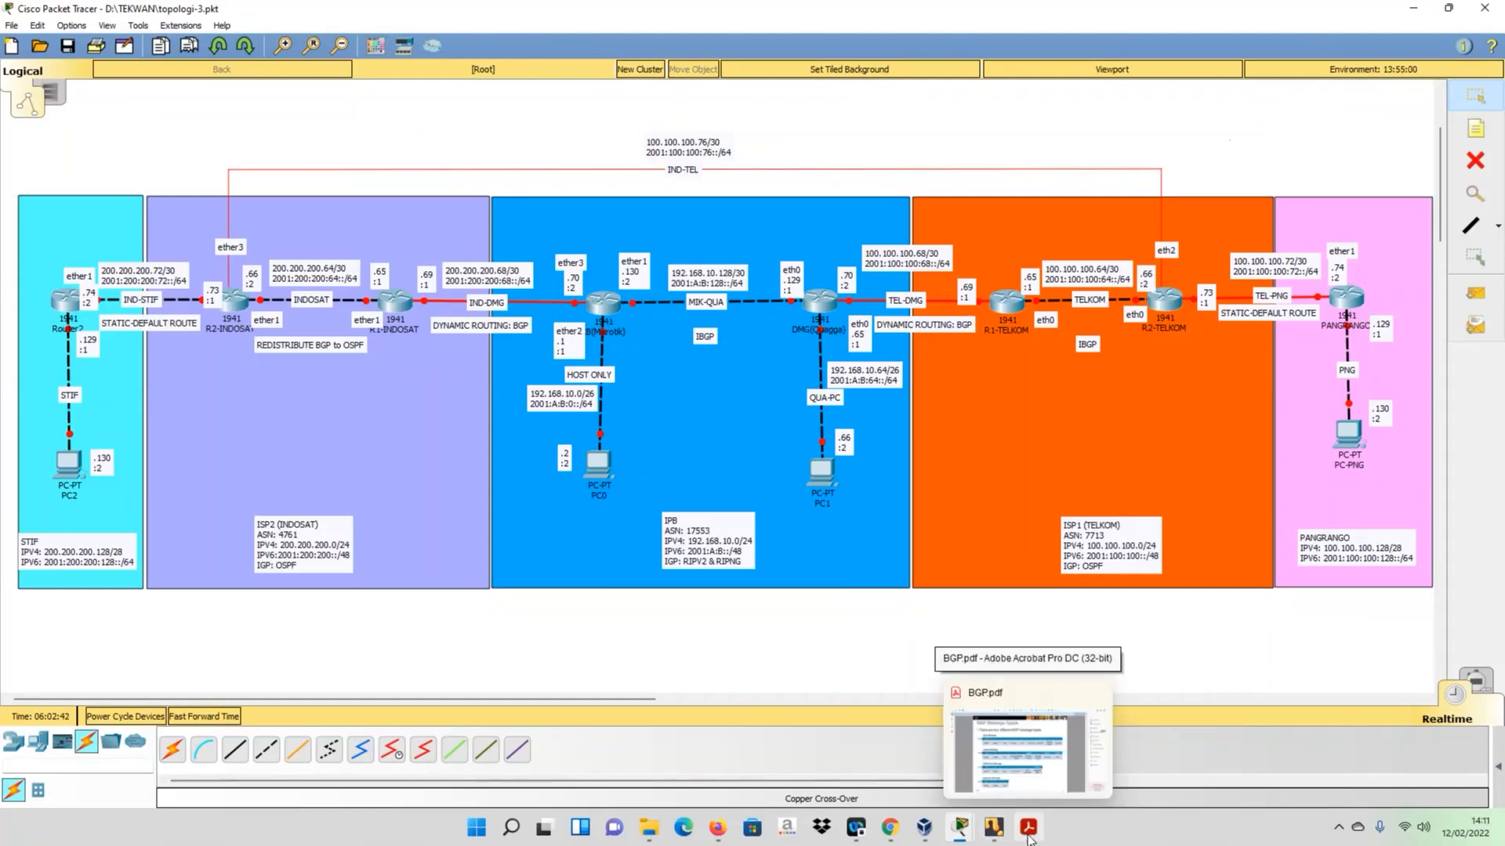
- Switch to BGP.pdf in Acrobat and review the slides on IBGP neighbor requirements and IBGP in a transit AS
left_click(1028, 840)
scroll(748, 397, "up", 10)
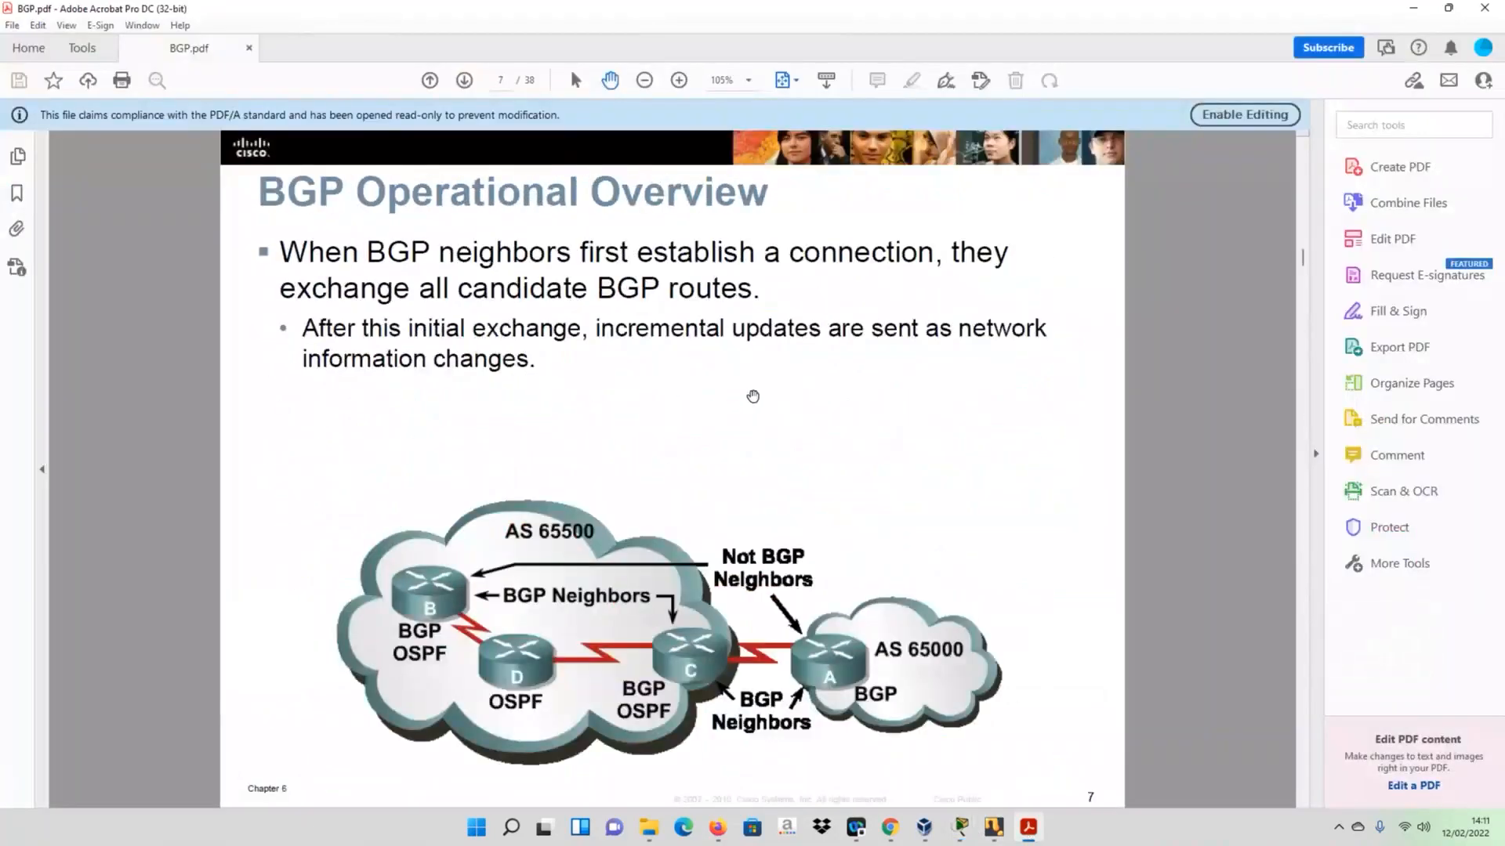
scroll(752, 396, "up", 6)
scroll(765, 392, "down", 15)
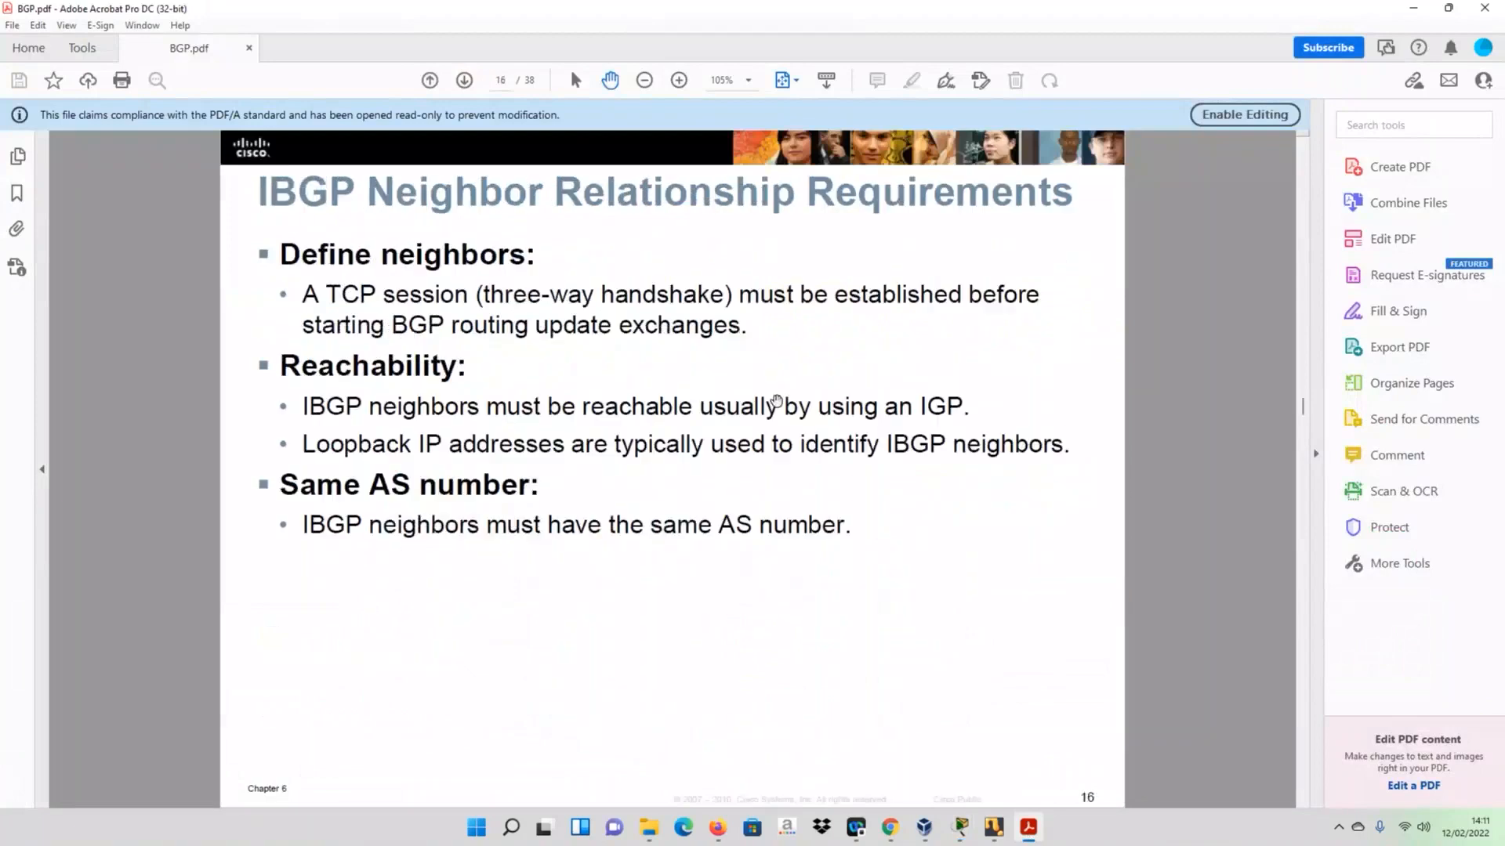
scroll(776, 402, "down", 3)
scroll(777, 402, "up", 1)
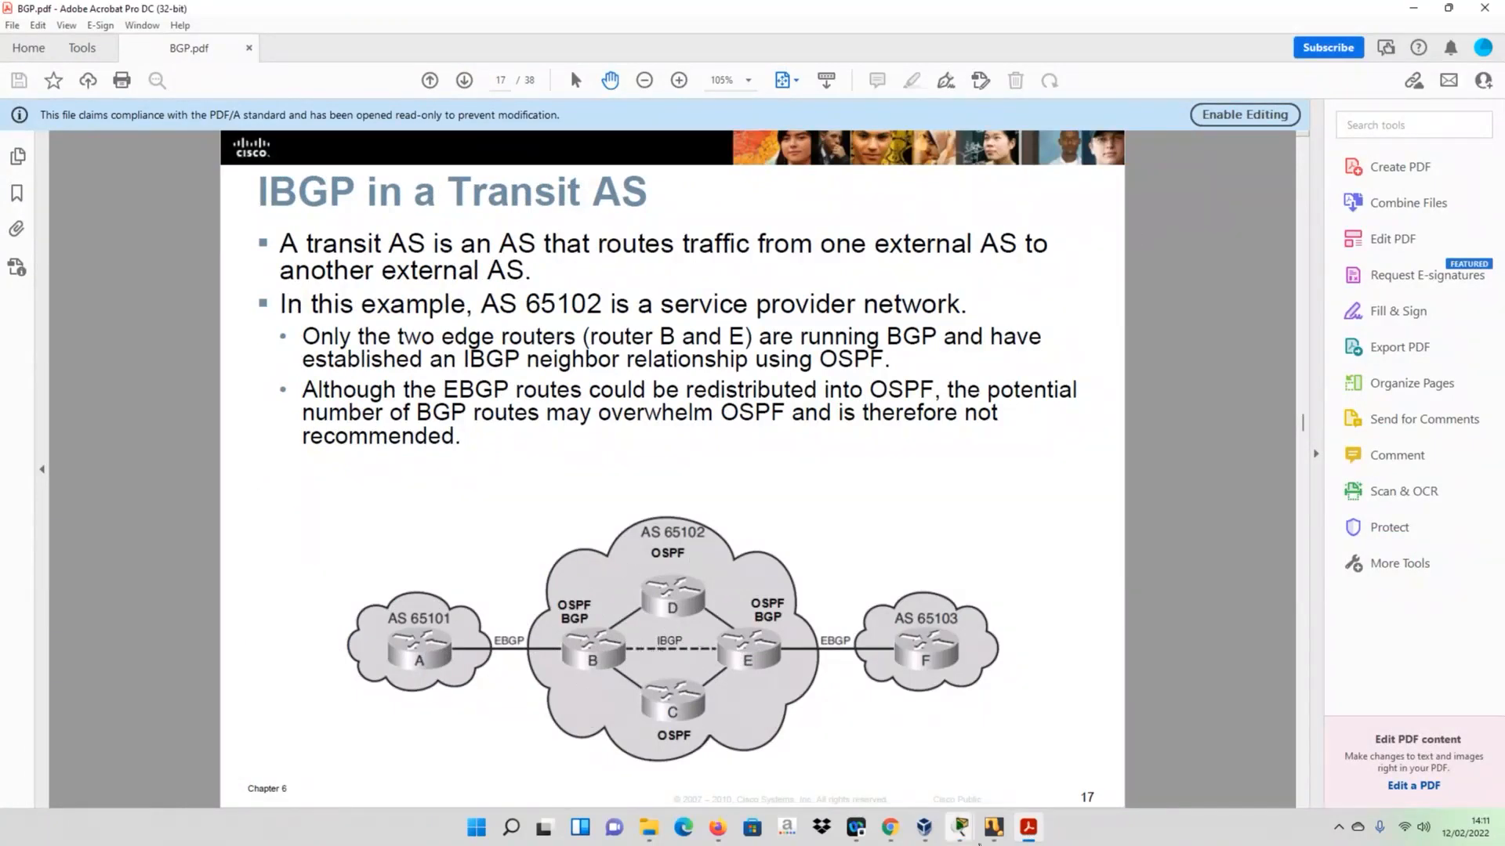
- Return to the topology in Packet Tracer and check the list of virtual machines in VirtualBox Manager
mouse_move(967, 835)
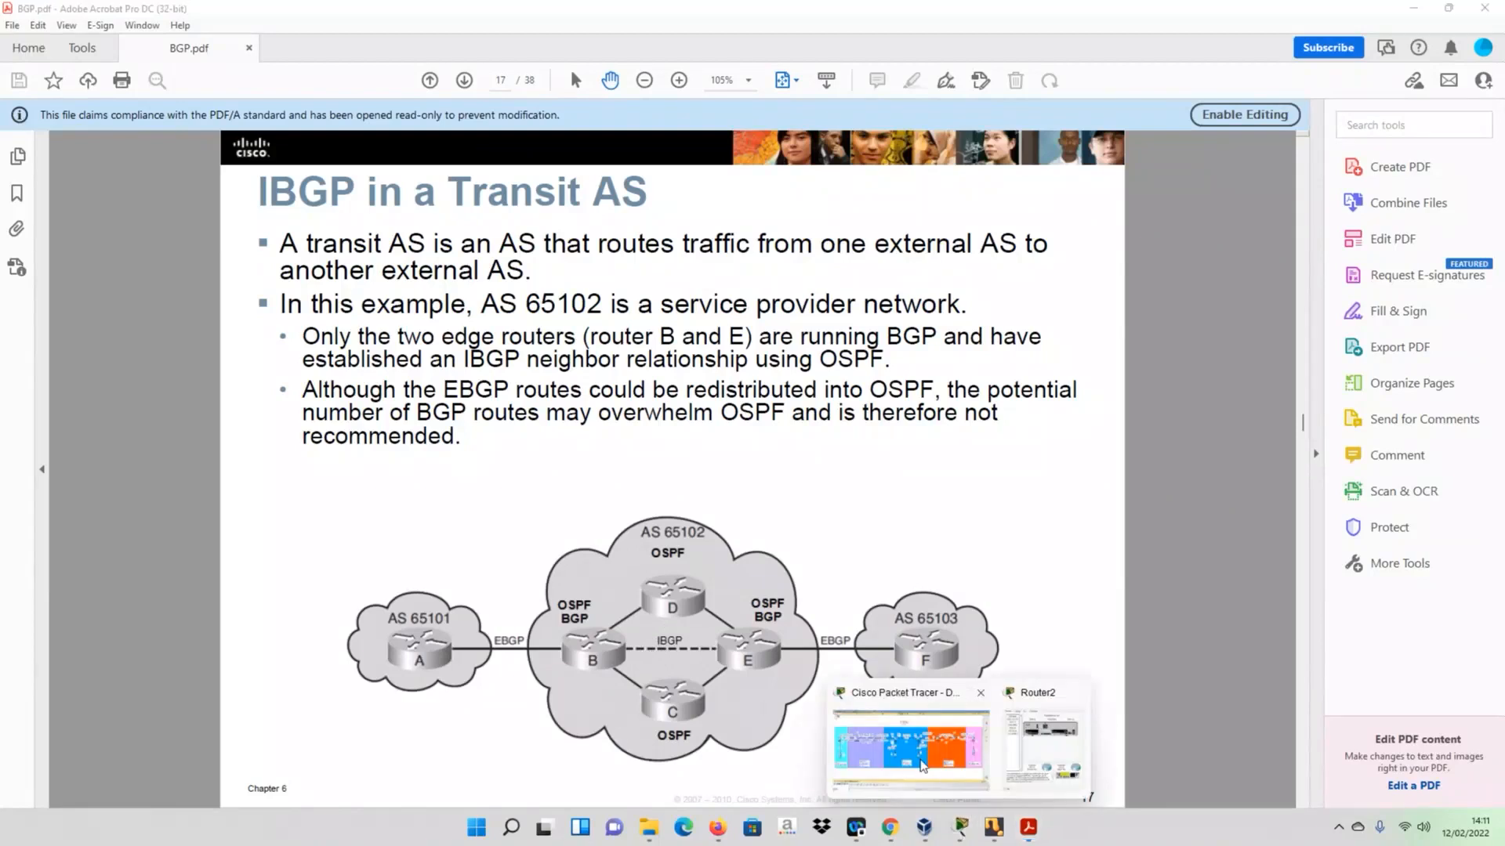
left_click(921, 766)
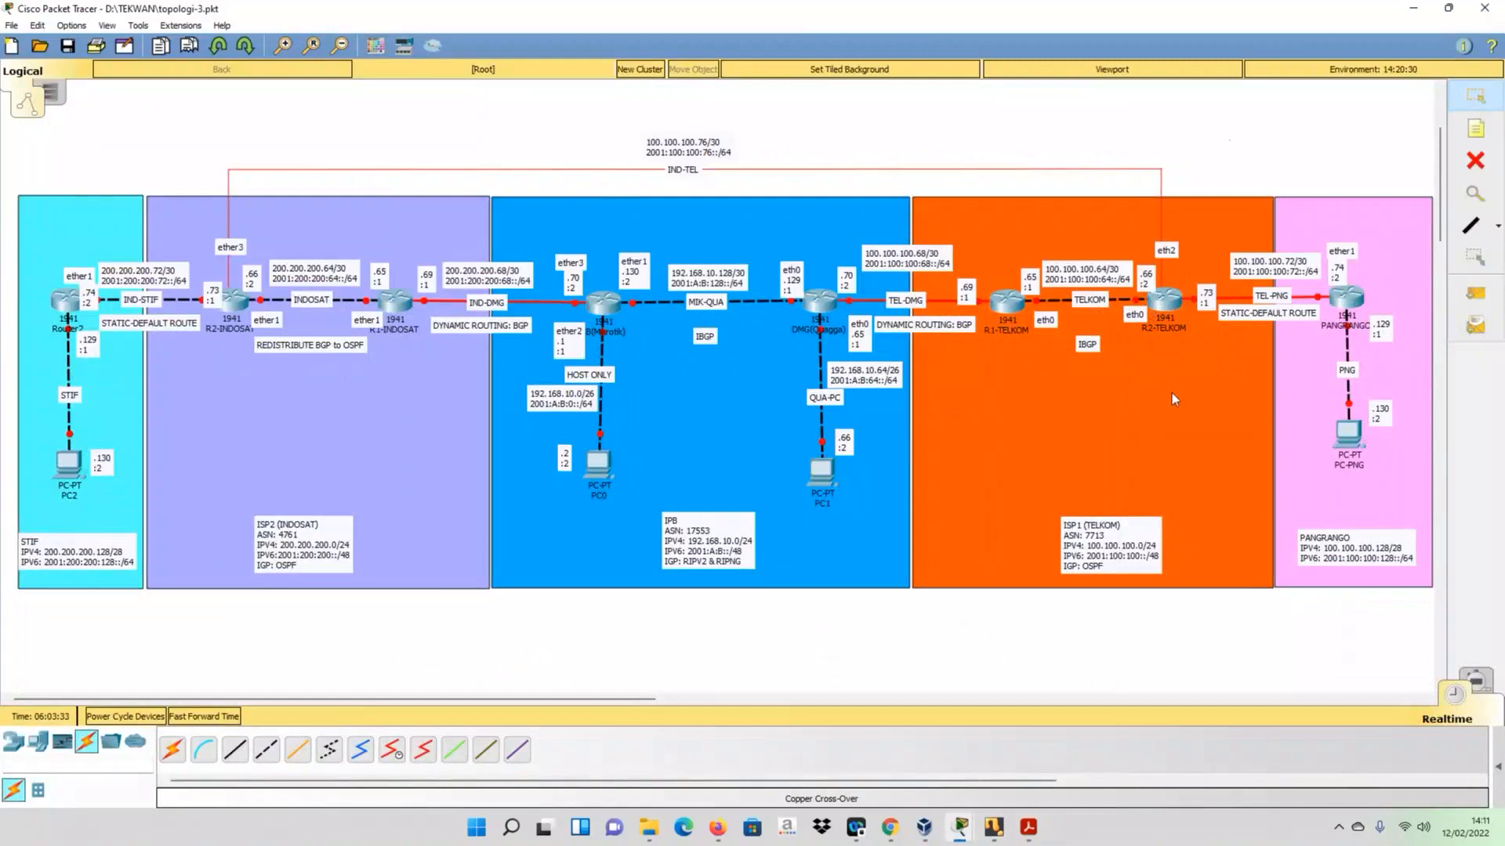
left_click(925, 830)
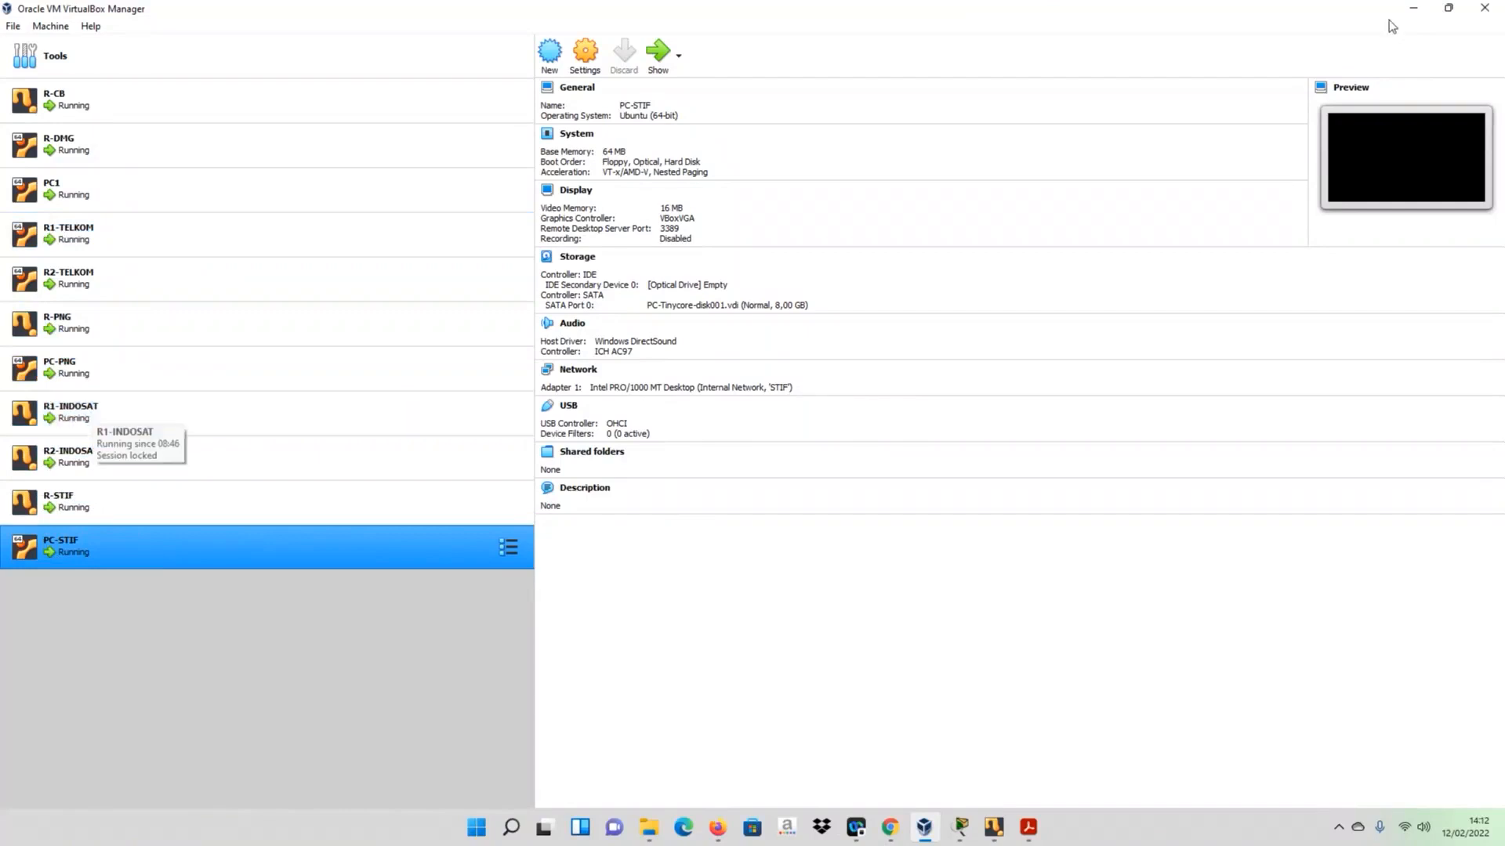
left_click(1415, 13)
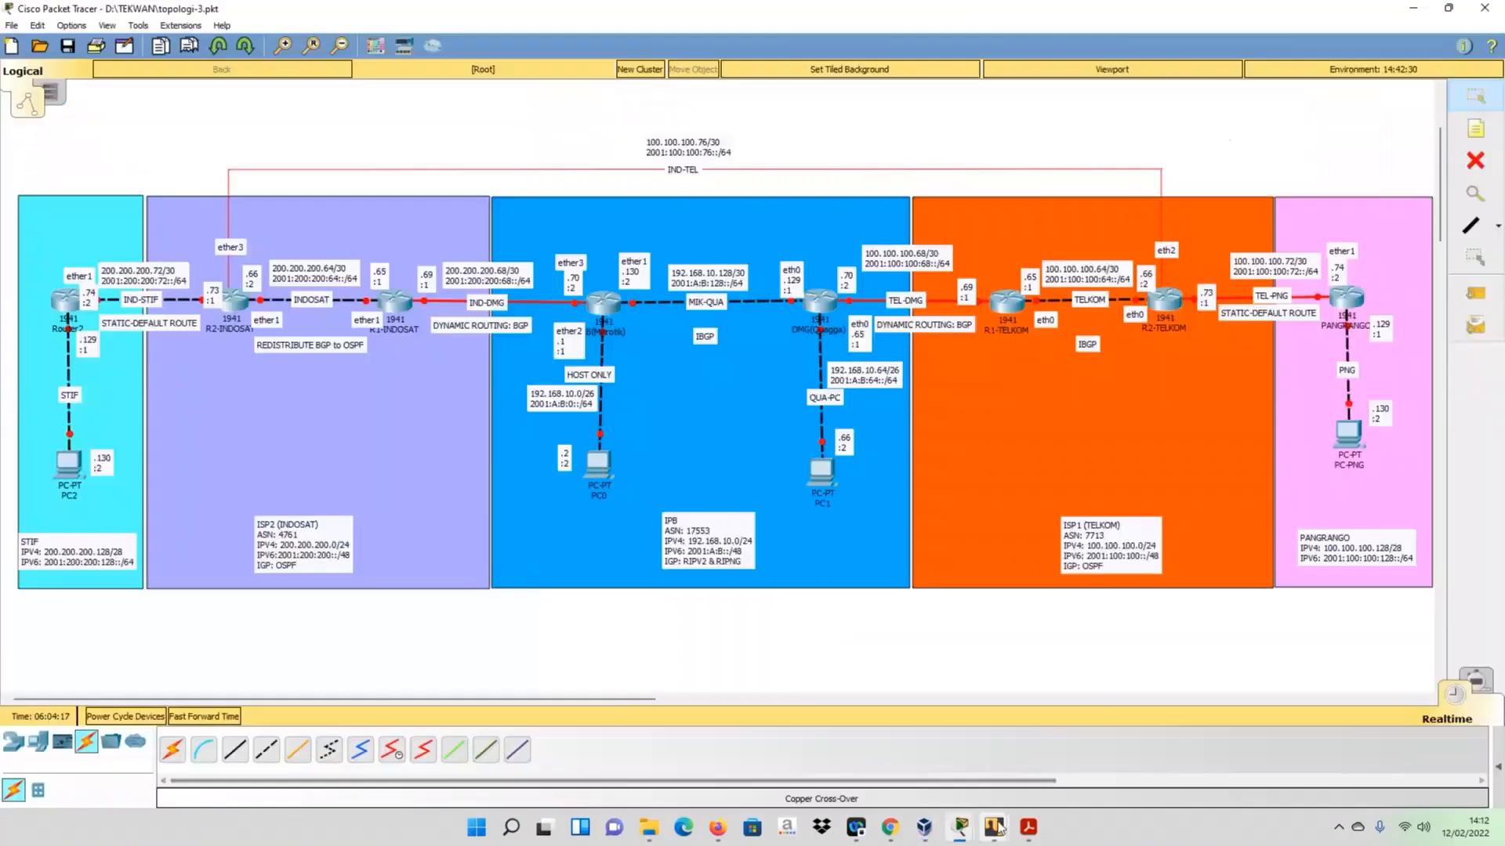
- Switch to the R1-INDOSAT virtual machine console in VirtualBox and place it beside the INDOSAT part of the topology
mouse_move(997, 828)
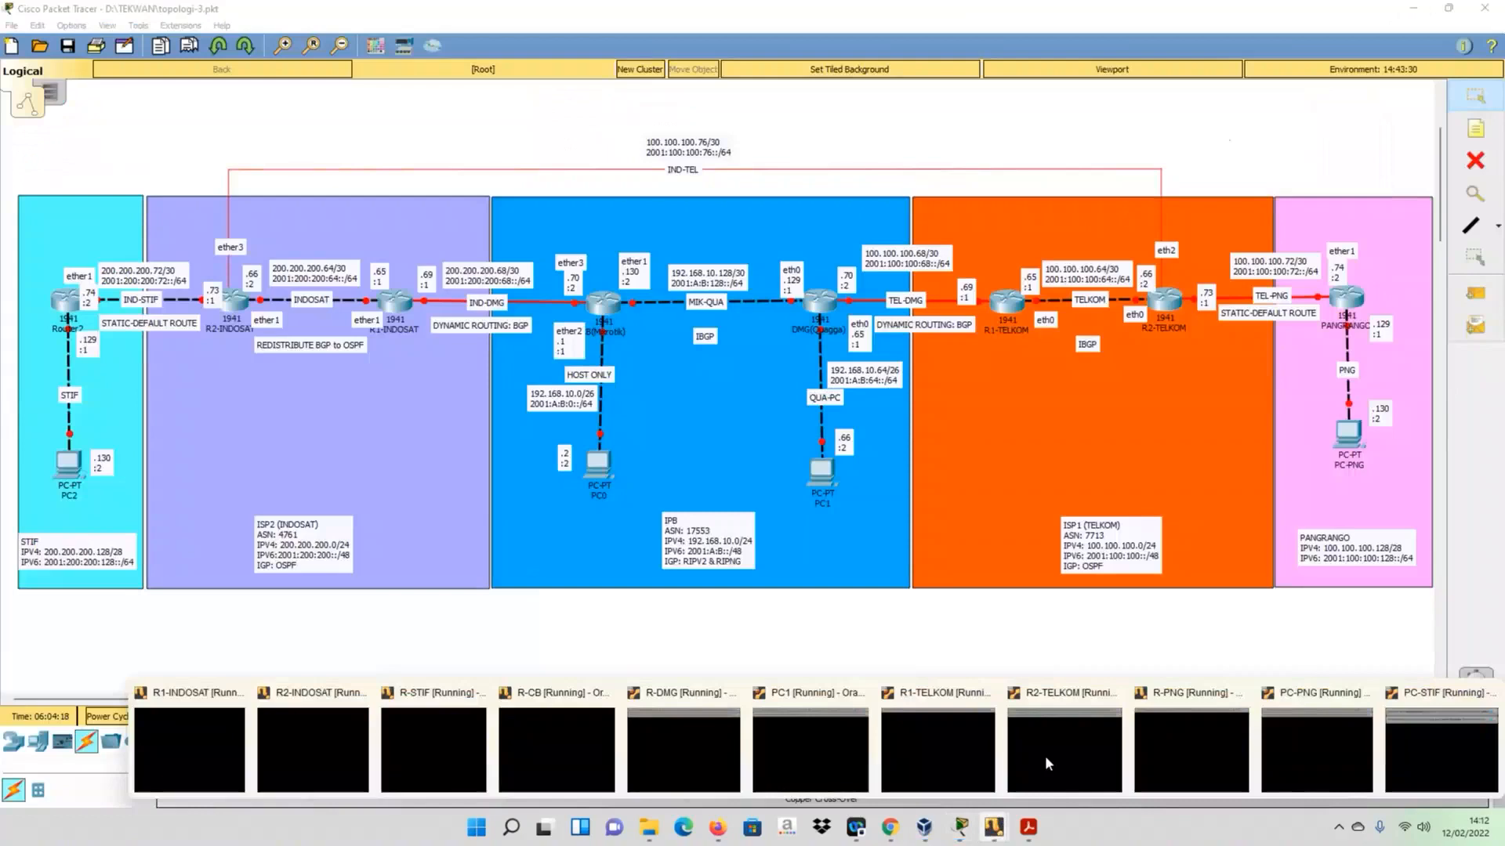
left_click(192, 739)
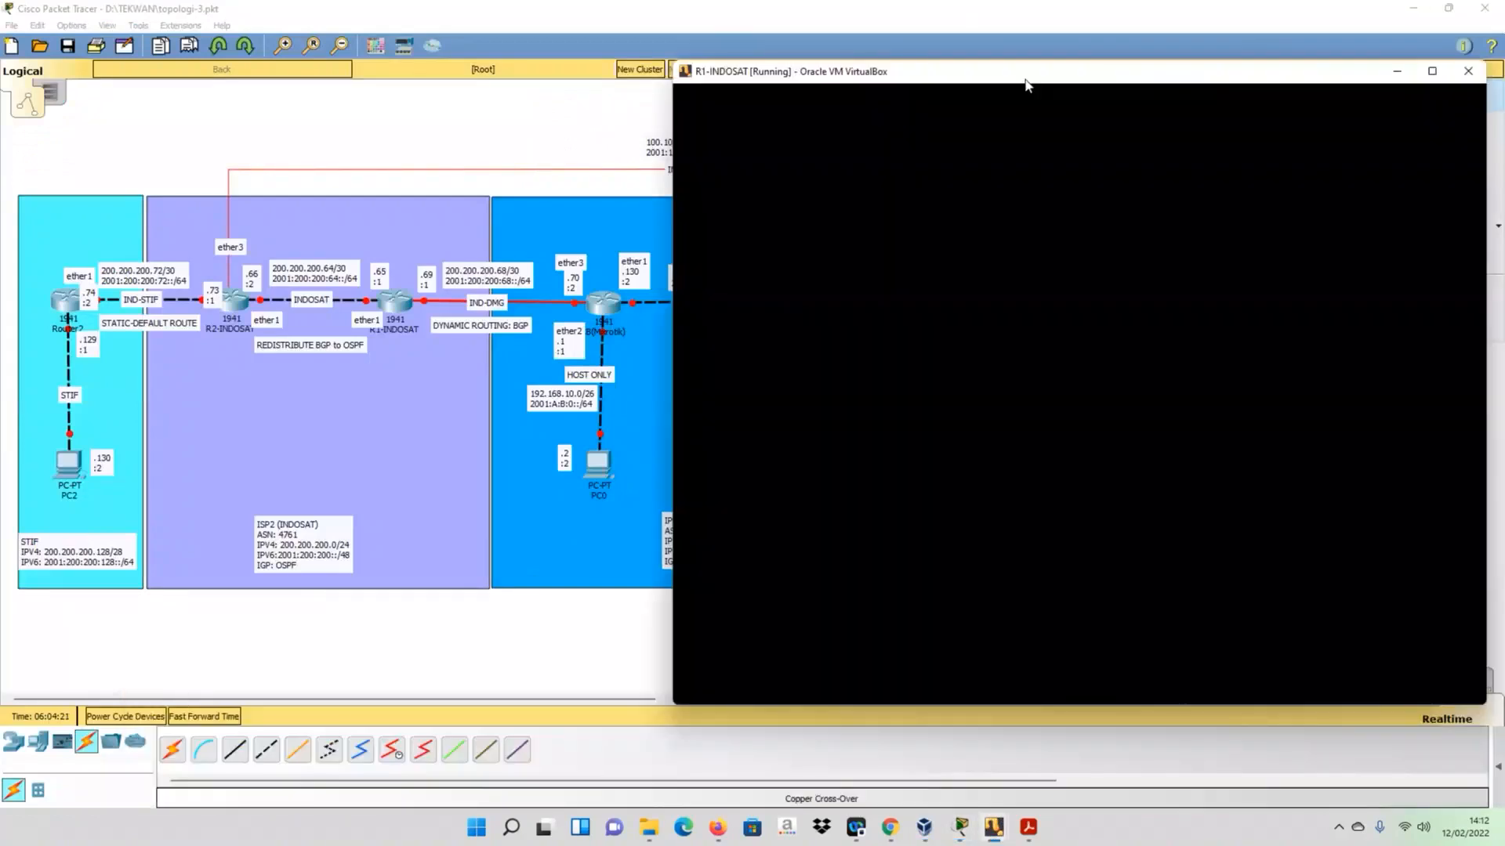
left_click_drag(1025, 80, 1051, 114)
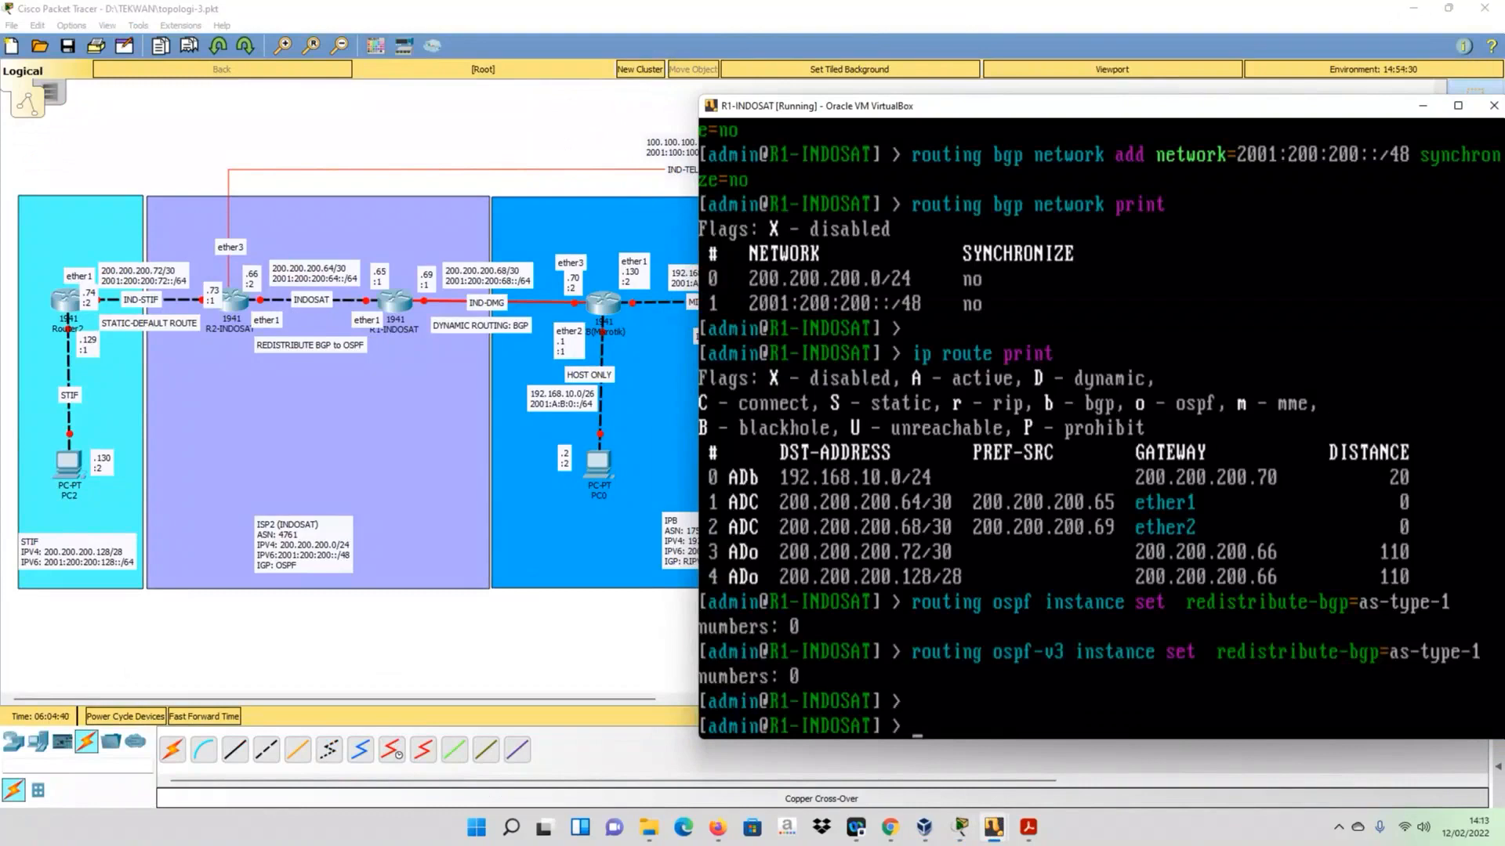
- List the IPv4 addresses configured on R1-INDOSAT with ip address print
type("ip add")
key("Tab")
type("print")
key("Return")
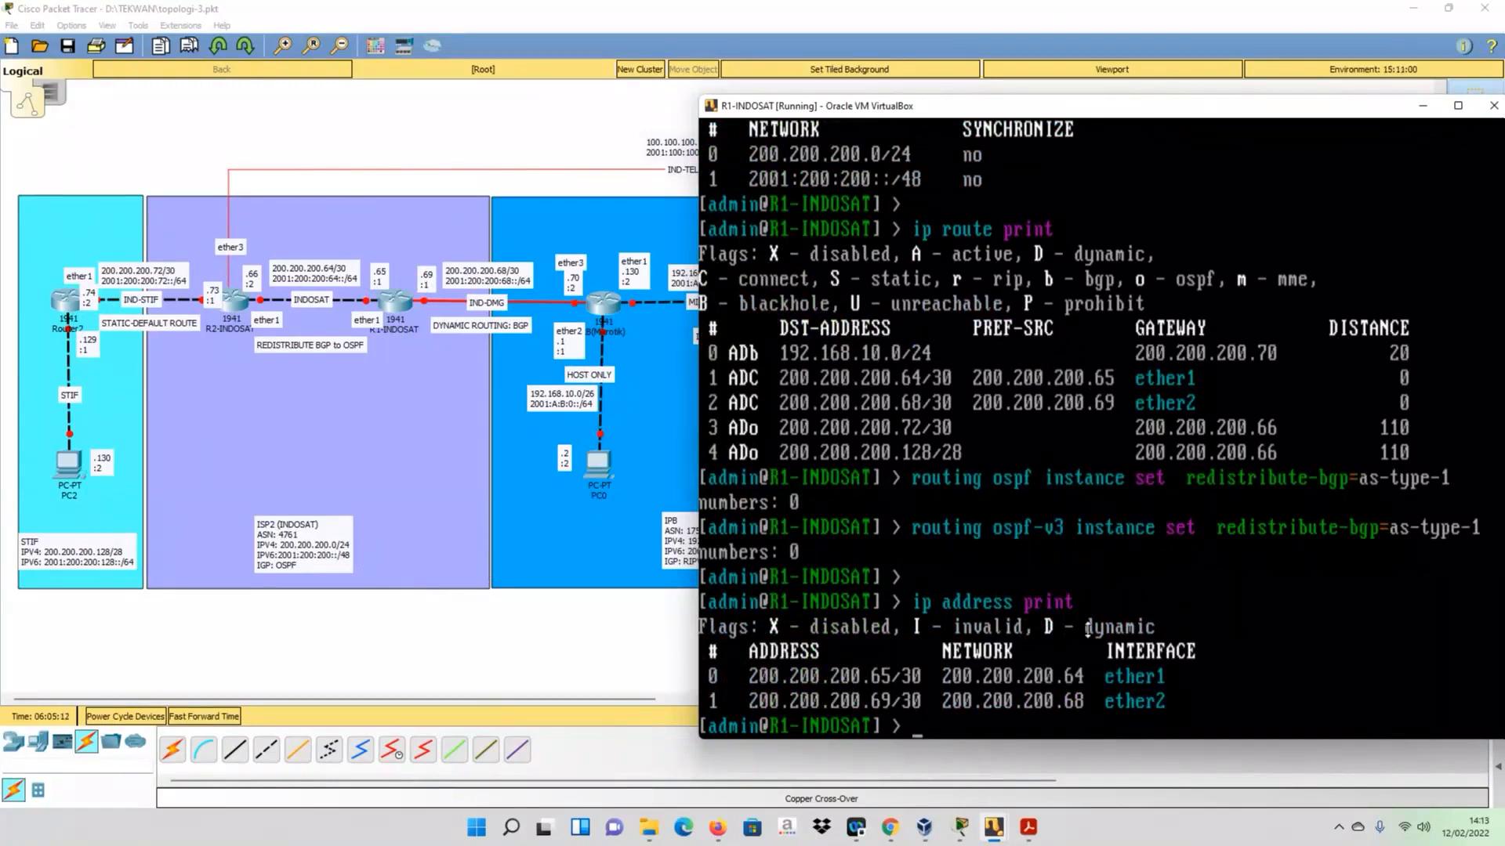
- Move the R1-INDOSAT console aside to examine the whole topology, and place it back next to the INDOSAT routers
left_click_drag(927, 106, 1088, 636)
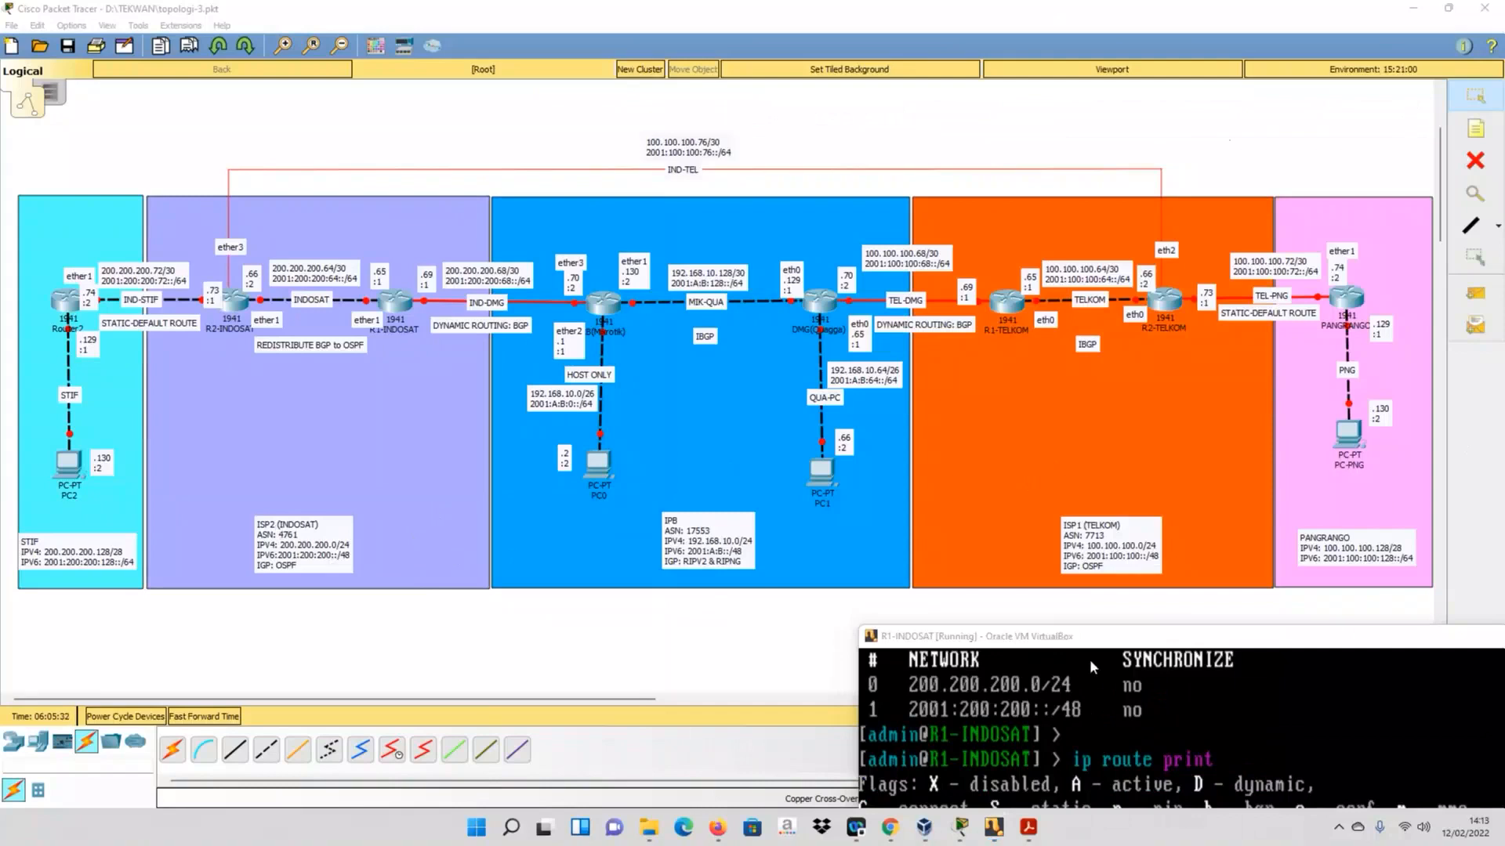
left_click_drag(1075, 639, 905, 617)
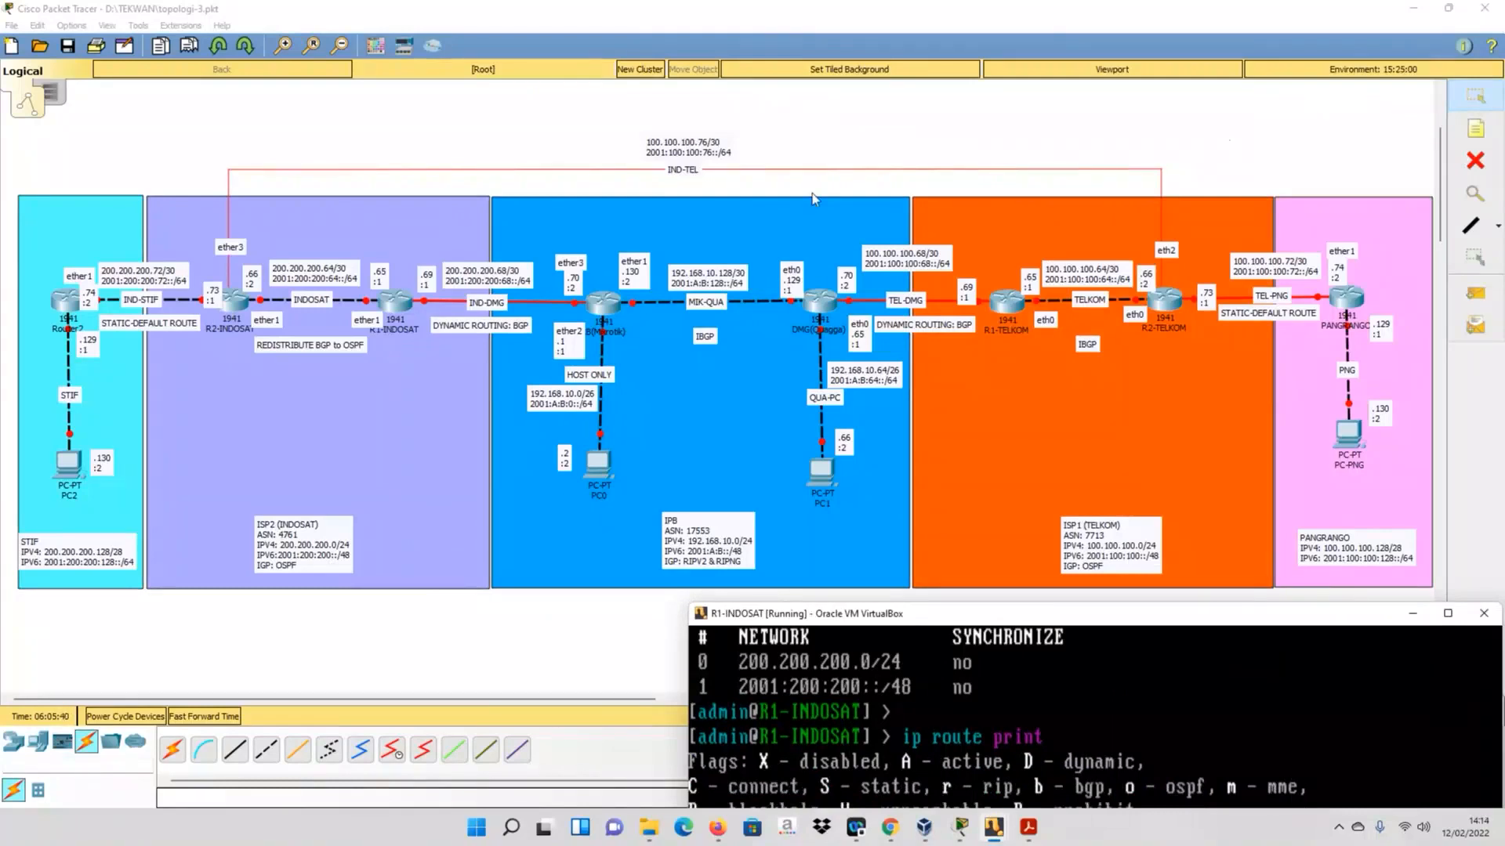
left_click(715, 13)
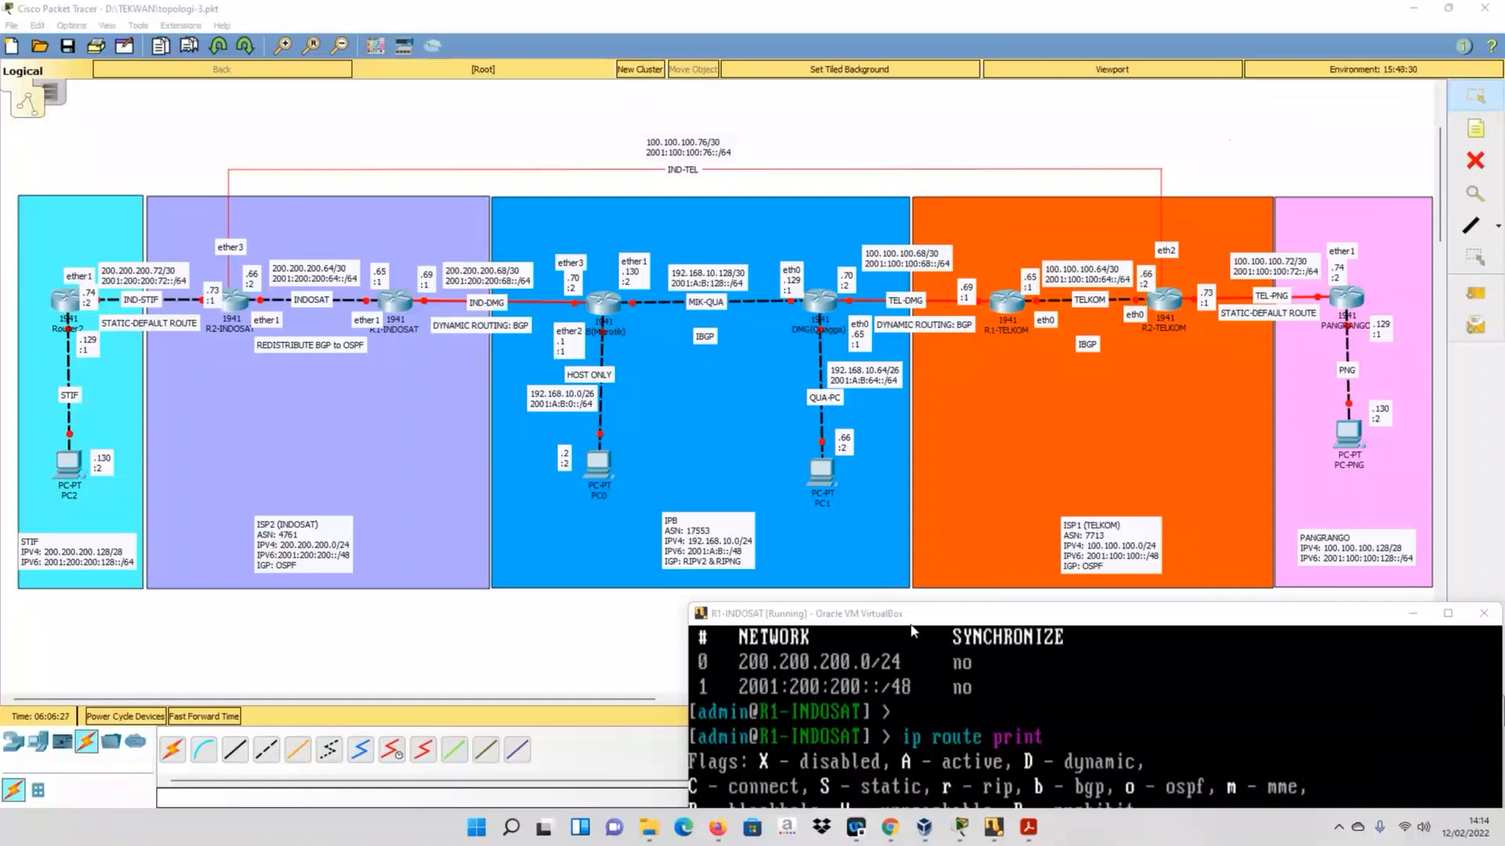
mouse_move(910, 616)
left_mouse_down()
mouse_move(859, 331)
mouse_move(905, 570)
mouse_move(928, 607)
left_mouse_up()
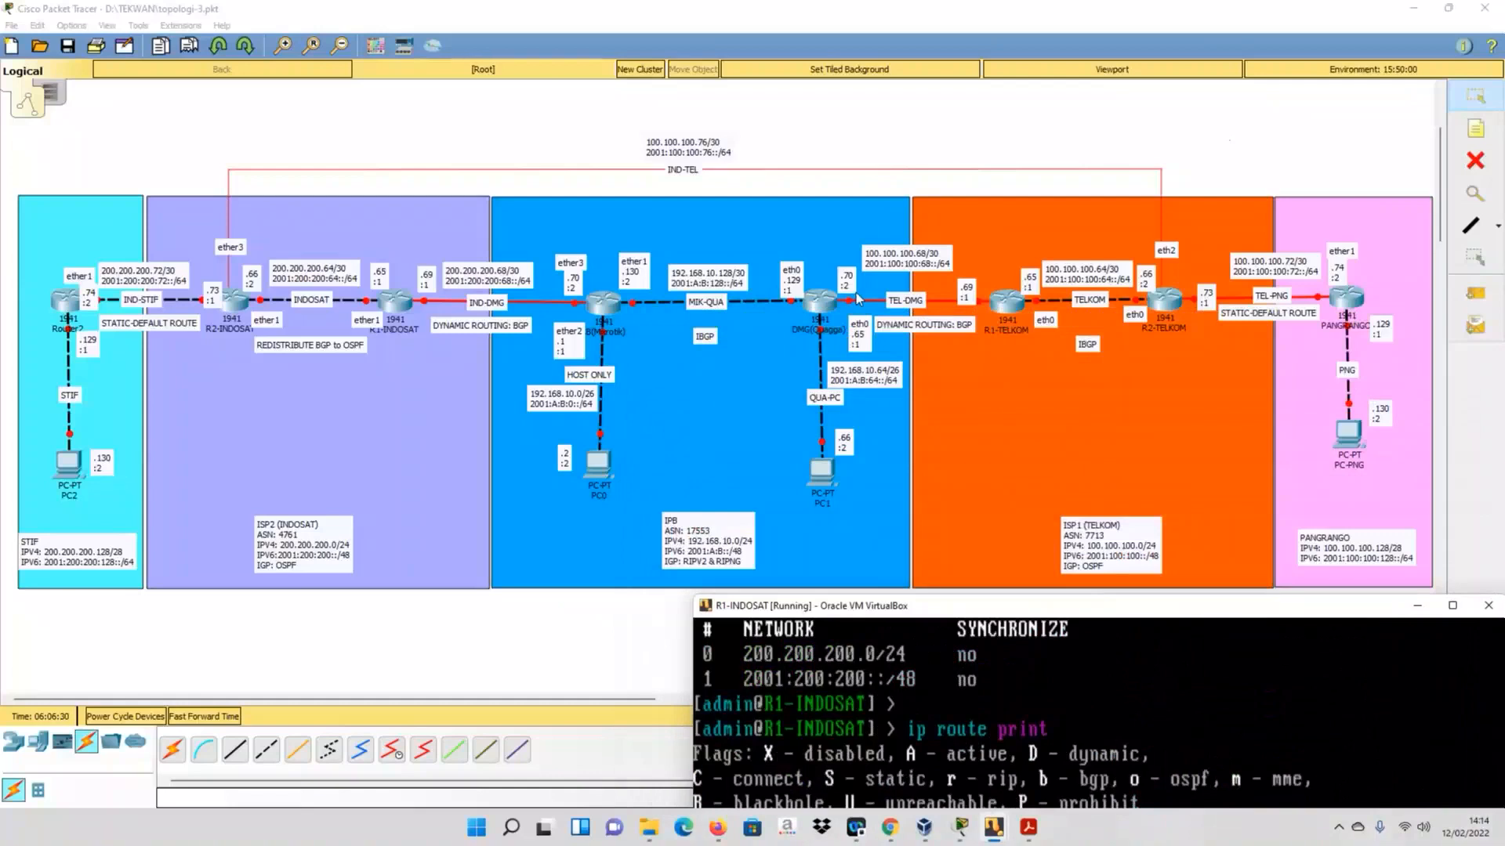
left_click_drag(857, 605, 792, 228)
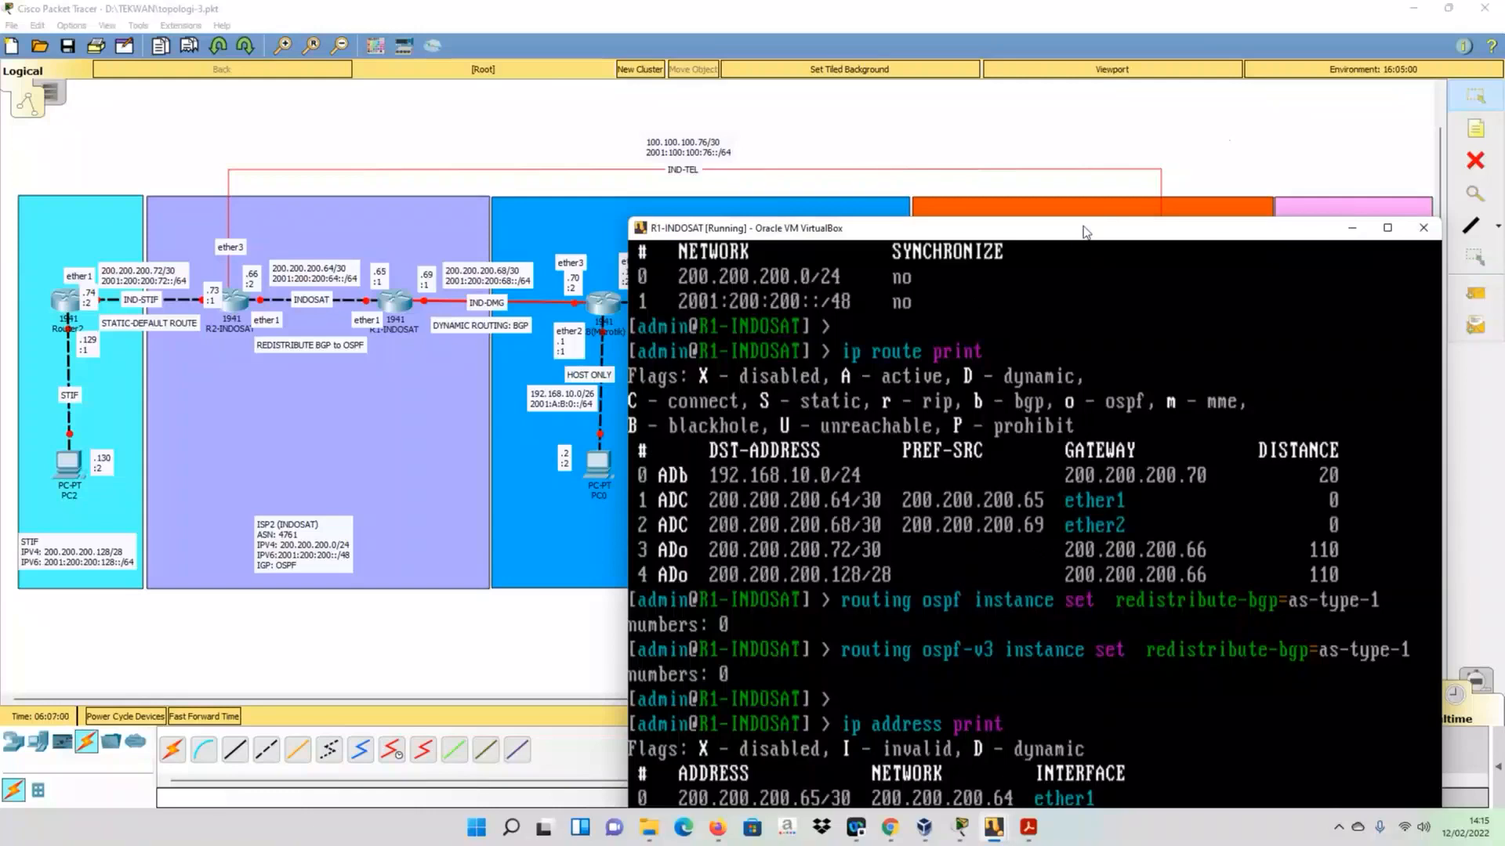
left_click_drag(1084, 231, 1062, 143)
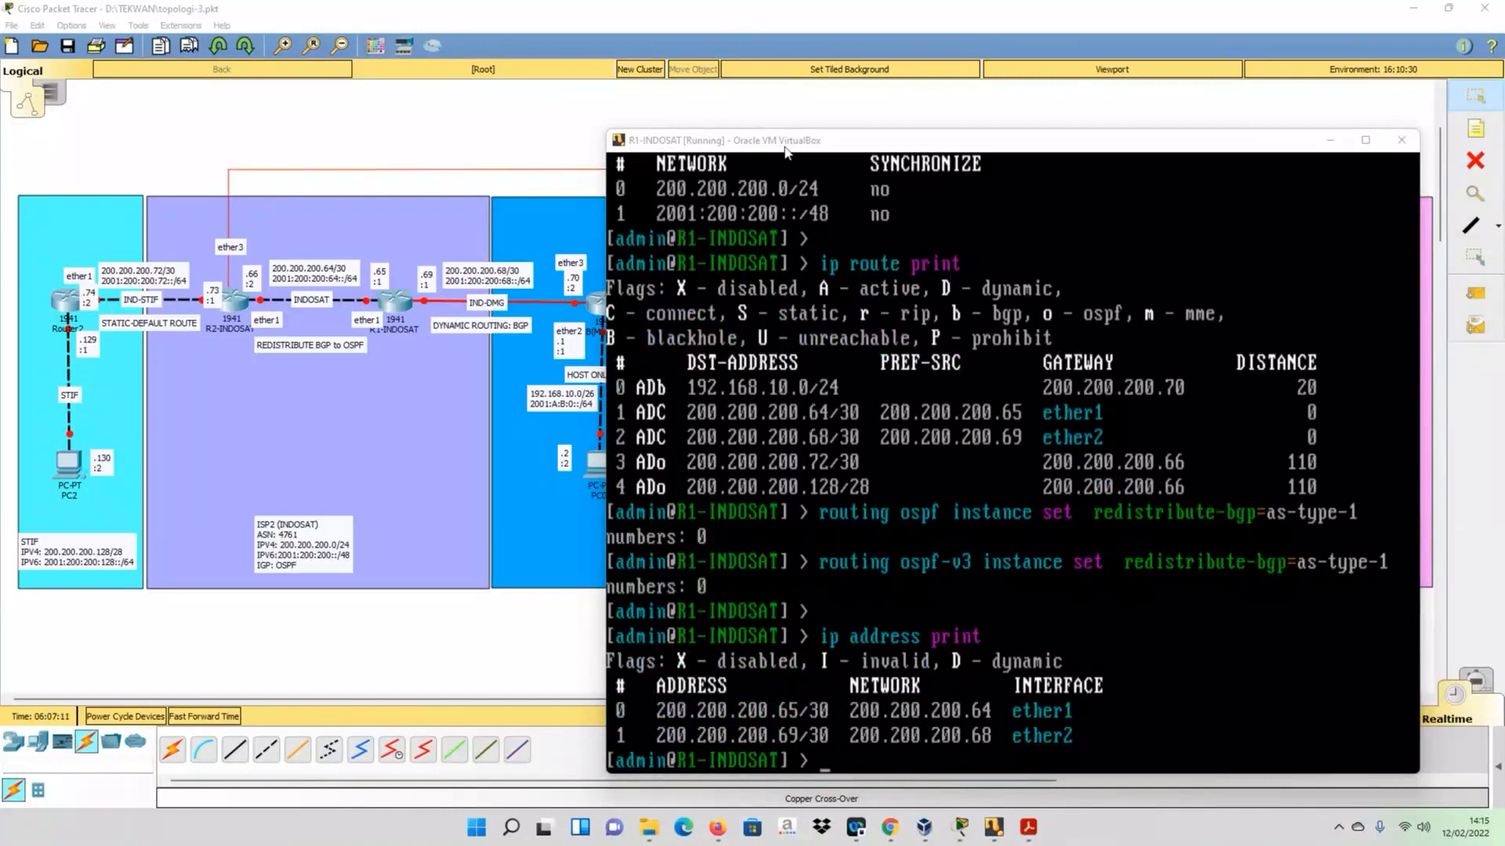
left_click_drag(786, 151, 779, 91)
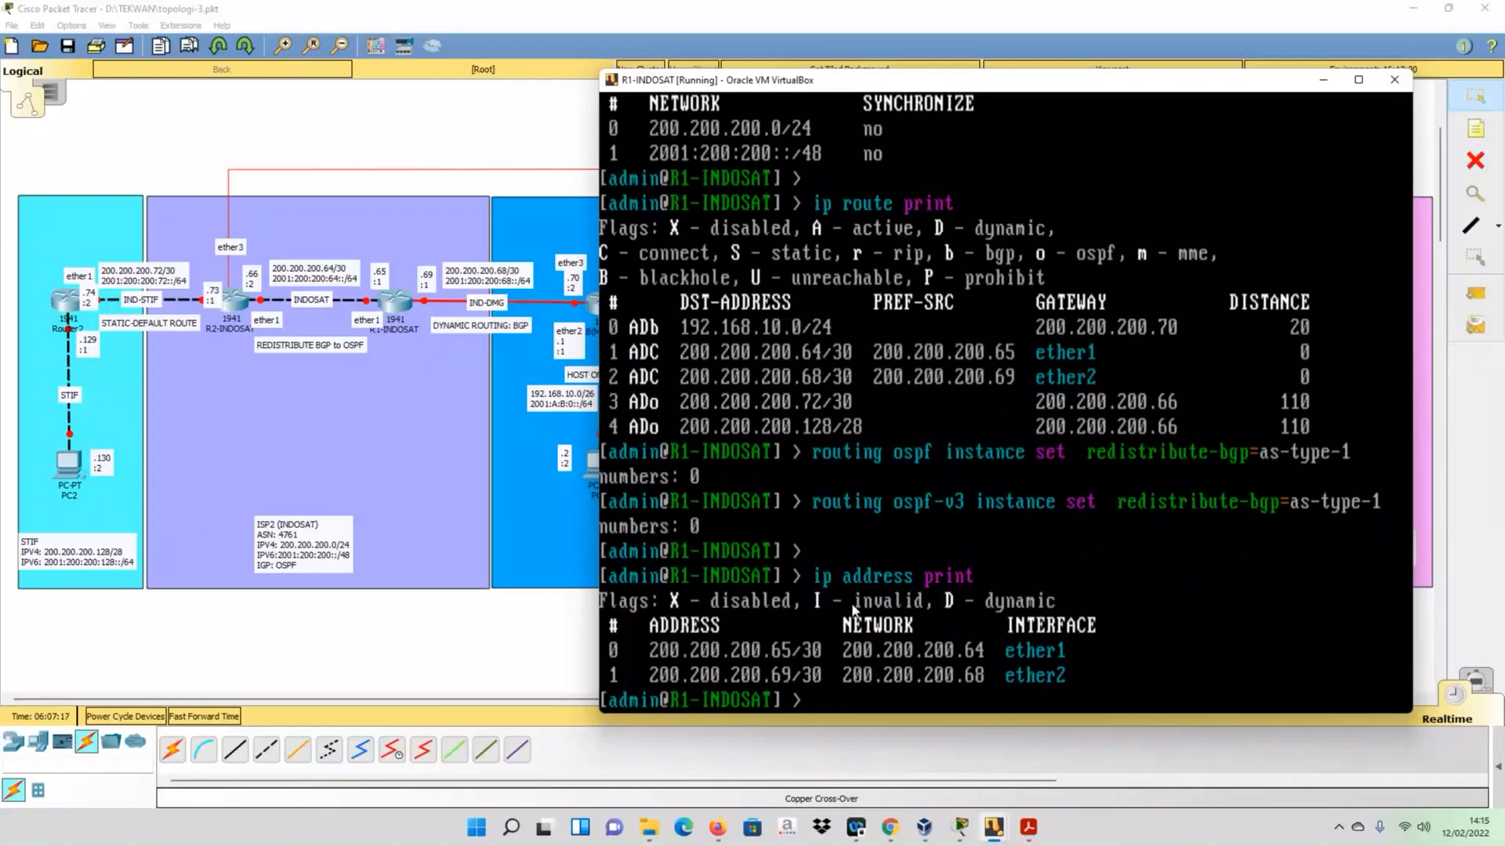
- List the IPv6 addresses configured on R1-INDOSAT by reusing the previous command as ipv6 address print
key("Up")
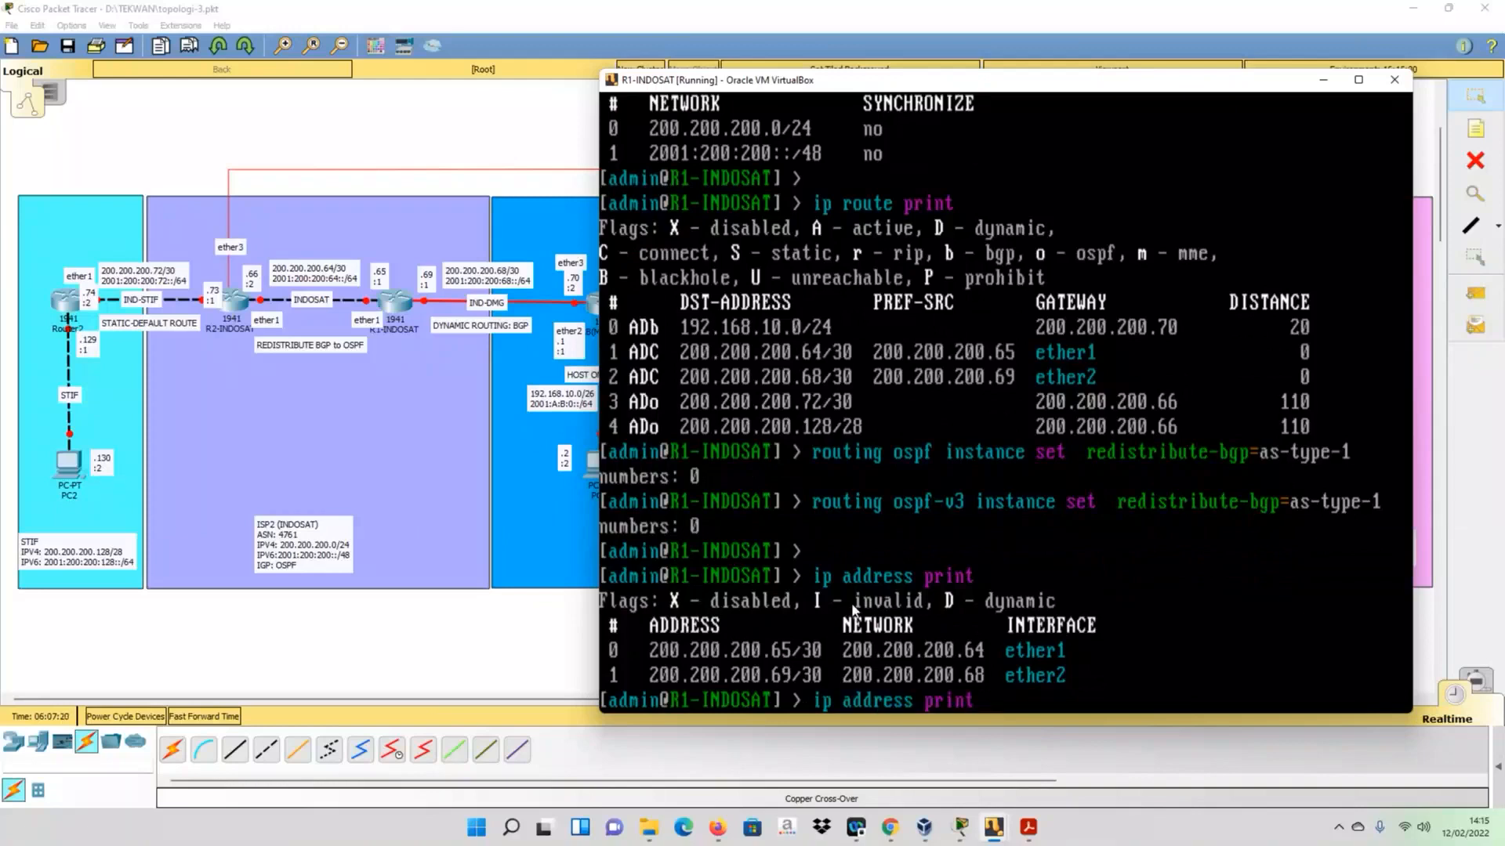
type("v6")
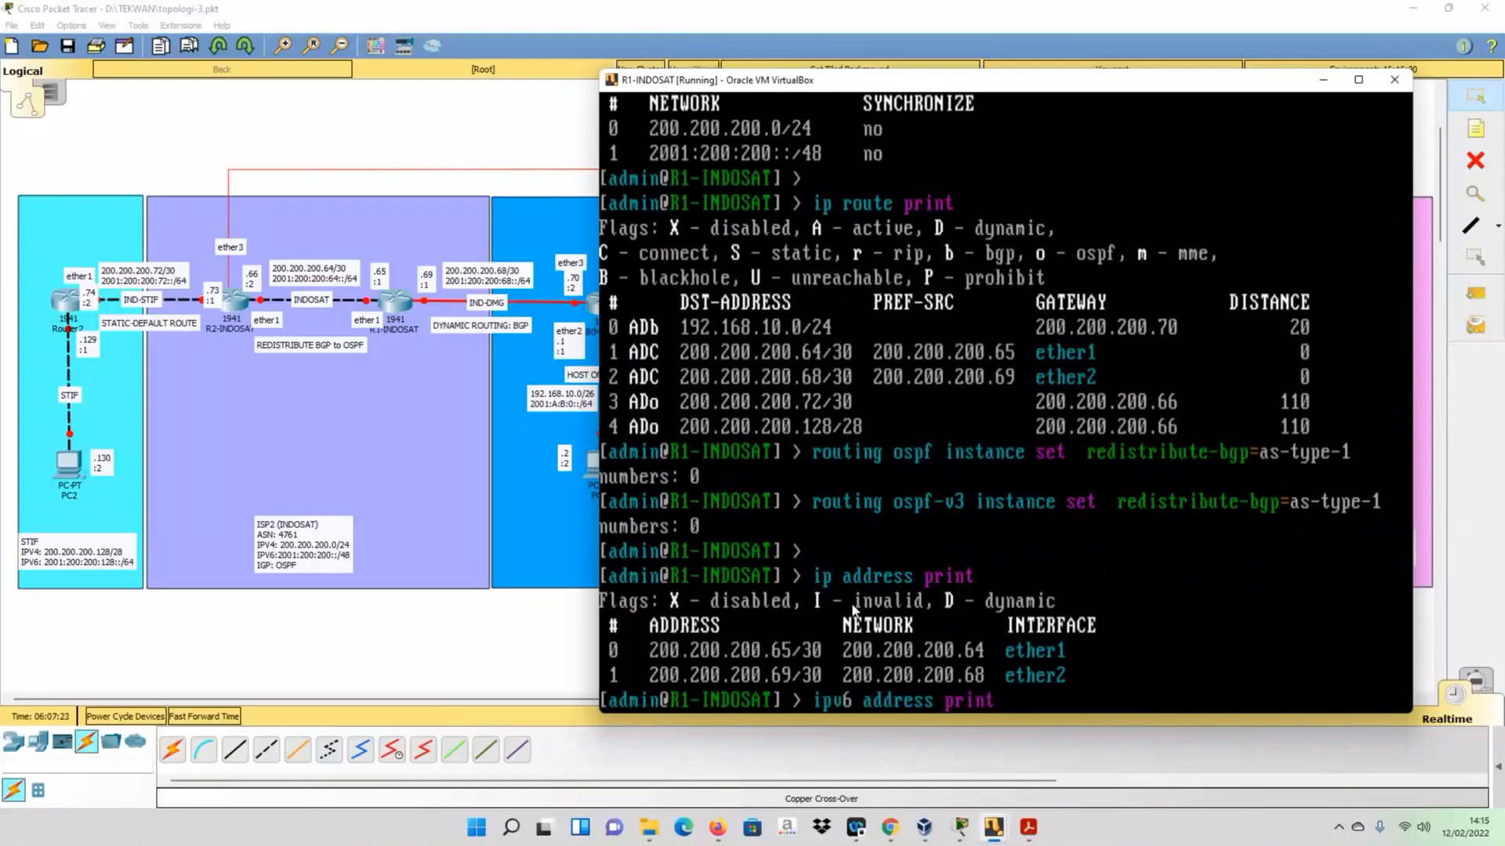
key("Return")
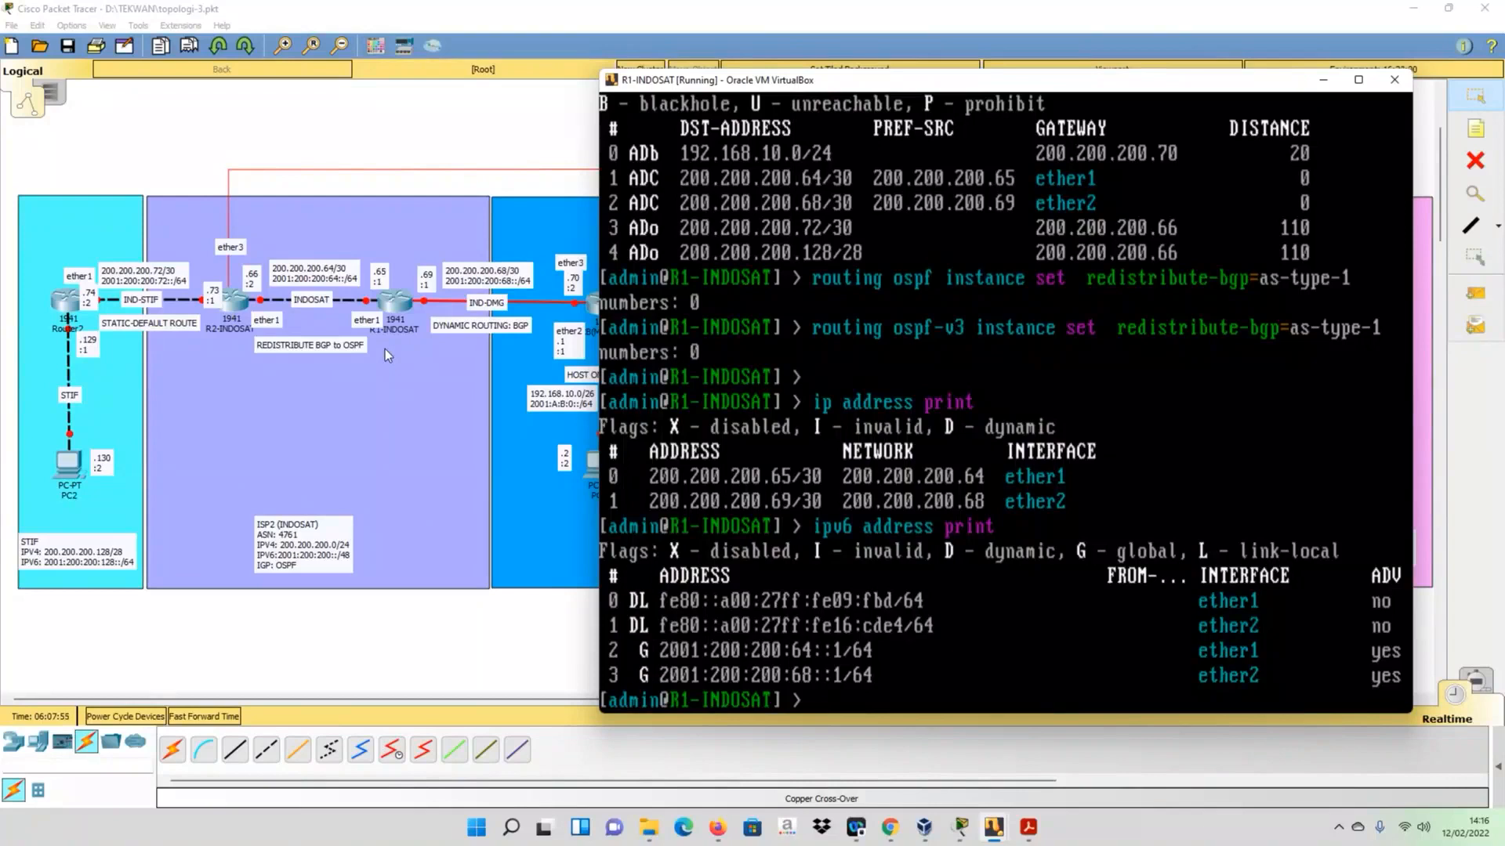
- Display the OSPF instance settings of R1-INDOSAT with routing ospf instance print
type("r")
key("BackSpace")
type("routing")
type(" ospf")
type(" in")
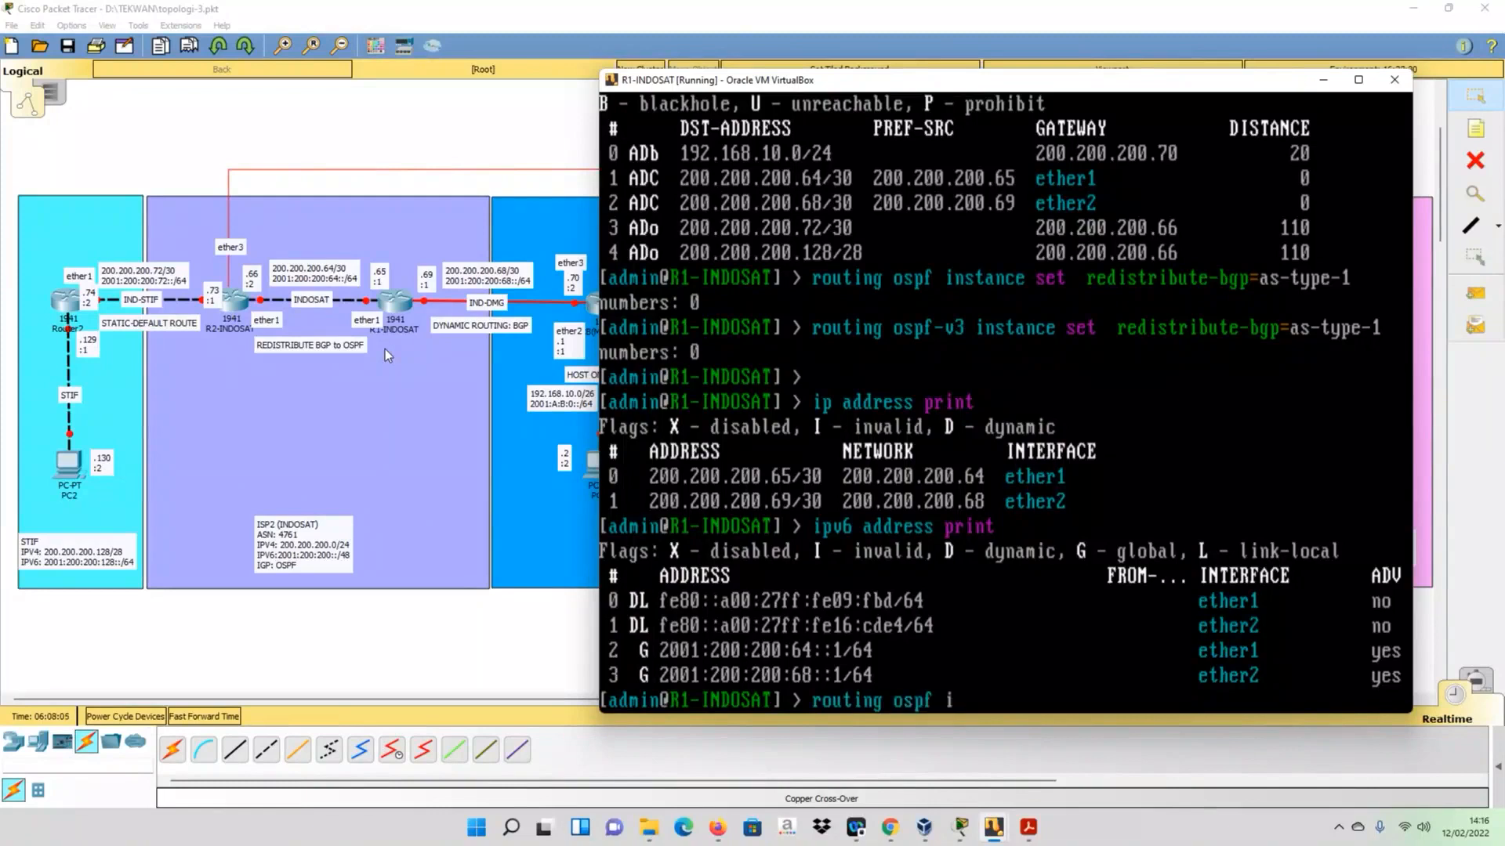
key("Tab")
key("Tab")
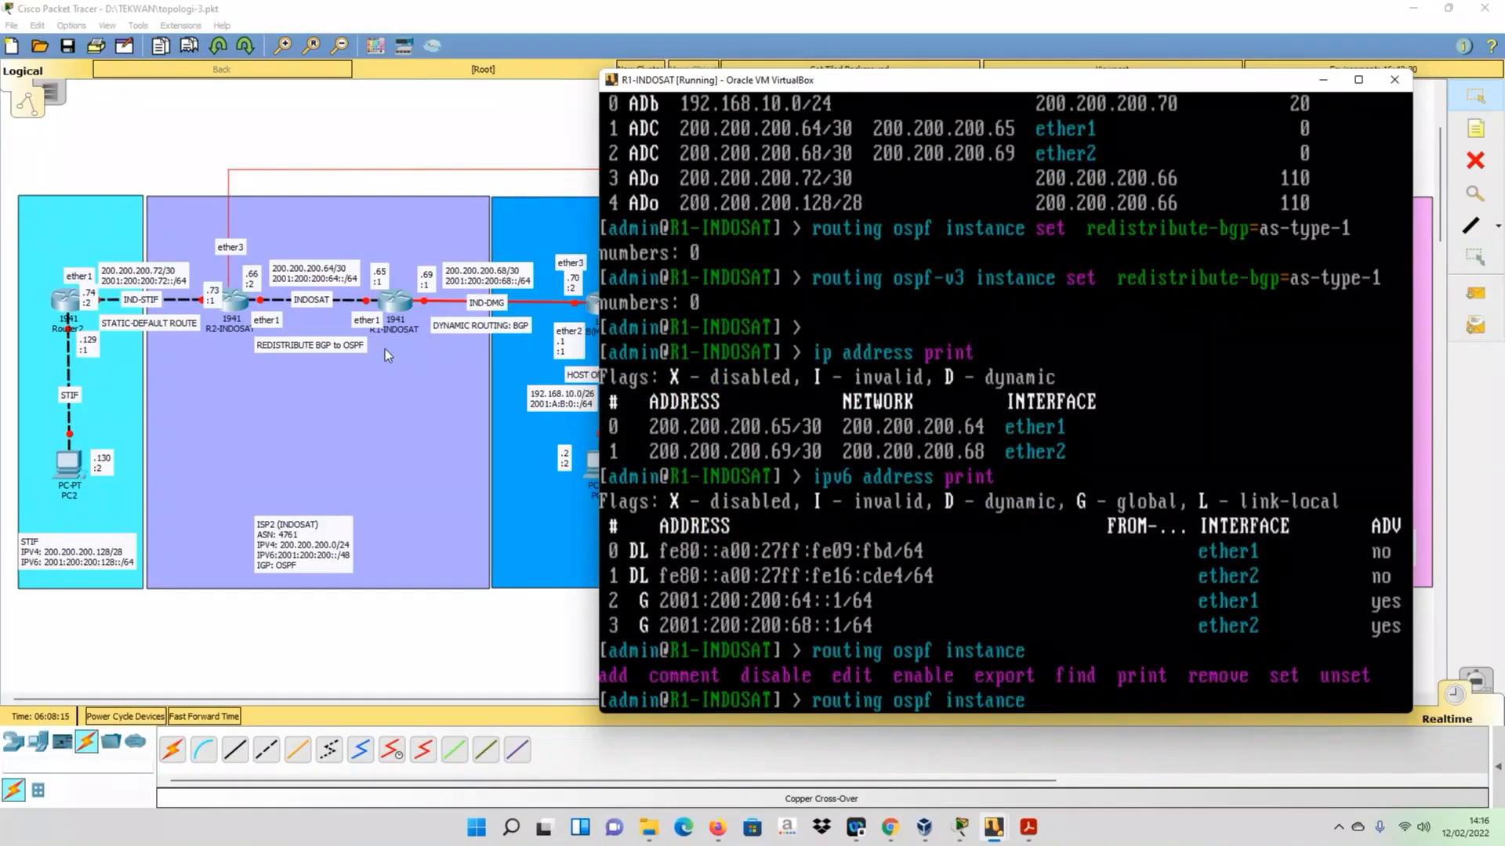
type("print")
key("Return")
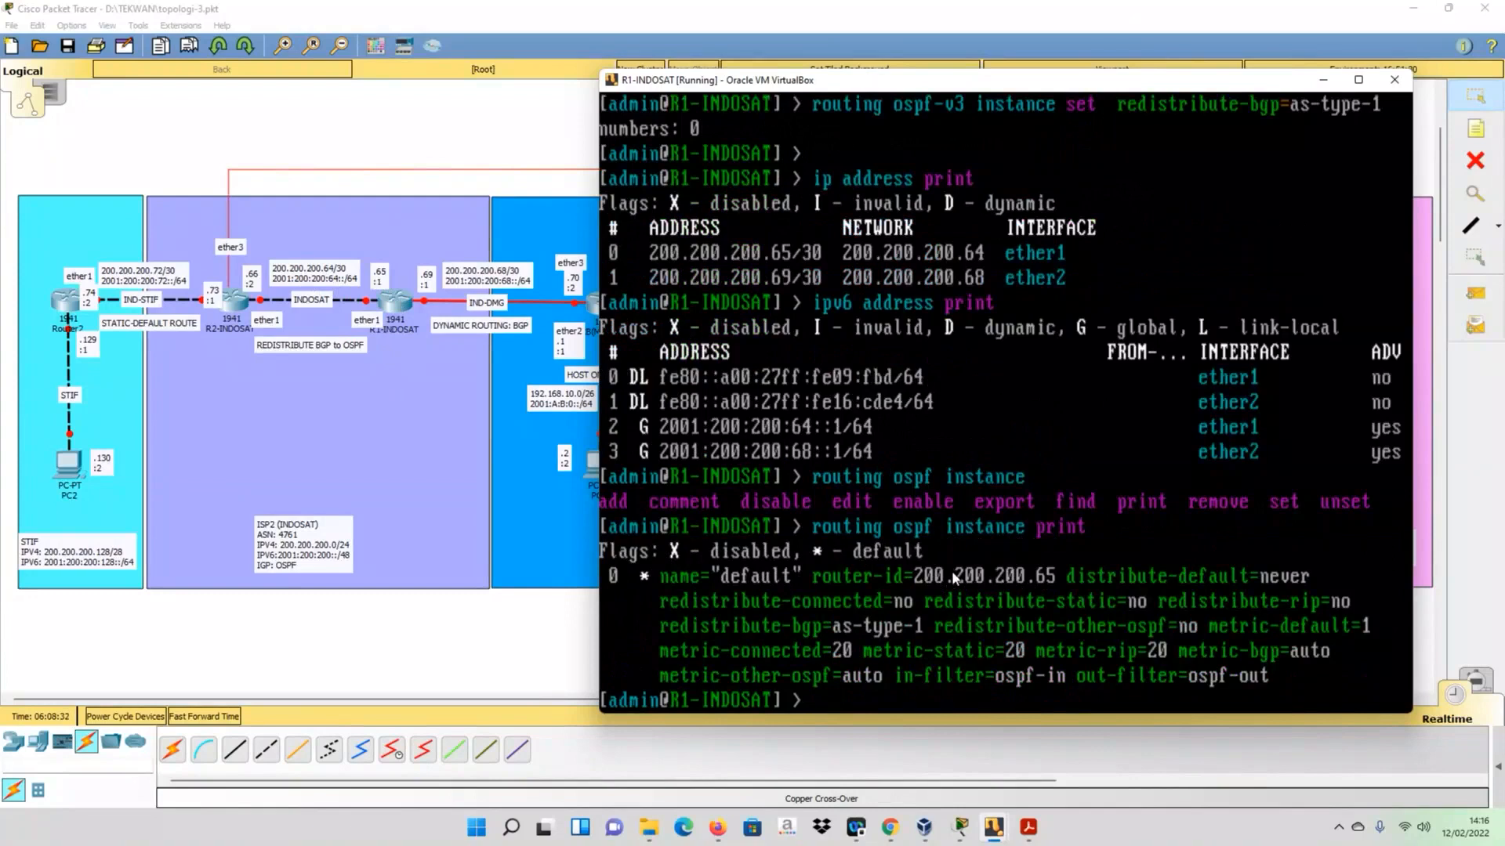
- Set the router ID of OSPF instance number 0 on R1-INDOSAT to 200.200.200.65
key("Up")
key("BackSpace")
key("BackSpace")
key("BackSpace")
key("BackSpace")
key("BackSpace")
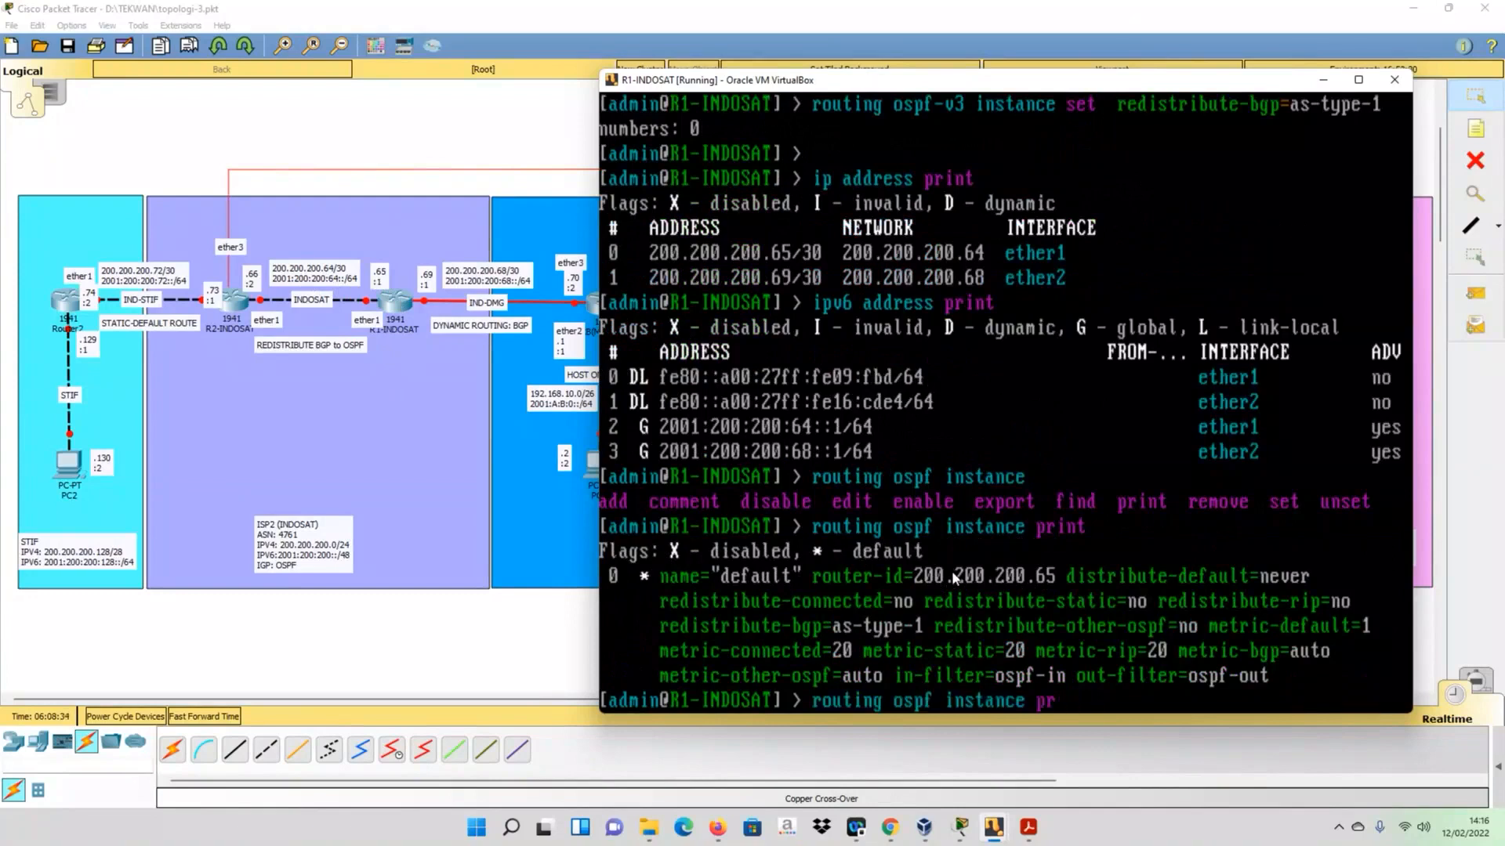
type("set router-id=")
type("200")
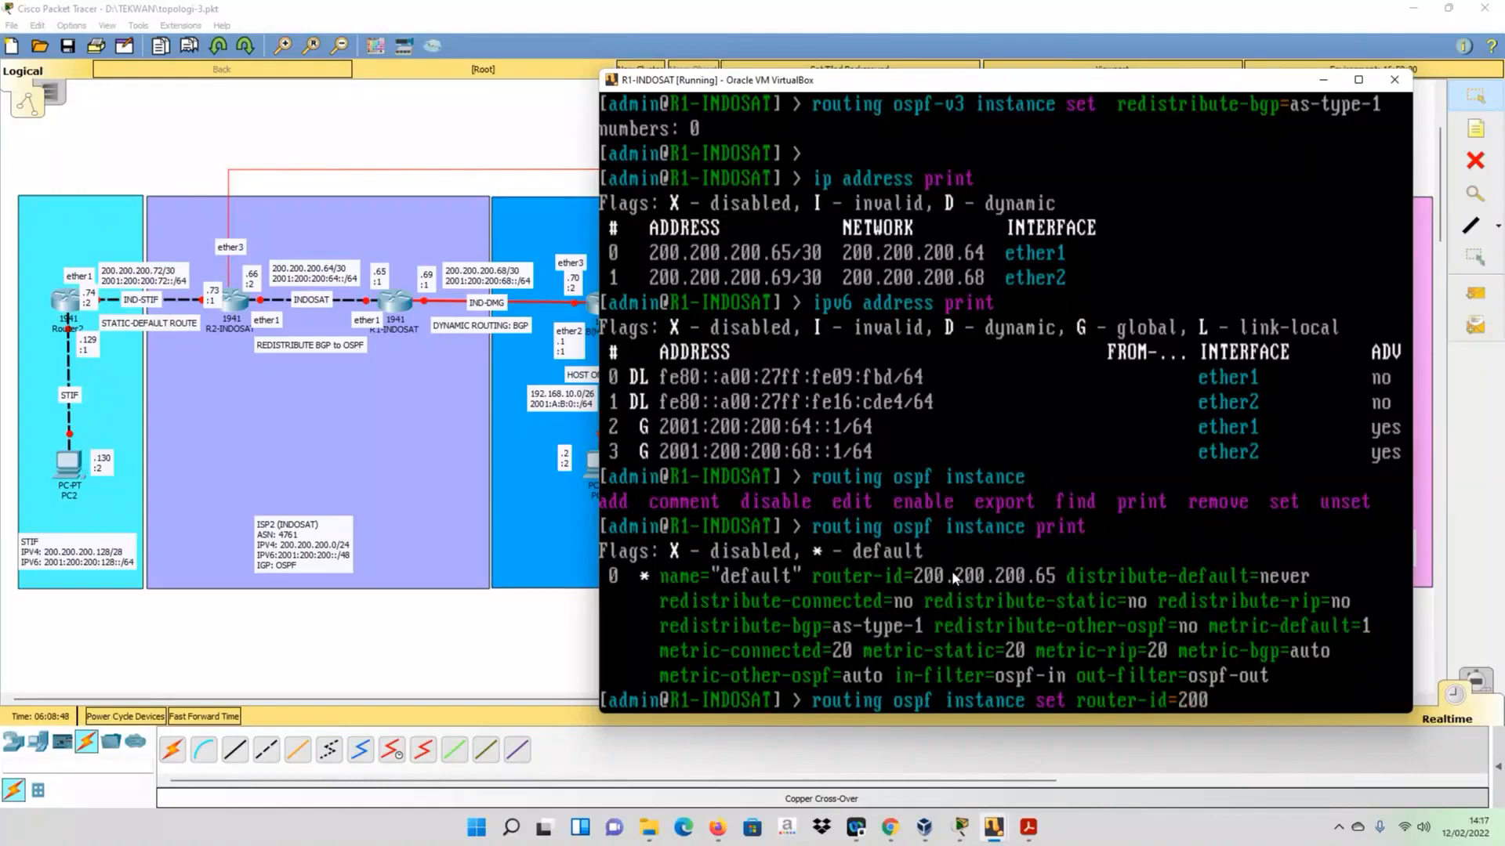
type(".200.200.65")
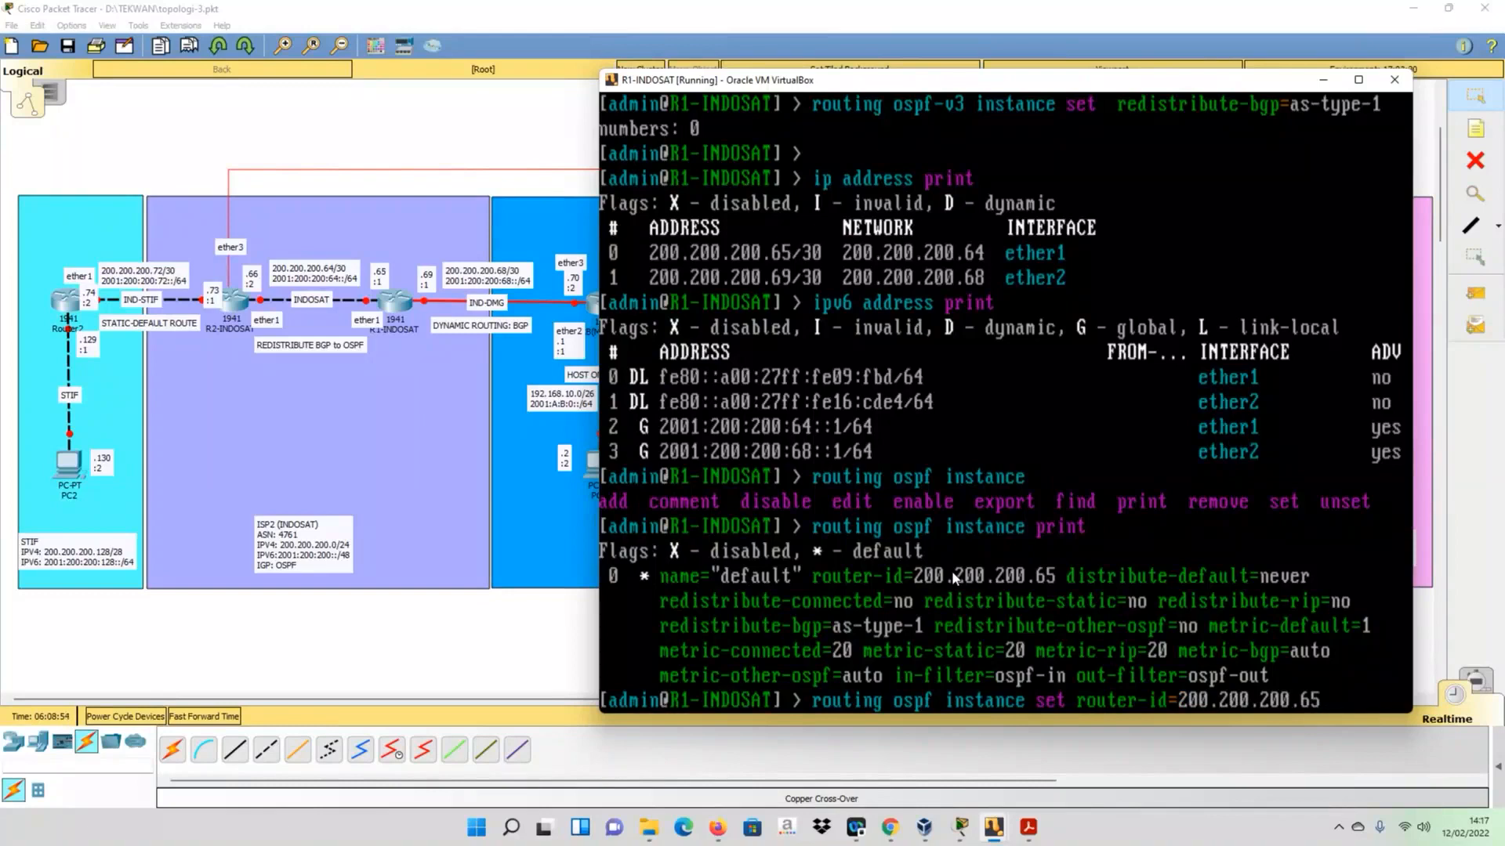
type(" num")
key("Tab")
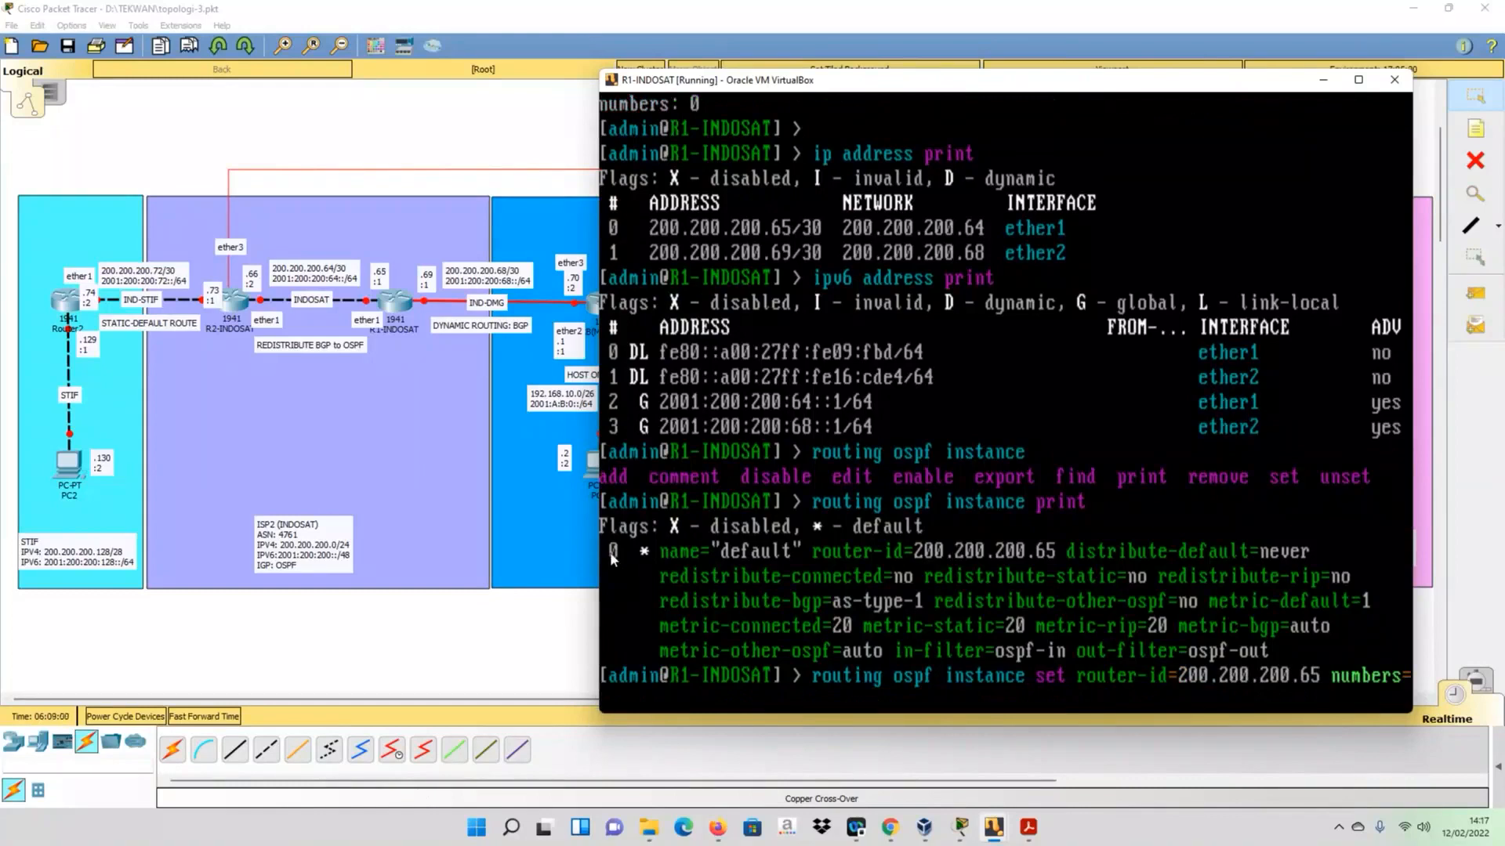
type("0")
key("Return")
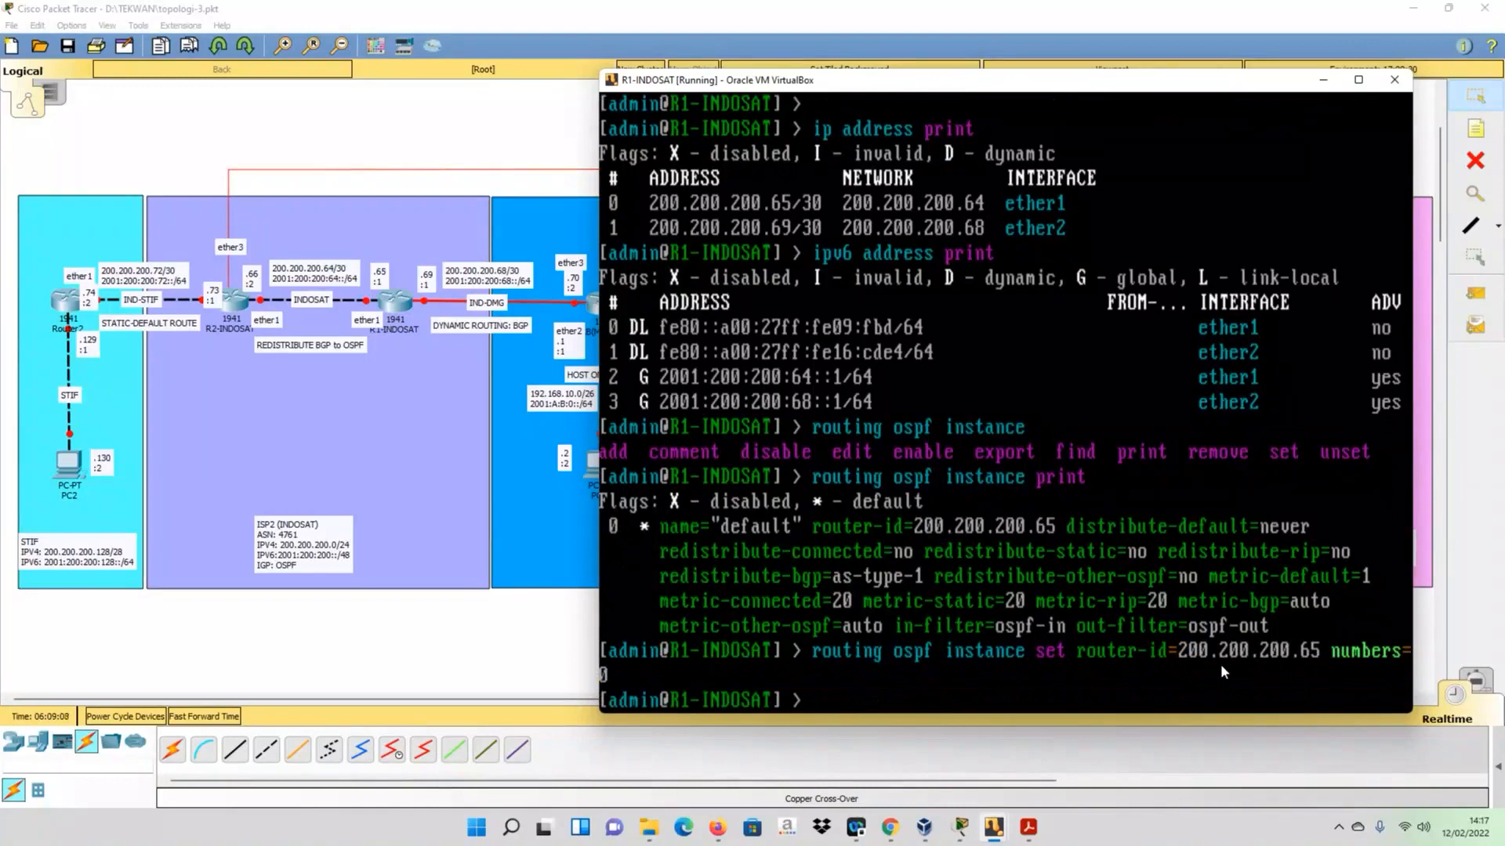
- Print the OSPF instance again to check its router ID
key("Up")
key("Up")
key("Up")
key("Up")
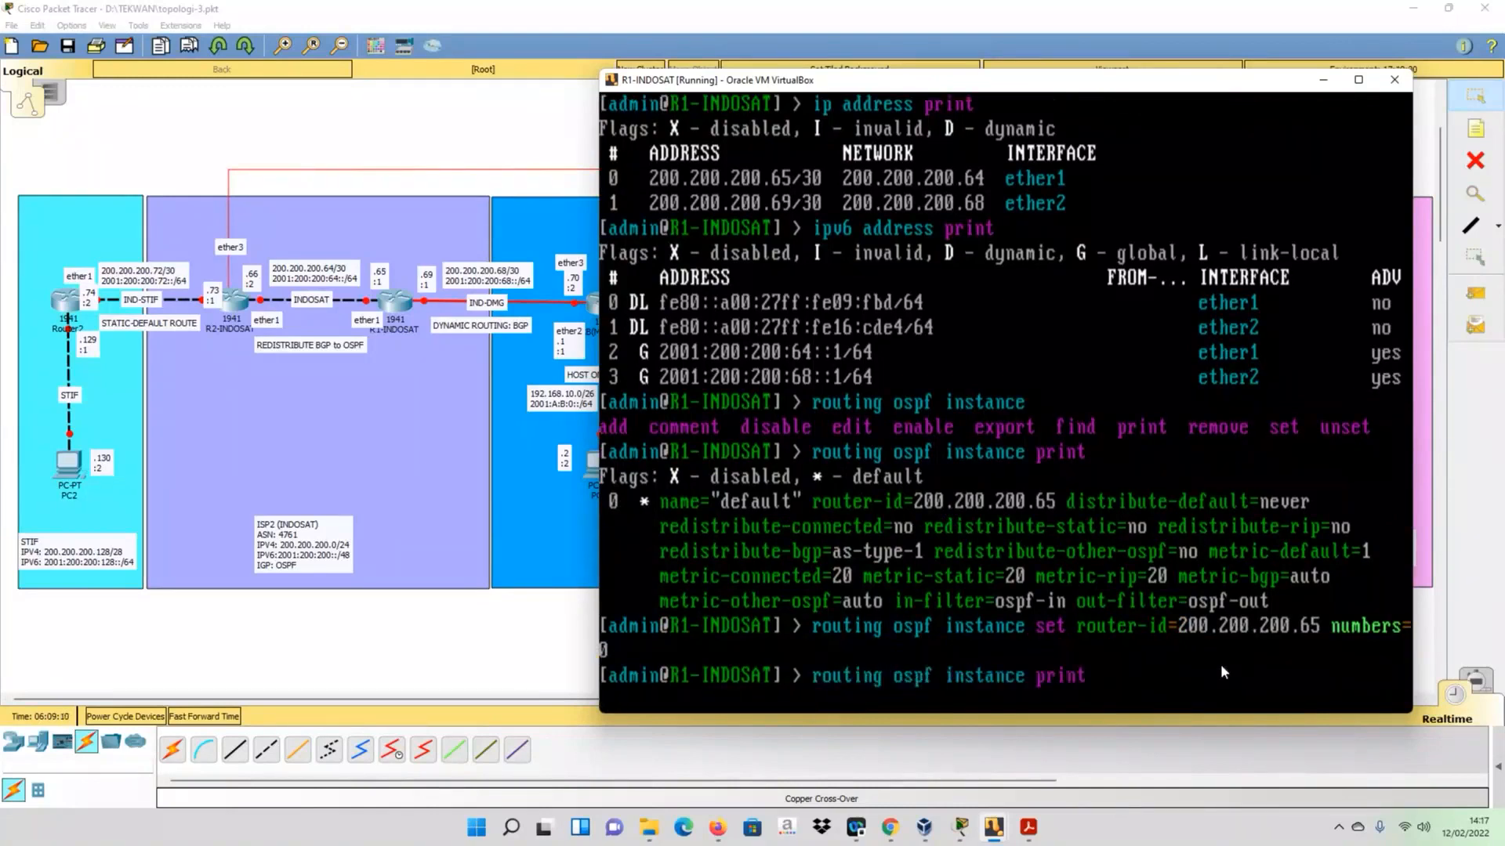
key("Down")
key("Up")
key("Return")
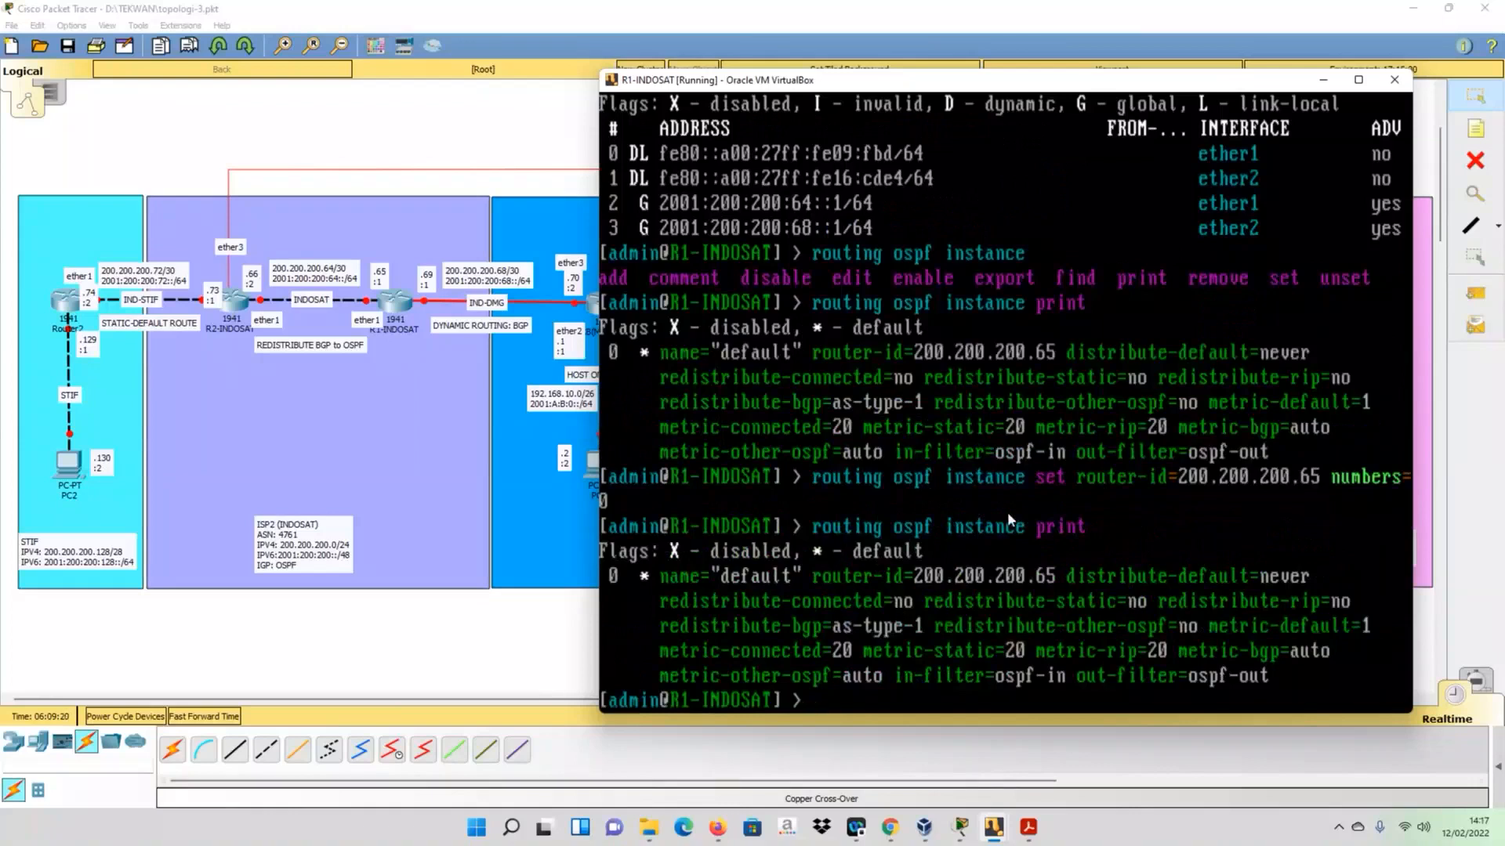
- List the networks advertised by OSPF on R1-INDOSAT with routing ospf network print
type("routing ospf network")
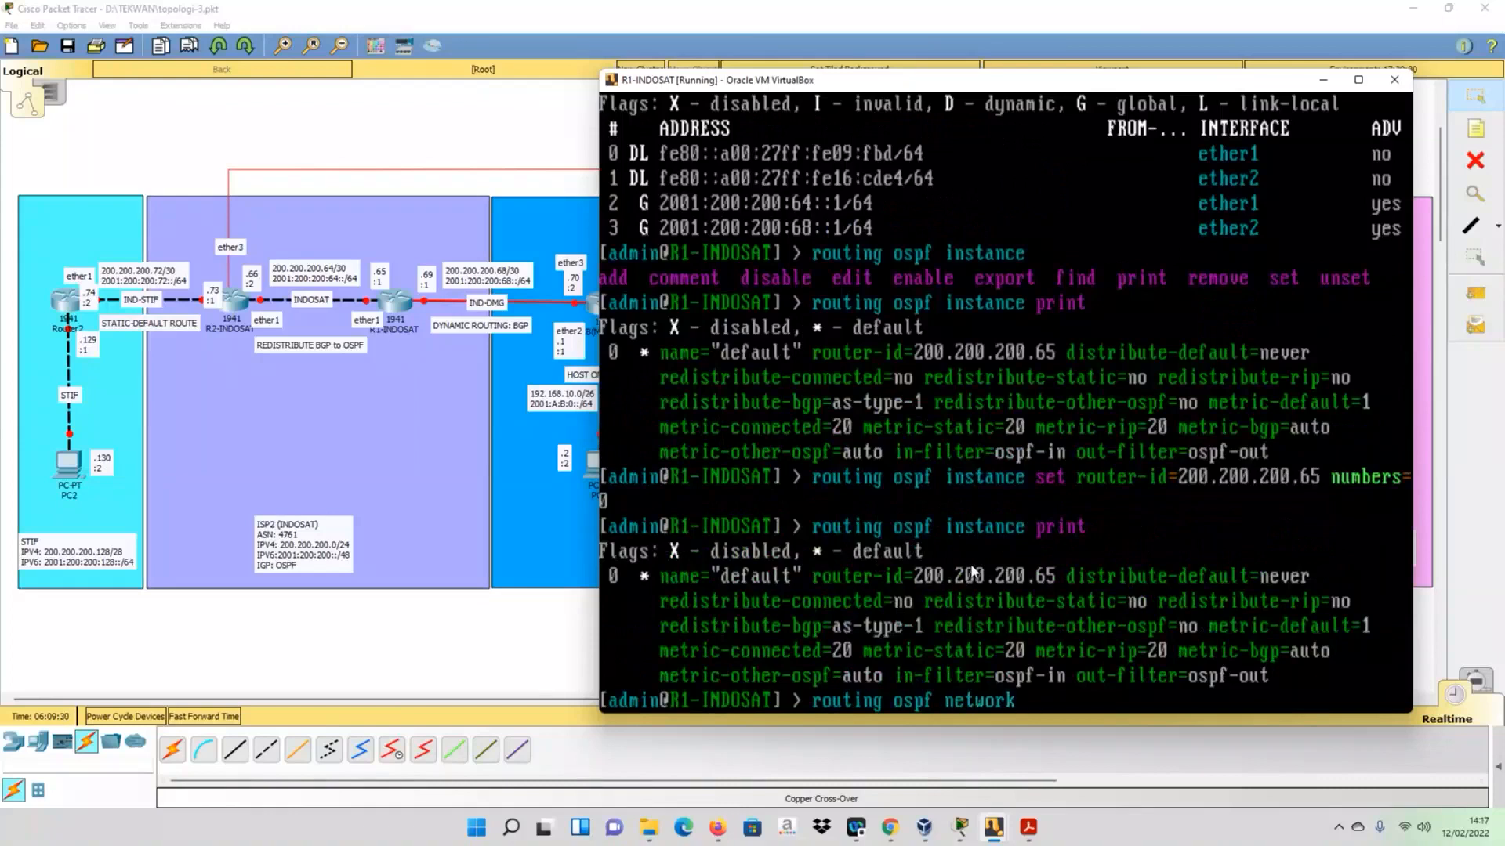
type(" print")
key("Return")
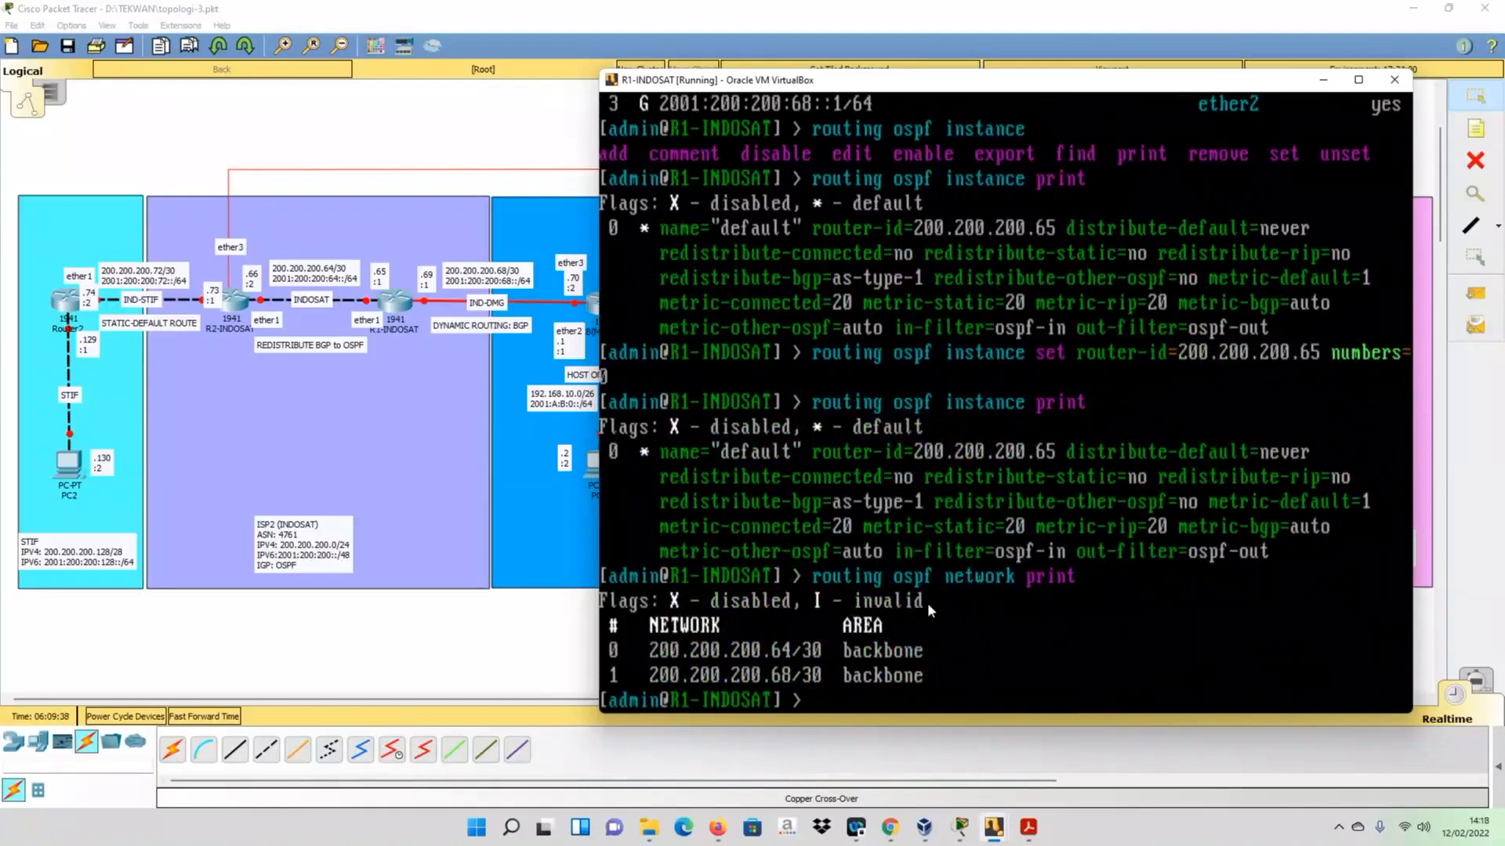
- Write out the routing ospf network add command for network 200.200.200.64/30 in area backbone and clear it without running it
type("routing ospf")
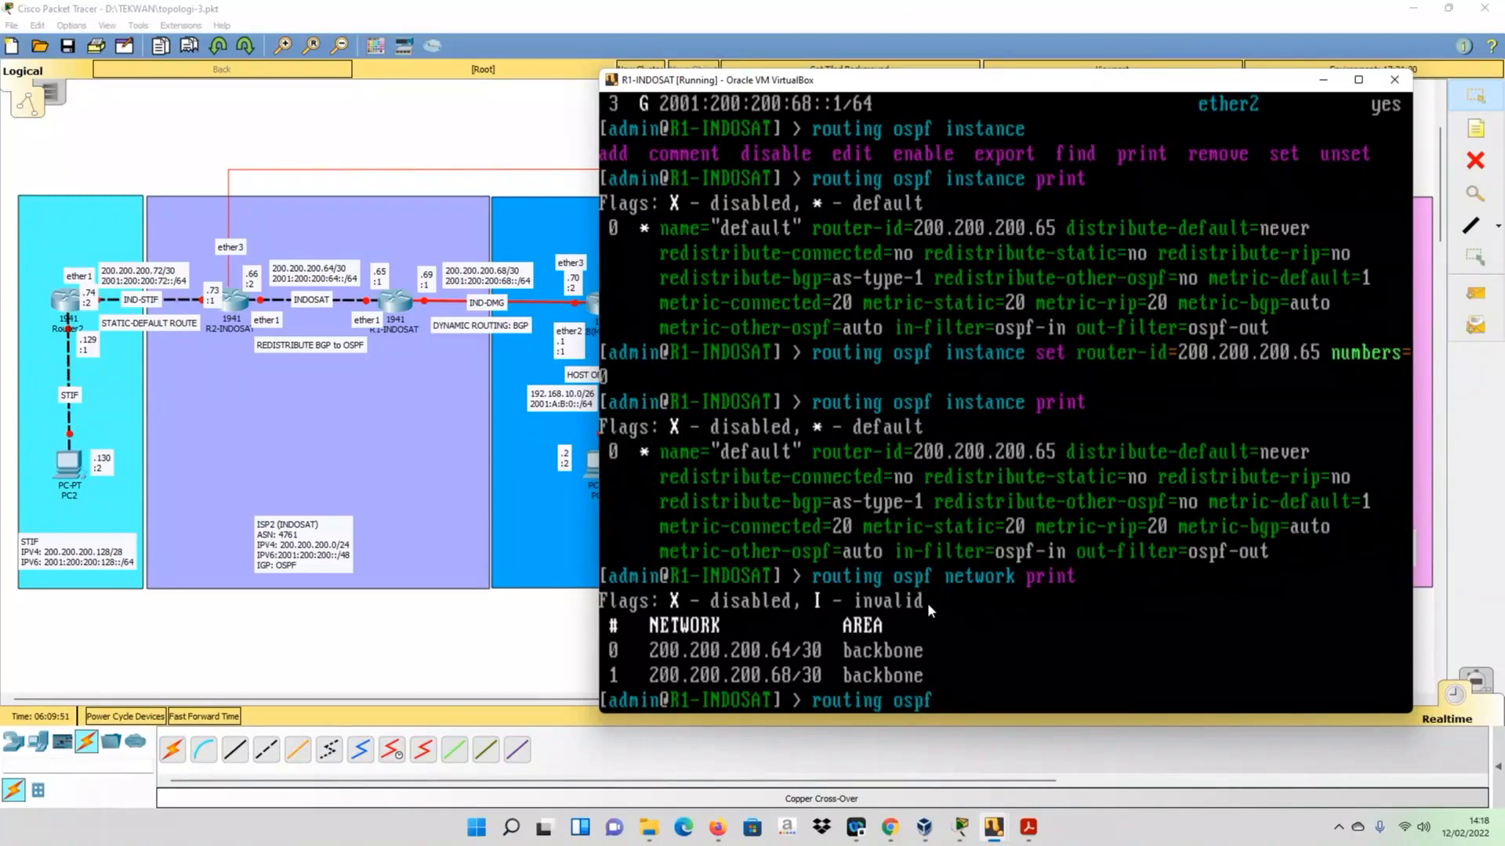
type("network add")
type("network=")
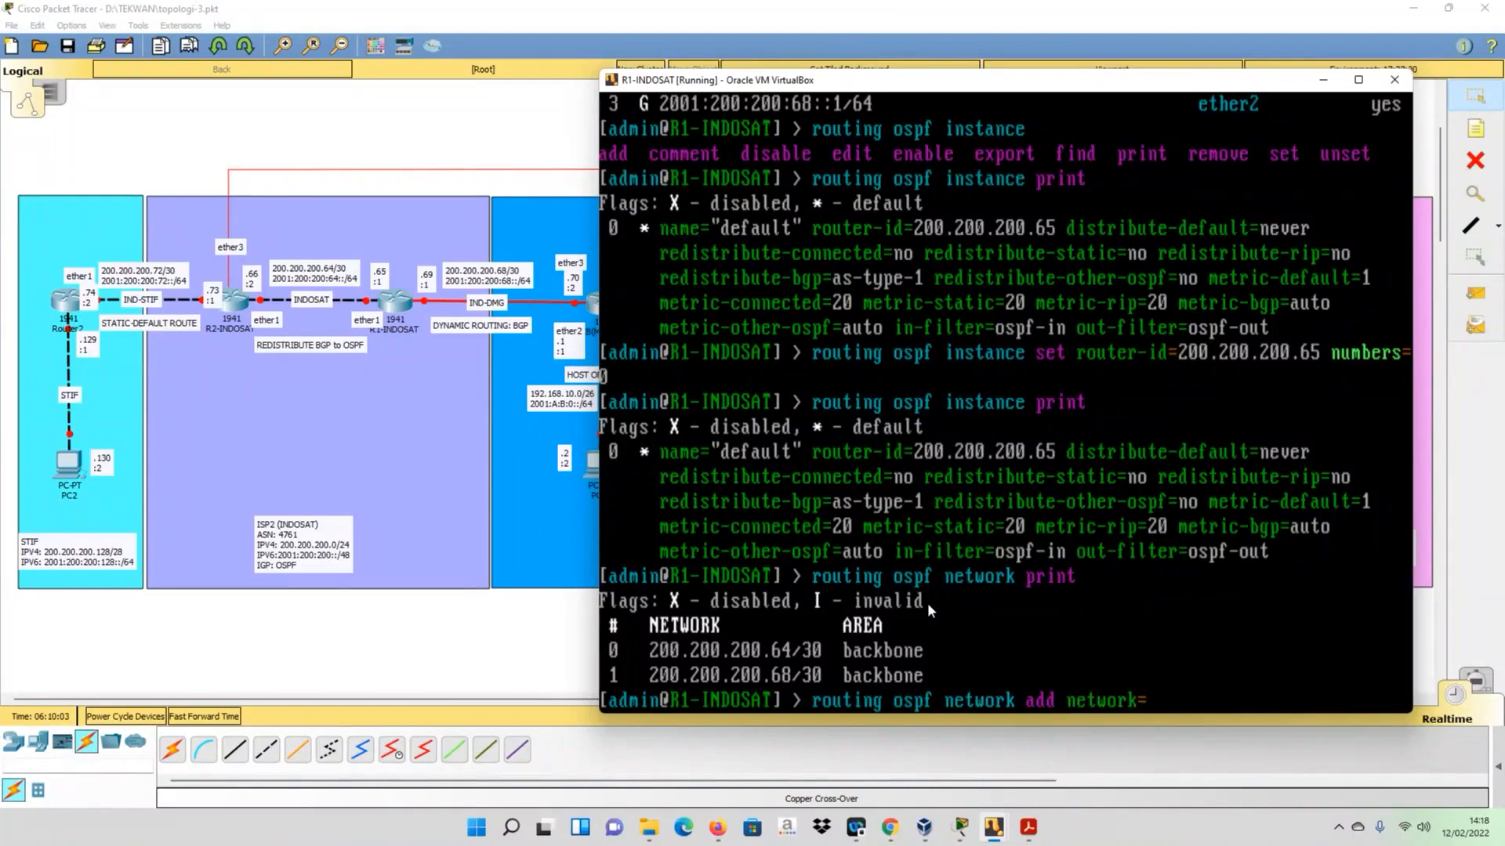
type("200.200.200.64/30")
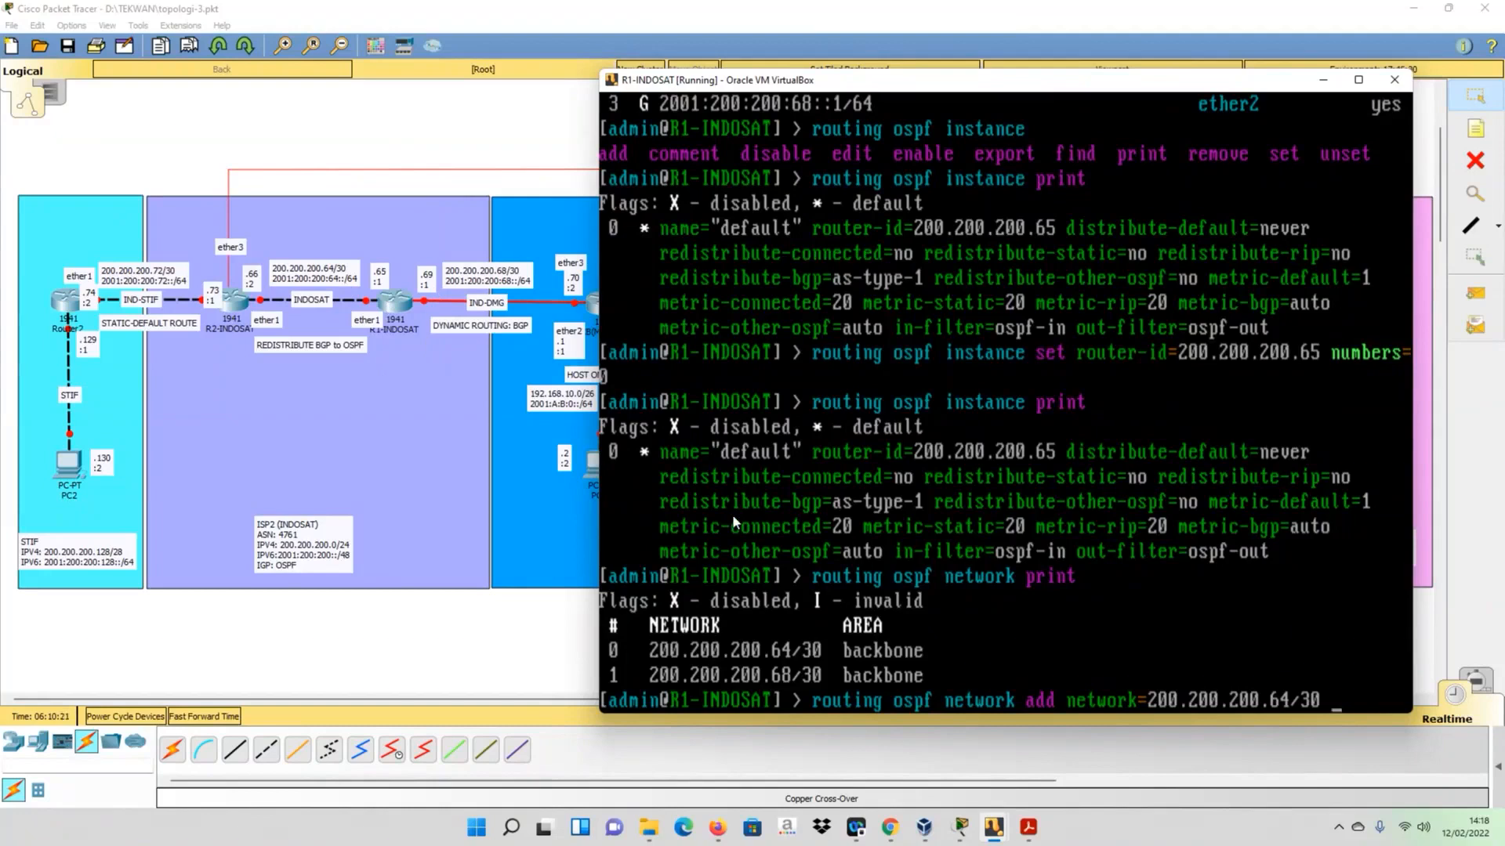
type("area=backbone")
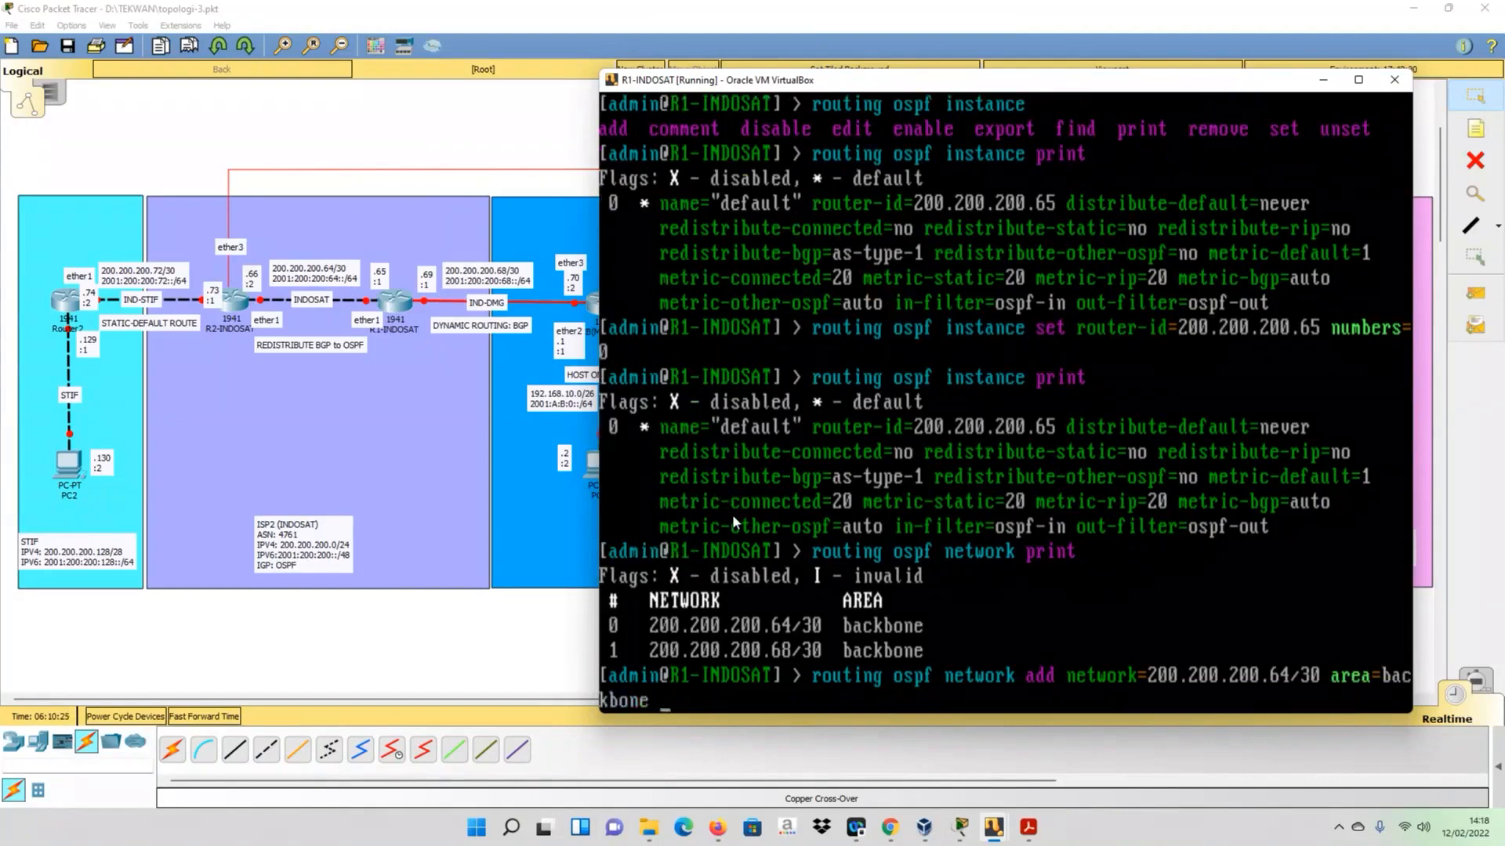
key("BackSpace")
key("BackSpace")
key("BackSpace")
key("BackSpace")
key("BackSpace")
key("BackSpace")
key("BackSpace")
key("BackSpace")
key("BackSpace")
key("BackSpace")
key("BackSpace")
key("BackSpace")
key("BackSpace")
key("BackSpace")
key("BackSpace")
key("BackSpace")
key("BackSpace")
key("BackSpace")
key("BackSpace")
key("BackSpace")
key("BackSpace")
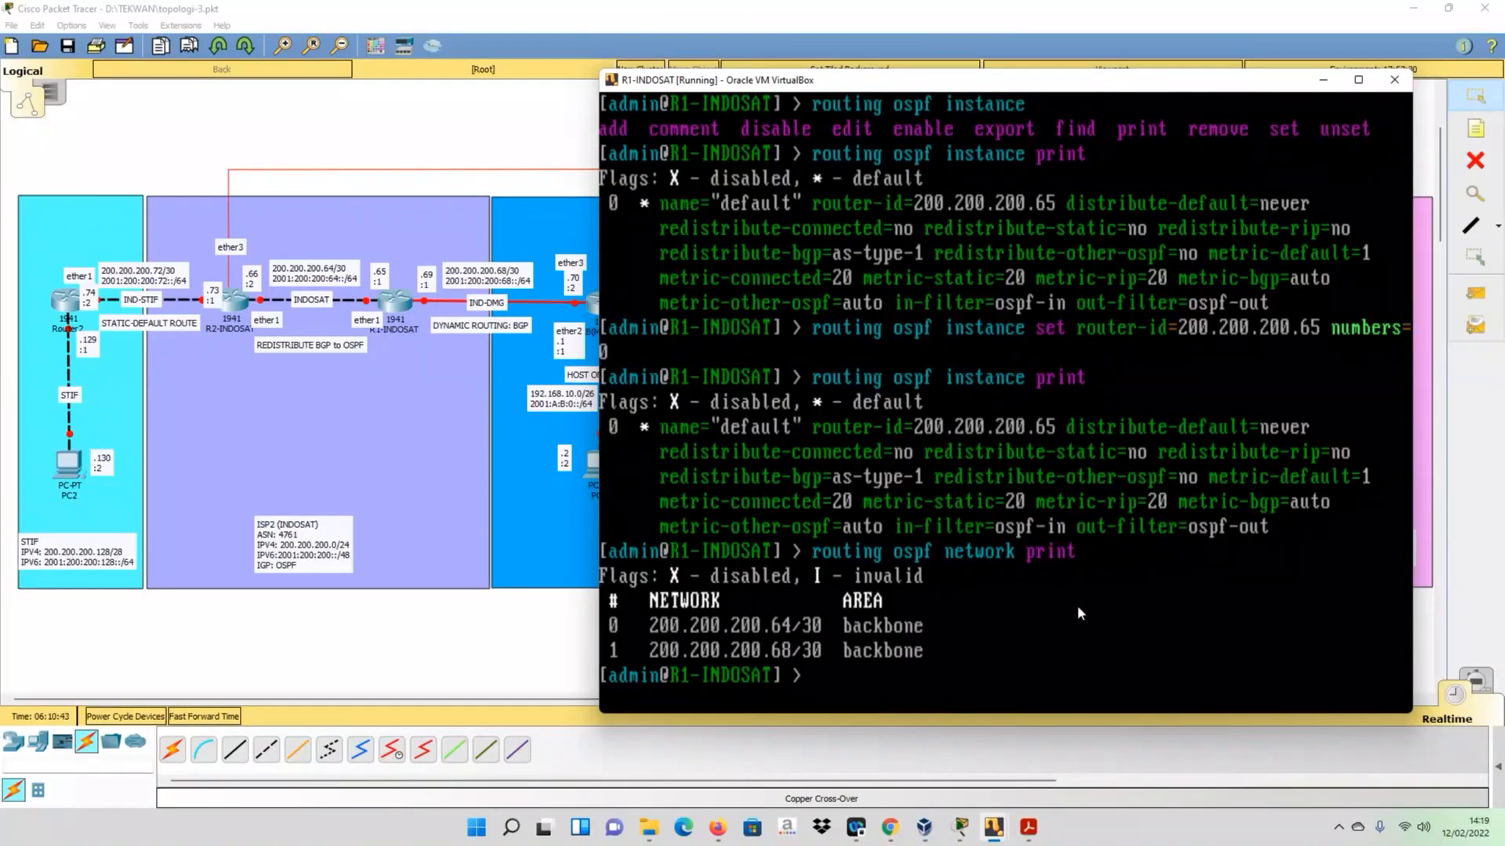
- Display the OSPFv3 instance settings of R1-INDOSAT with routing ospf-v3 instance print
type("routing ospf")
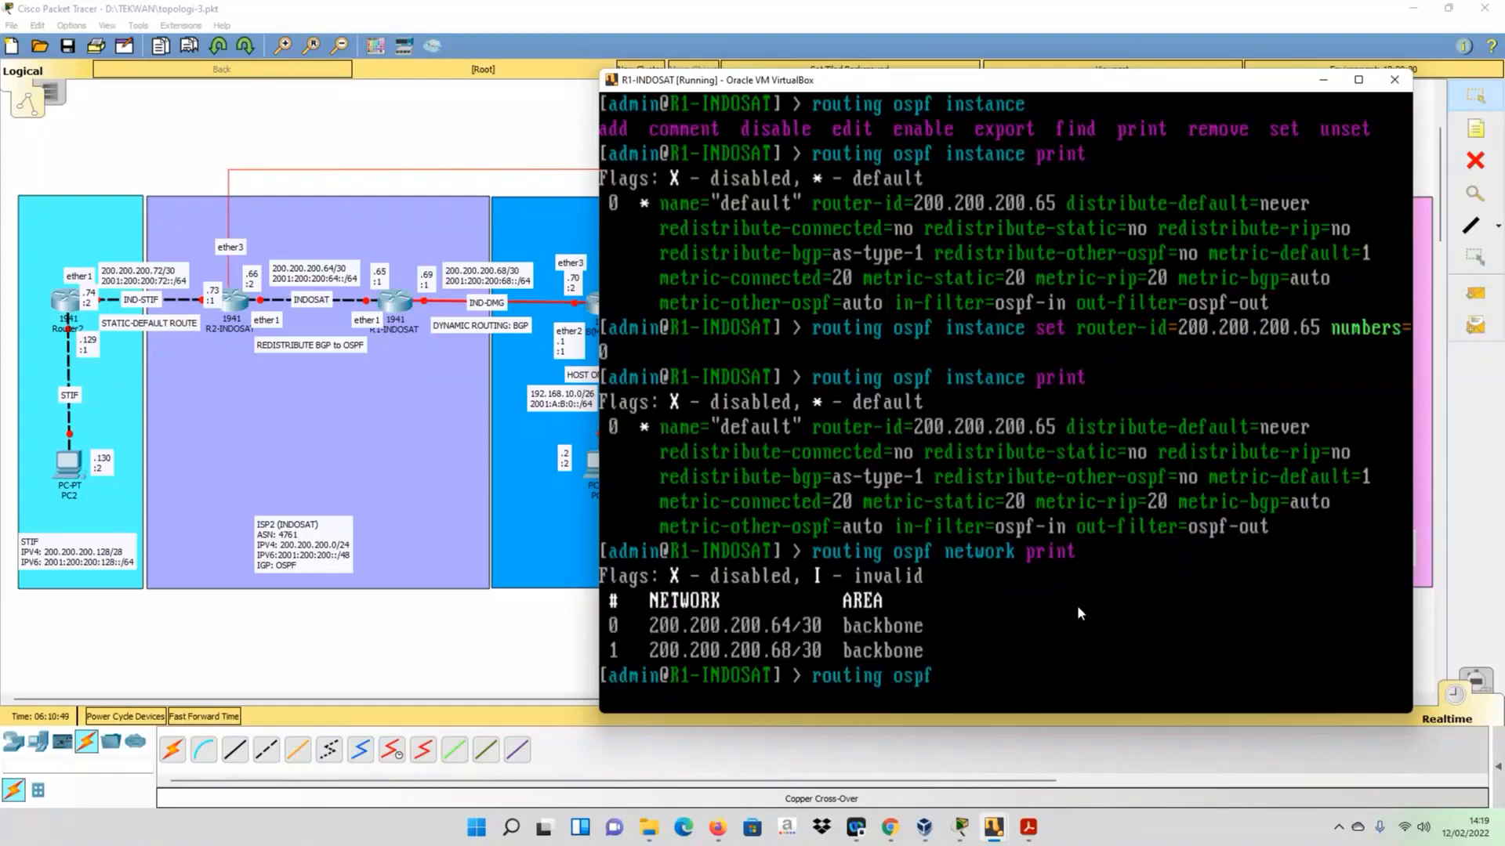
type("-v3 instance ")
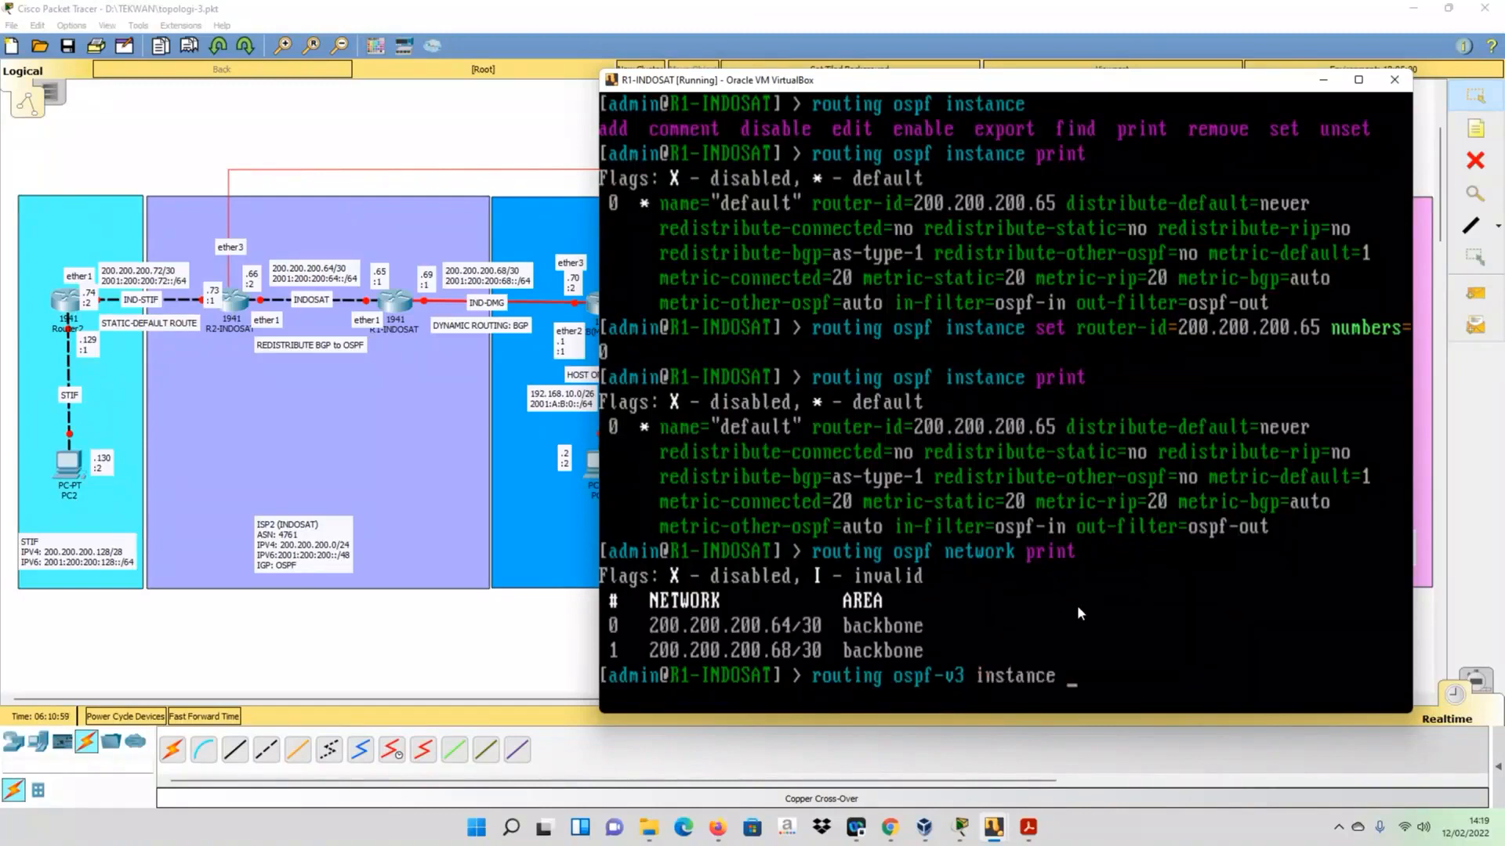
type("print")
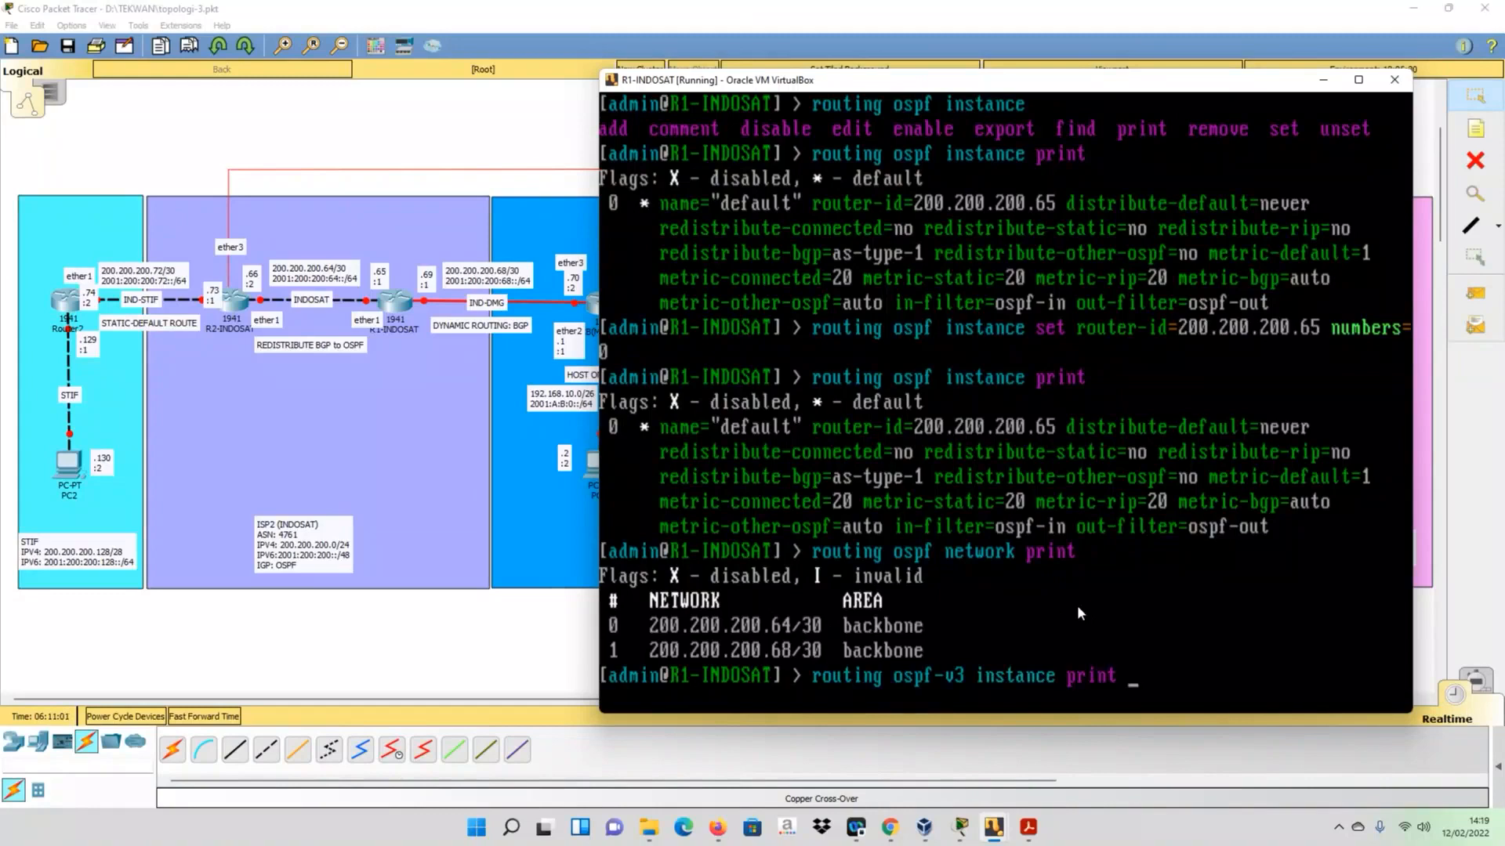
key("Return")
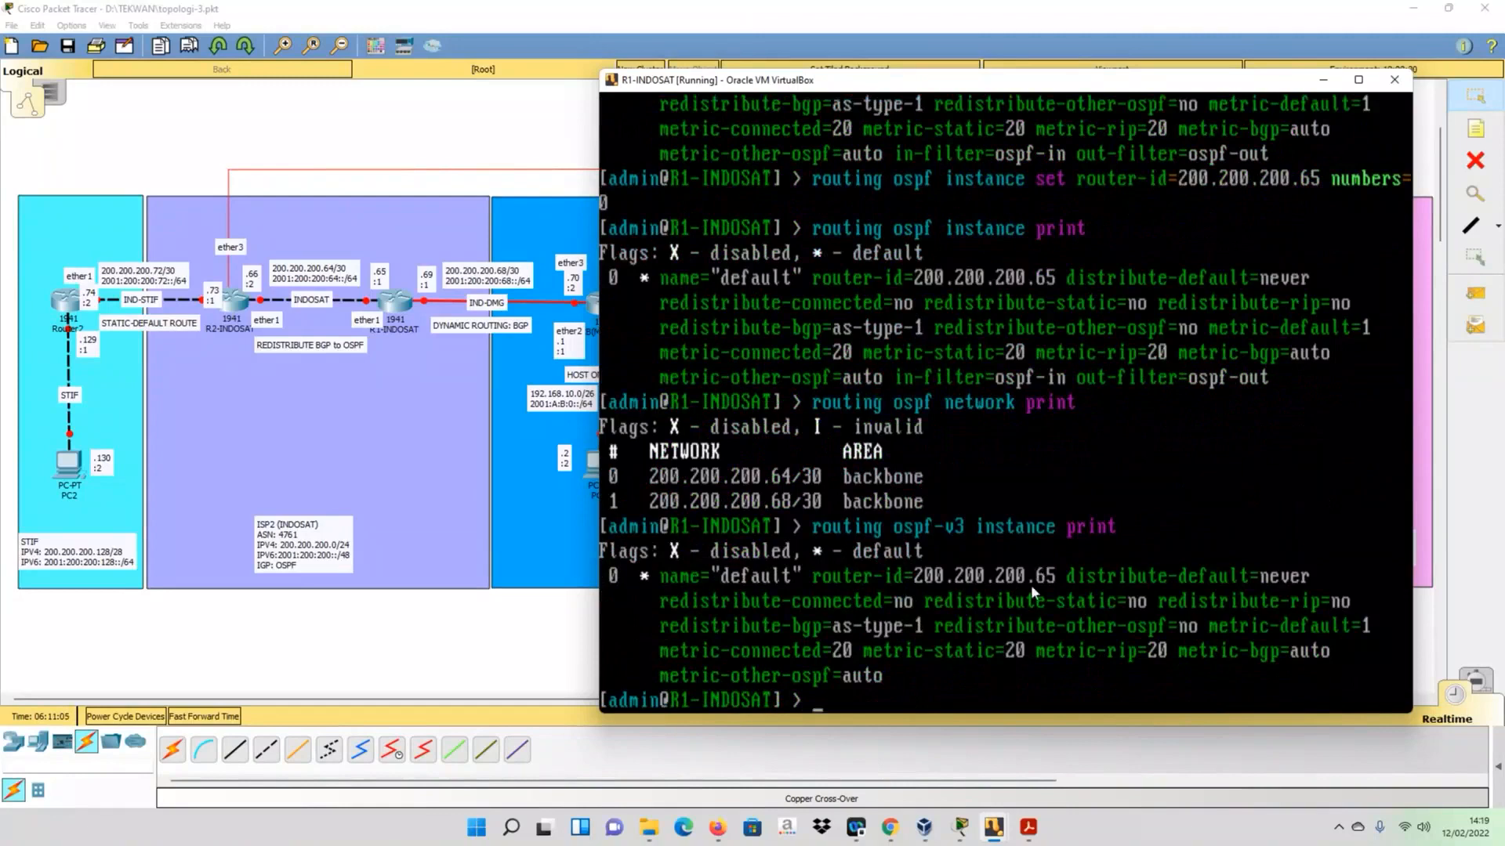
- Write out the routing ospf-v3 interface add command for interface ether1 in area backbone without running it
type("routing ospf")
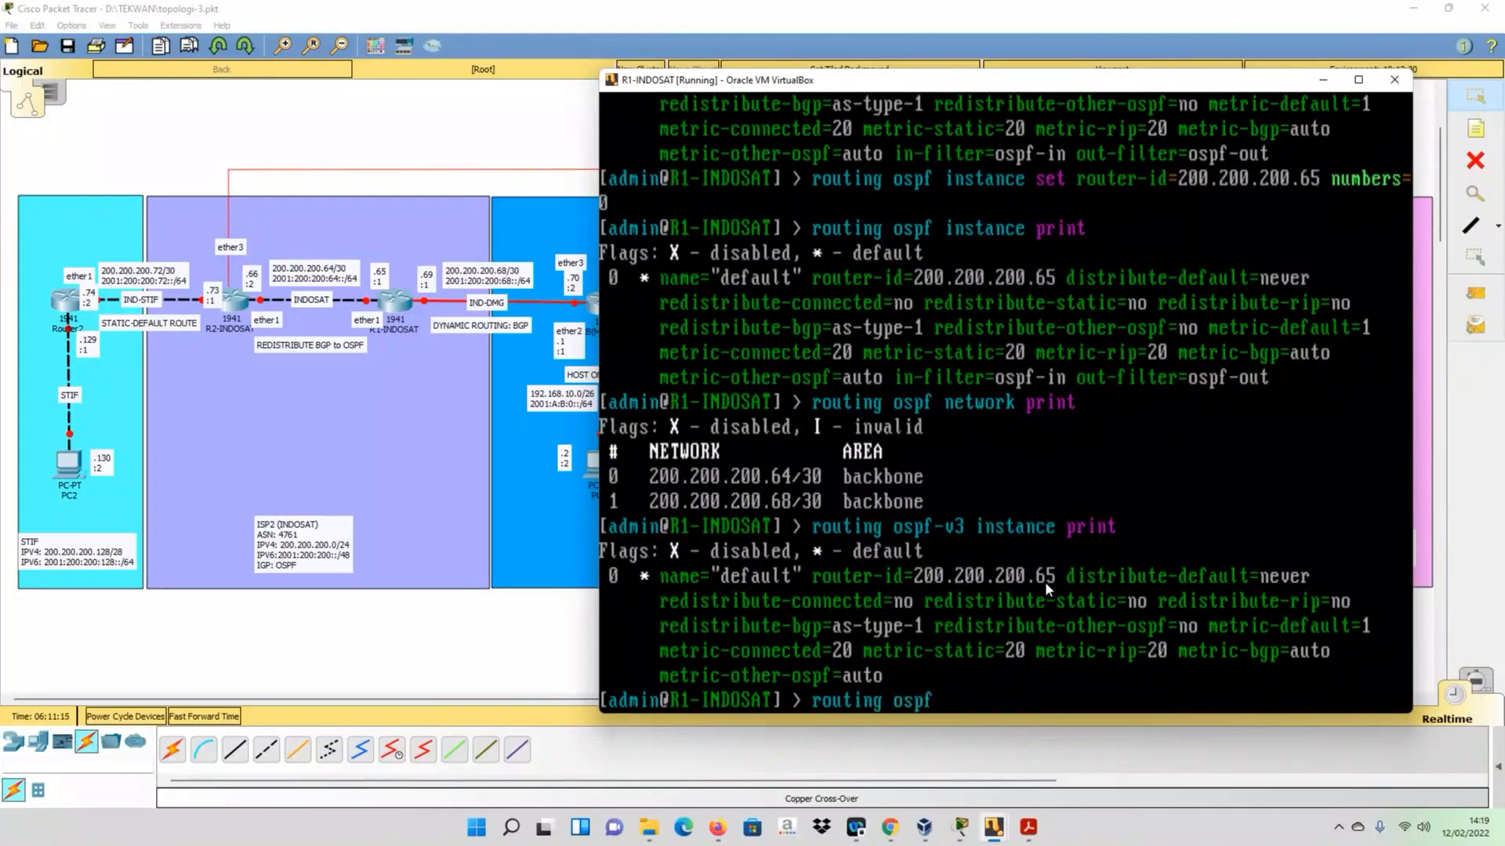
type("-v3 interface a")
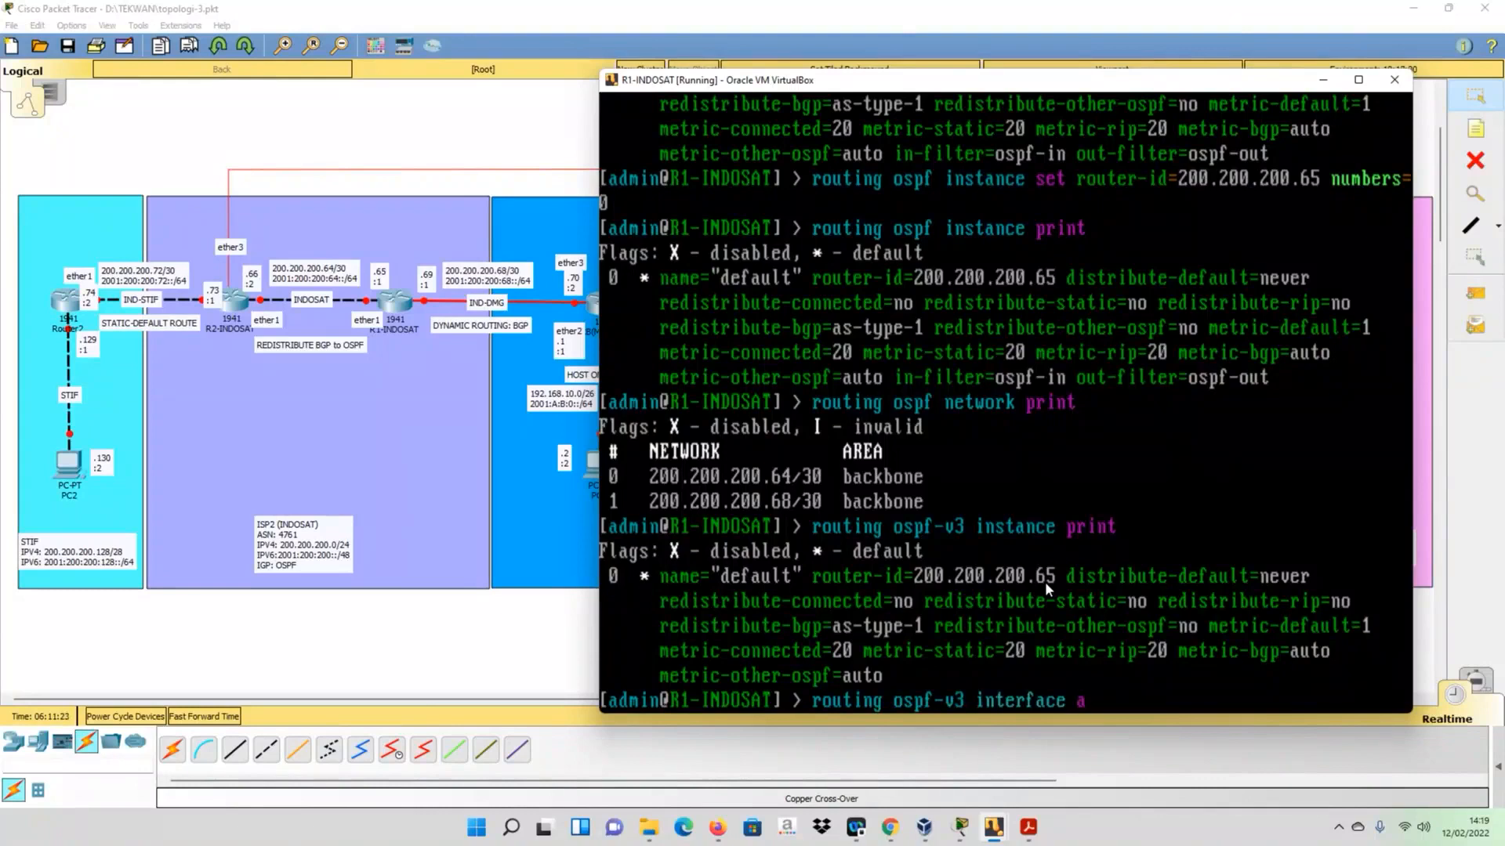
type("dd in")
key("Tab")
type("t")
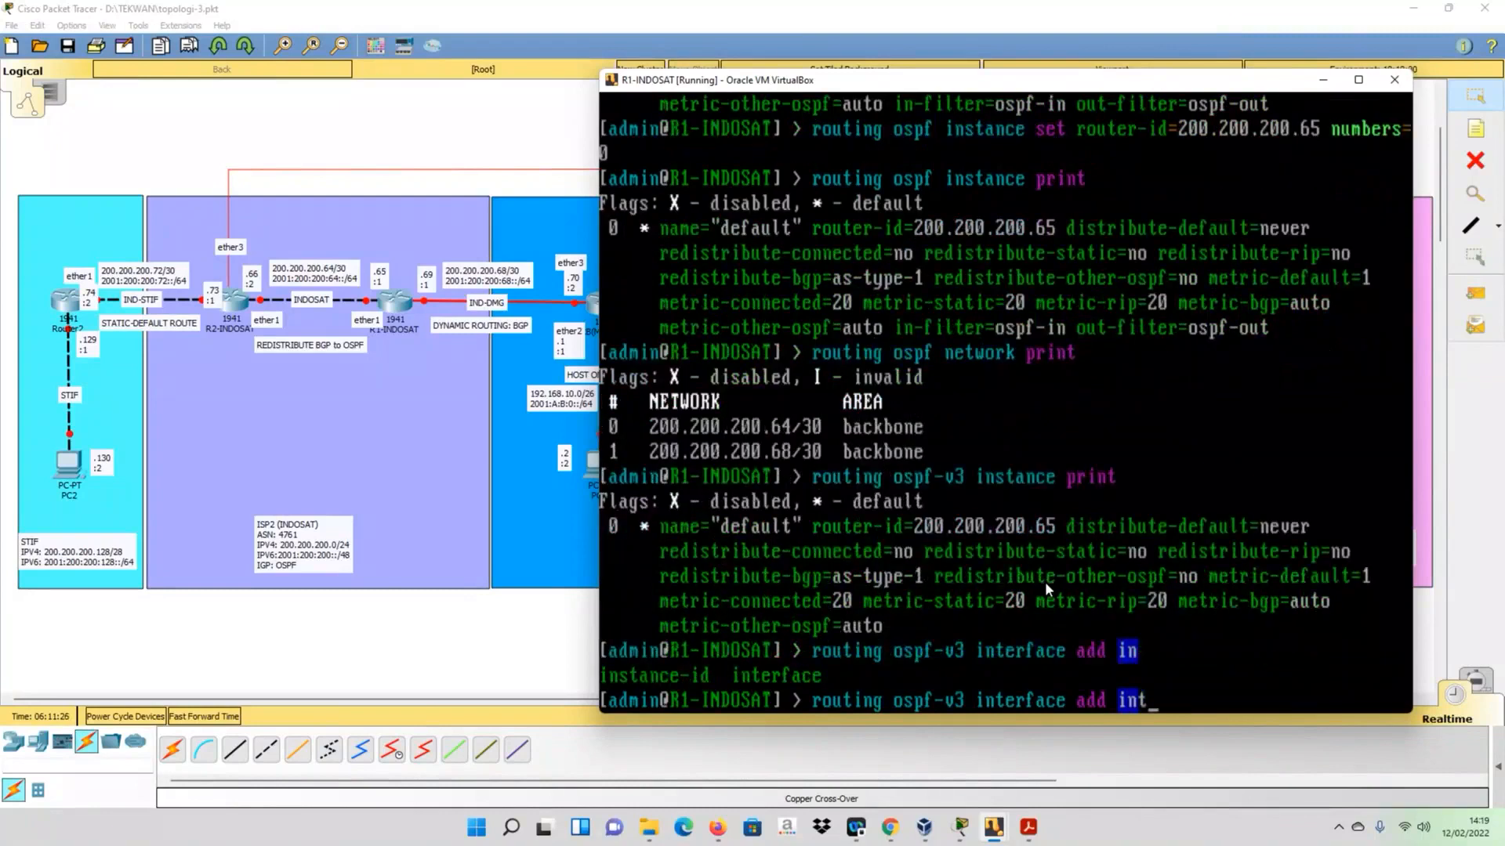
key("Tab")
key("Tab")
type("et")
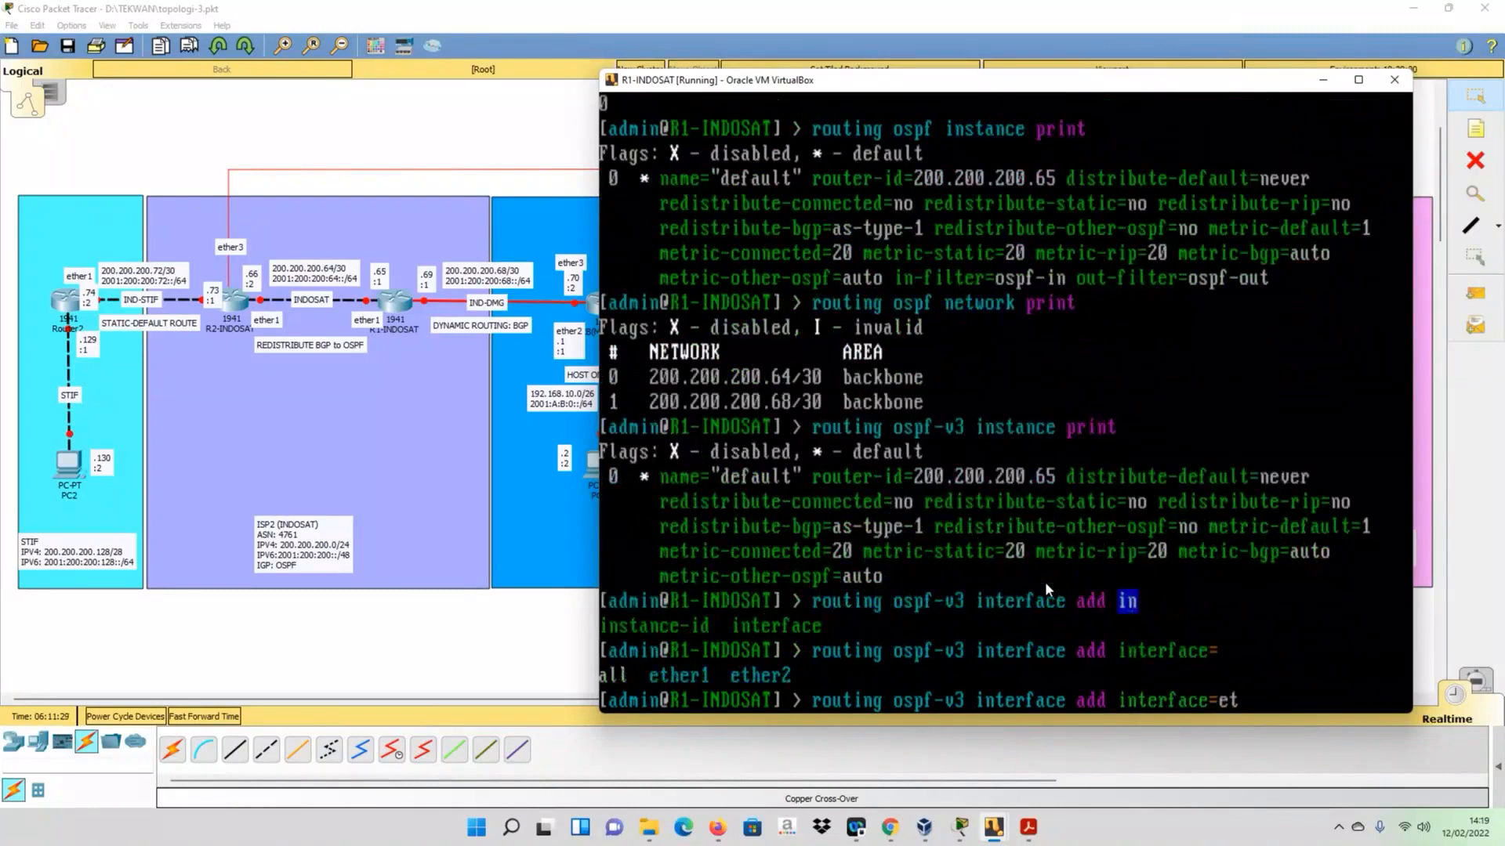
type("her1 area=backbone")
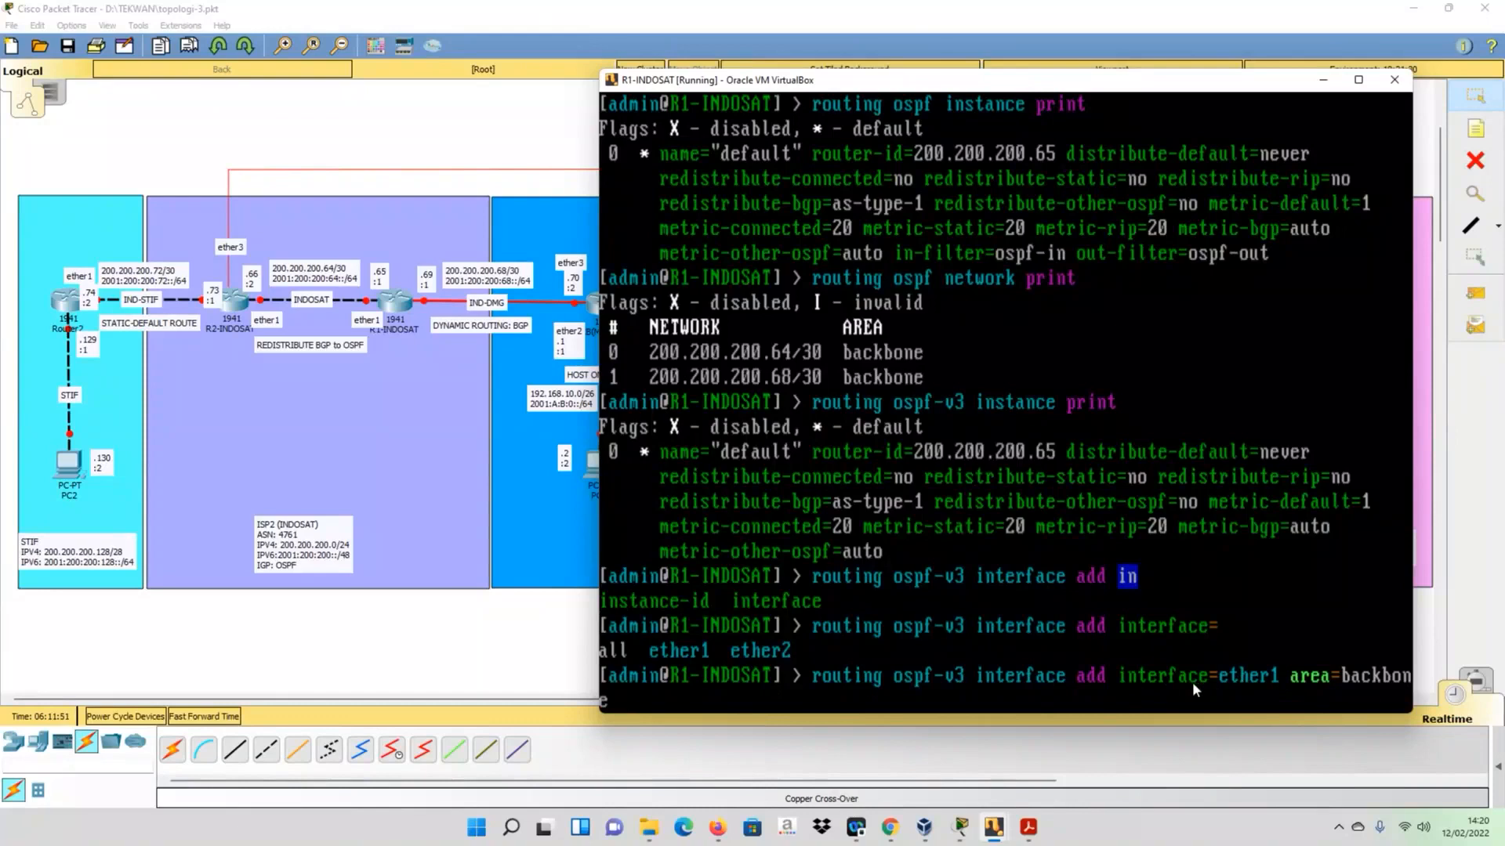
- List the OSPFv3 interfaces of R1-INDOSAT with routing ospf-v3 interface print
key("Up")
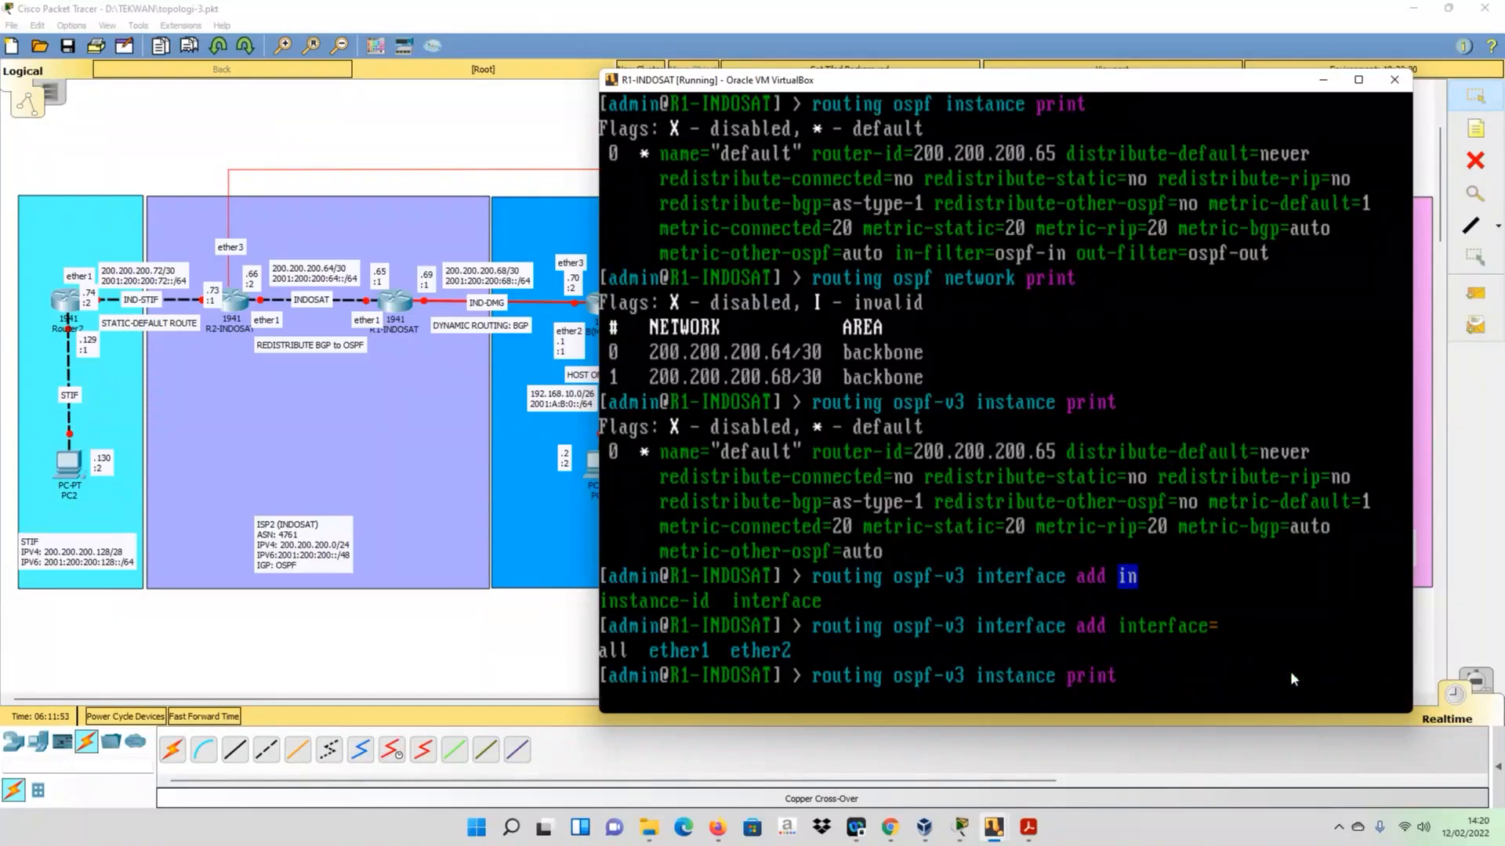
key("BackSpace")
key("BackSpace")
key("BackSpace")
key("BackSpace")
key("BackSpace")
key("BackSpace")
key("BackSpace")
key("BackSpace")
key("BackSpace")
key("BackSpace")
key("BackSpace")
key("BackSpace")
key("BackSpace")
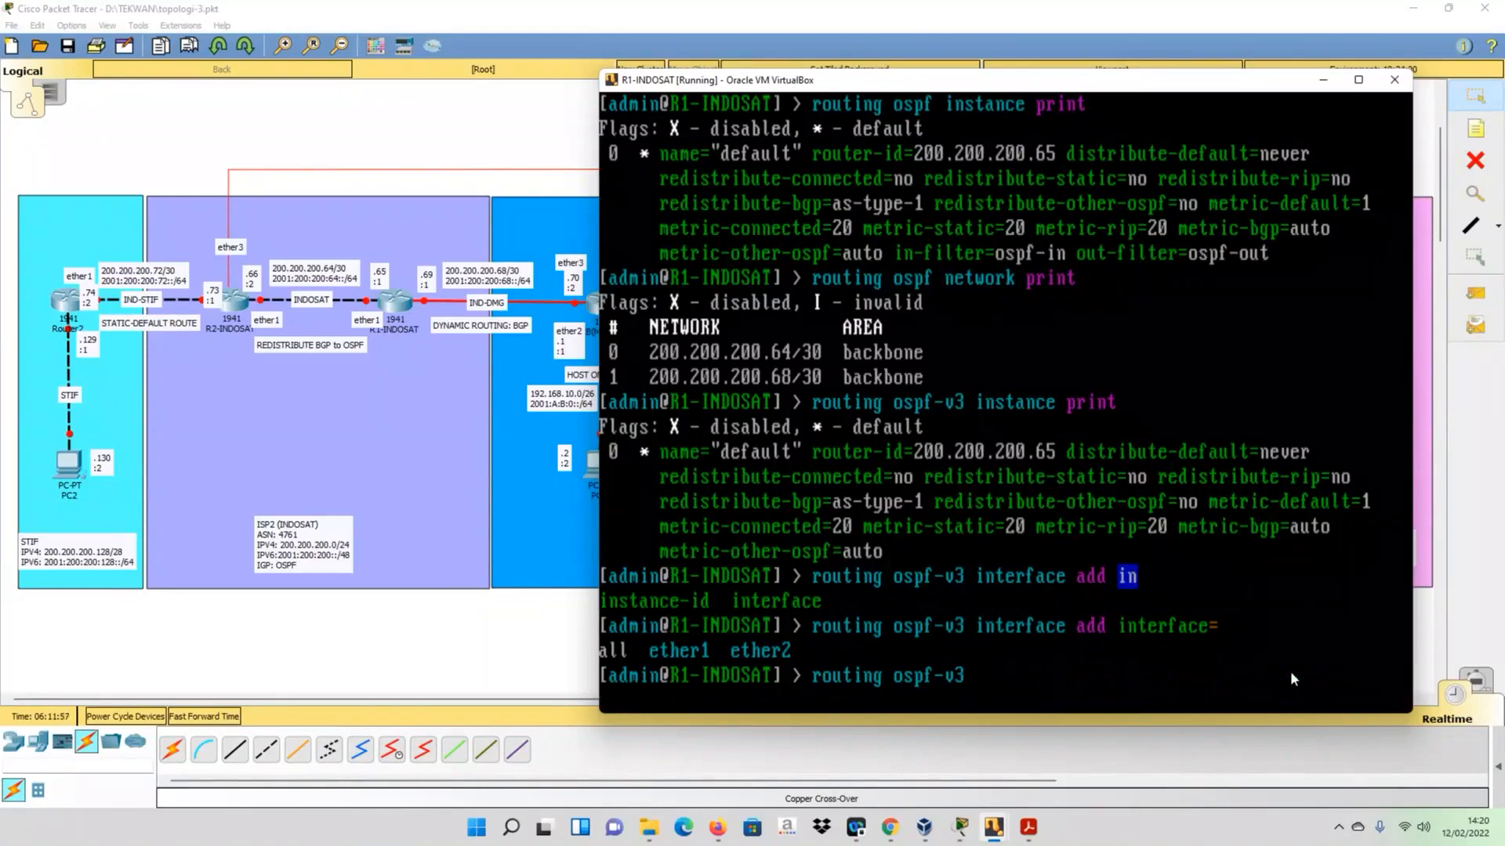
type("nt")
key("Tab")
type("print")
key("Return")
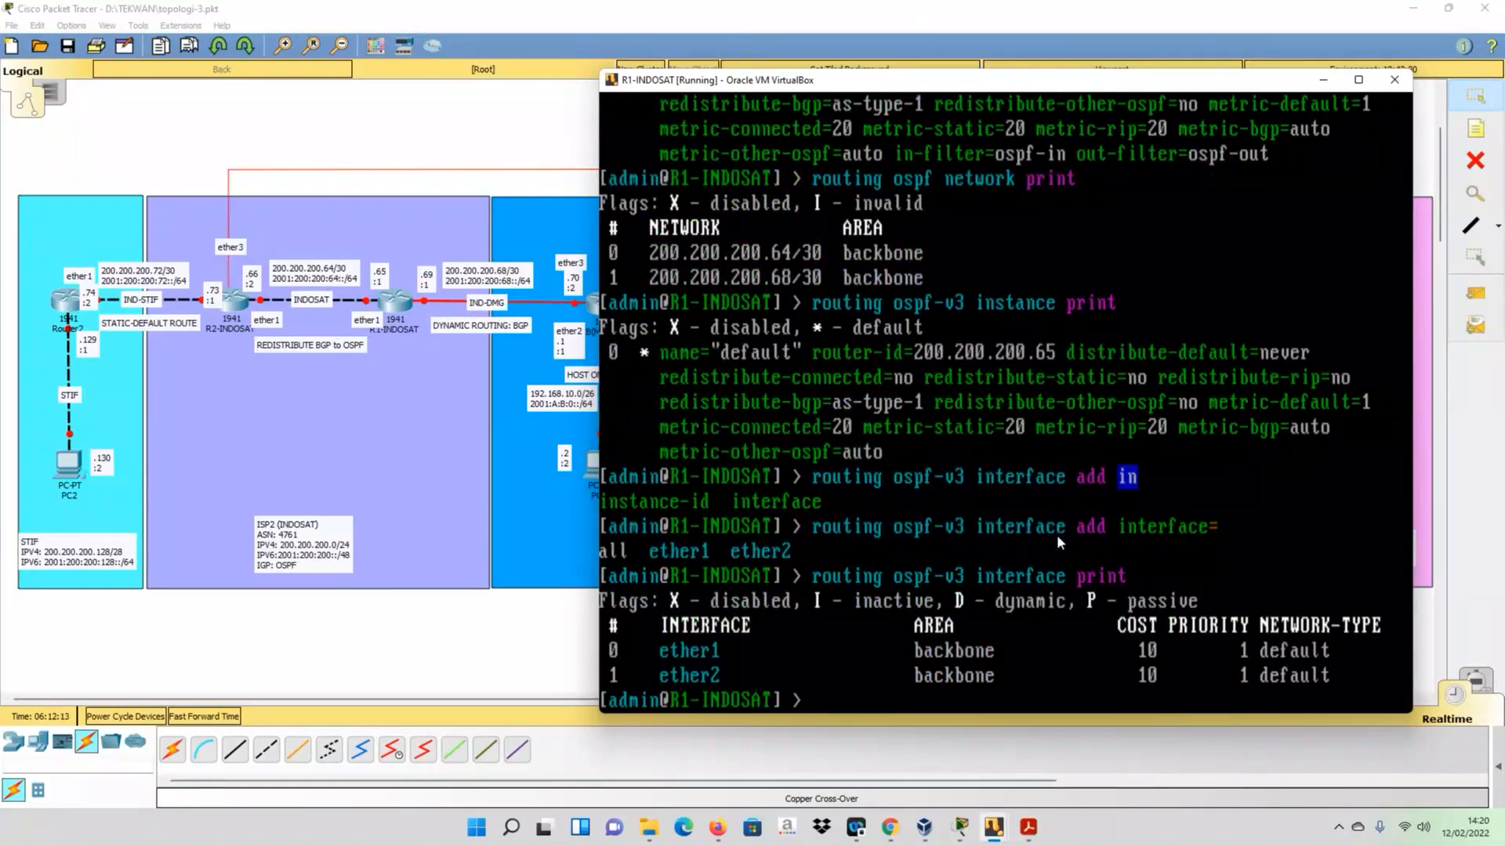
- Display the IPv4 routing table of R1-INDOSAT with ip route print
type("ip route print")
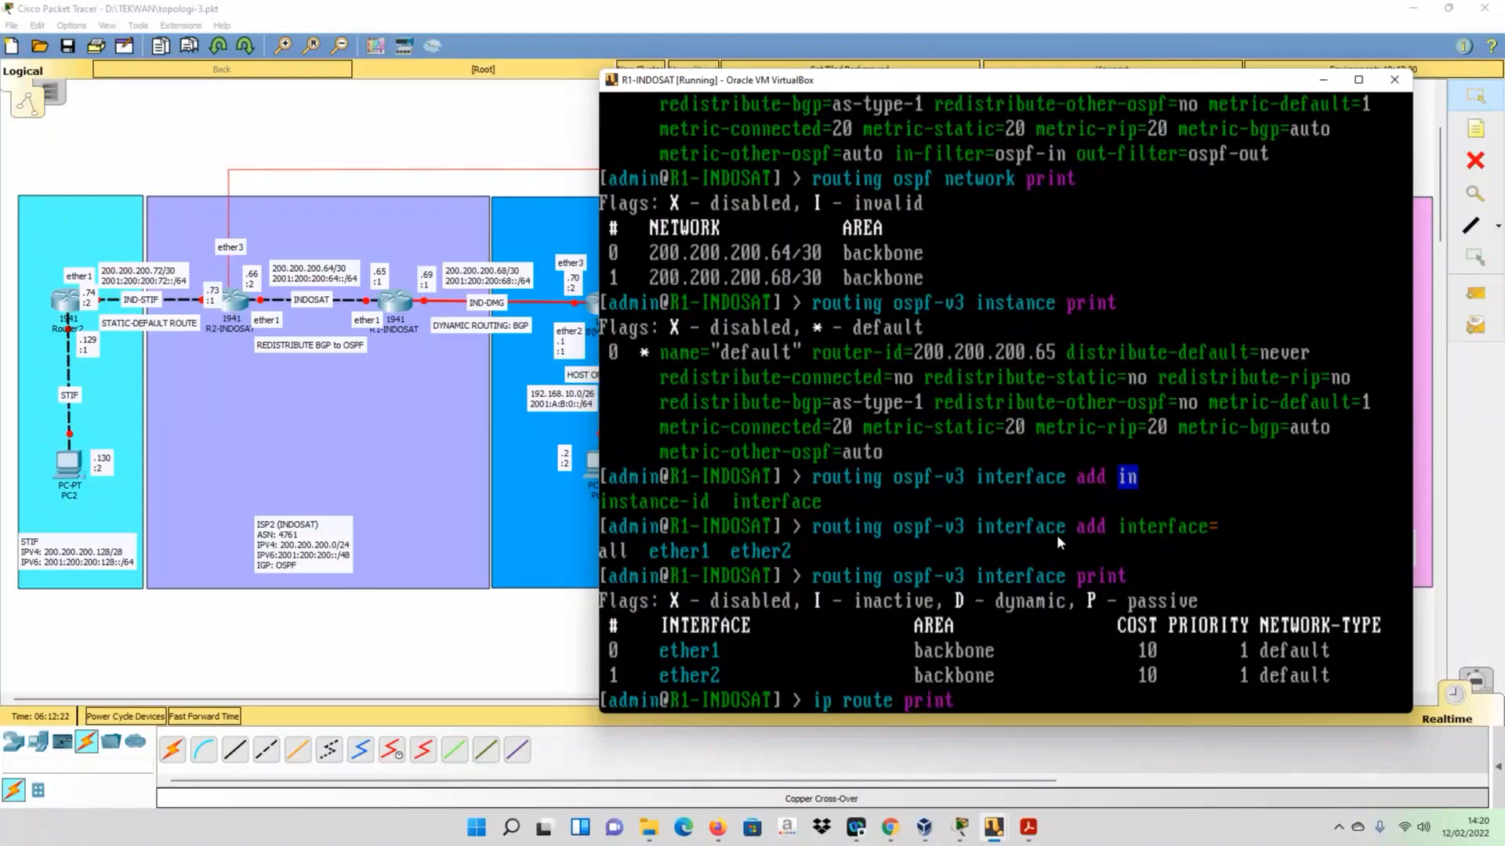
key("Return")
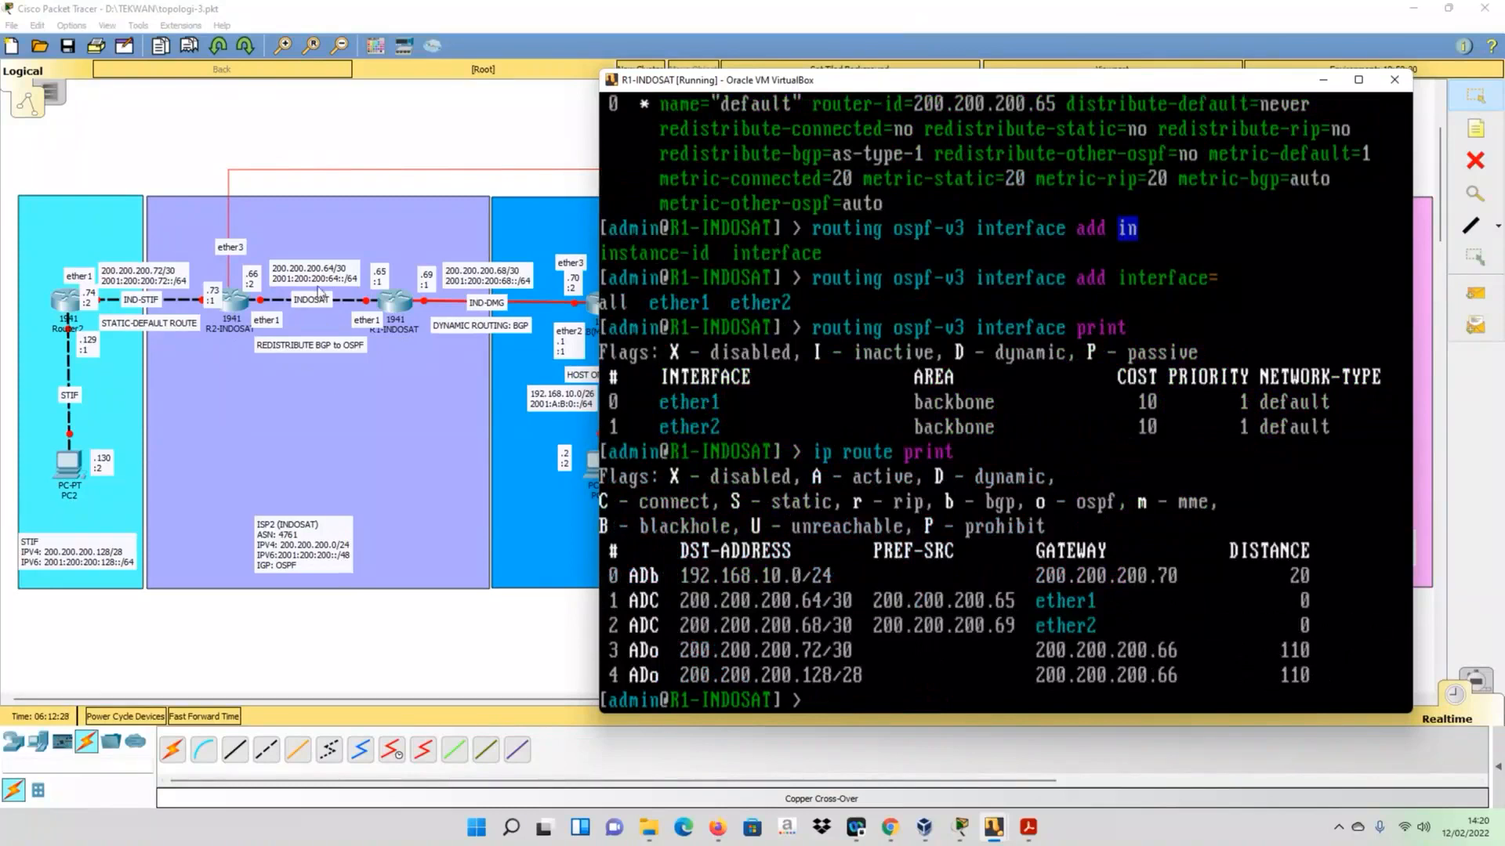
- Move the R1-INDOSAT console aside and hide it without powering off the machine, to reveal the whole topology
left_click_drag(1262, 87, 1318, 491)
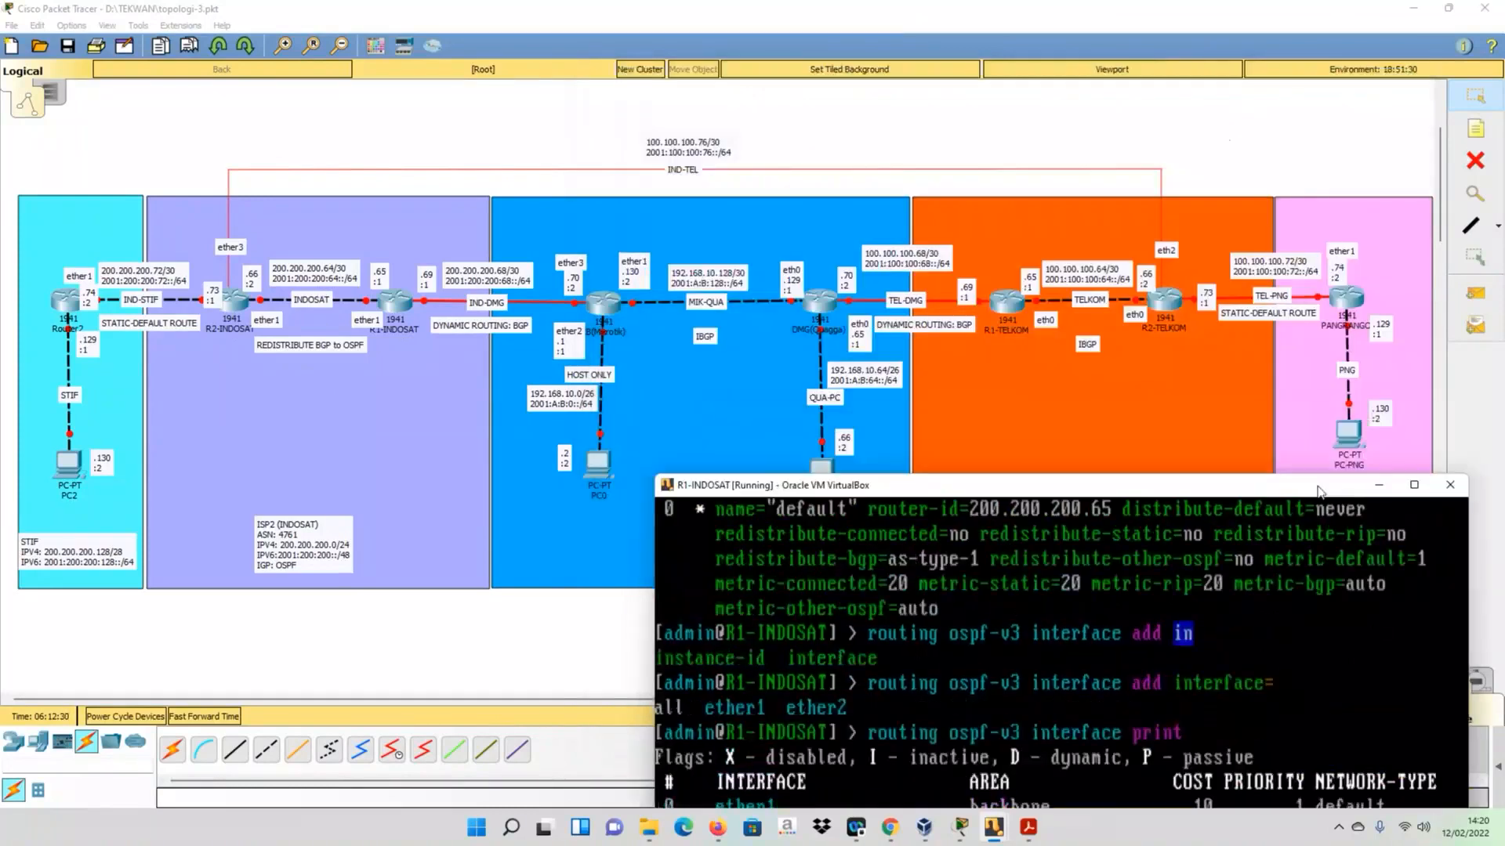
left_click_drag(1120, 485, 906, 48)
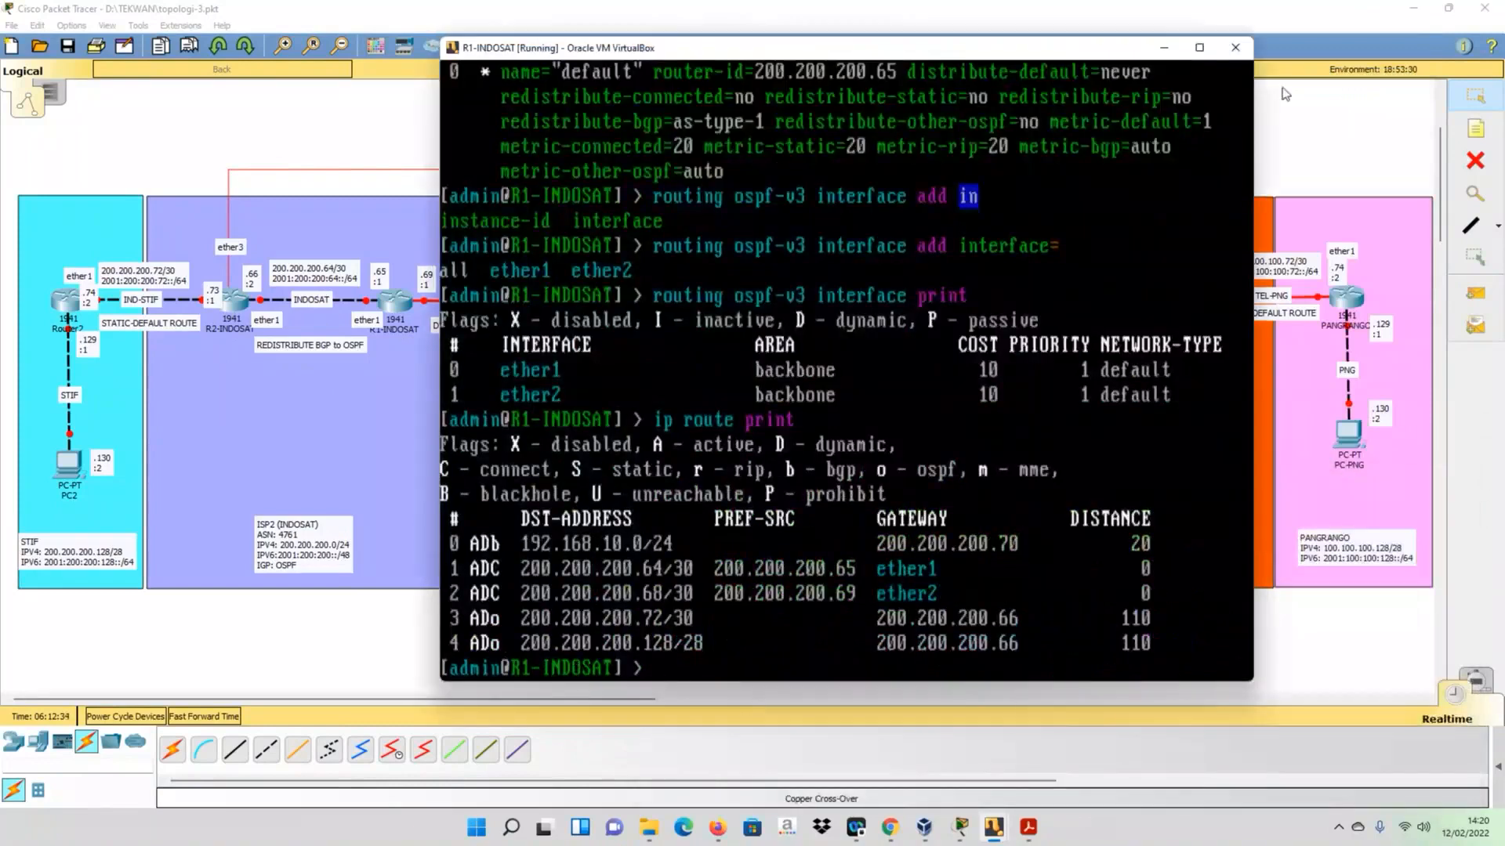
left_click(1232, 50)
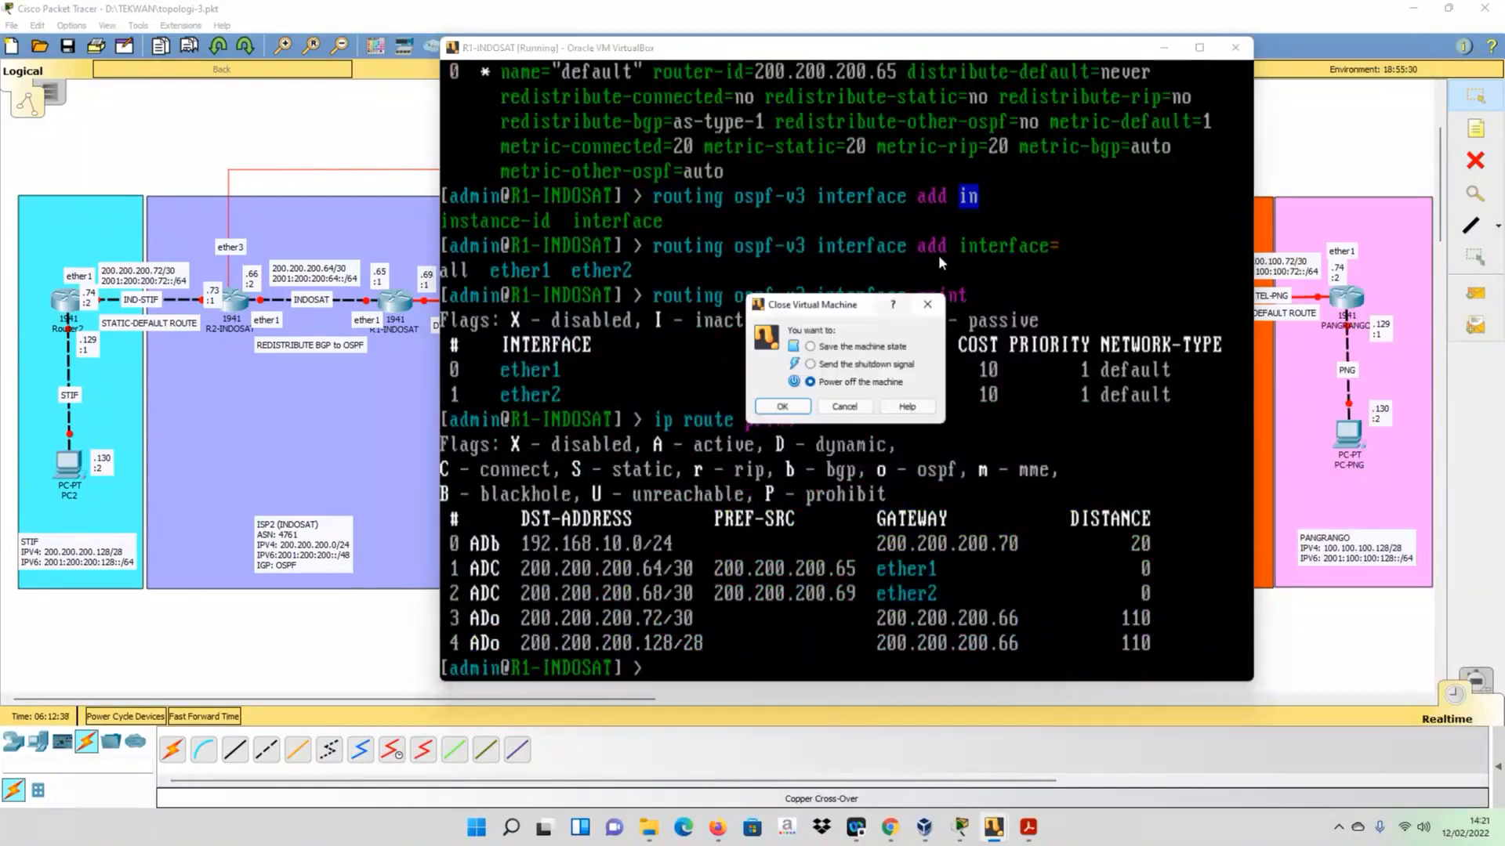
left_click(781, 408)
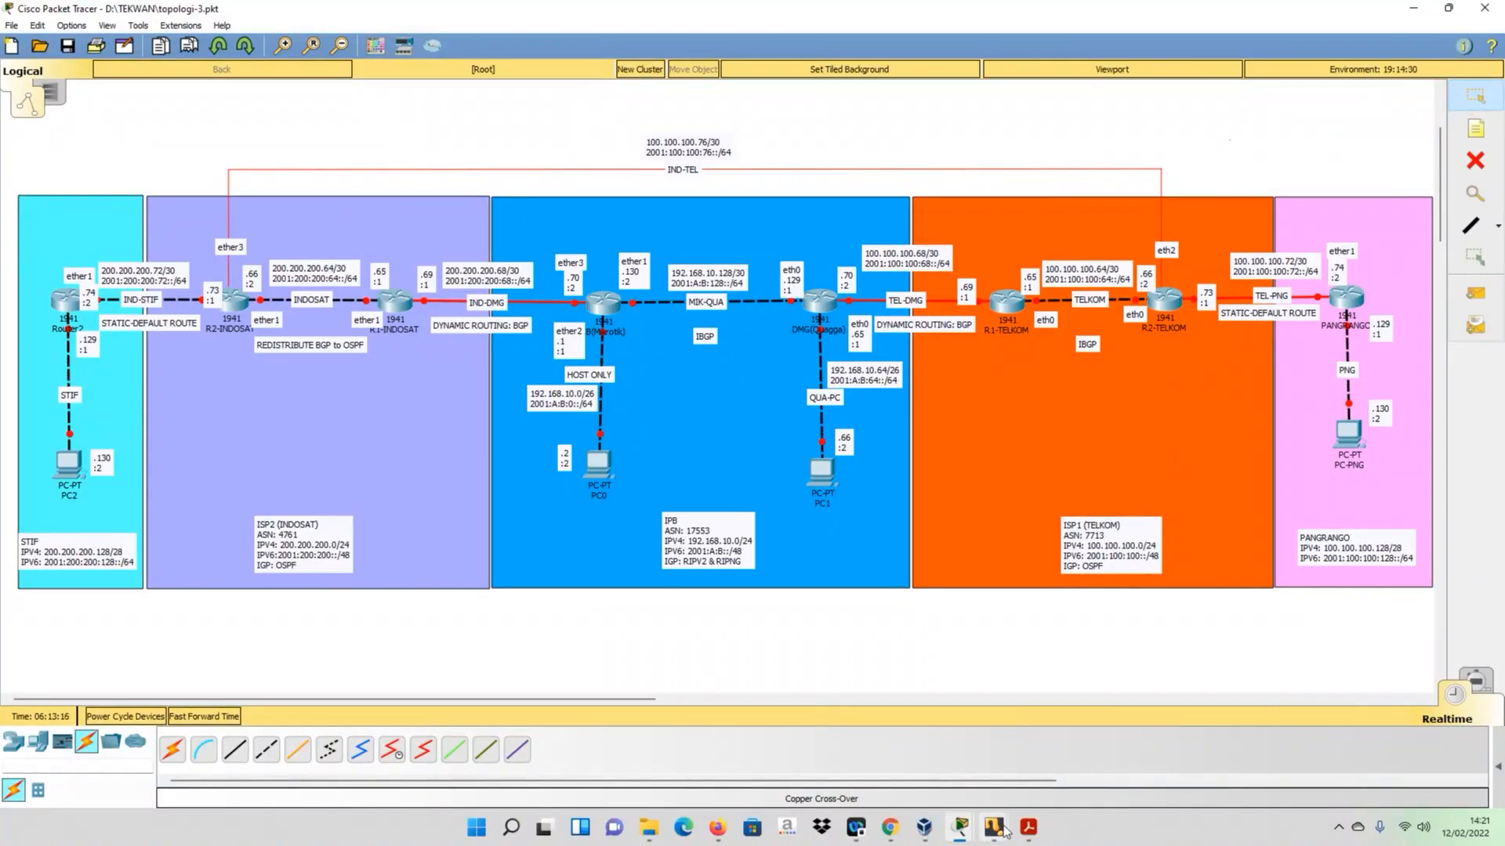
- Open the R1-TELKOM console beside the topology's TELKOM area and dismiss its mouse pointer integration notice
mouse_move(1000, 832)
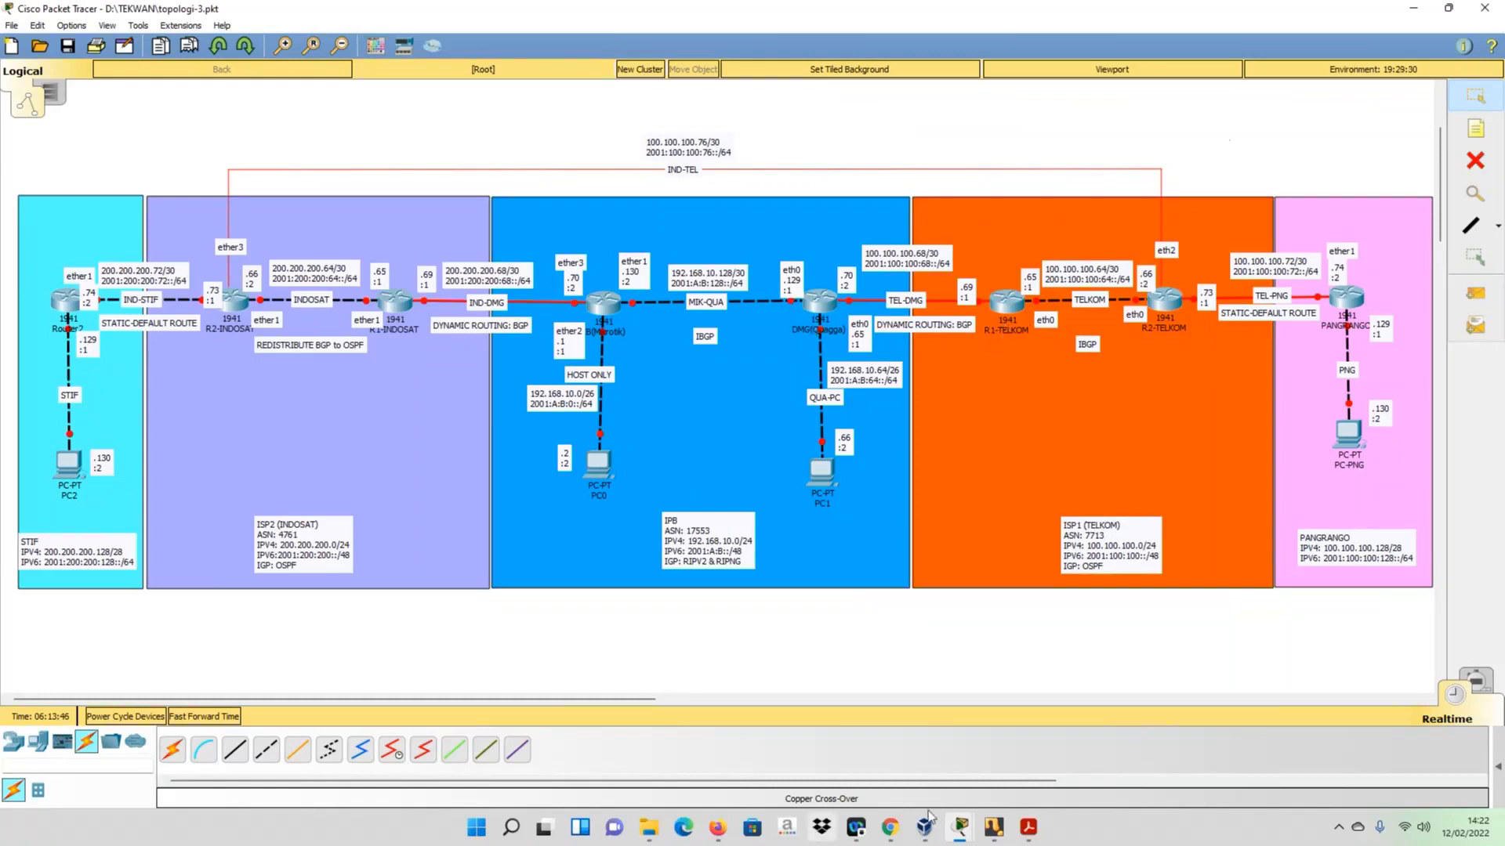
left_click(989, 829)
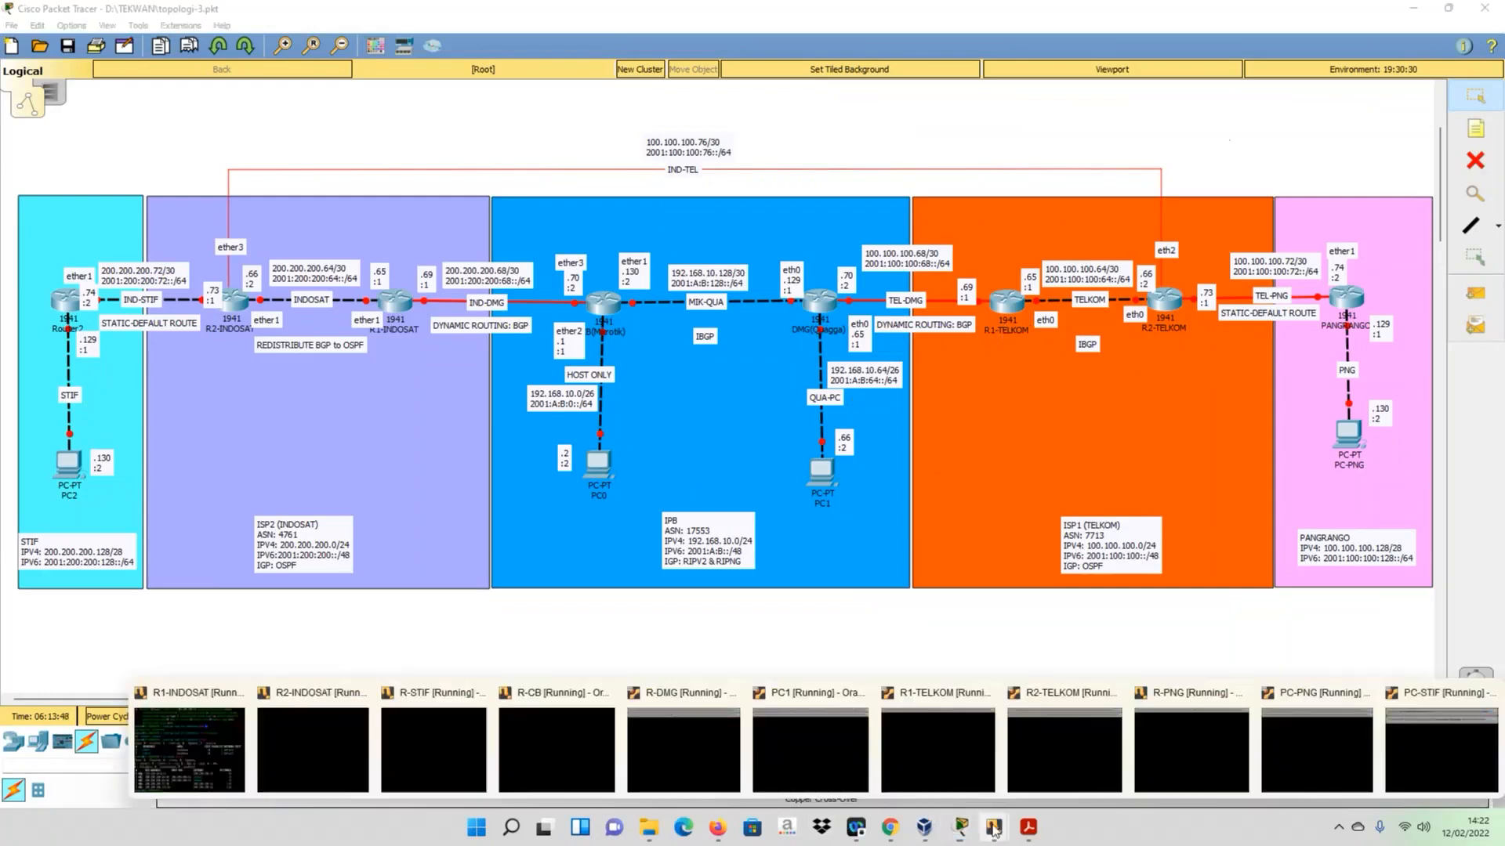
left_click(945, 740)
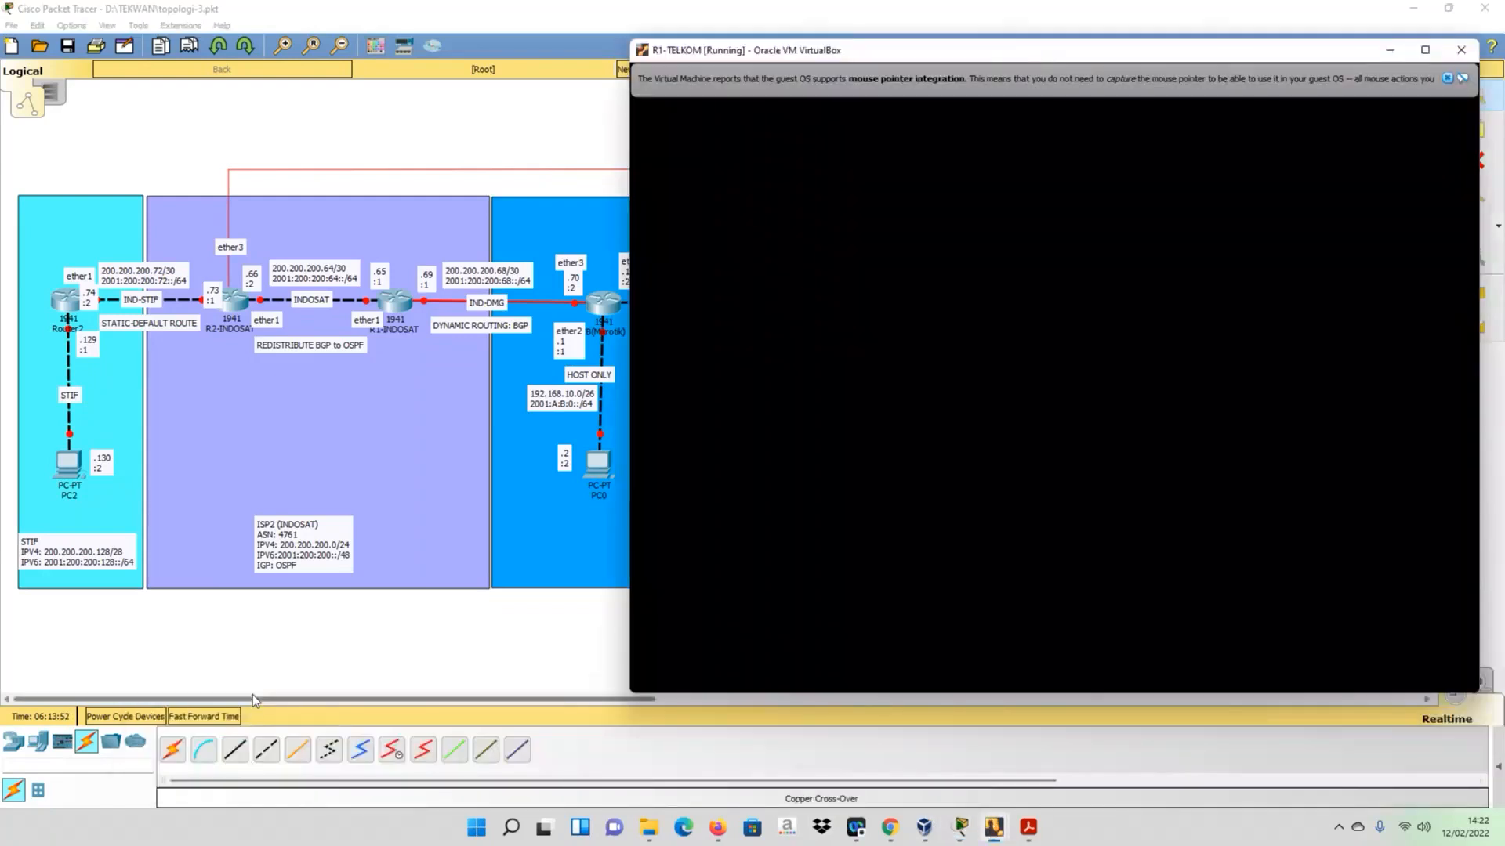
left_click_drag(253, 698, 568, 745)
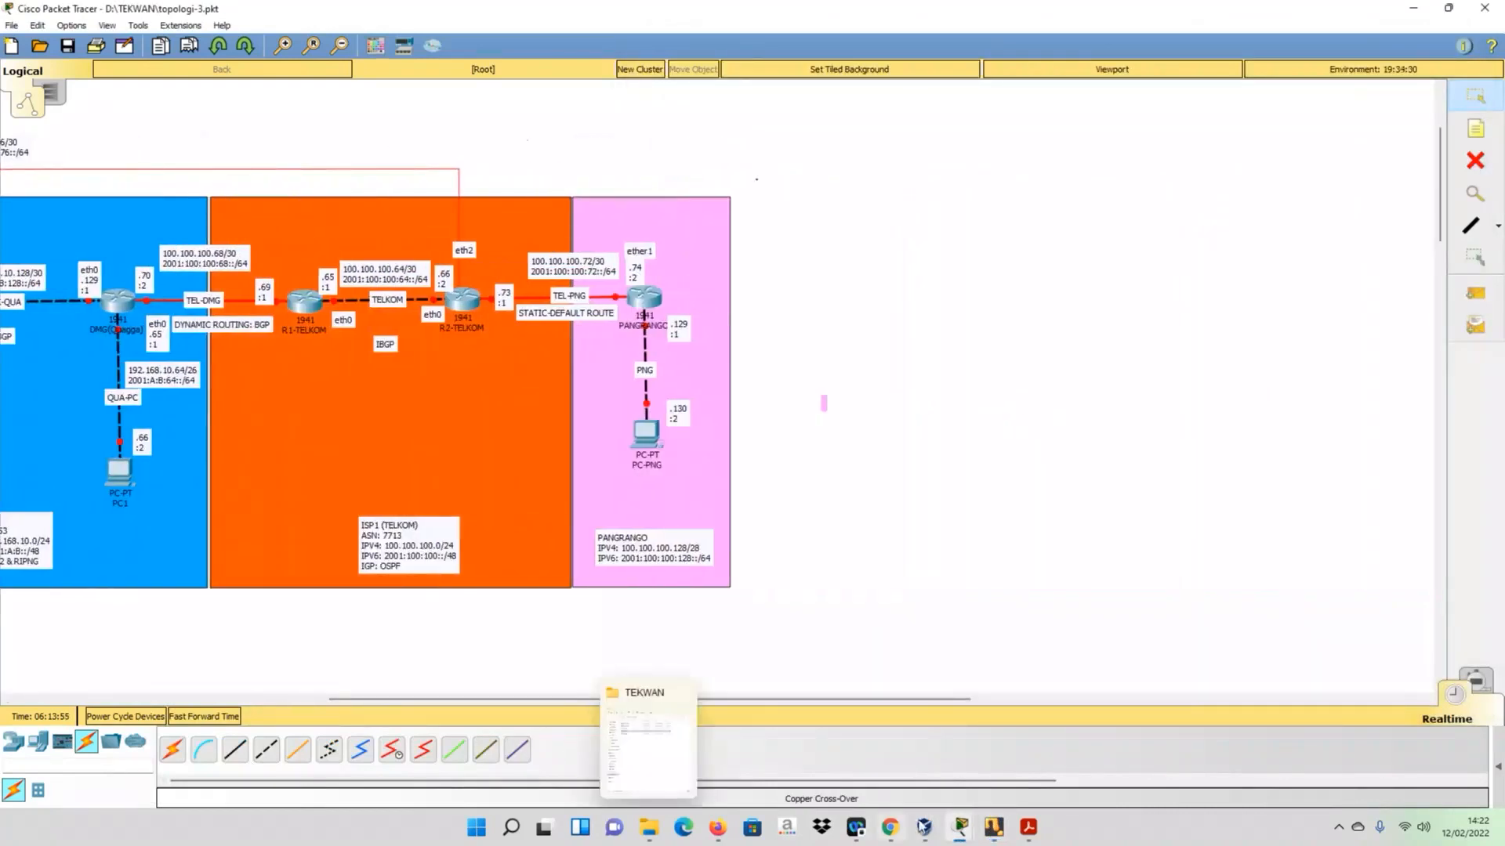
mouse_move(923, 826)
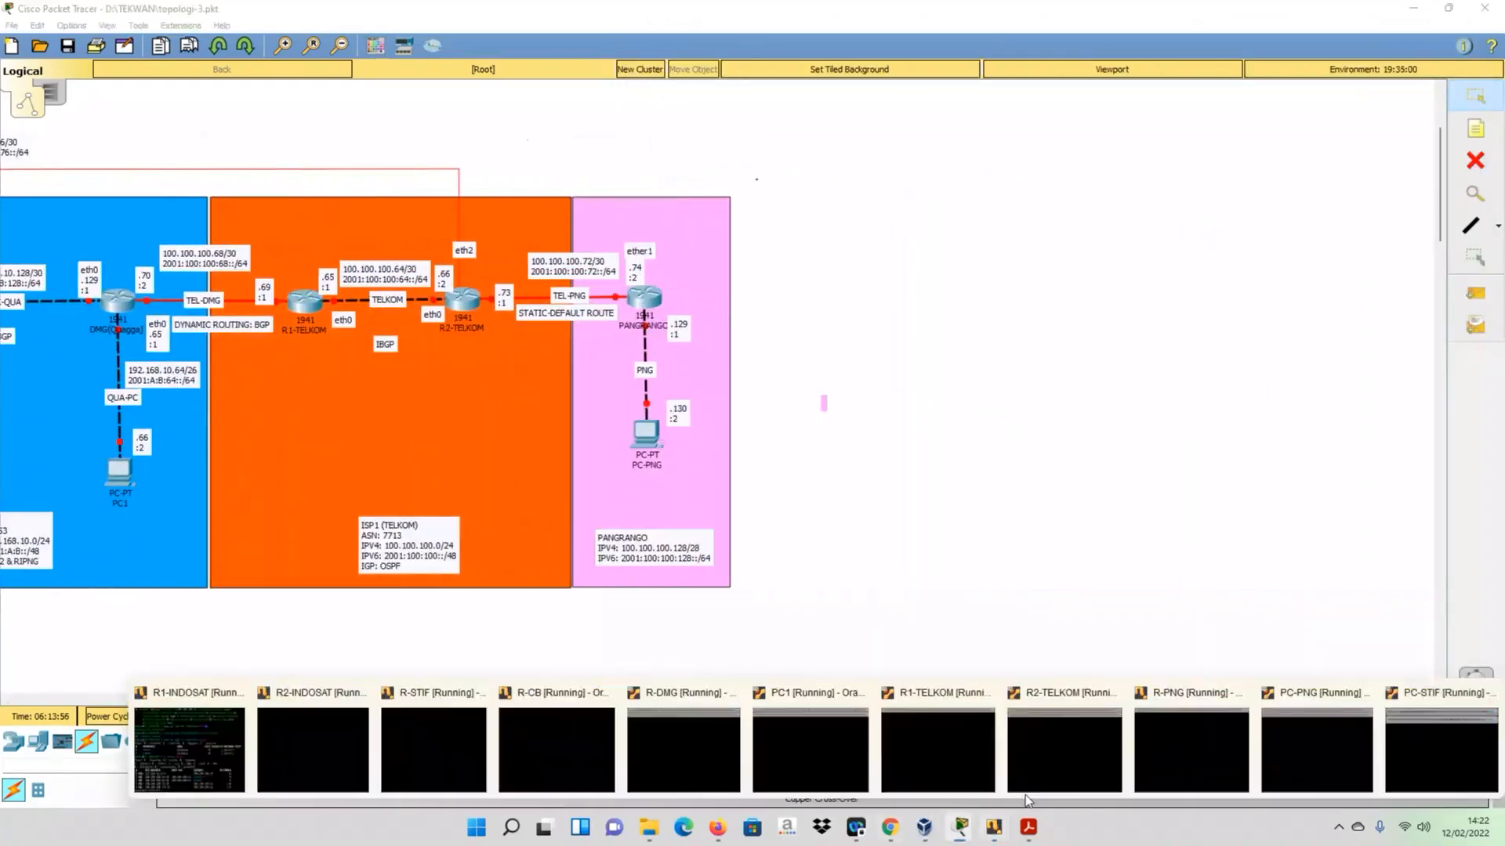
left_click(934, 750)
left_click(1446, 79)
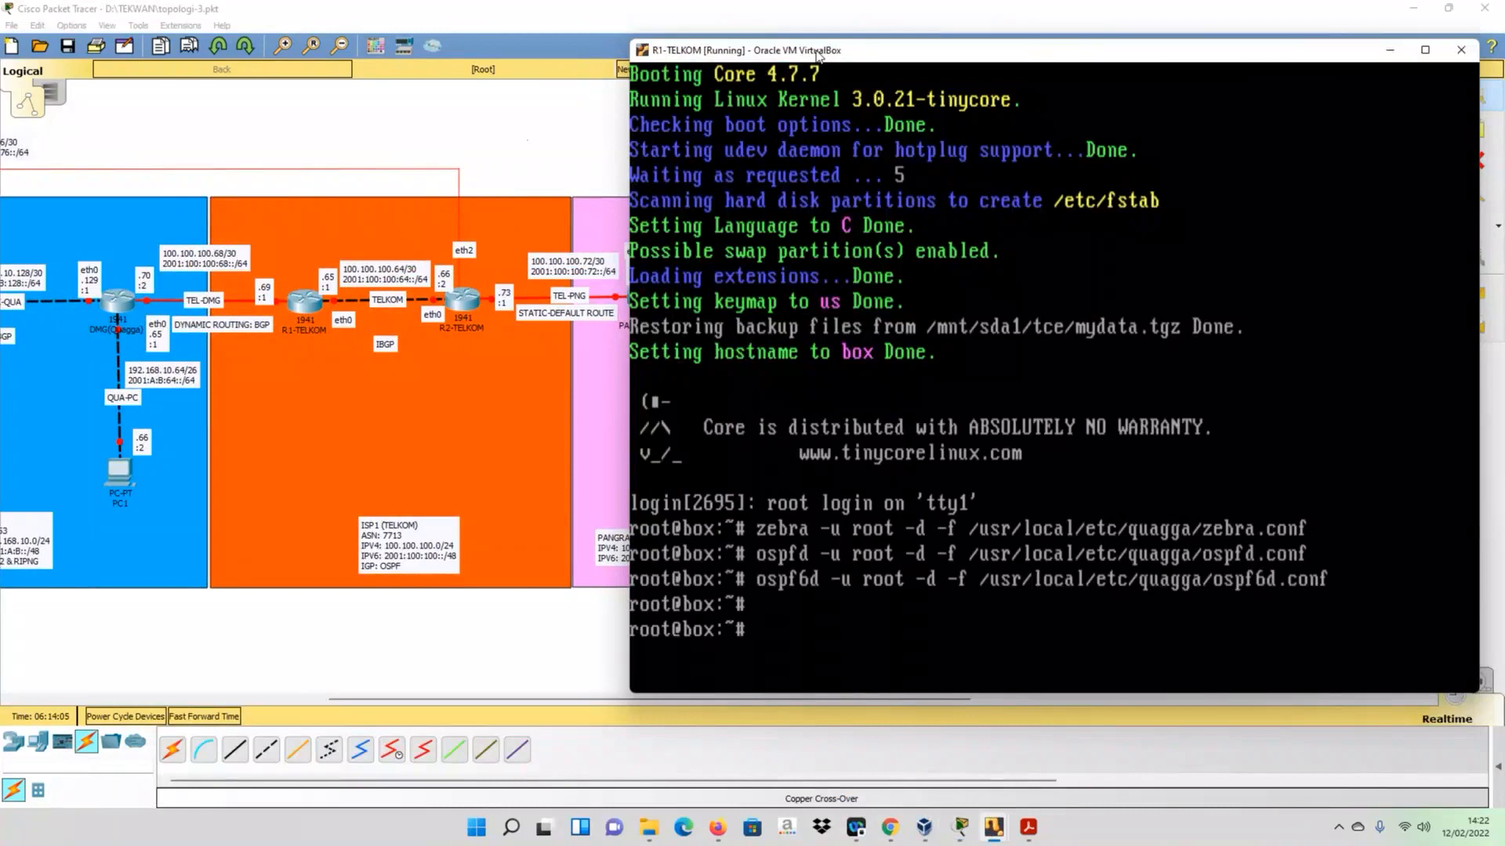
left_click_drag(817, 53, 816, 59)
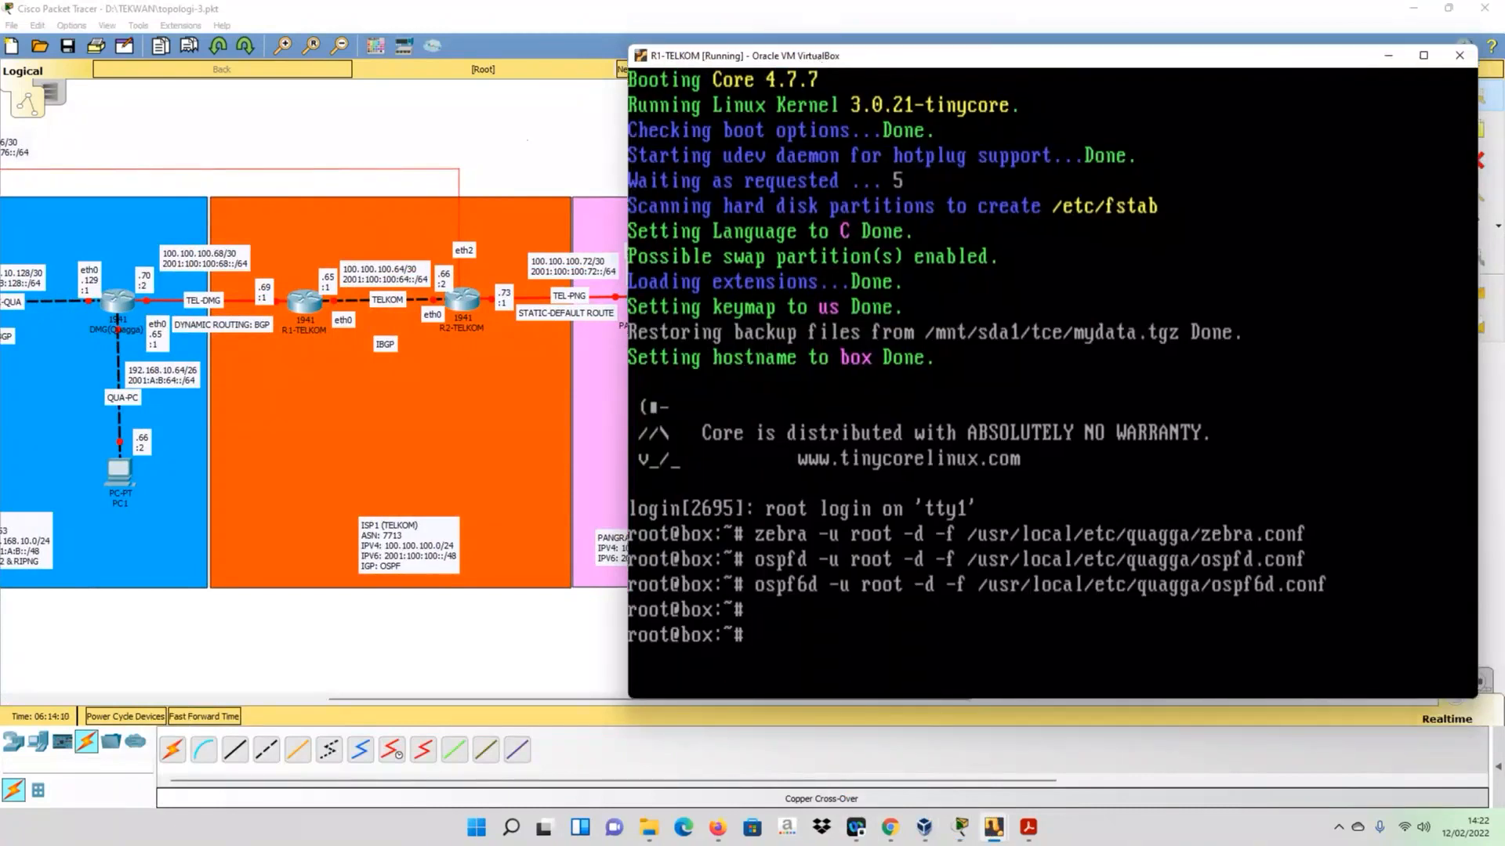
- Use echo on R1-TELKOM to write a password line with the Quagga password into /usr/local/etc/quagga/bgpd.conf
type("s")
key("BackSpace")
type("echo \"passw")
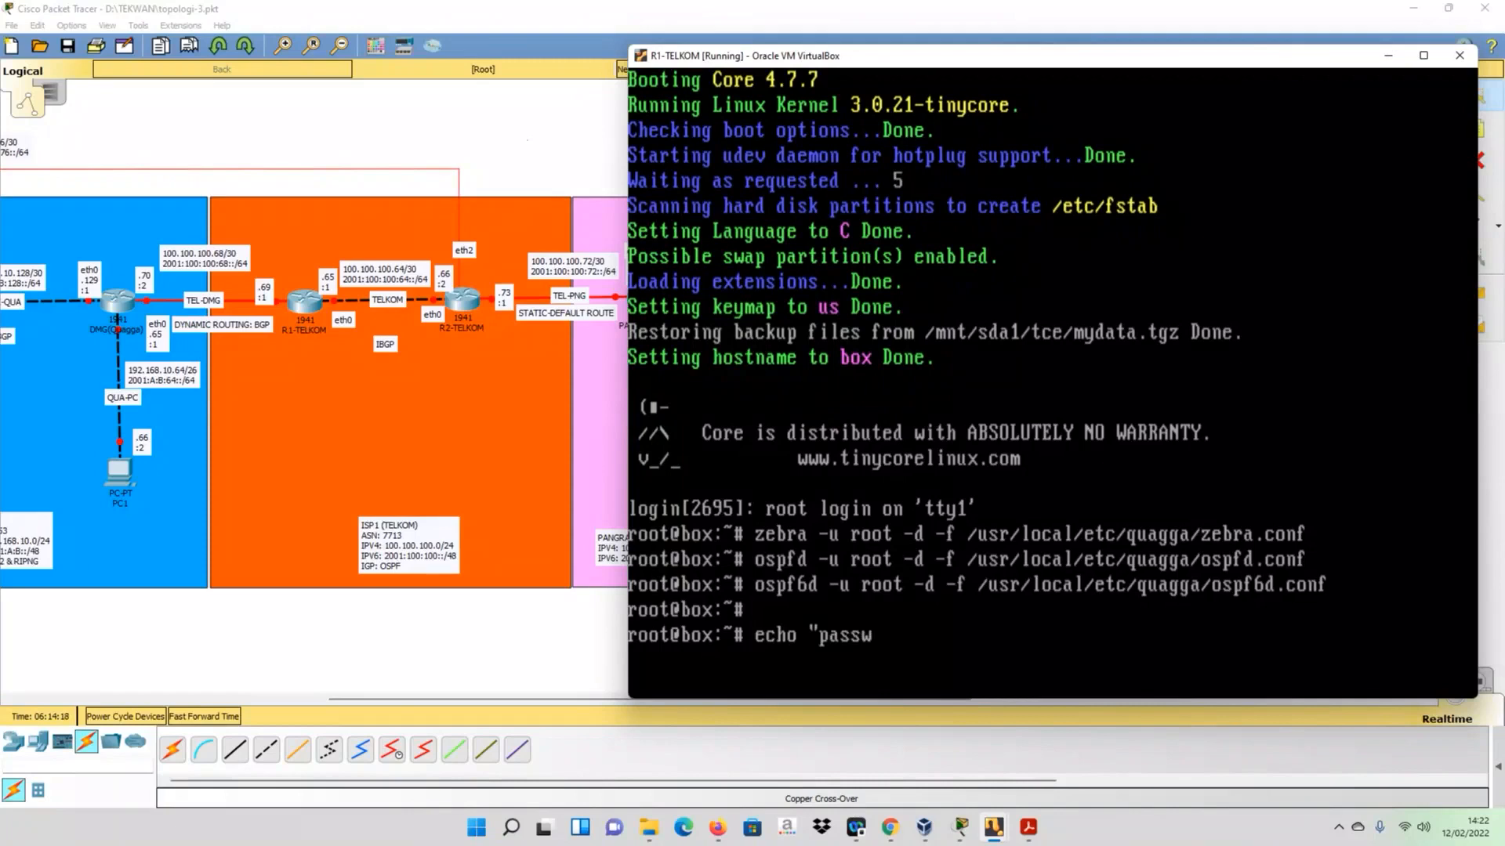
type("ord zebra\" > /c")
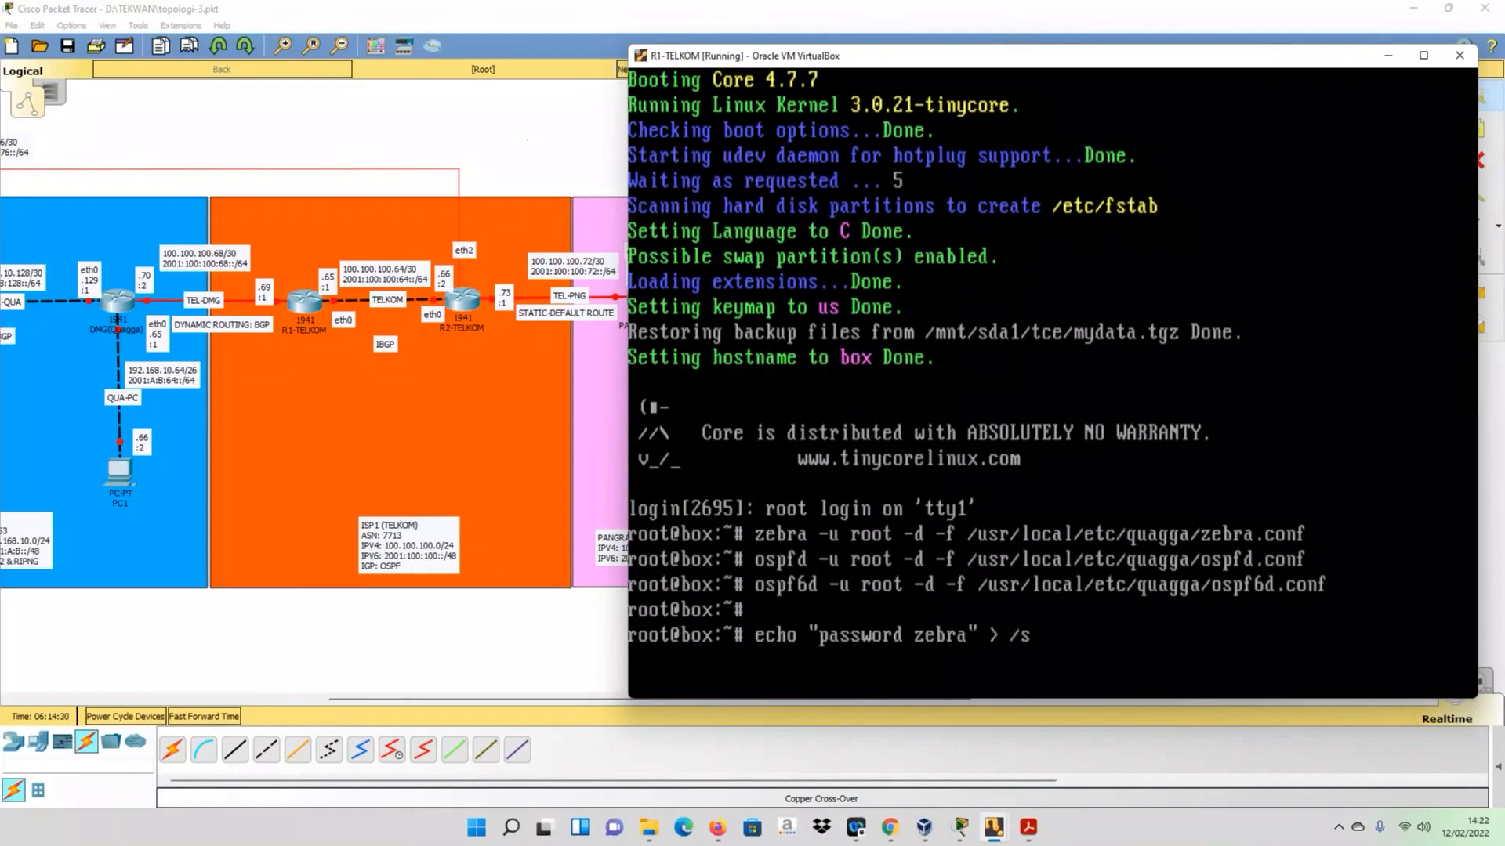
key("BackSpace")
type("usr/local/etc/")
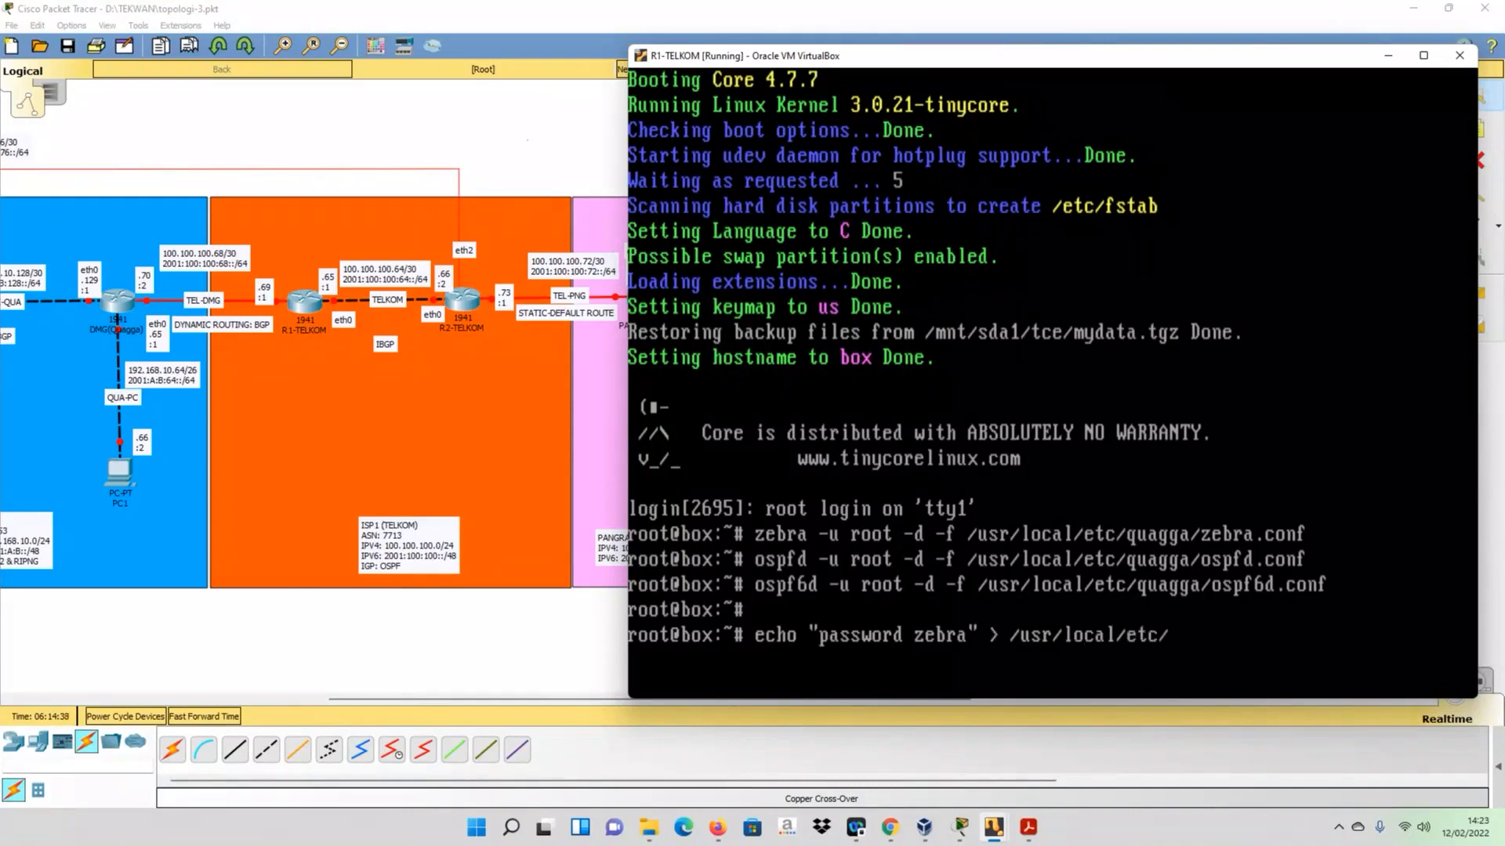
type("quagga/bgpd.co")
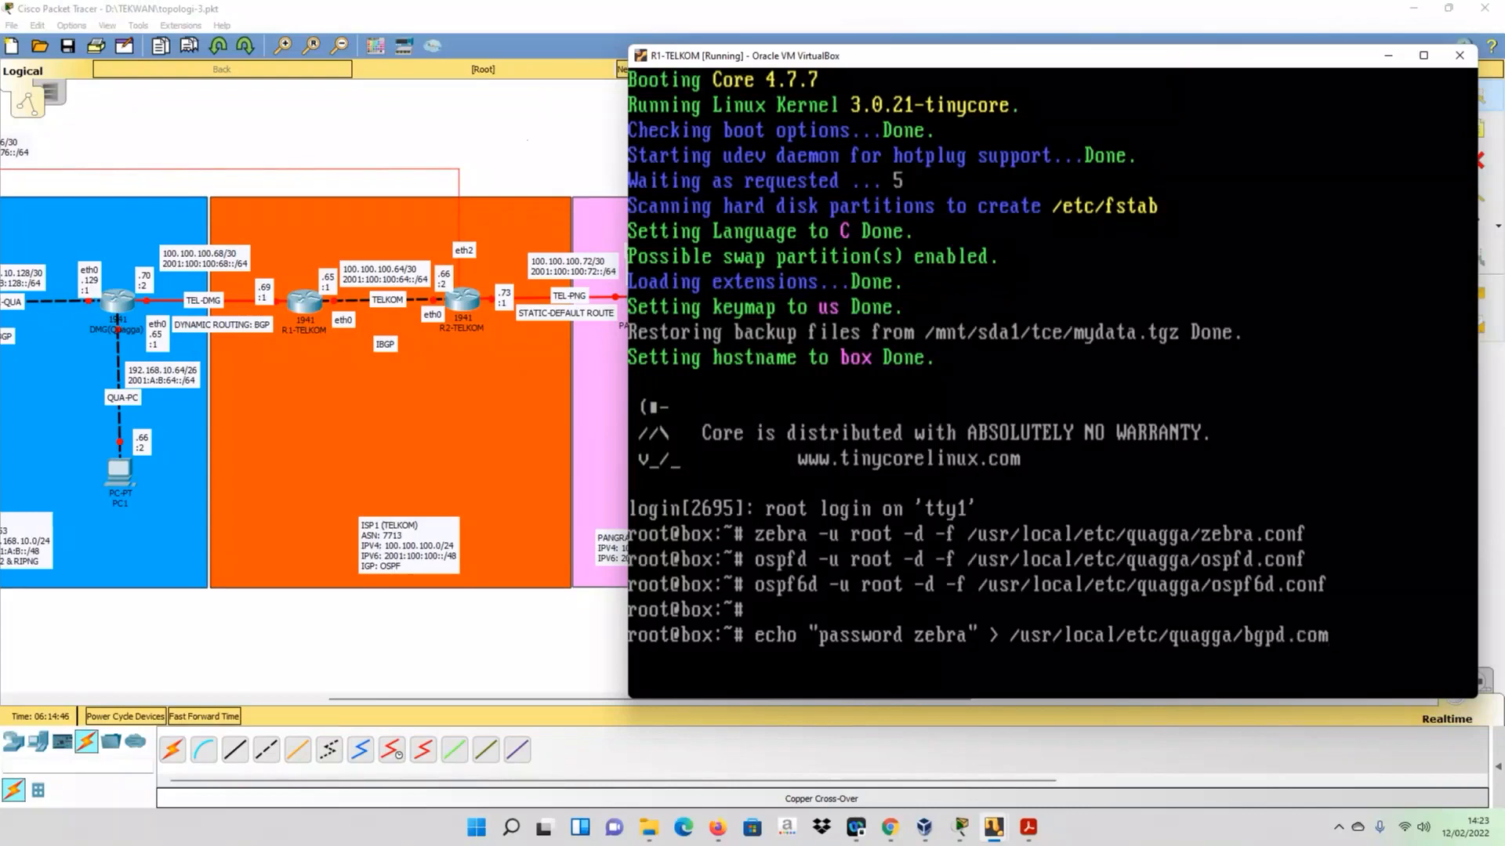
type("nf")
key("Return")
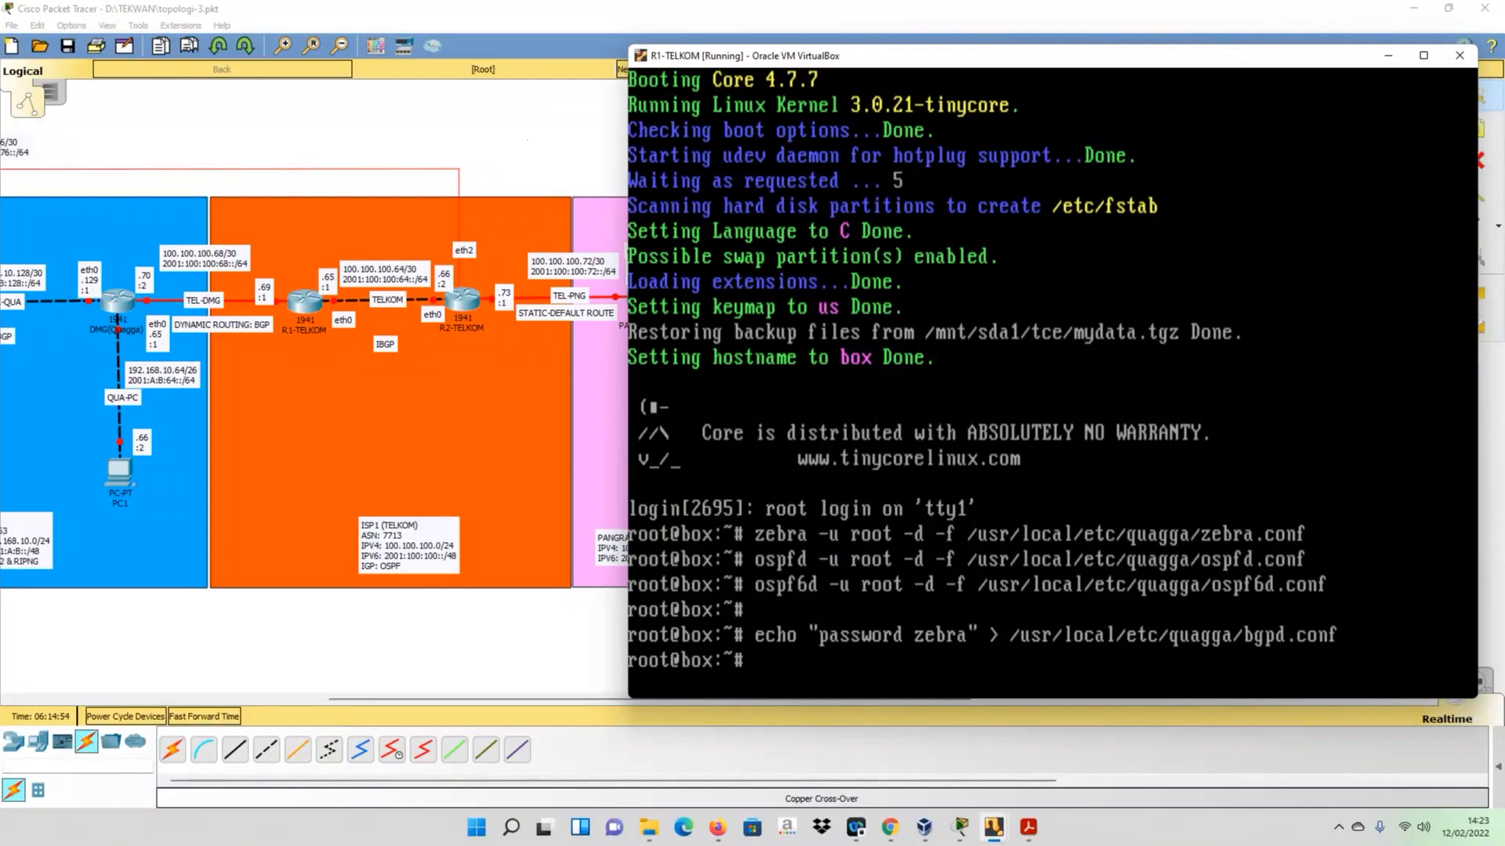
- Start the bgpd daemon on R1-TELKOM as root in daemon mode, using the configuration file /usr/local/etc/quagga/bgpd.conf
type("bgpd -u root -d -f /usr/loc")
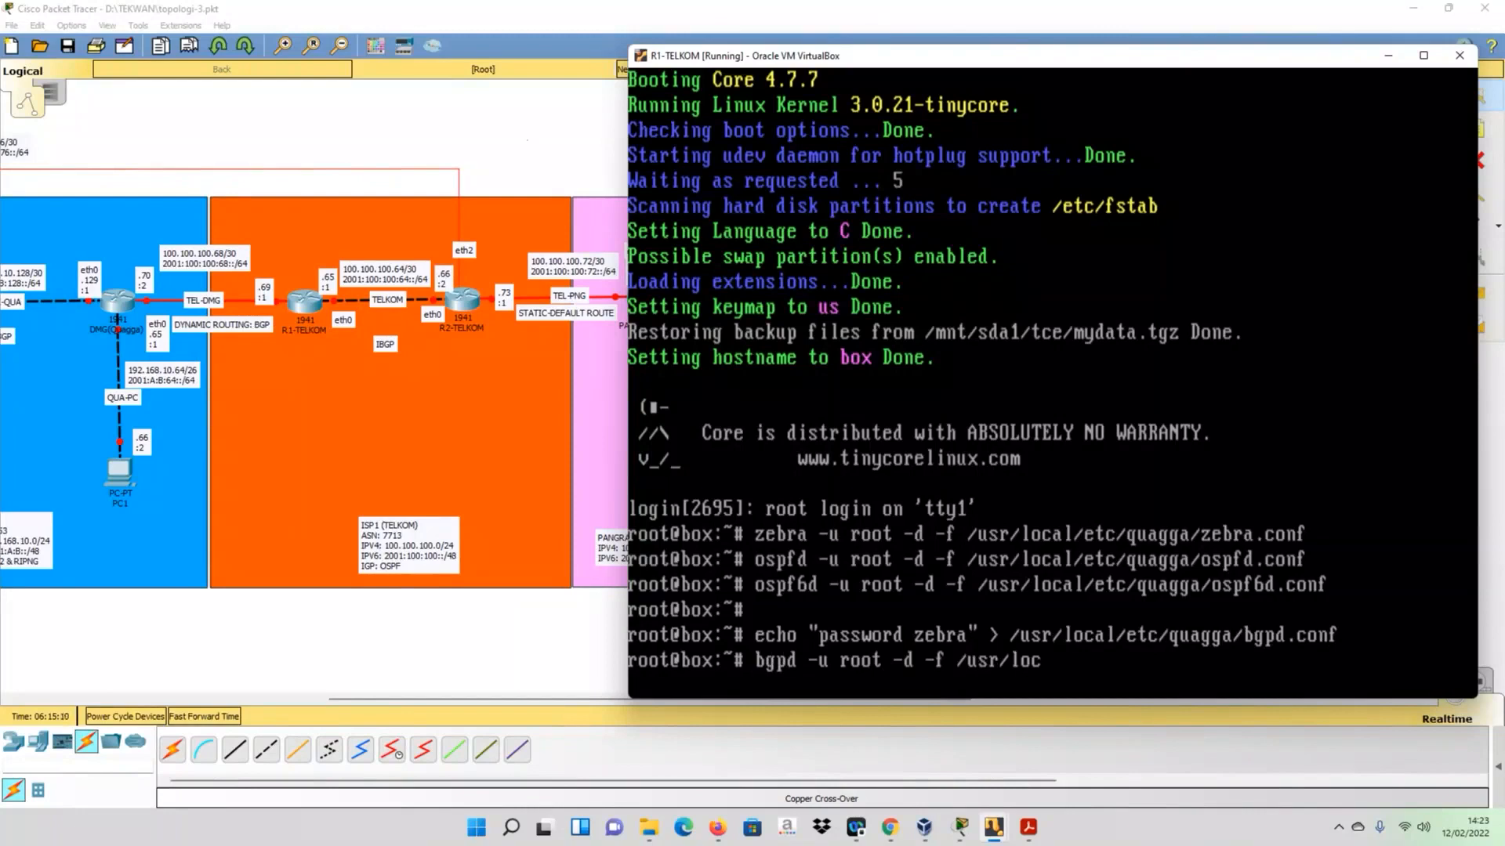
type("al/etc/quagga/bgpd.conf")
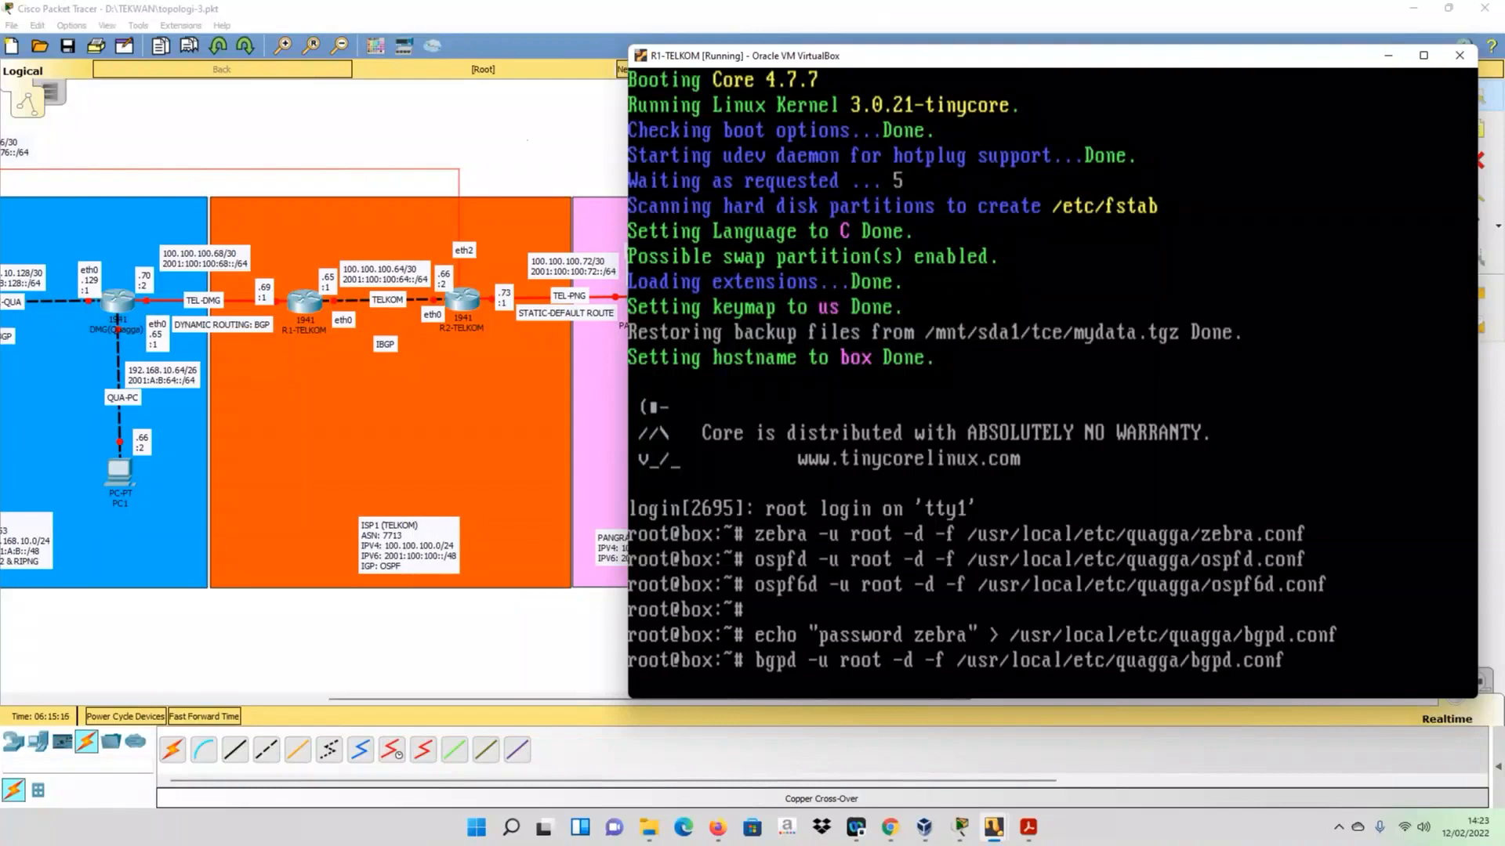
key("Return")
- List R1-TELKOM's TCP sockets numerically with netstat -tan to check the Quagga daemon ports
type("netstat")
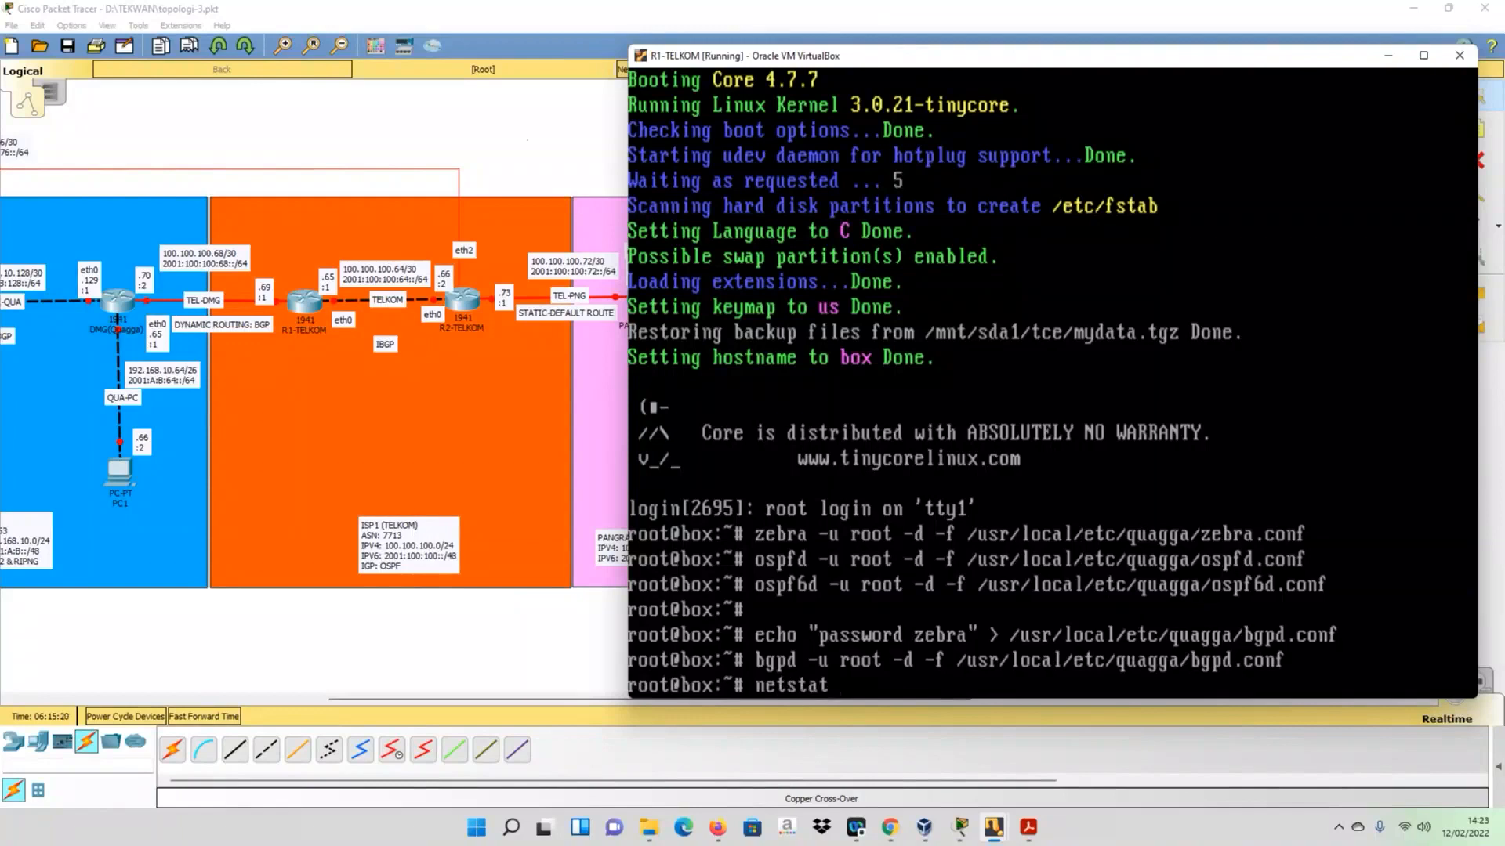
type(" -tan")
key("Return")
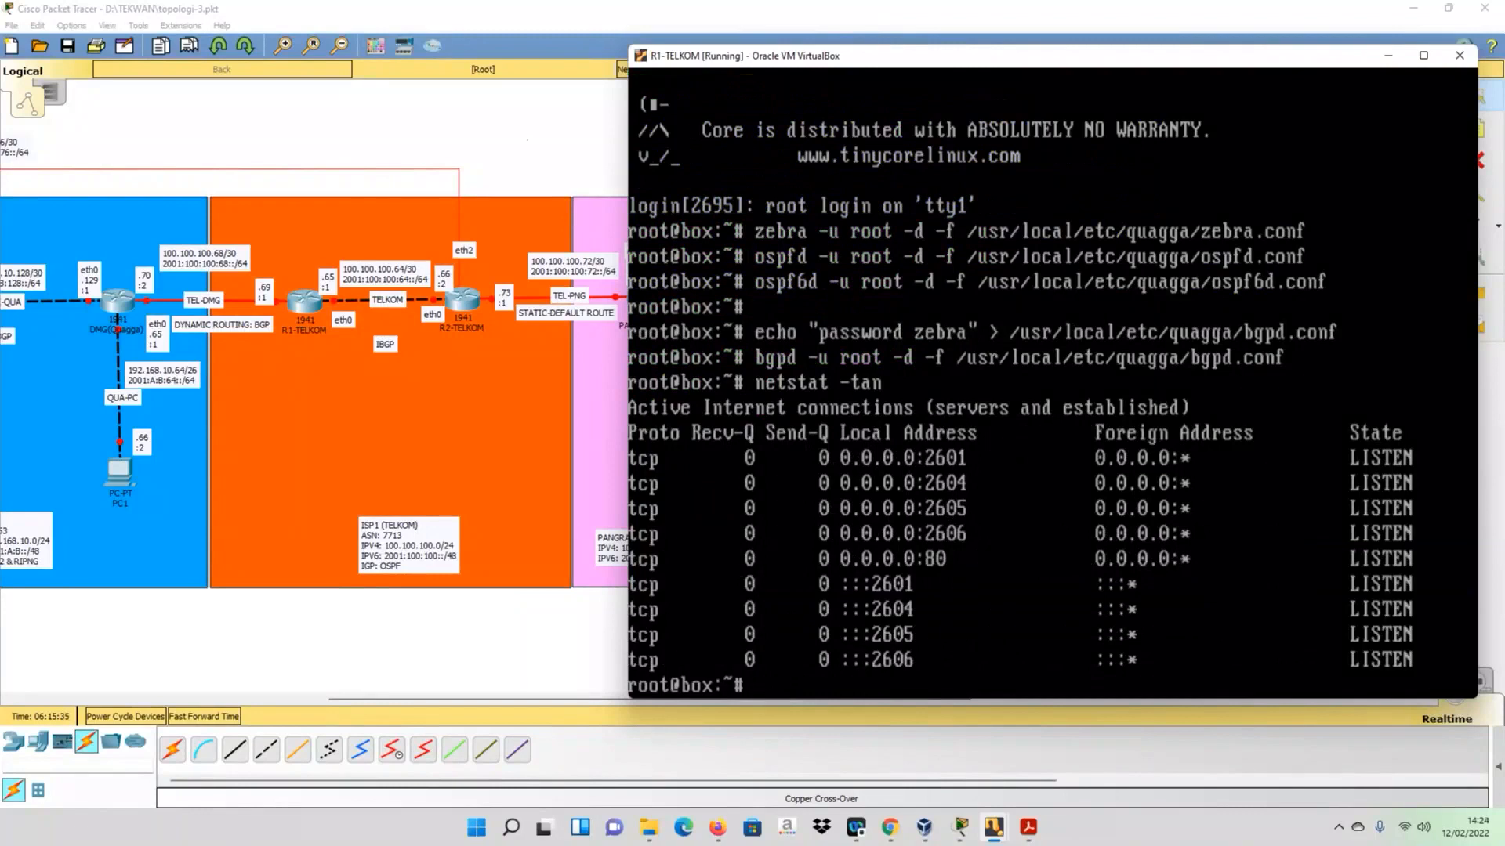
type("telnet 127.0.0")
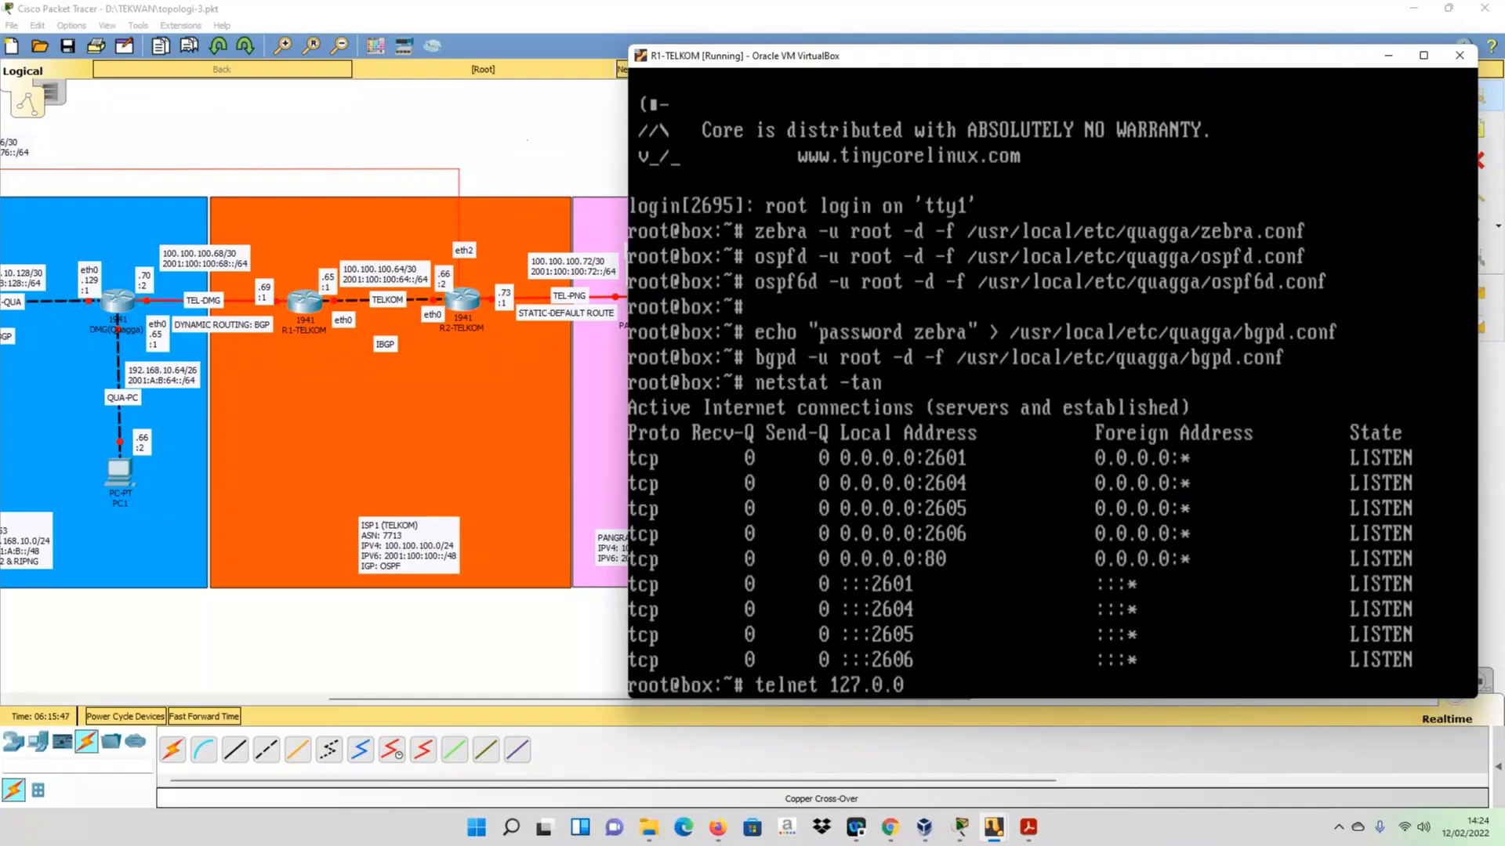
key("BackSpace")
key("BackSpace")
key("BackSpace")
key("BackSpace")
key("BackSpace")
key("BackSpace")
key("BackSpace")
key("BackSpace")
key("BackSpace")
key("BackSpace")
key("BackSpace")
key("BackSpace")
key("BackSpace")
key("BackSpace")
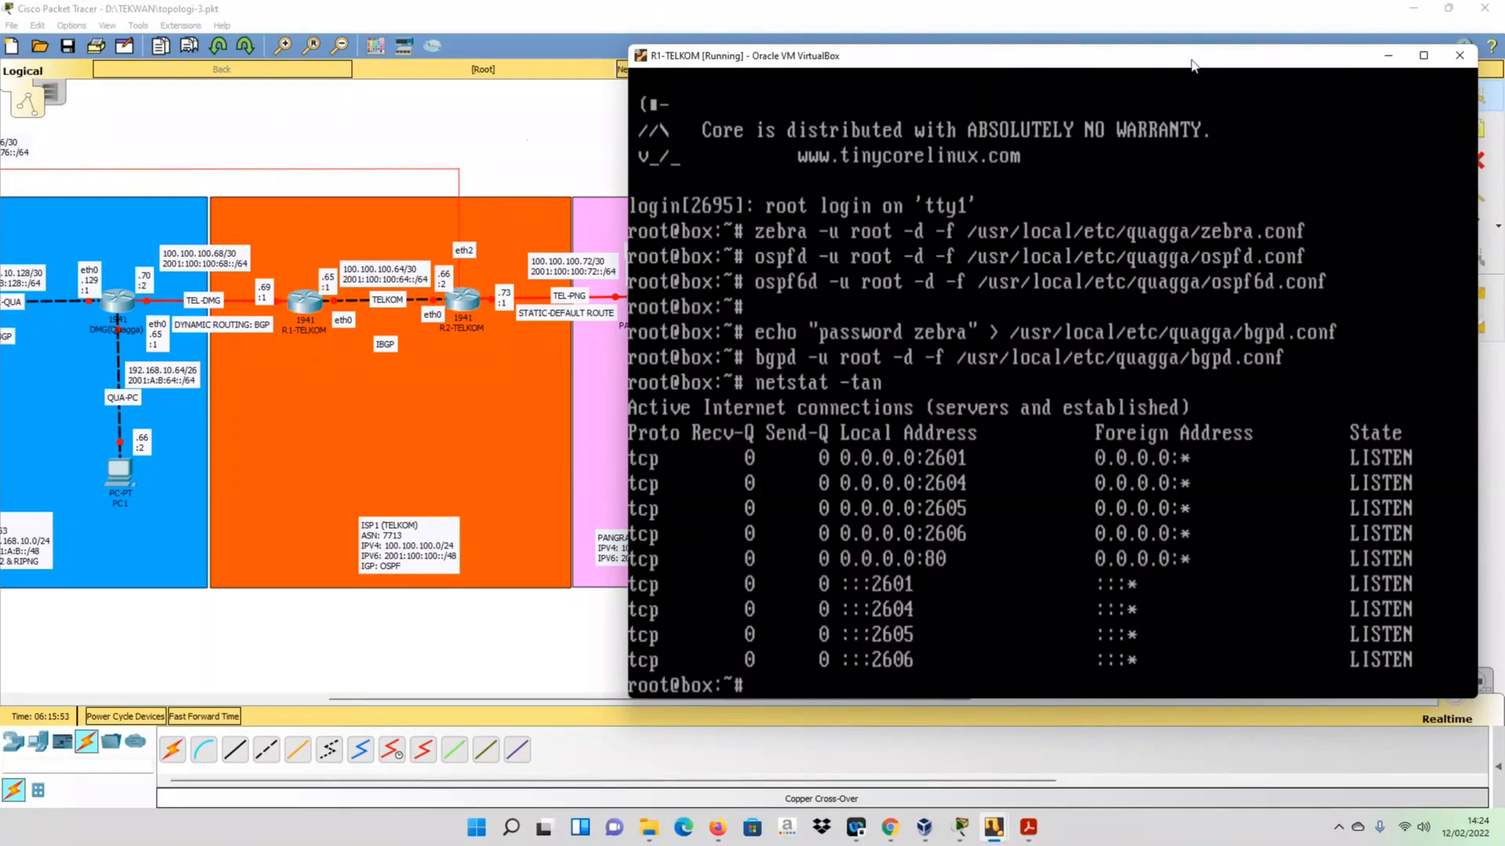
- Move the R1-TELKOM console clear of the PANGRANGO area and telnet to 127.0.0.1 port 2601, entering the login password and enabling privileged mode
left_click_drag(1190, 65, 1282, 133)
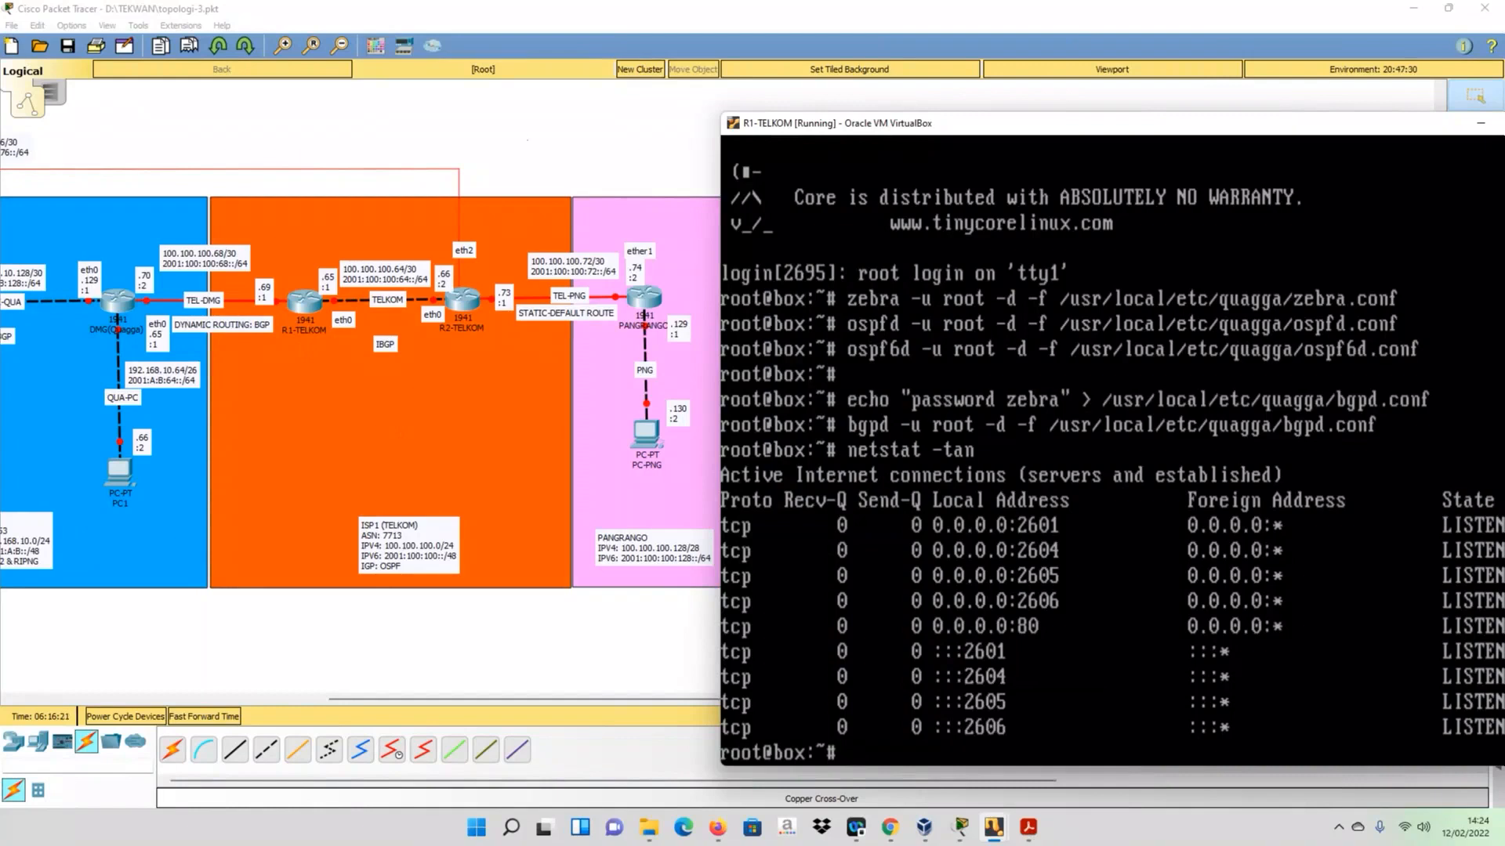
type("telnet ")
type("127")
type(".")
type(".0")
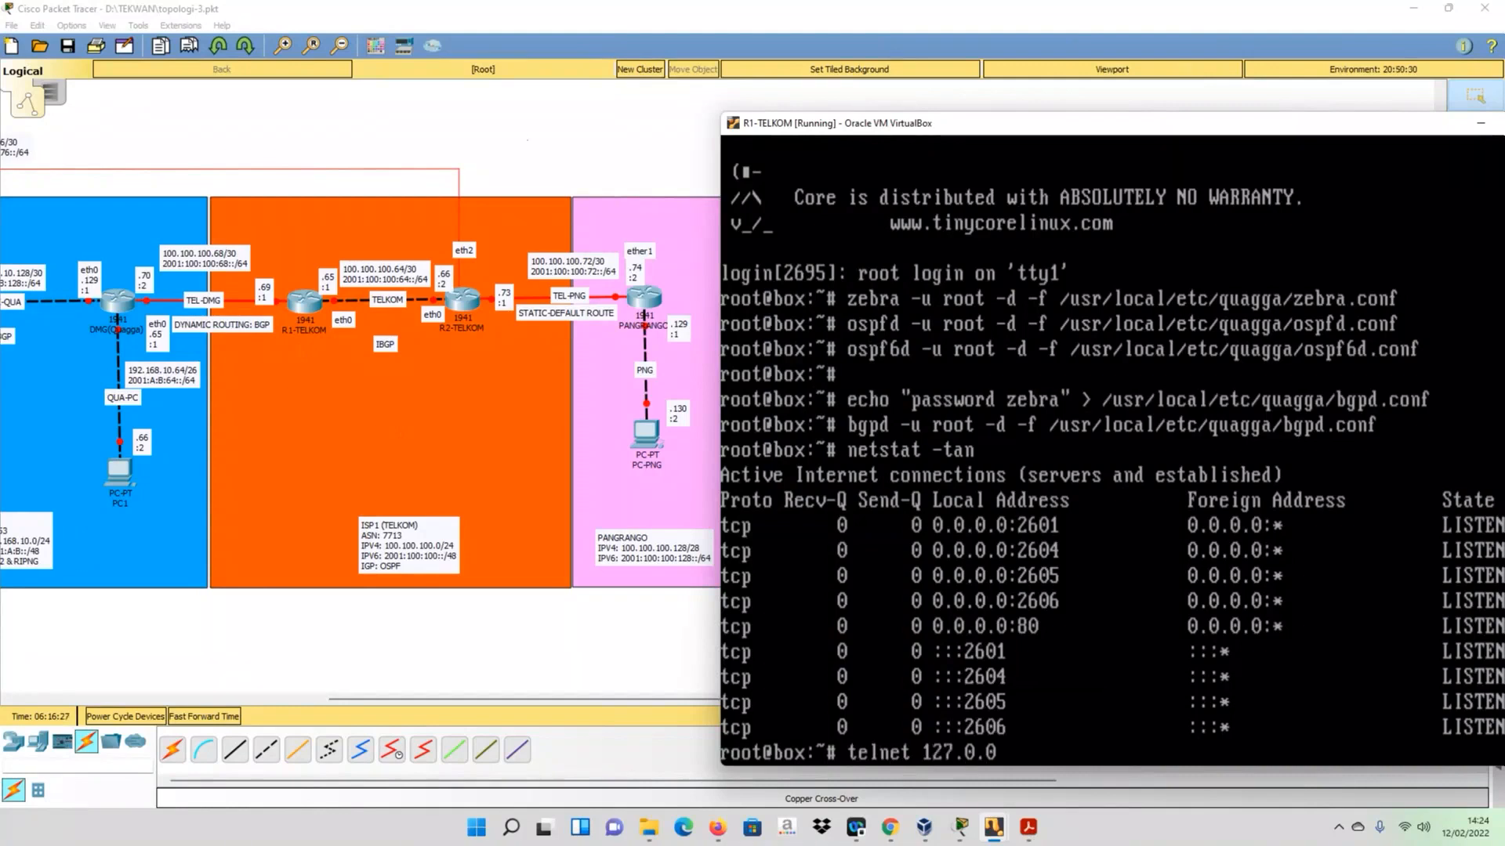
type(".1 2601")
key("Return")
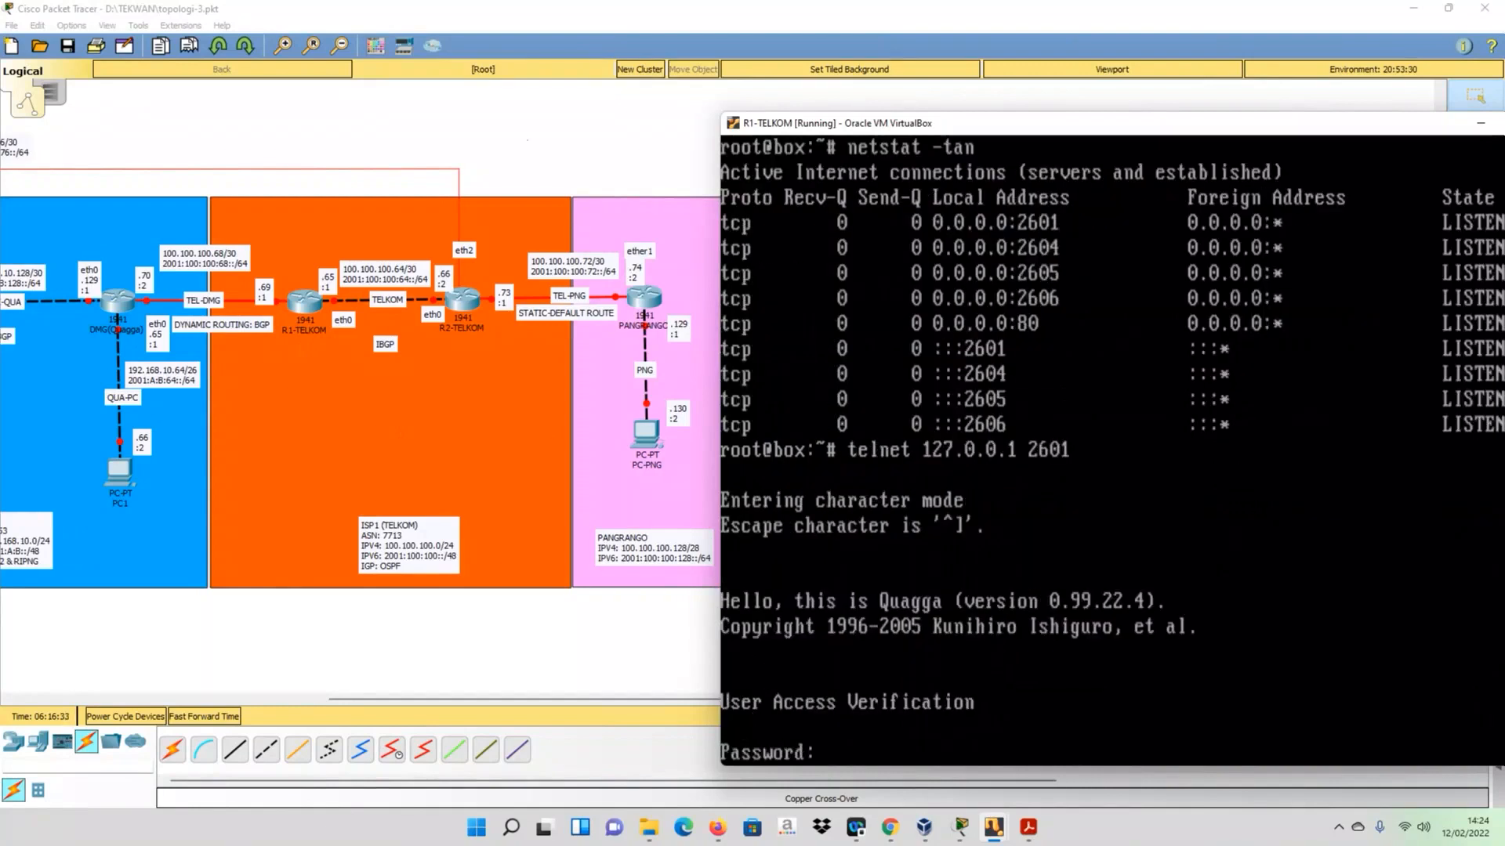
key("Return")
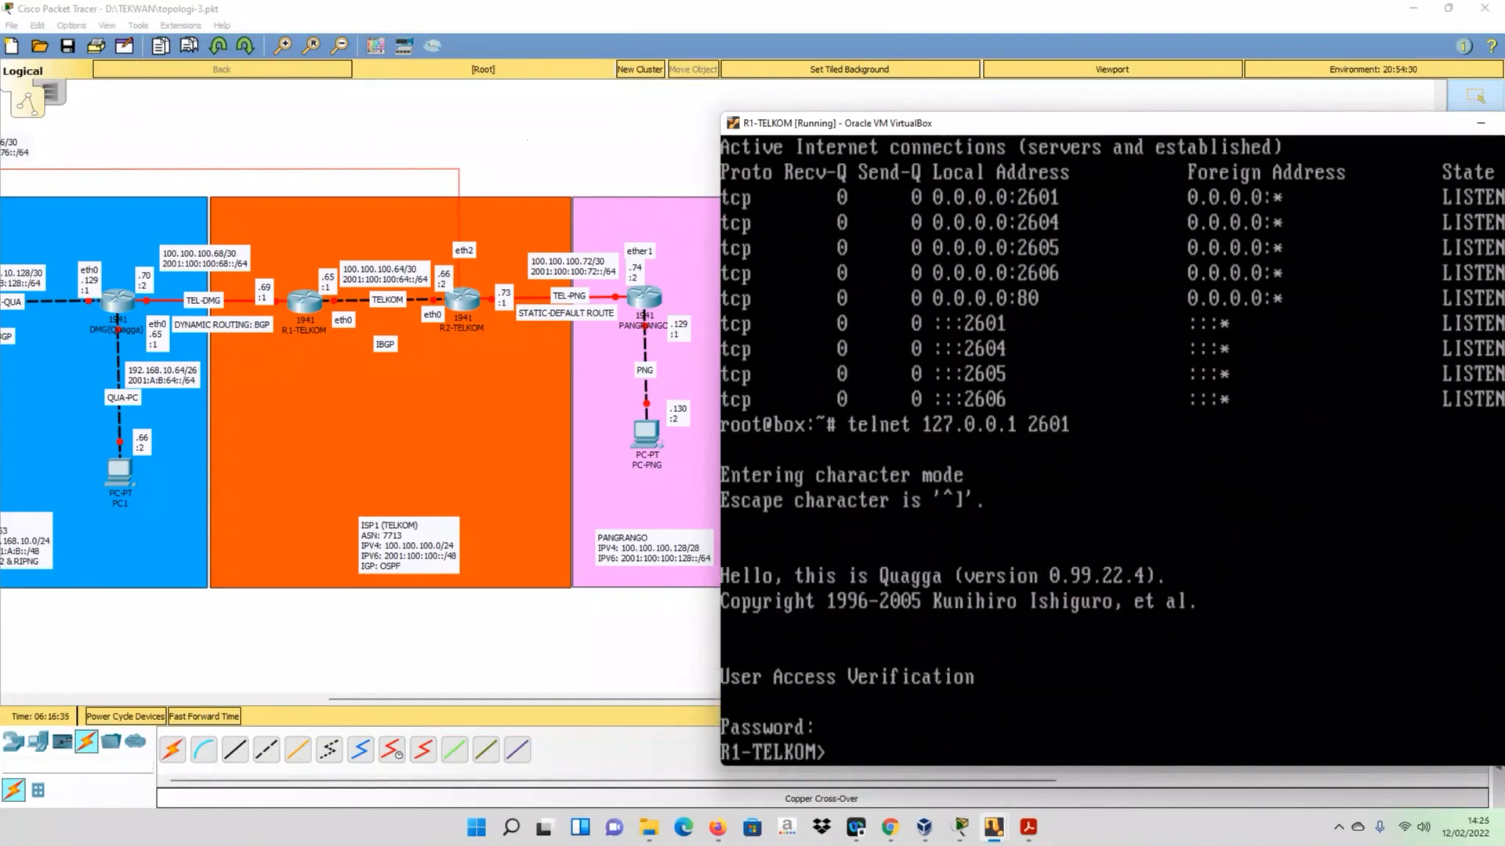
type("en")
key("Return")
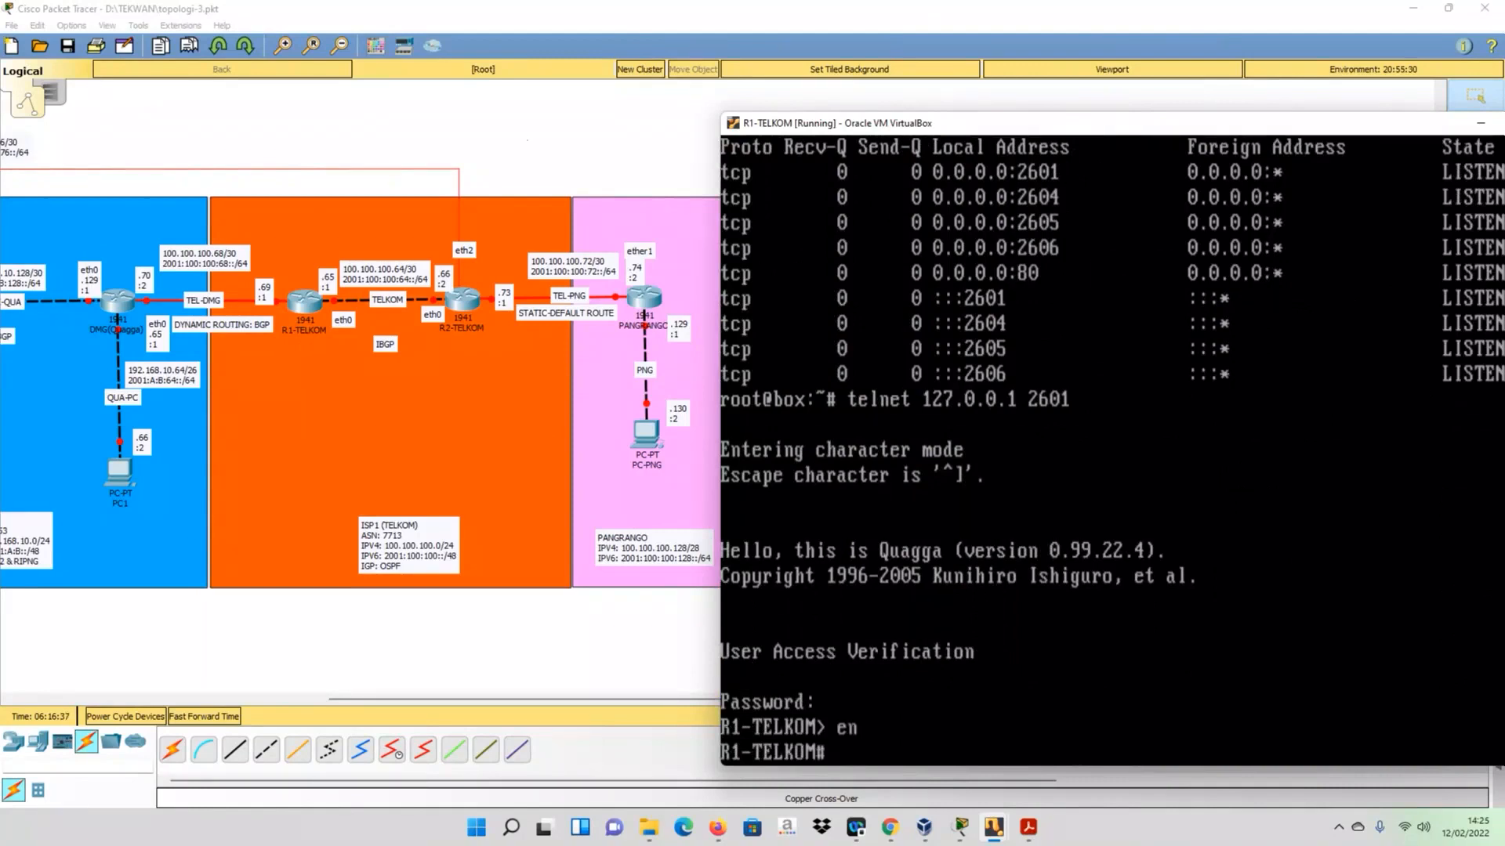
- Display the IPv4 routing table of R1-TELKOM in the zebra session with sh ip route
type("sh ip rou")
key("Tab")
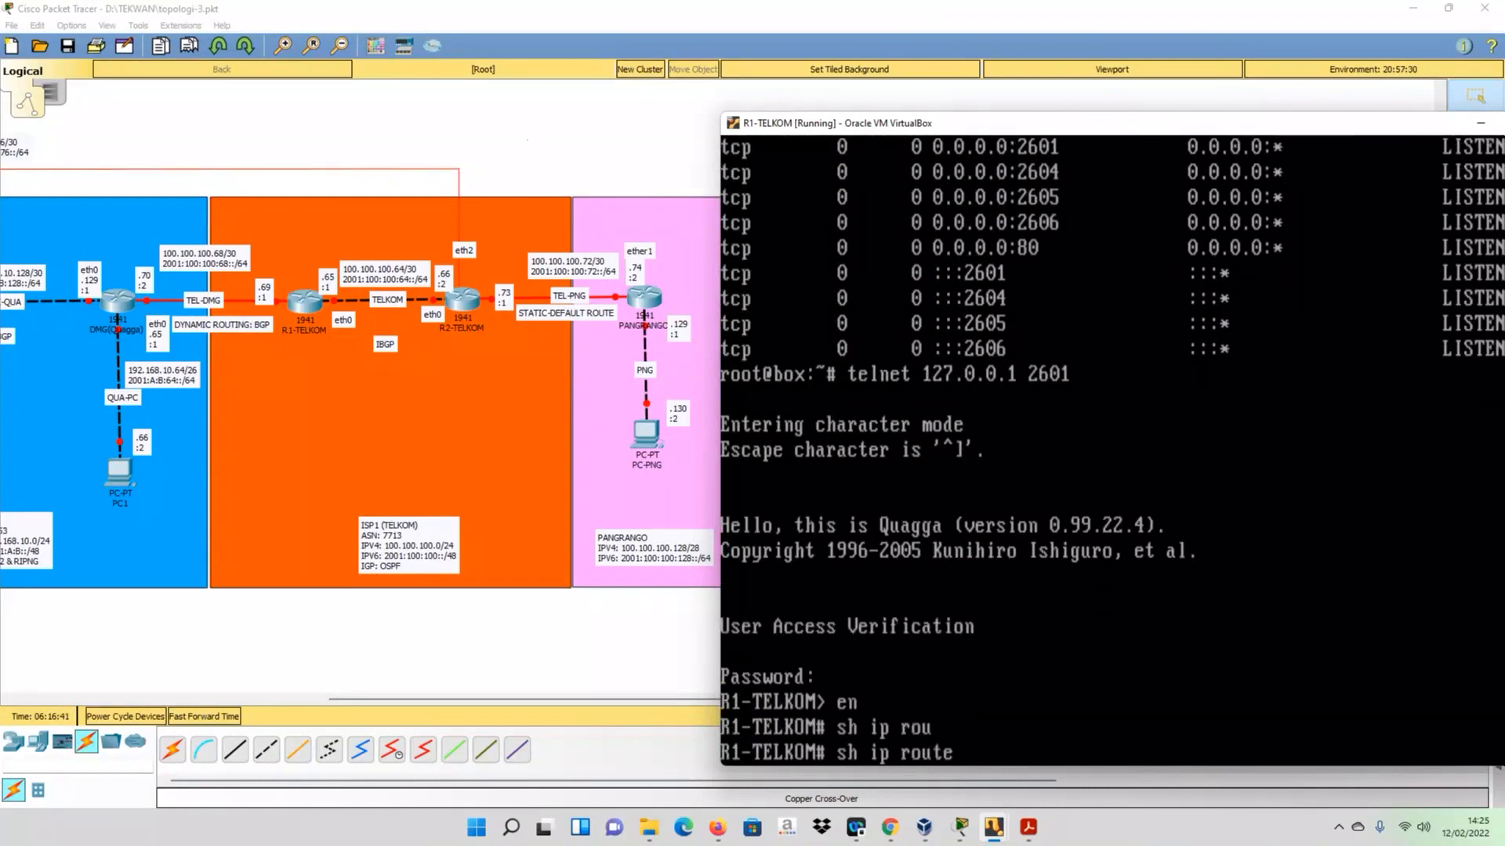
key("Return")
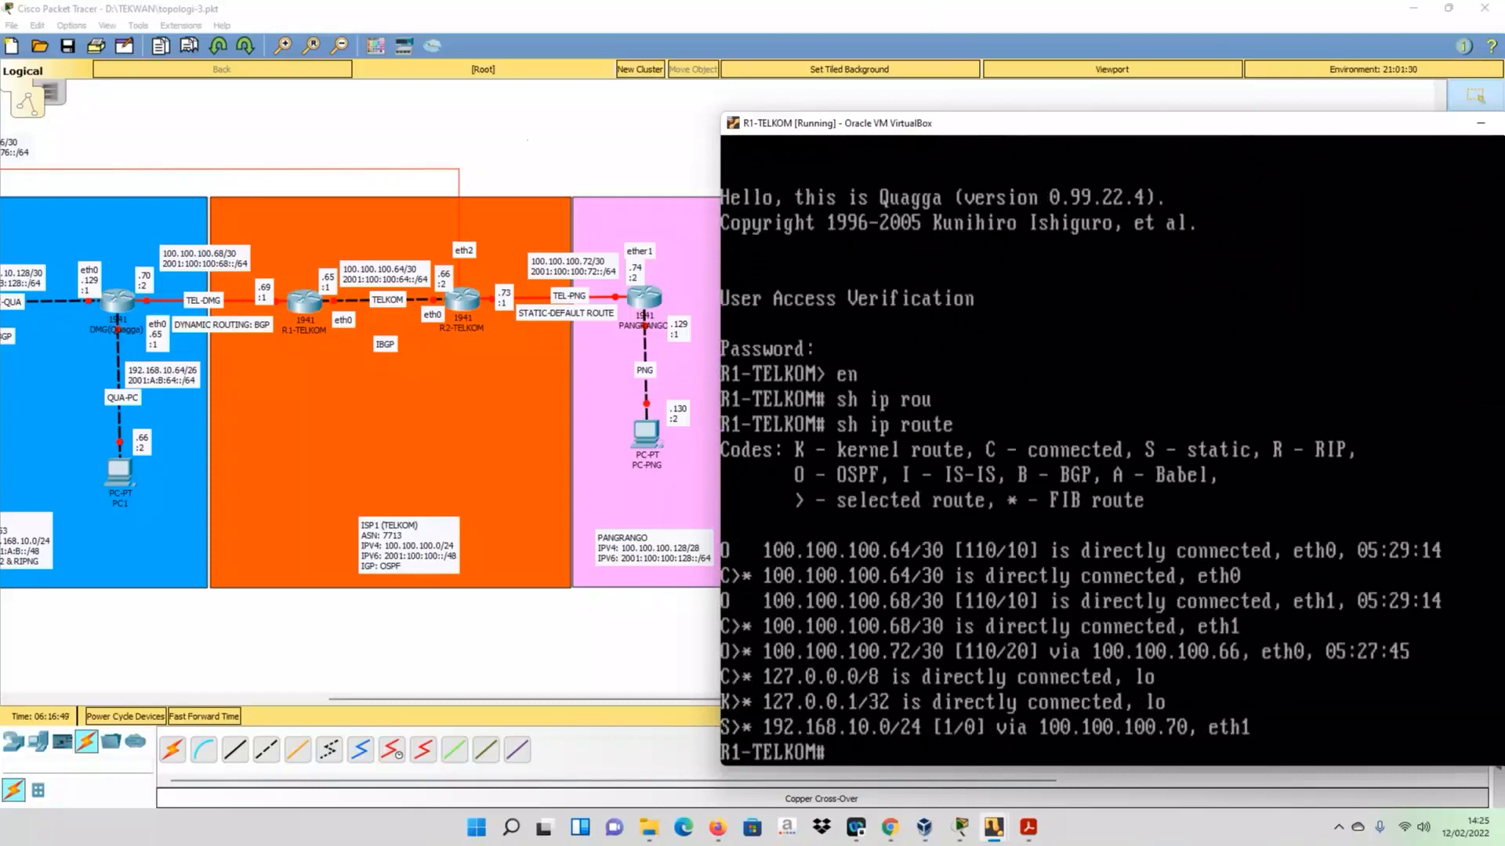
- Display R1-TELKOM's full running configuration in zebra with sh run, through to its end
type("sh")
key("BackSpace")
type("run")
key("Return")
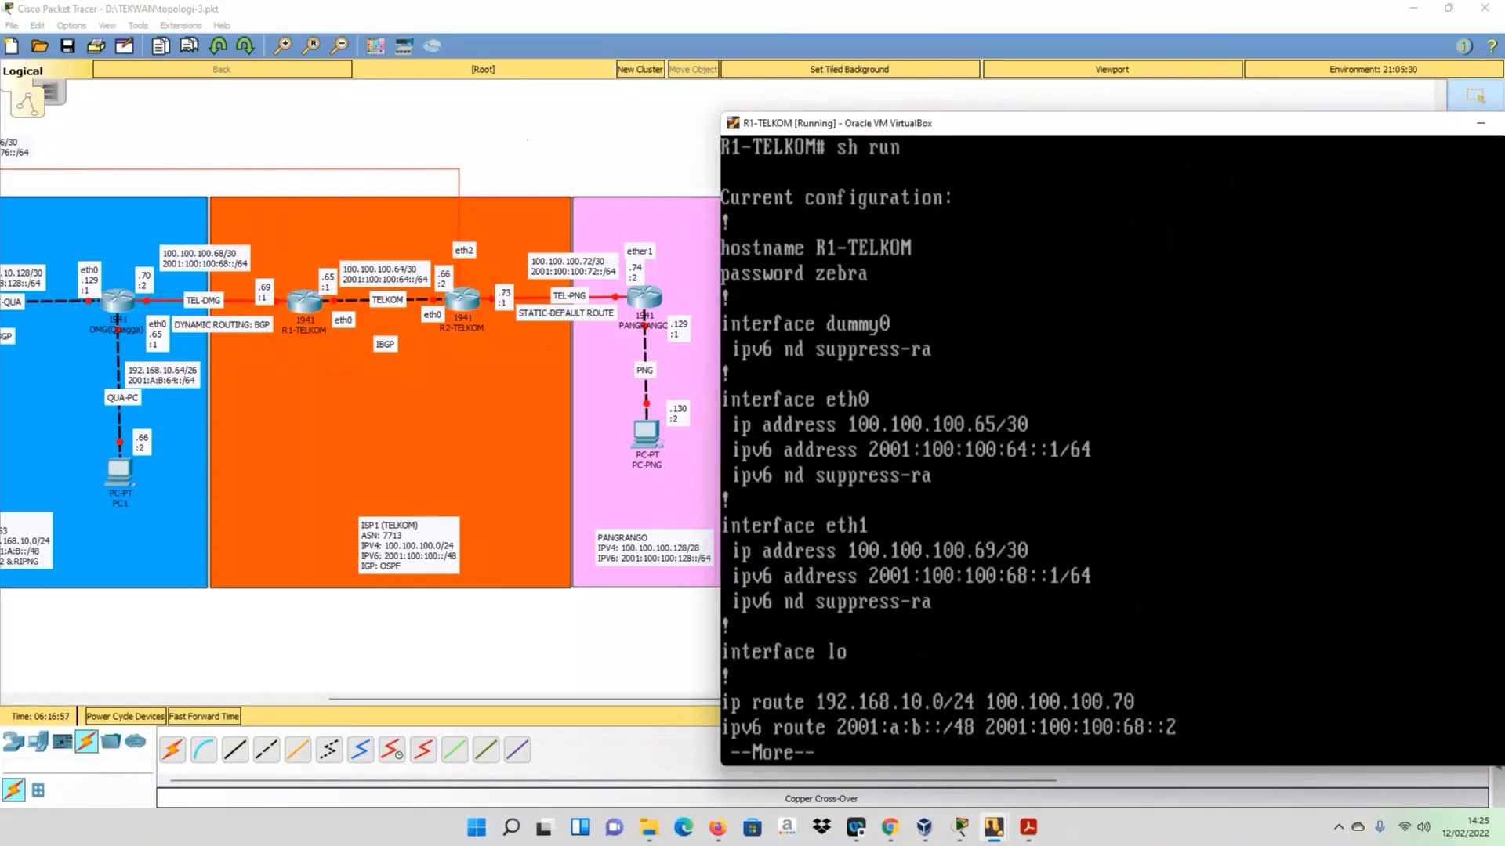
key("space")
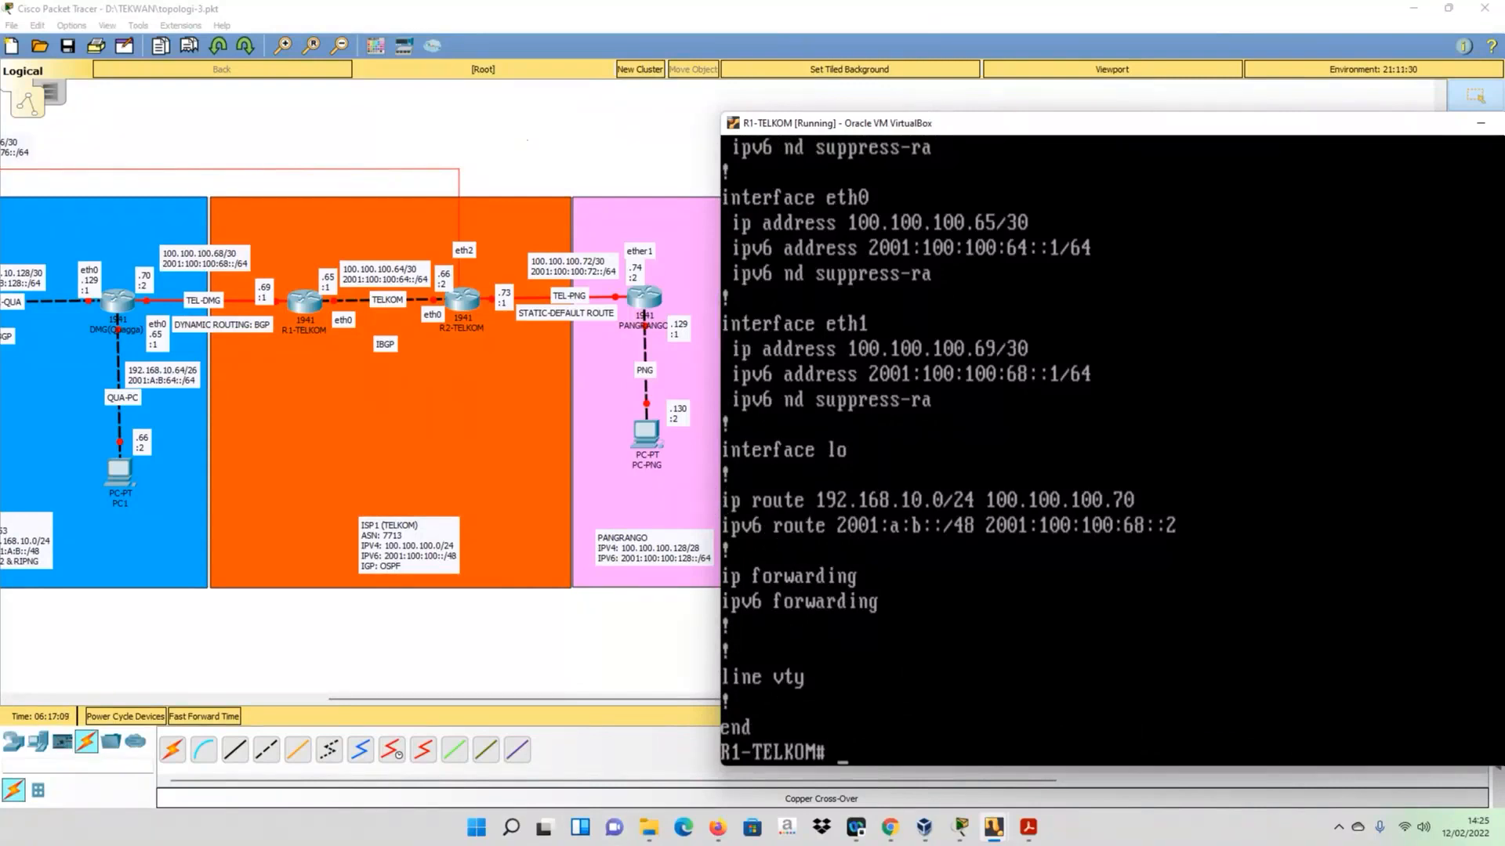
- Enter zebra's configuration mode and remove the static IPv4 route to 192.168.10.0/24 via 100.100.100.70
type("config t")
key("Return")
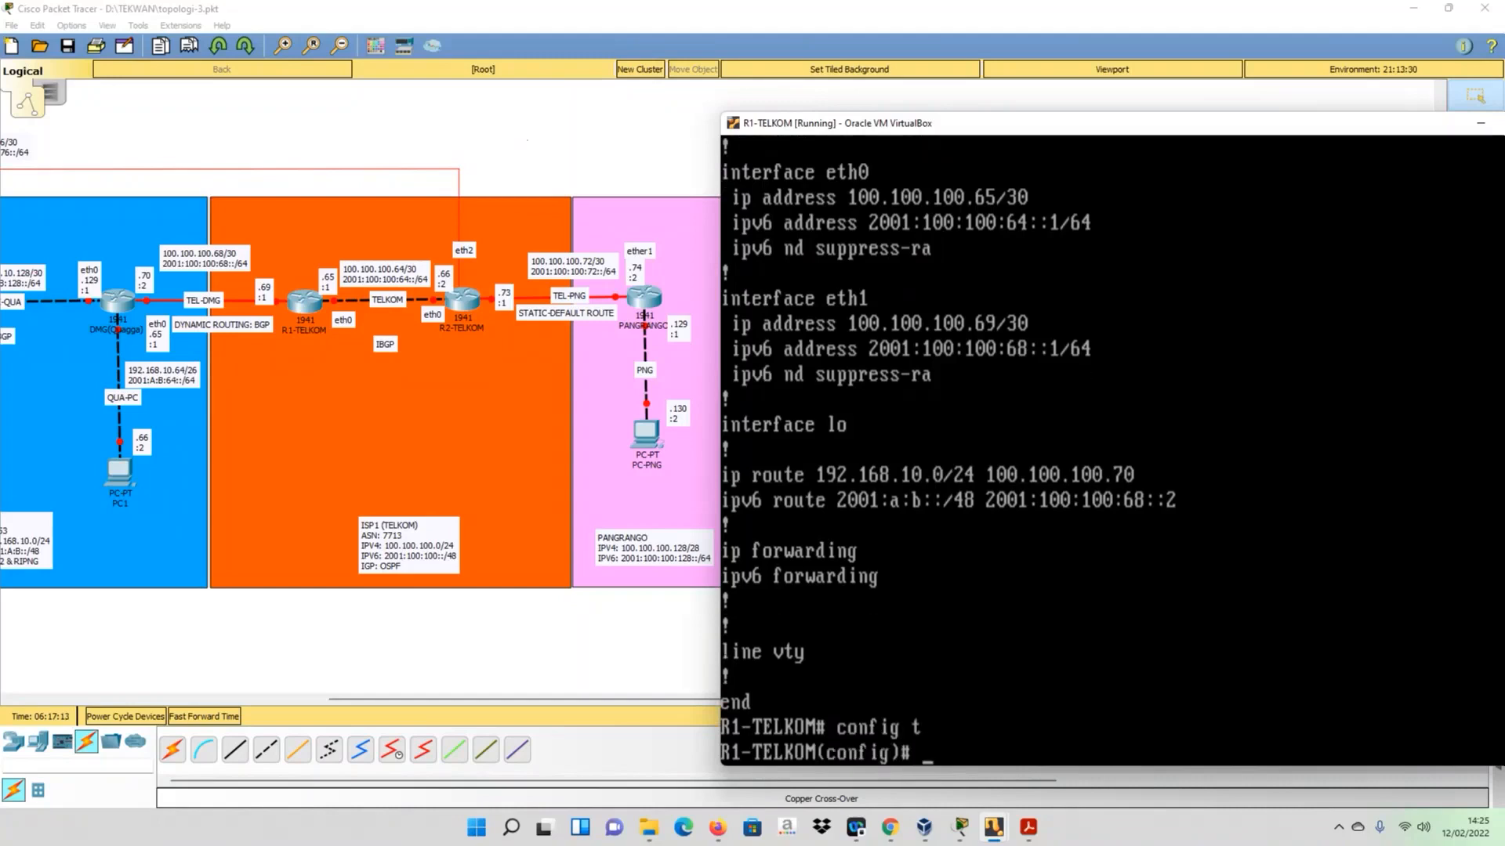
type("no ip route 192")
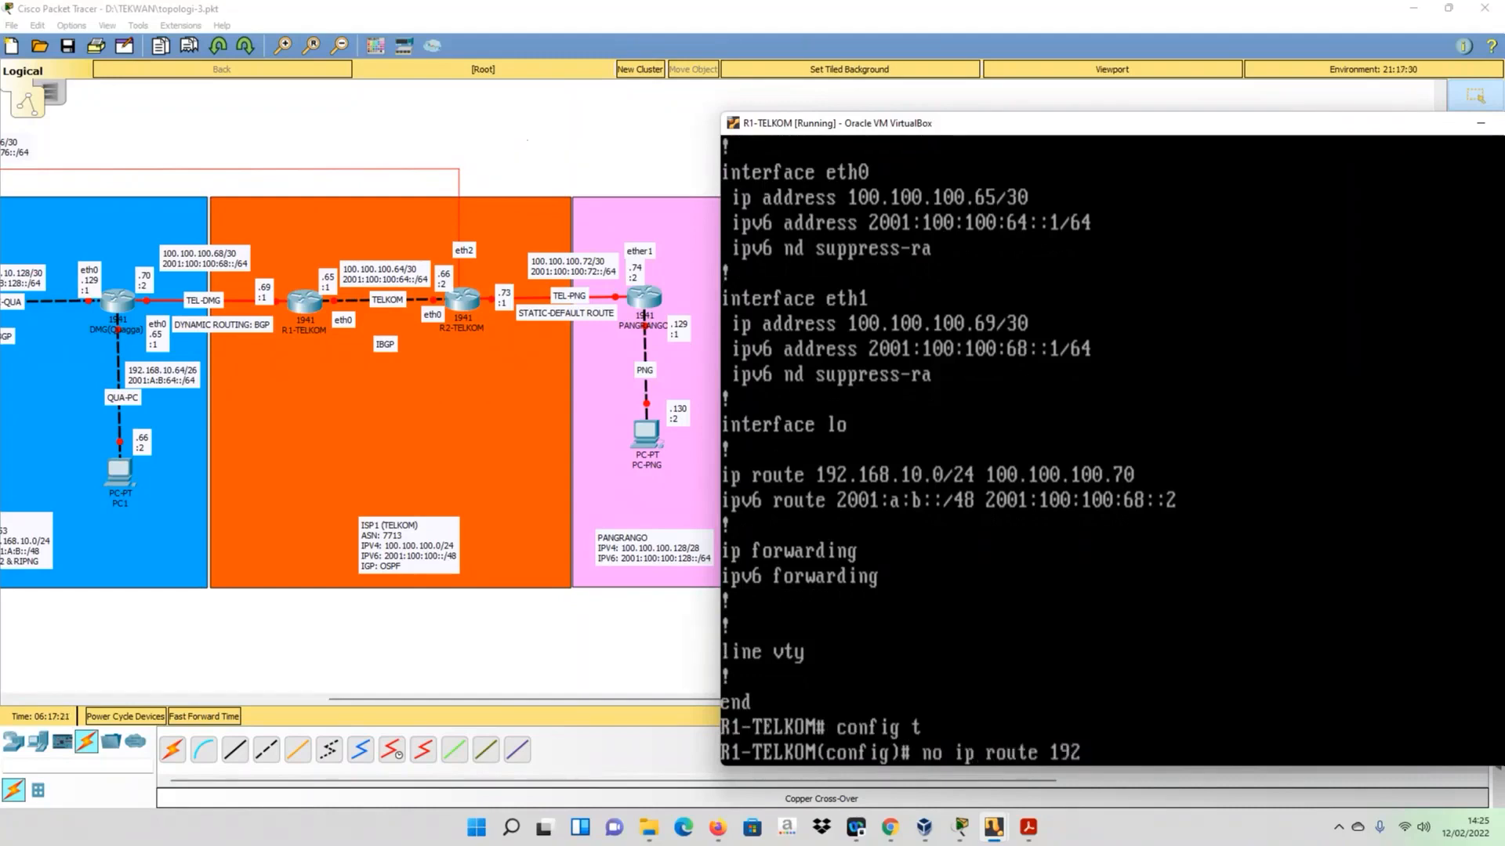
type(".168")
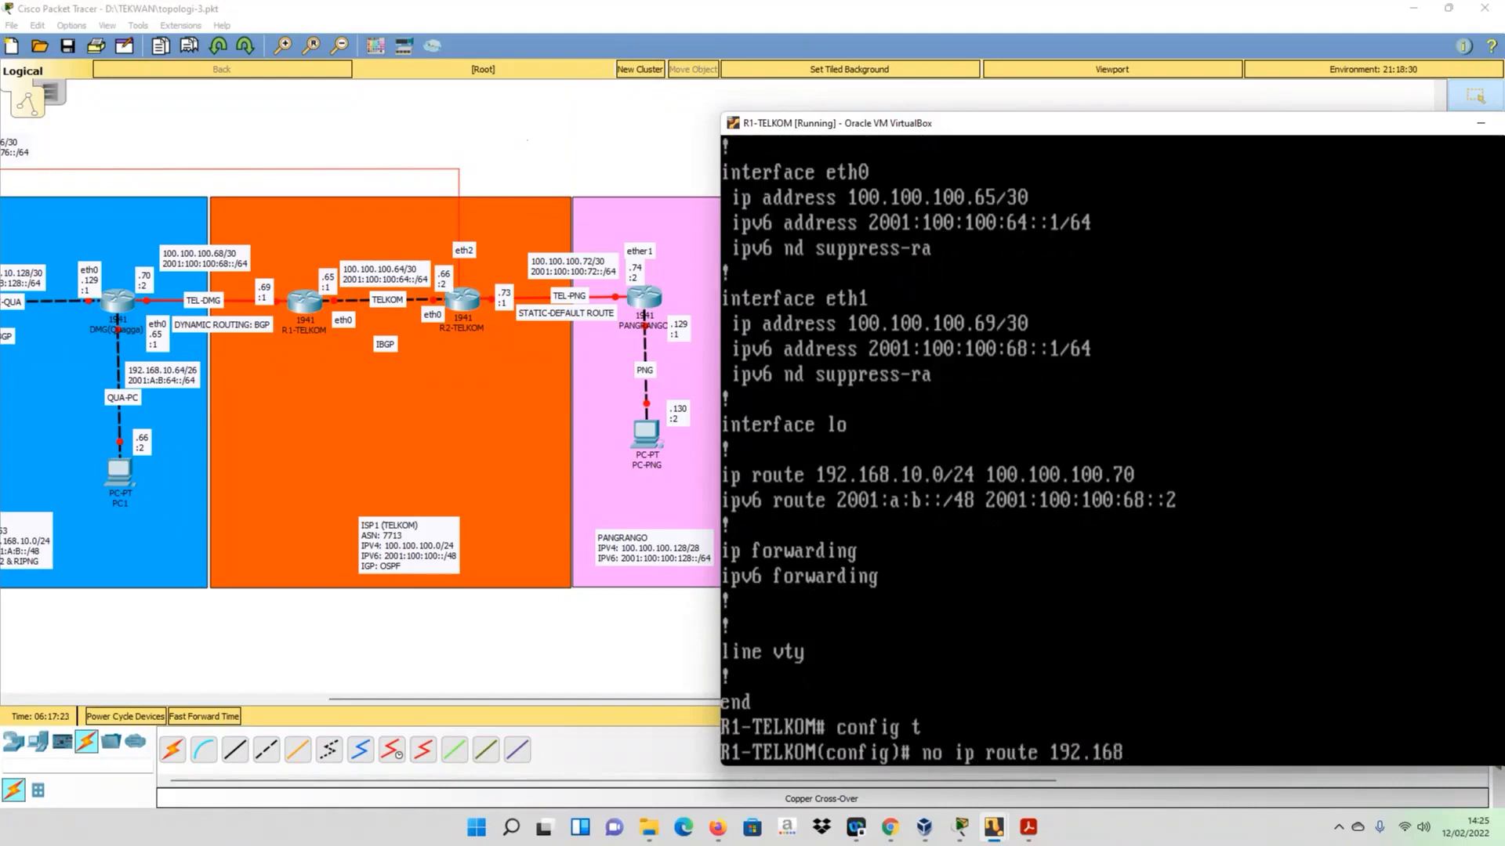
type(".10.0/24 100.100.100.70")
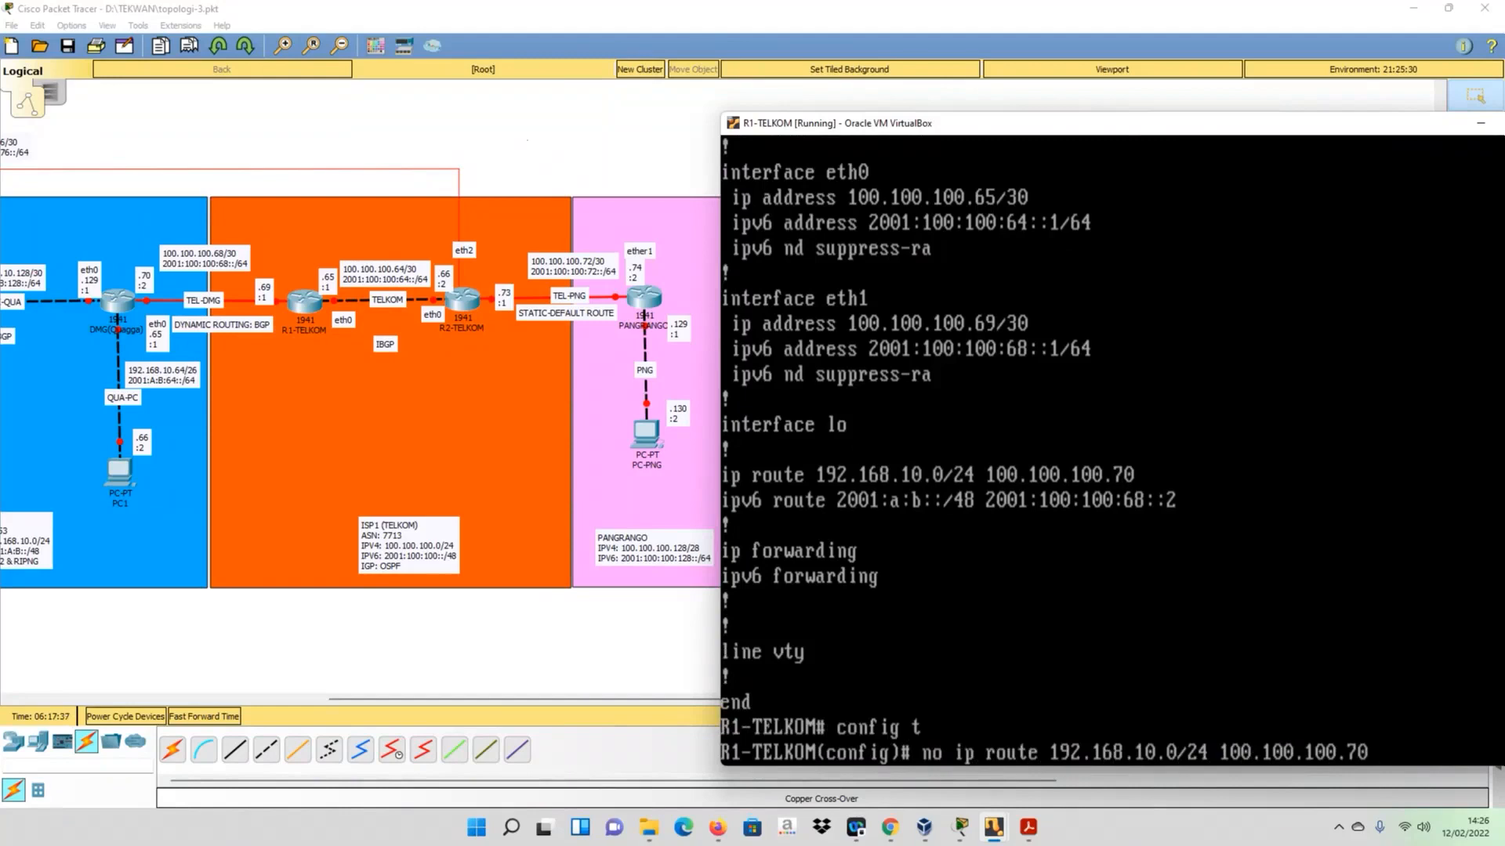
key("Return")
- Remove the static IPv6 route to 2001:A:B::/48 via 2001:100:100:68::2 from R1-TELKOM
type("no")
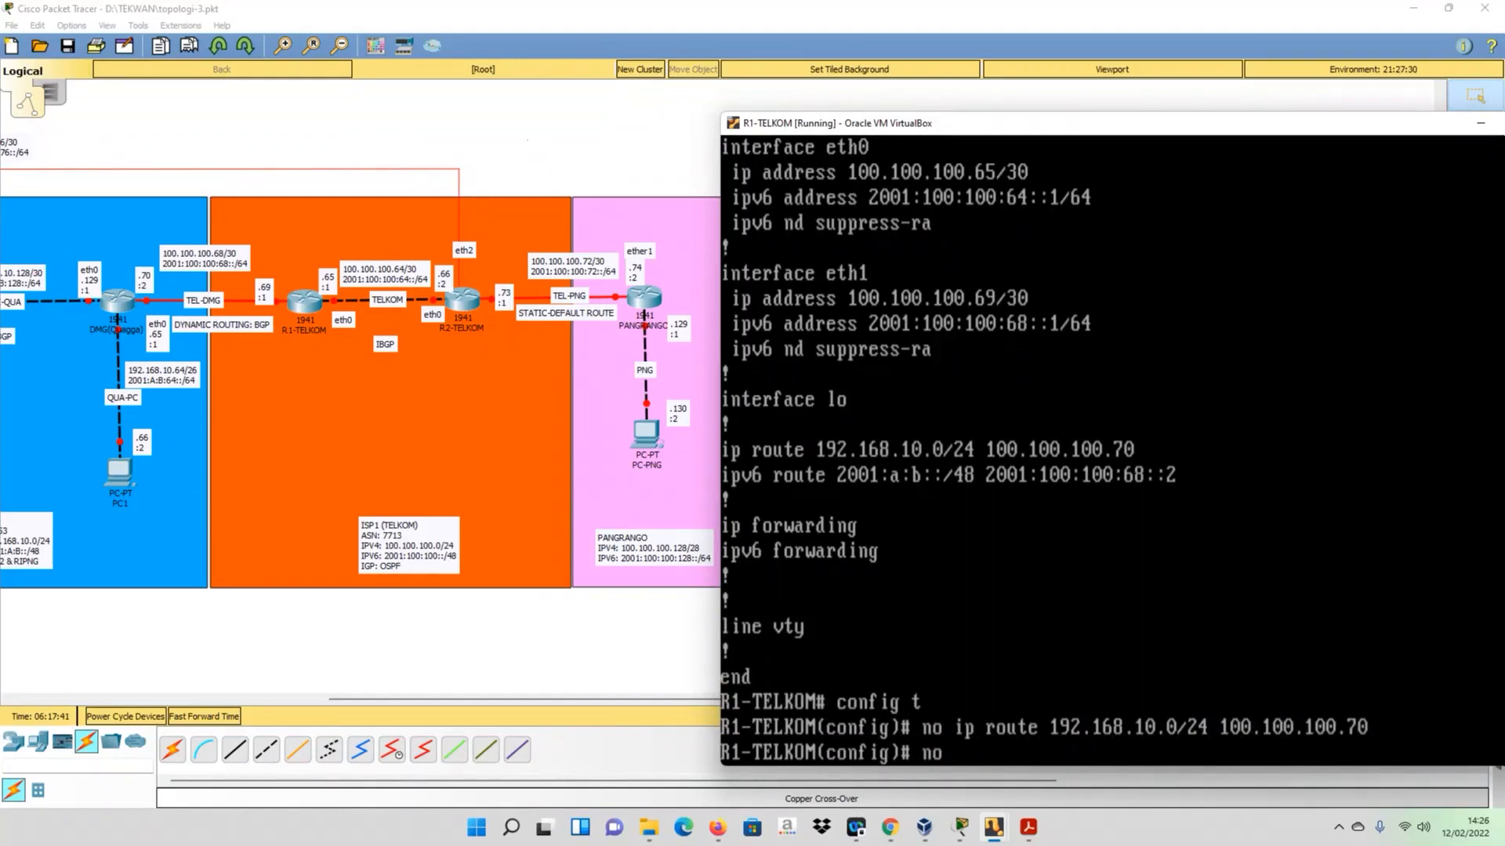
type(" ipv6 ")
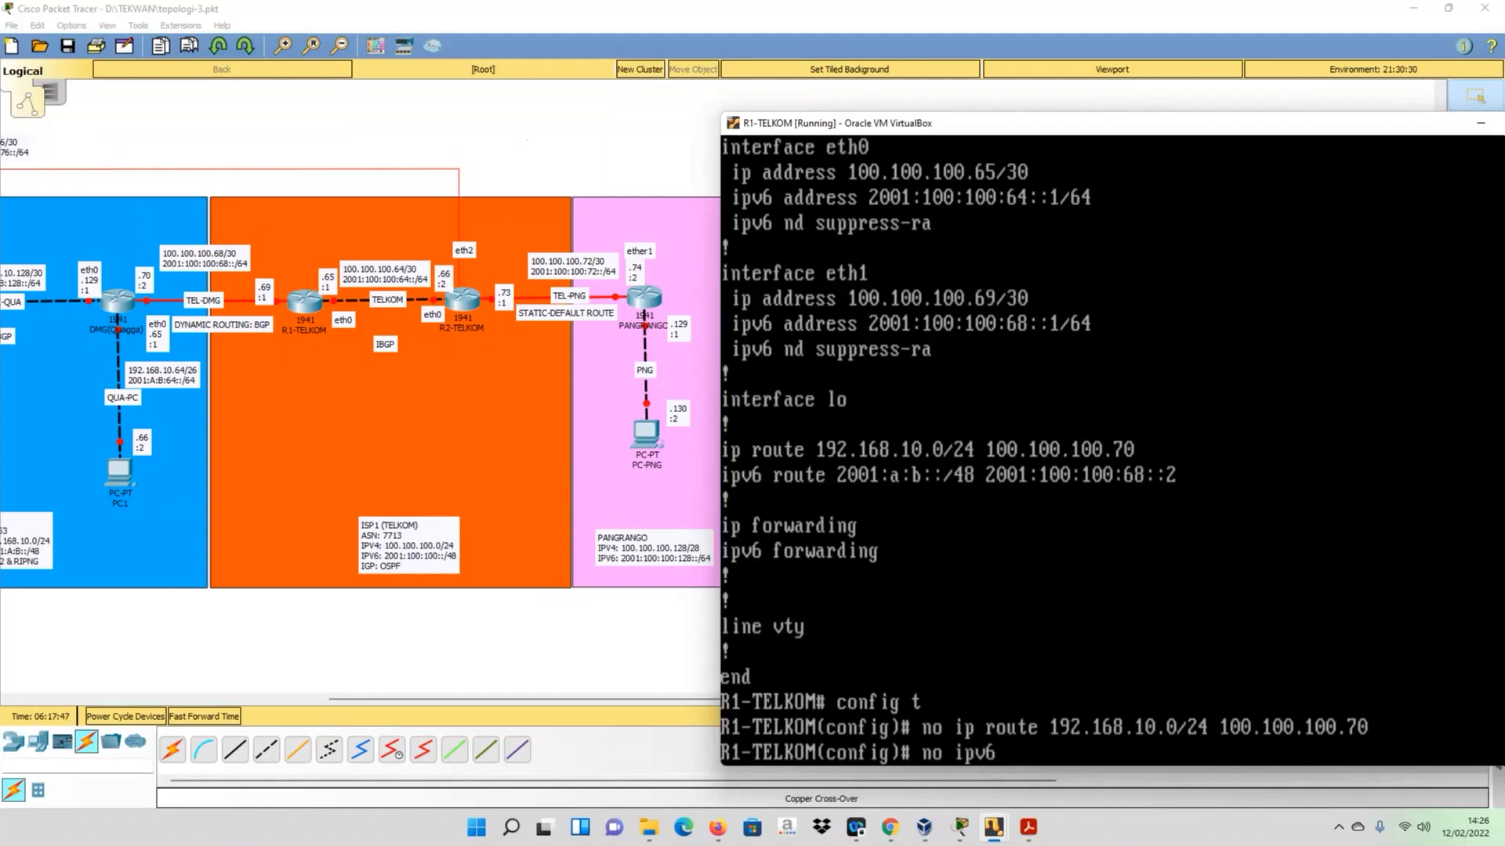
type("route")
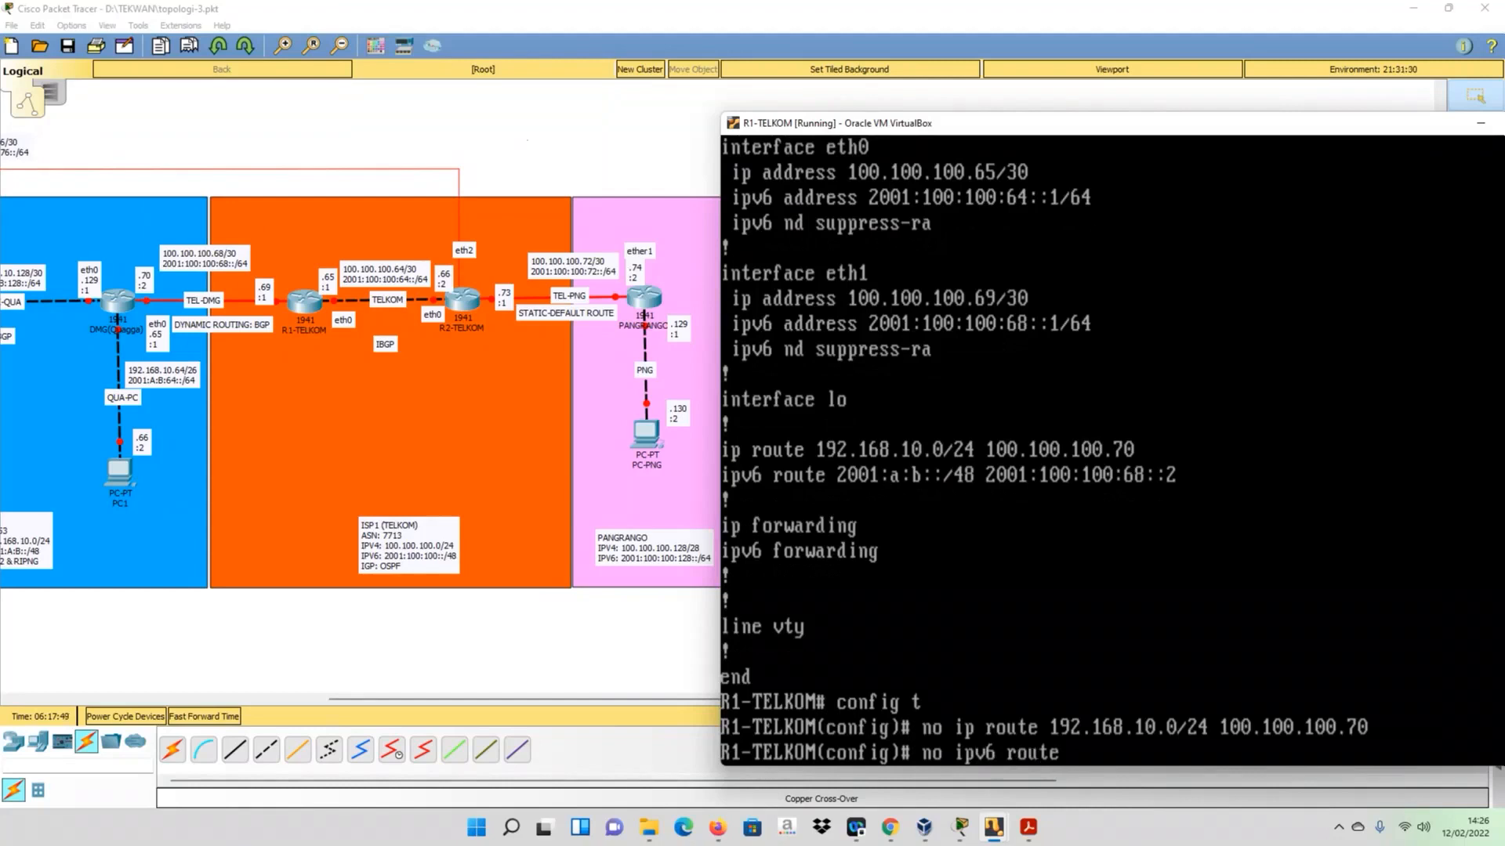
key("Num_Lock")
type("2")
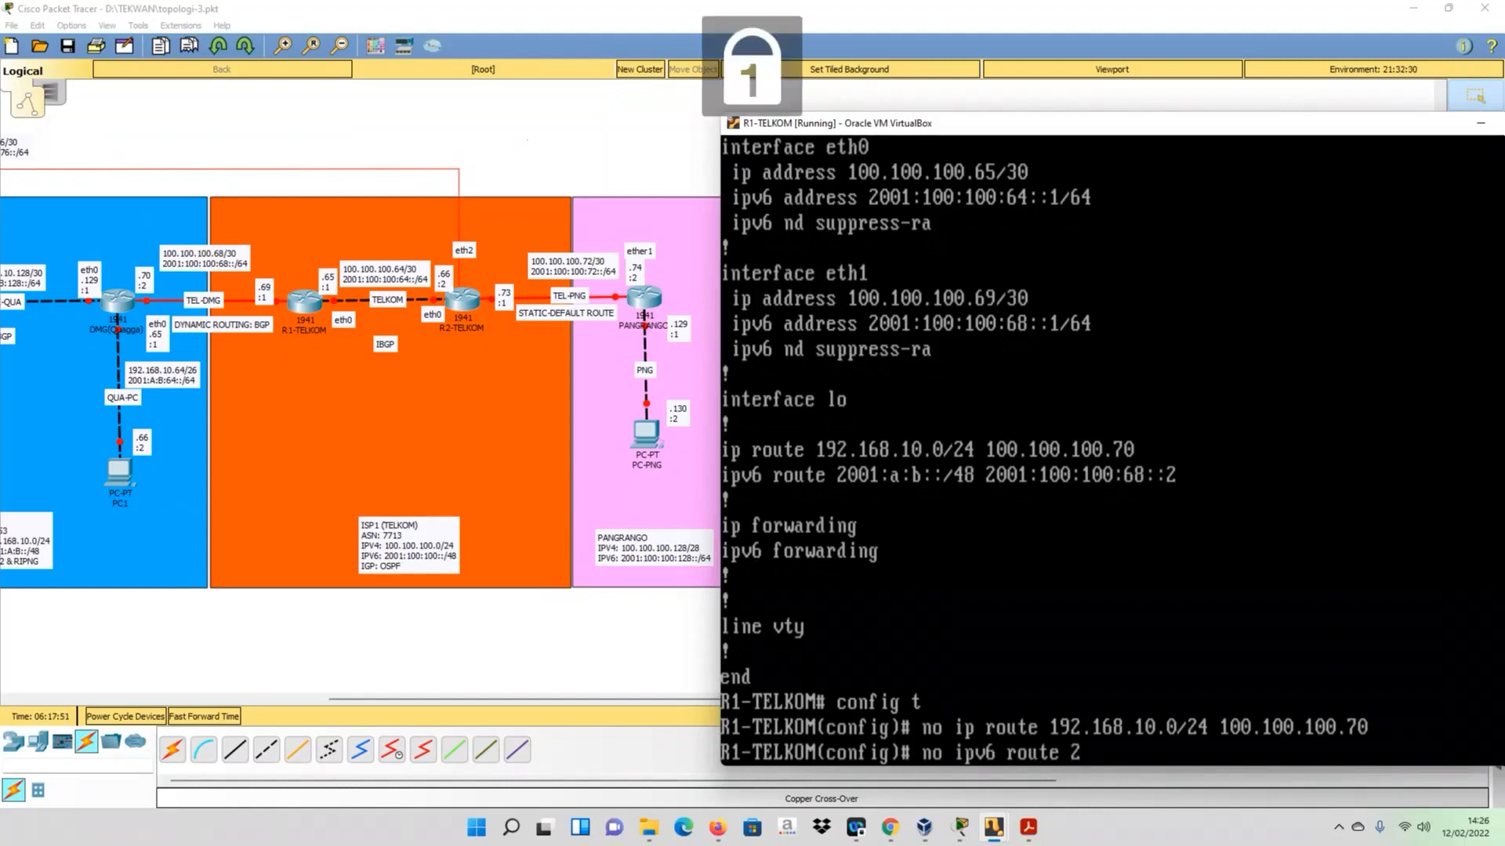
type("2")
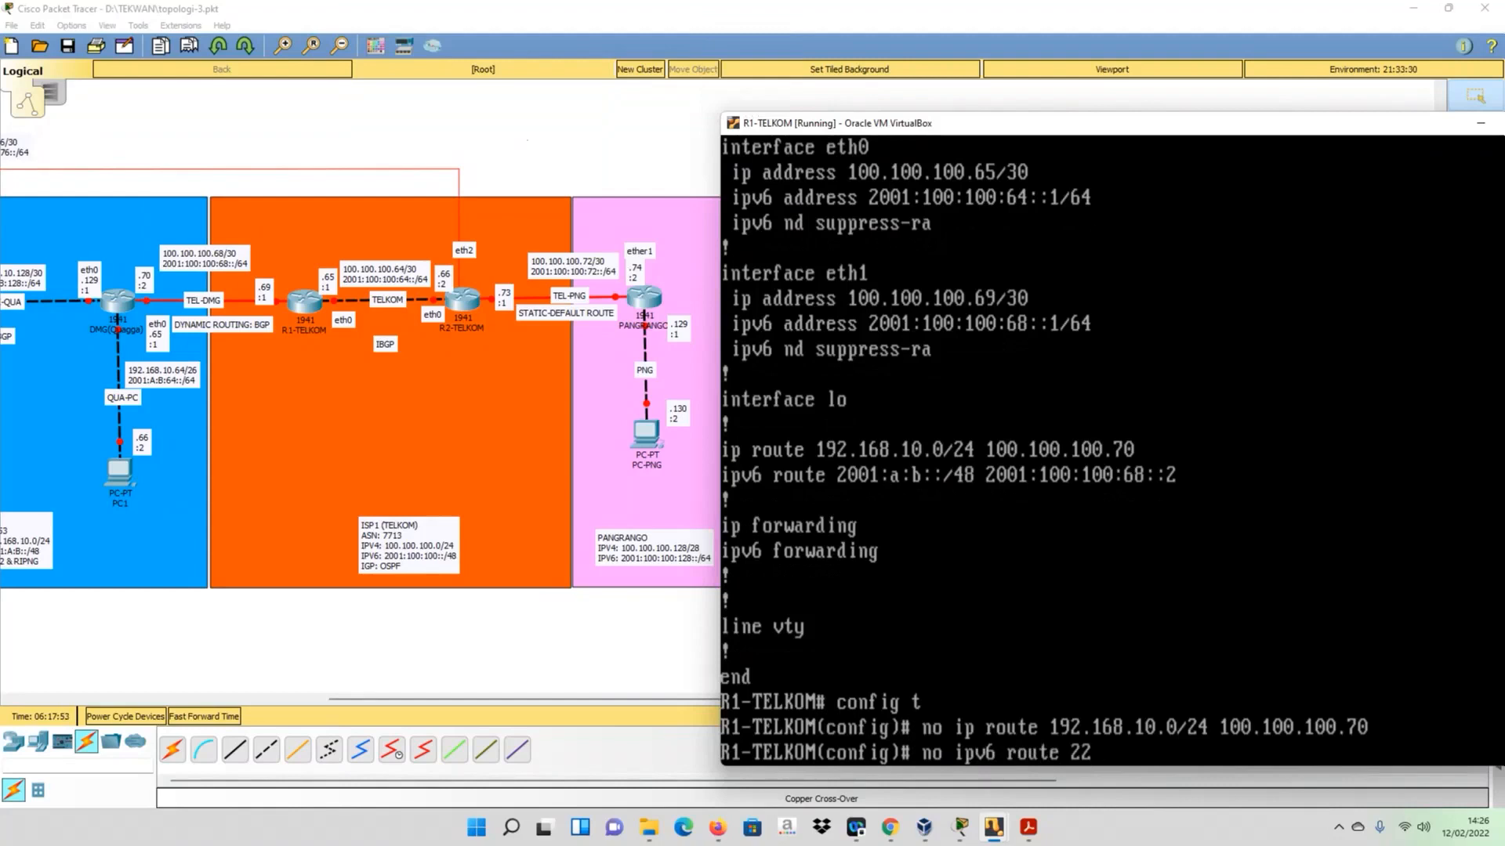
key("BackSpace")
type("001:A:B::/48 2001")
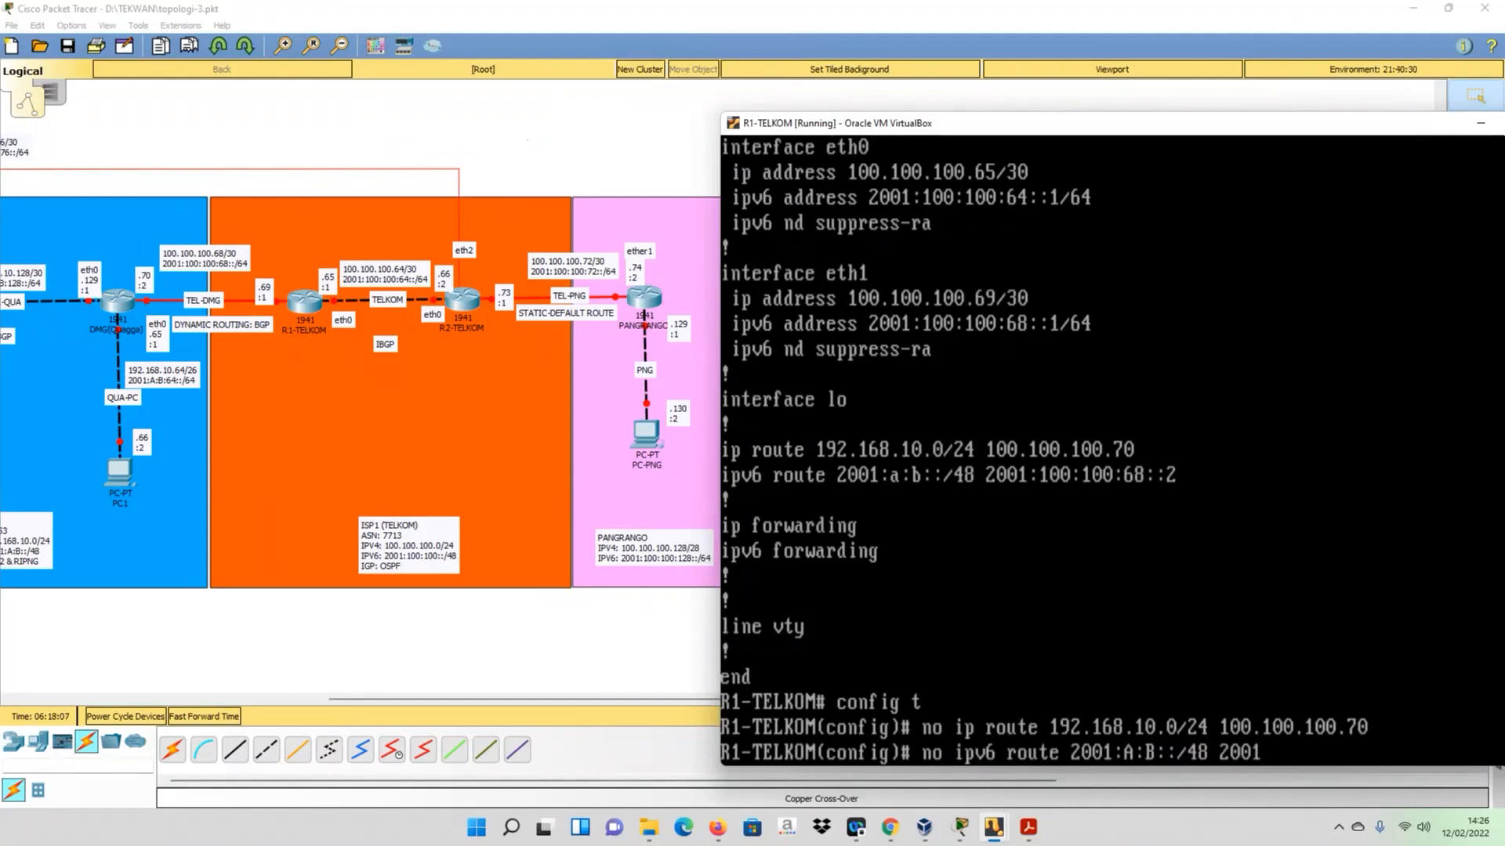
type(":100:100:68::2")
key("Return")
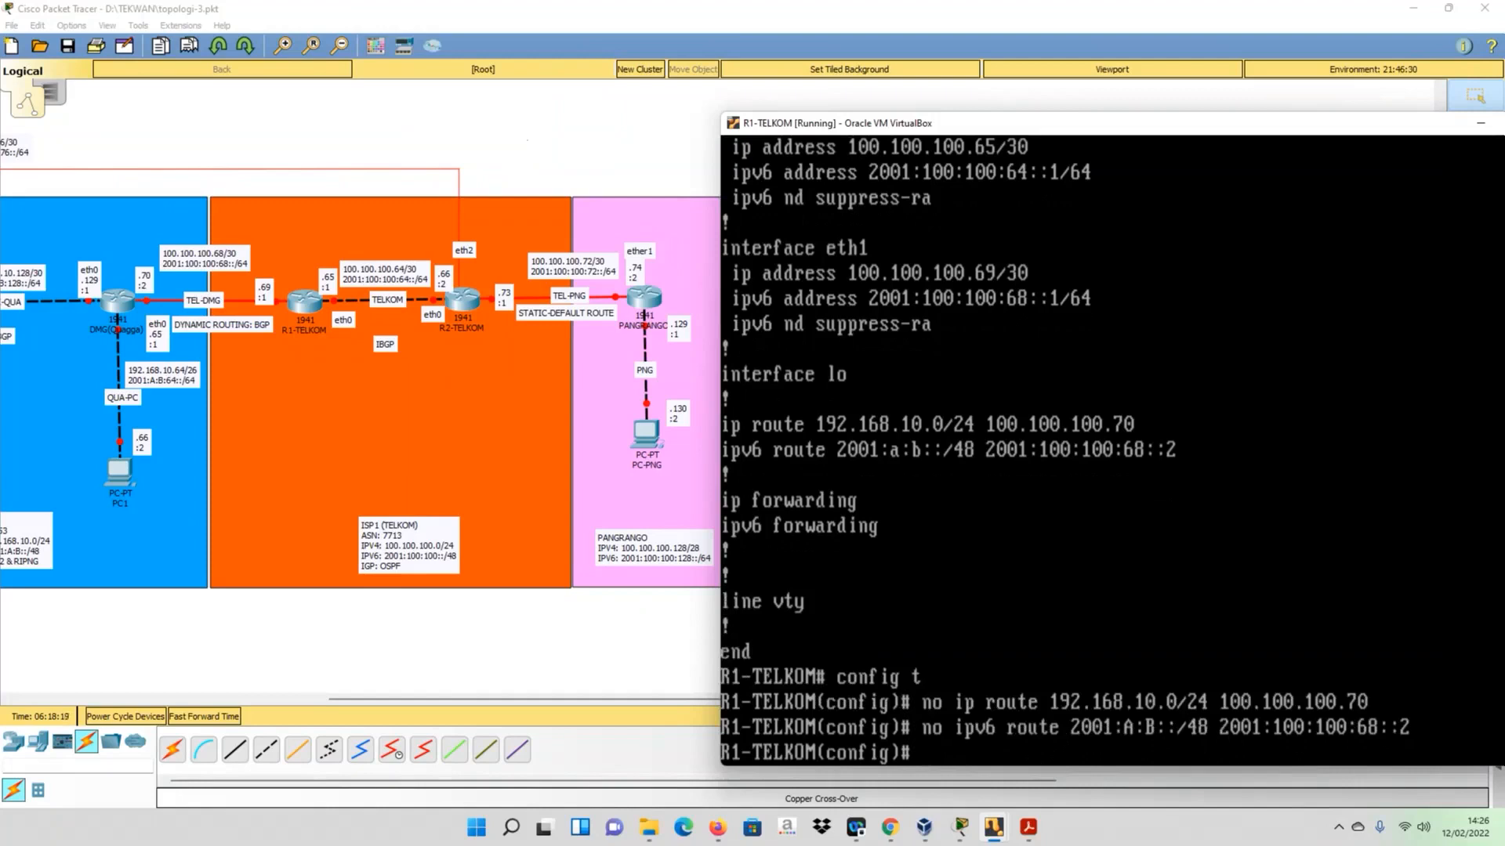
- Leave configuration mode and save R1-TELKOM's zebra configuration with wr
type("exit")
key("Return")
type("wr")
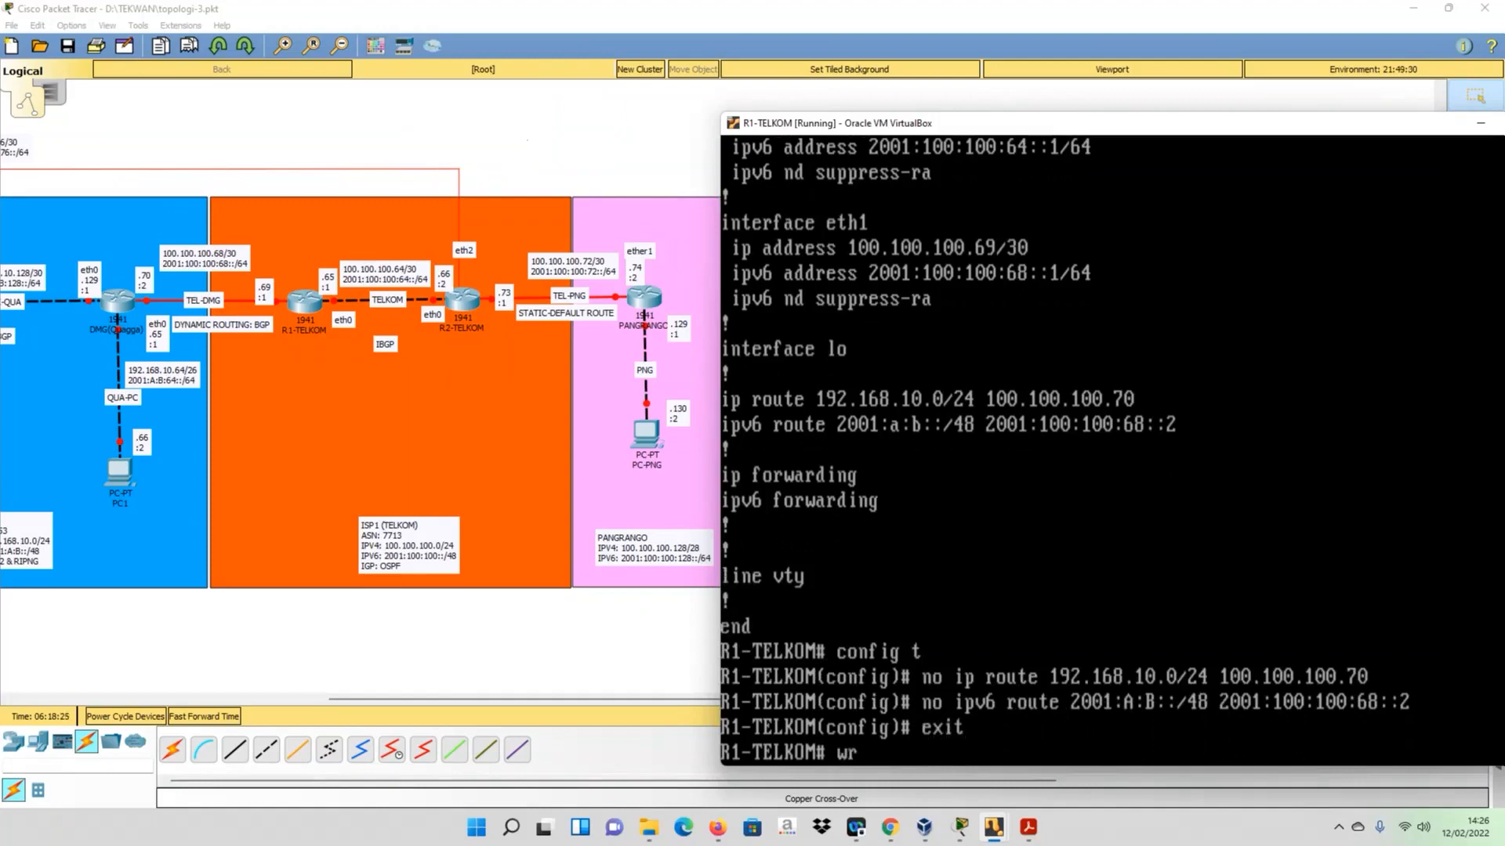
key("Return")
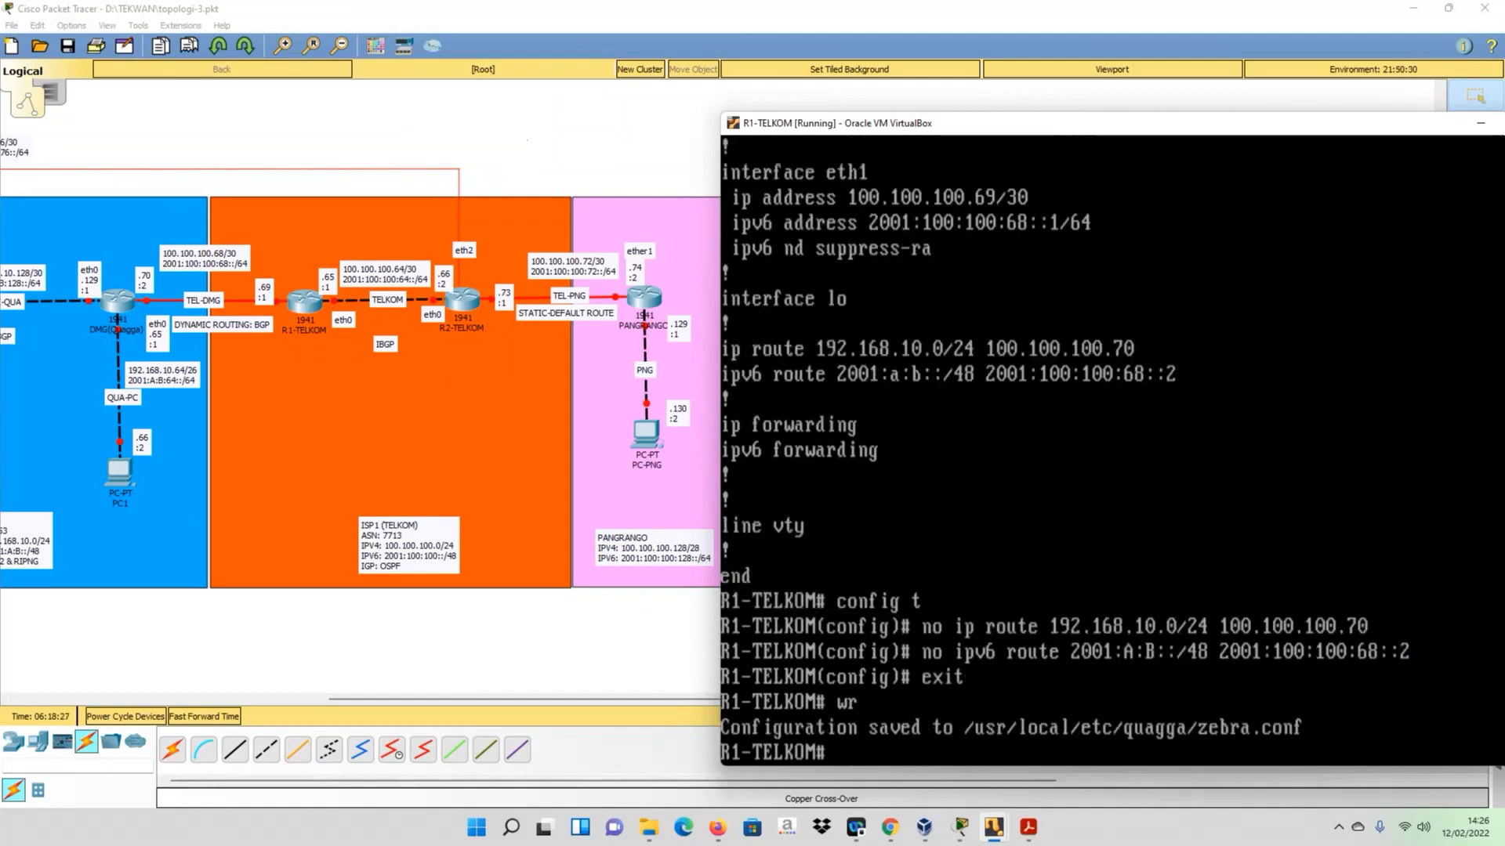
- Recheck R1-TELKOM's IPv4 routing table with sh ip route after removing the static routes
type("sh ip")
key("Tab")
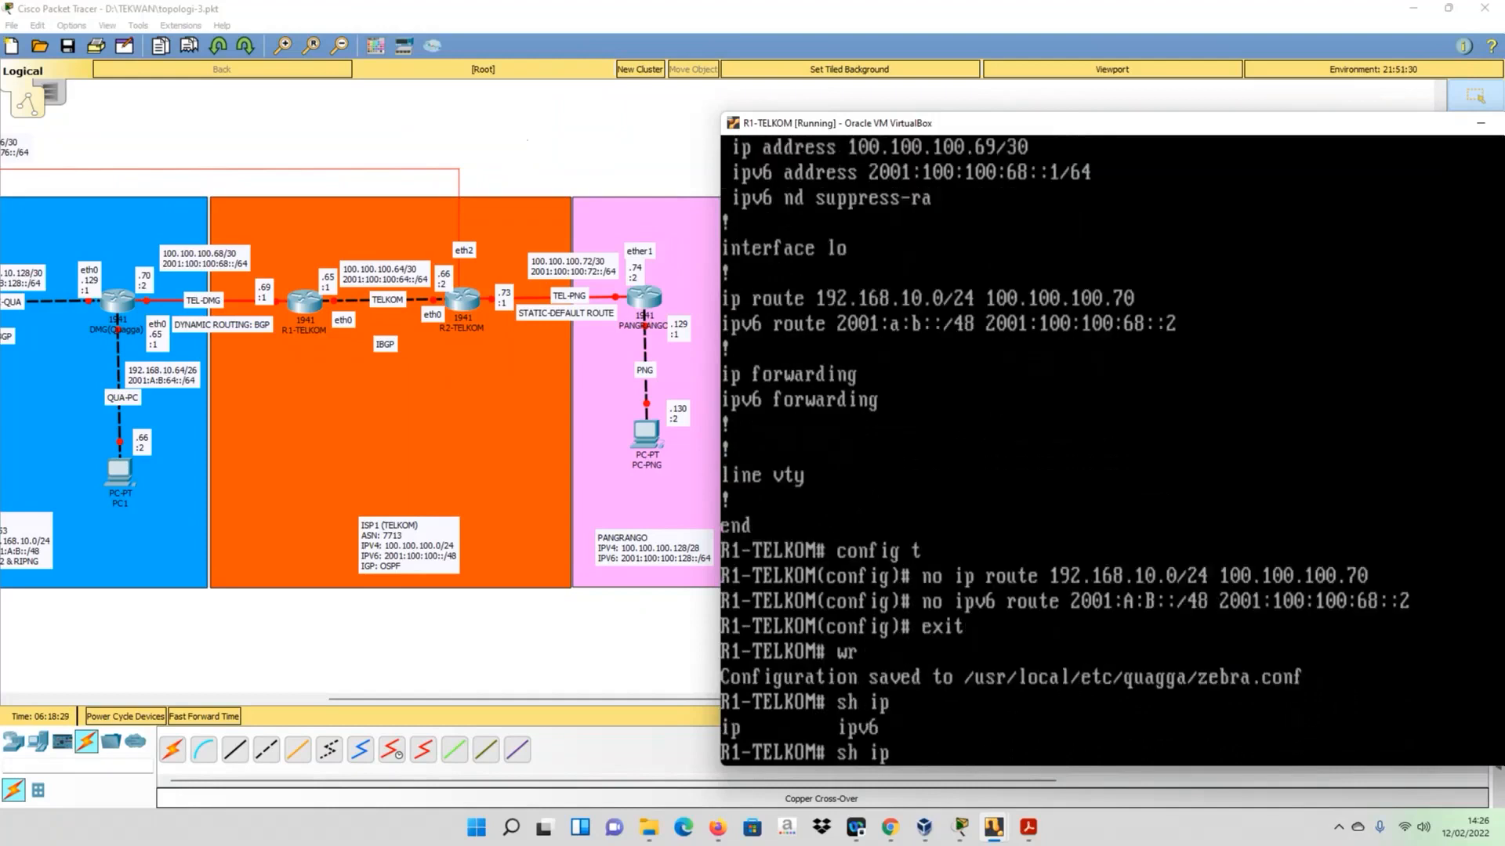
type("ro")
key("Tab")
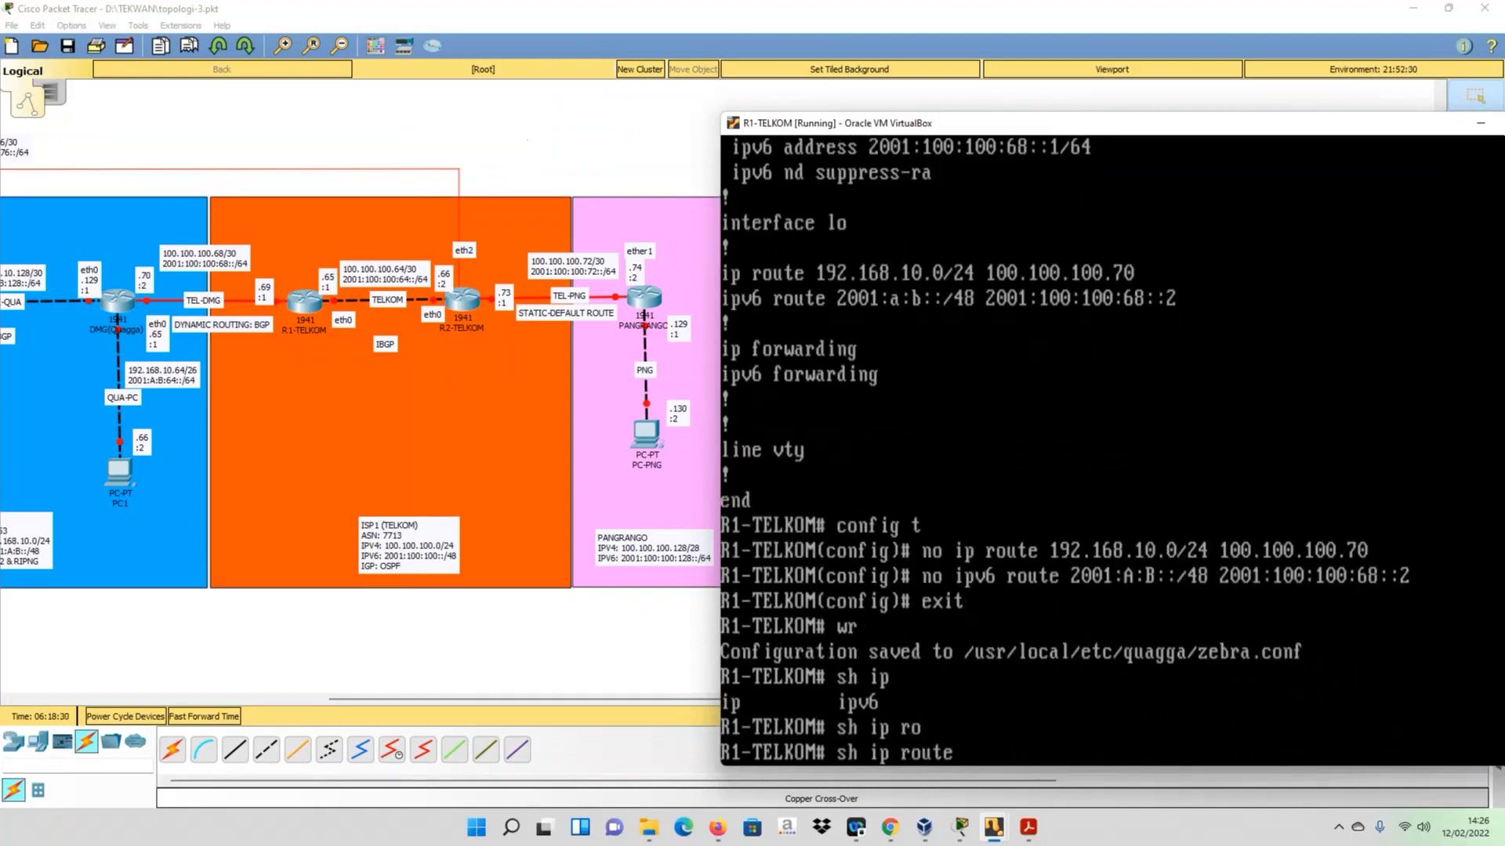
key("Return")
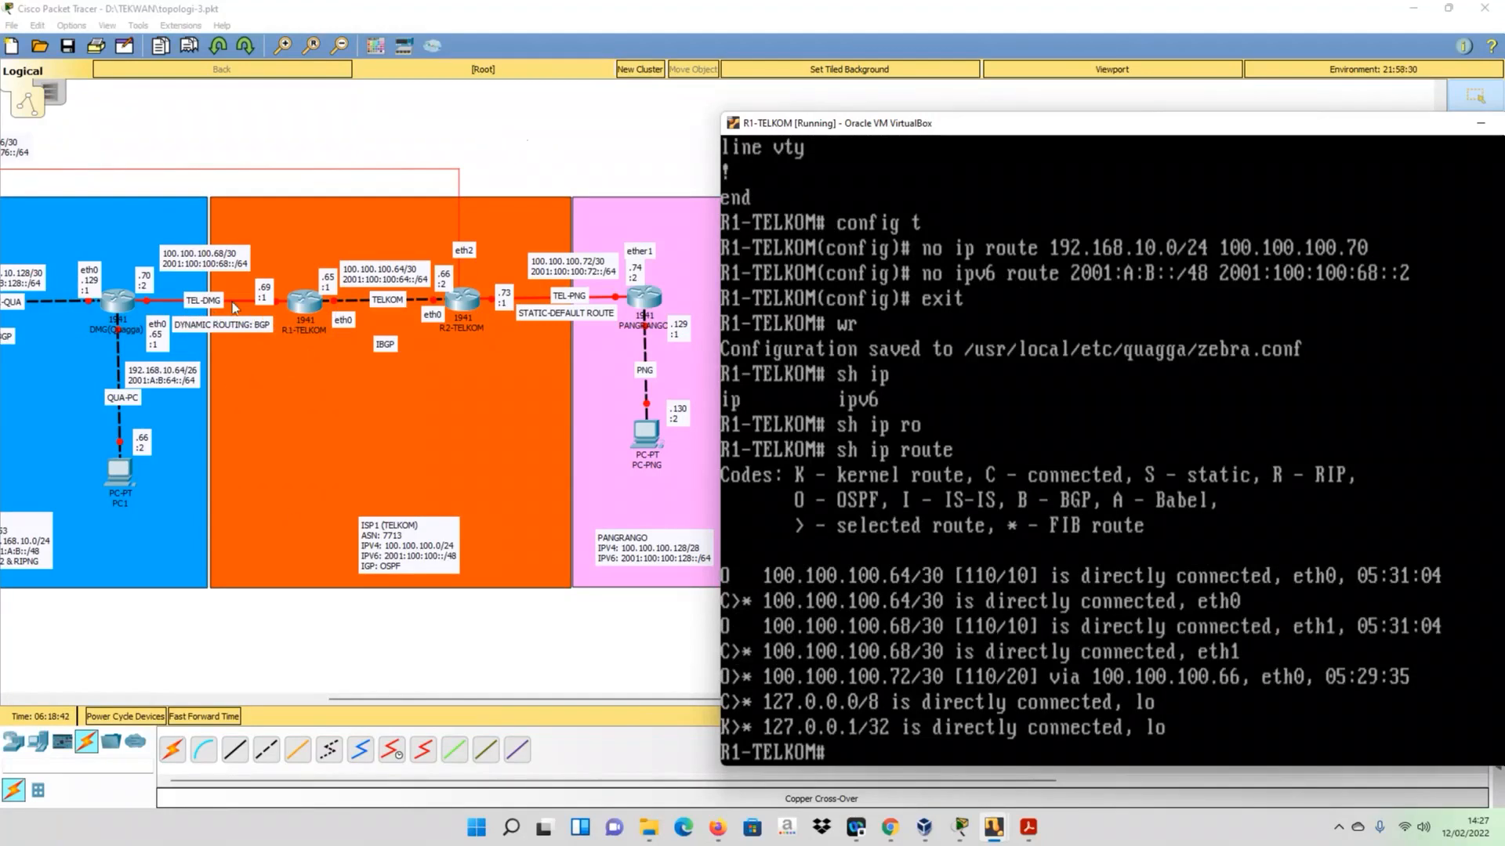
- Close the zebra session and telnet to bgpd at 127.0.0.1 port 2605, entering the login password and enabling privileged mode
type("exit")
key("Return")
key("Up")
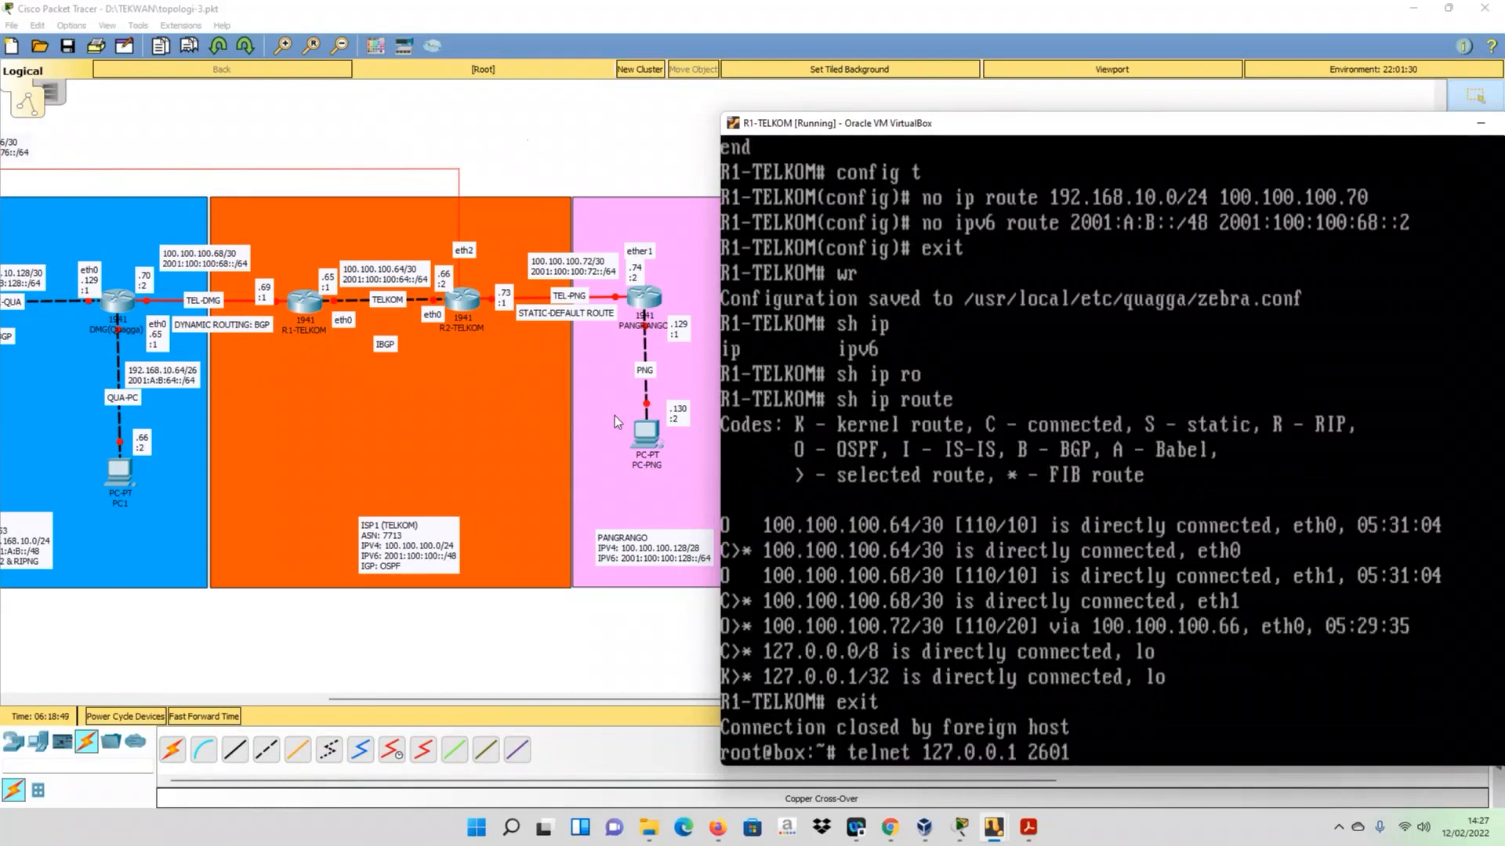
key("BackSpace")
type("5")
key("Return")
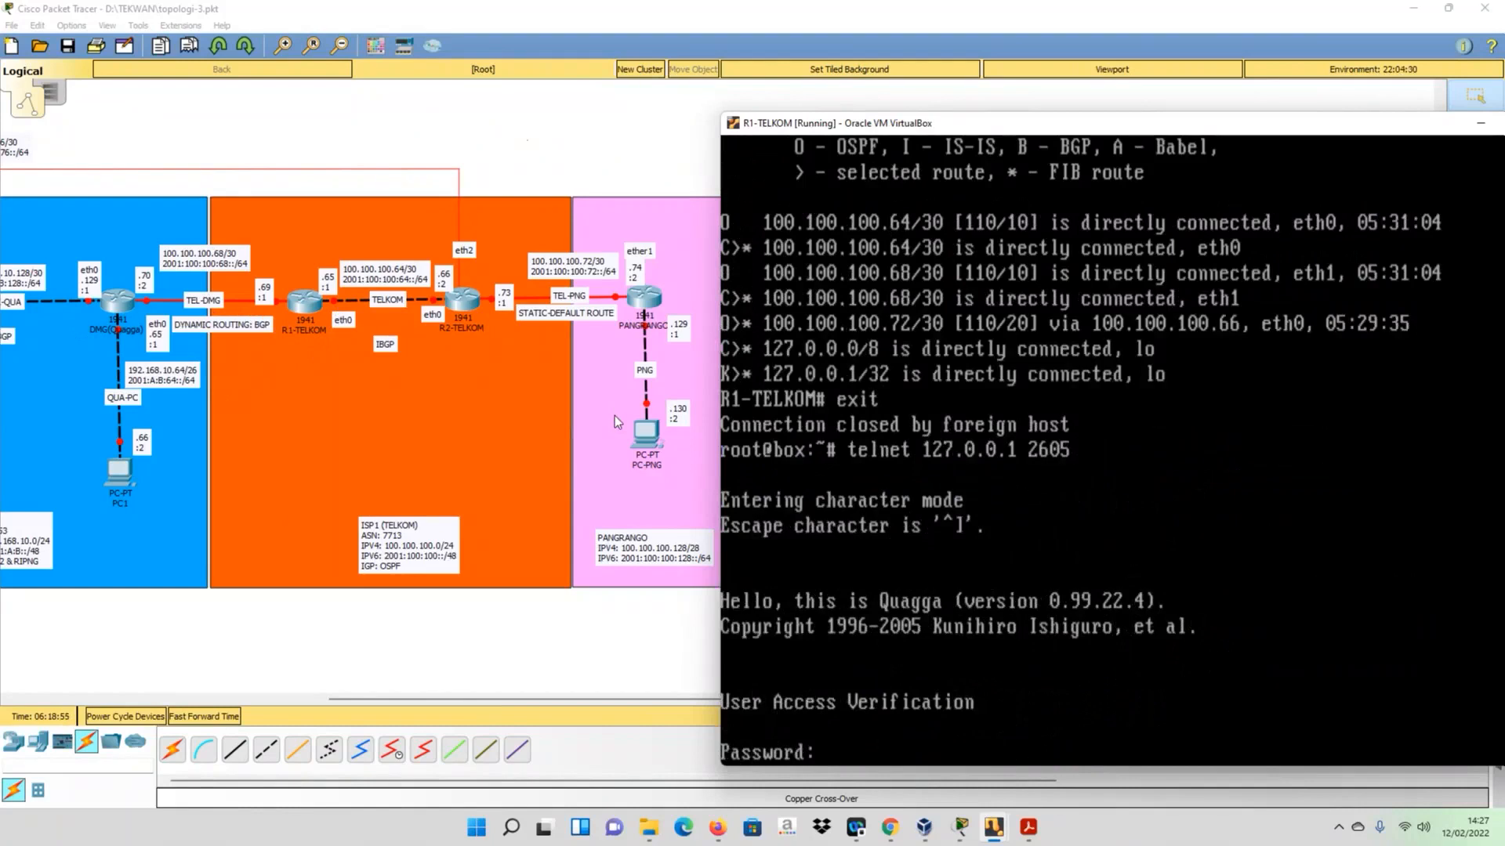
key("Return")
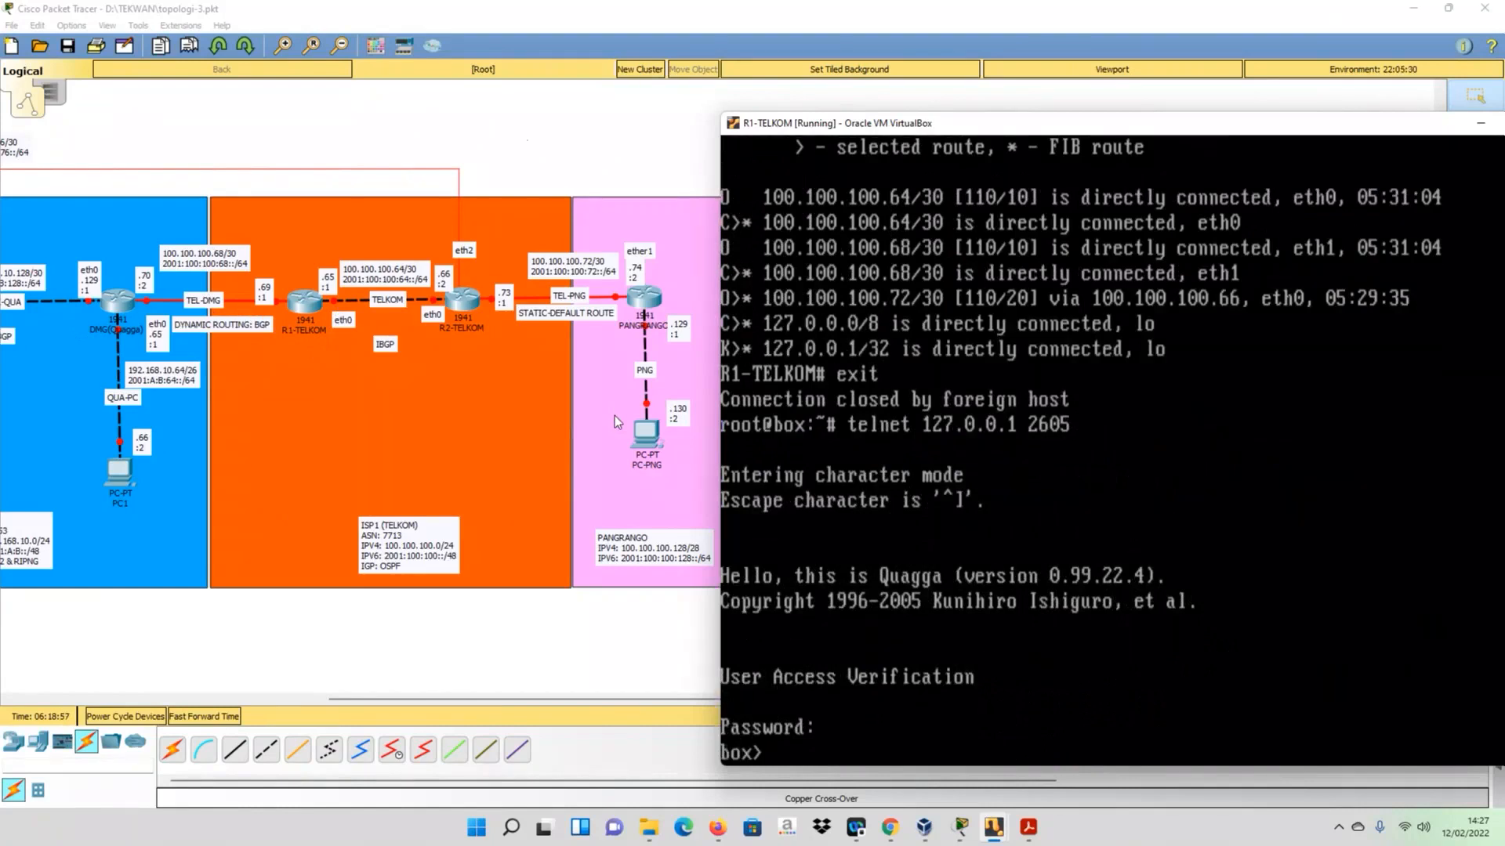
type("en")
key("Return")
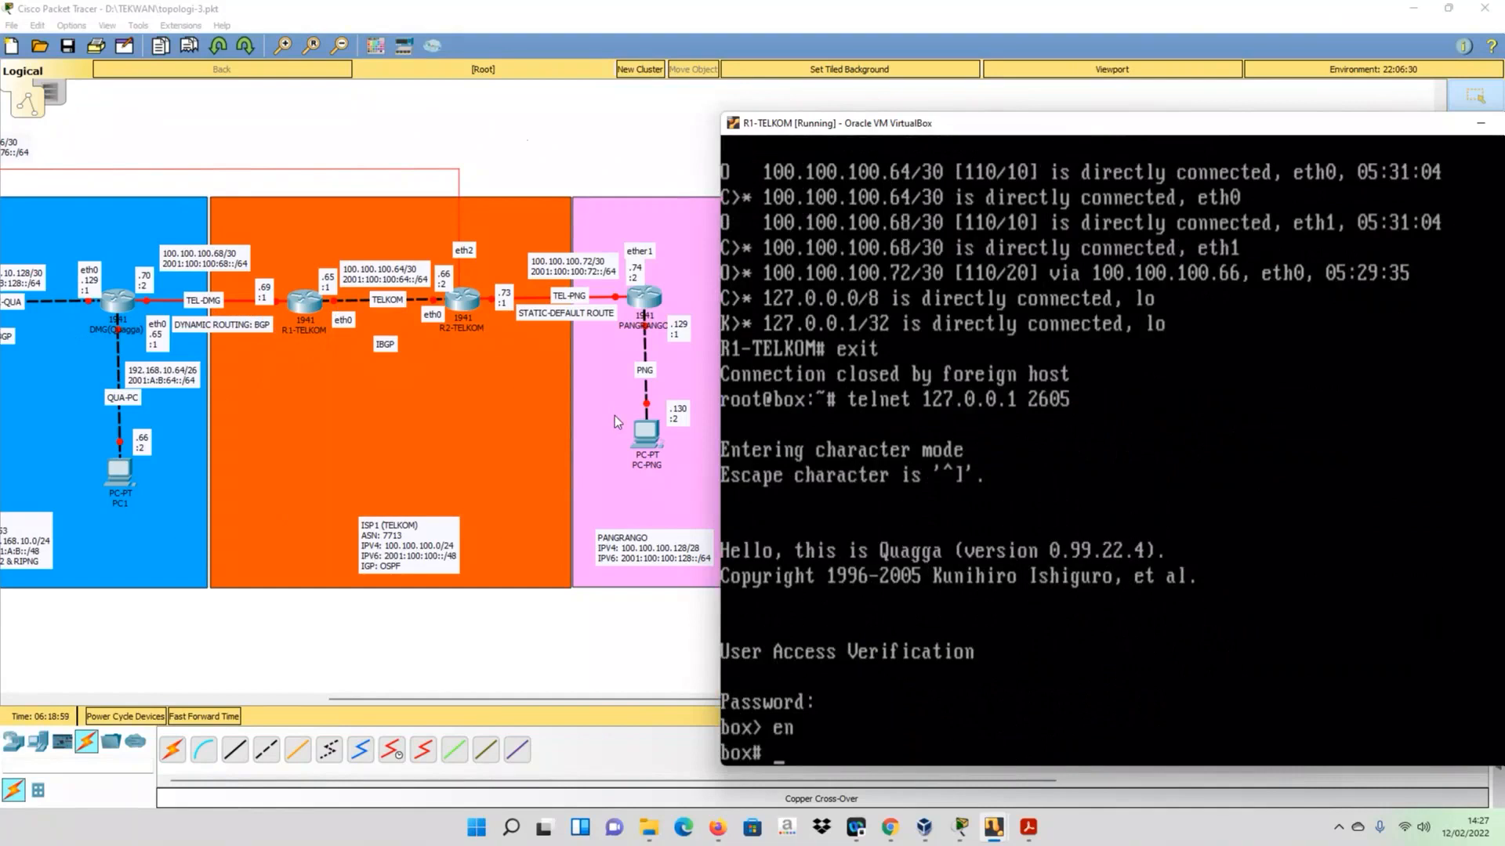
- Enter bgpd configuration mode and set the hostname to BGP-R1-TELKOM
type("config t")
key("Return")
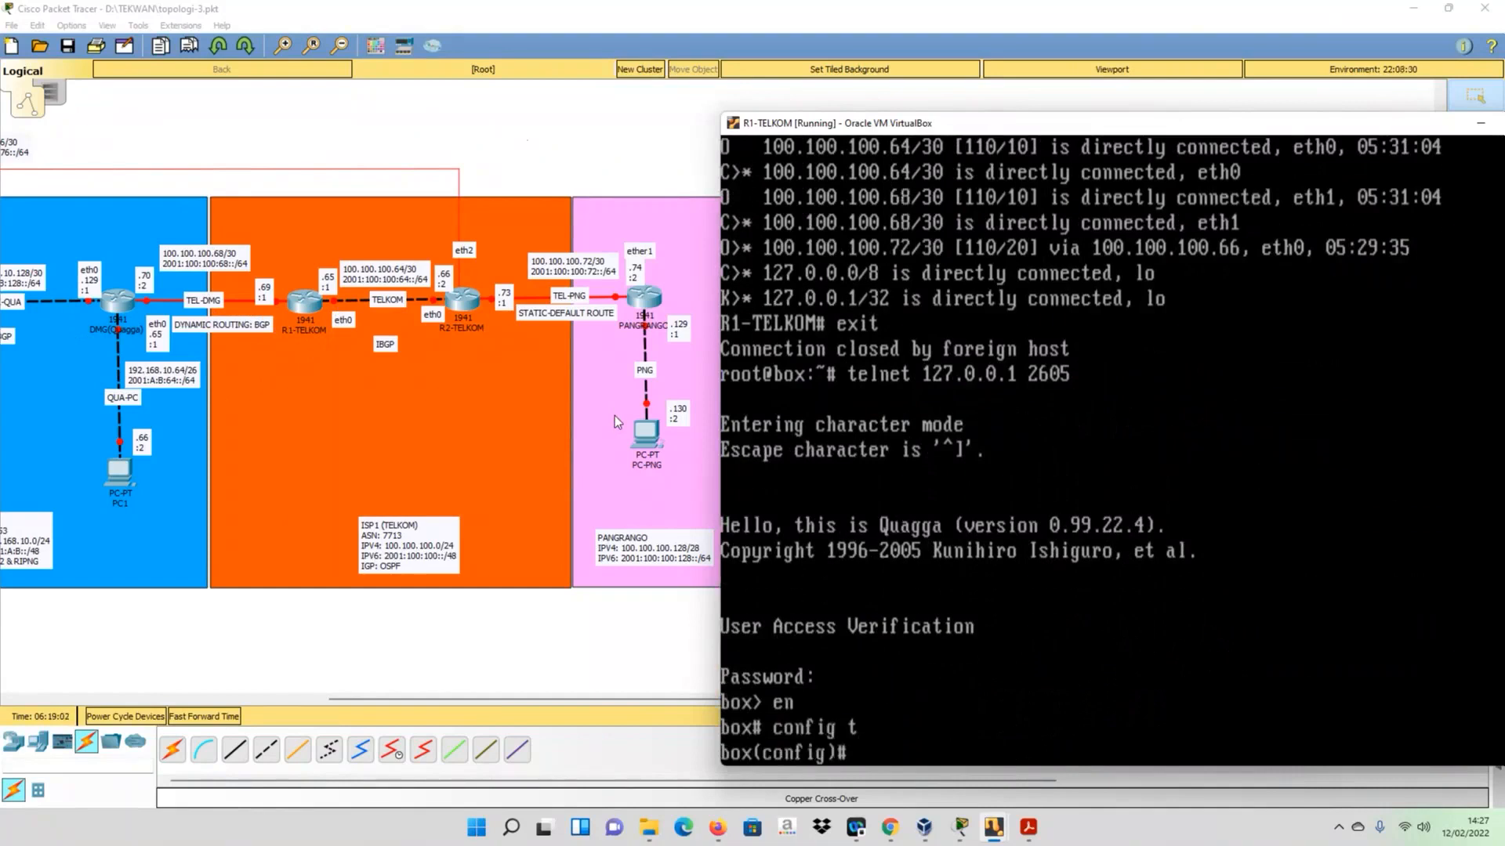
type("host")
key("Tab")
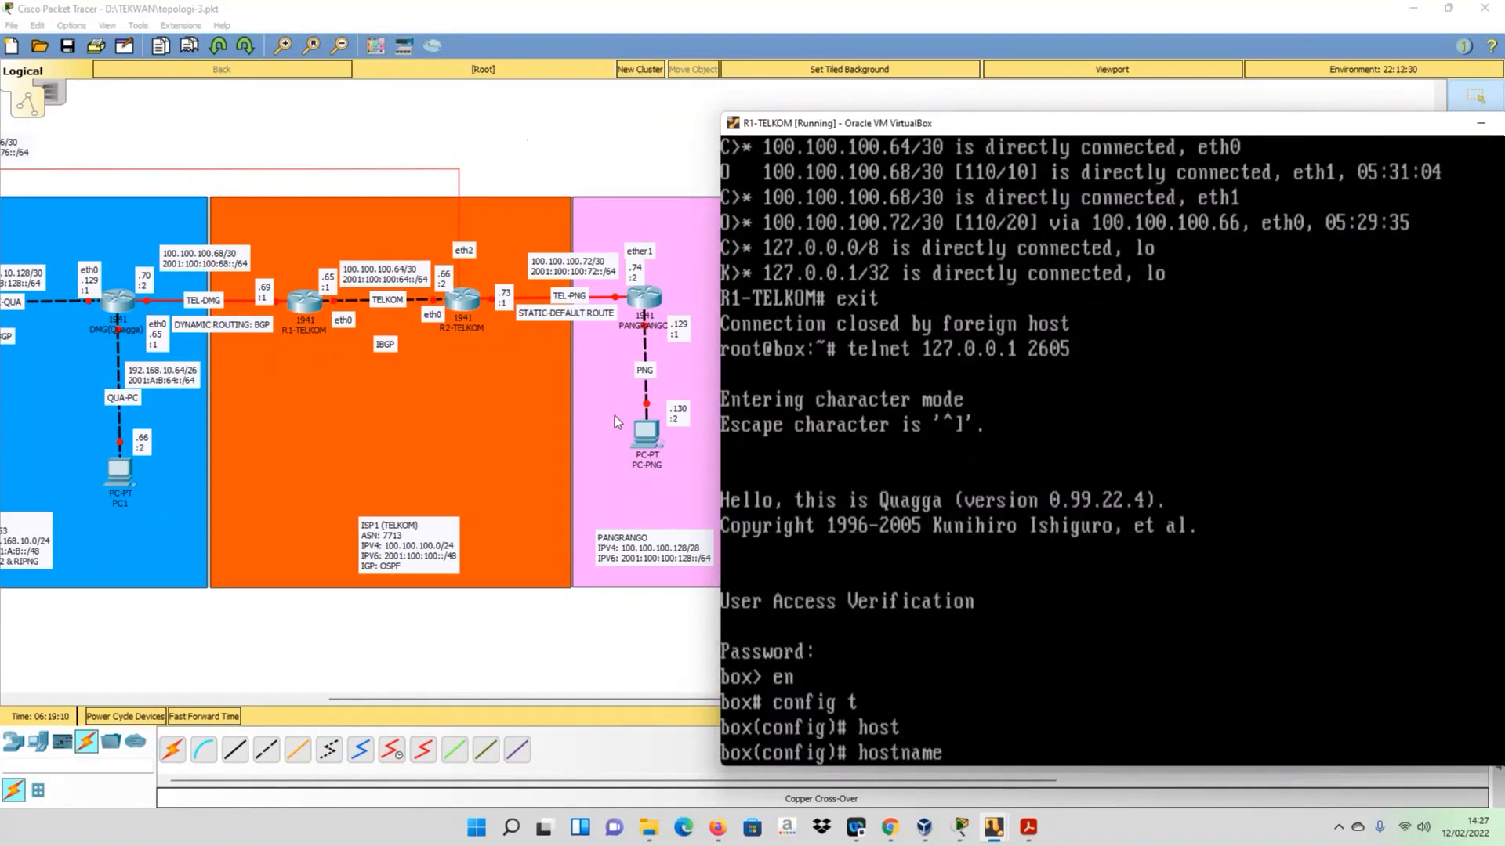
type("BGP-R1-TELKOM")
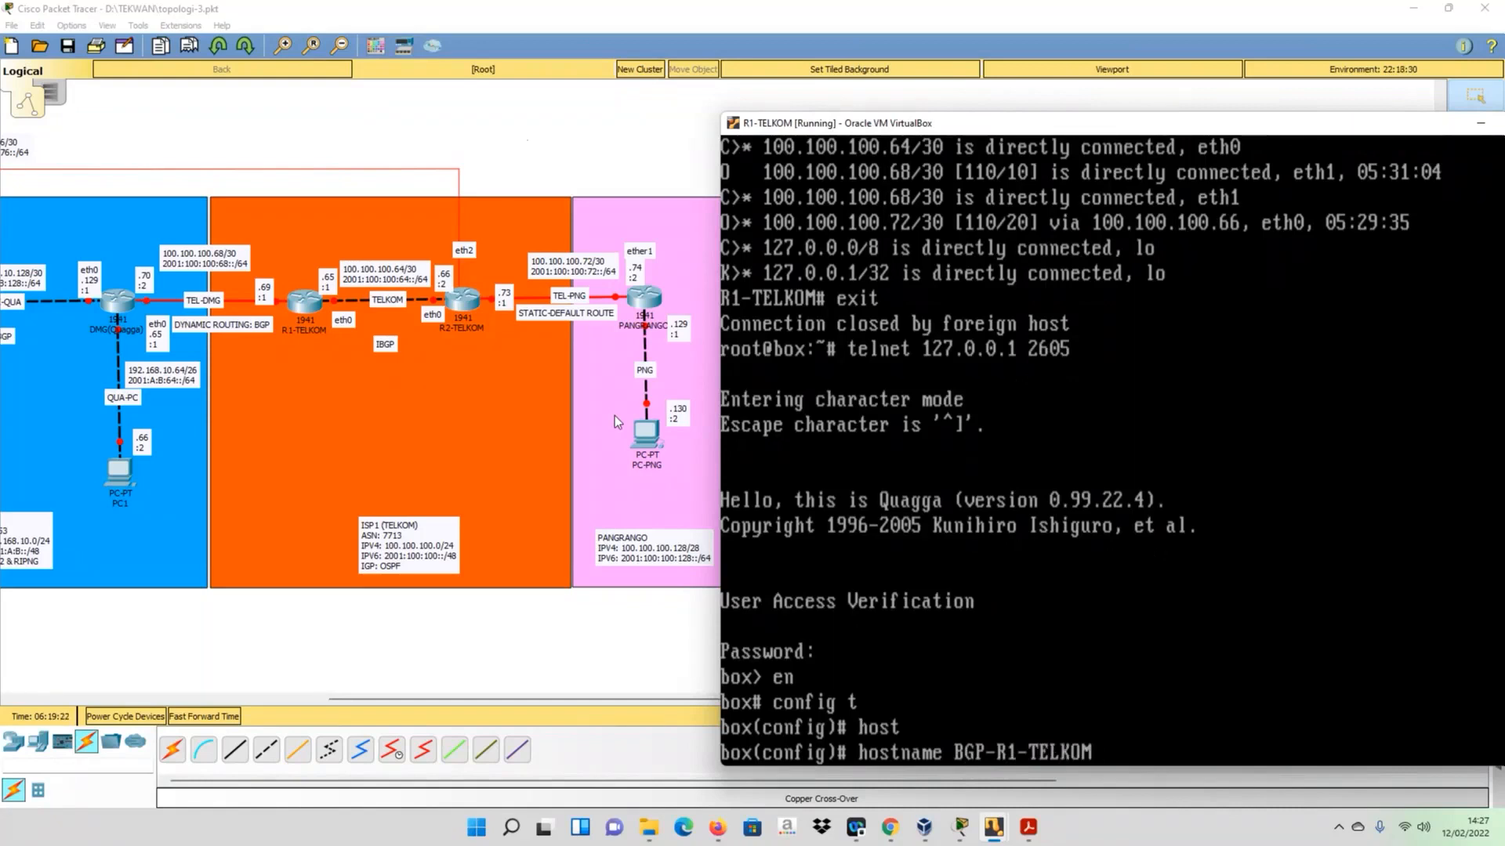
key("Return")
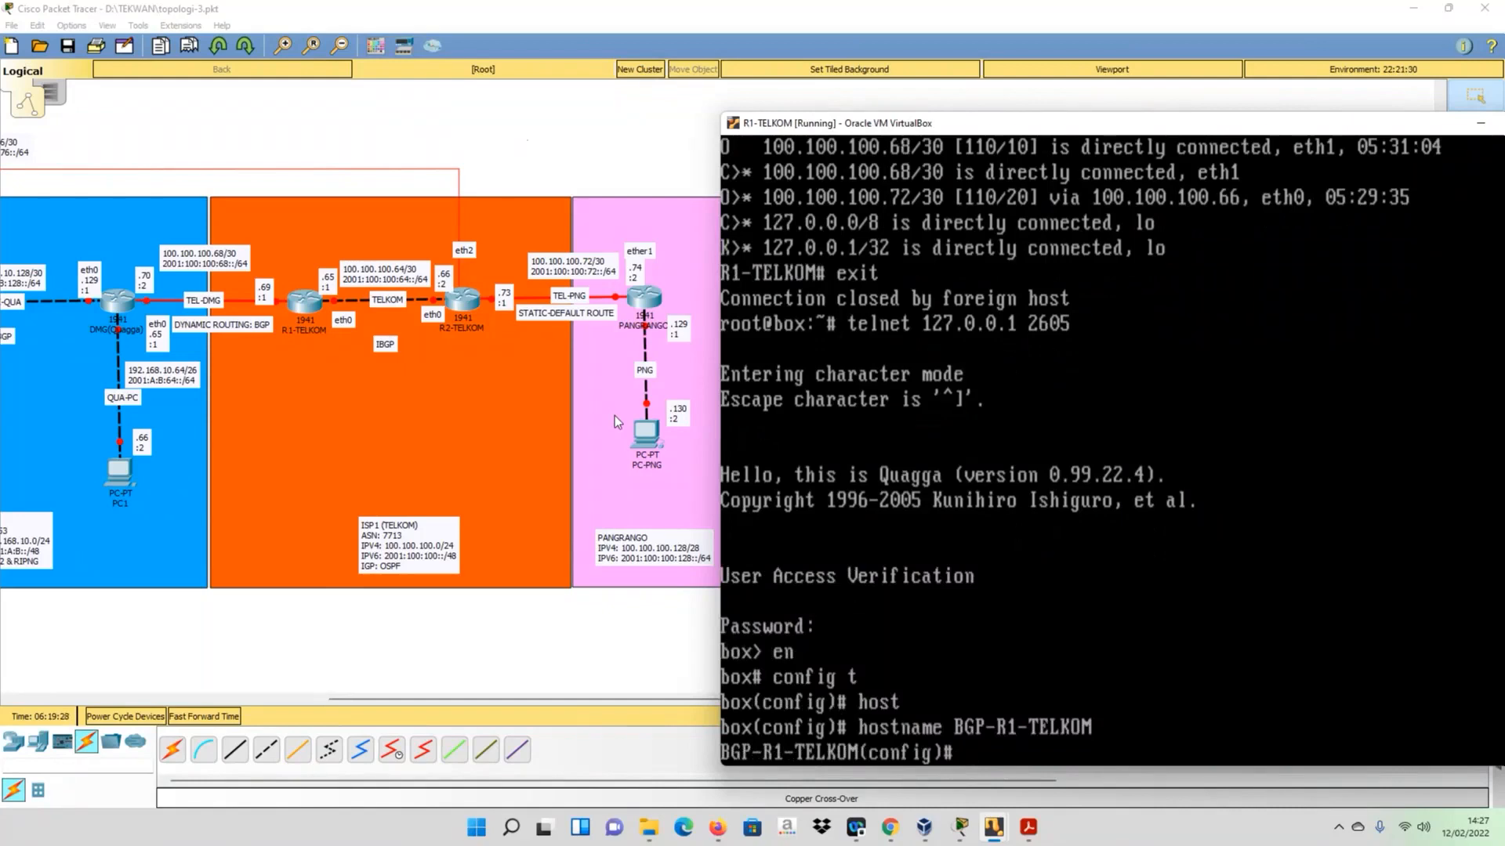
- Start the BGP routing process for R1-TELKOM with AS number 7713
type("router bgp")
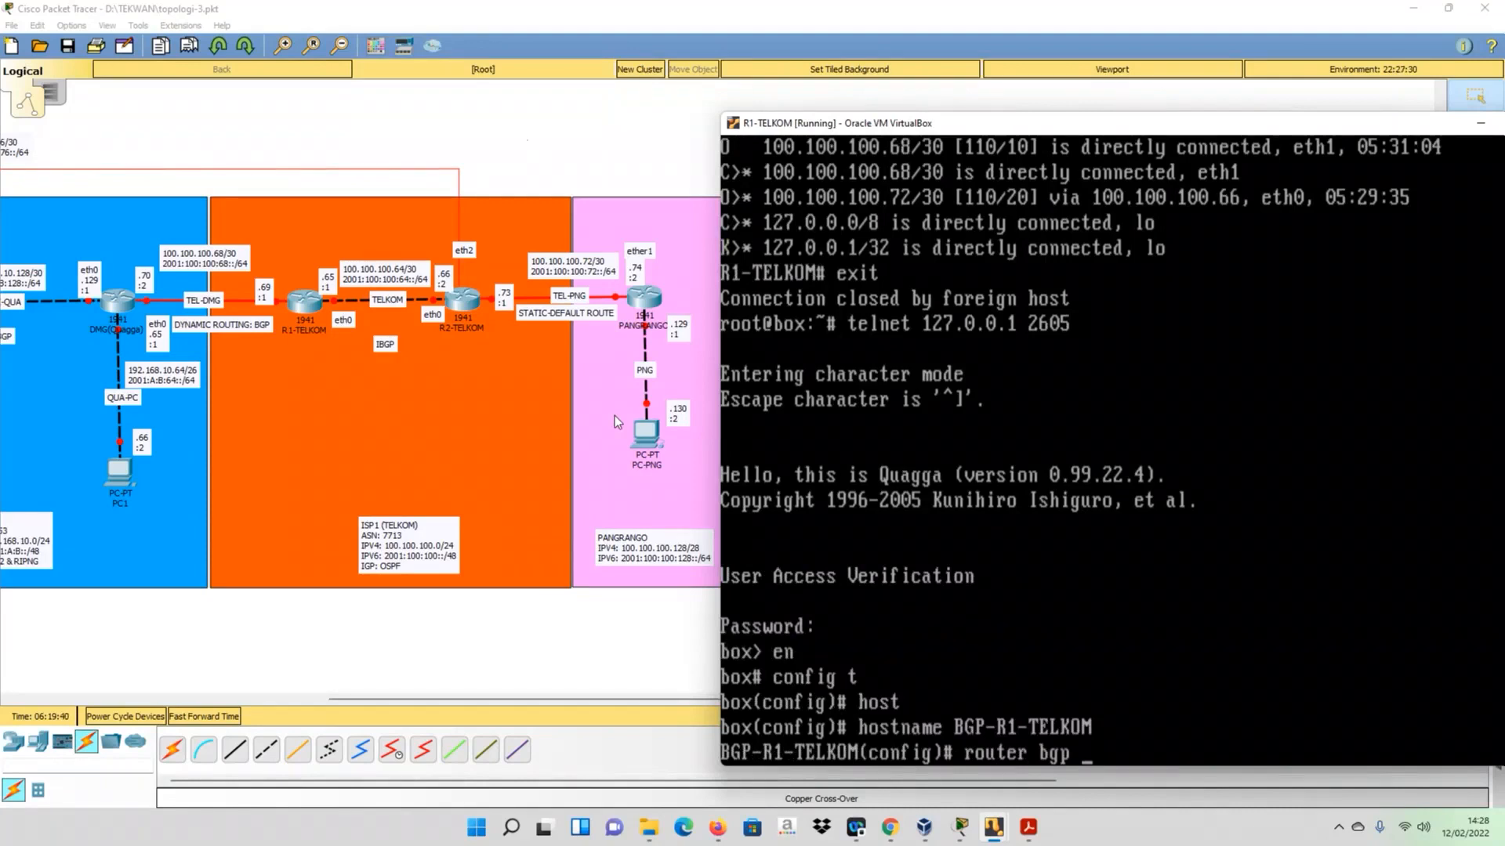
type("7713")
key("Return")
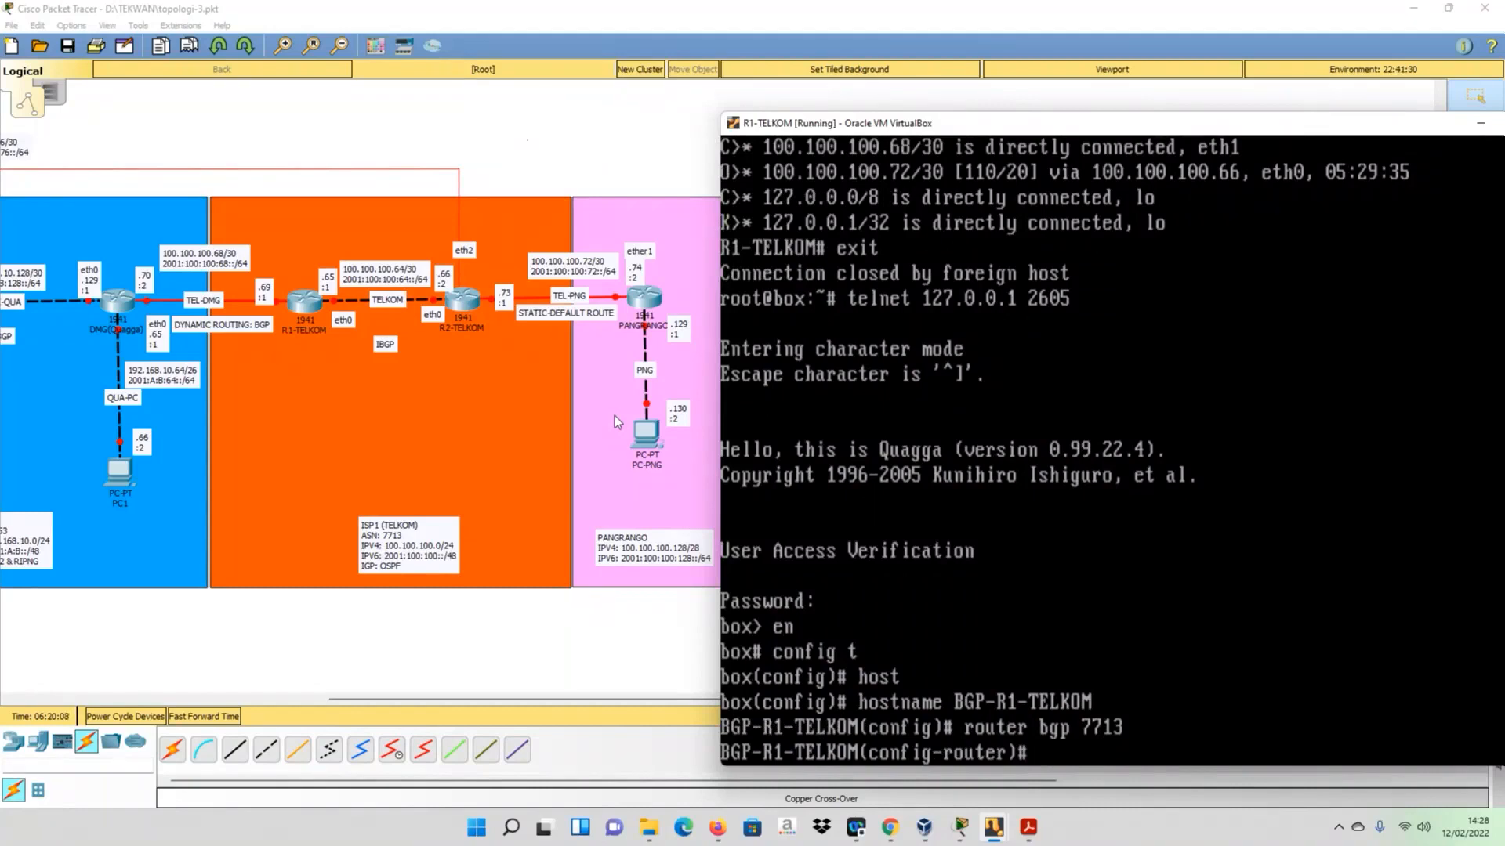
type("pee")
key("Tab")
type("r")
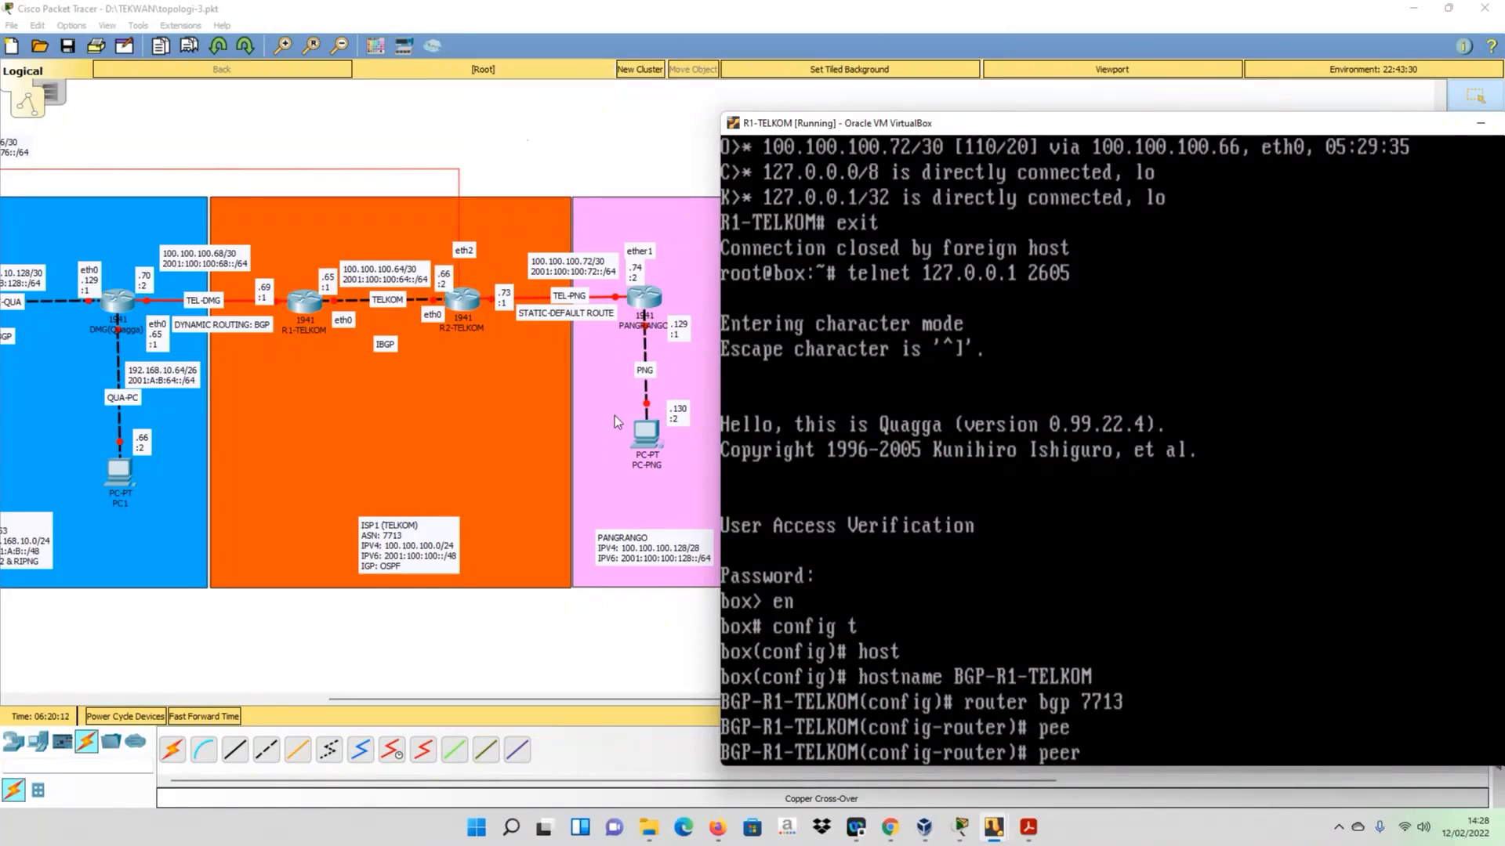
key("Tab")
key("BackSpace")
key("BackSpace")
key("BackSpace")
key("BackSpace")
- Define the IPv4 BGP neighbor 100.100.100.70 with remote-as 17553, checking the IPB AS number in the topology diagram
type("neig")
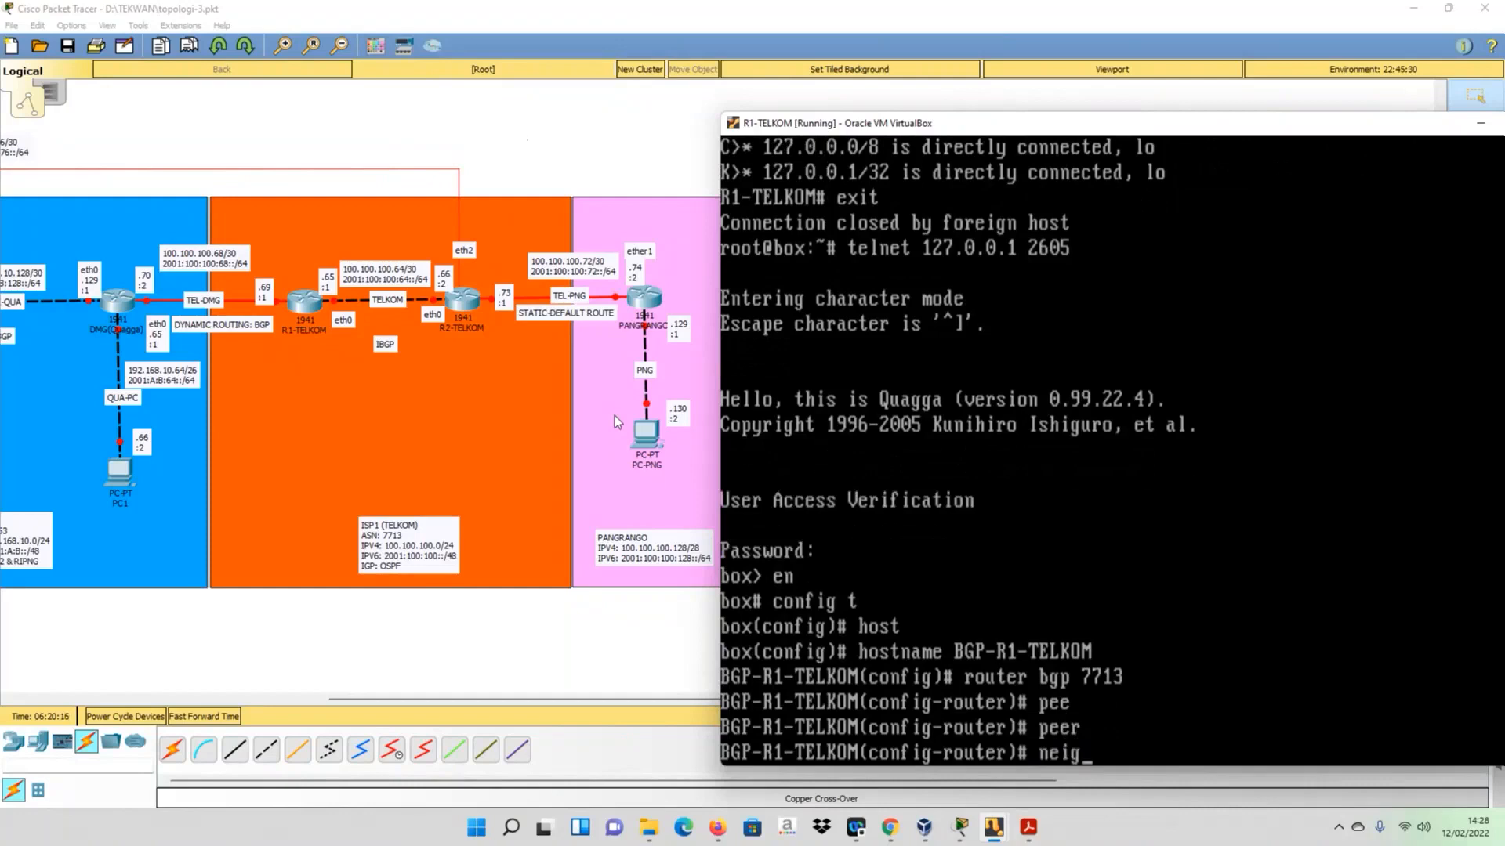
type("hb")
key("Tab")
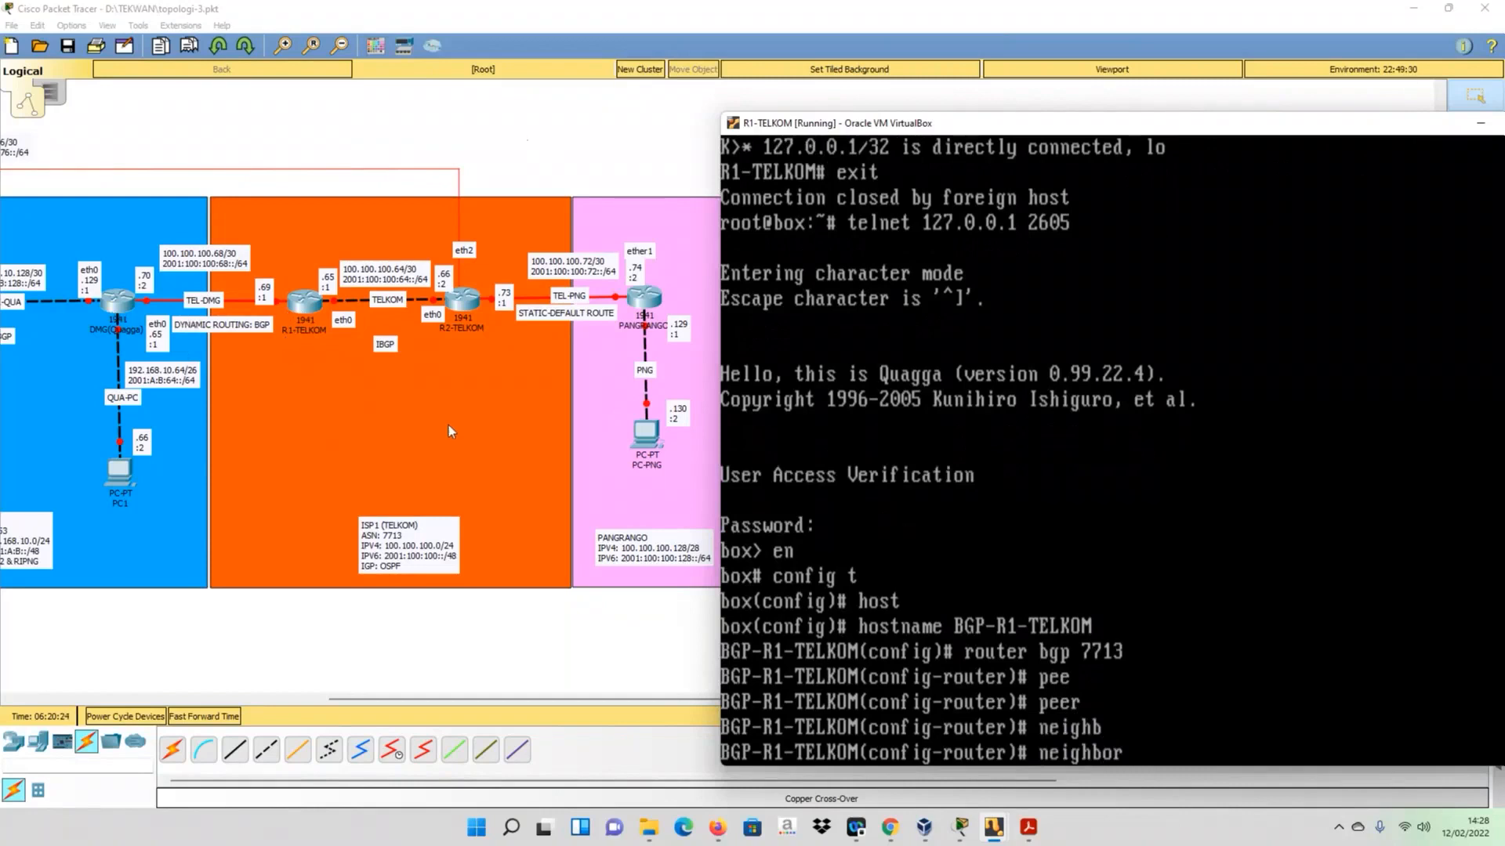
type("100.100.100")
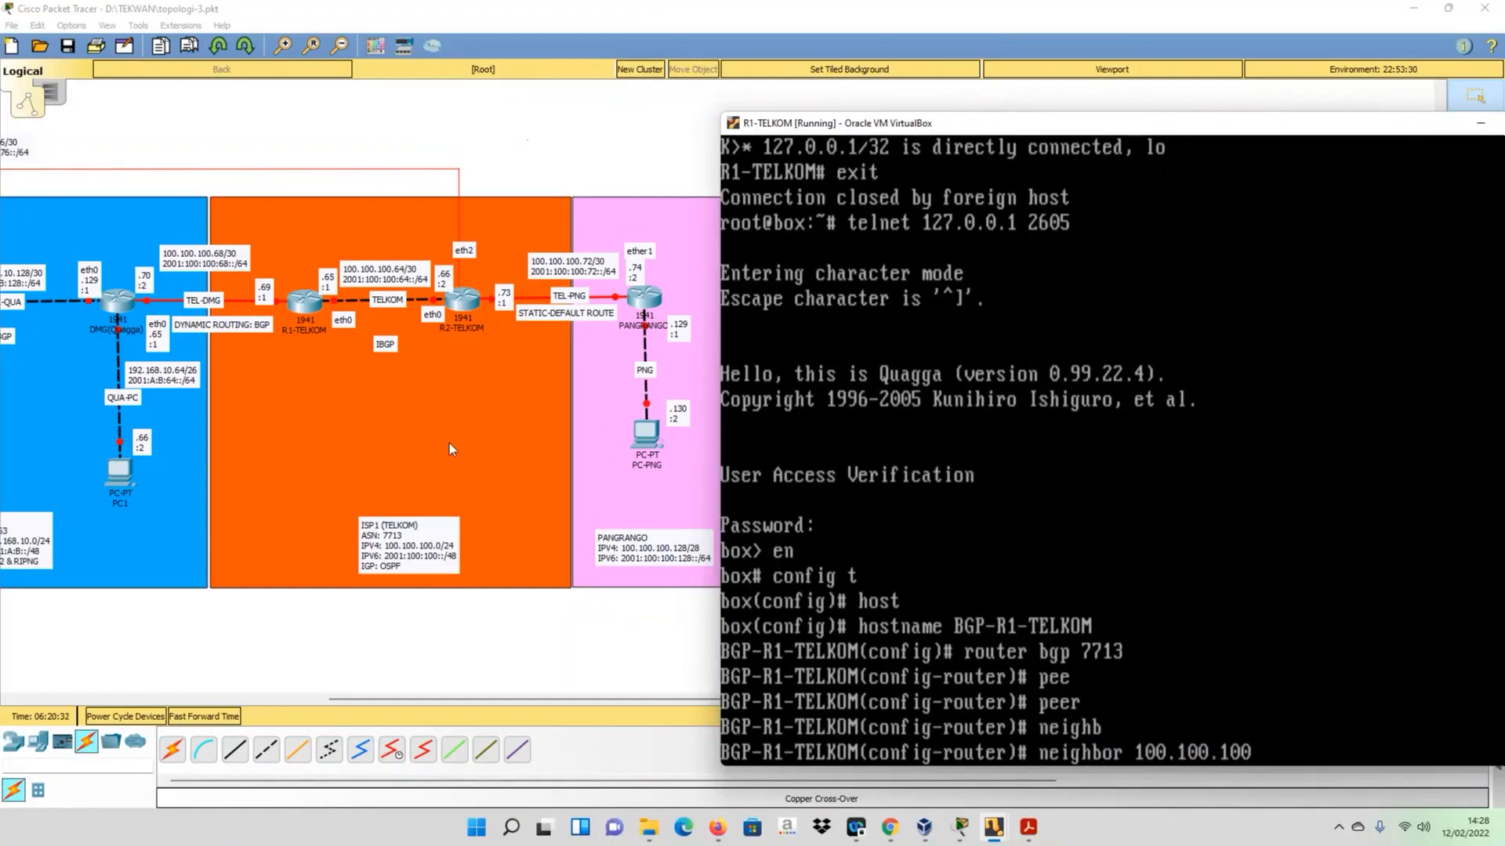
type(".70 remote-as")
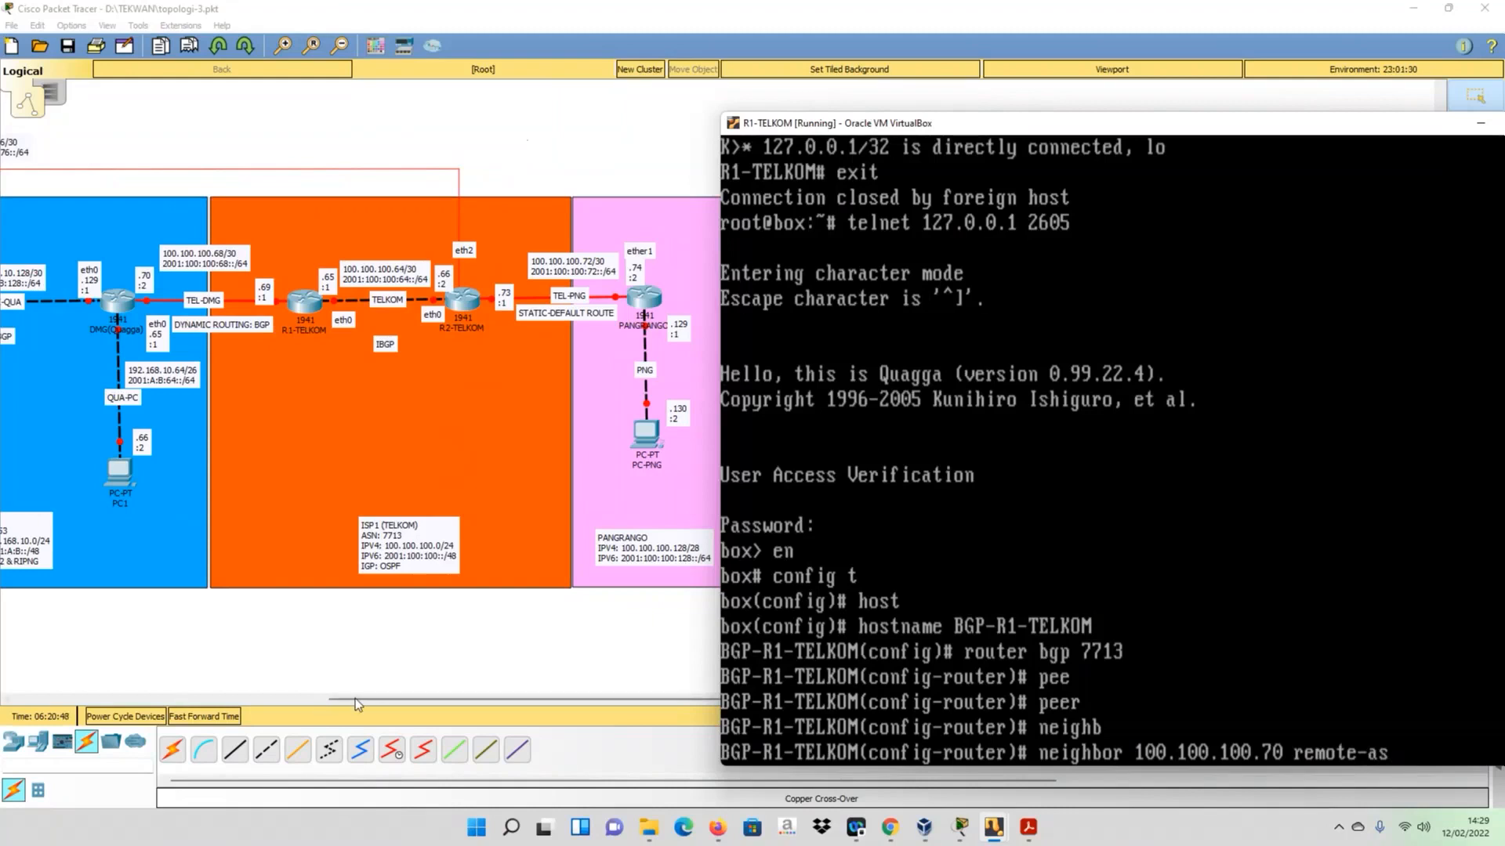
left_click_drag(359, 701, 307, 698)
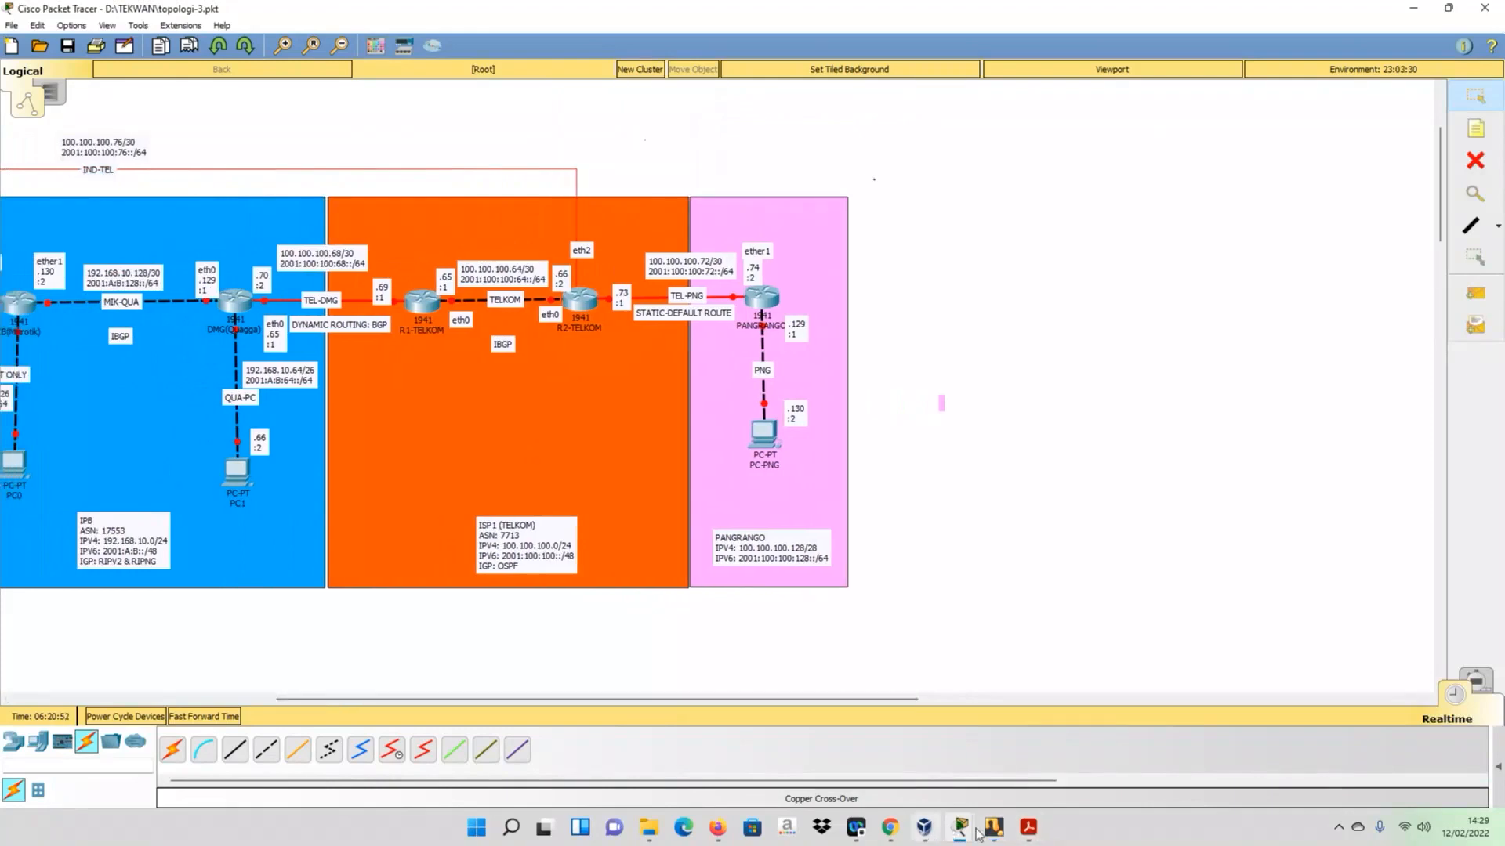
mouse_move(990, 829)
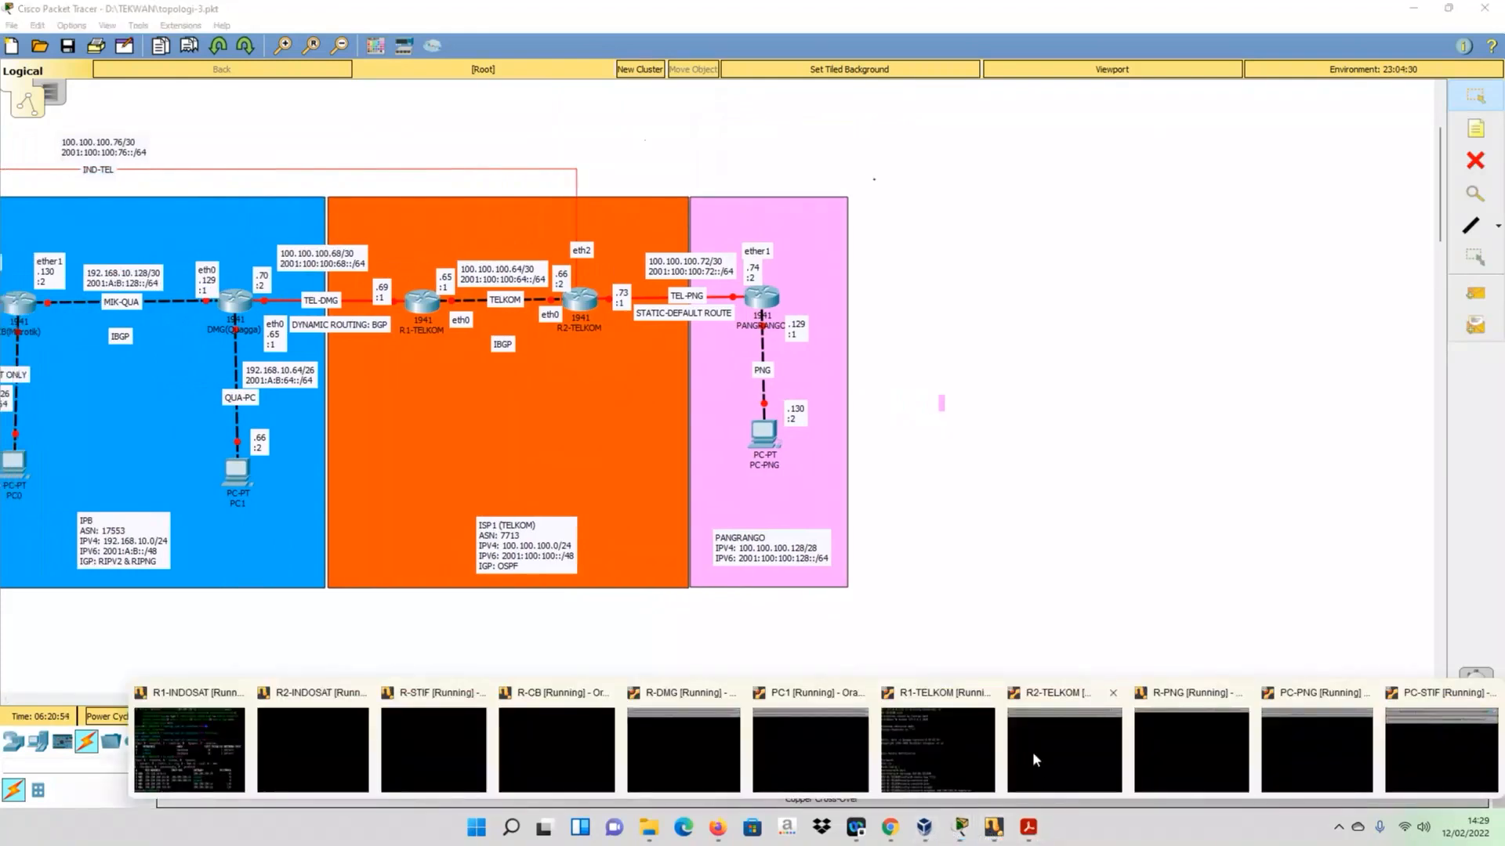
left_click(933, 741)
type("1")
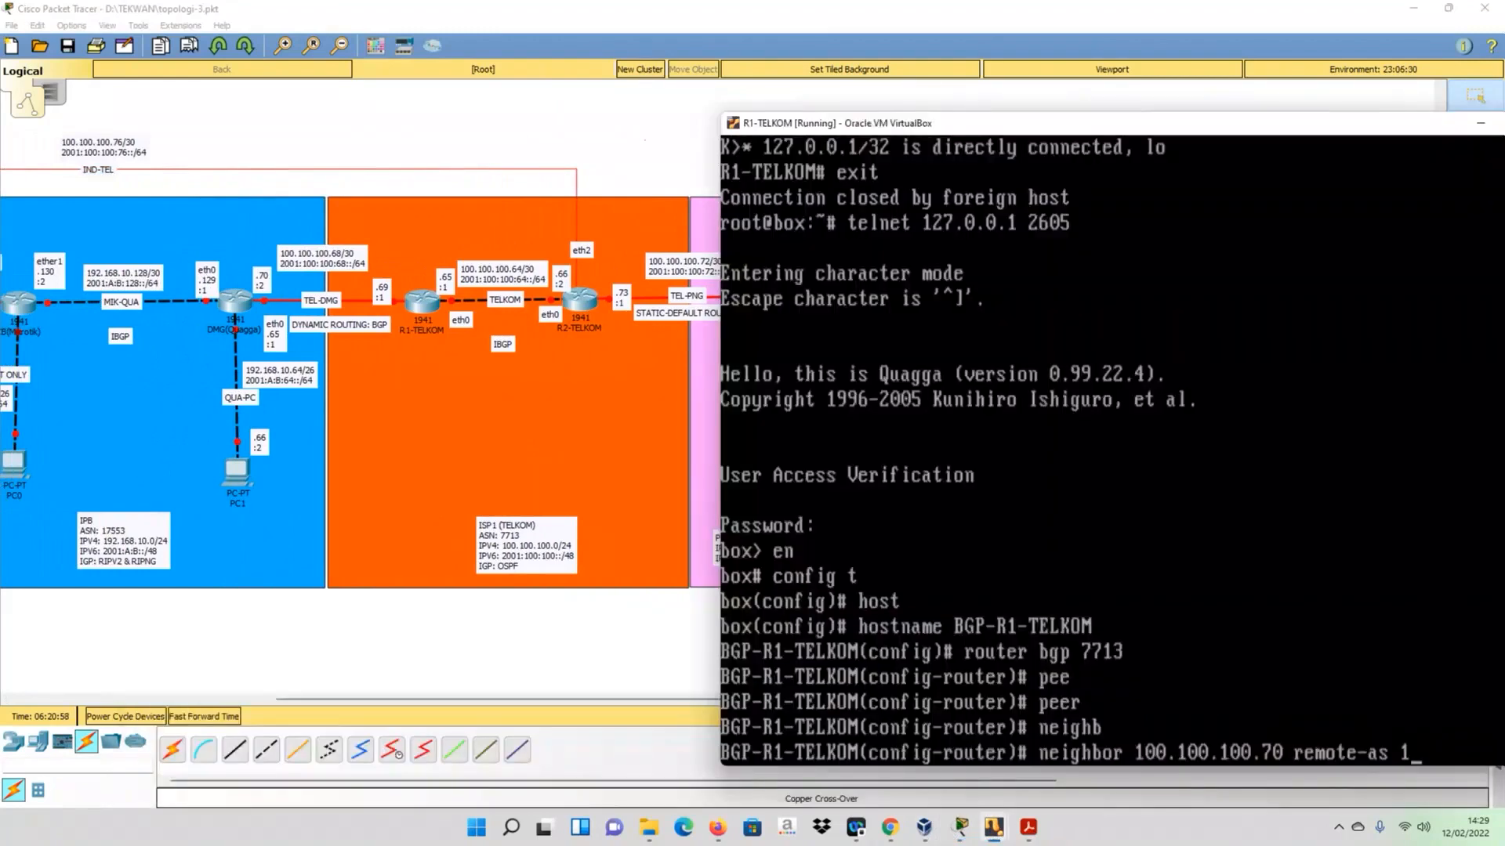
type("7553")
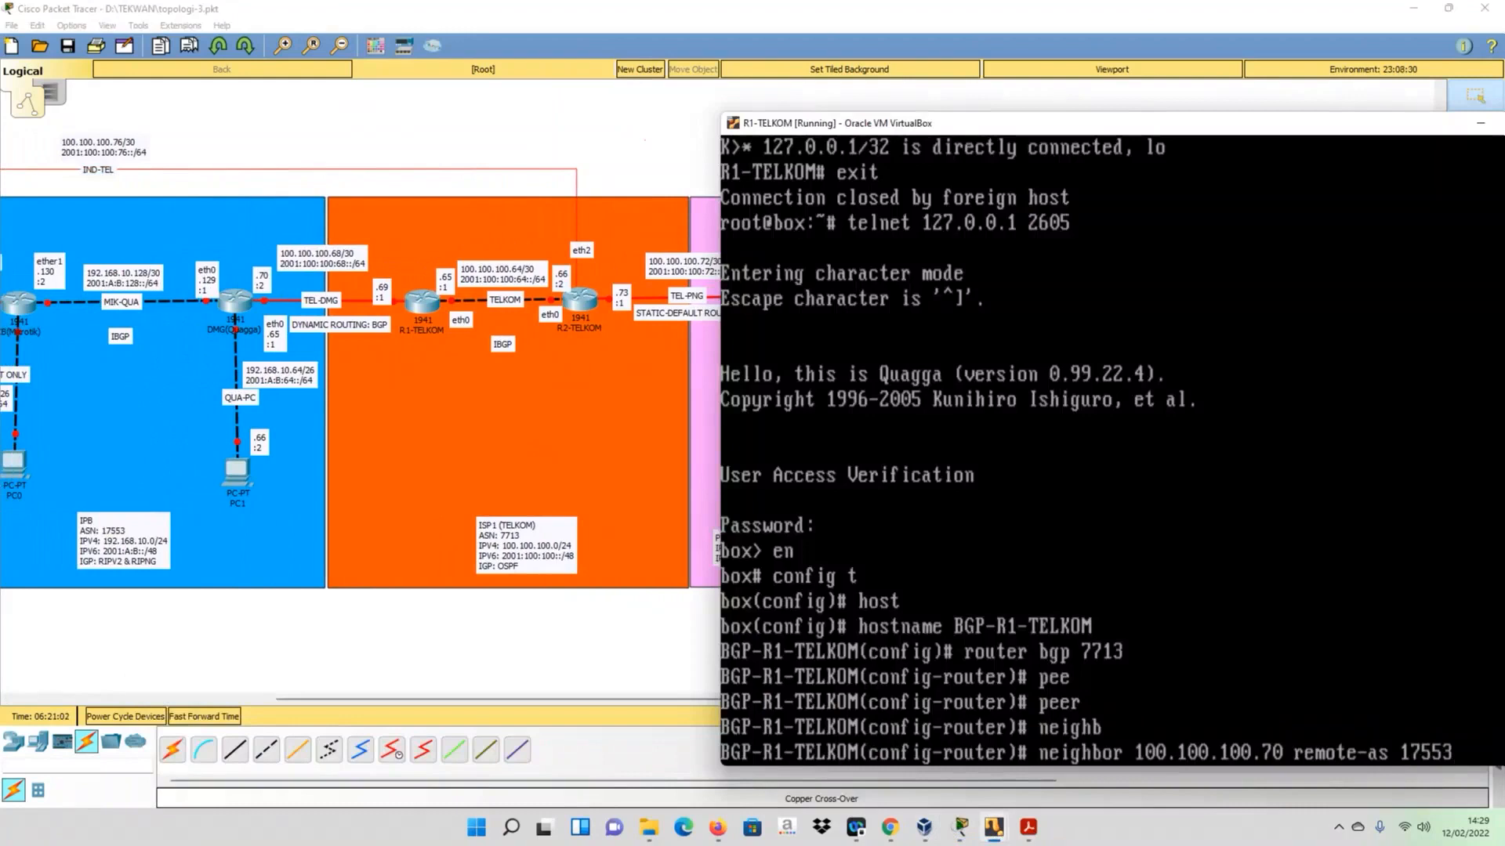
key("Return")
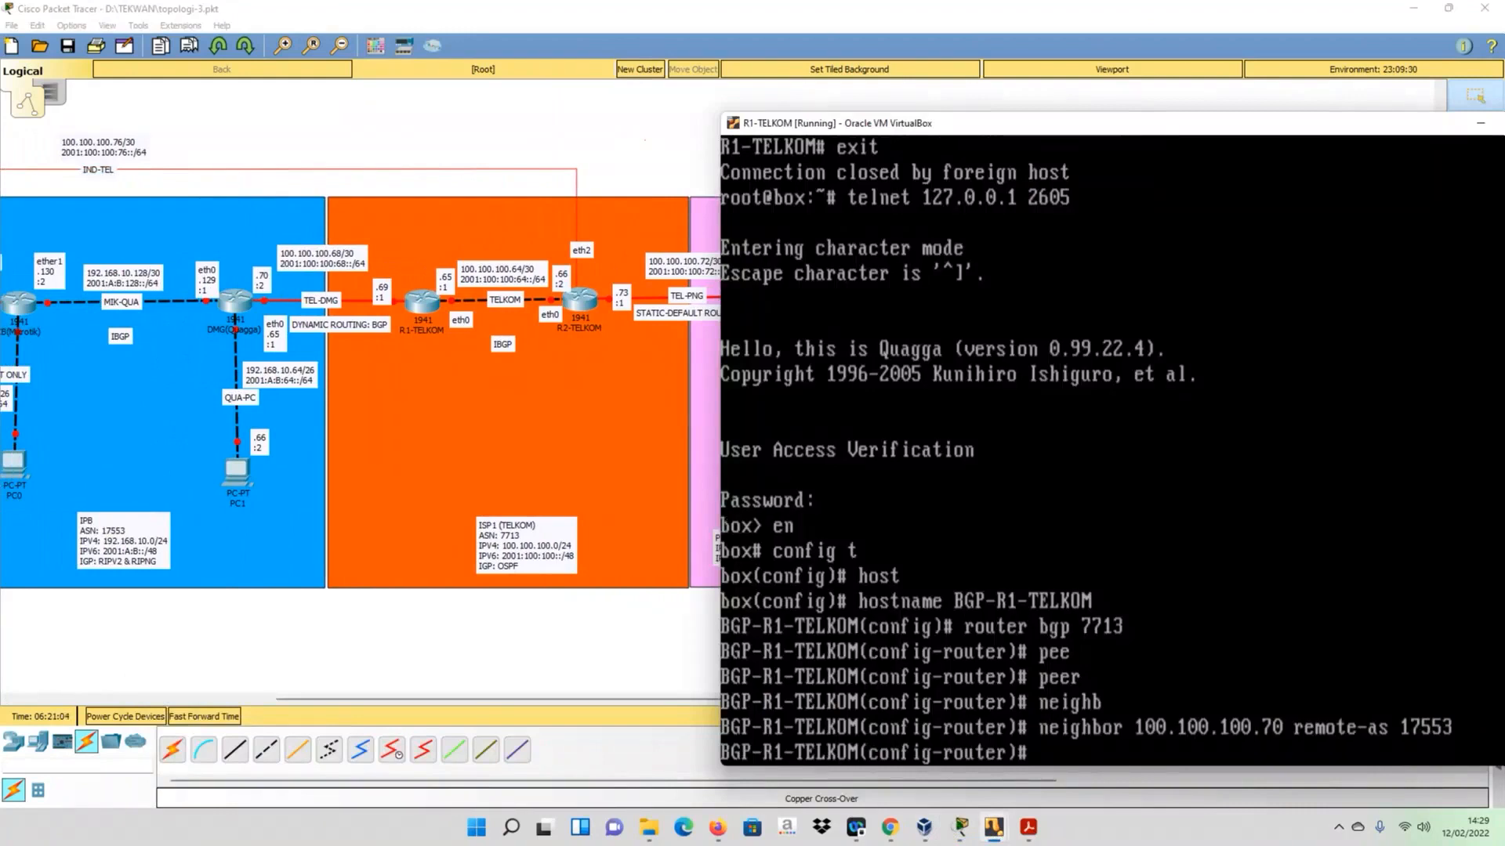
- Define the IPv6 BGP neighbor 2001:100:100:68::2 with remote-as 17553
type("neigh")
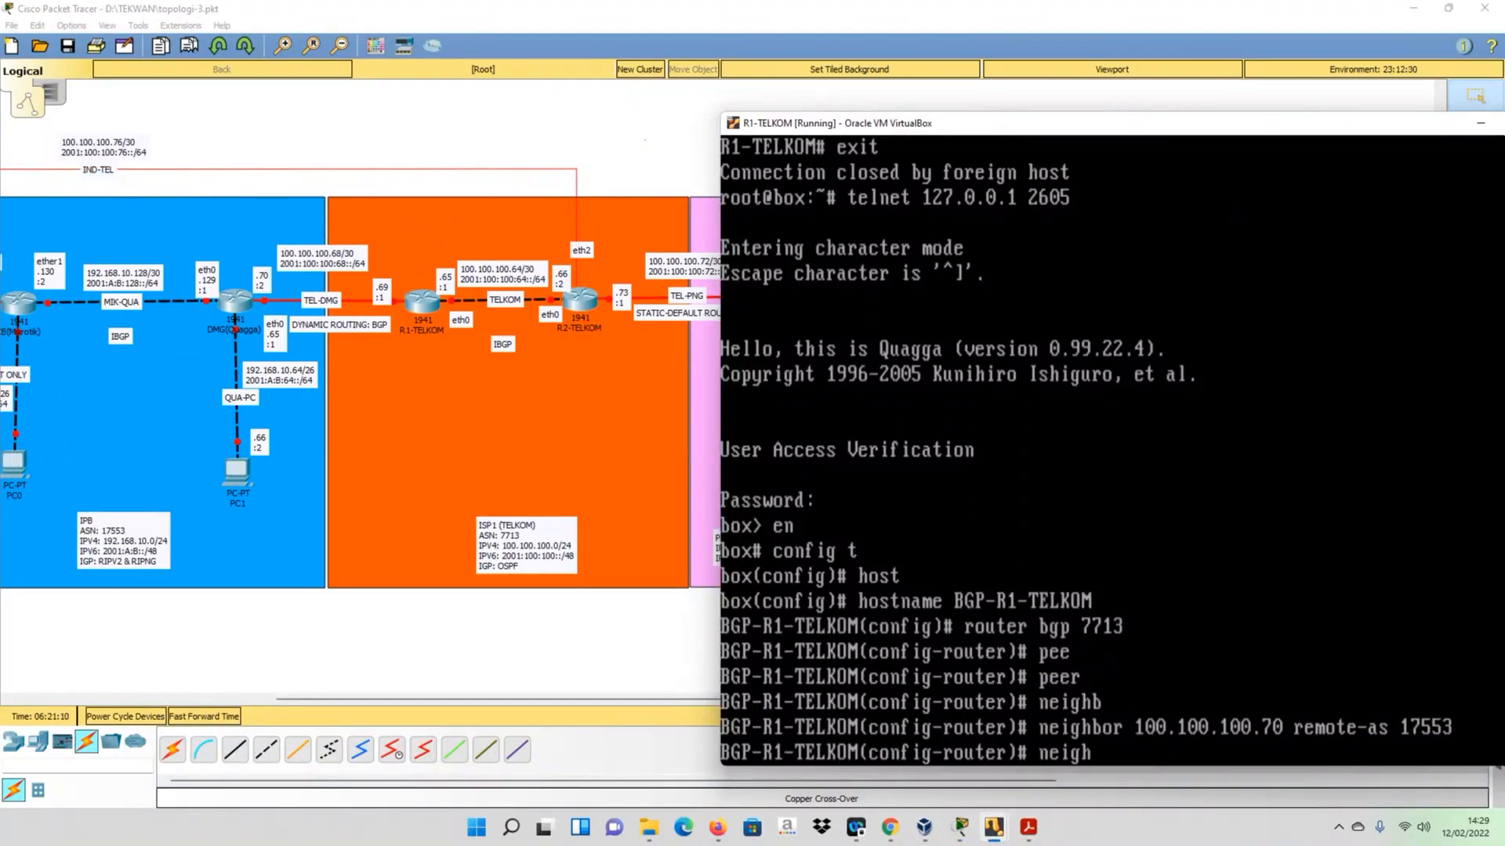
type("bor 2001:100")
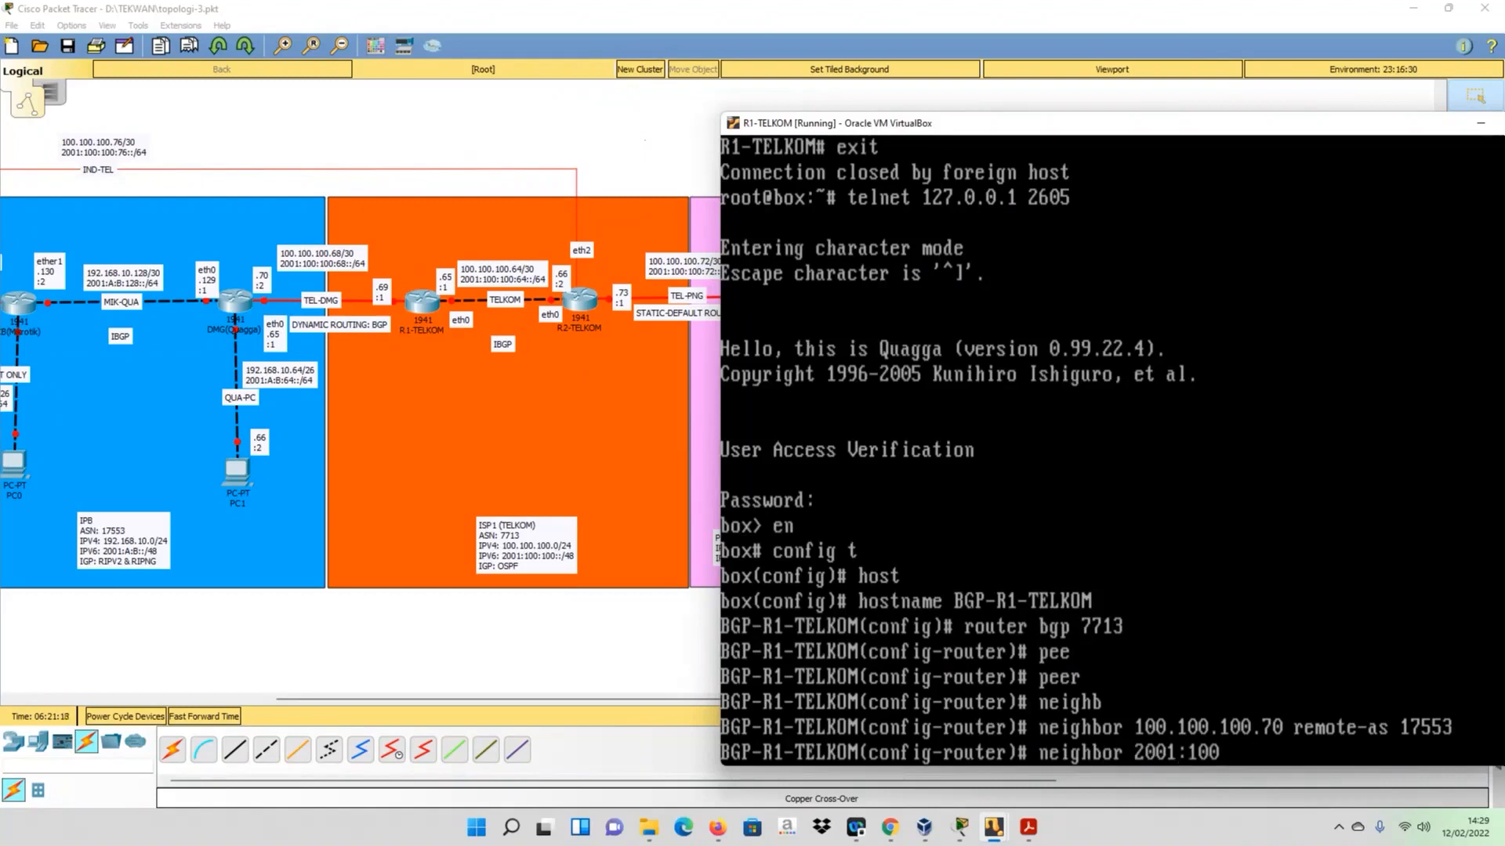
type(":100:68::2 remote")
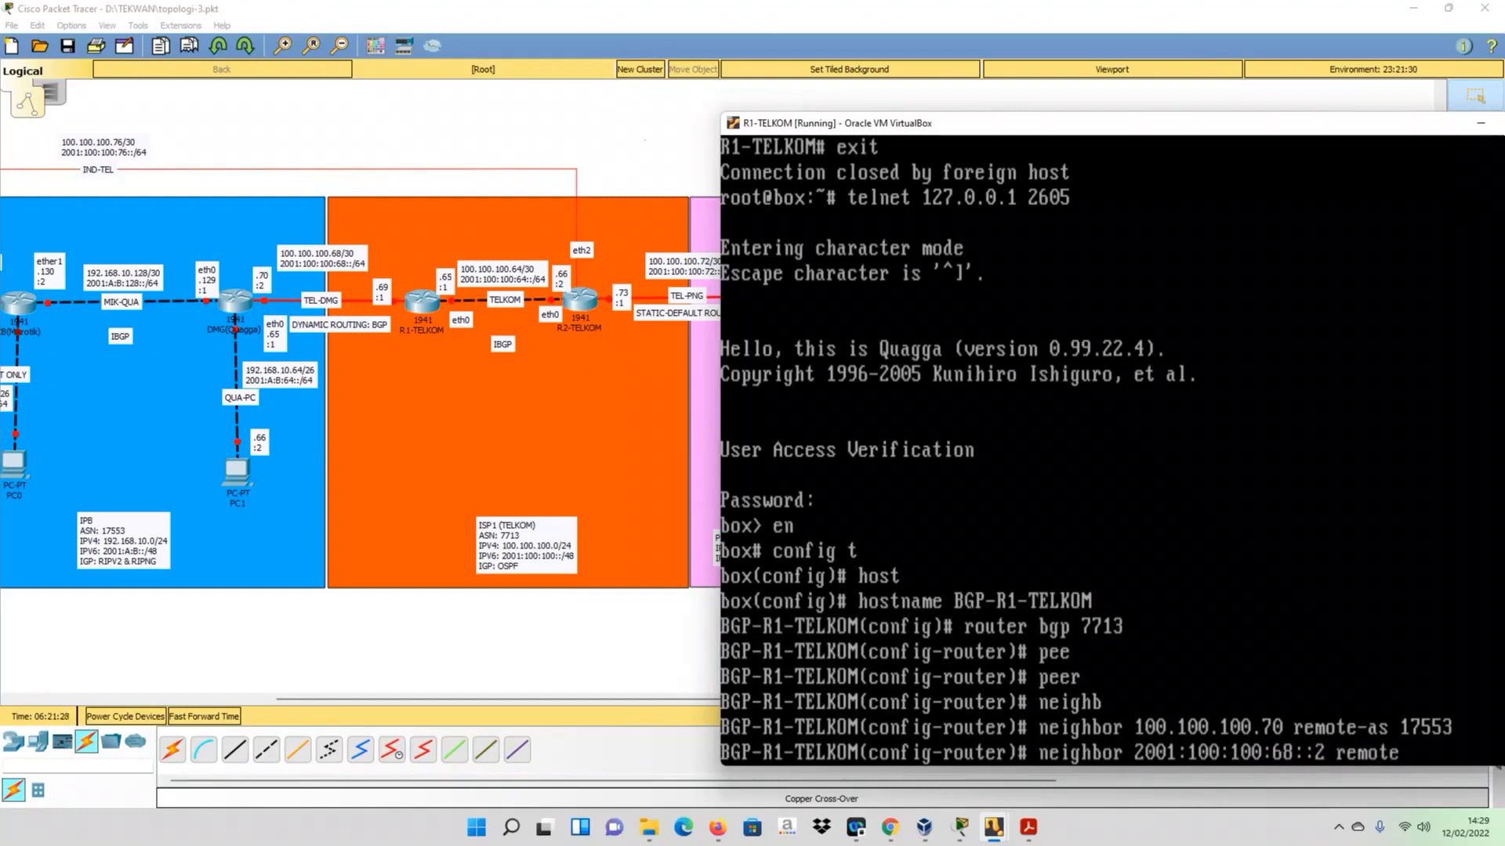
type("-as 17553")
key("Return")
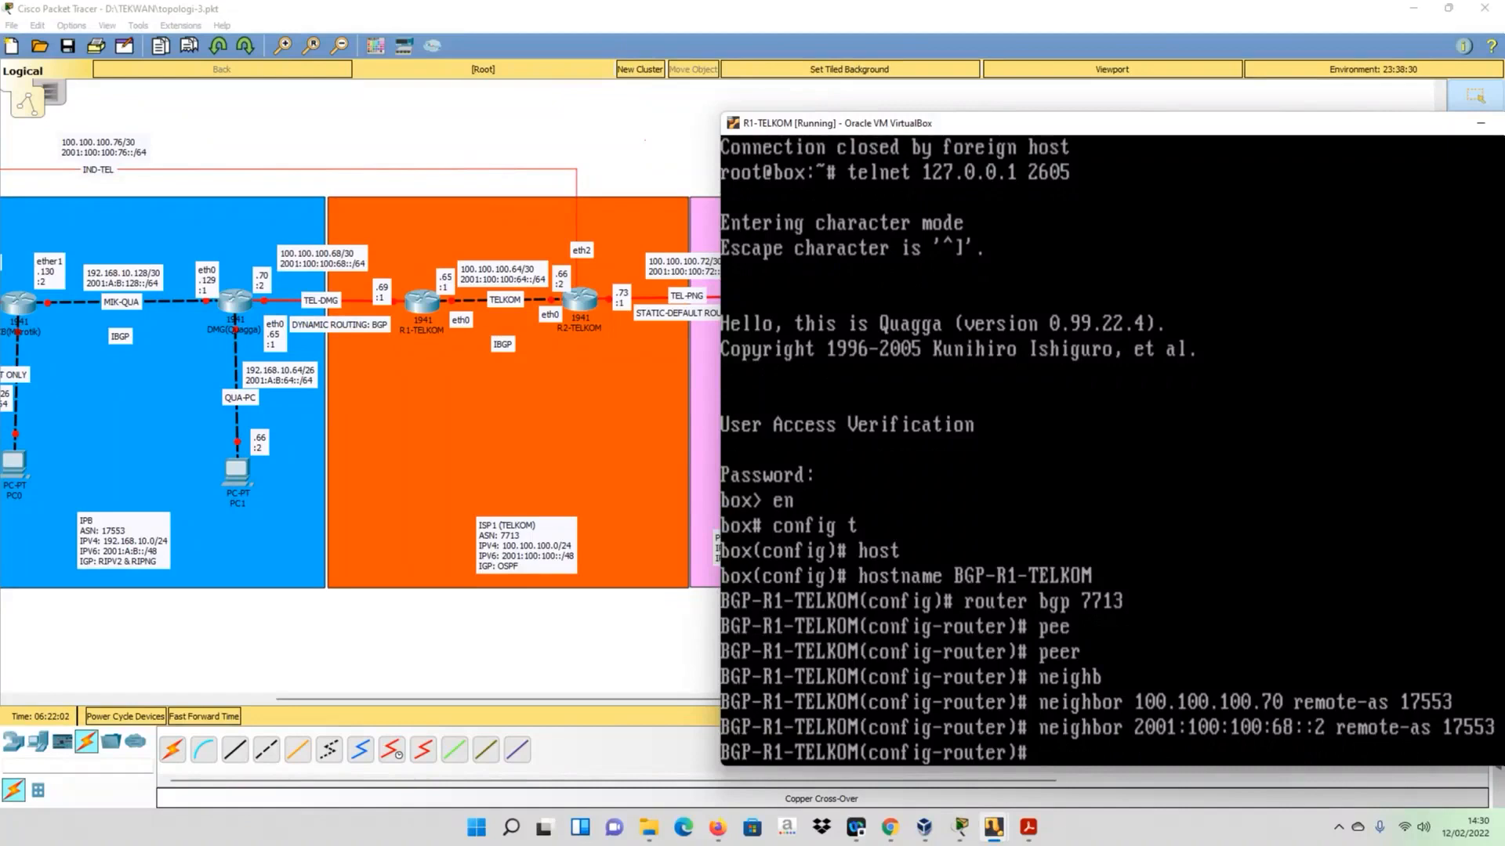
- Enter the IPv6 address family of the BGP process with address-family ipv6
type("add")
key("Tab")
type("i")
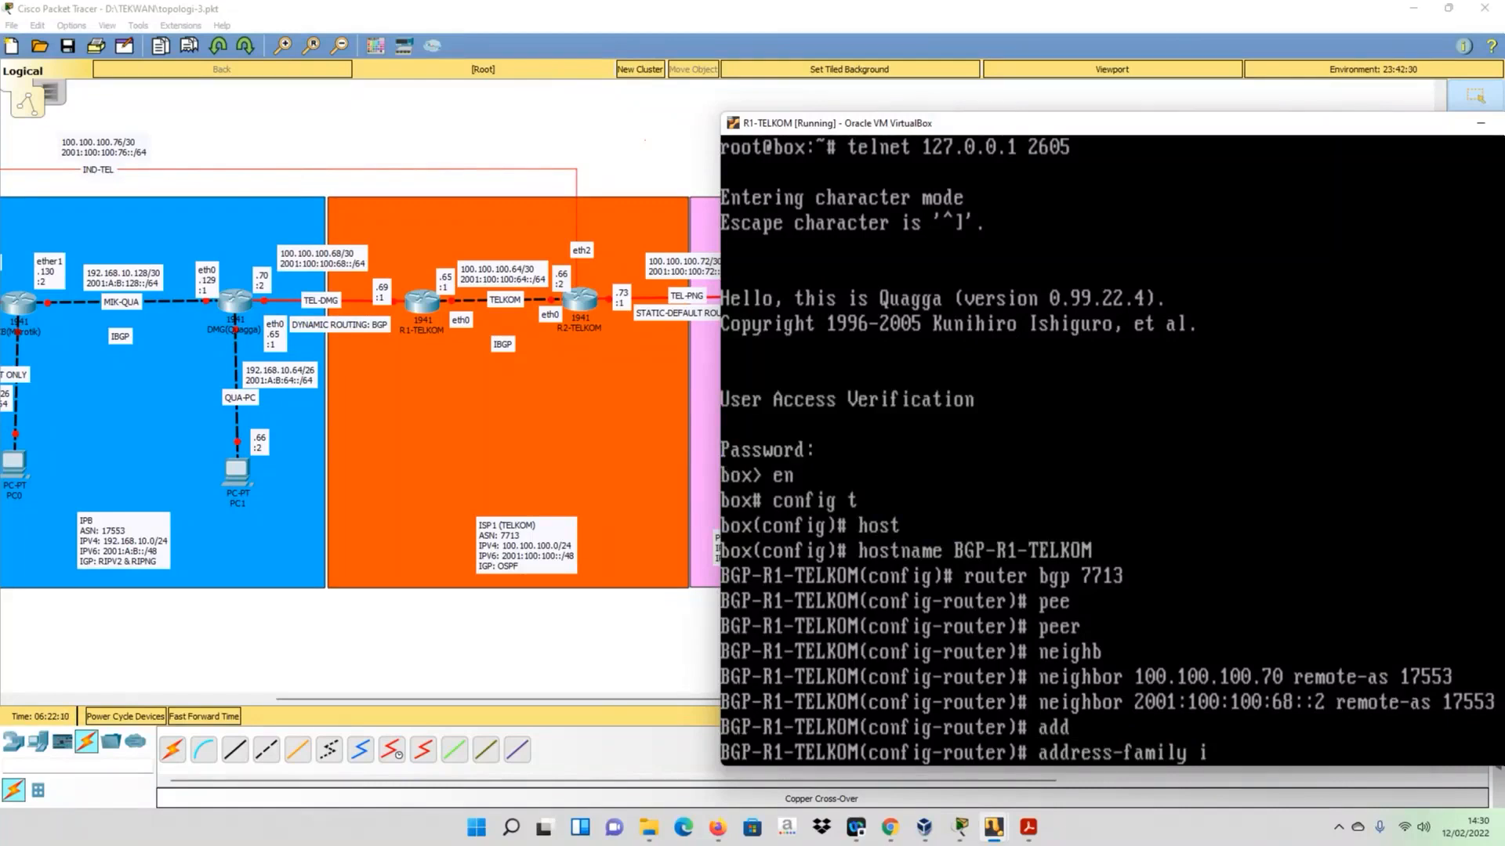
type("pv6")
key("Return")
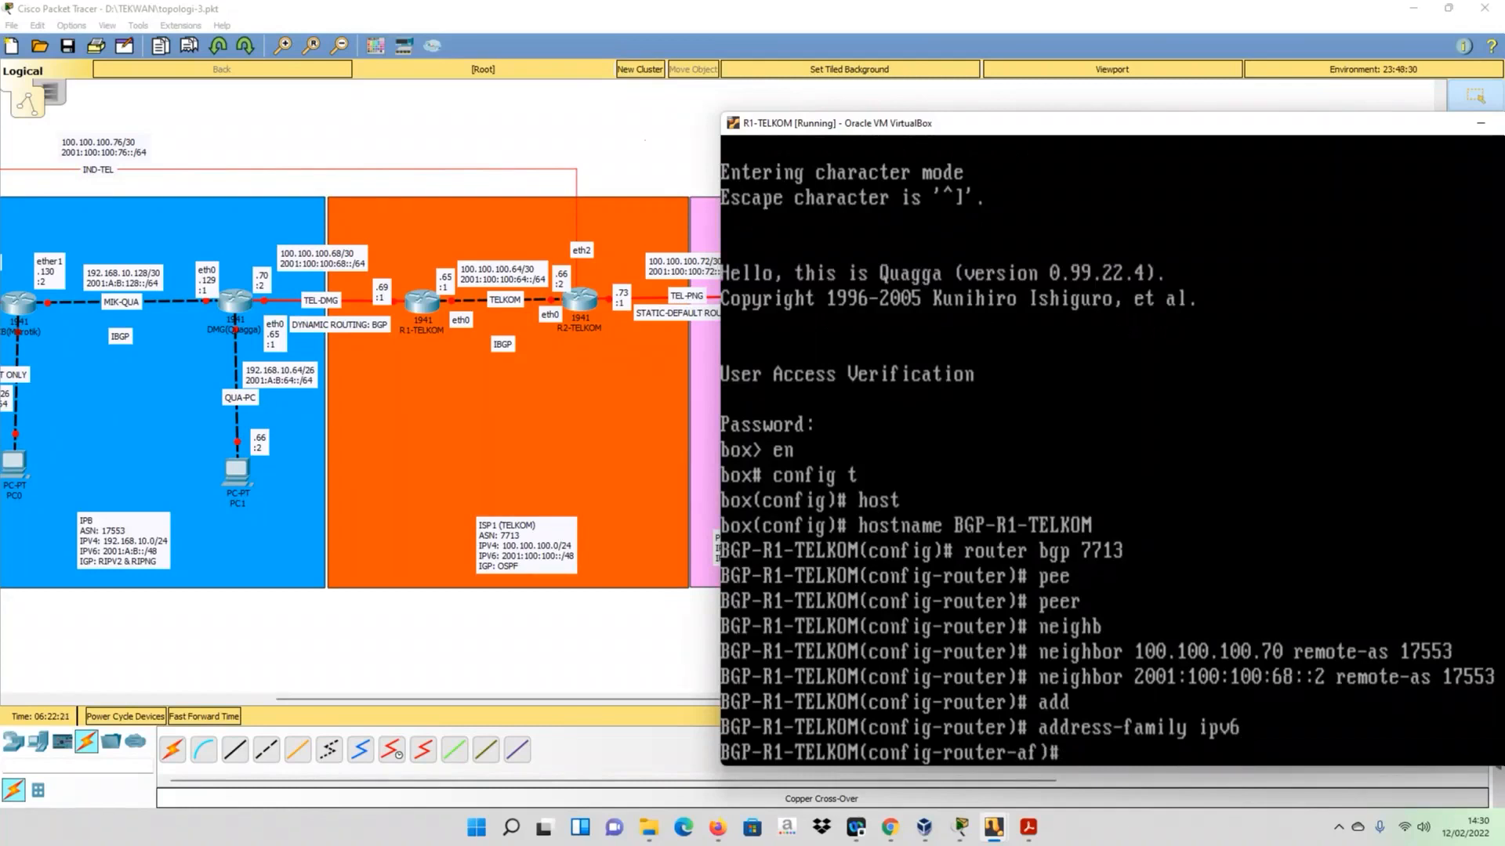
- Activate neighbor 2001:100:100:68::2 in the IPv6 address family
key("Up")
key("Up")
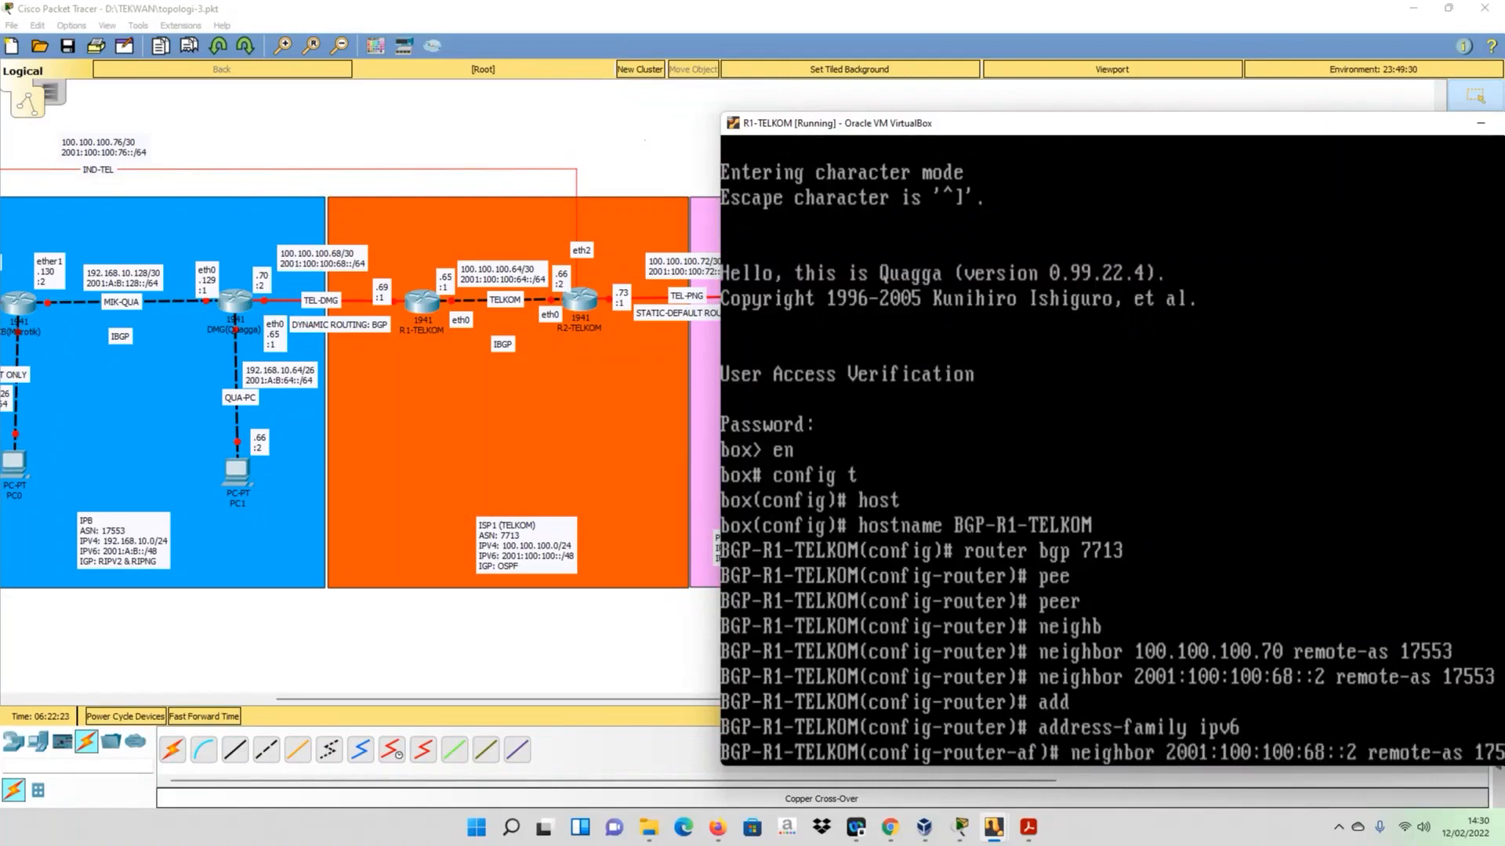
key("BackSpace")
key("BackSpace")
key("BackSpace")
key("BackSpace")
key("BackSpace")
key("BackSpace")
key("BackSpace")
key("BackSpace")
key("BackSpace")
key("BackSpace")
key("BackSpace")
key("BackSpace")
key("BackSpace")
key("BackSpace")
key("BackSpace")
key("BackSpace")
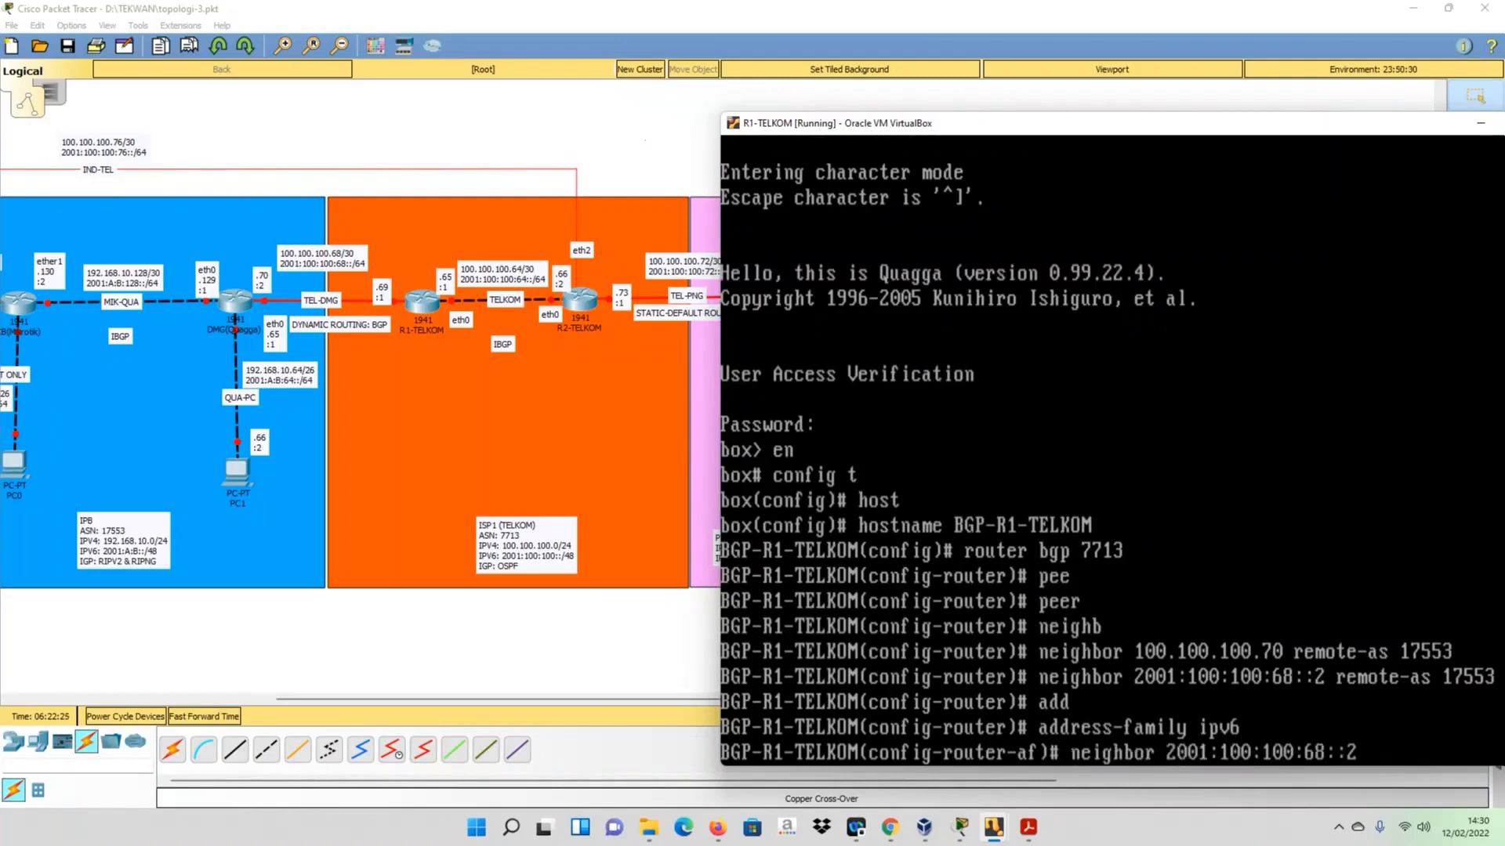
type("activate")
key("Return")
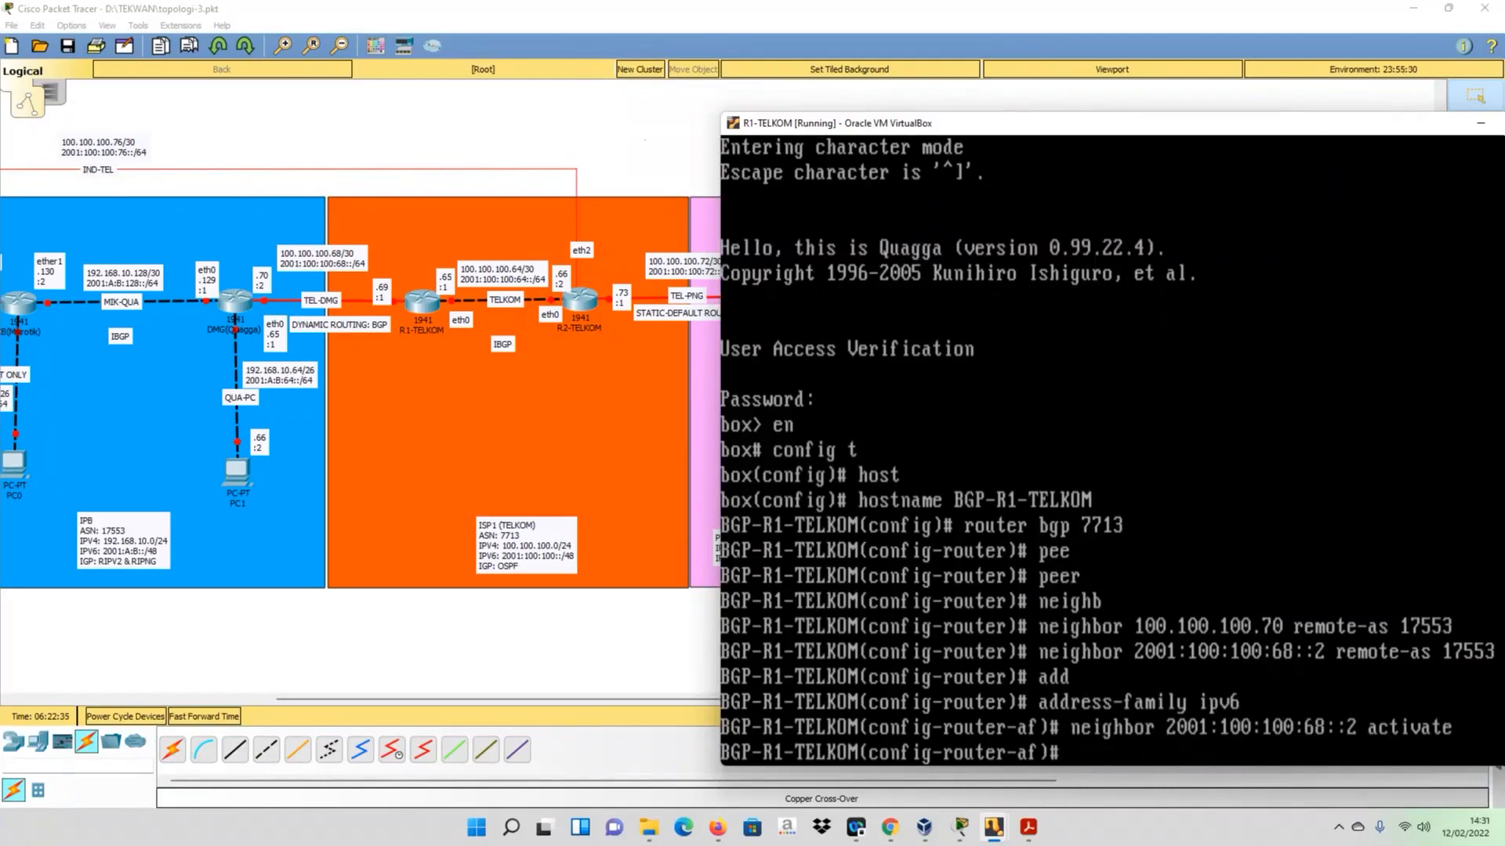
- Advertise the network 2001:100:100::/48 in the IPv6 address family
type("network")
type("2001")
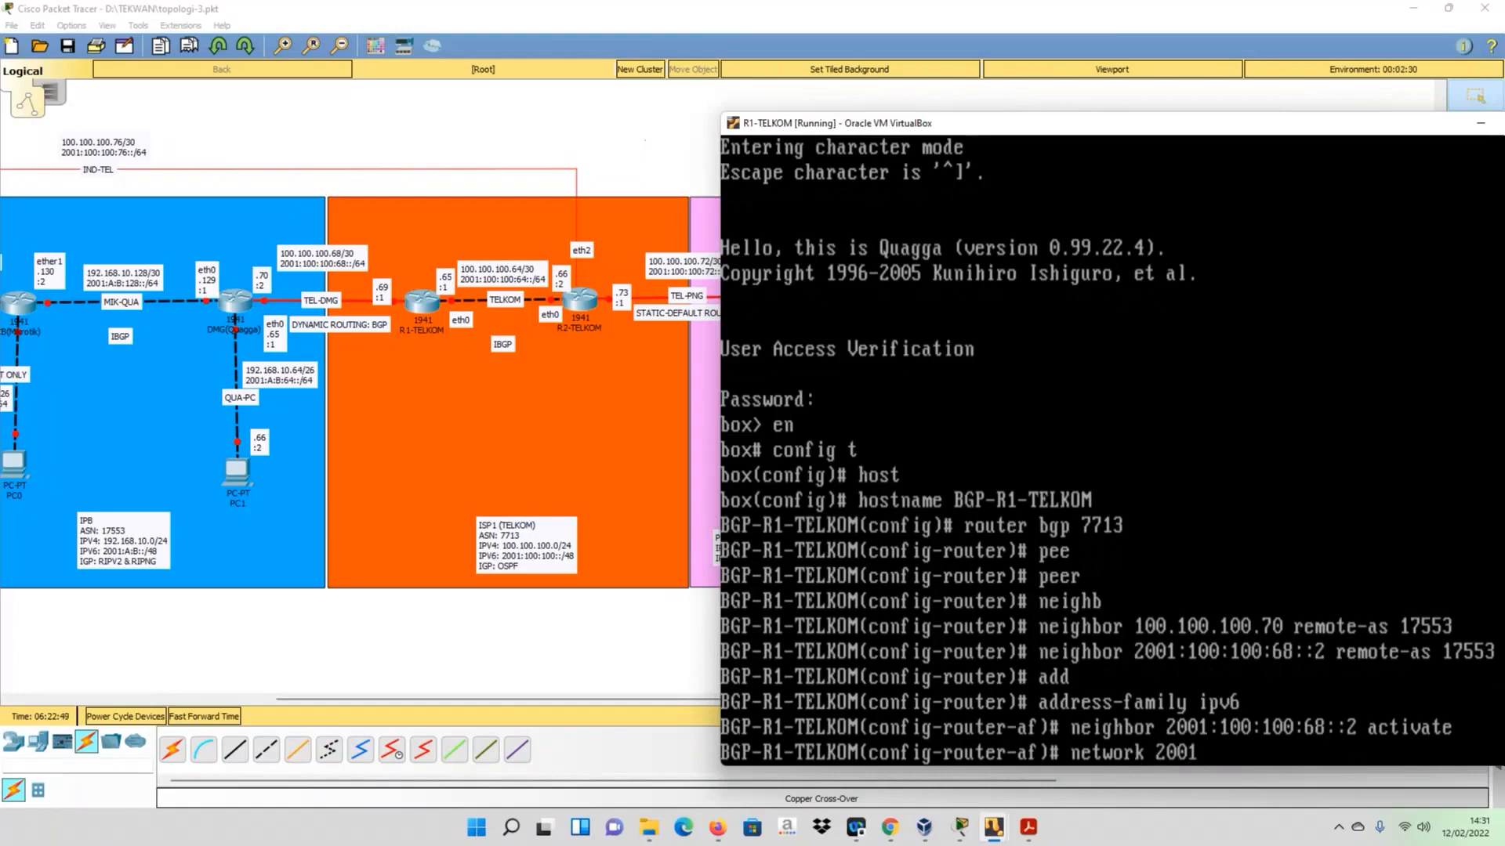
type(":100:100")
type("::/48")
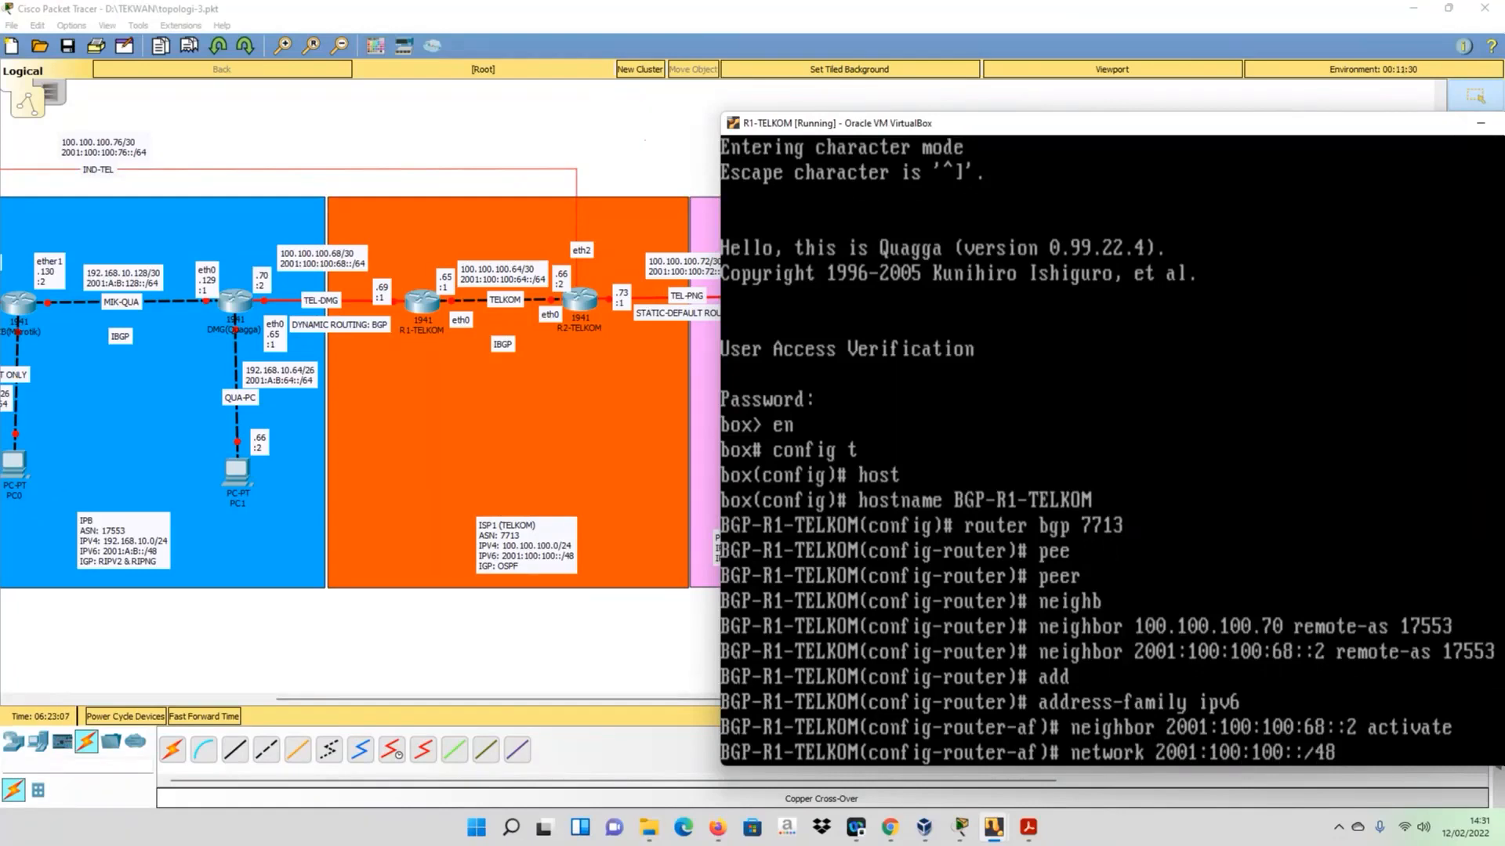
key("Return")
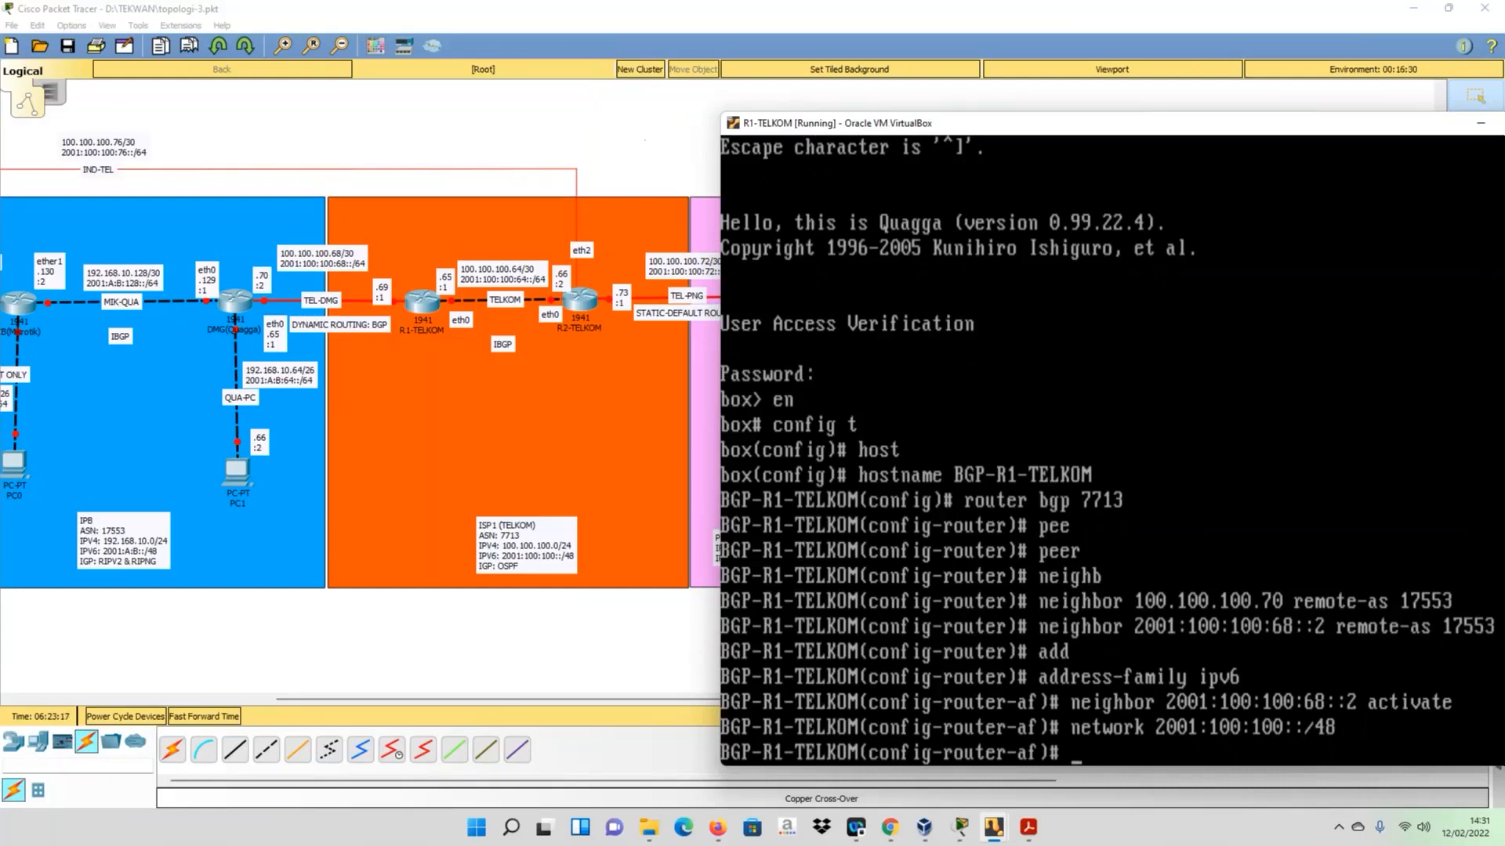
- Exit the IPv6 address family and enter the IPv4 one with address-family ipv4
type("add")
key("BackSpace")
key("BackSpace")
key("BackSpace")
type("exit")
key("Return")
type("add")
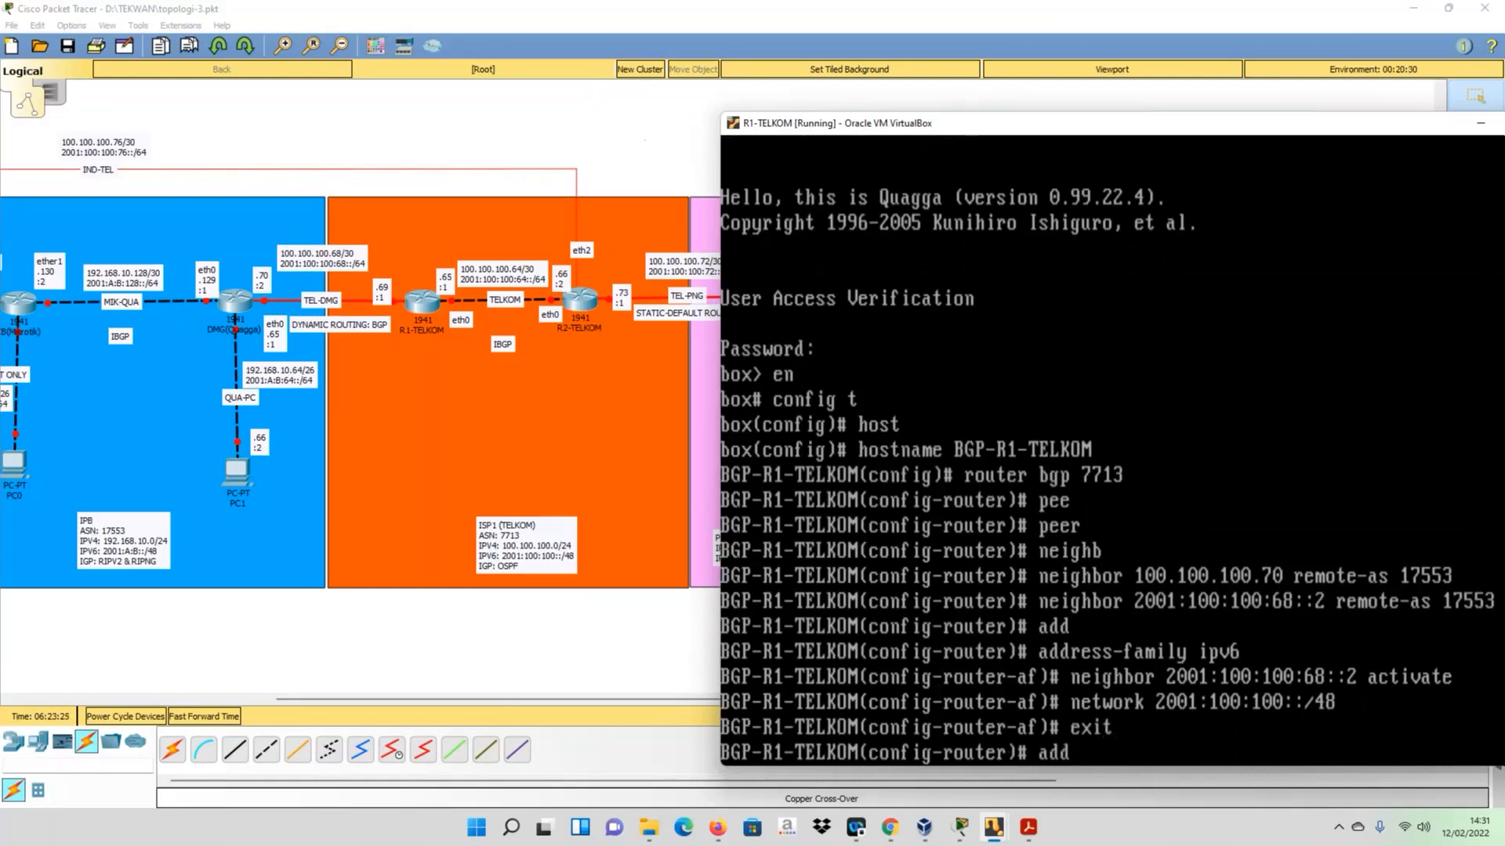
key("Tab")
type("ipv4")
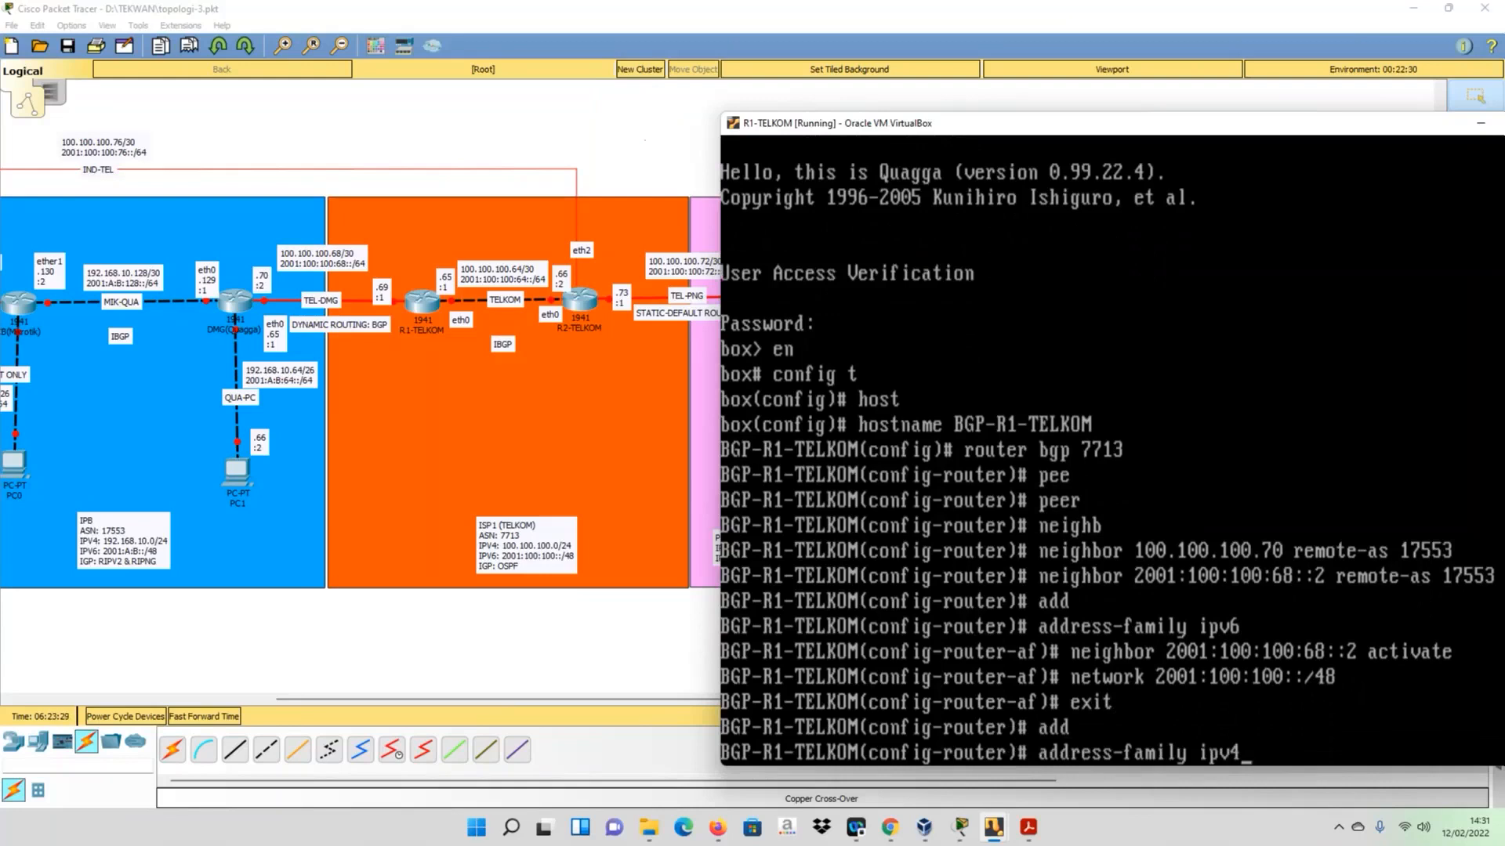
key("Return")
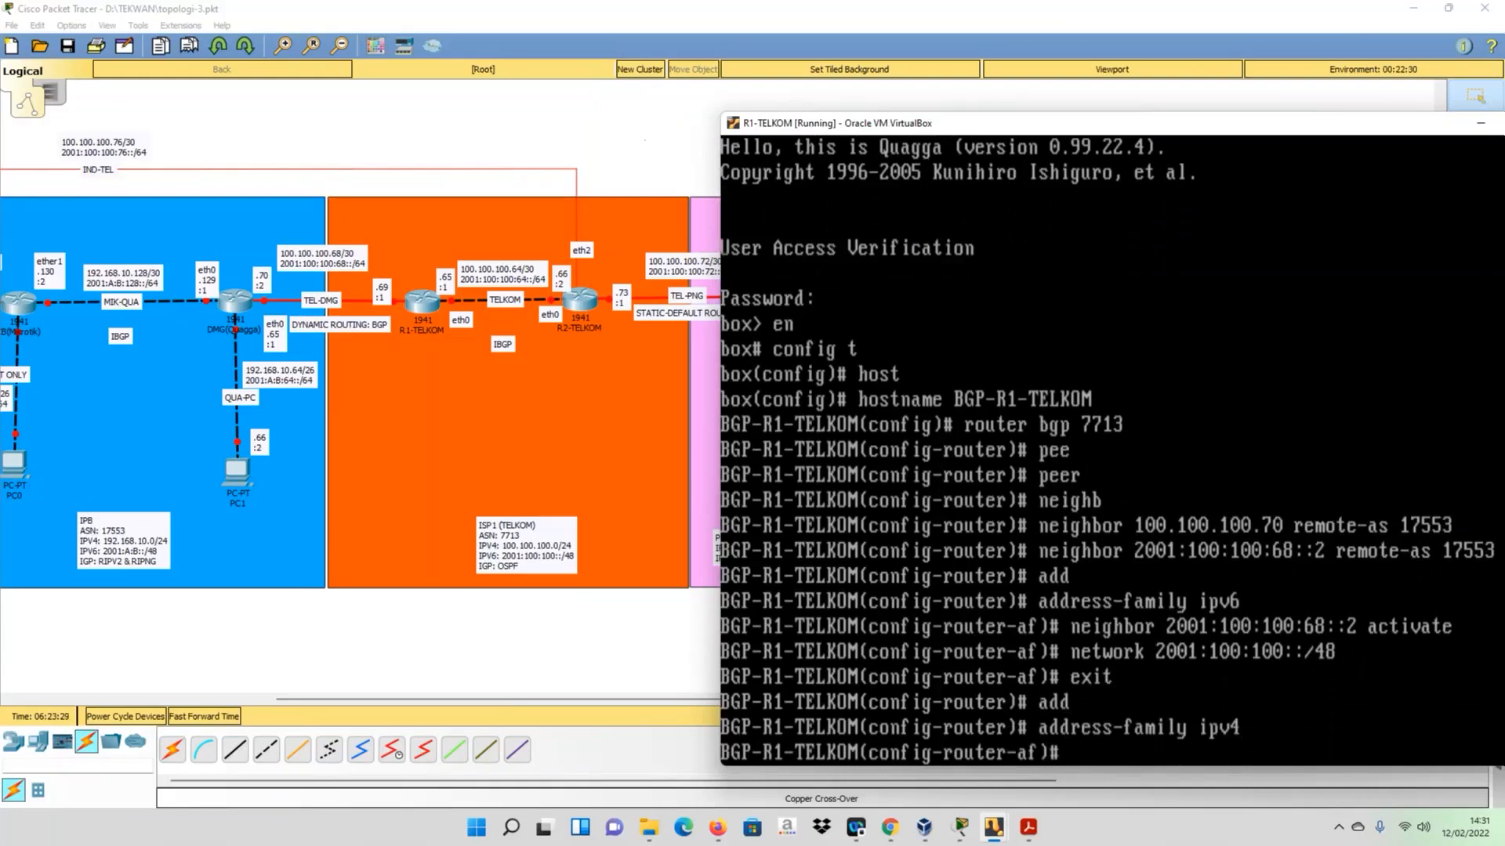
- Activate neighbor 100.100.100.70 in the IPv4 address family
key("Up")
key("Up")
key("Up")
key("Up")
key("Up")
key("Up")
key("Up")
key("Up")
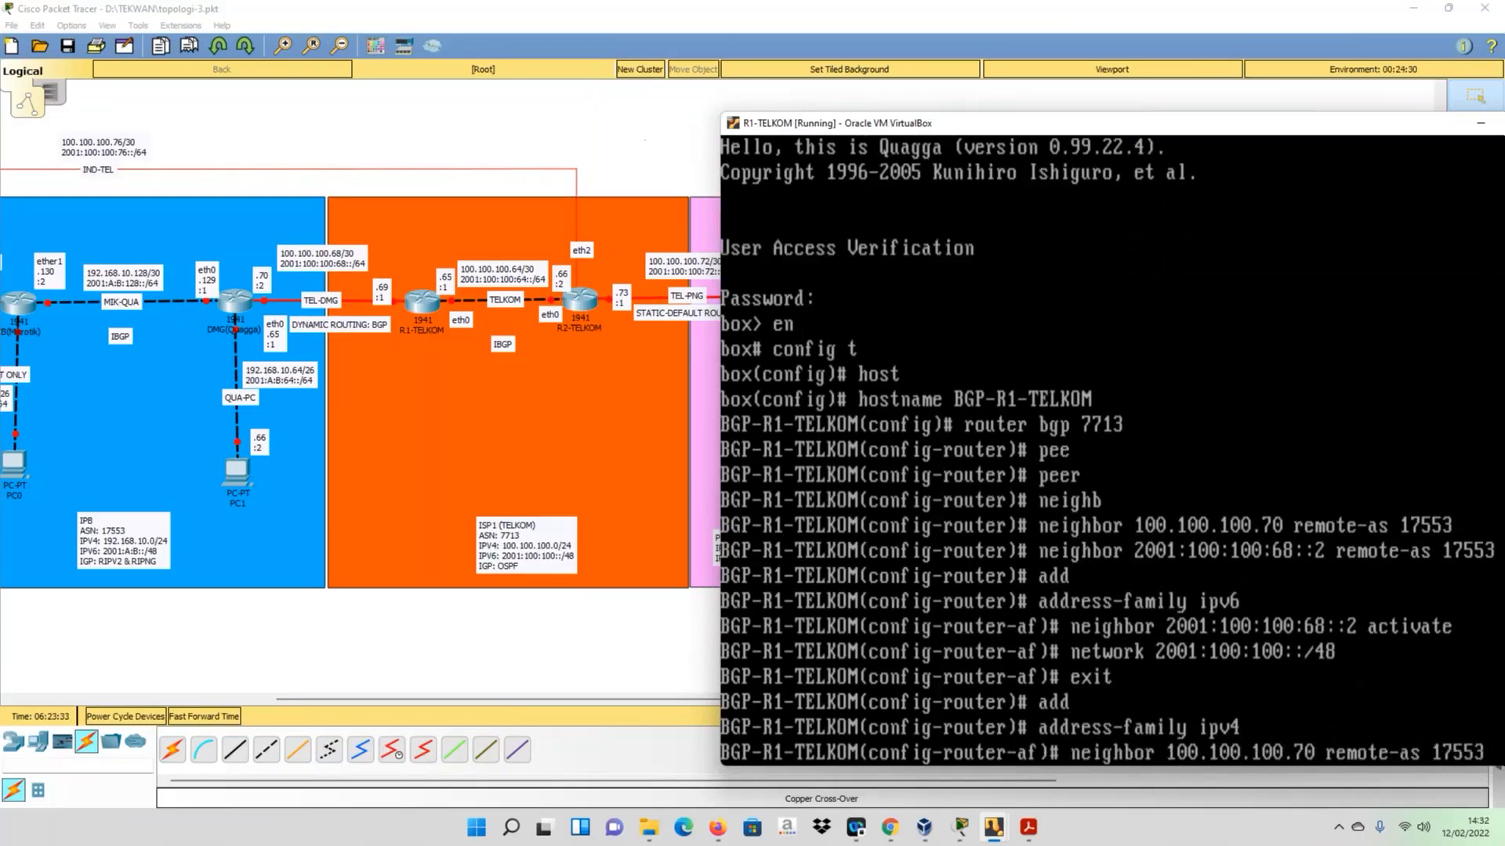
key("BackSpace")
key("BackSpace")
key("BackSpace")
key("BackSpace")
key("BackSpace")
key("BackSpace")
key("BackSpace")
key("BackSpace")
key("BackSpace")
key("BackSpace")
key("BackSpace")
key("BackSpace")
key("BackSpace")
key("BackSpace")
key("BackSpace")
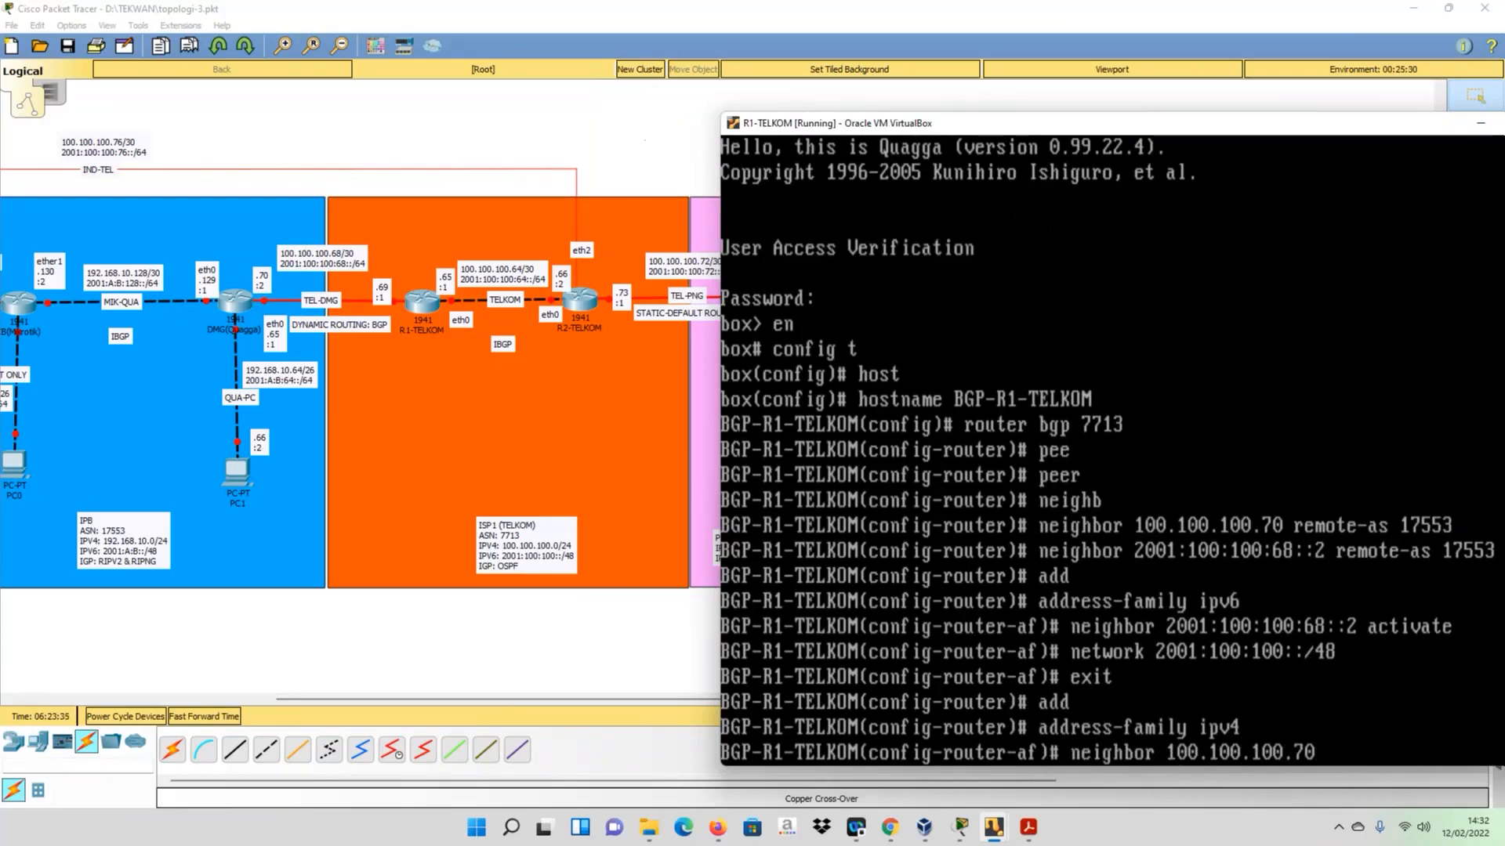
type("activate")
key("Return")
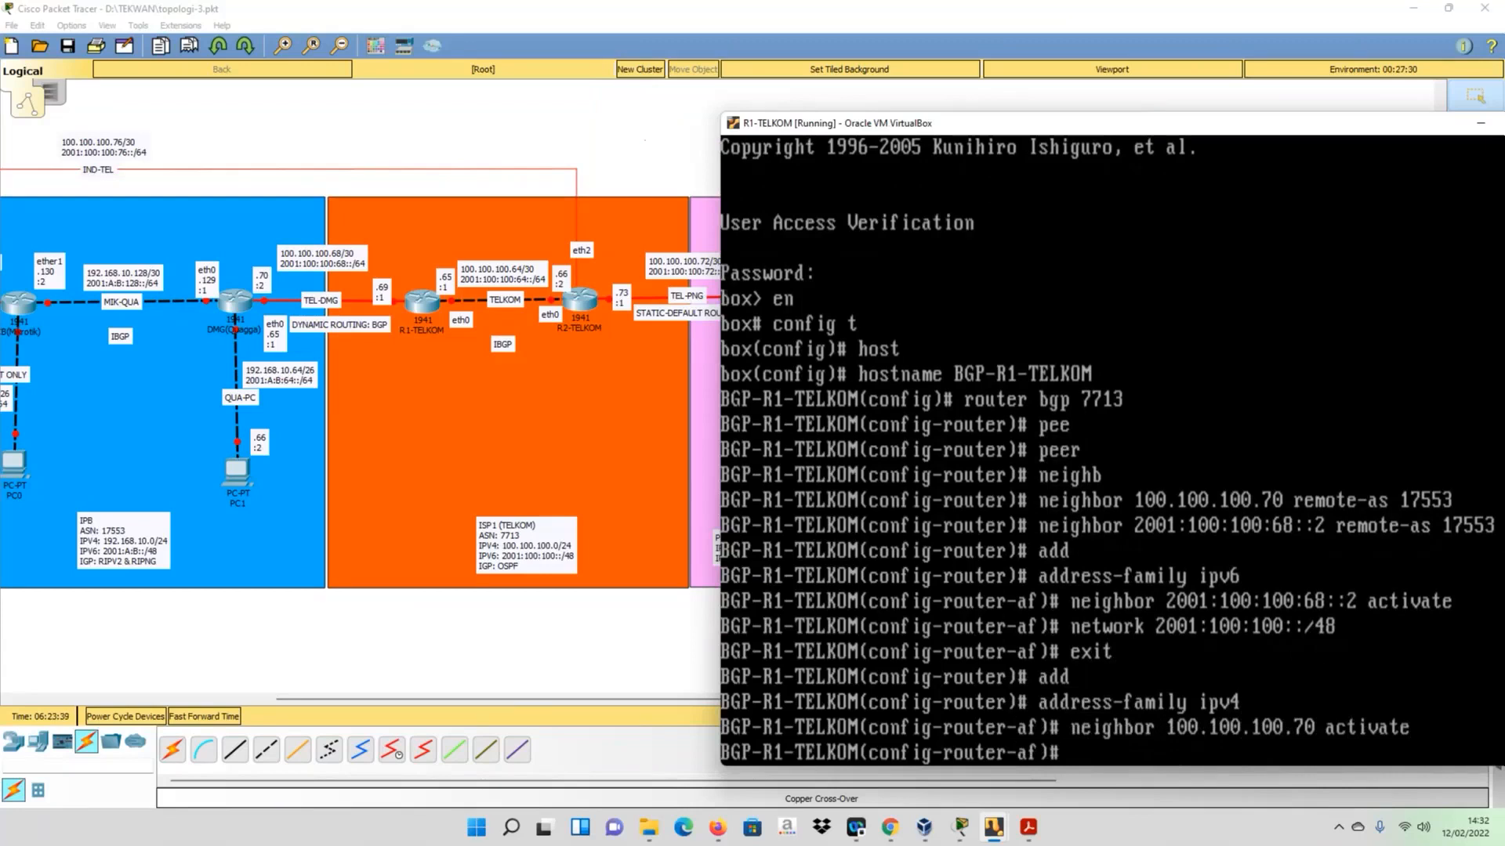
- Advertise the network 100.100.100.0 with mask 255.255.255.0 in the IPv4 address family
type("network")
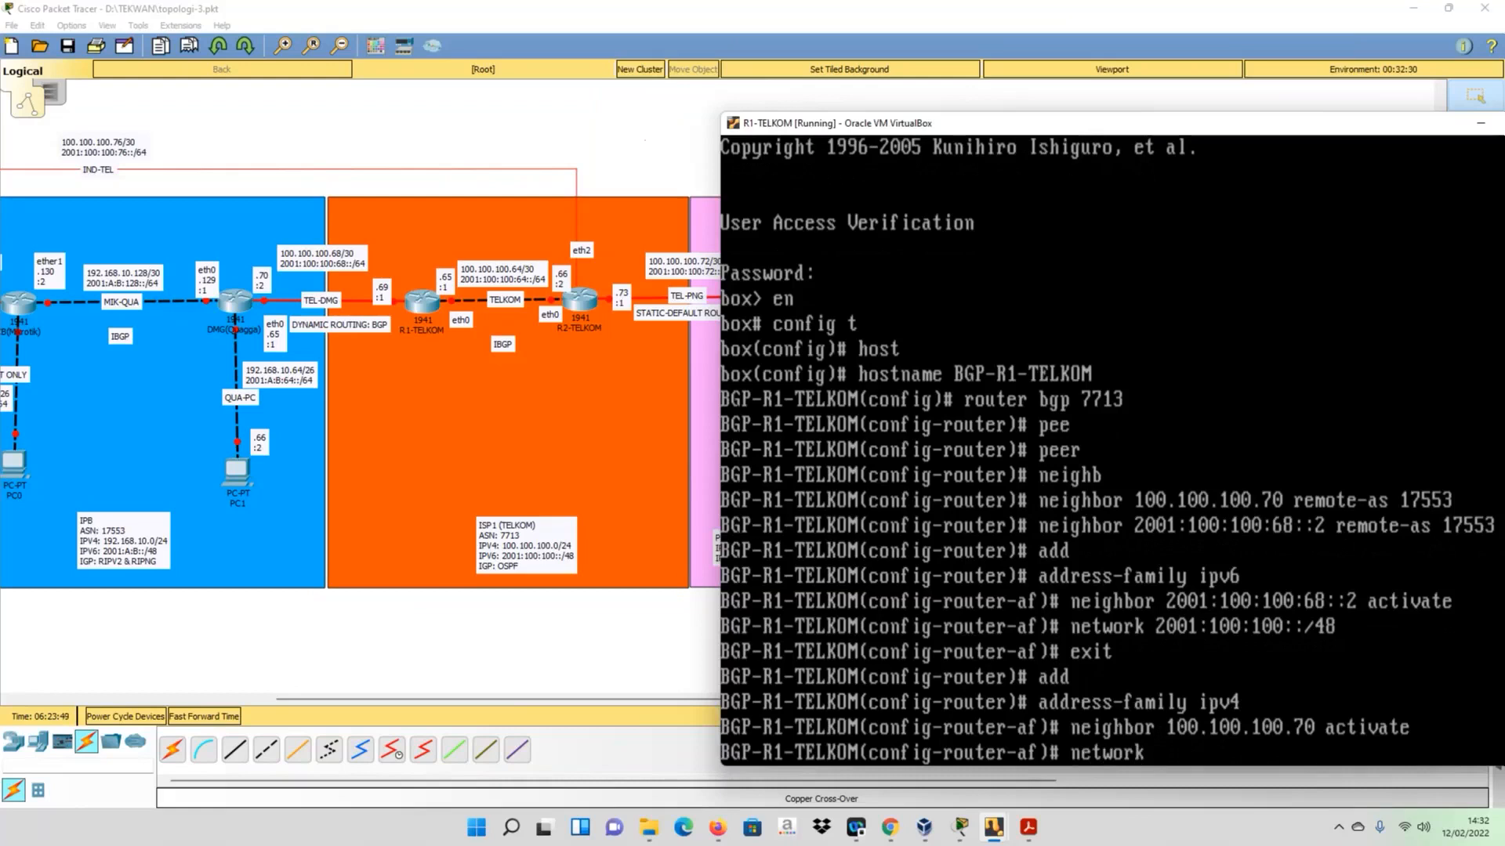
type(" 100.100.100.0")
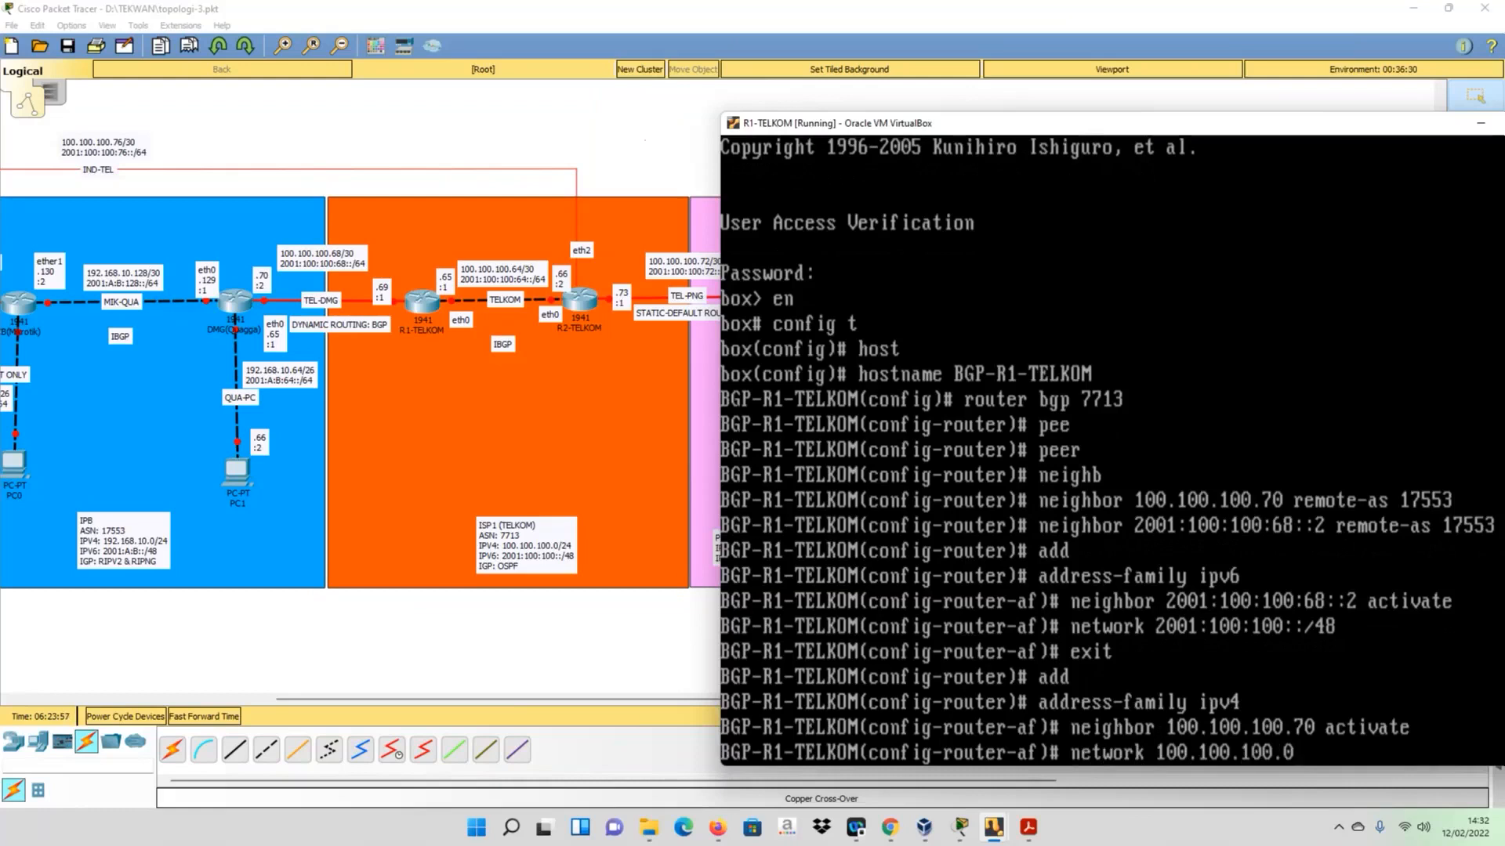
type(" mask 255.255.255.0")
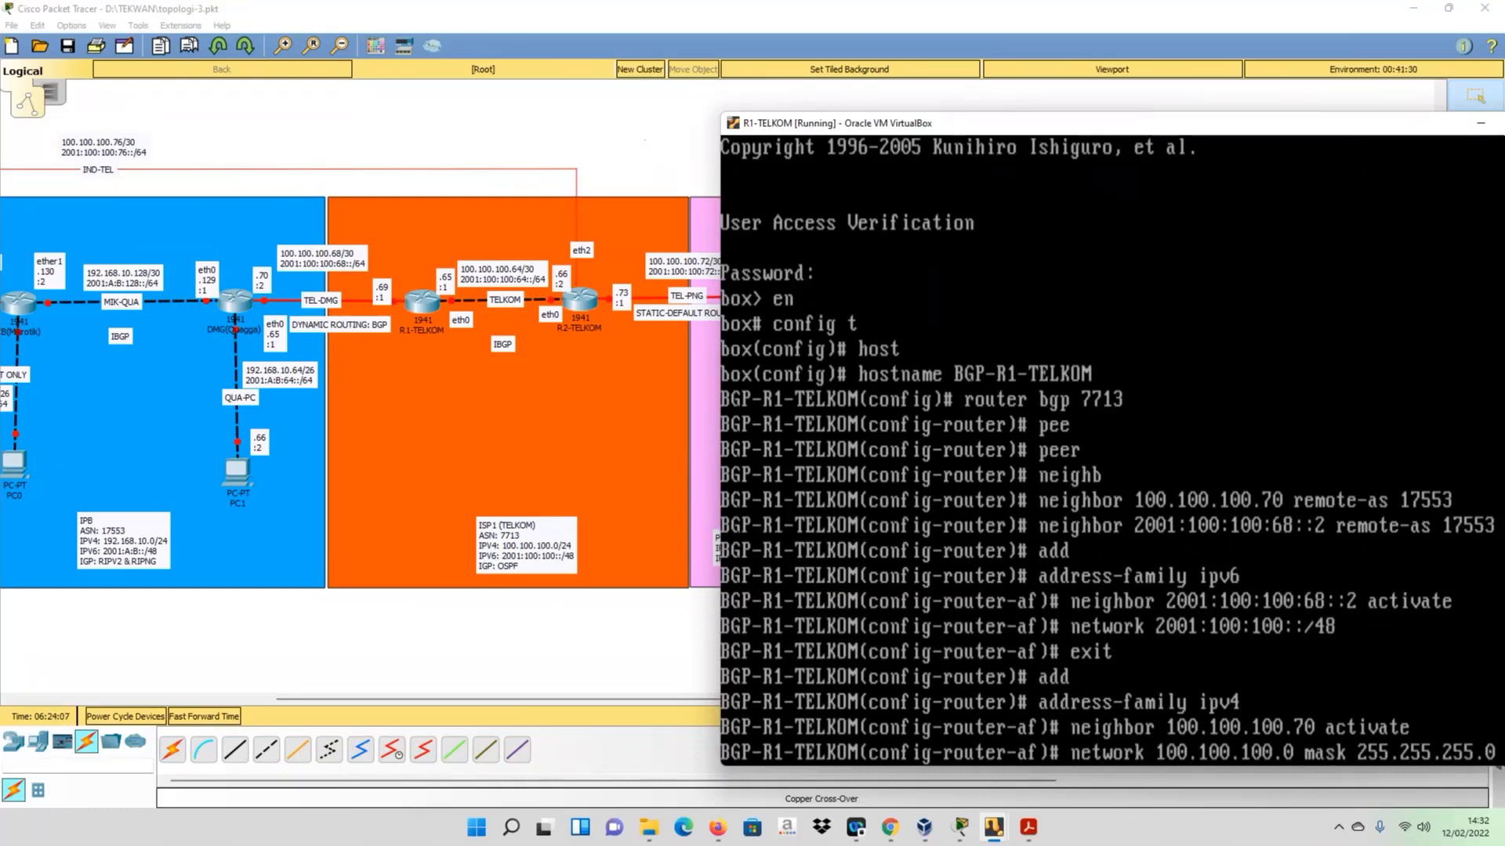
key("Return")
- Exit the address family, BGP router and configuration modes, and save the BGP configuration with wr
type("e")
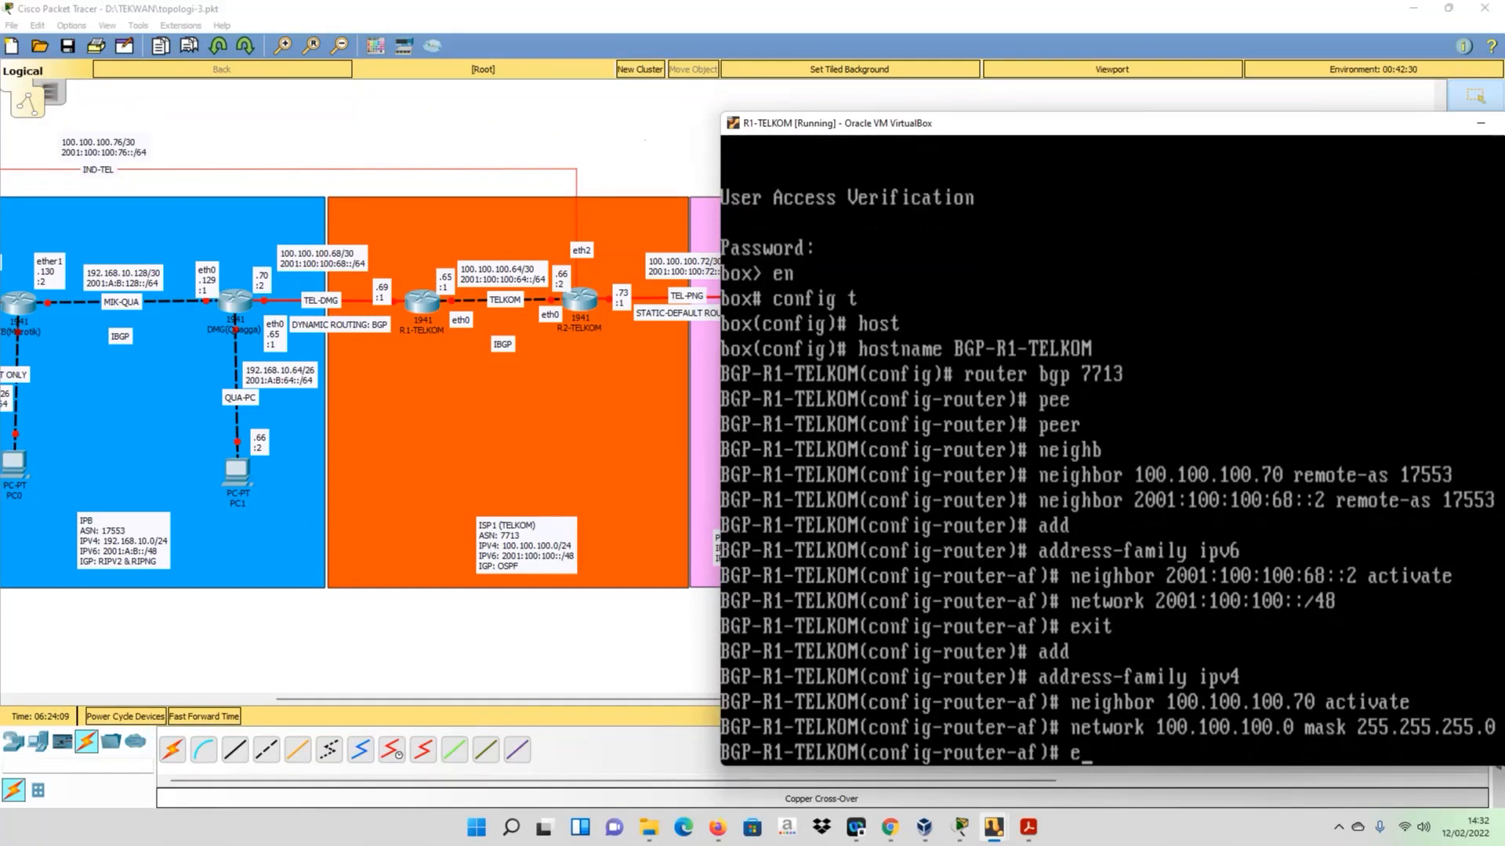
type("xit")
key("Return")
type("exi")
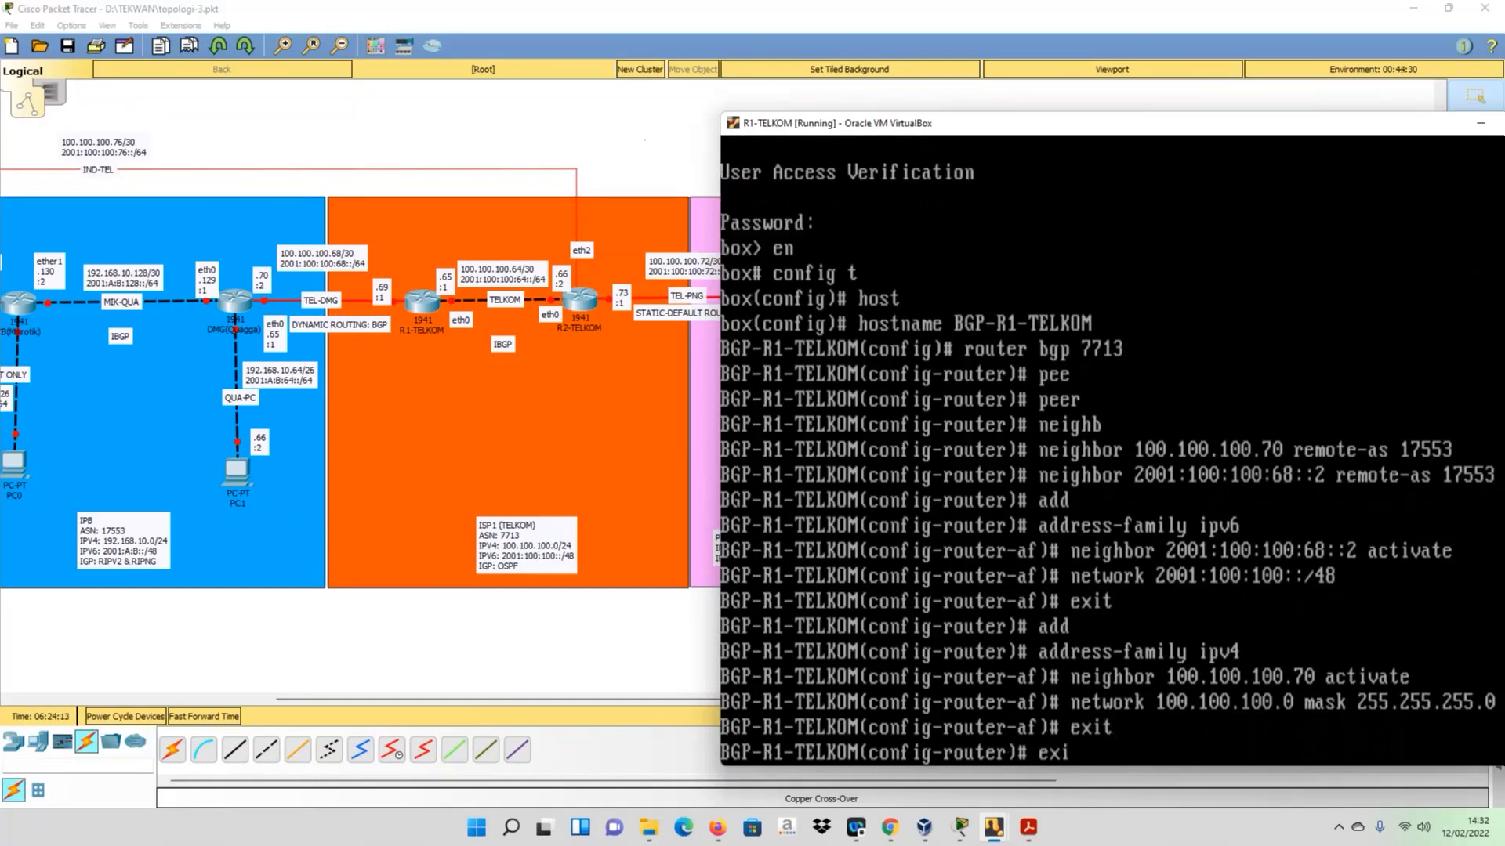
type("t")
key("Return")
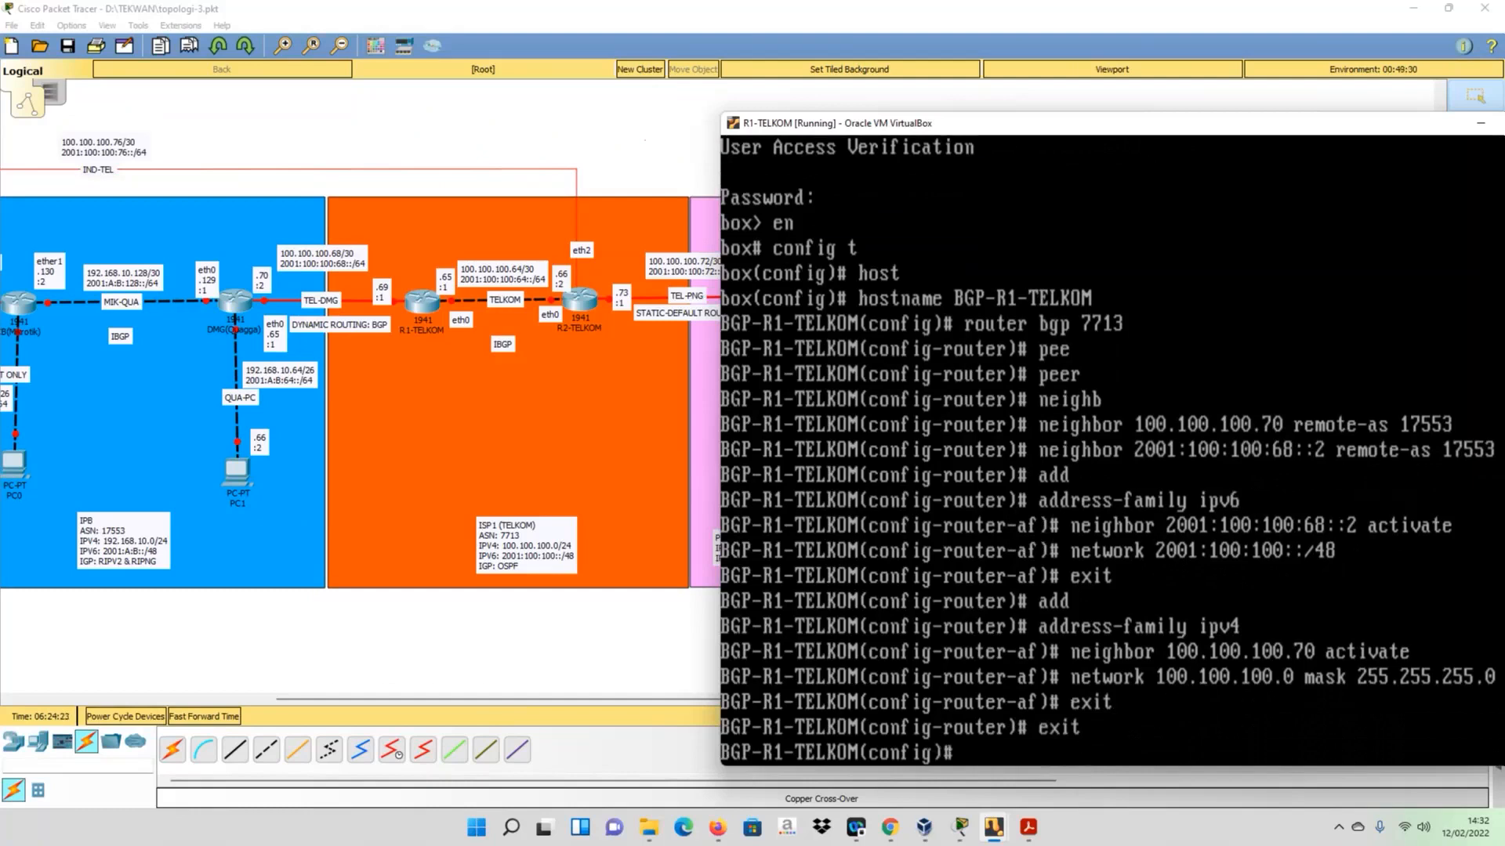
type("exit")
key("Return")
type("wr")
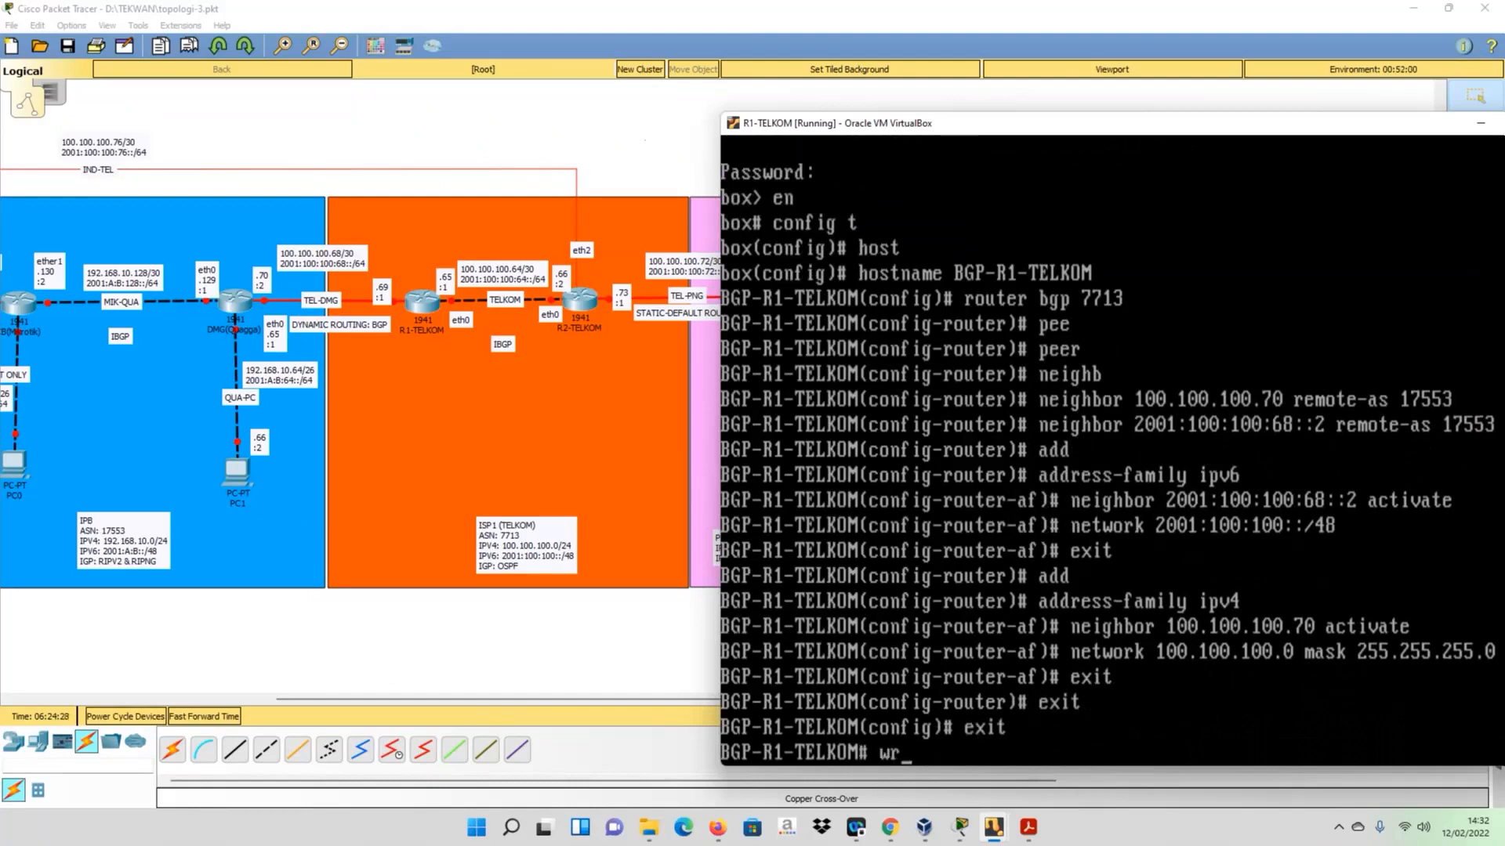
key("Return")
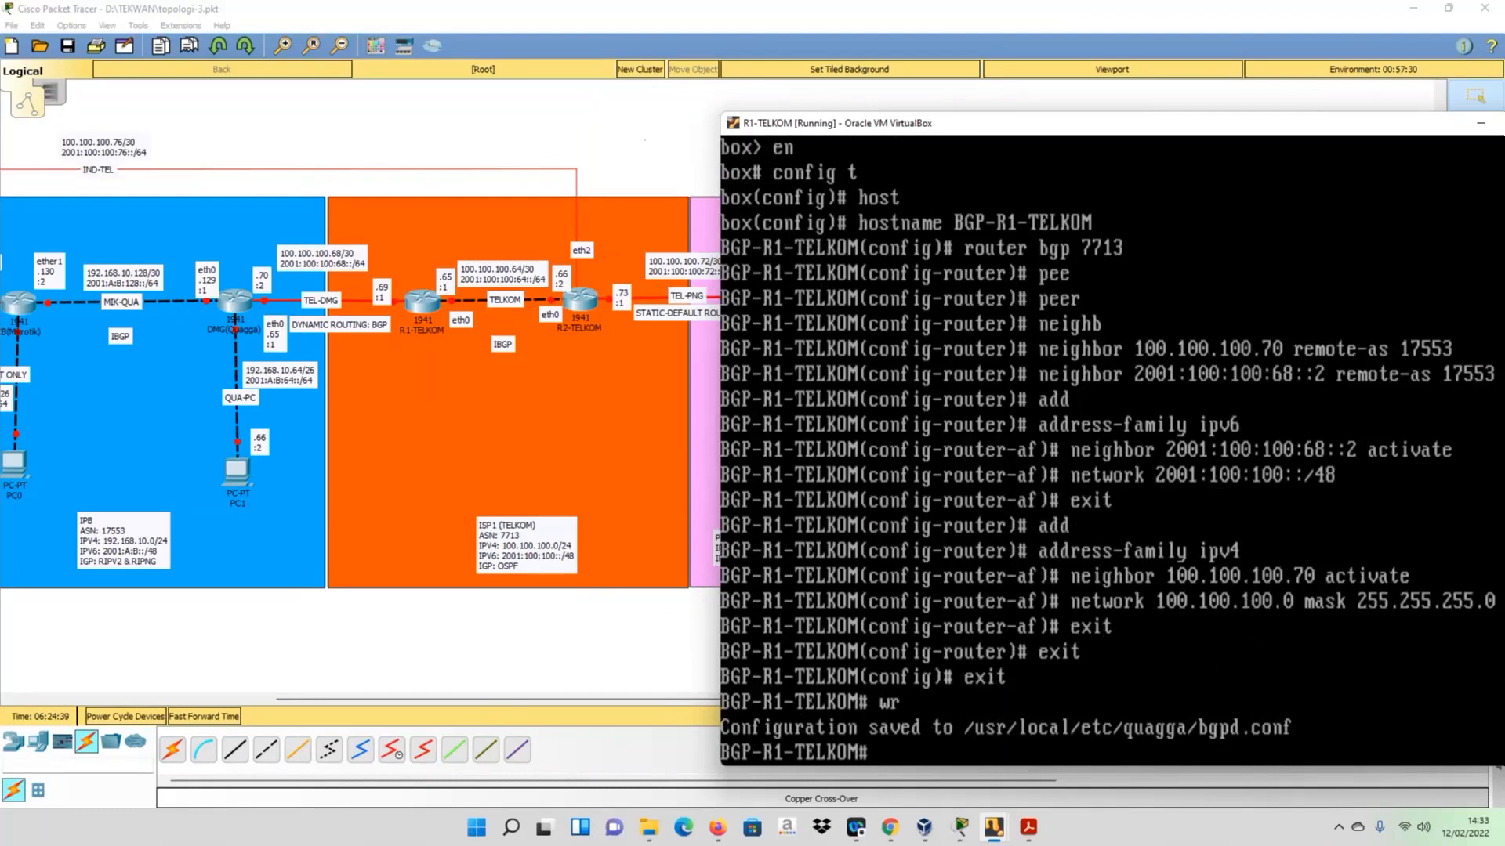
- Display the BGP neighbor summary on R1-TELKOM with sh ip bgp summary
type("sh ip bg")
key("Tab")
type("u")
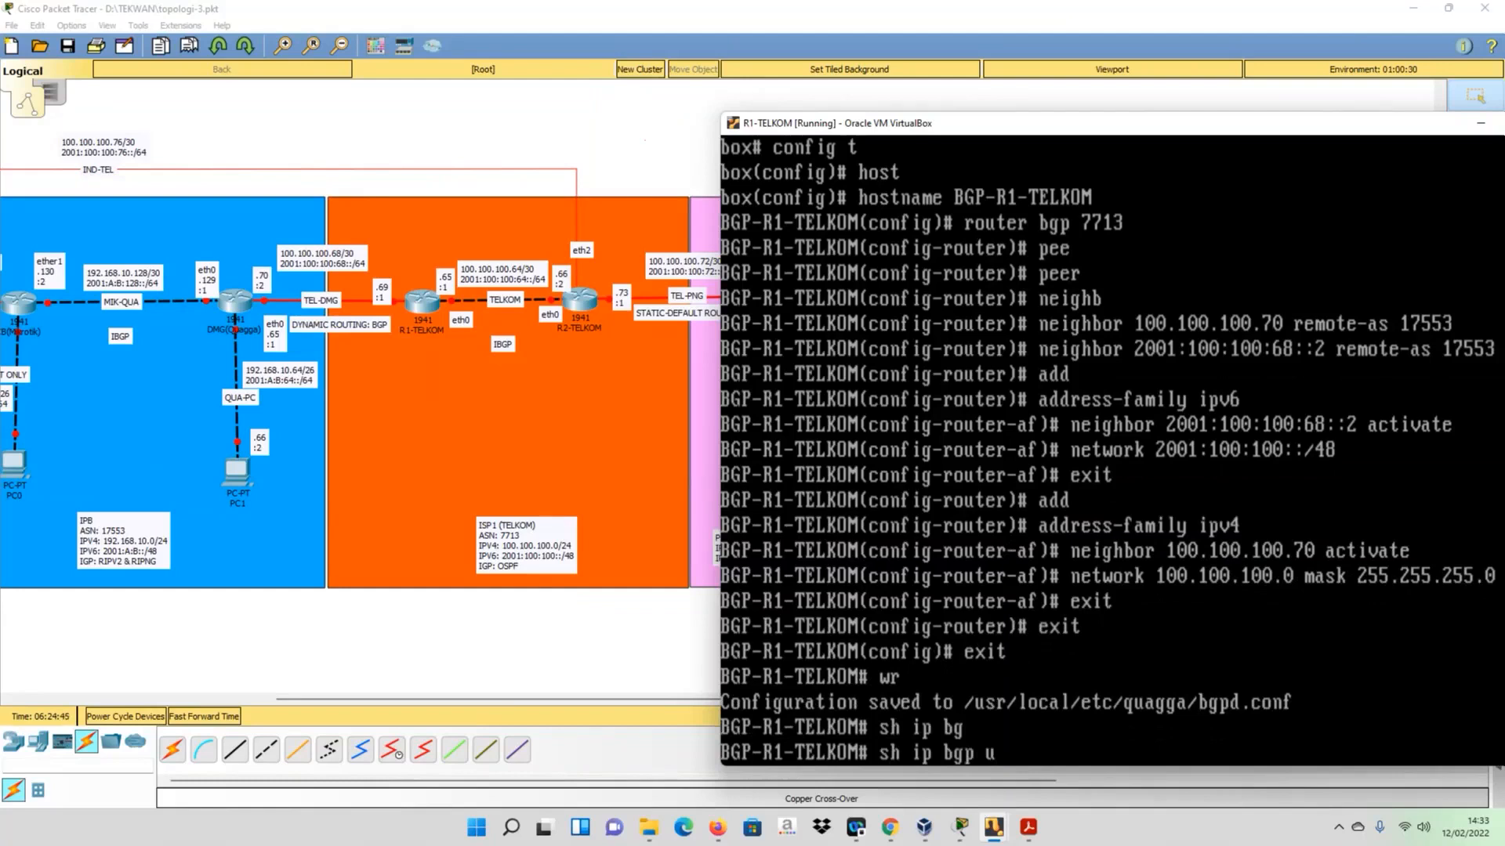
key("BackSpace")
type("summ")
key("Tab")
key("Return")
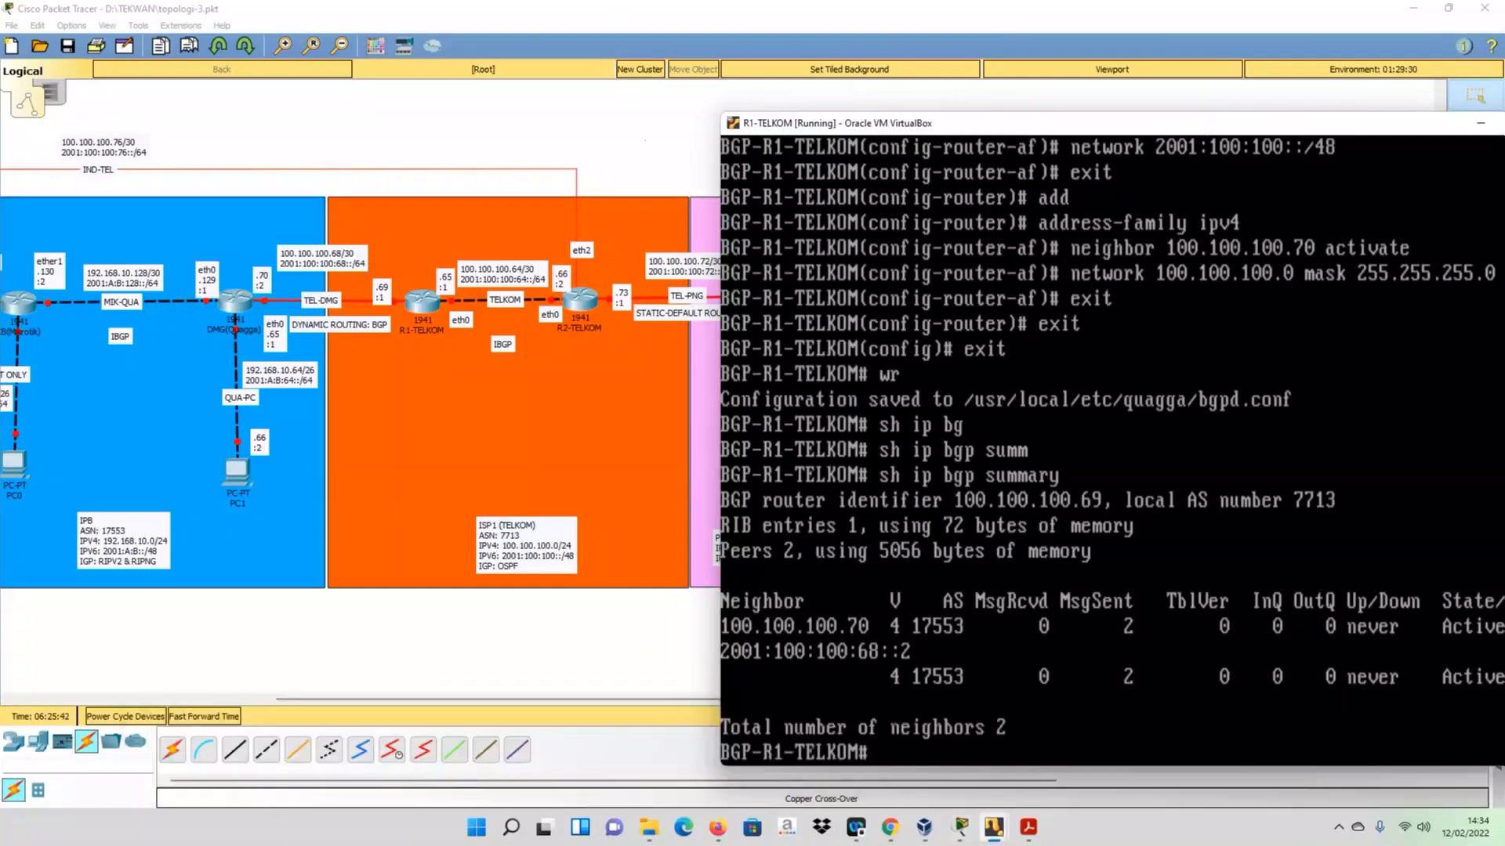
- Display the running BGP configuration of R1-TELKOM with sh run
type("sh run")
key("Return")
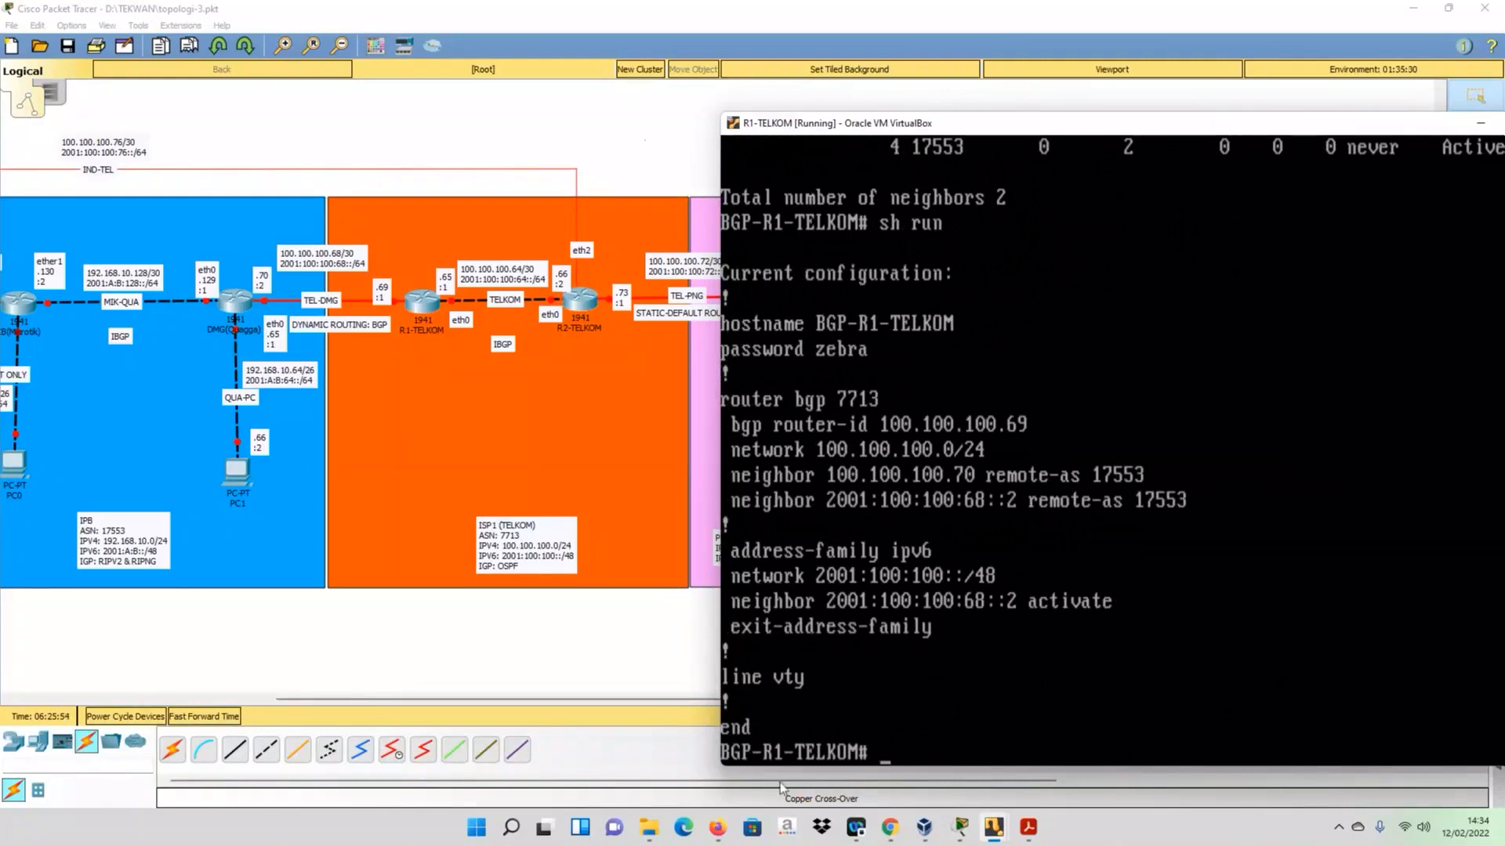
- Switch to the R-DMG virtual machine and dismiss its keyboard capture and mouse integration notices
mouse_move(988, 835)
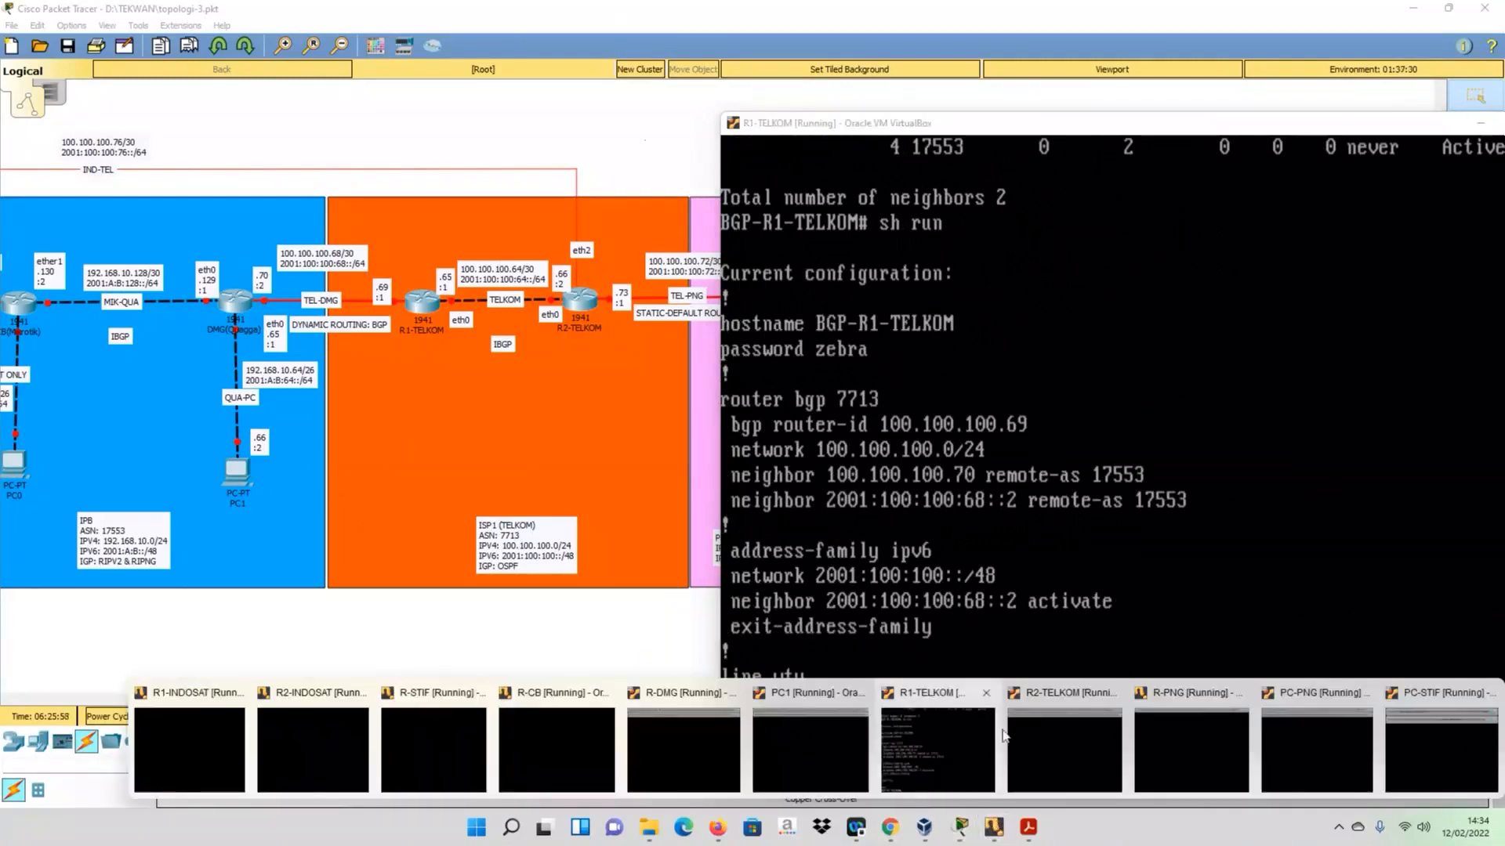
left_click(689, 727)
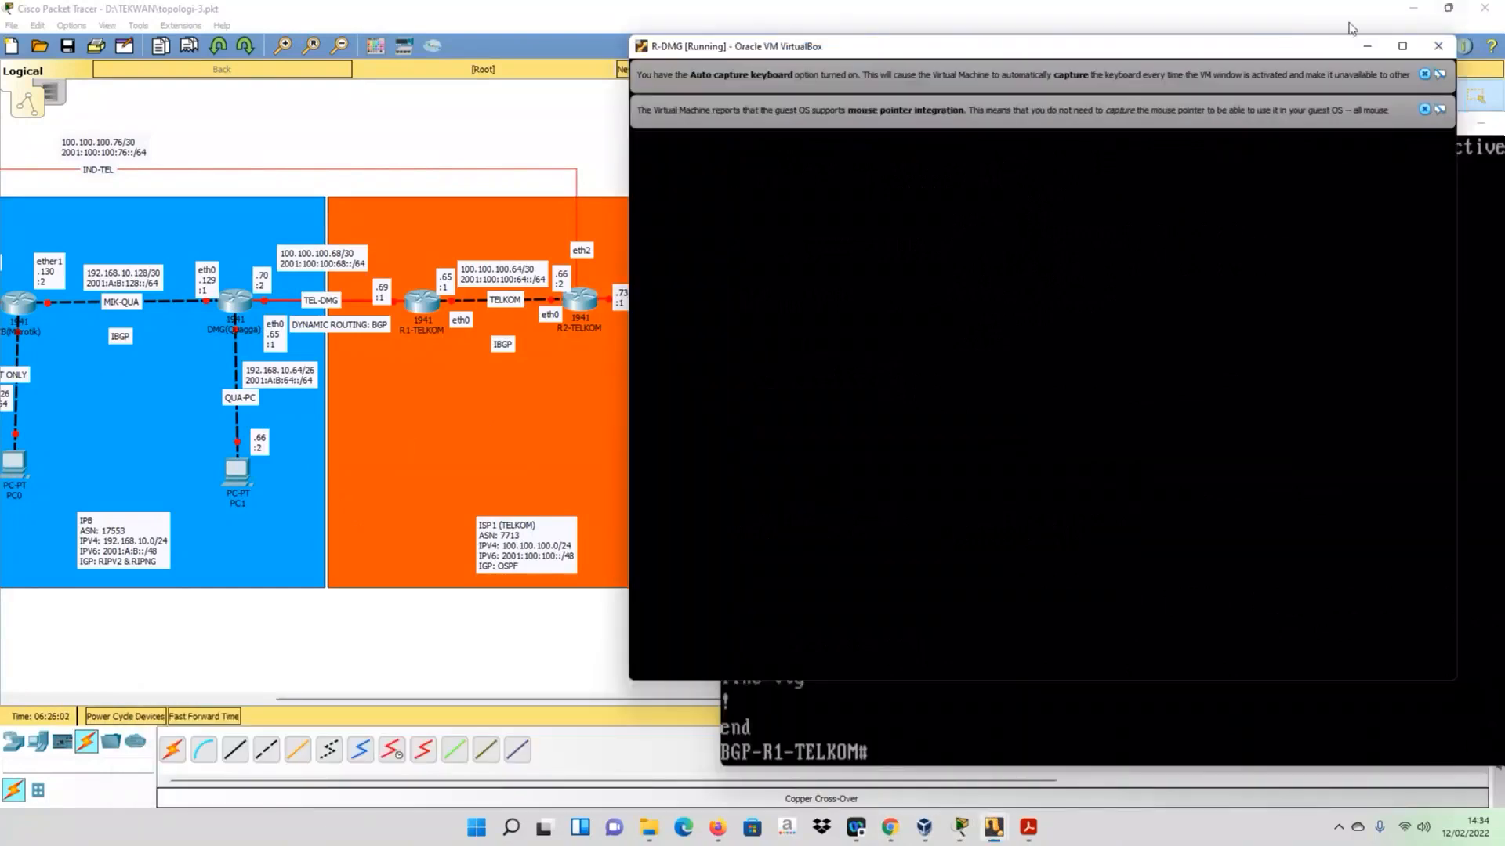
left_click(1424, 74)
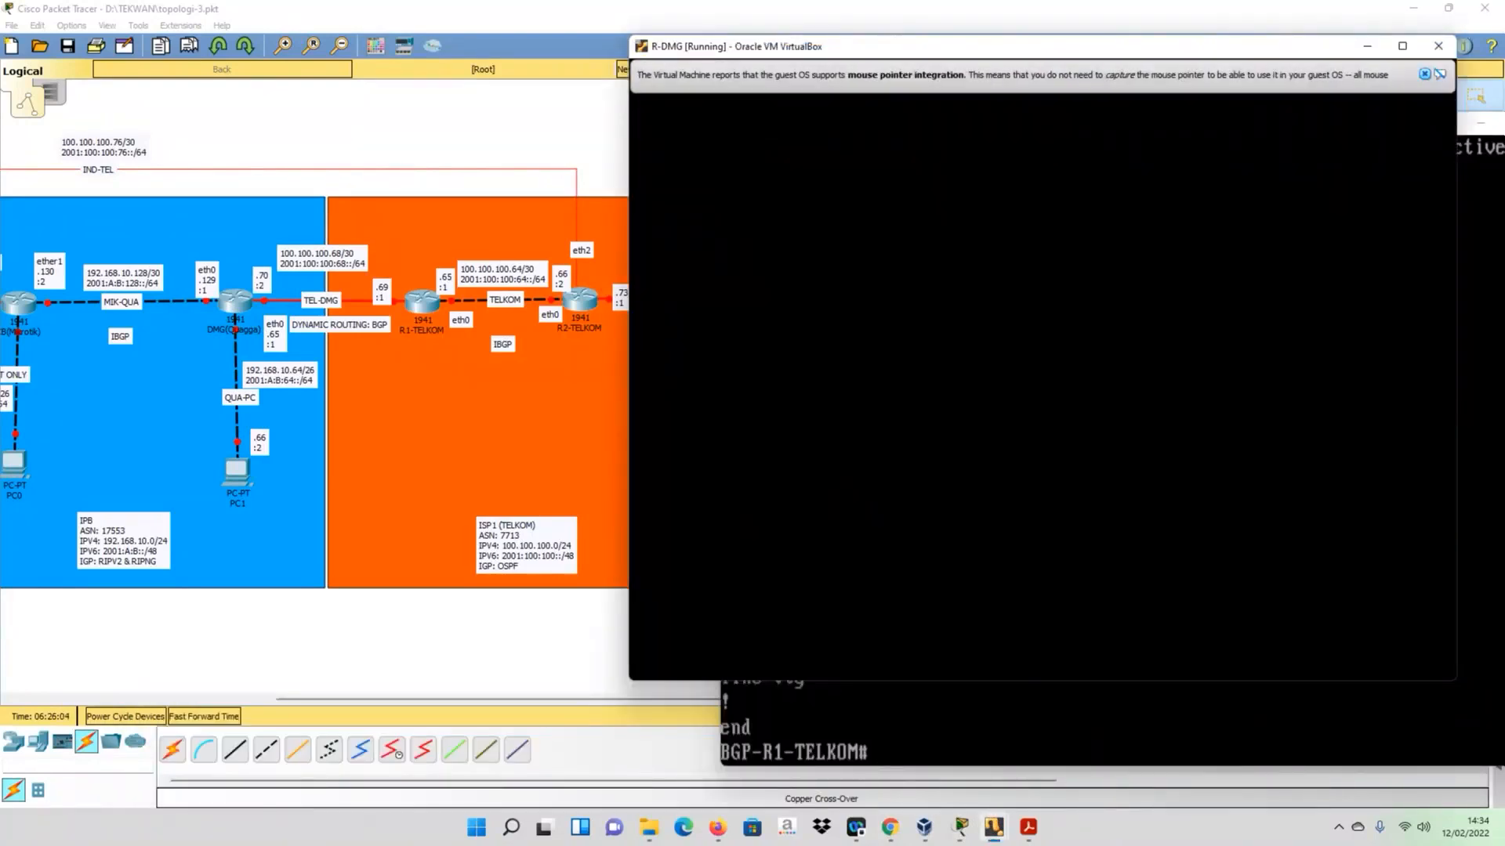
left_click(1423, 74)
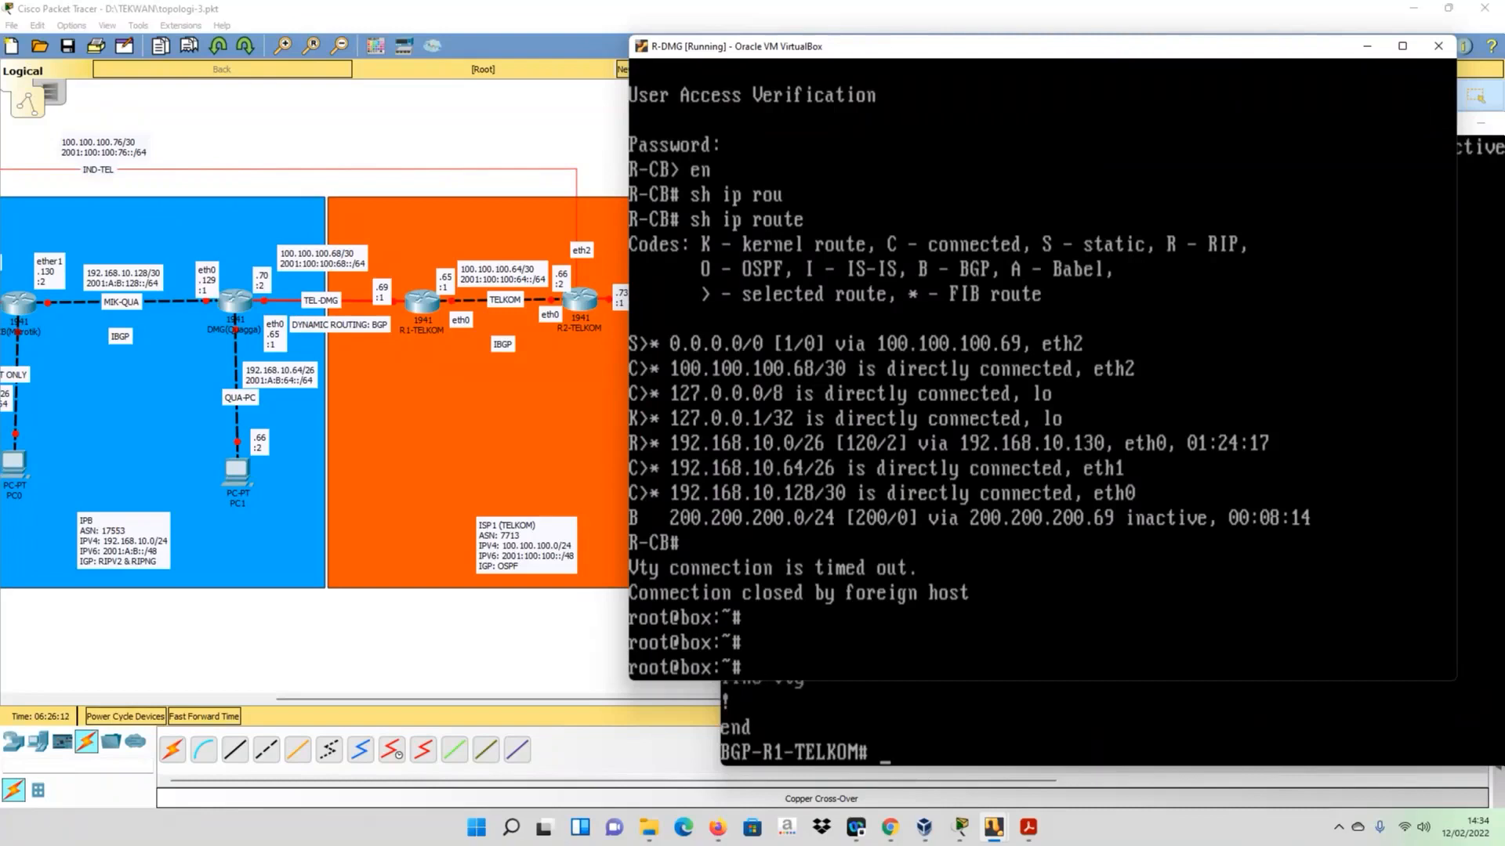
- List the TCP connections and listening ports on R-DMG with netstat -tan
type("netstat -tan")
key("Return")
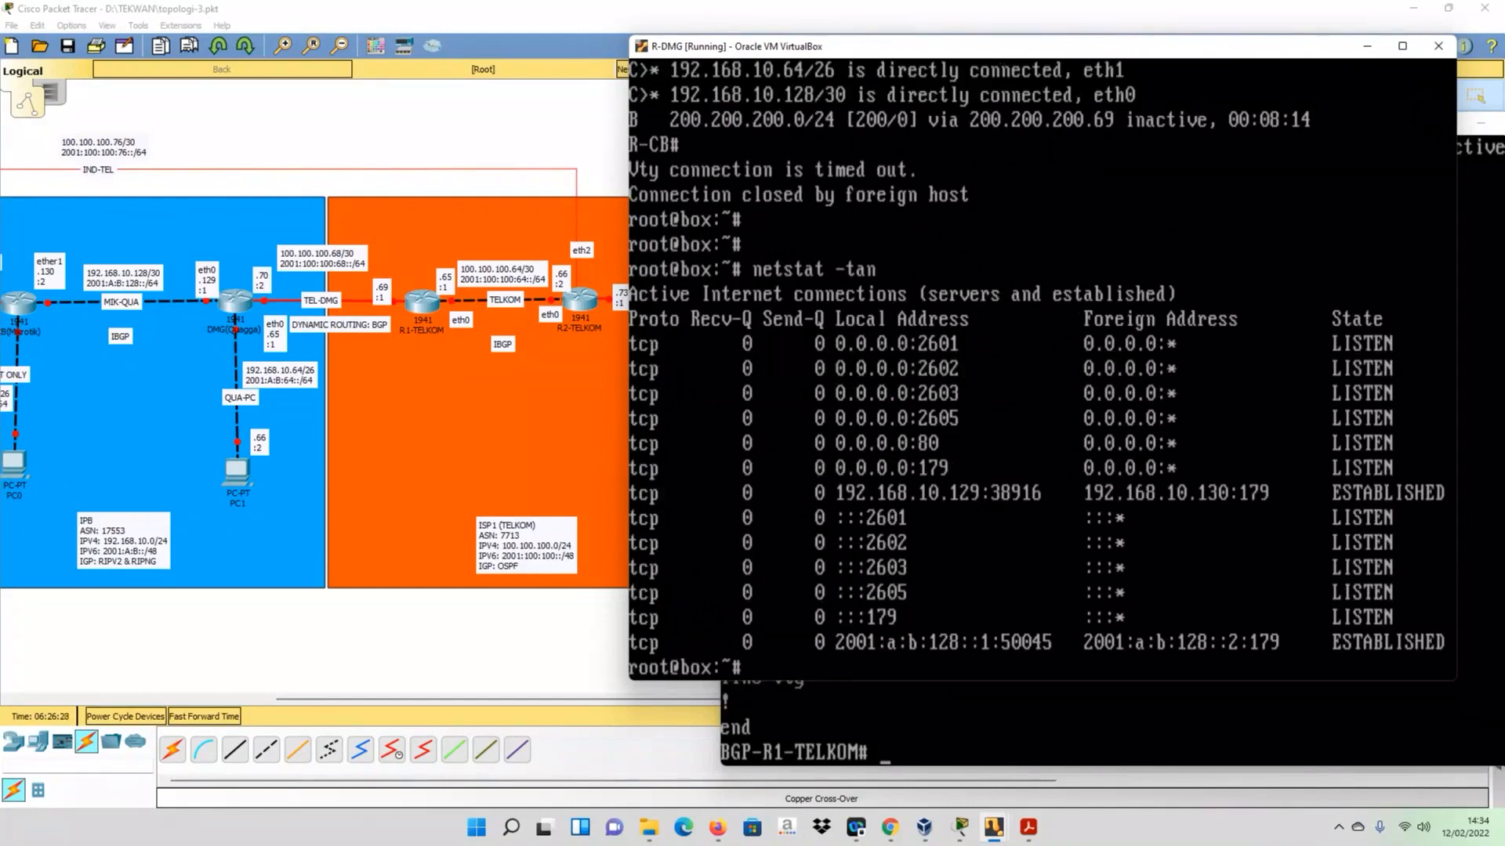
- Telnet to 127.0.0.1 on port 2605, enter the access password, and enable privileged mode on R-DMG's BGP daemon
type("telnet 127.0.")
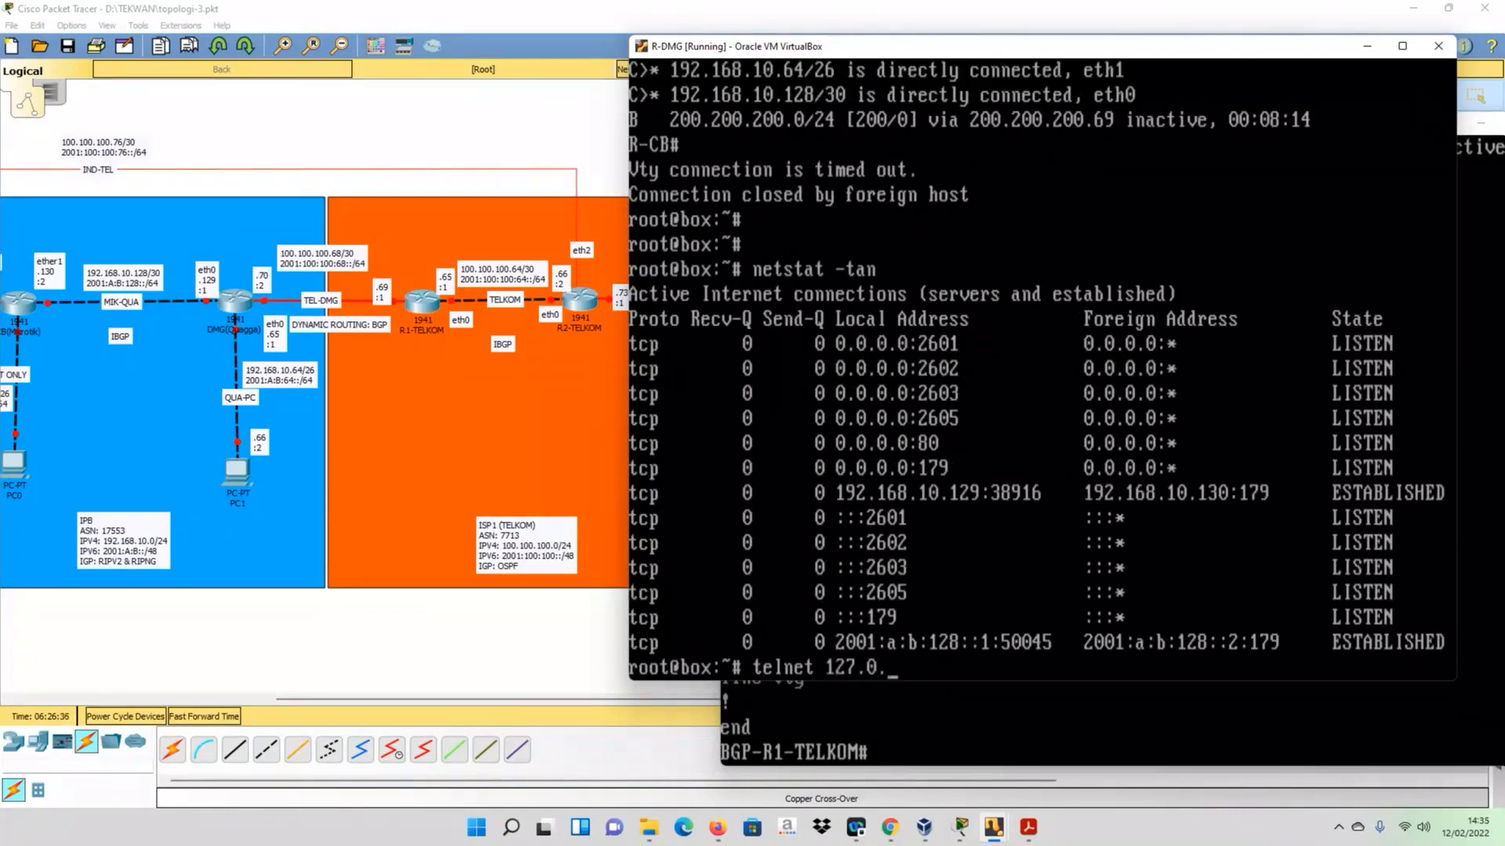
type("0.1 2605")
key("Return")
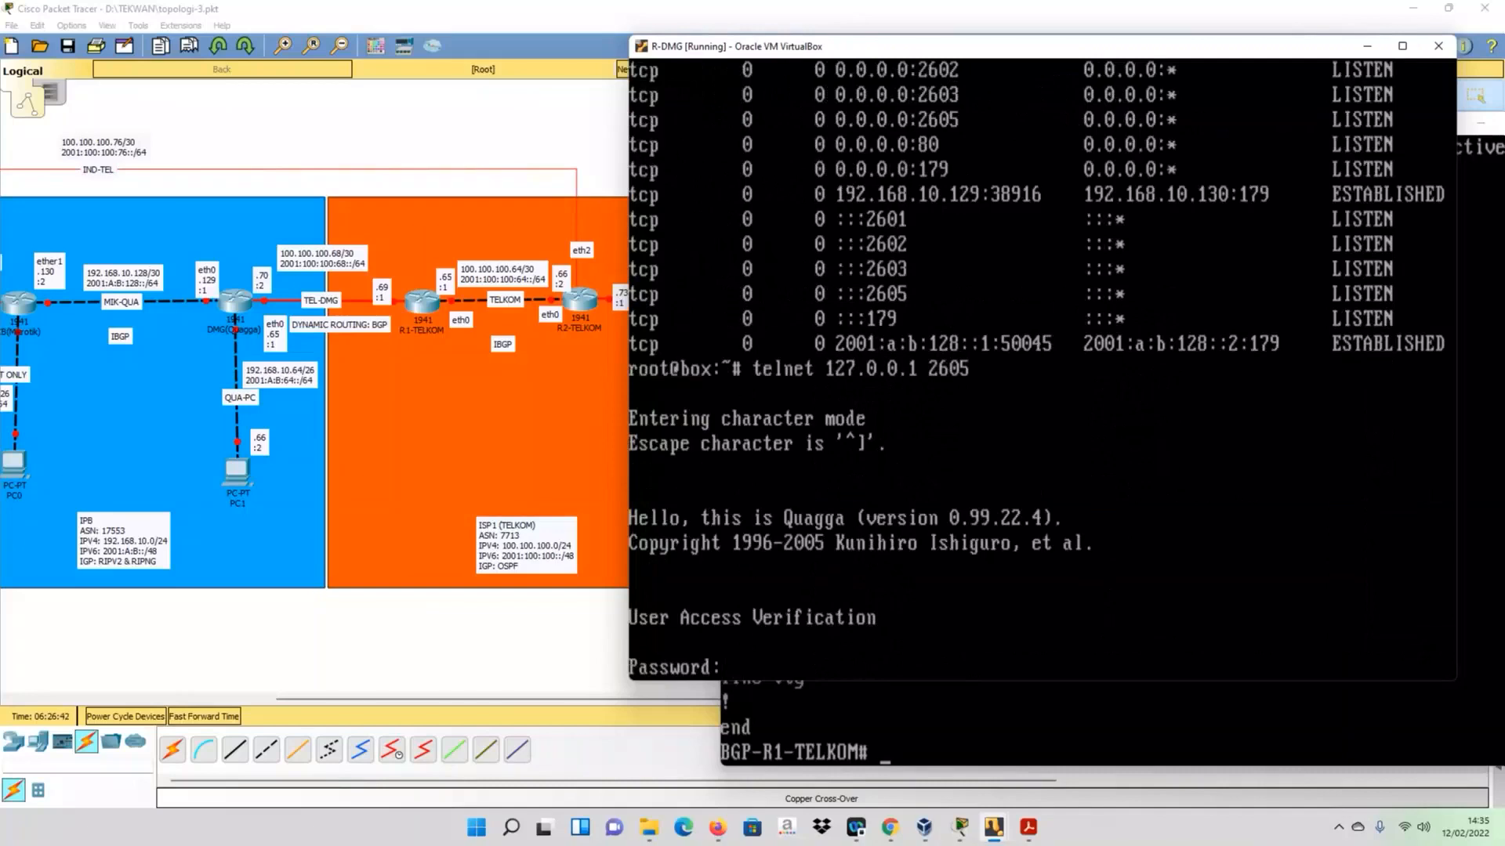
key("Return")
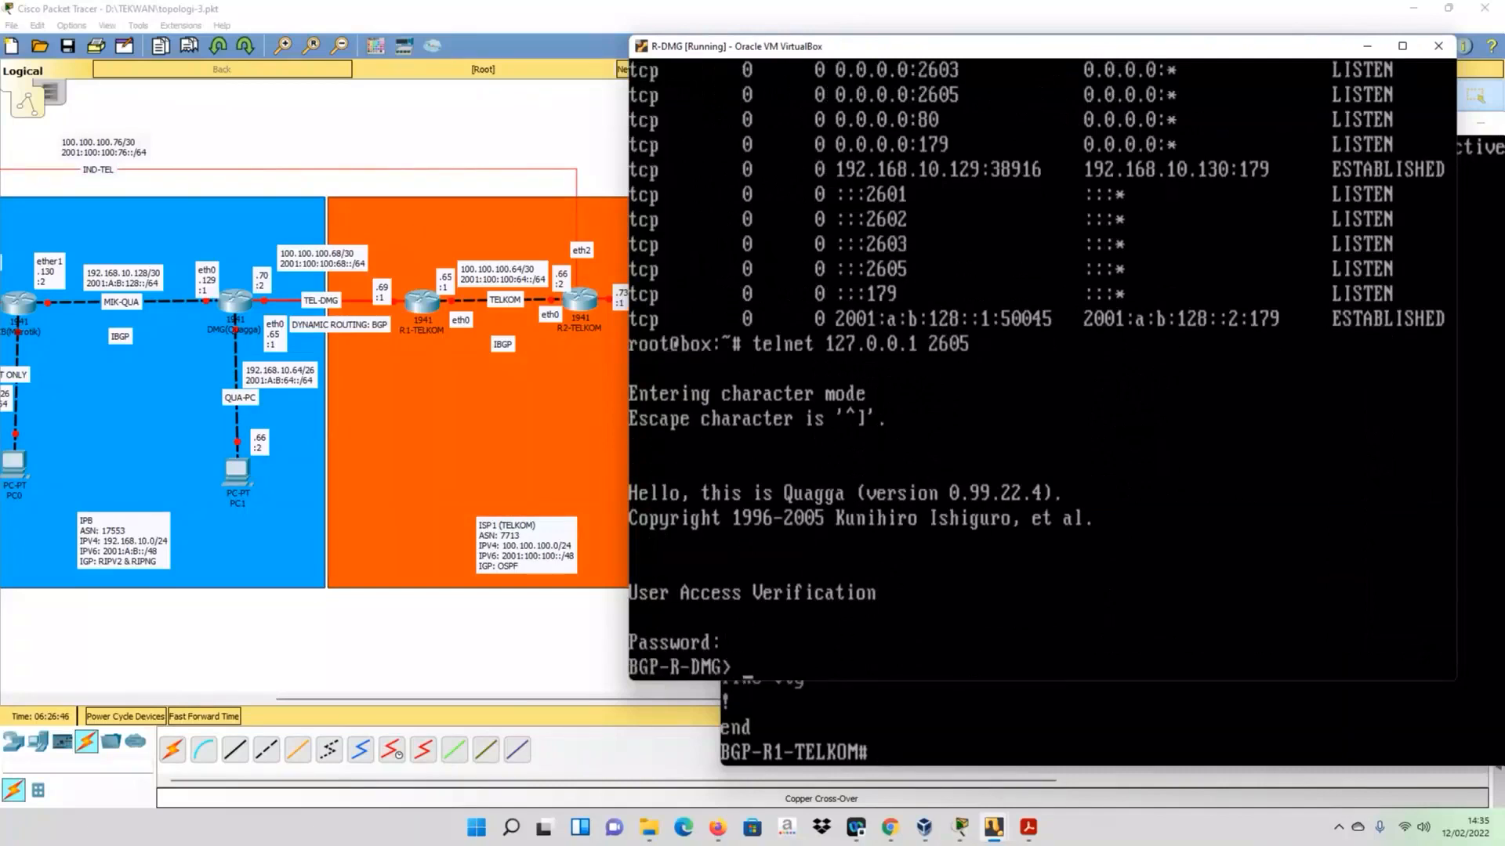
type("en")
key("Return")
- Display R-DMG's running BGP configuration with sh run and compare it with the one in the R1-TELKOM window
type("sh run")
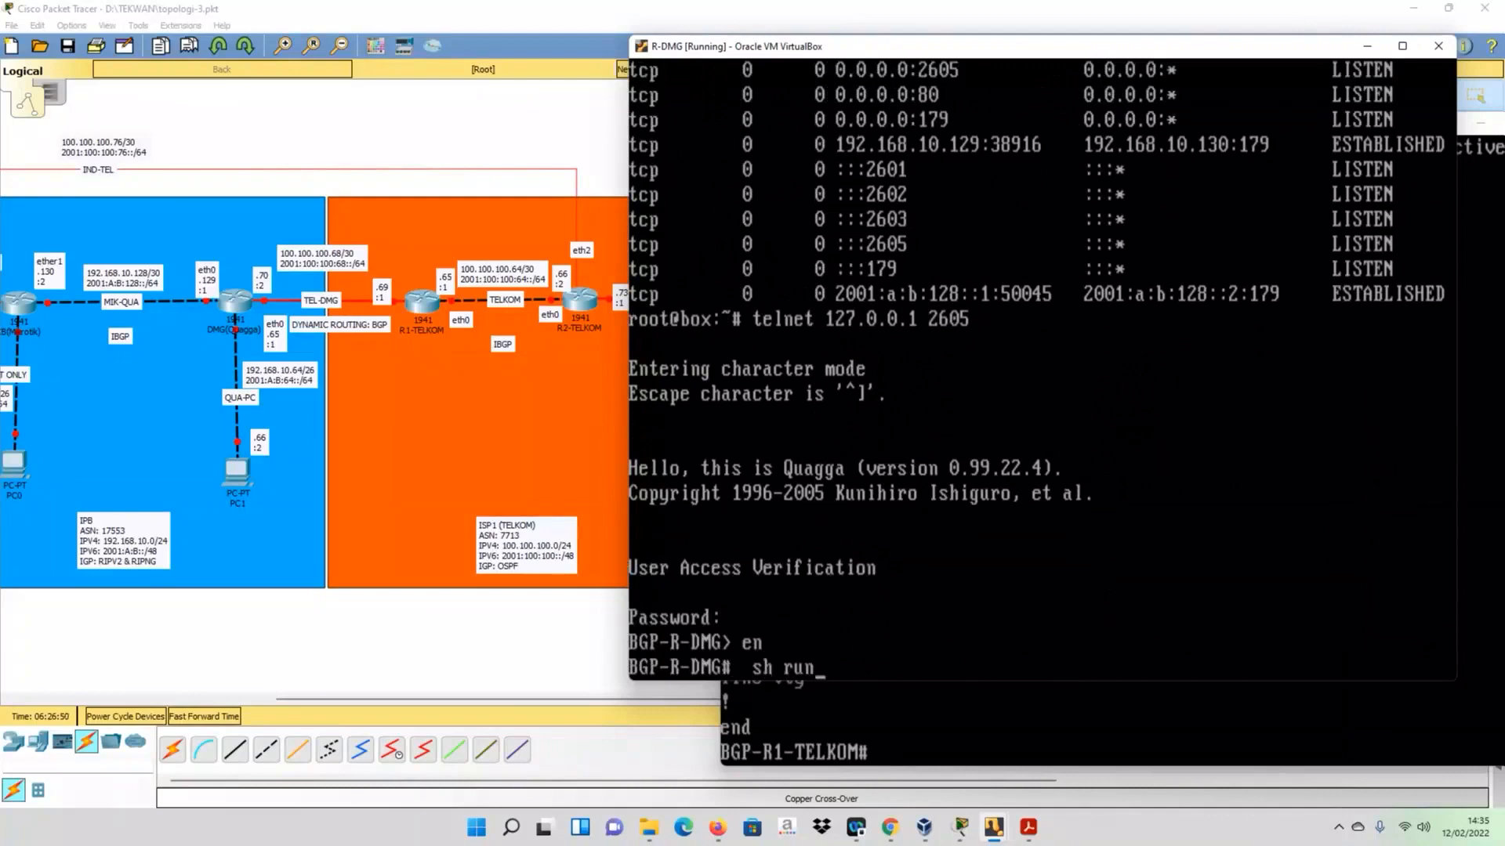
key("Return")
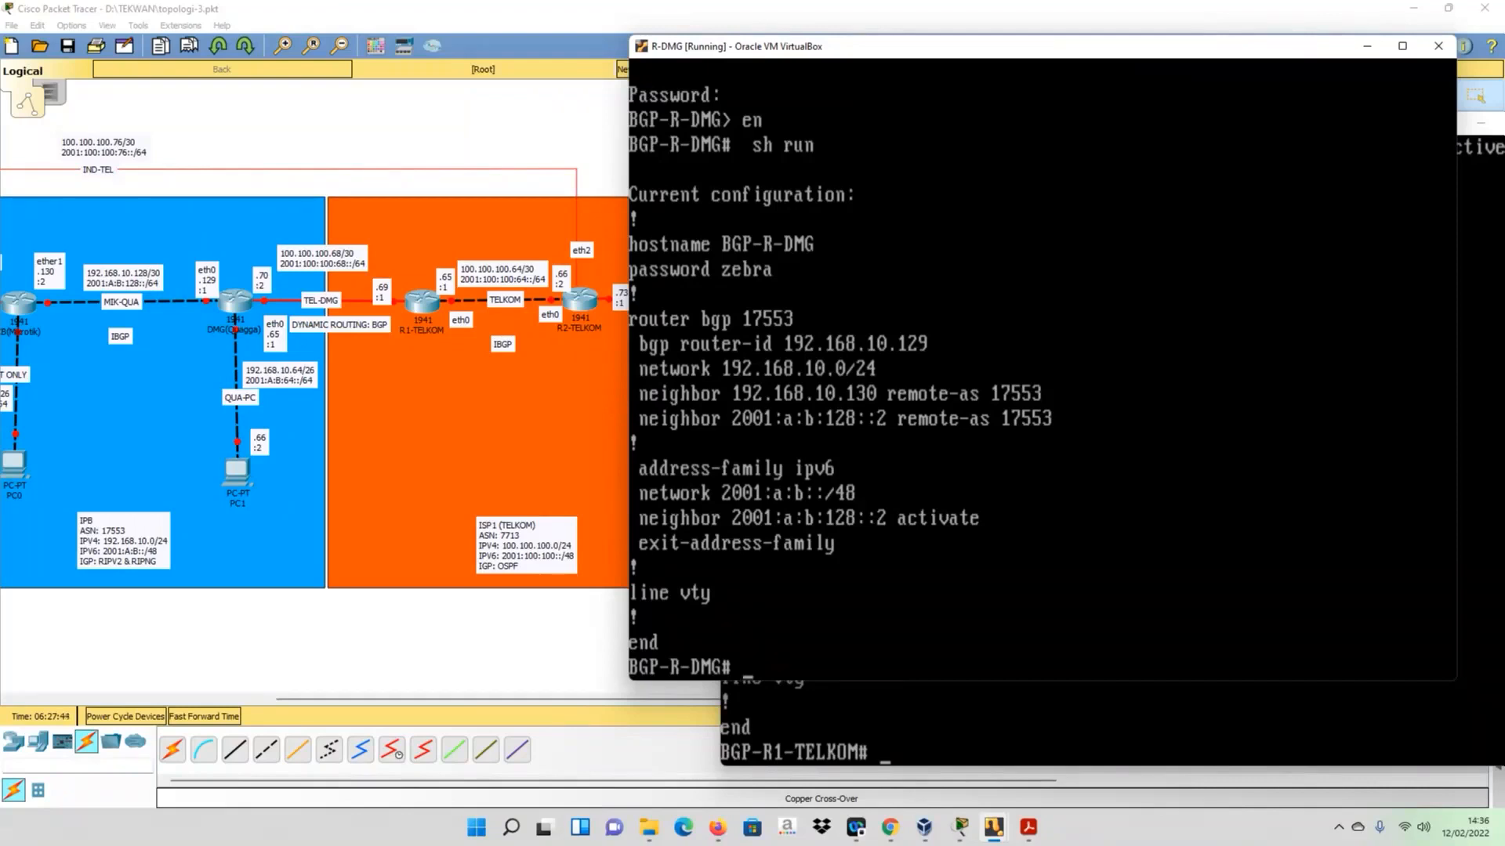
key("alt+Tab")
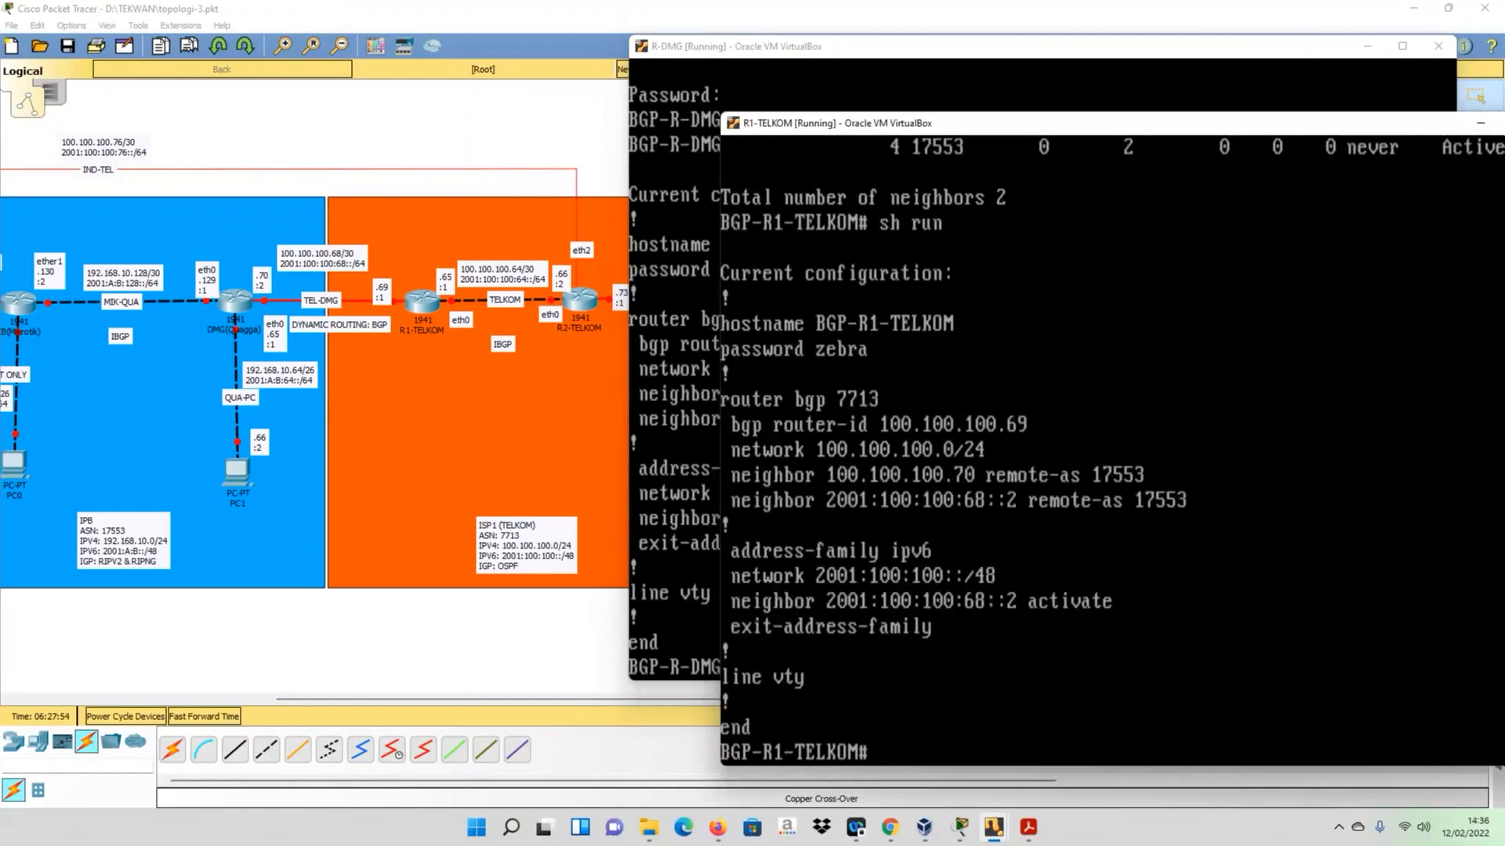
left_click(687, 407)
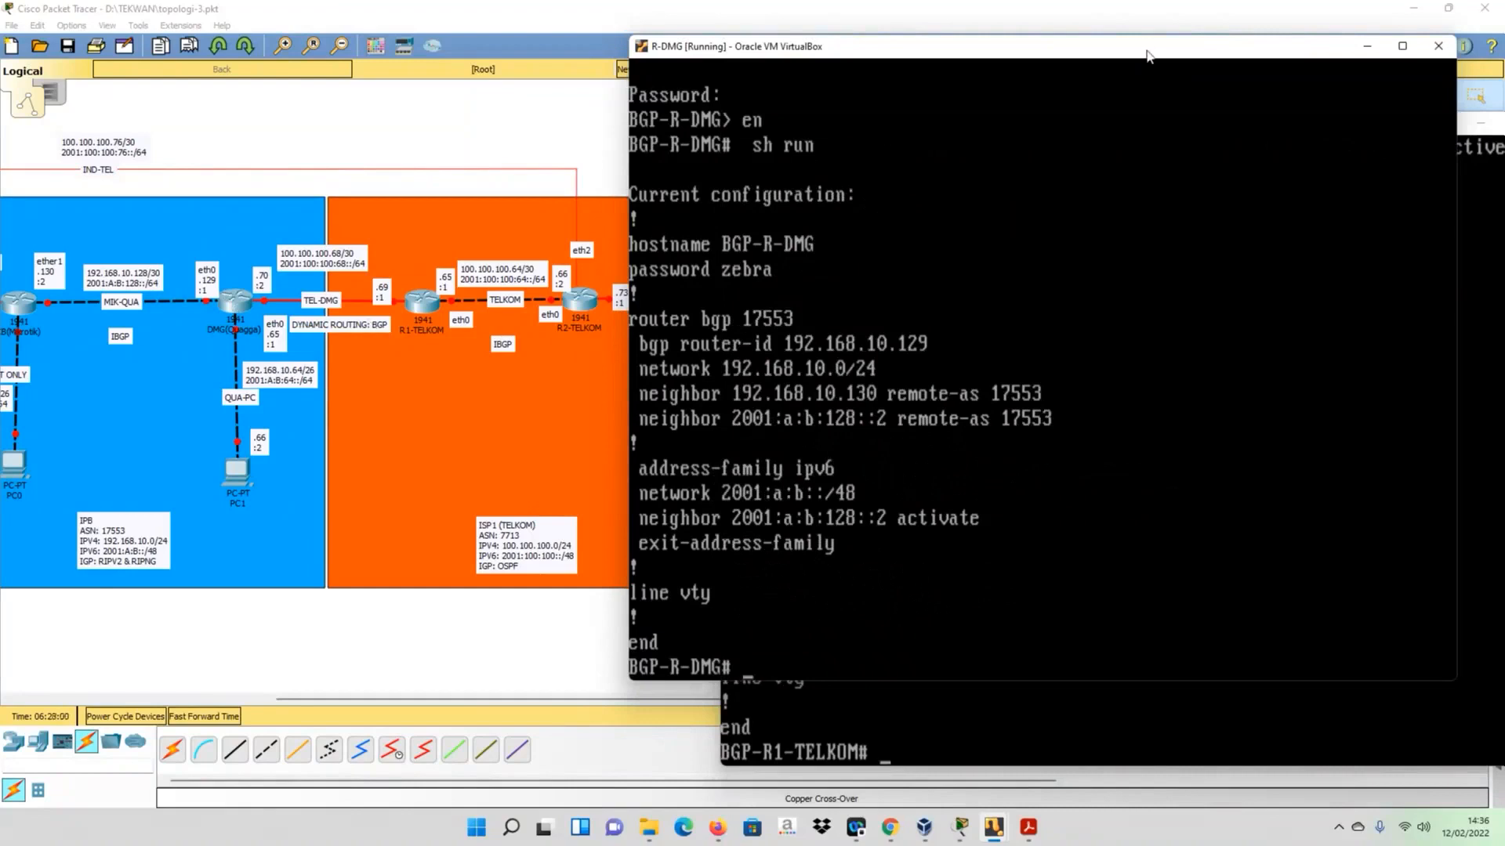
left_click_drag(1146, 55, 1223, 132)
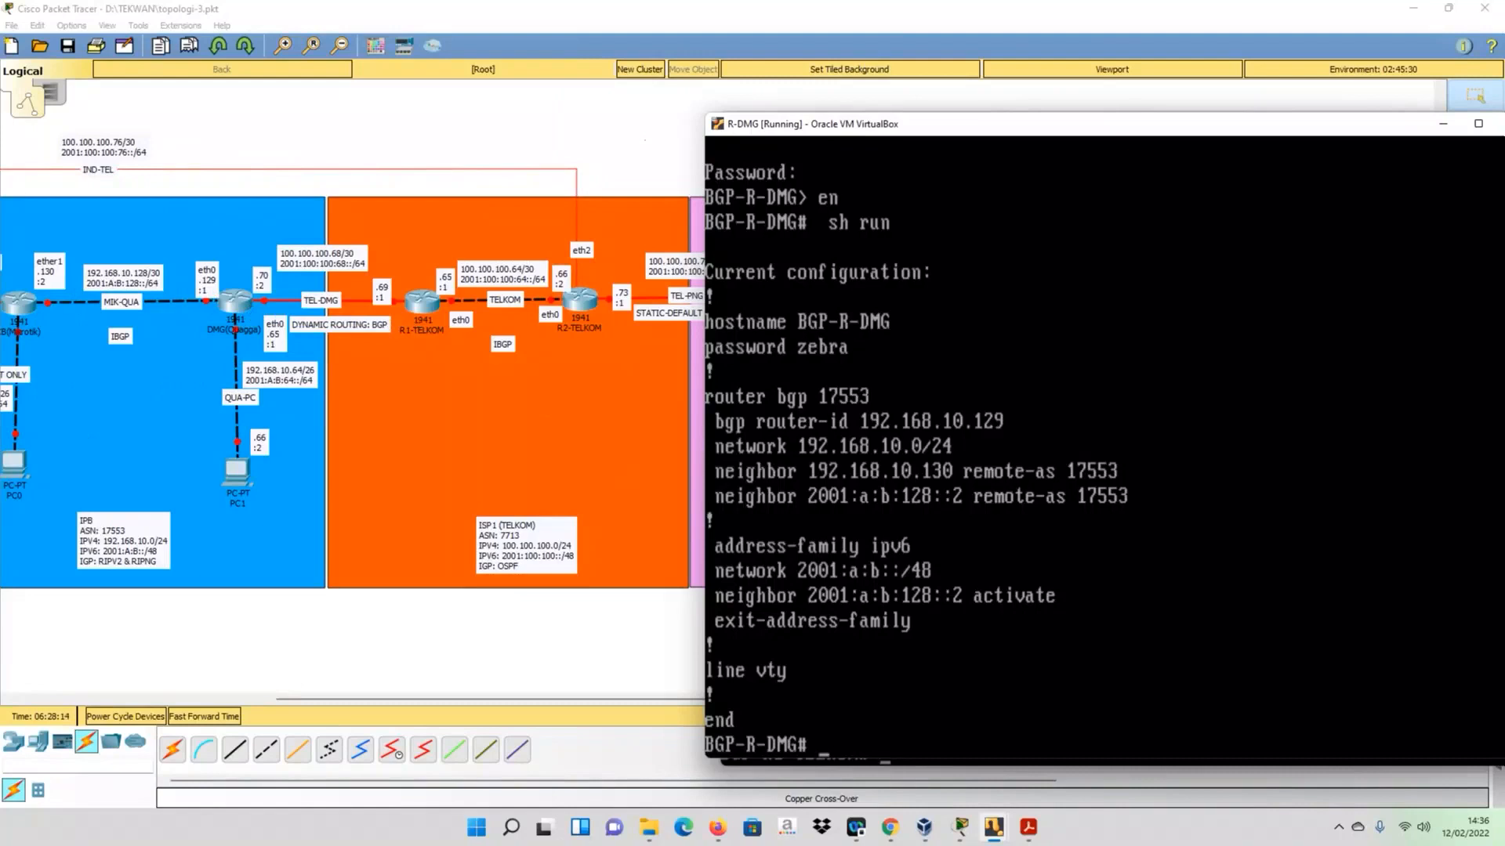
- Enter configuration mode on R-DMG and open BGP router configuration for AS 17553
type("config t")
key("Return")
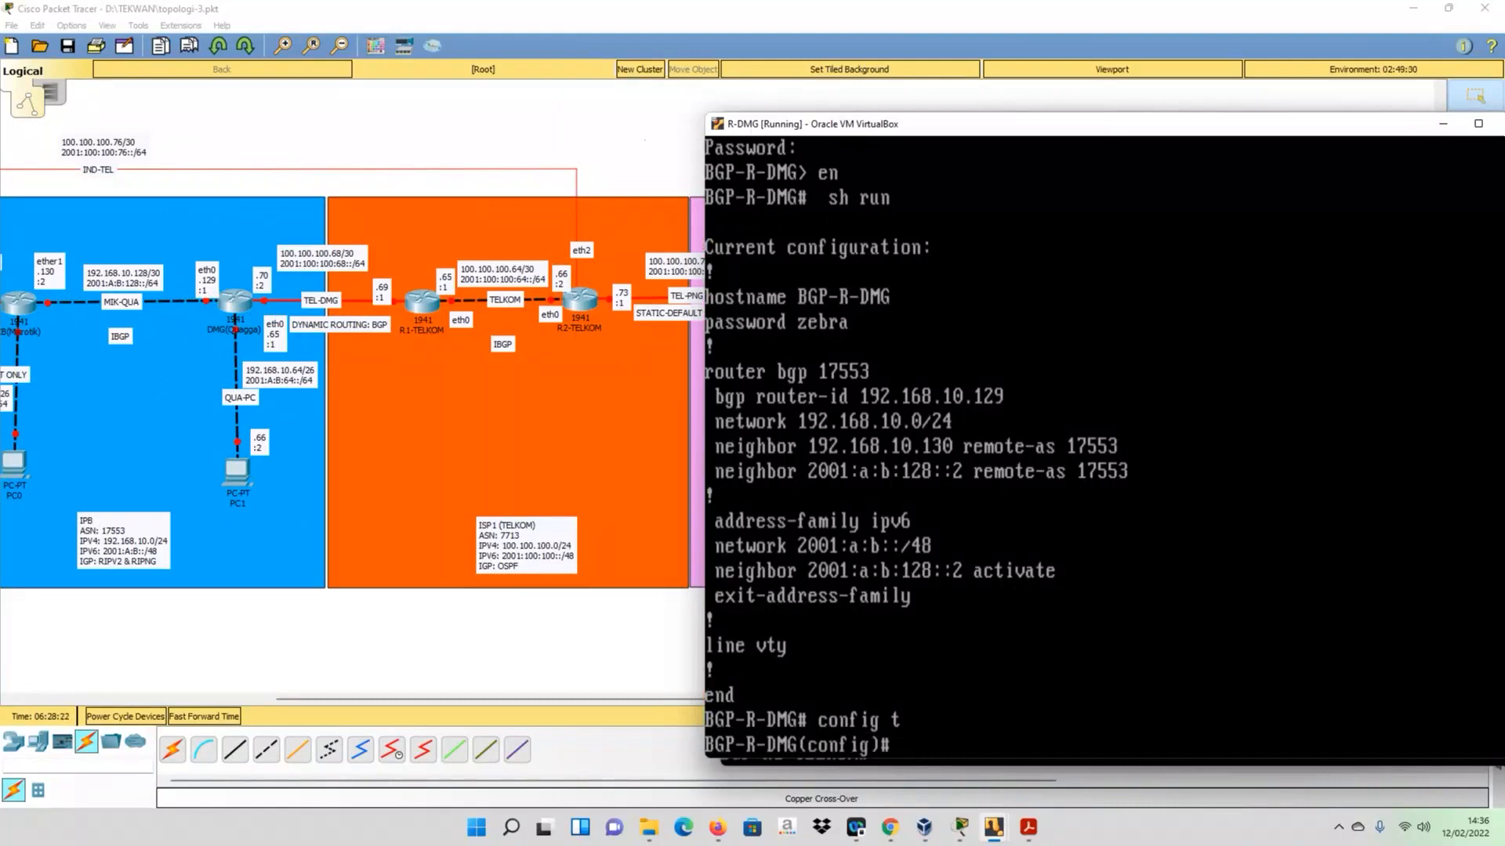
type("router bgp 17553")
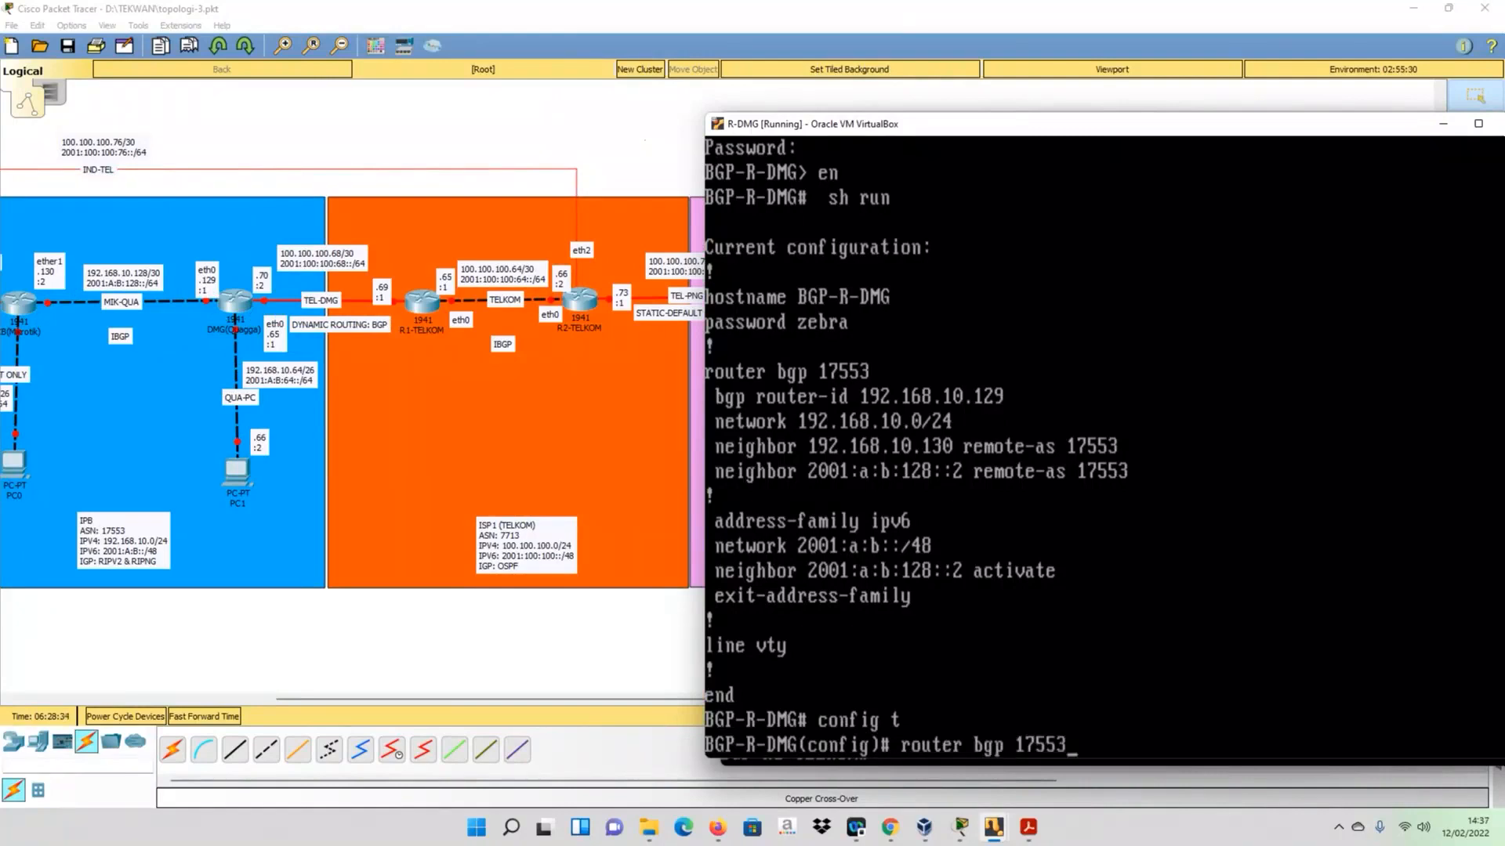
key("Return")
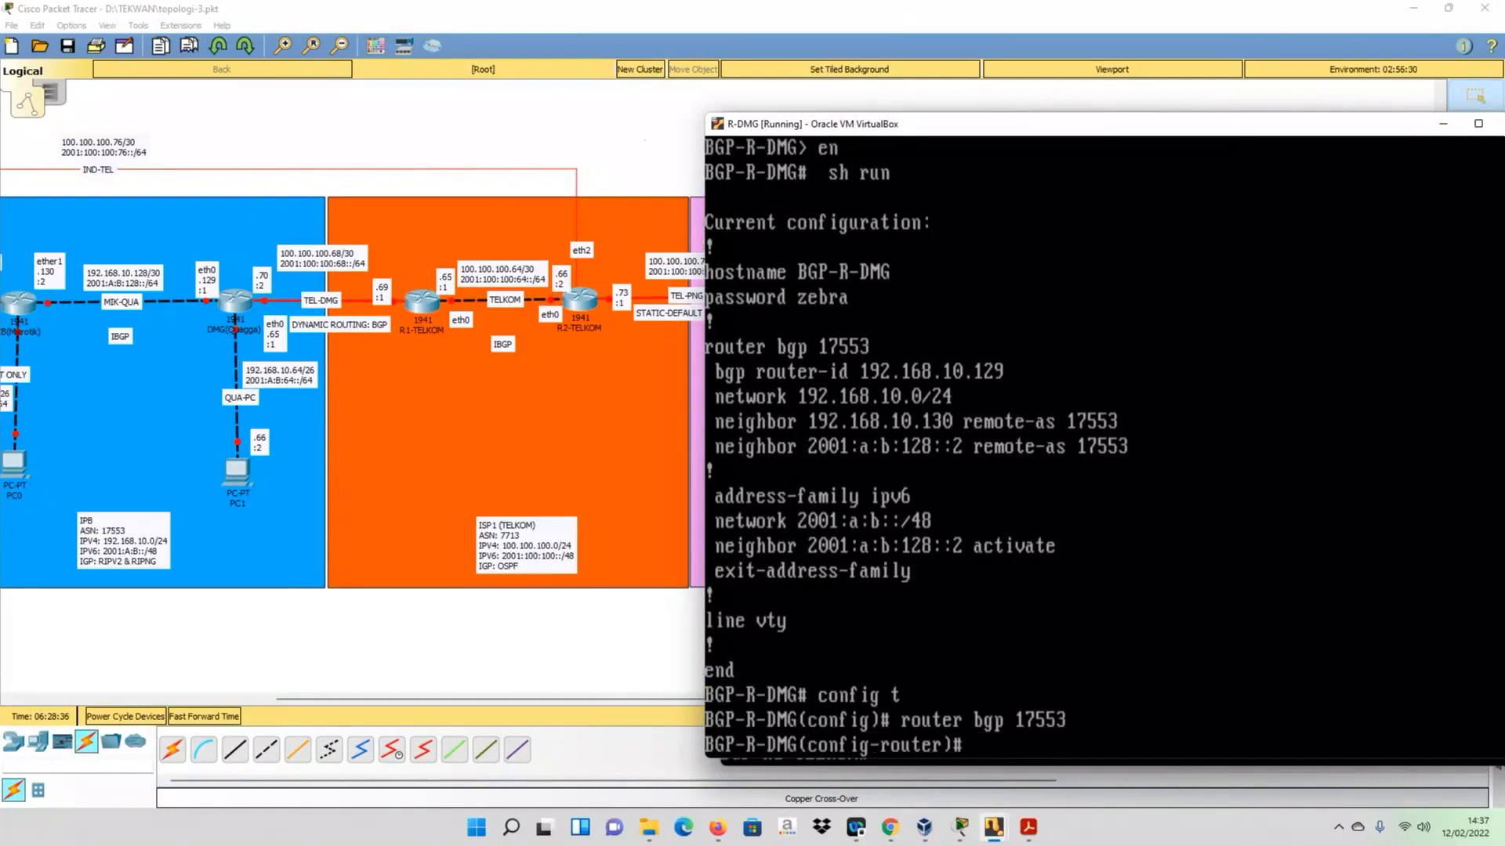
- Add the IPv4 BGP neighbor 100.100.100.69 with remote-as 7713
type("neighbo")
key("Tab")
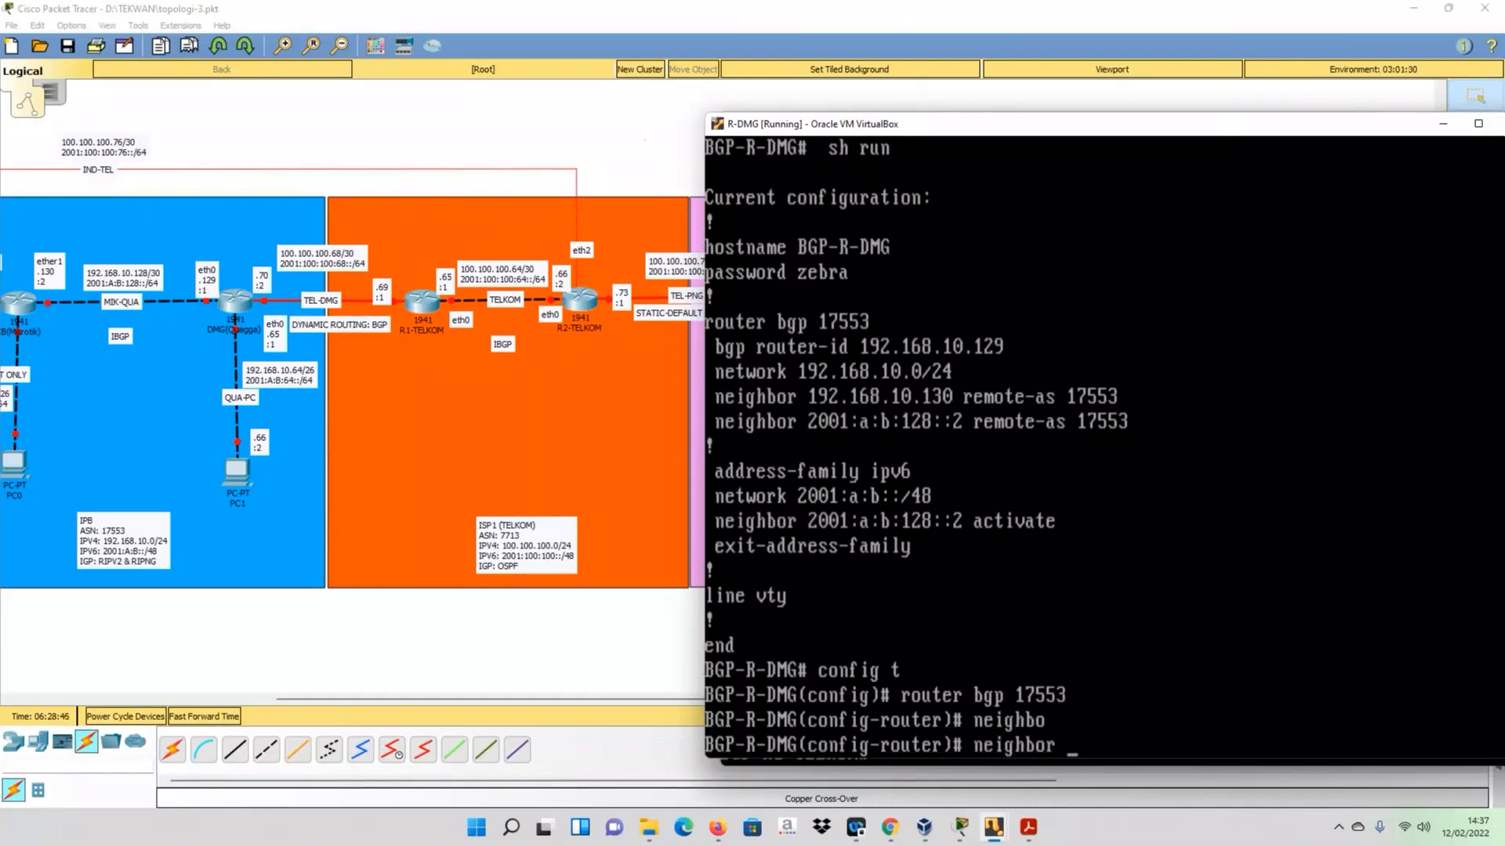
type("100.100.100.68")
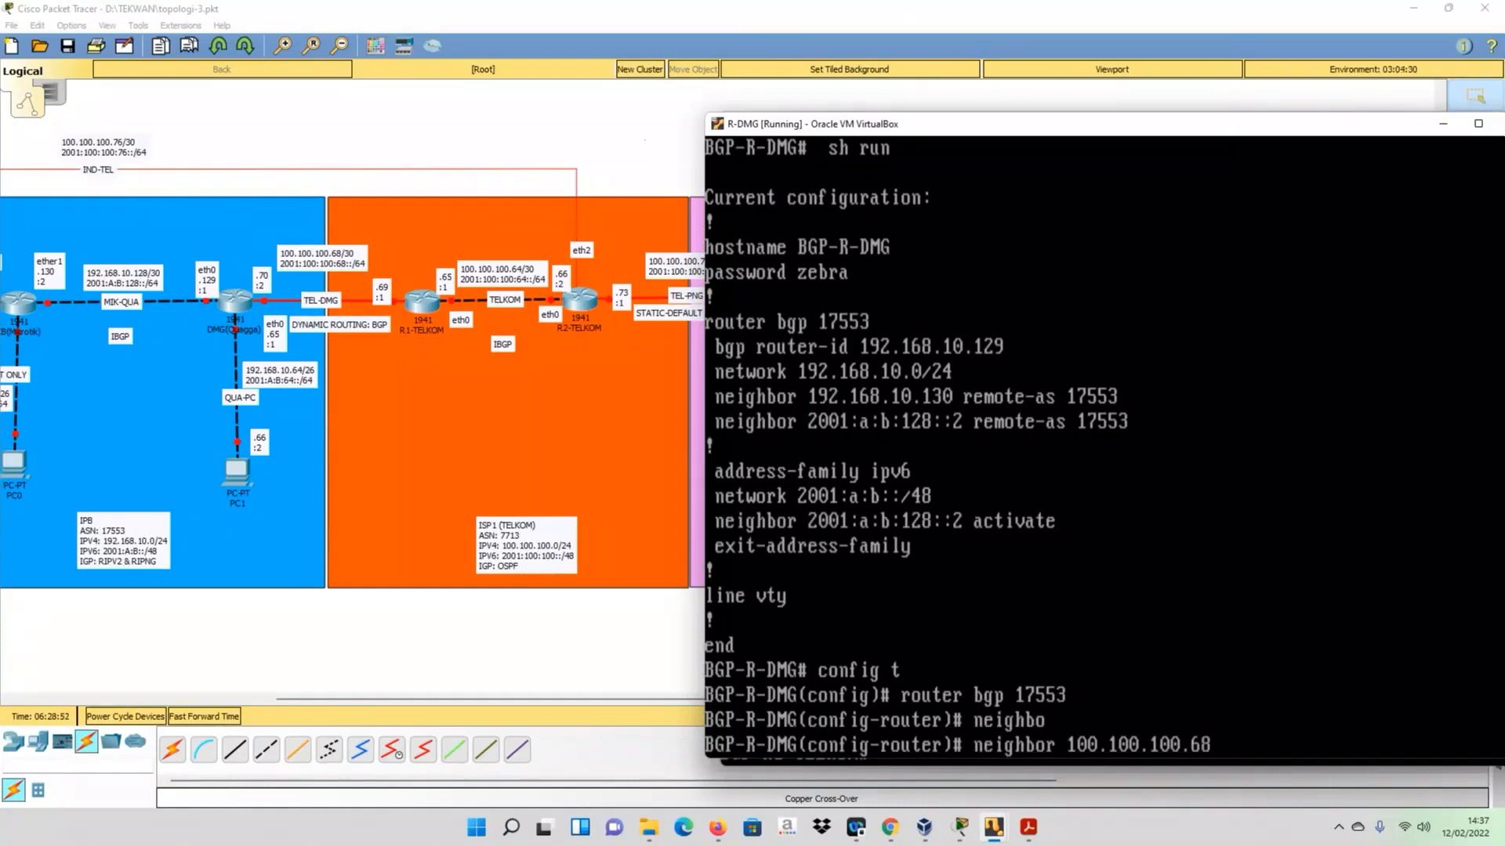
key("BackSpace")
type("9 n")
key("BackSpace")
type("remote-as 7713")
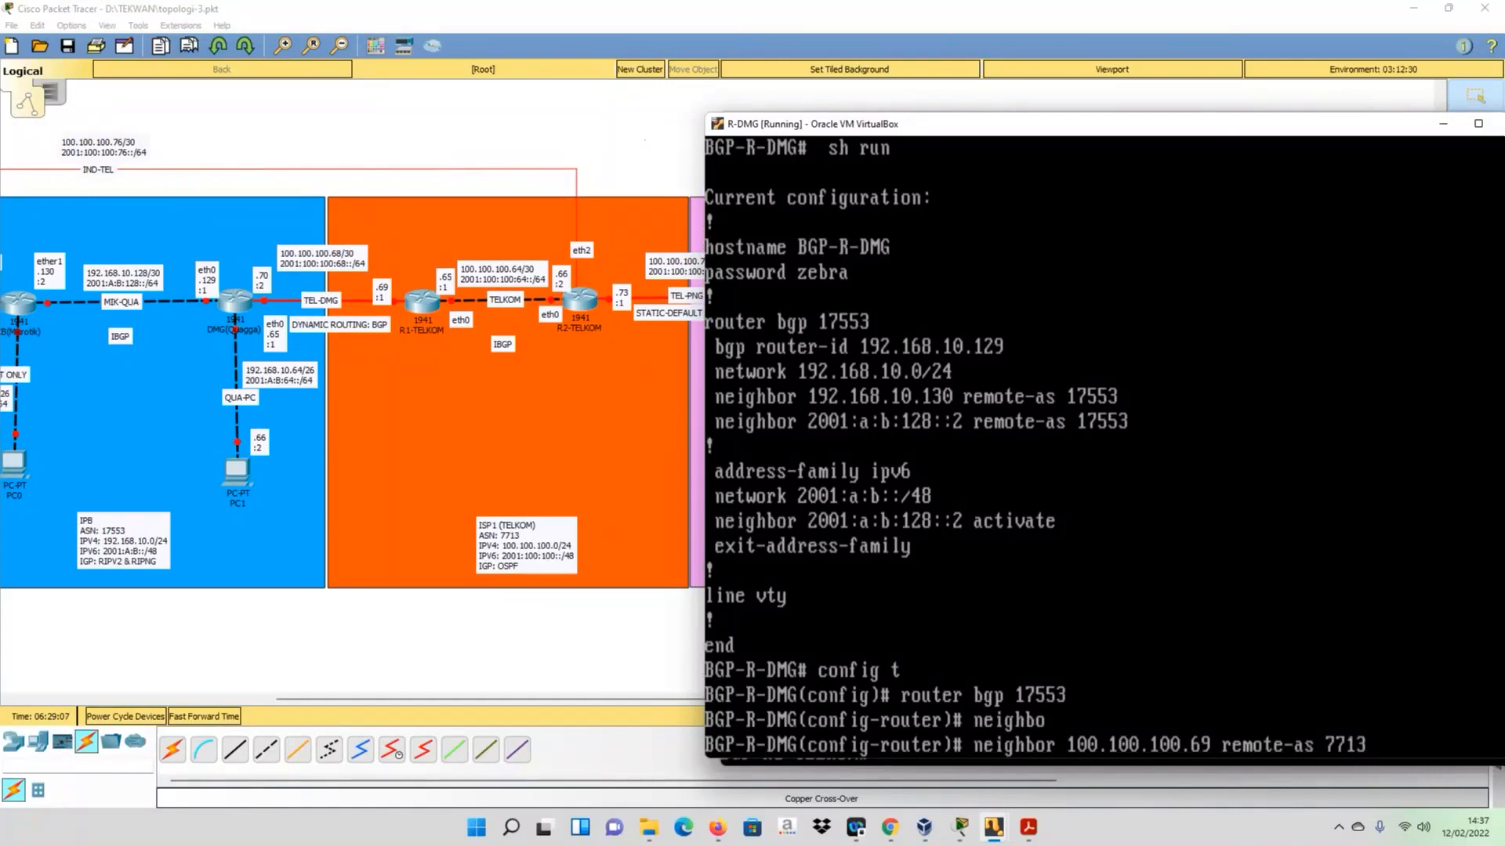
key("Return")
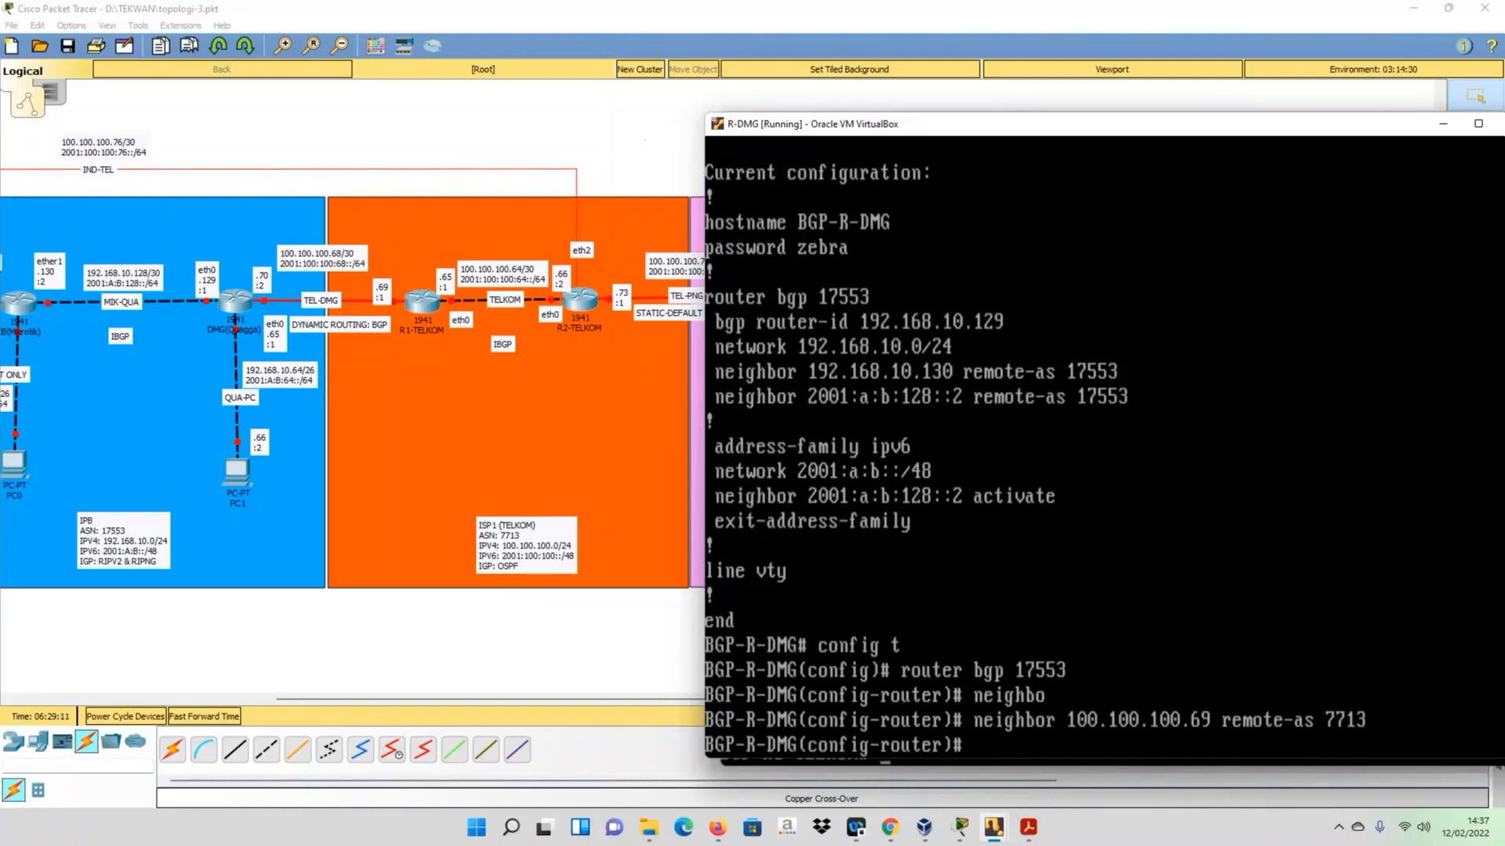
- Add the IPv6 BGP neighbor 2001:100:100:68::1 with remote-as 7713
type("neighbor 2001")
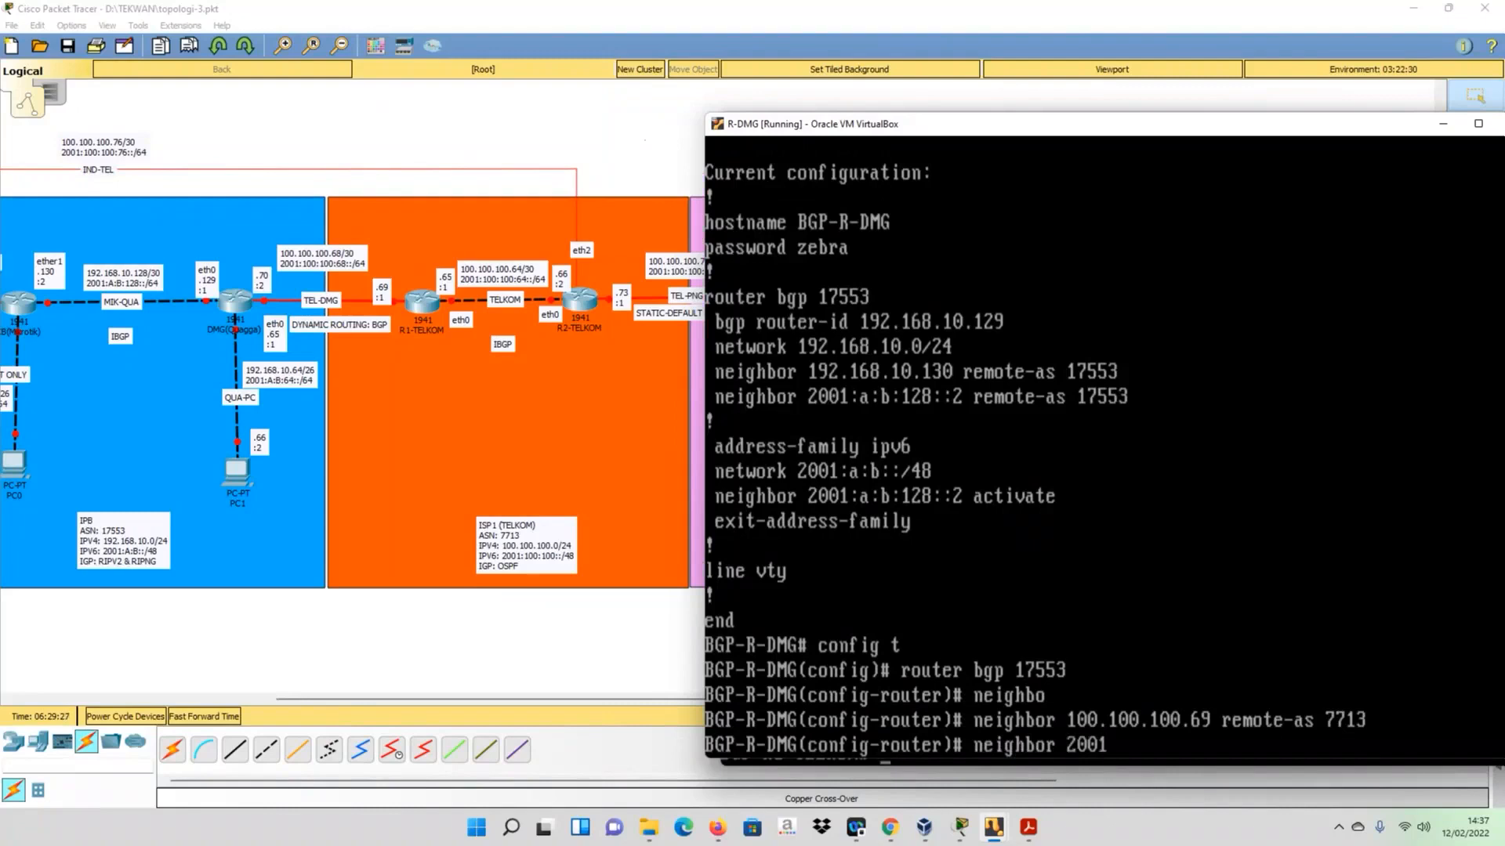
type(":100:100:68")
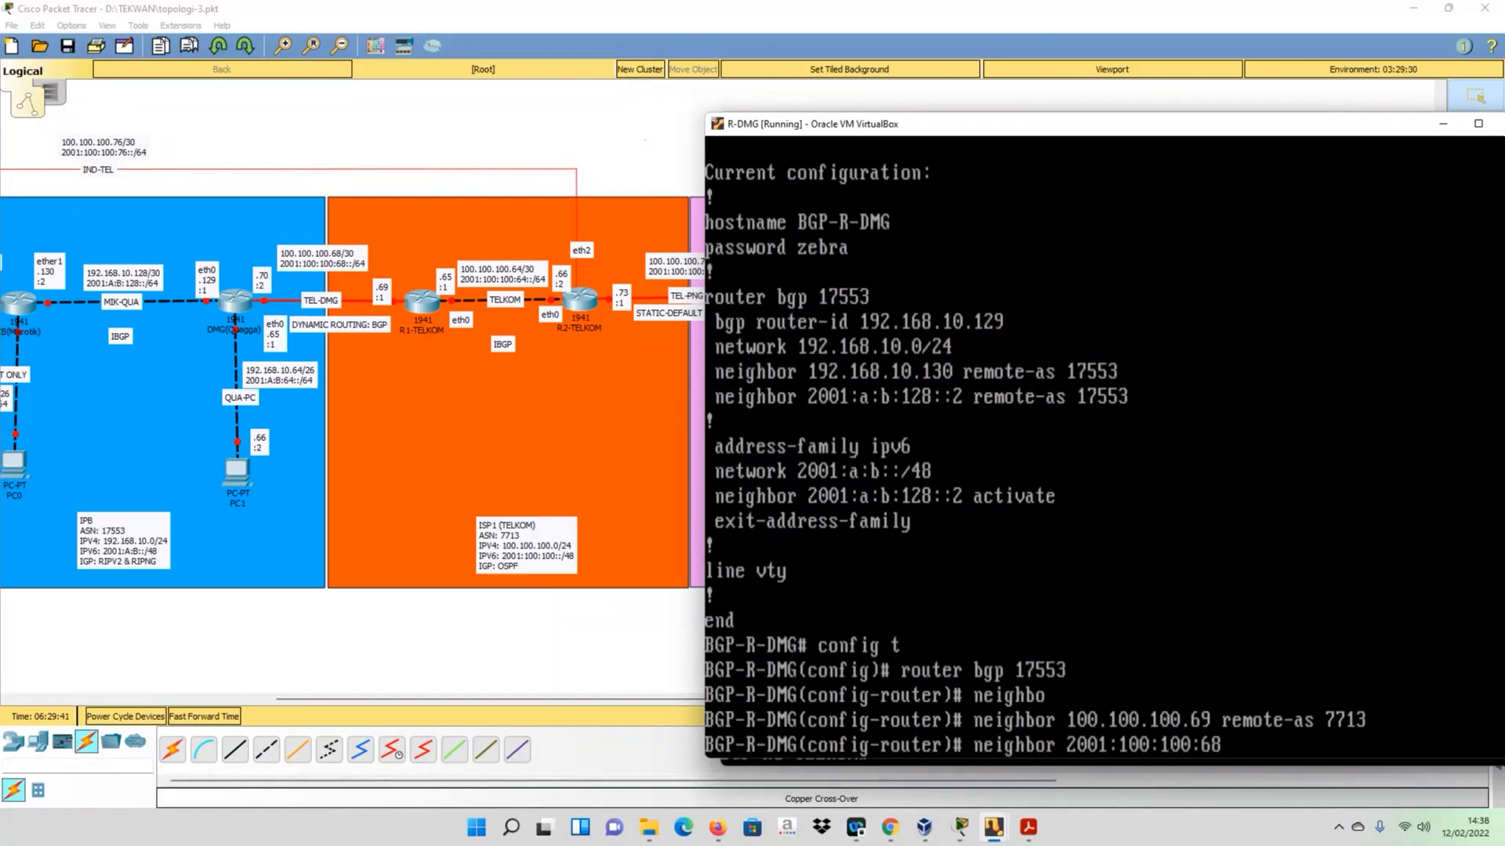
type("::")
type("1 remote-as 7713")
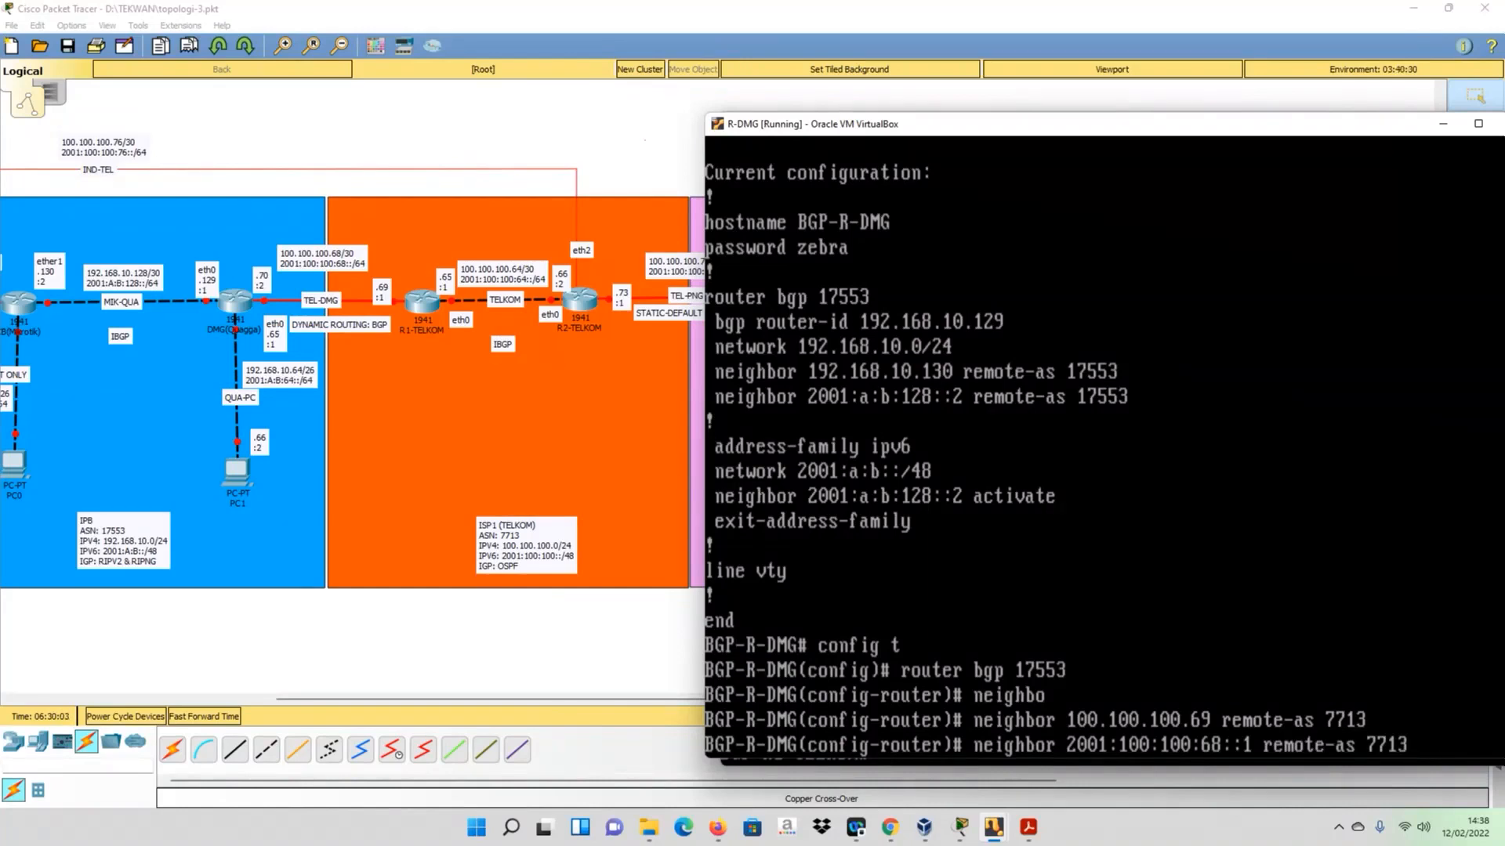
key("Return")
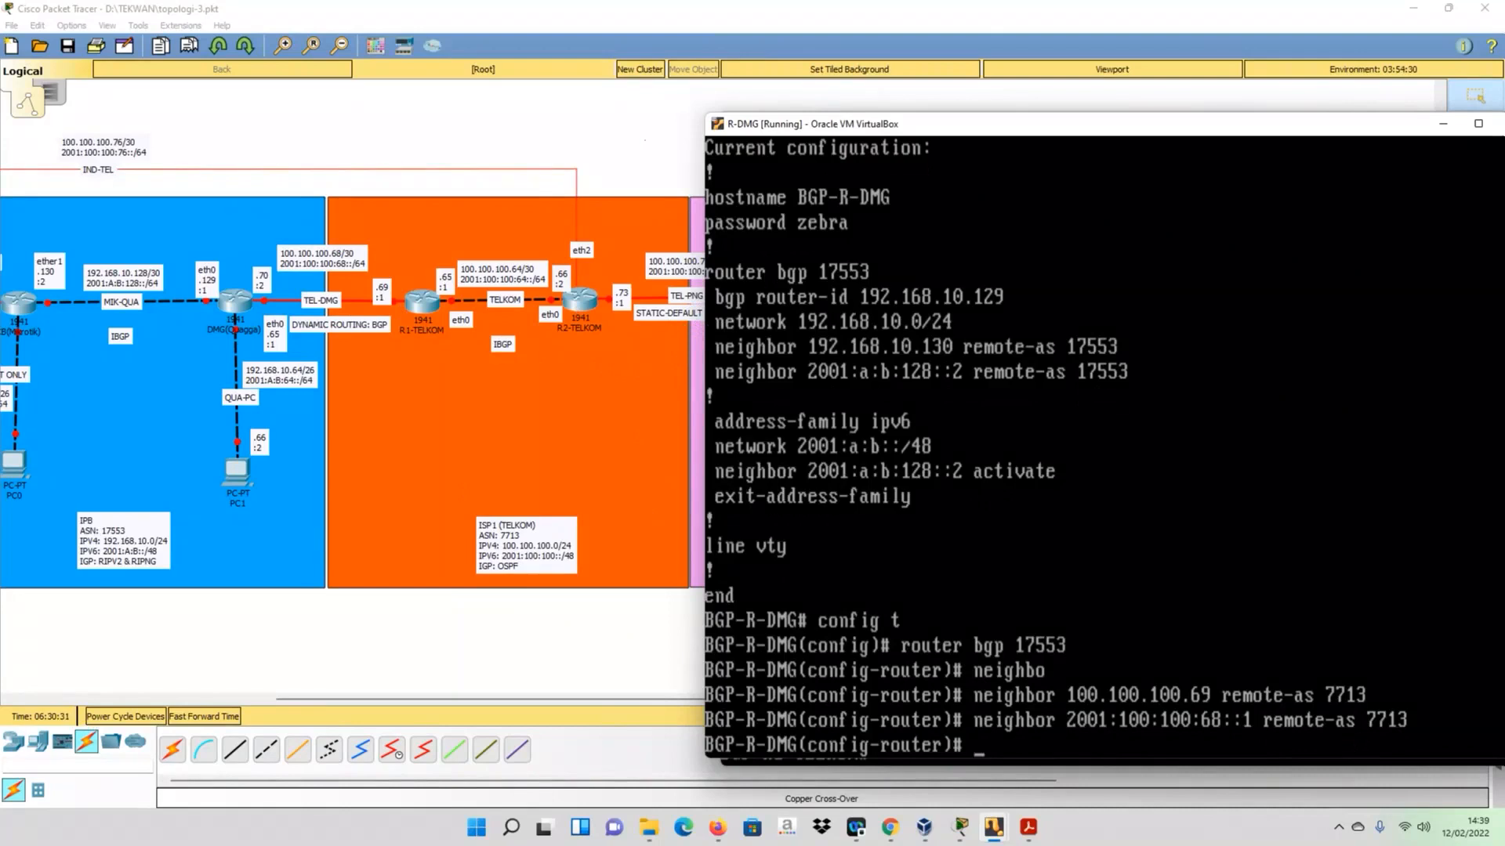
- Activate neighbor 100.100.100.69 in R-DMG's IPv4 address family
type("add")
key("Tab")
type("ipv4")
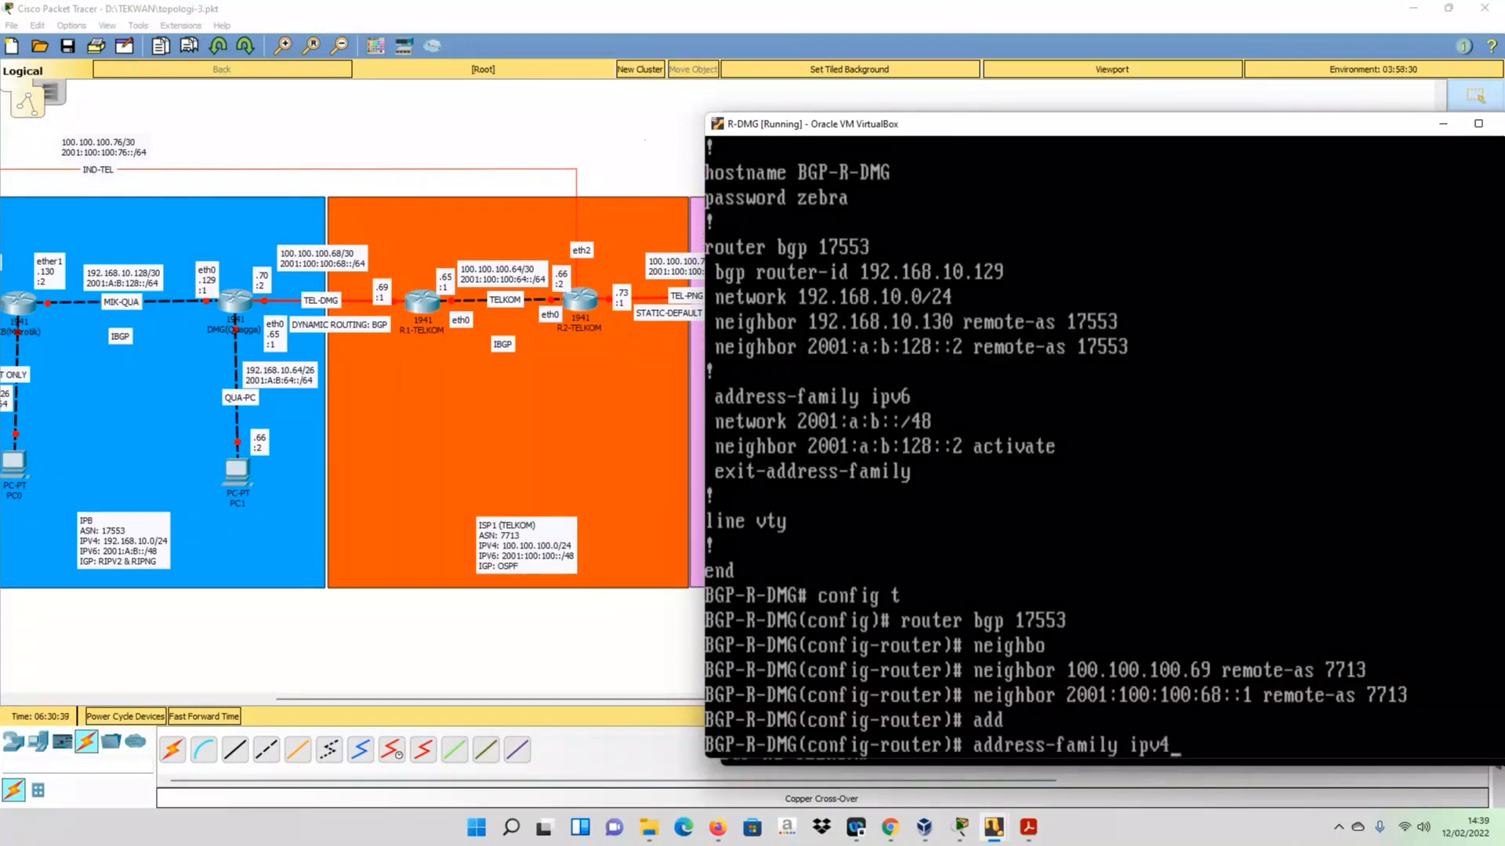
key("Return")
key("Up")
key("Up")
key("Up")
key("Up")
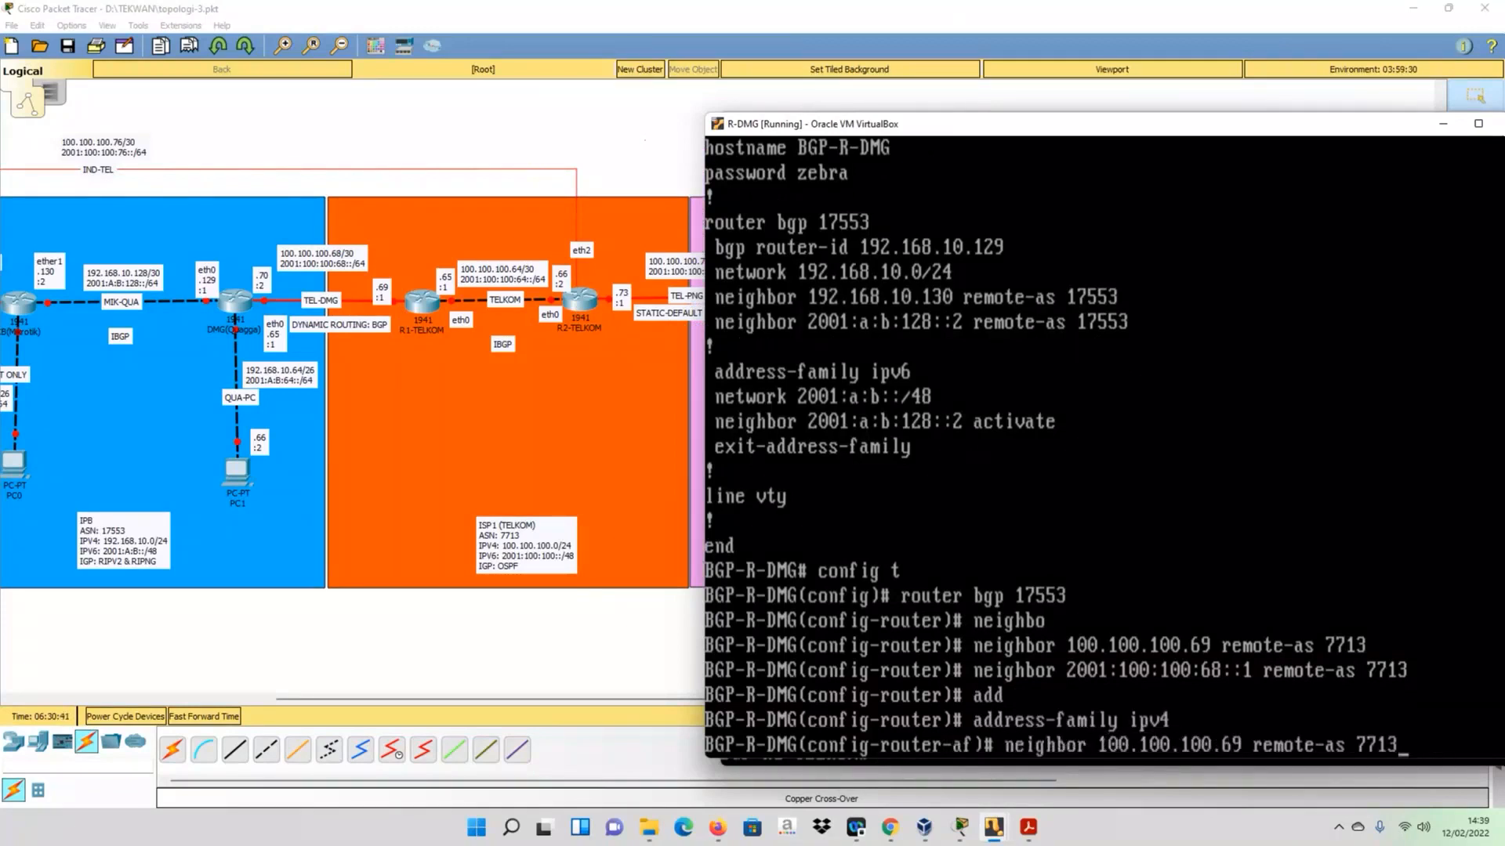
key("BackSpace")
key("BackSpace")
key("BackSpace")
key("BackSpace")
key("BackSpace")
key("BackSpace")
key("BackSpace")
key("BackSpace")
key("BackSpace")
key("BackSpace")
key("BackSpace")
key("BackSpace")
key("BackSpace")
key("BackSpace")
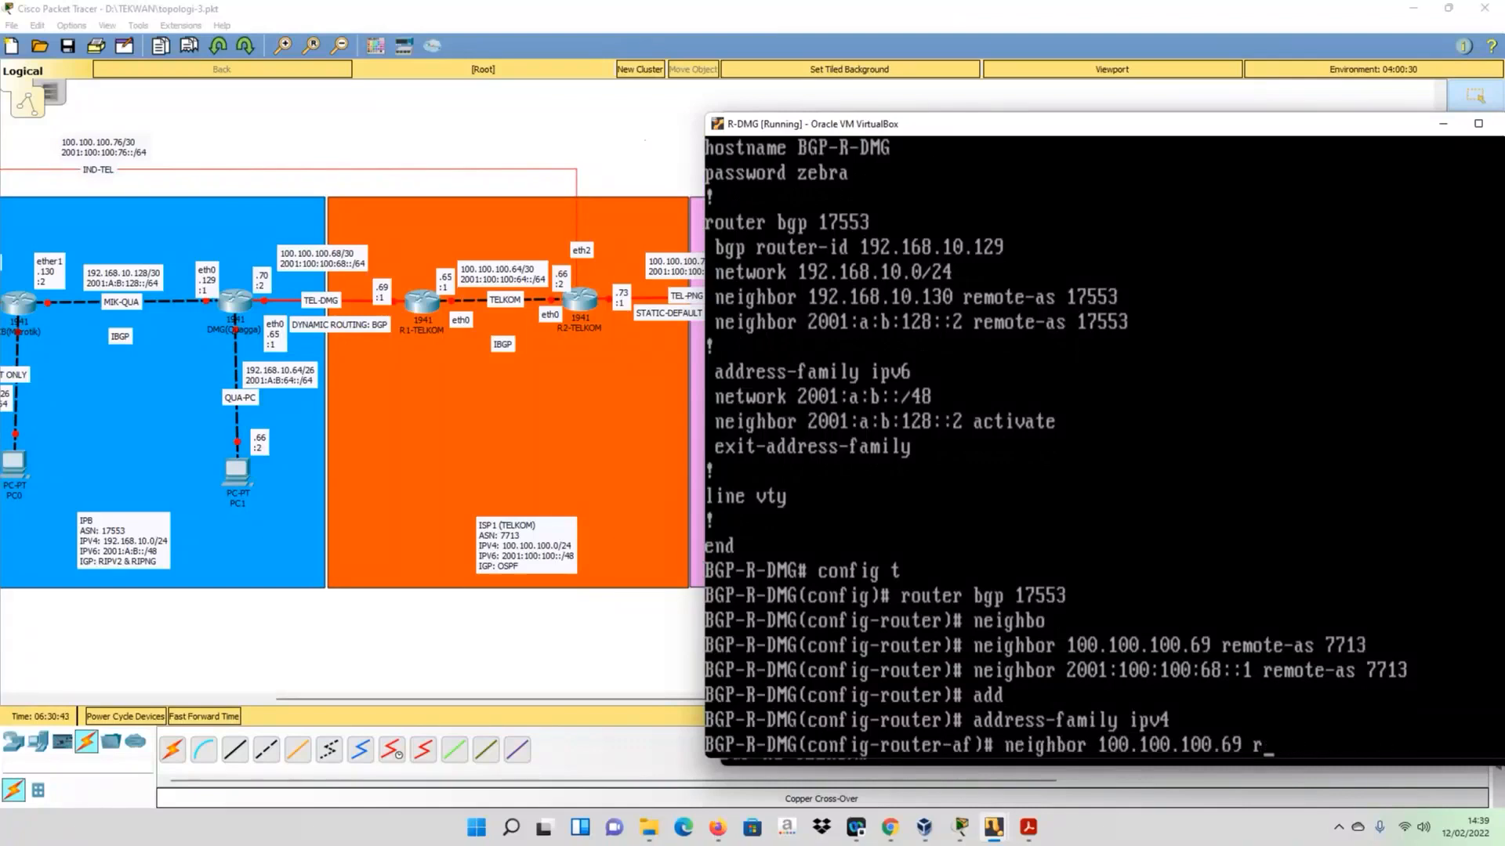
type("activate")
key("Return")
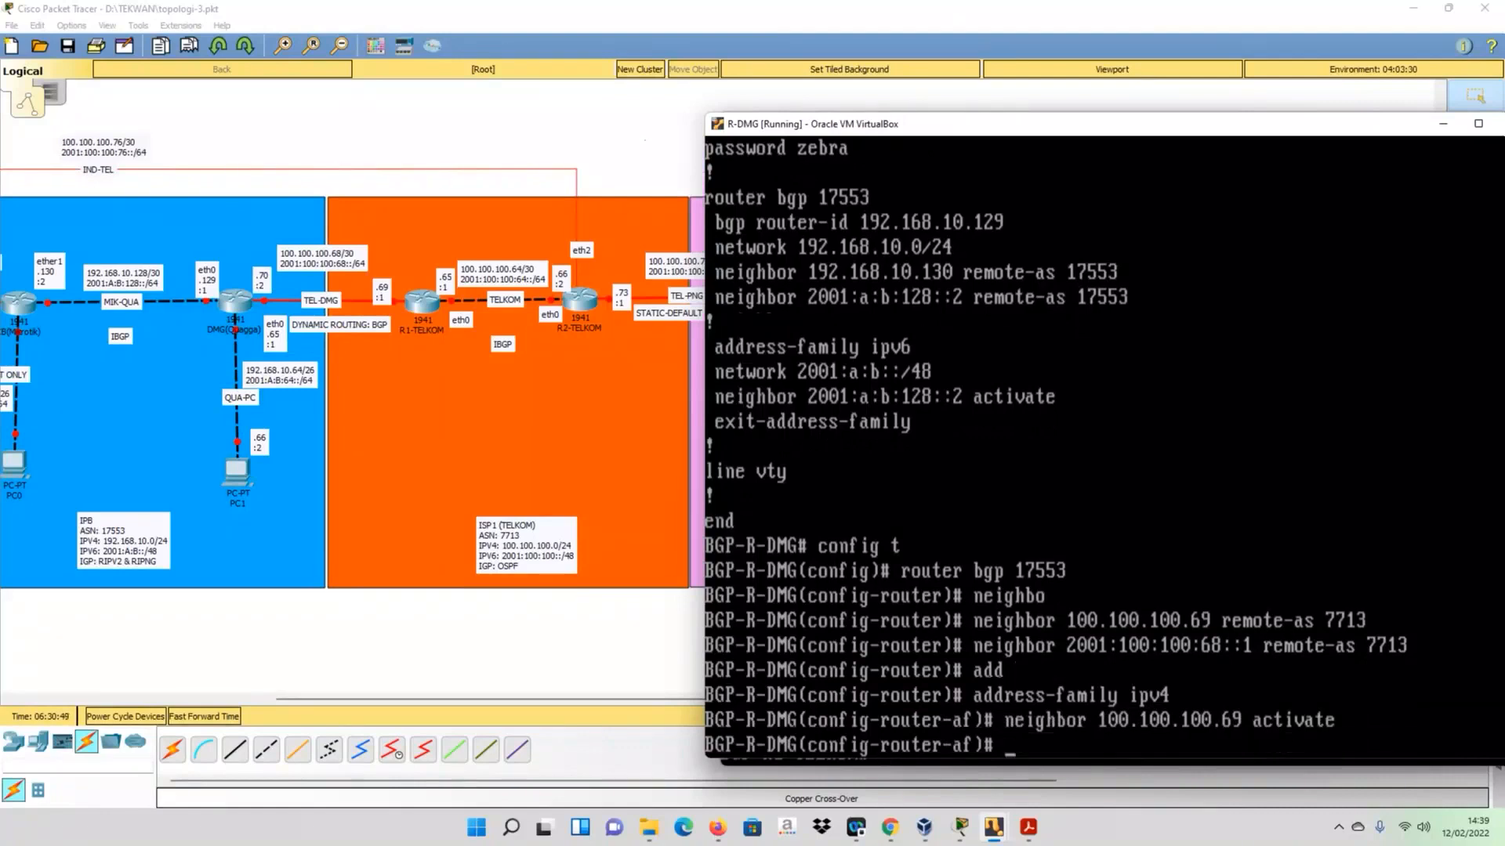
- Leave the IPv4 address family and activate neighbor 2001:100:100:68::1 in the IPv6 address family
type("exit")
key("Return")
key("Up")
key("Up")
key("Up")
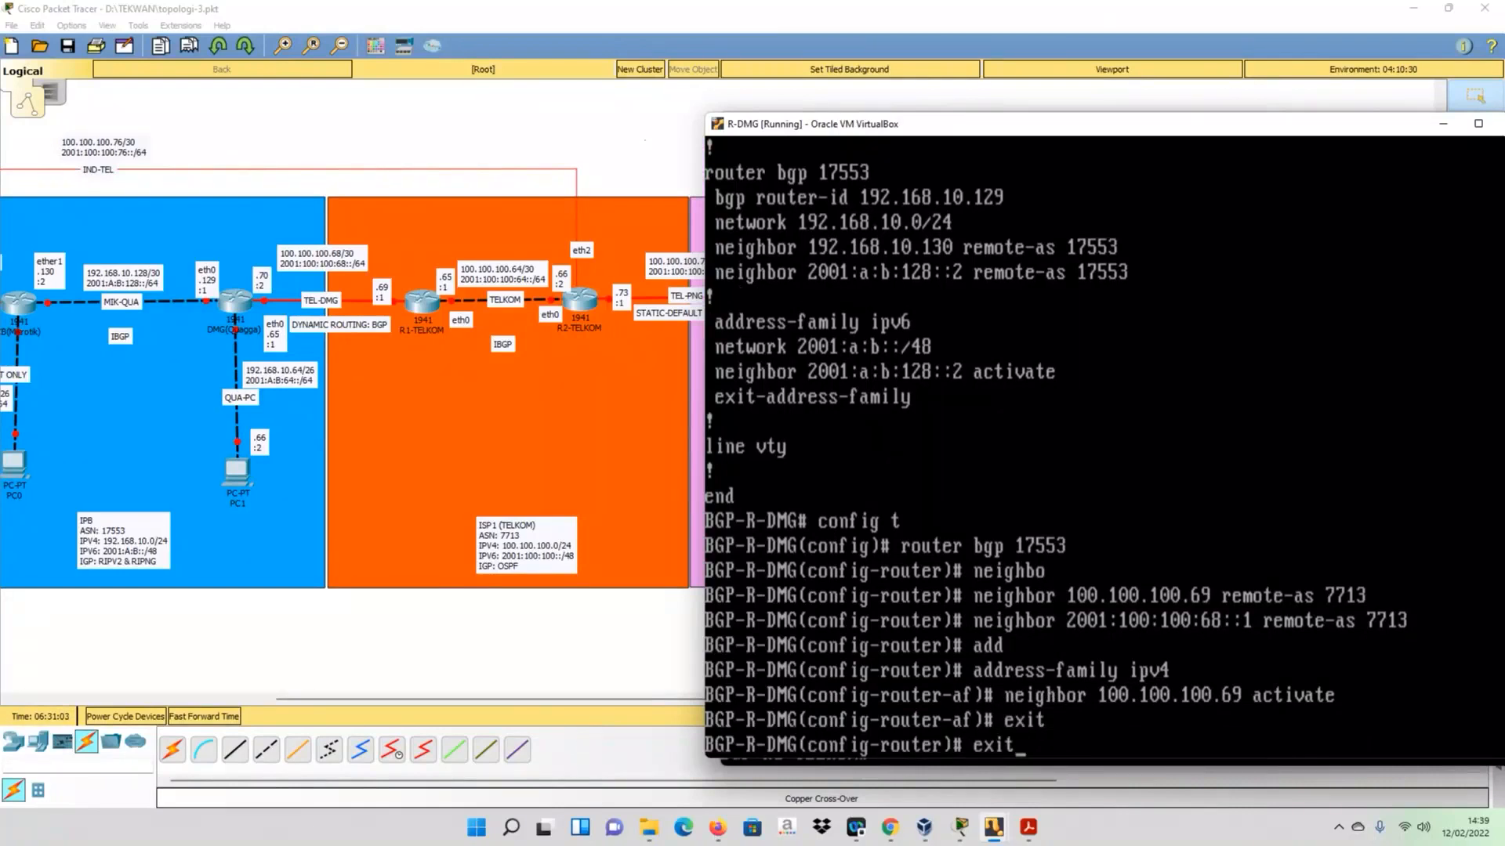
key("BackSpace")
type("6")
key("Return")
key("Up")
key("Up")
key("Up")
key("Up")
key("Up")
key("Up")
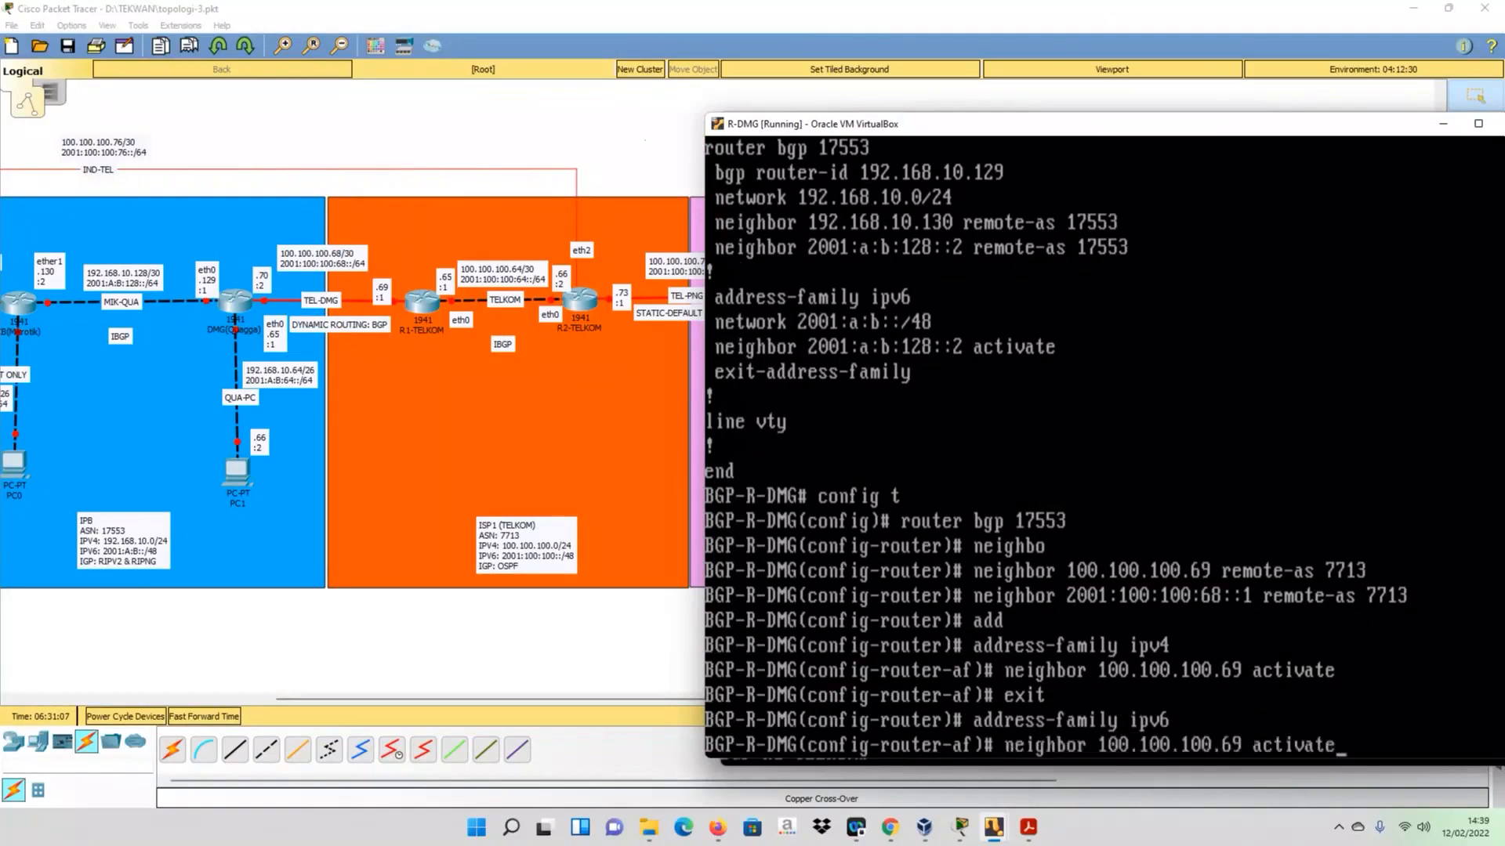
key("BackSpace")
key("BackSpace")
key("BackSpace")
key("BackSpace")
key("BackSpace")
key("BackSpace")
key("BackSpace")
key("BackSpace")
key("BackSpace")
key("BackSpace")
key("BackSpace")
key("BackSpace")
key("BackSpace")
key("BackSpace")
key("BackSpace")
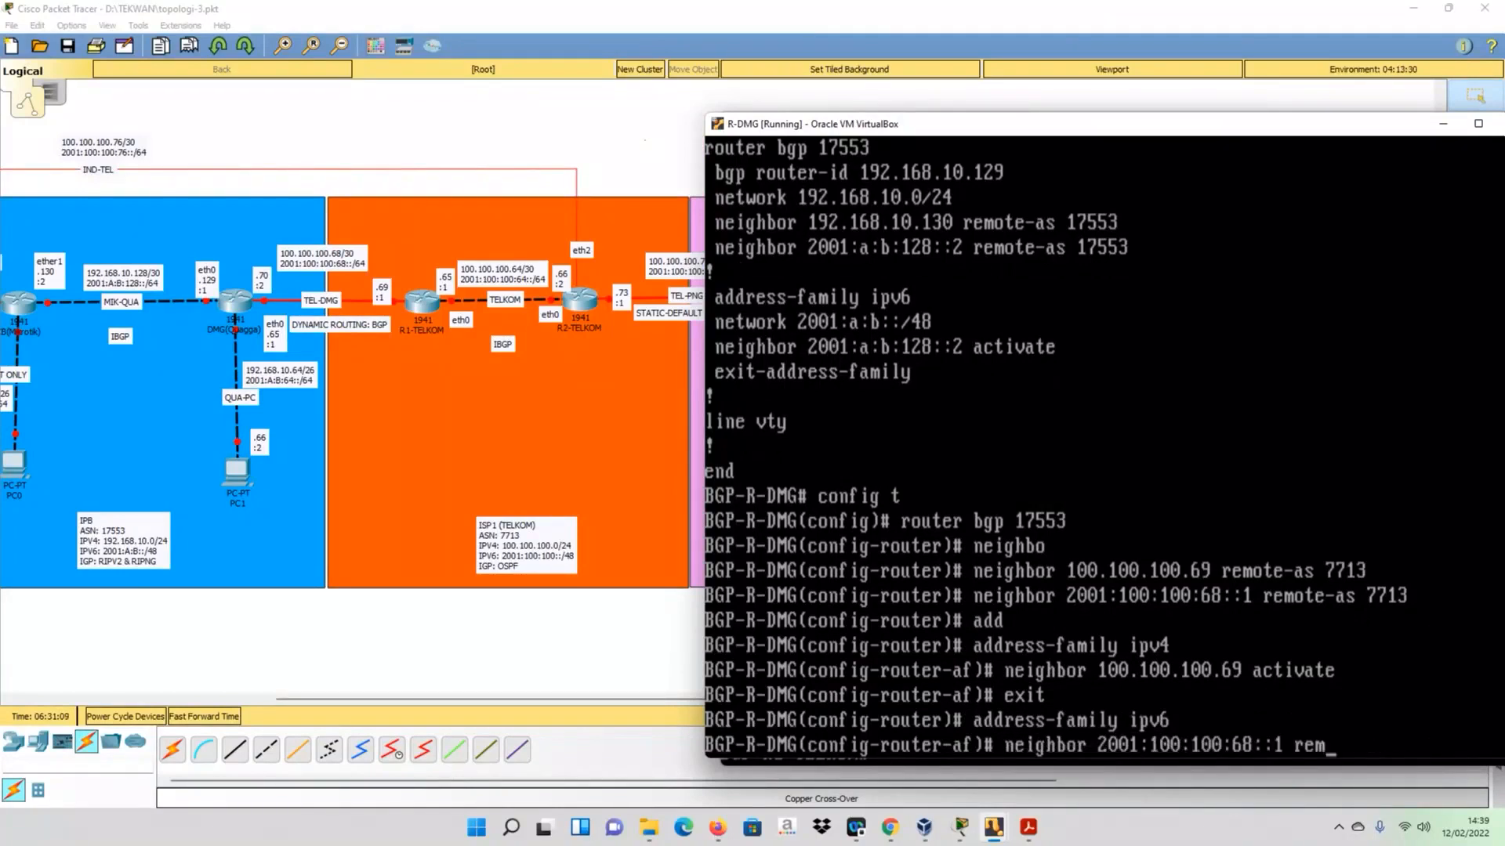
type("activate")
key("Return")
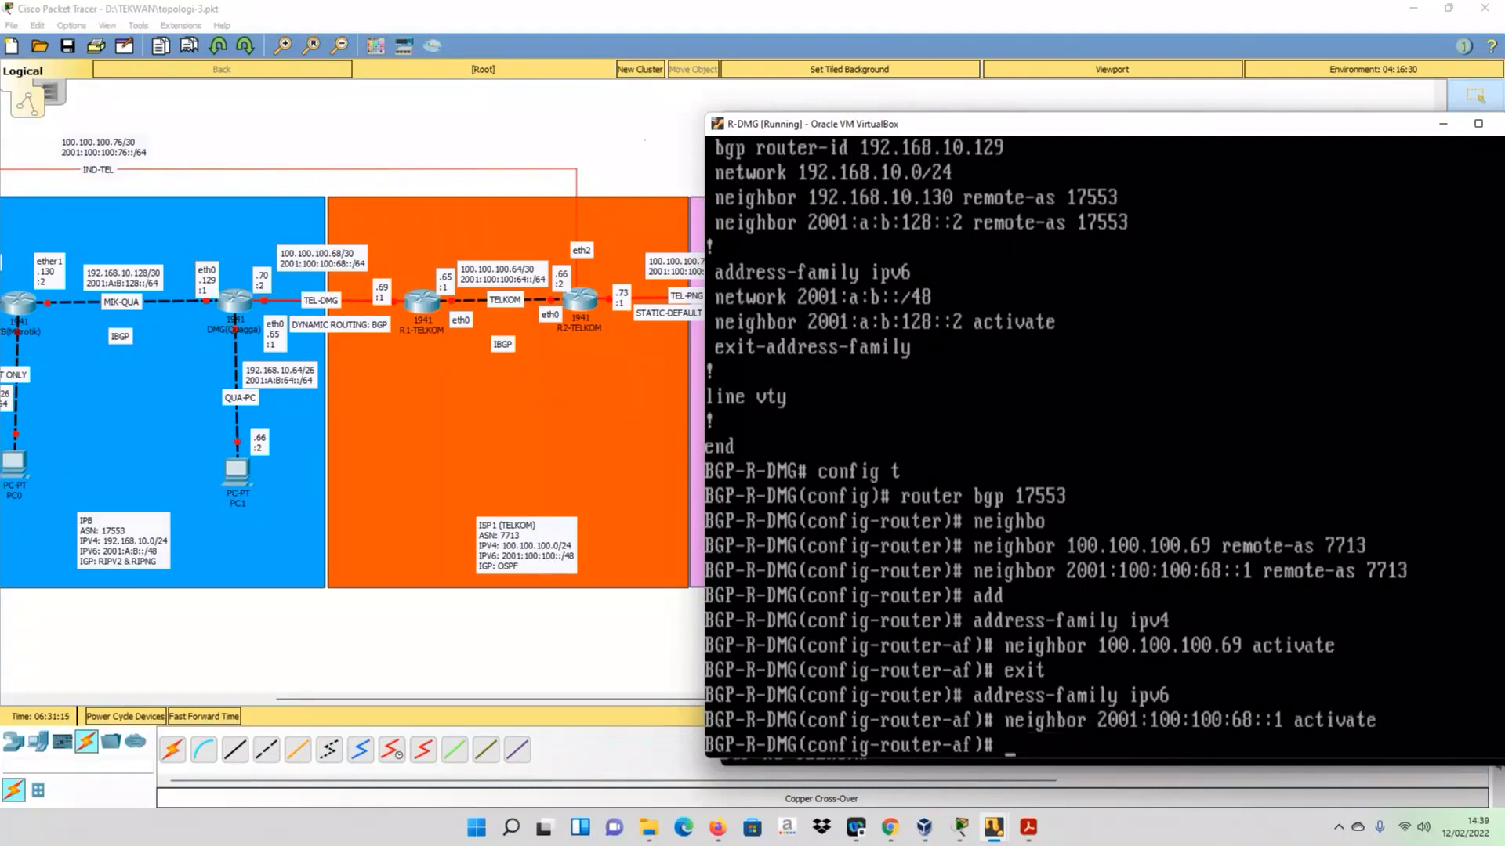
- Save R-DMG's BGP configuration with do wr and display the running configuration with do sh run
type("do wr")
key("Return")
type("do sh run")
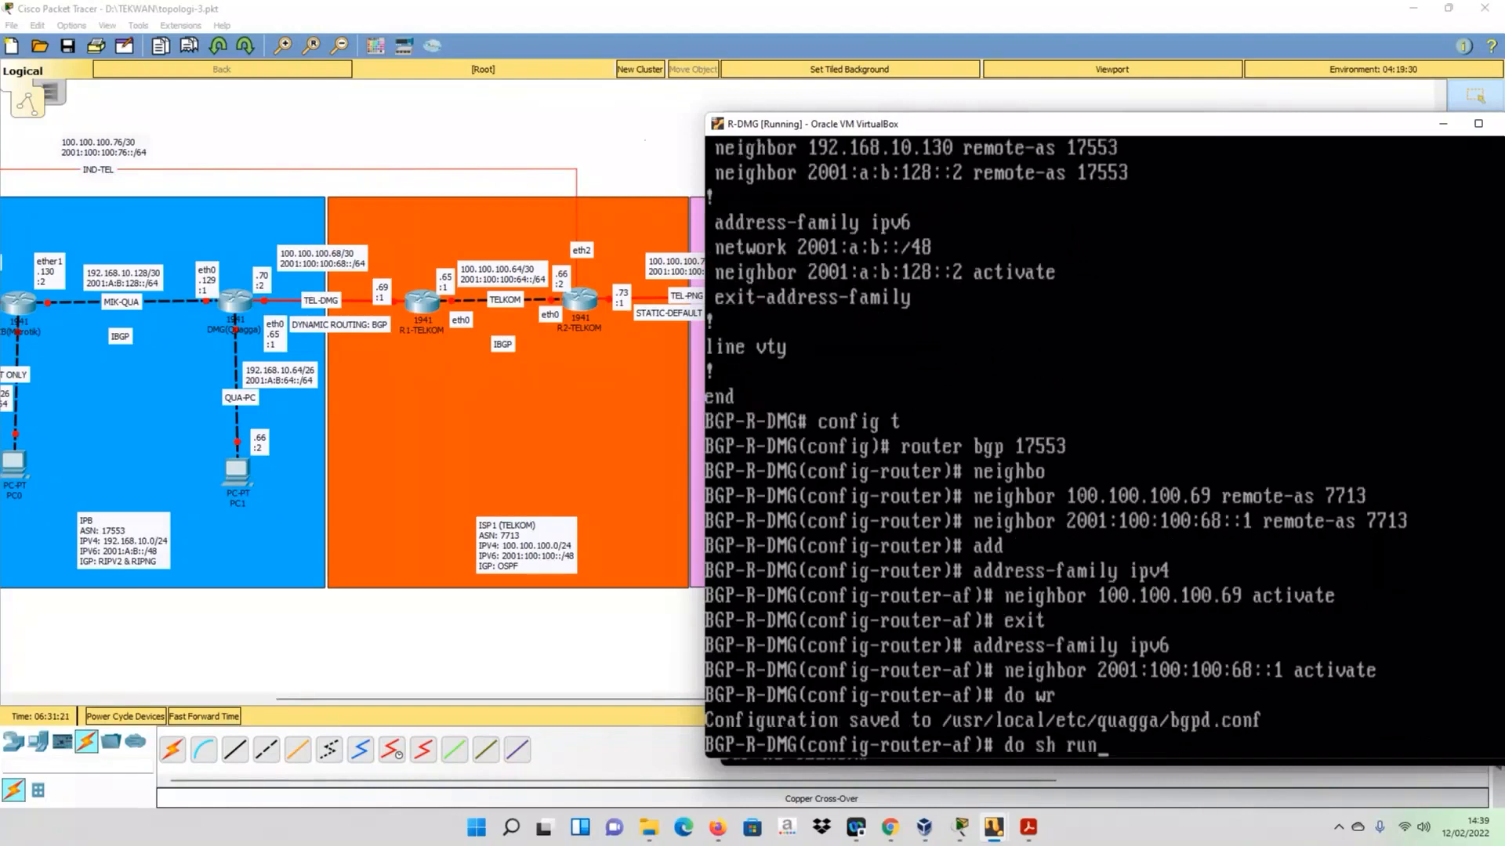
key("Return")
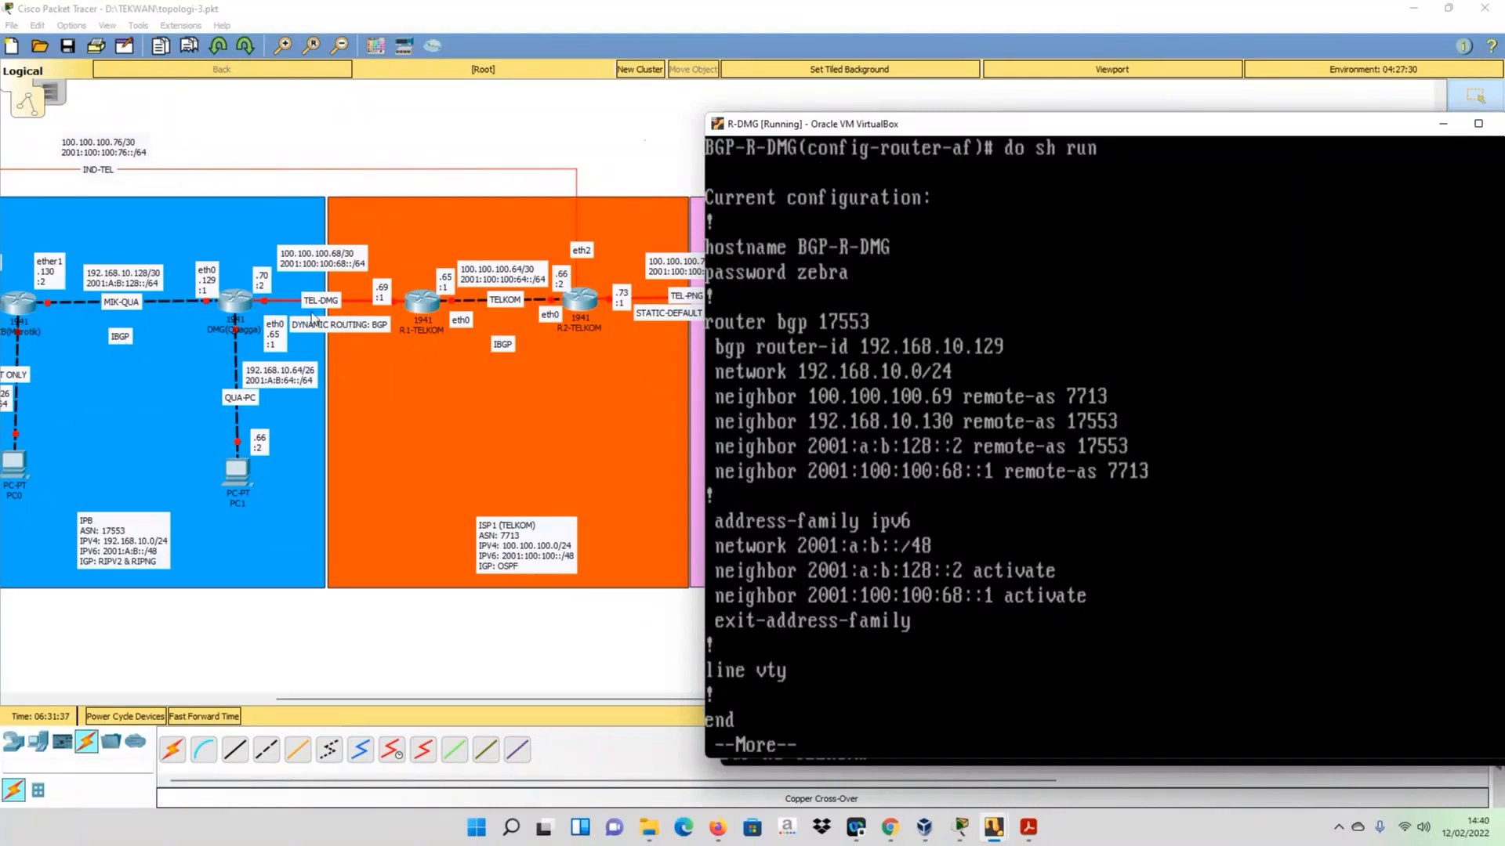
- Change the TEL-DMG link's routing label in the topology to DYNAMIC ROUTING: EBGP
left_click(361, 326)
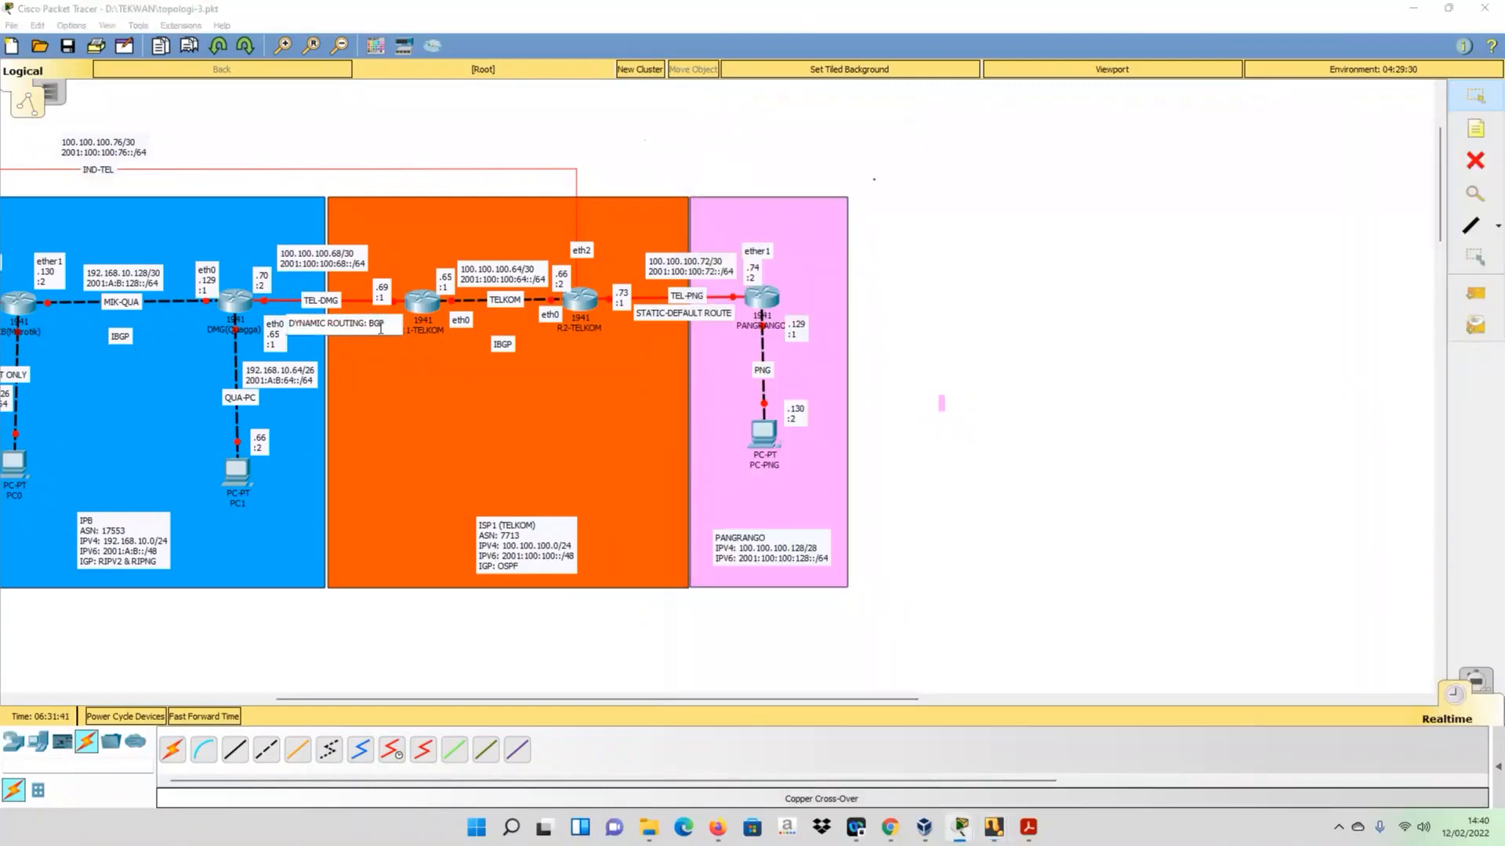
type("E")
left_click(415, 384)
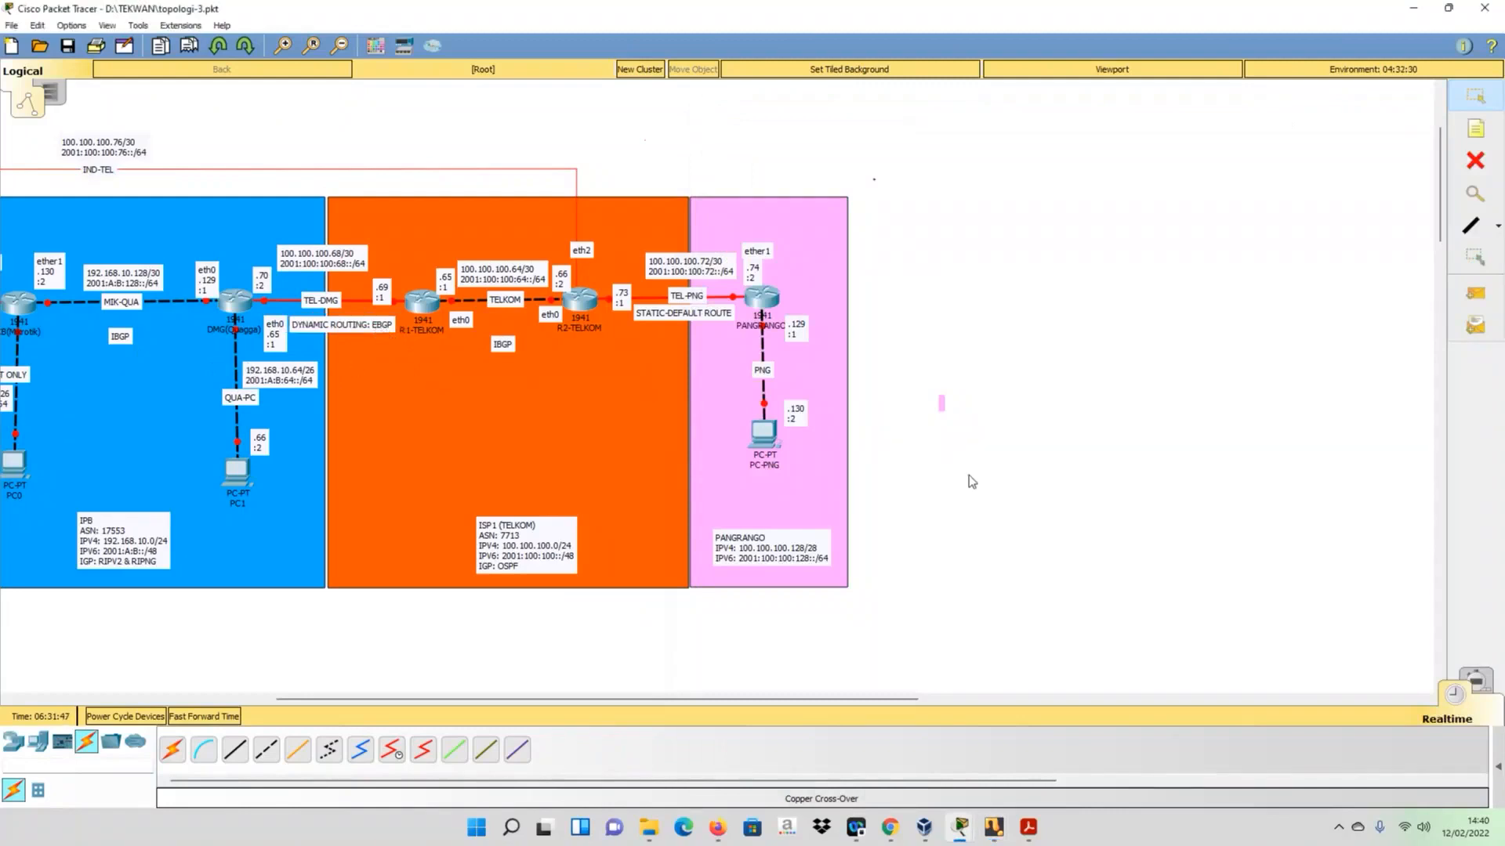
- Check the BGP neighbors on R1-TELKOM with sh ip bgp summary
mouse_move(1003, 836)
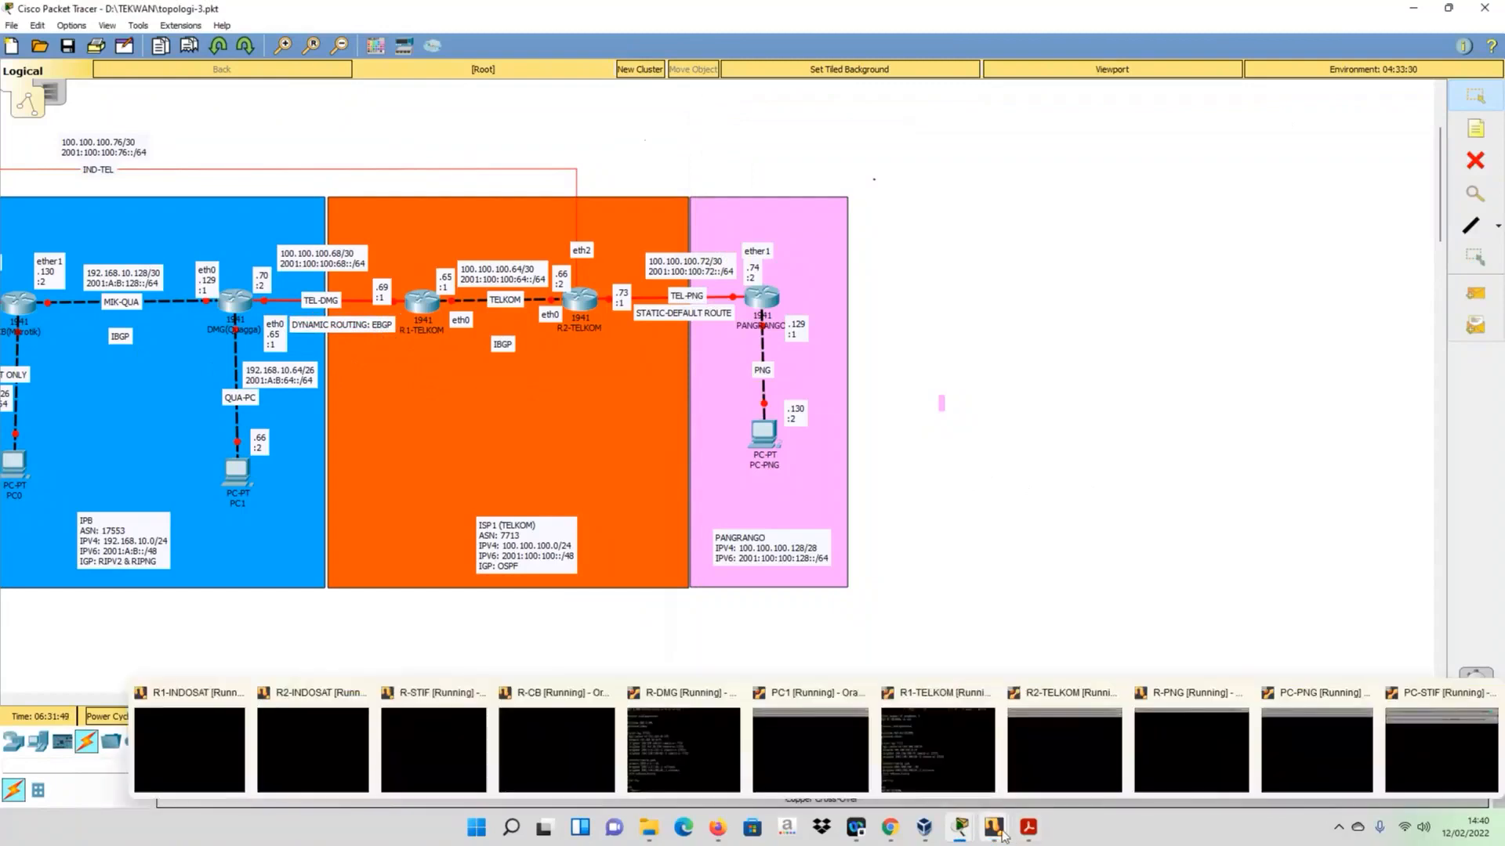
left_click(949, 742)
type("sh ip bgp summary")
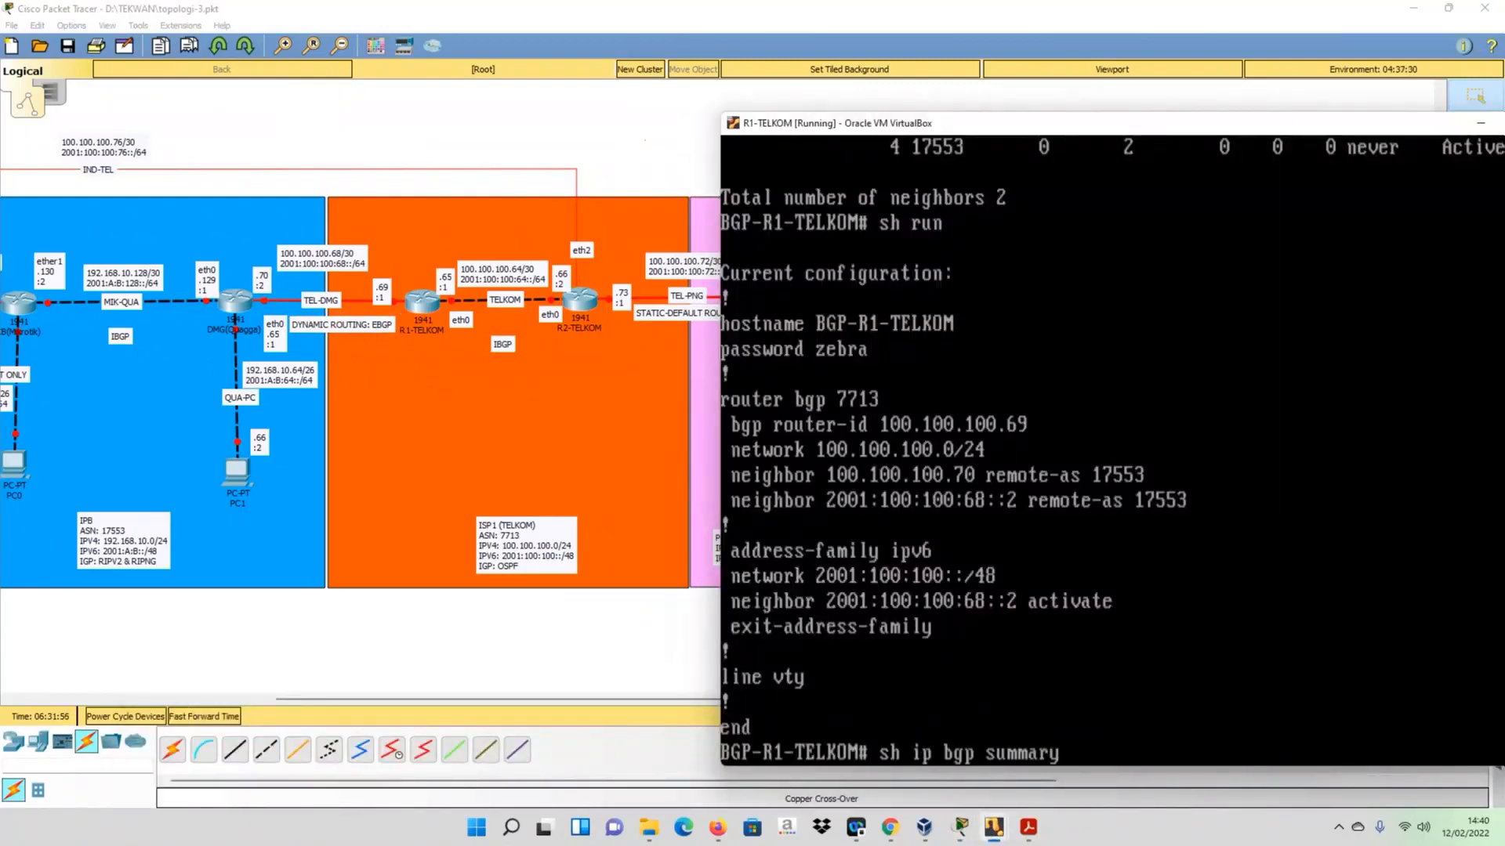
key("Return")
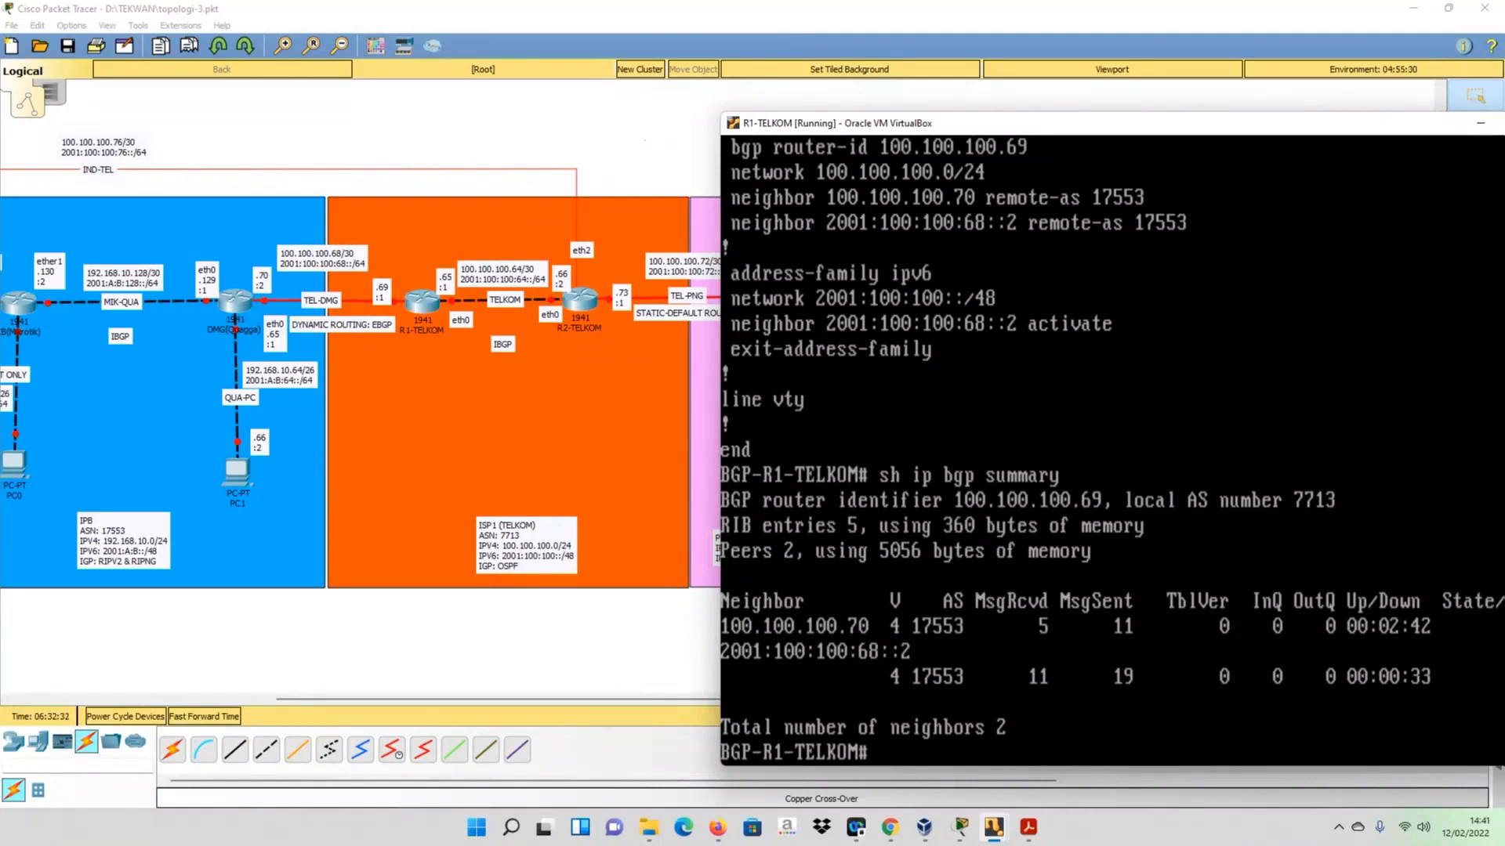
- Display R1-TELKOM's BGP route table with sh ip bgp
key("Up")
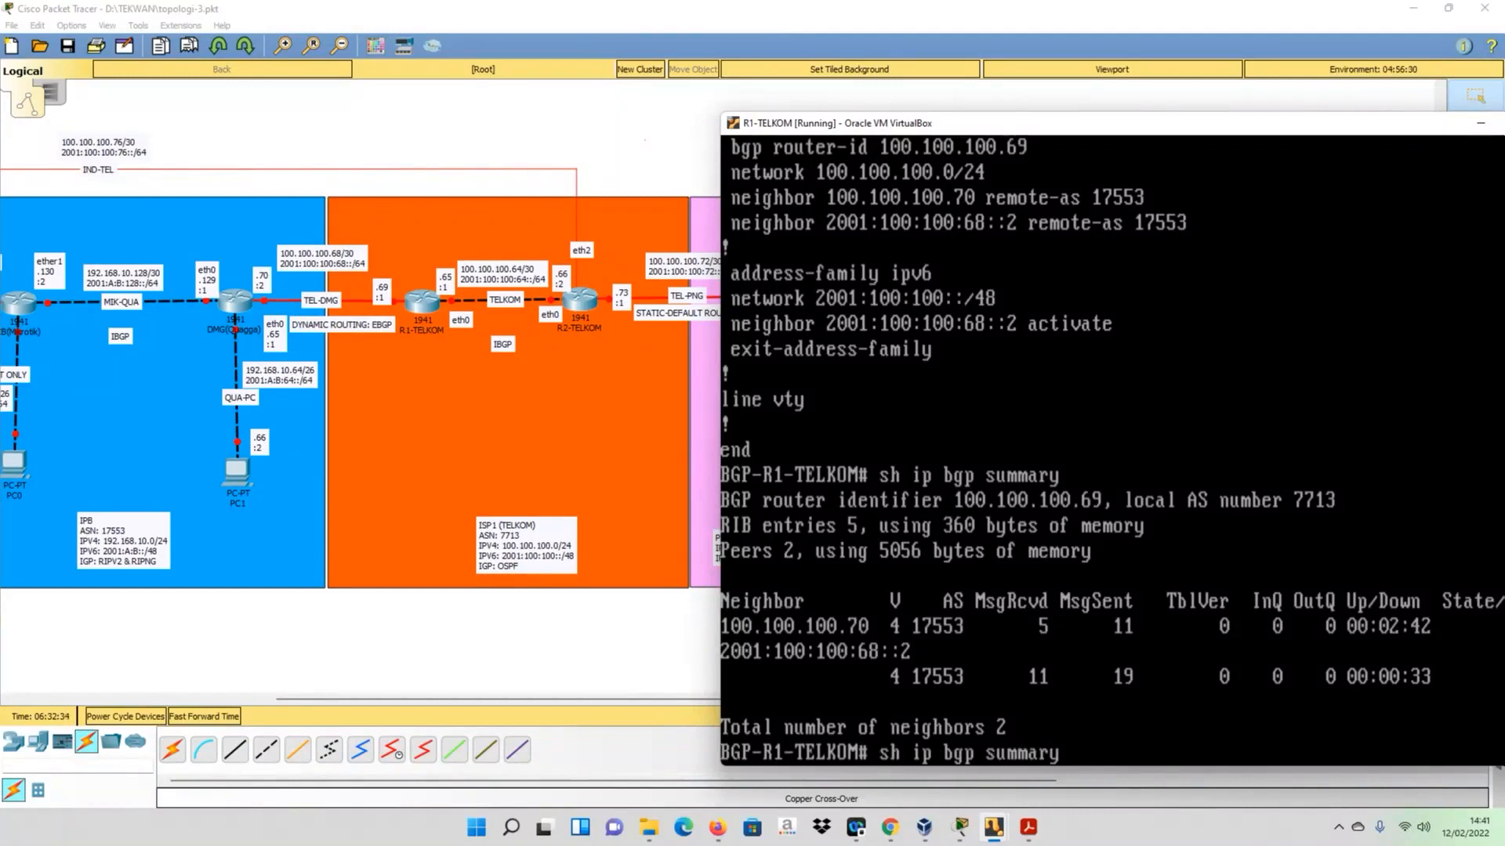
key("BackSpace")
key("BackSpace")
key("BackSpace")
key("BackSpace")
key("BackSpace")
key("BackSpace")
key("BackSpace")
key("Return")
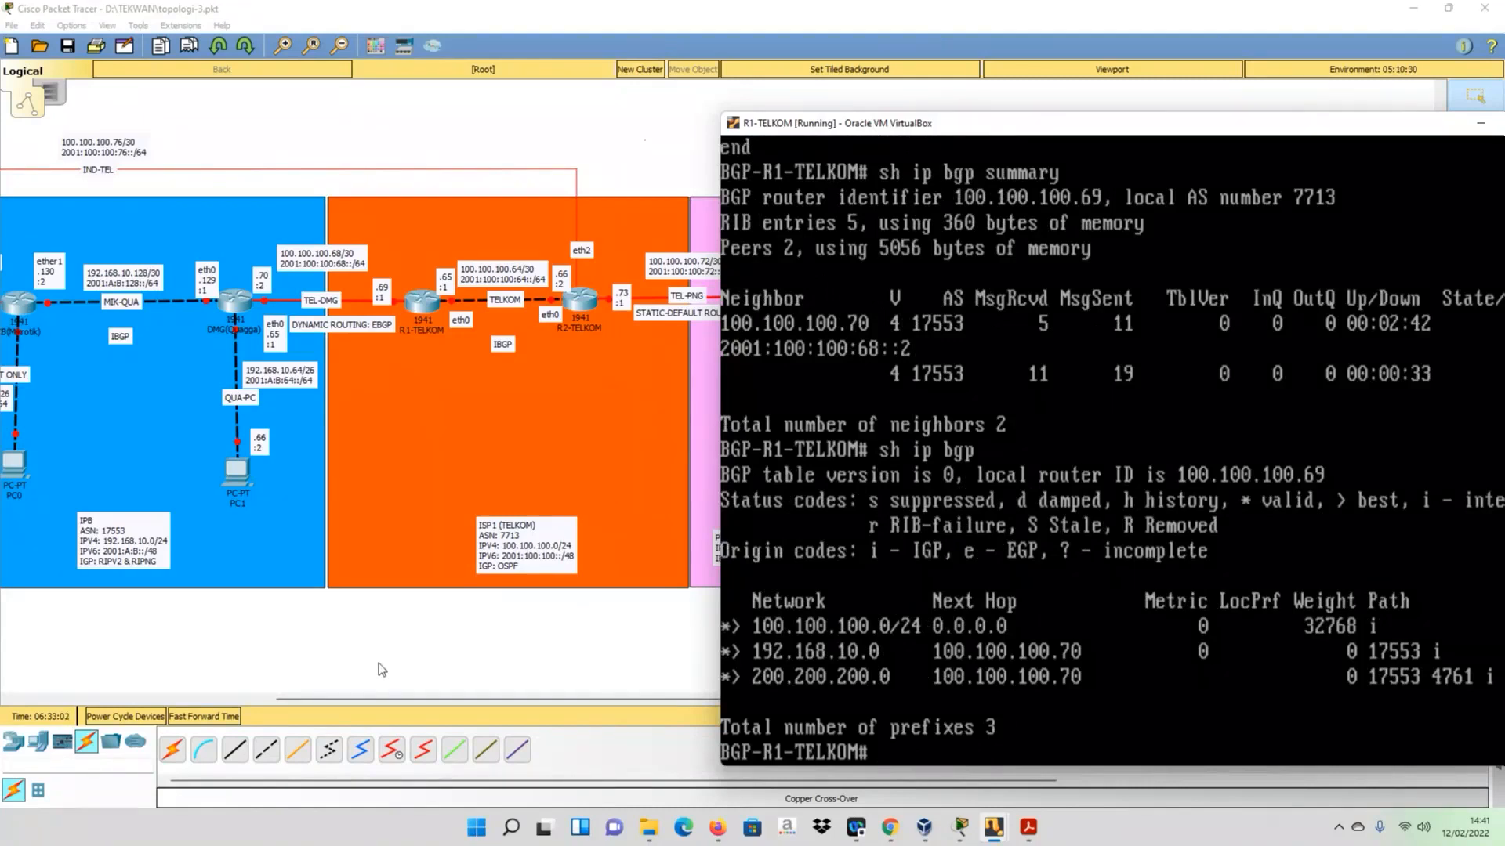
- Compare R1-TELKOM's BGP prefixes and next hops with the INDOSAT, IPB and TELKOM areas of the topology
left_click(296, 698)
left_click_drag(290, 694, 181, 695)
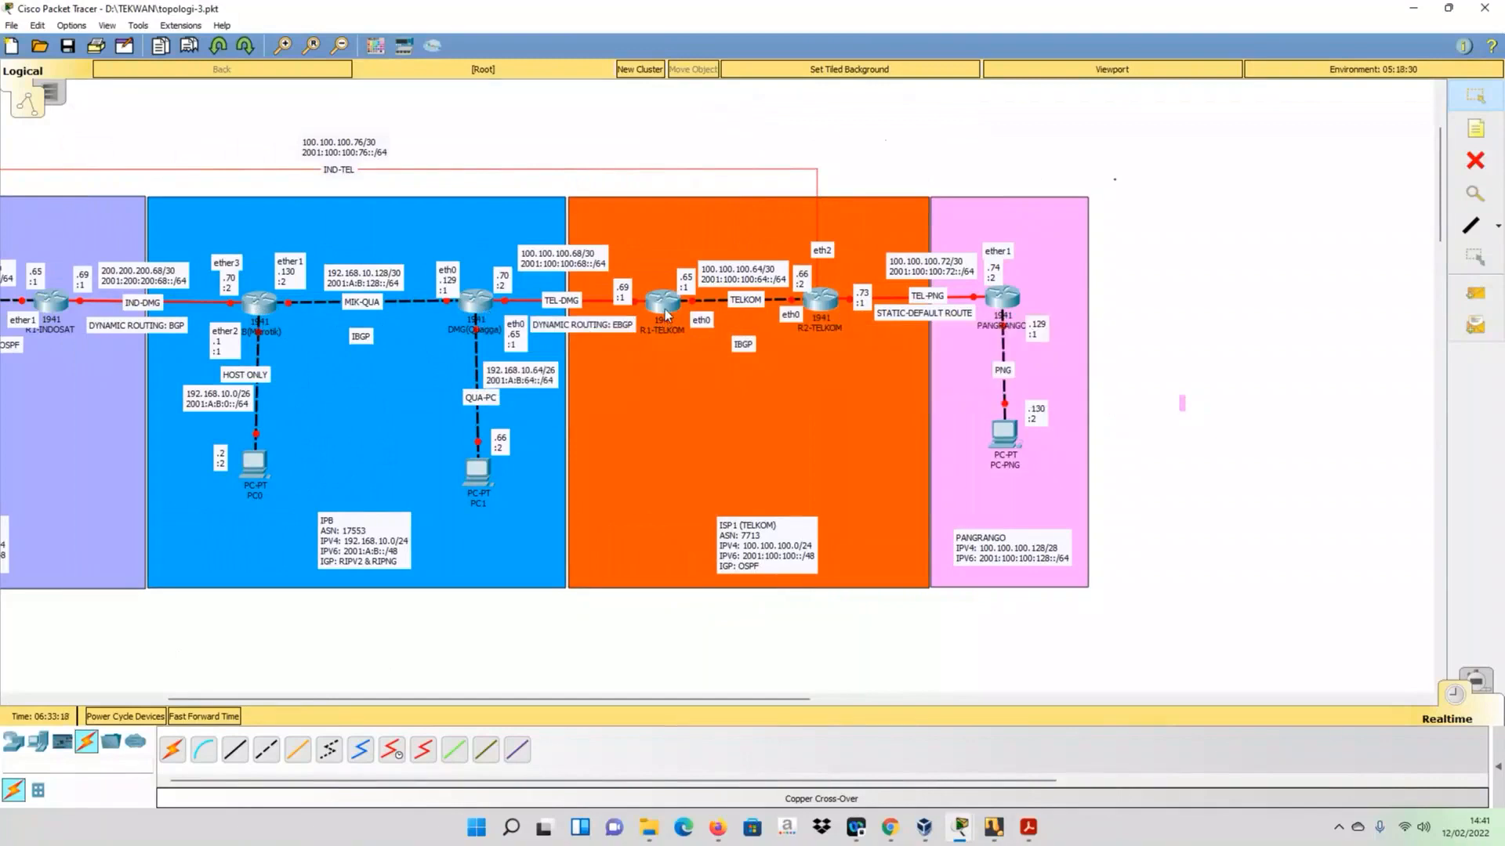
mouse_move(993, 831)
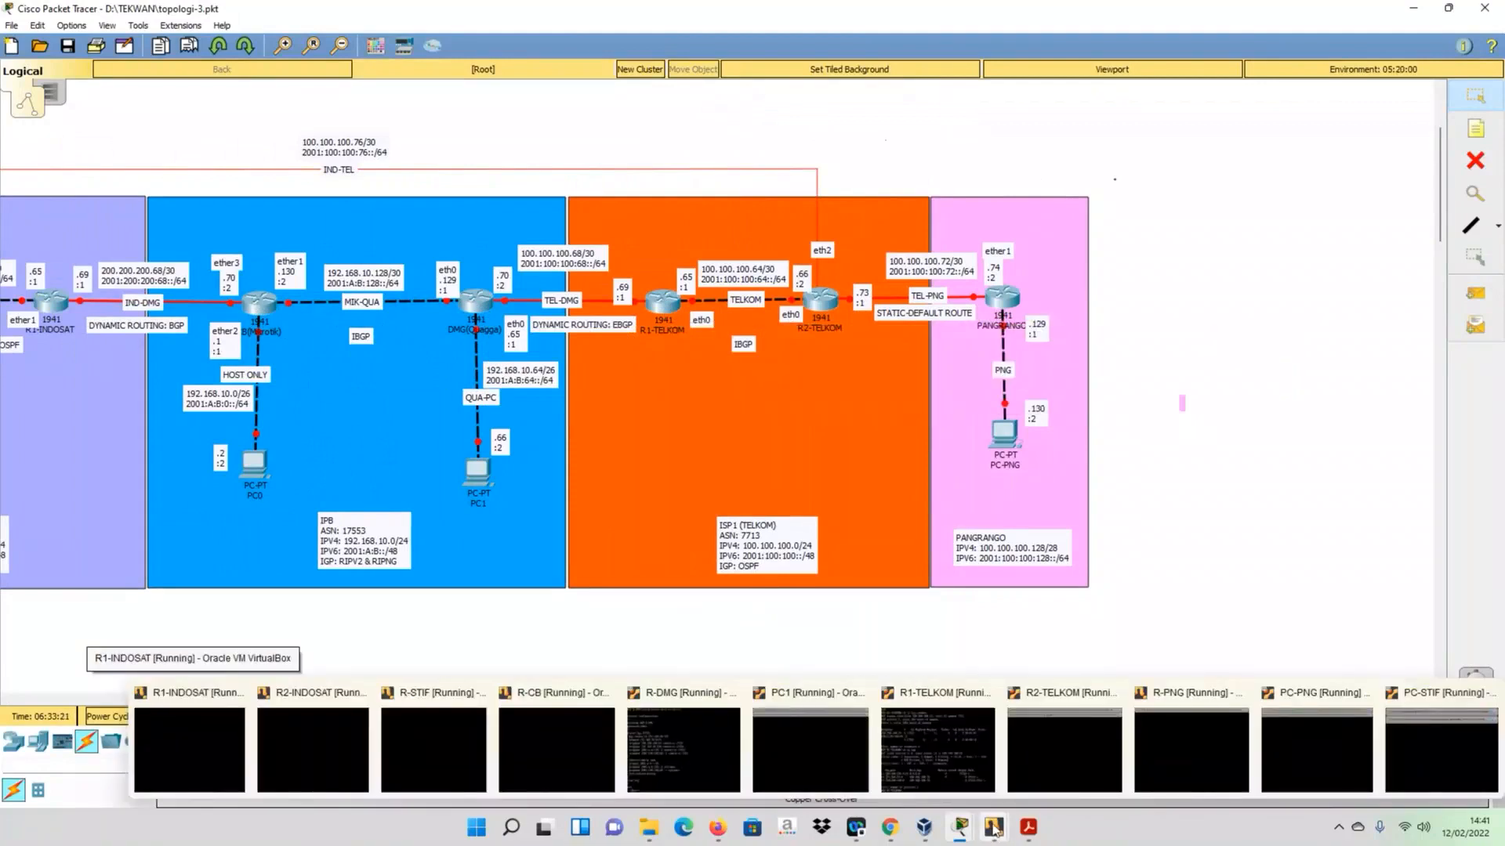
left_click(937, 748)
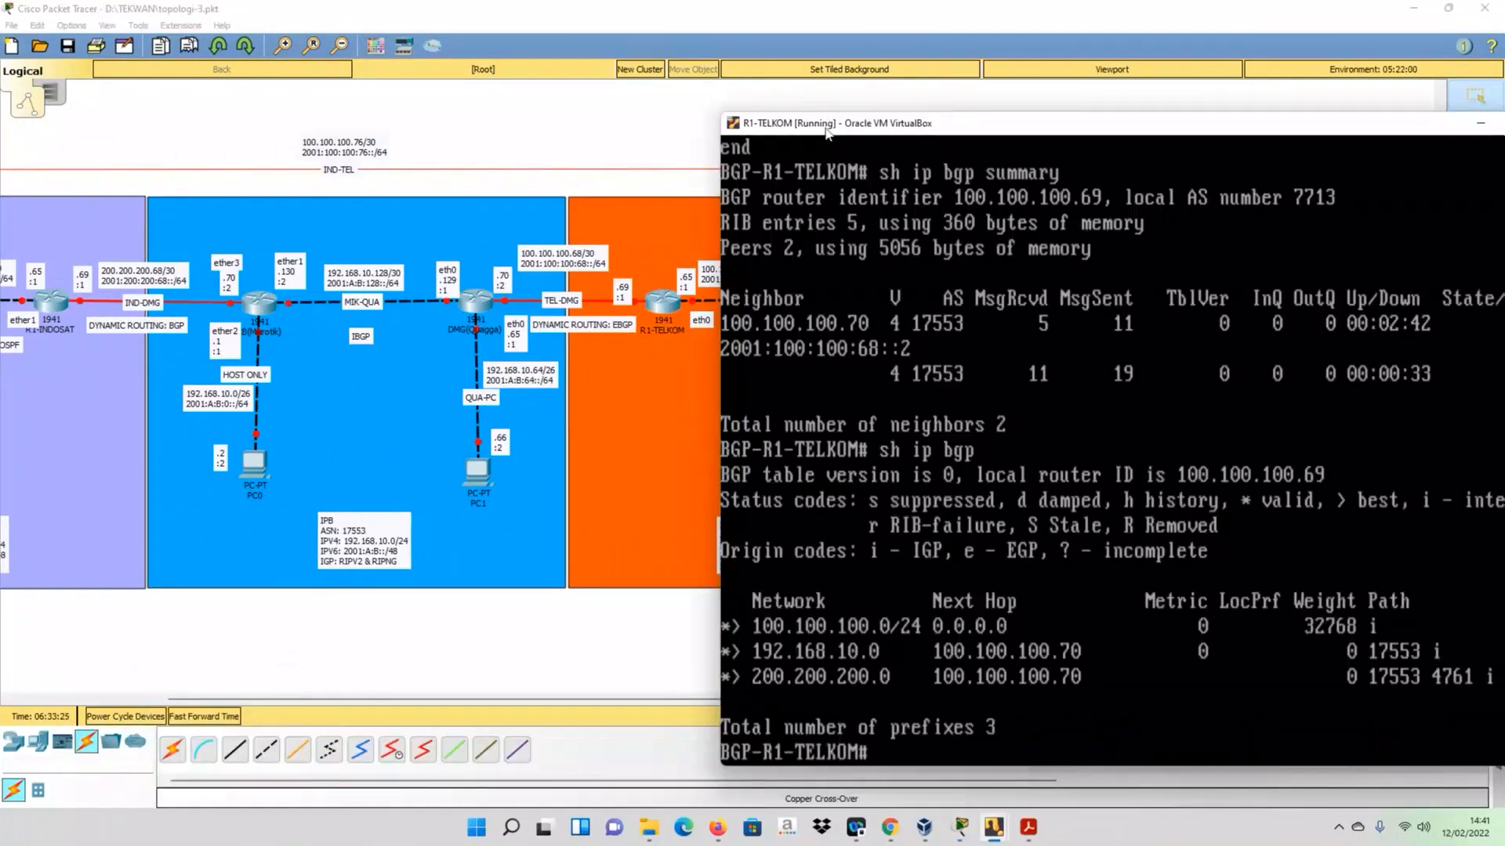
left_click_drag(826, 133, 784, 101)
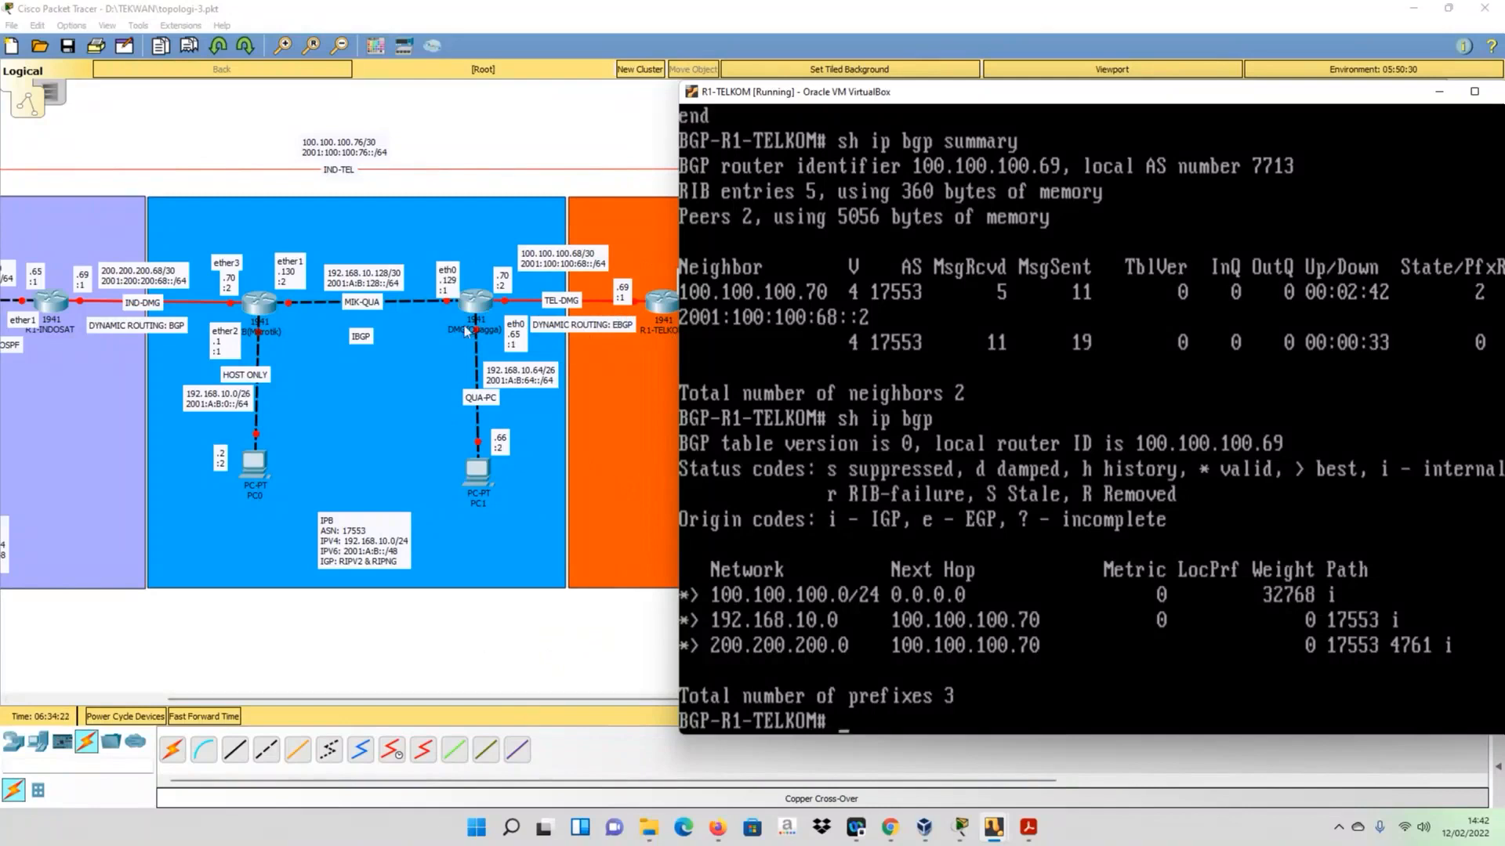
- On R-DMG, exit the IPv6 address family, BGP router configuration and global configuration to return to privileged mode
left_click(959, 829)
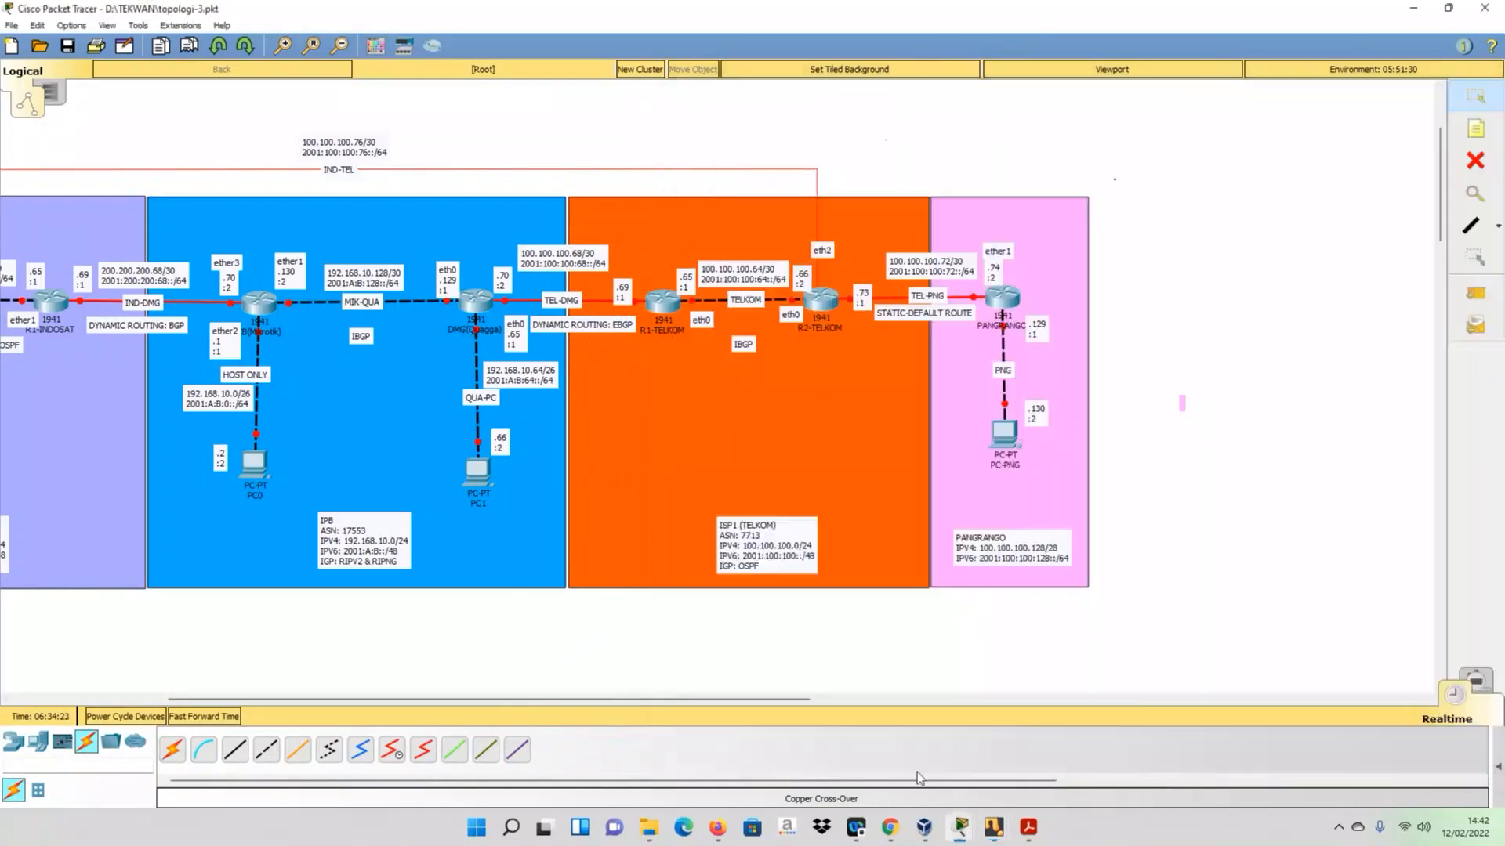
left_click(957, 832)
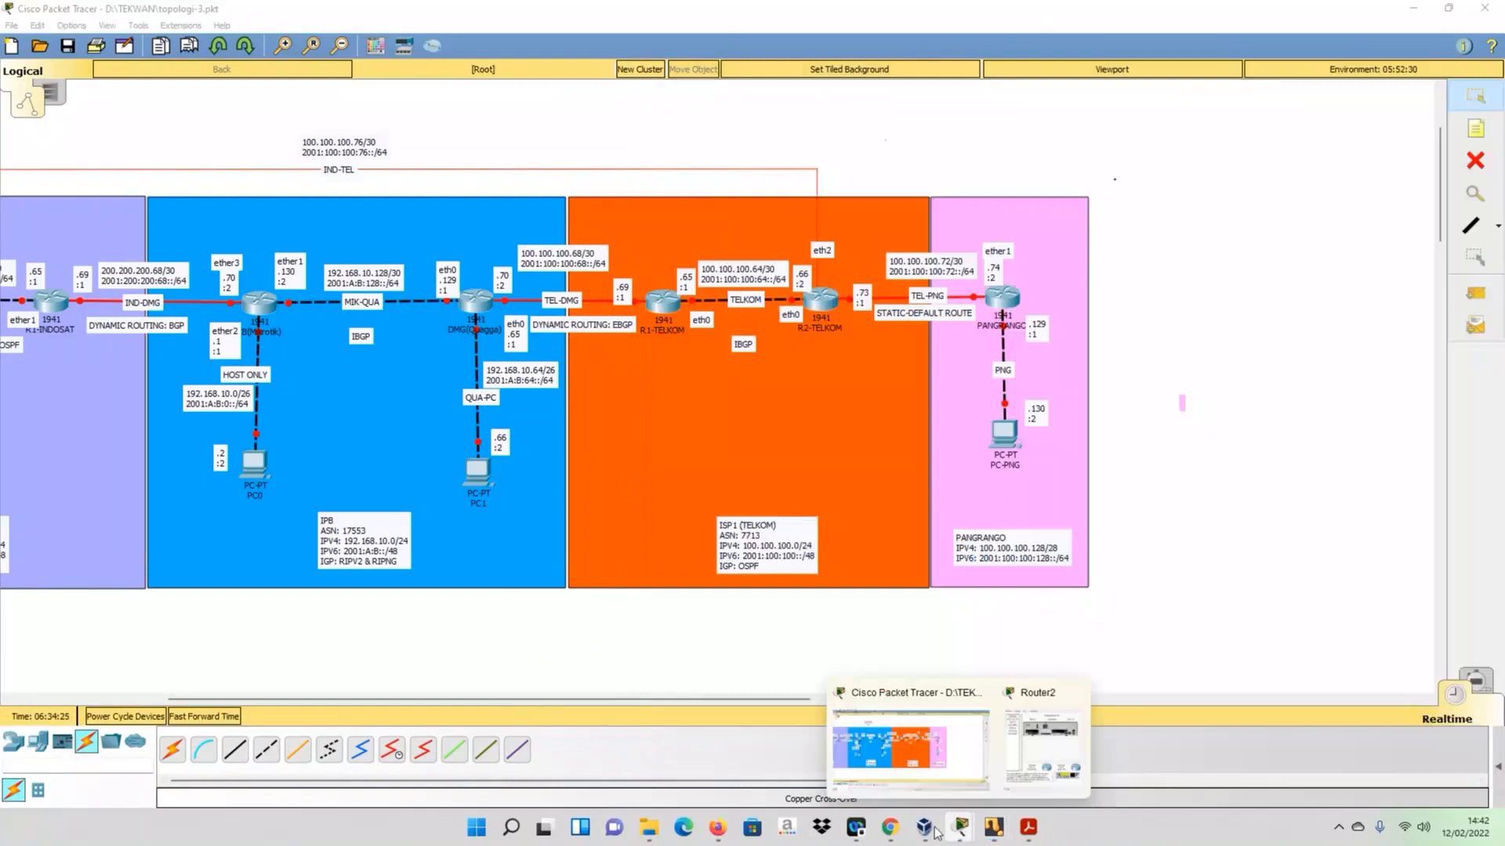
mouse_move(995, 832)
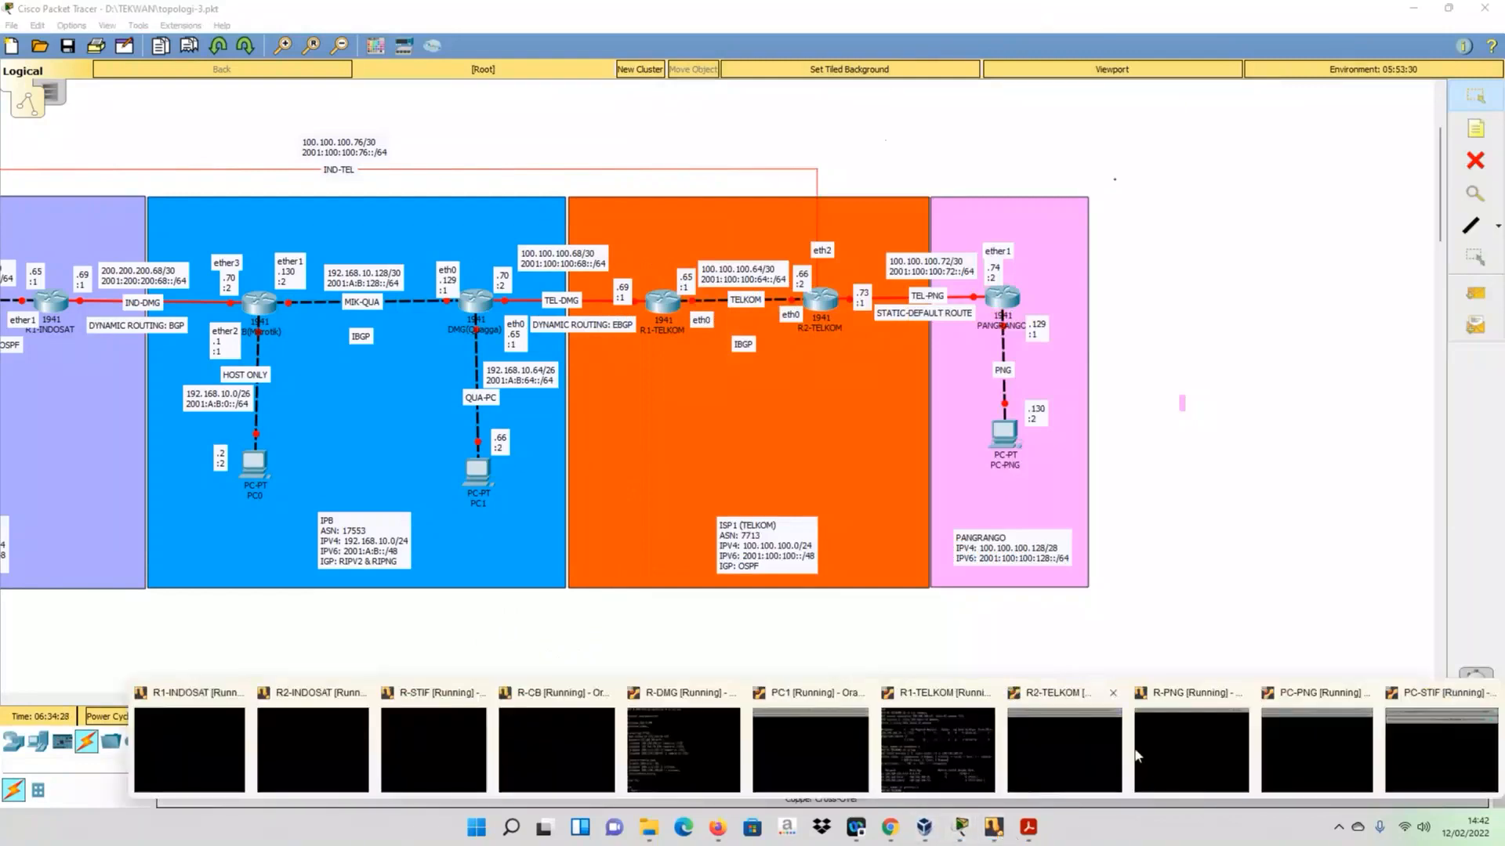
left_click(696, 724)
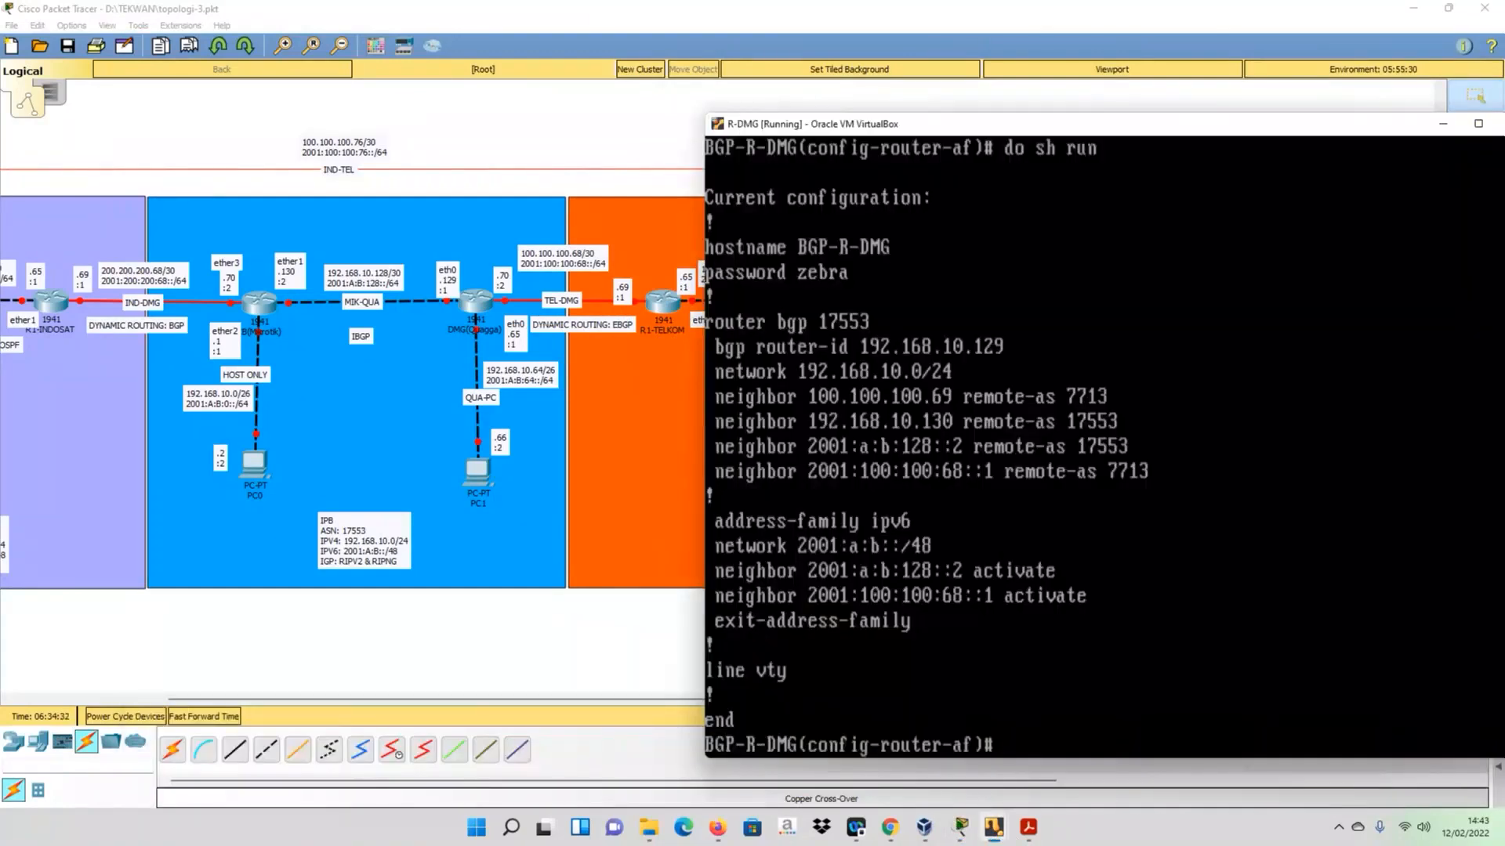
type("exit")
key("Return")
type("exit")
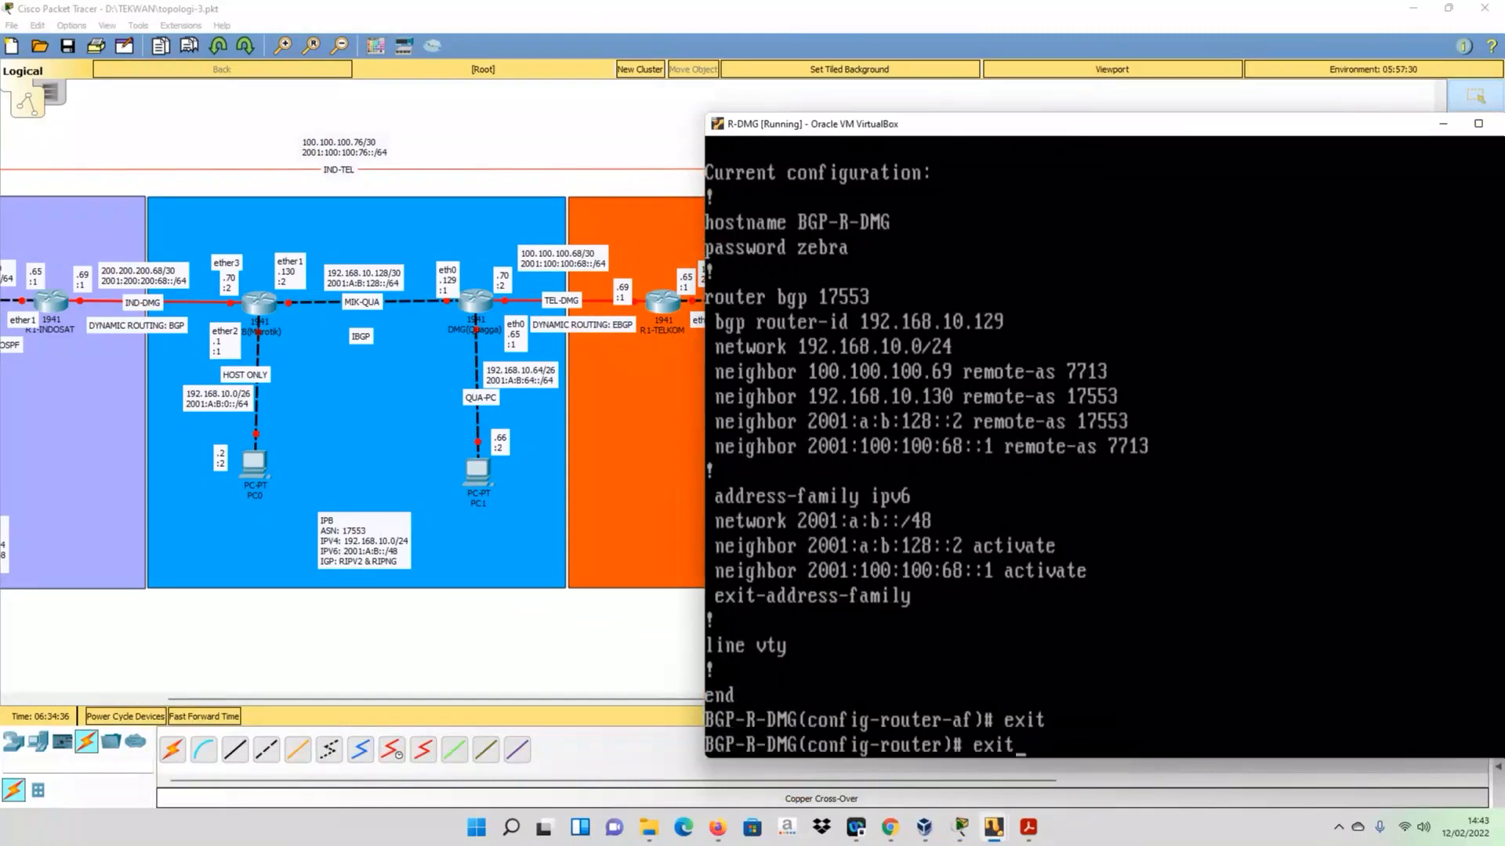
key("Return")
type("exit")
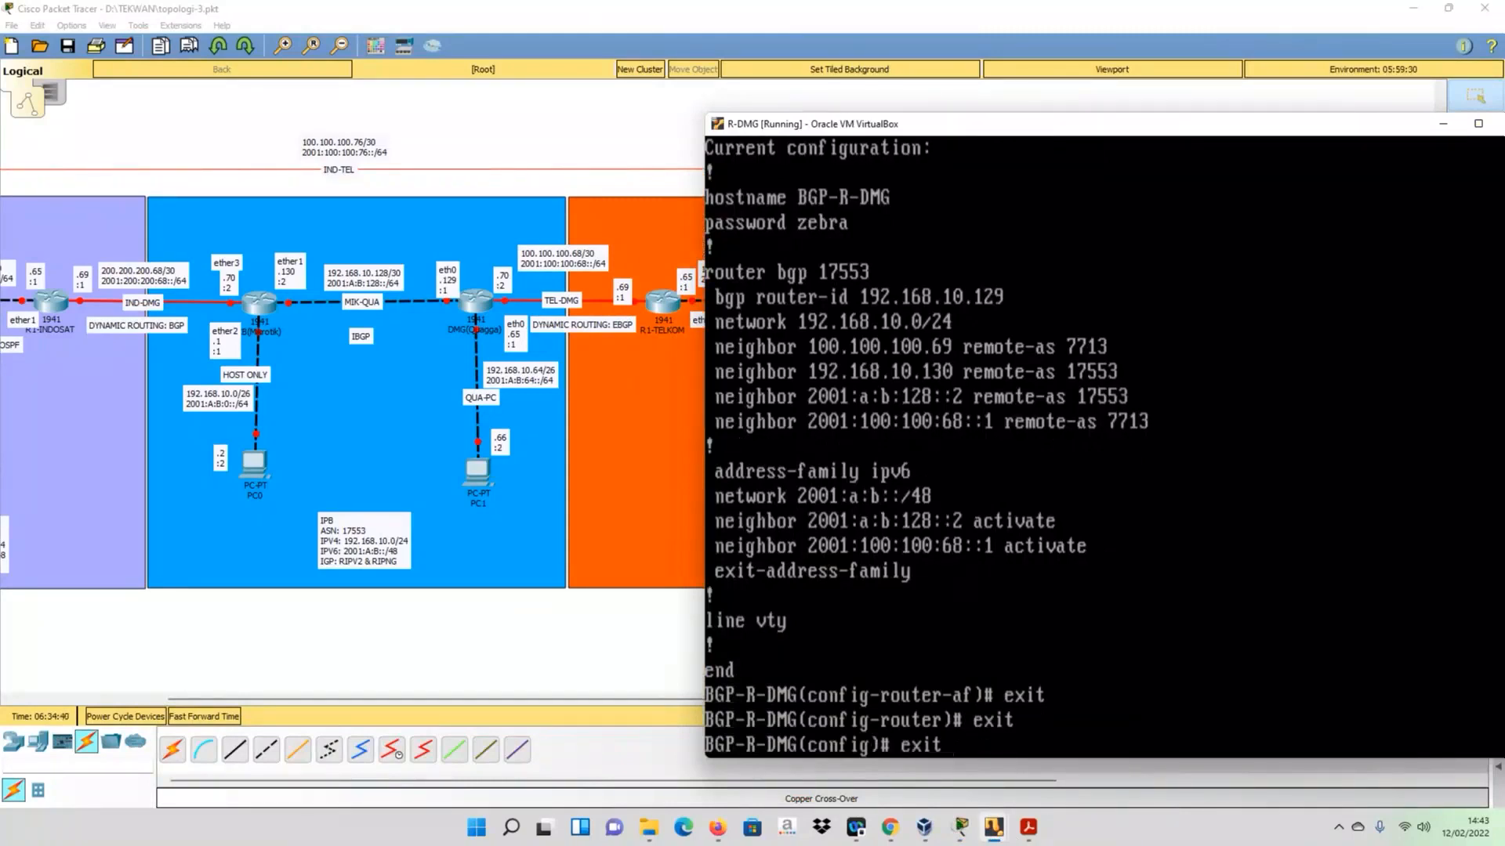
key("Return")
- Display R-DMG's BGP route table with sh ip bgp
type("sh ip bg")
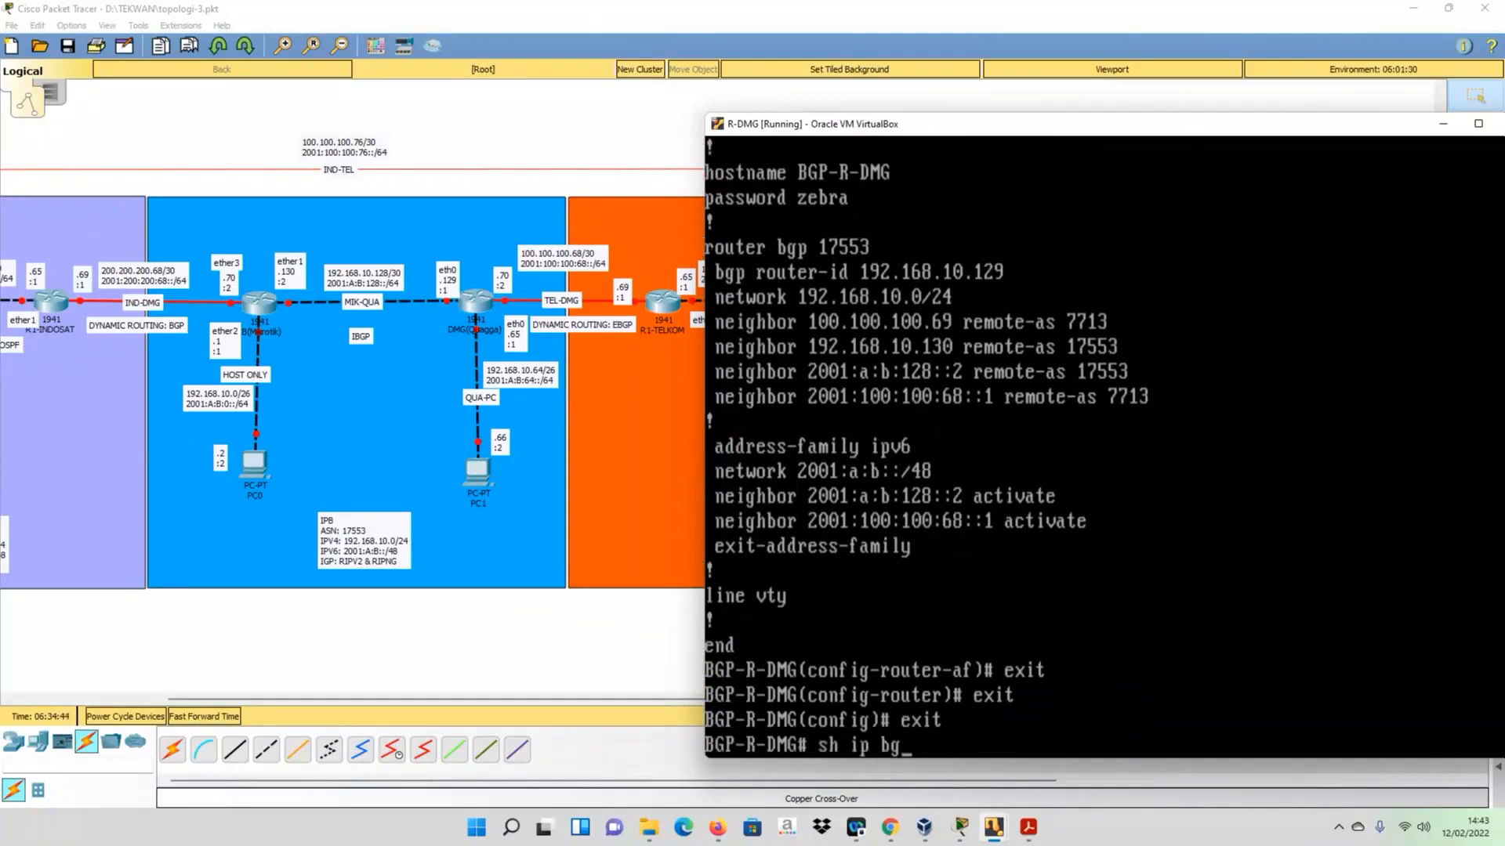
key("Tab")
key("Return")
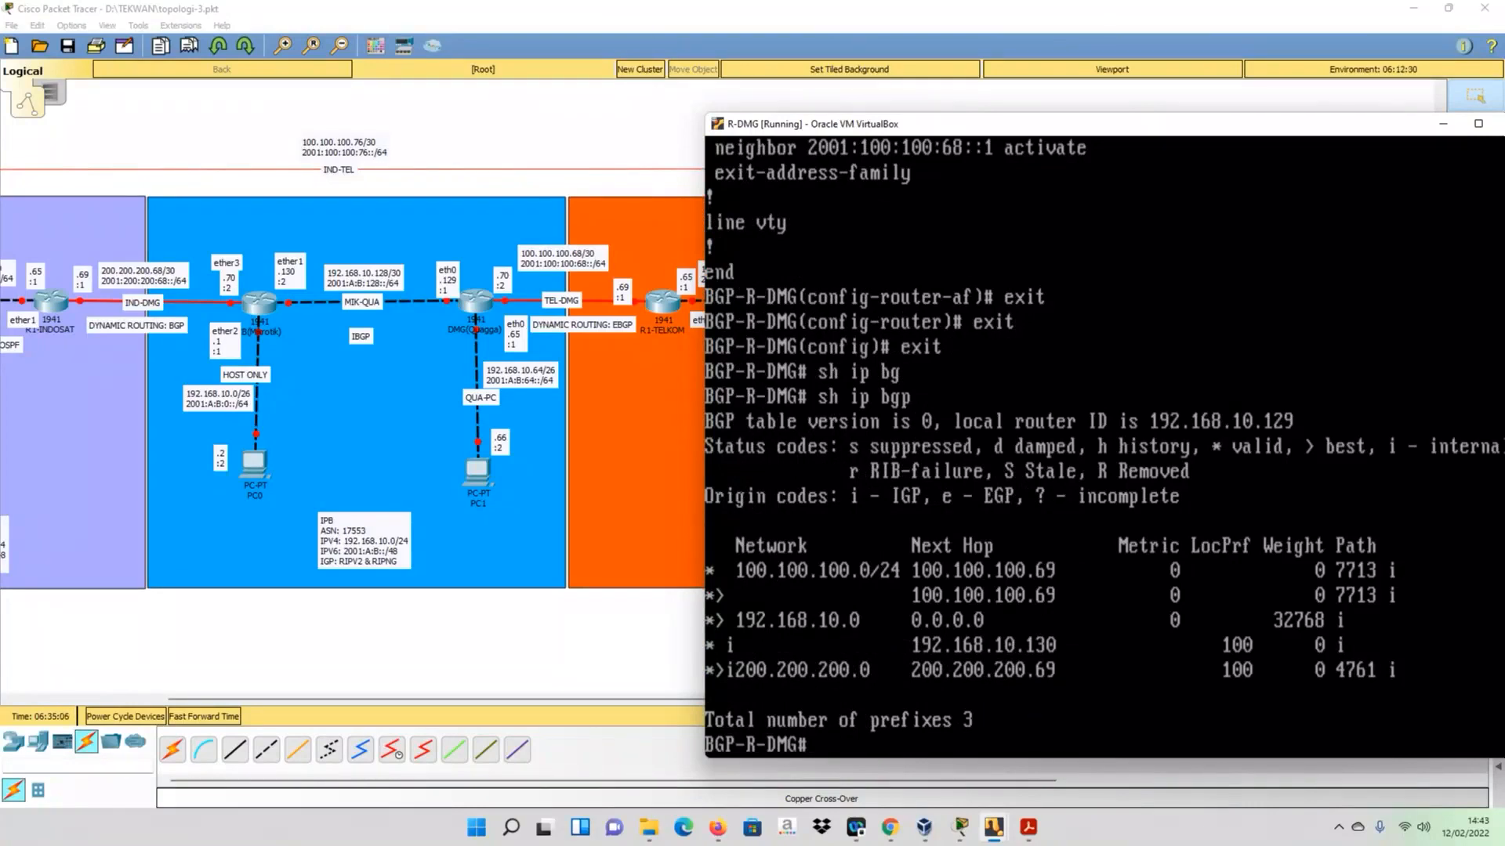
- On R2-TELKOM, open a Quagga session with telnet 127.0.0.1 2601
left_click(558, 141)
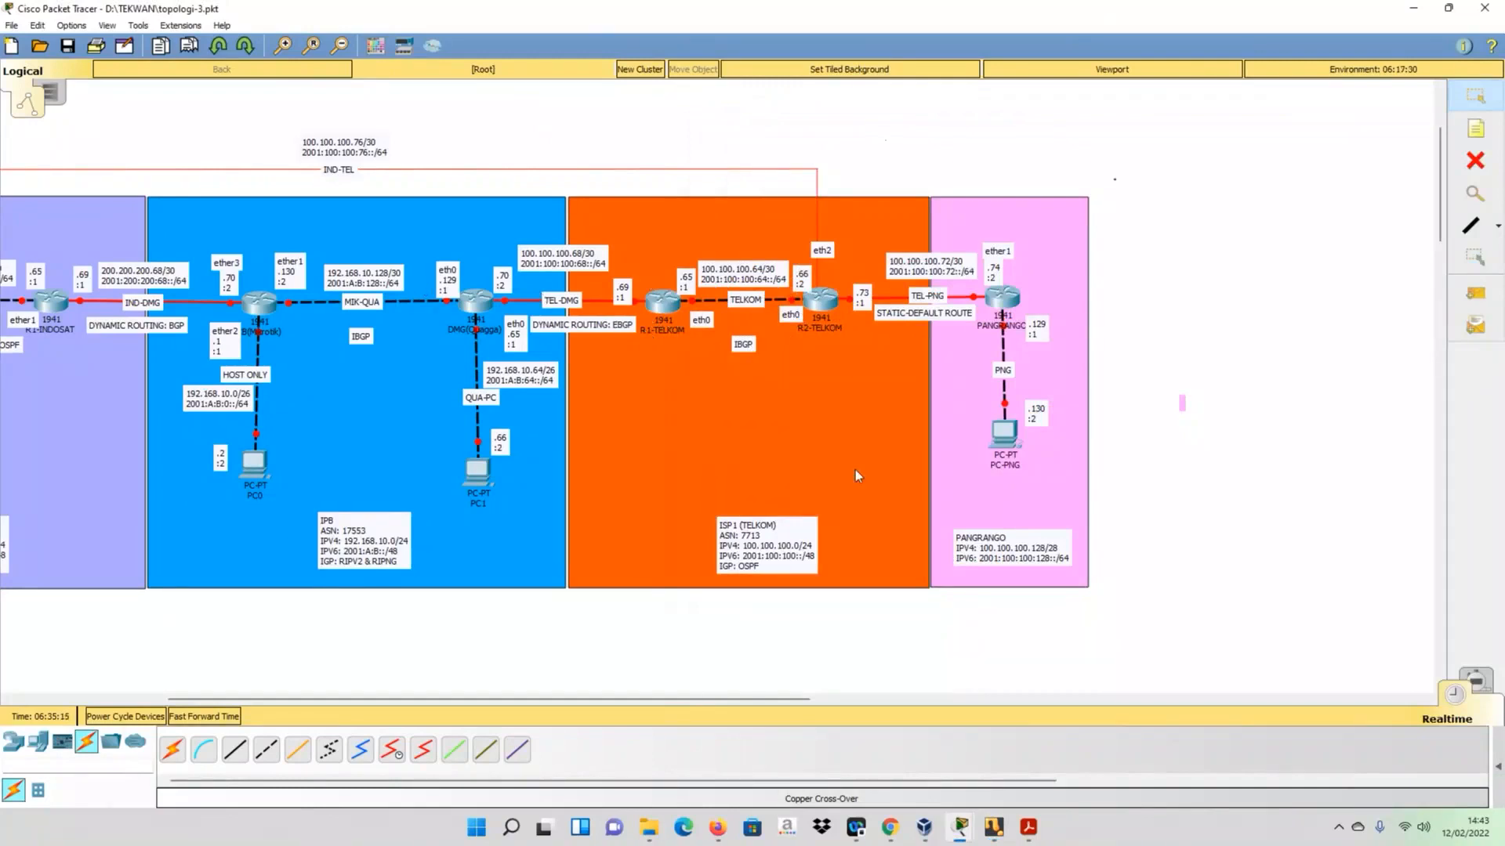
mouse_move(988, 825)
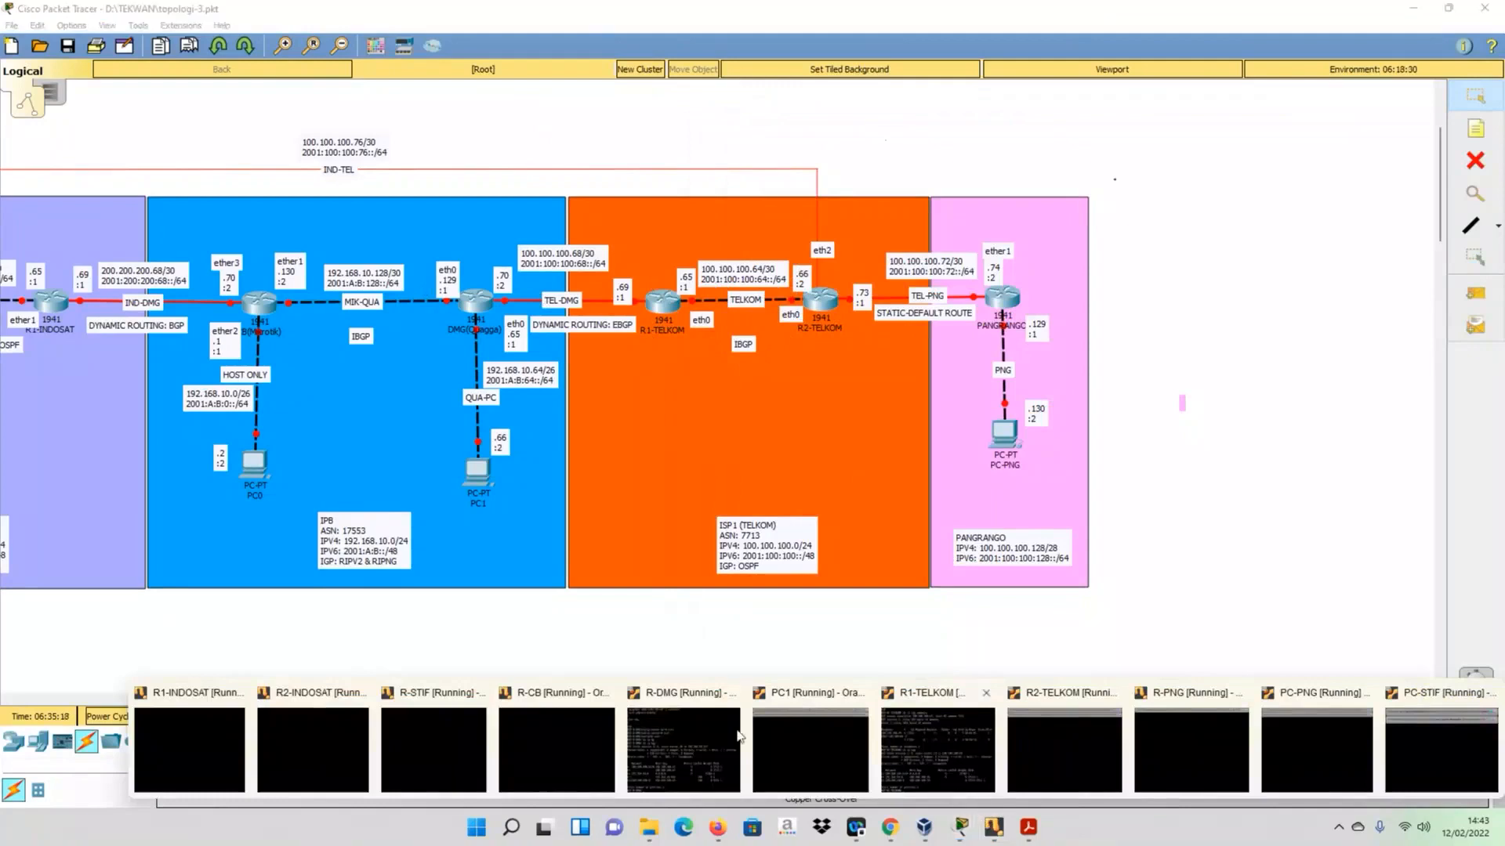
left_click(1057, 744)
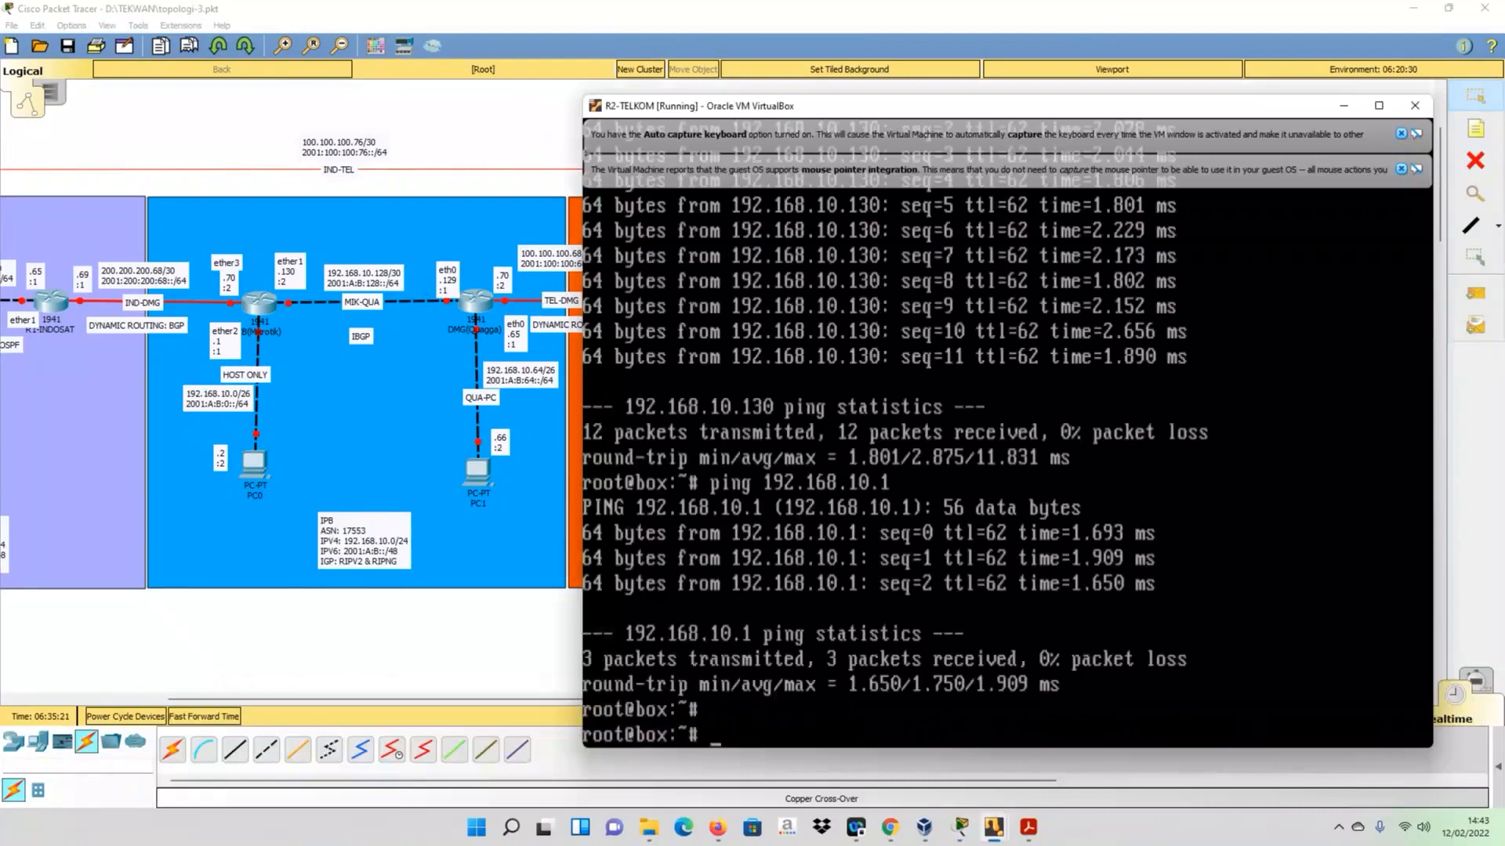
key("Up")
key("Up")
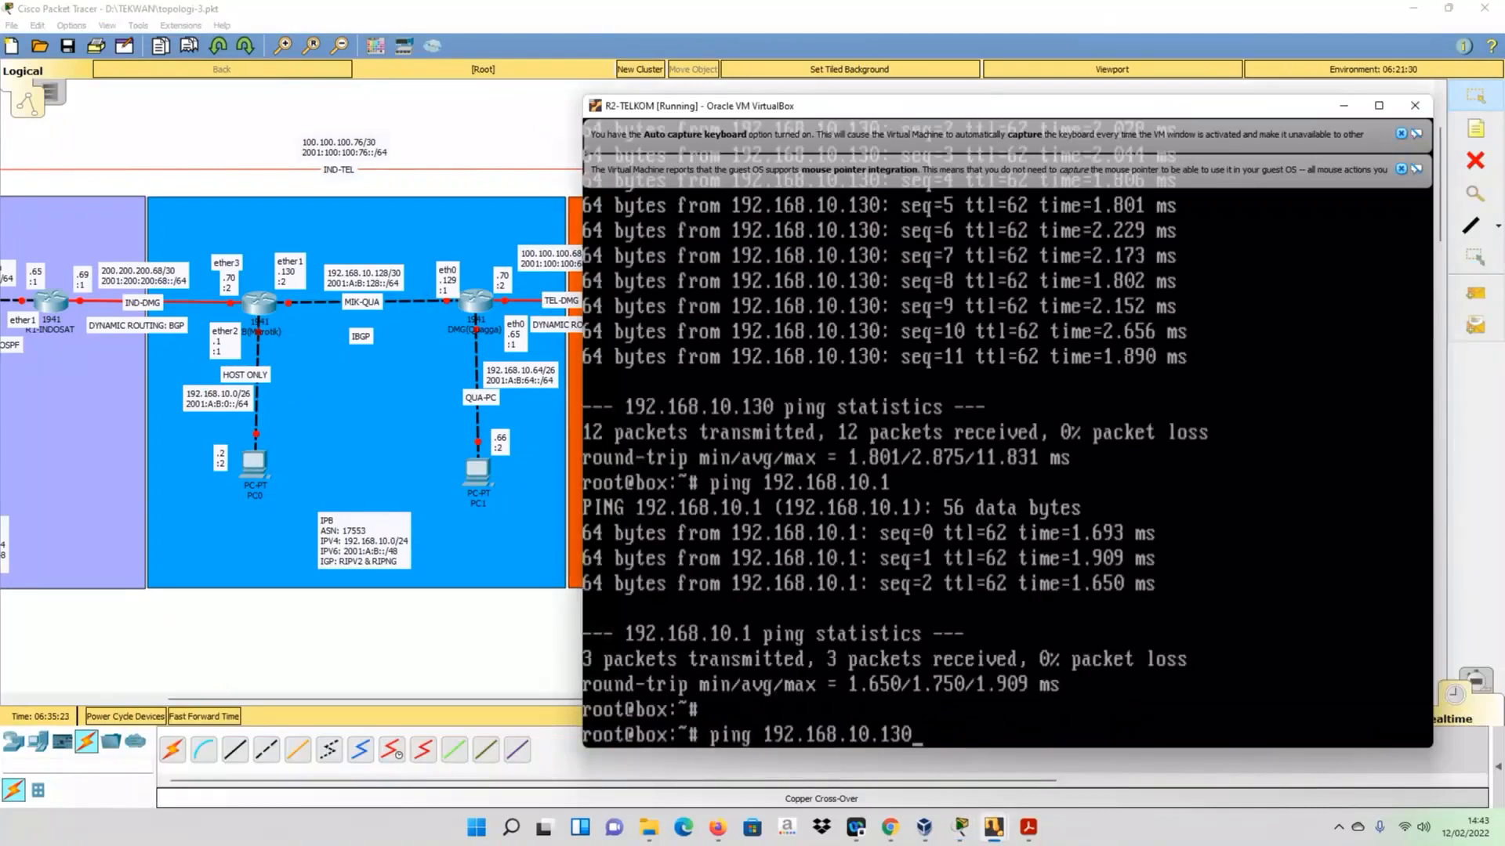
key("Down")
key("Down")
type("t")
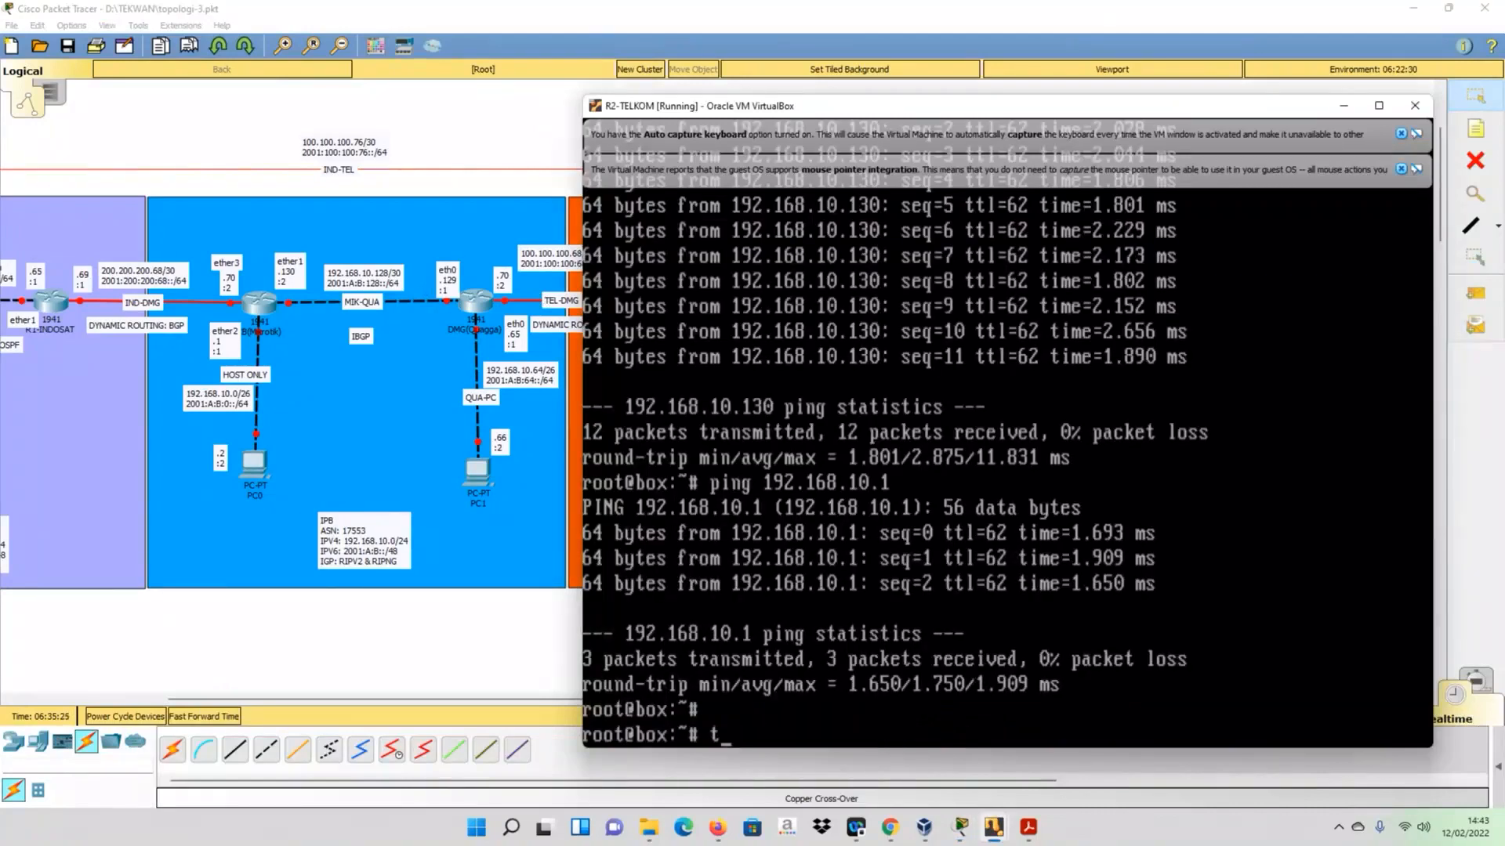
type("elnet 127.0.0.1 2601")
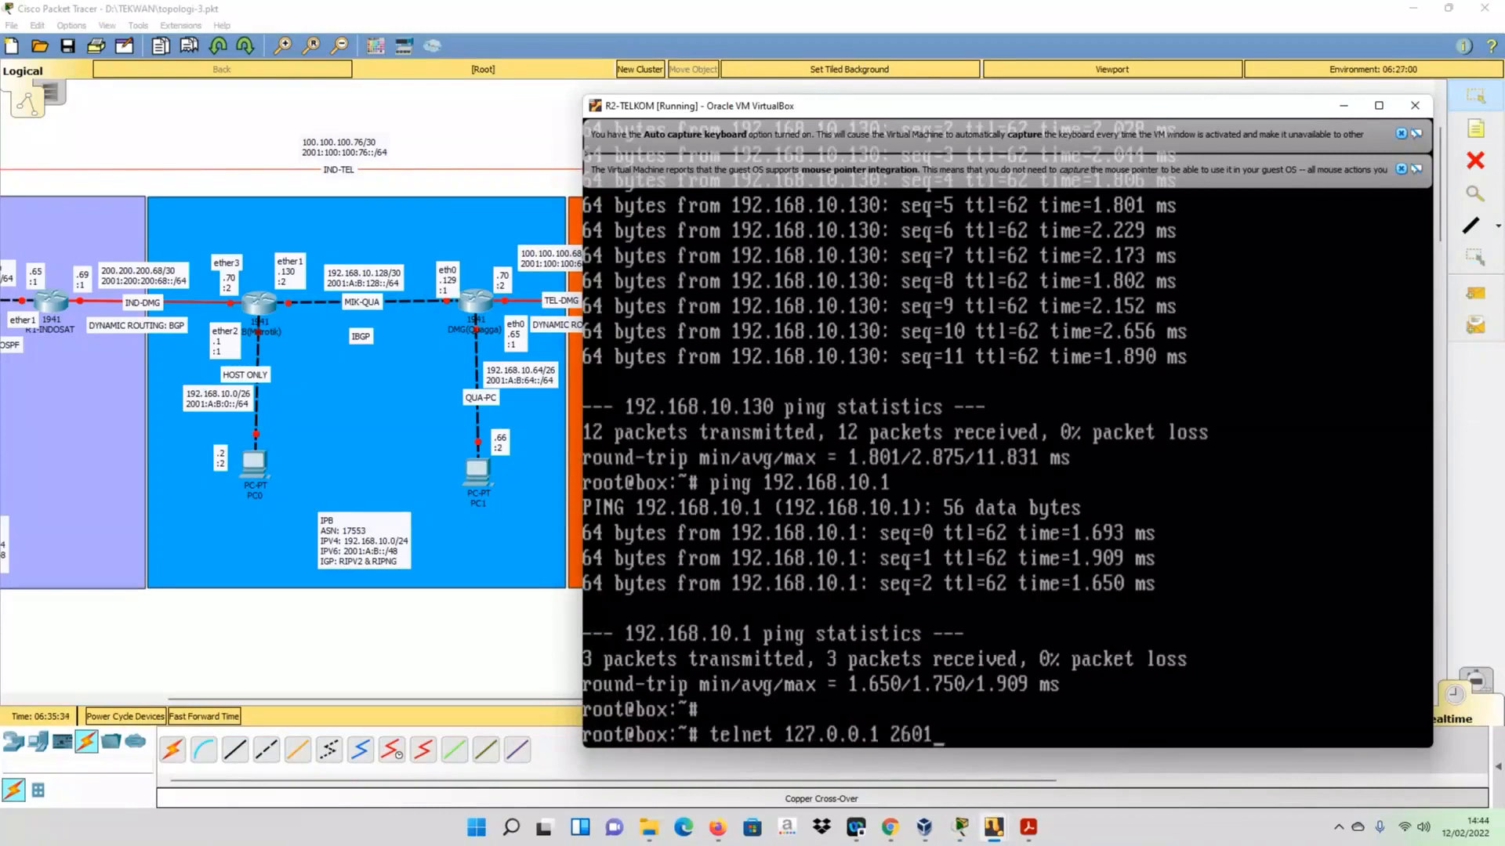
key("Return")
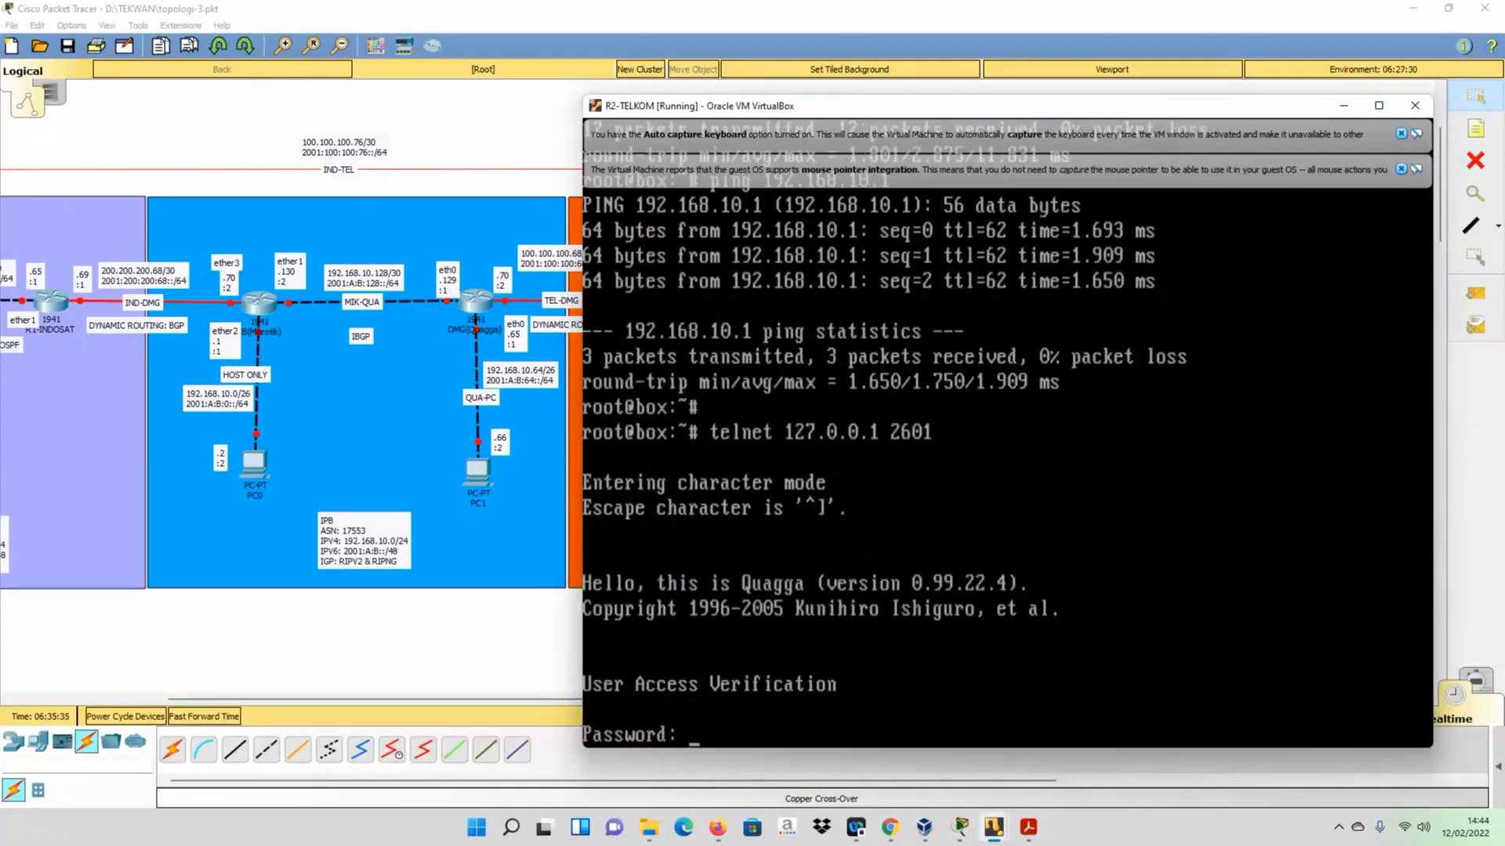
- Log in to R2-TELKOM's Quagga session with the access password and enter privileged mode with en
key("Return")
type("en")
key("Return")
- Display R2-TELKOM's IPv4 routing table with sh ip route and exit the telnet session
type("sh ")
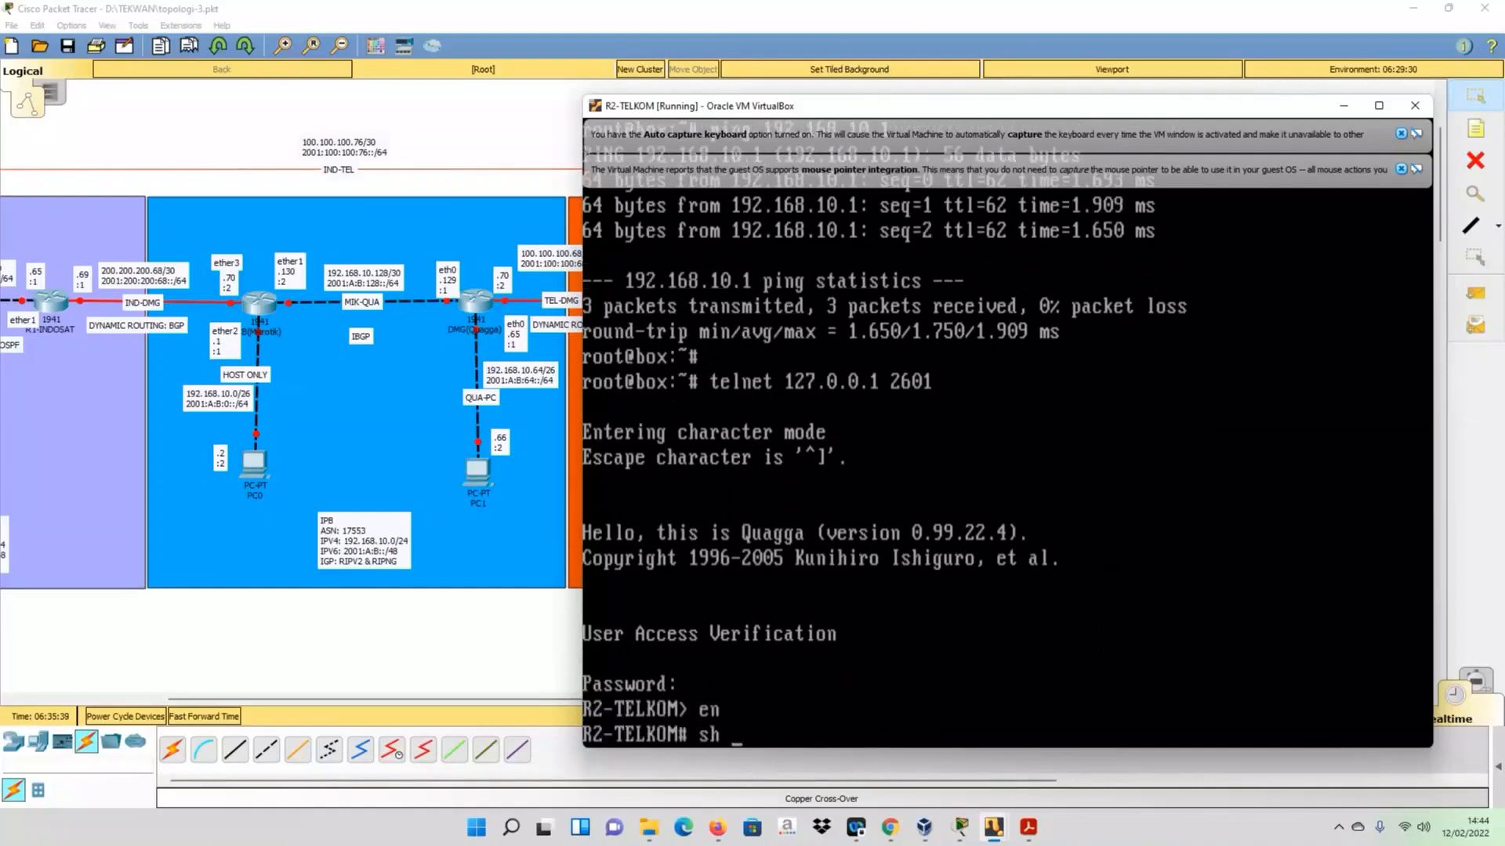
type("ip rout")
key("Tab")
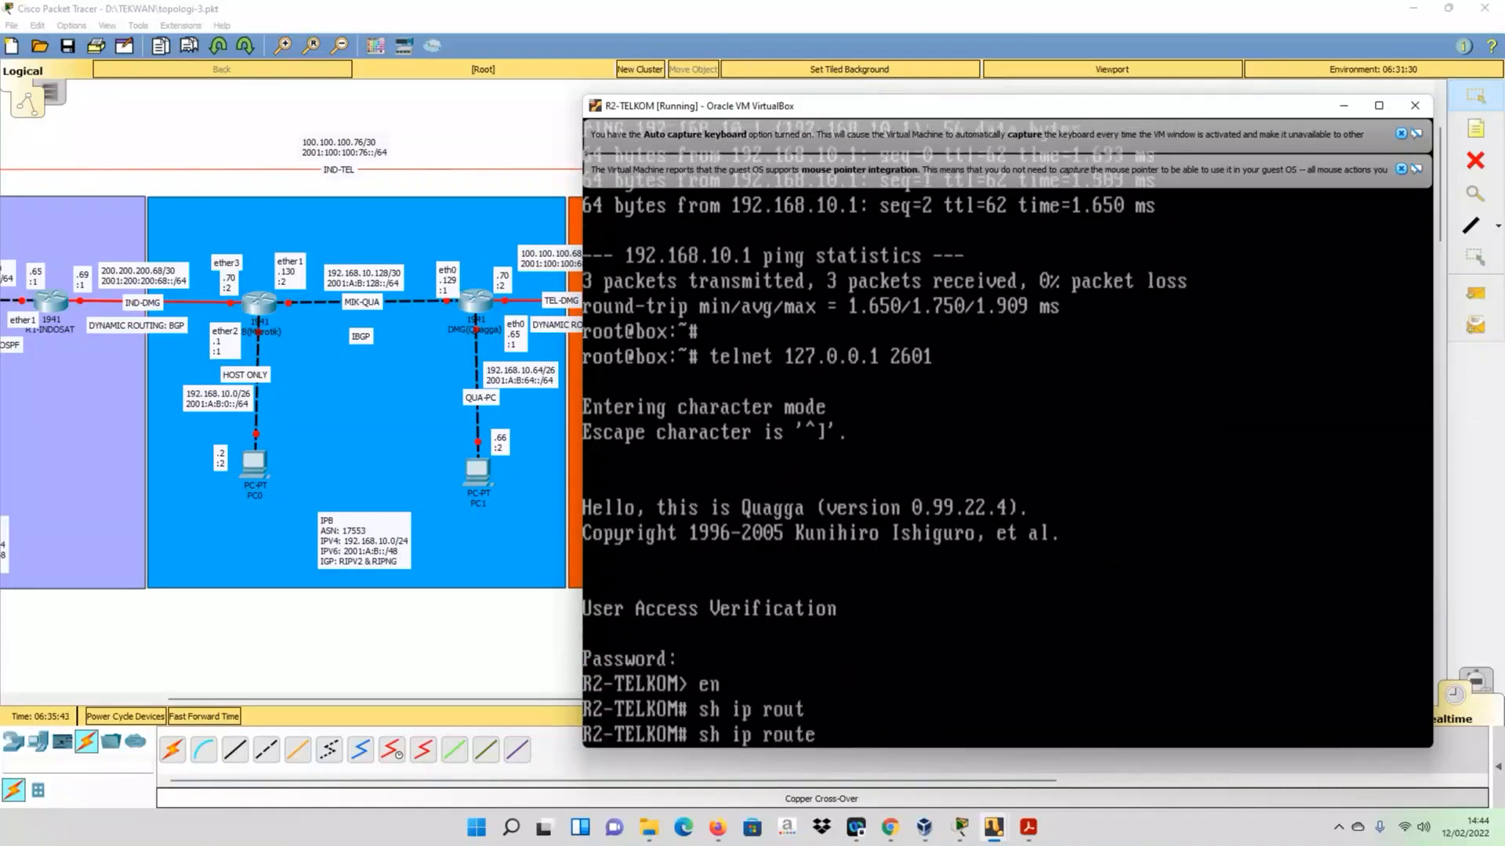
key("Return")
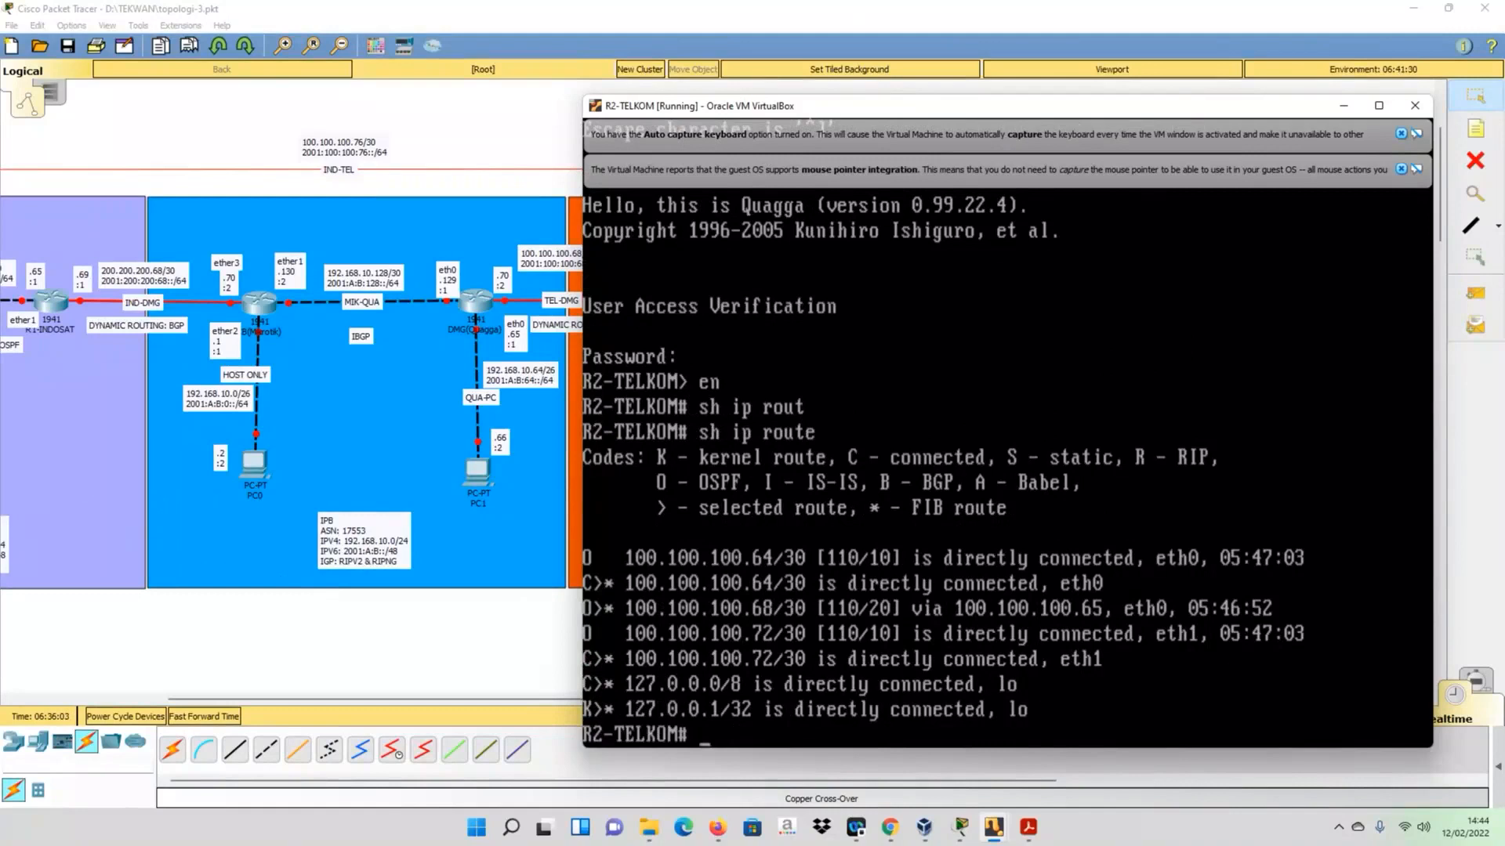
type("exit")
key("Return")
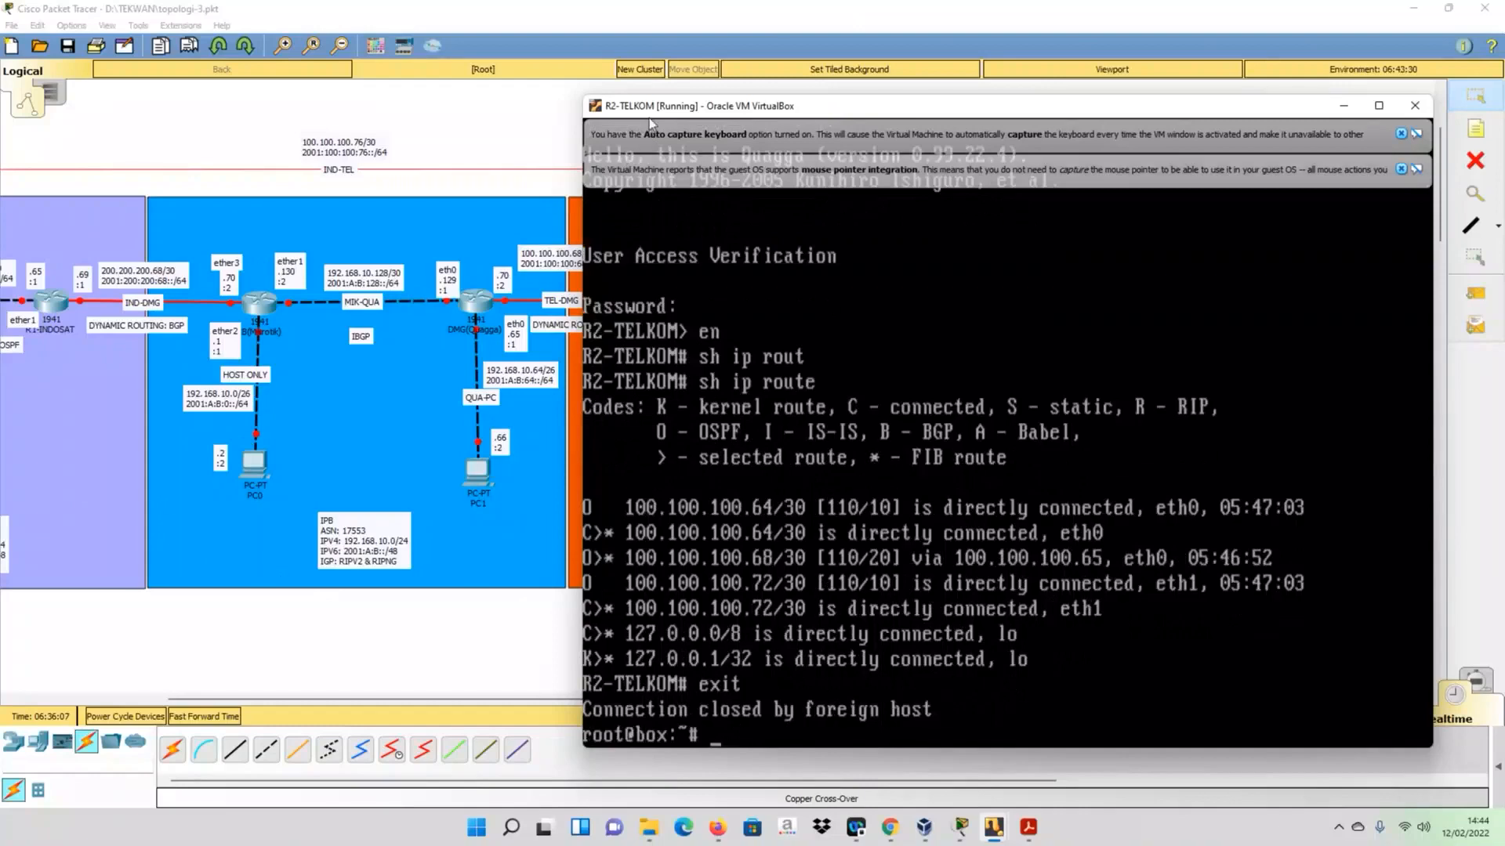
- Move the IBGP label between R1-TELKOM and R2-TELKOM slightly closer to the TELKOM link in the topology
left_click_drag(650, 111, 998, 185)
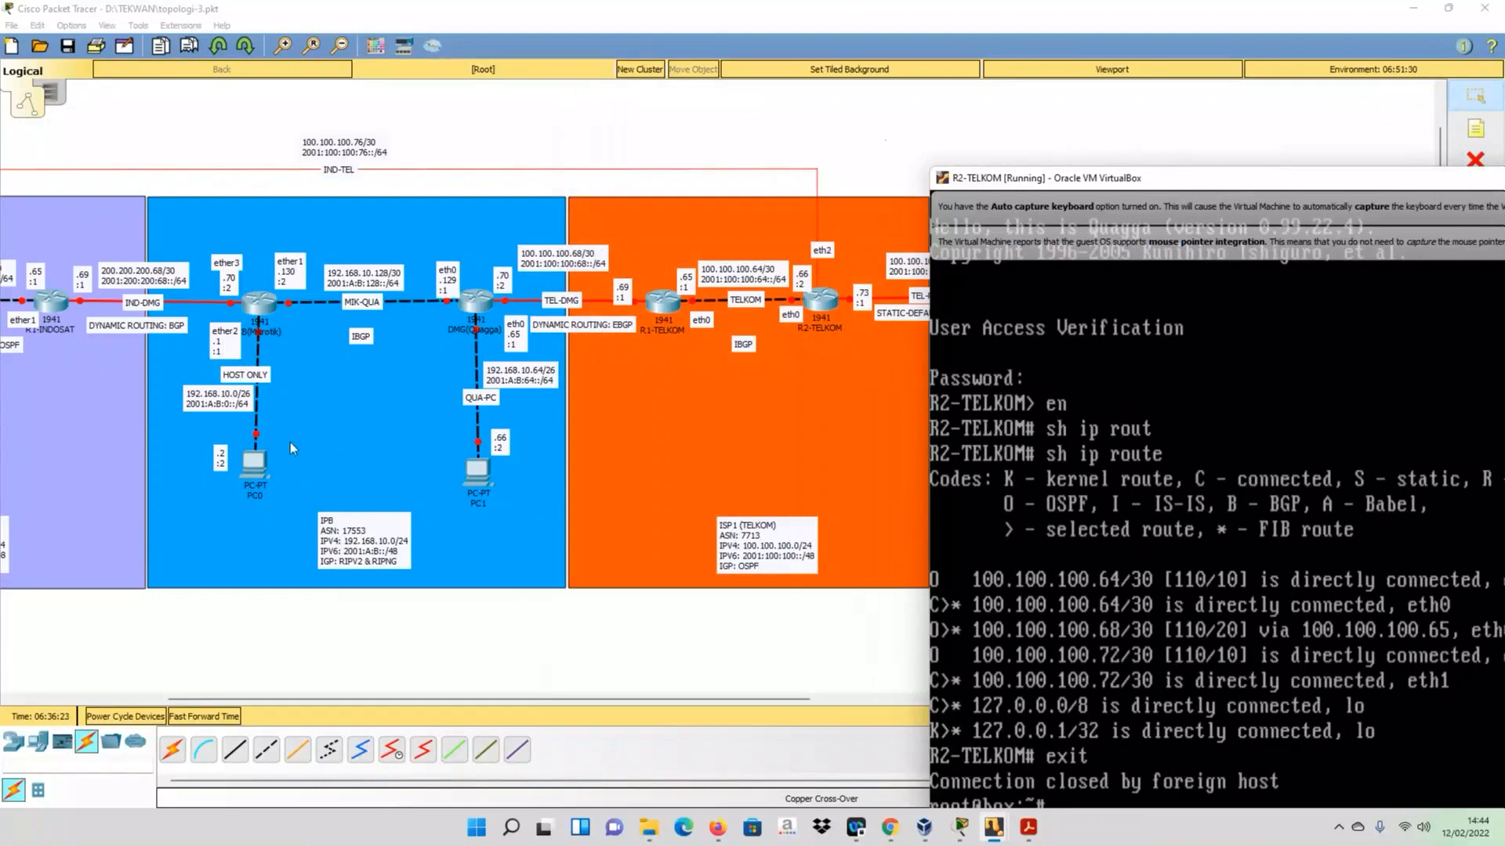
left_click(745, 346)
left_click_drag(745, 347, 740, 340)
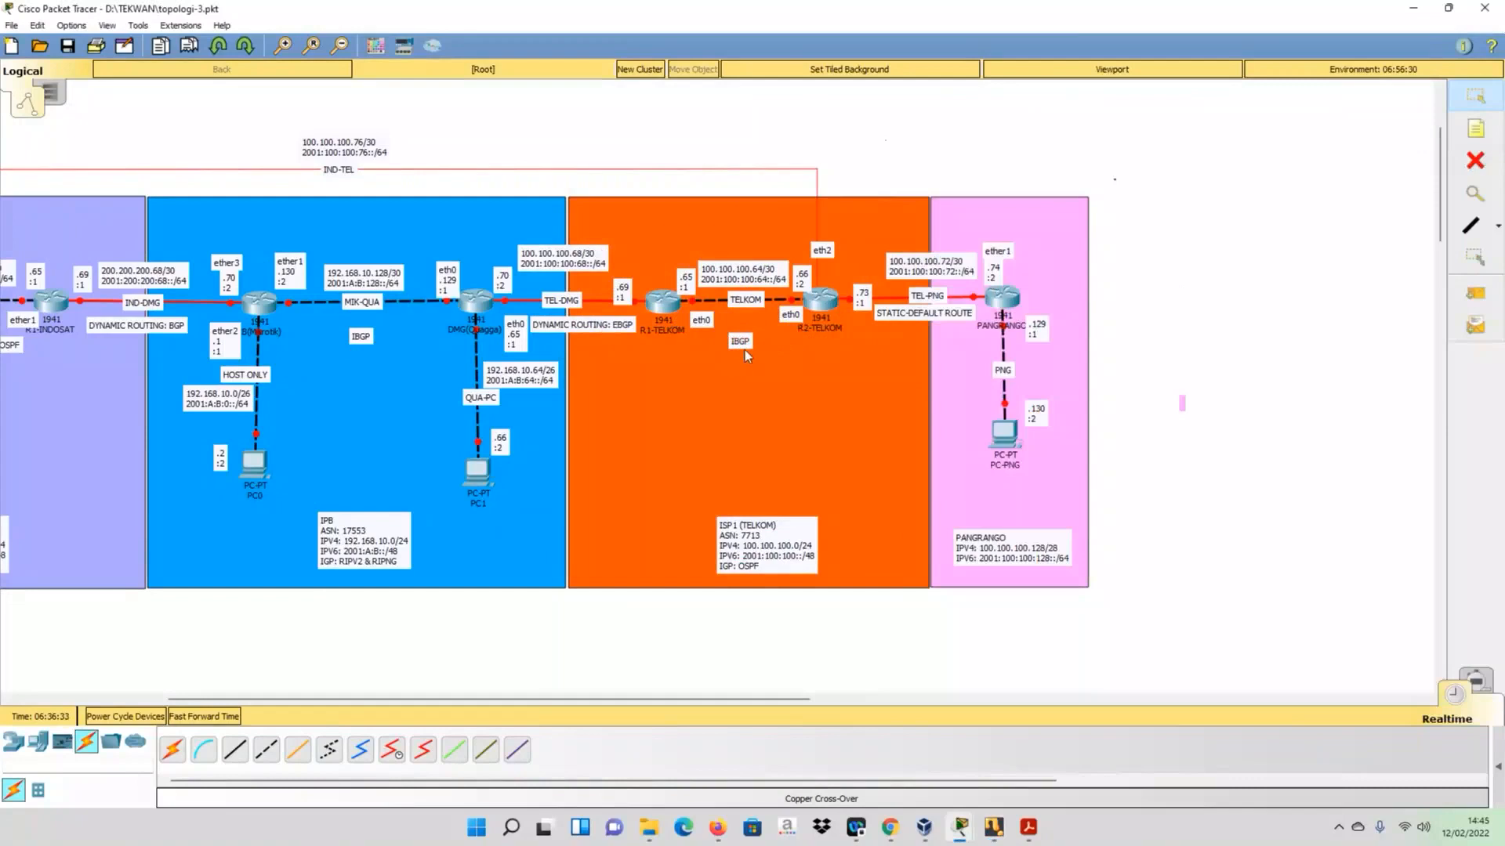
left_click_drag(591, 697, 370, 700)
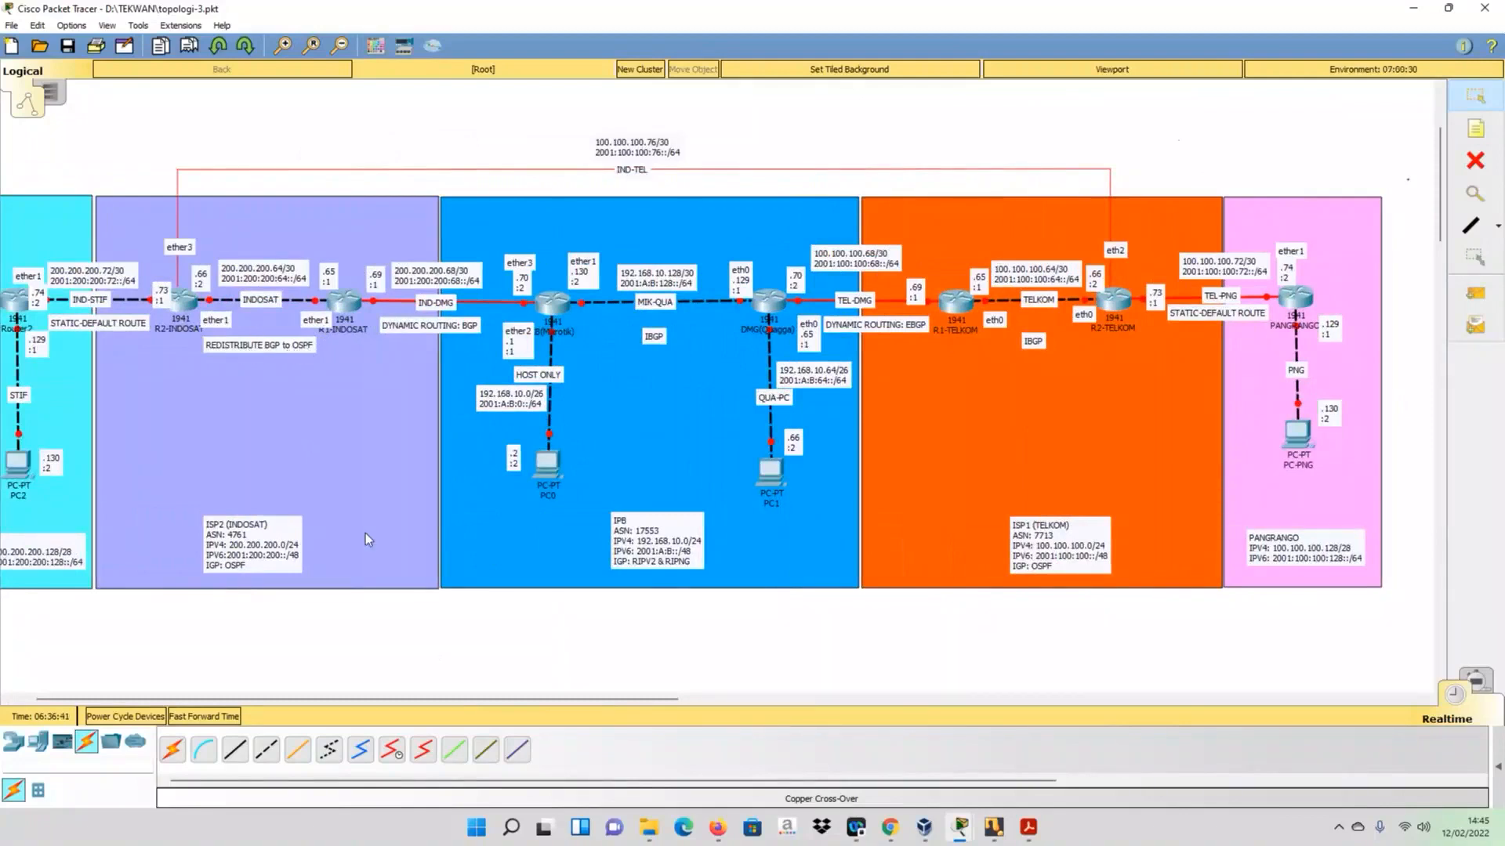
left_click_drag(316, 706, 549, 704)
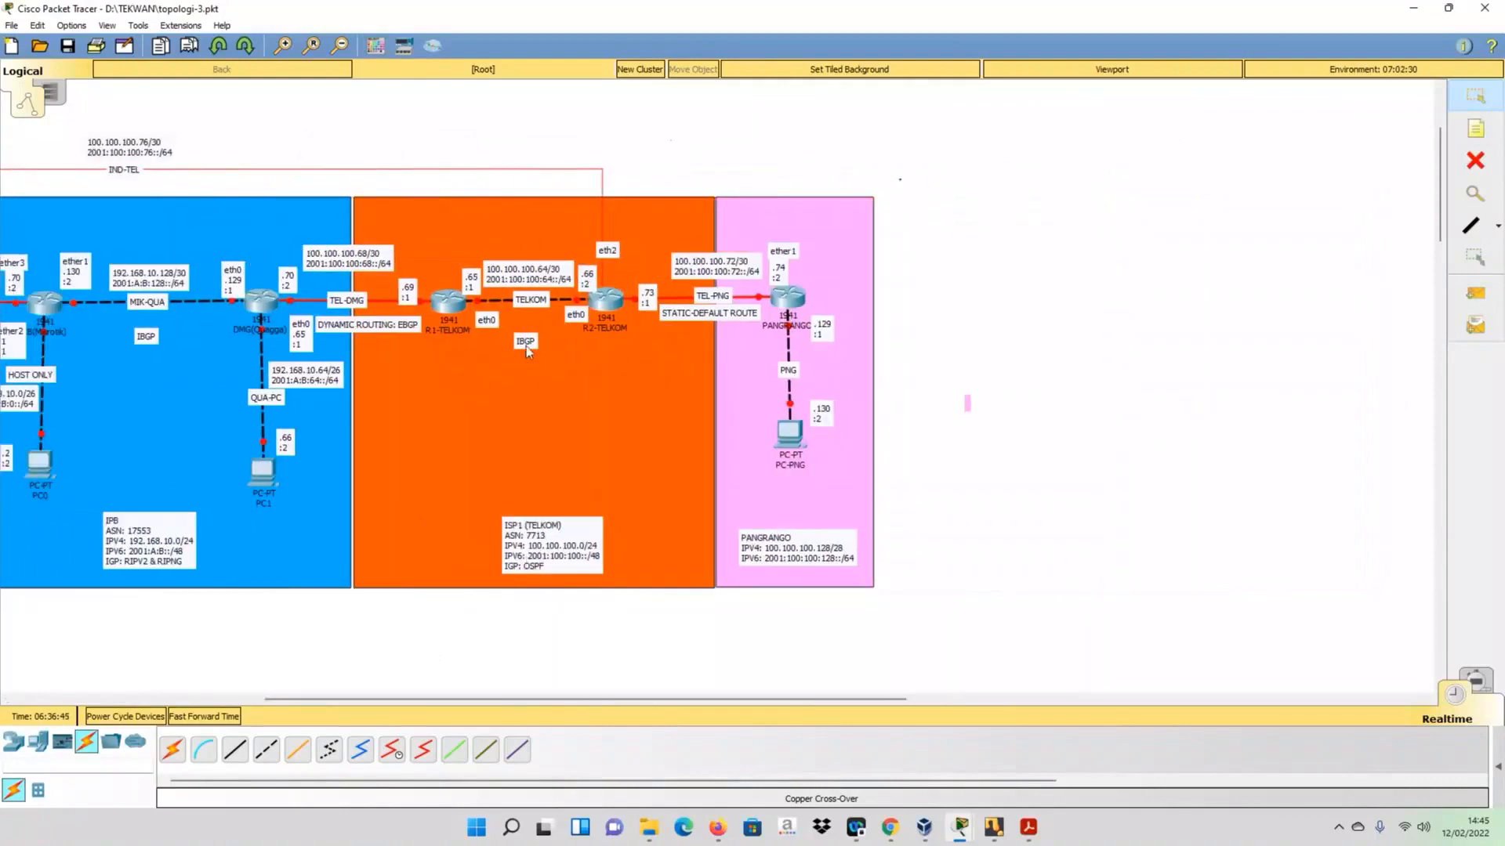
mouse_move(991, 832)
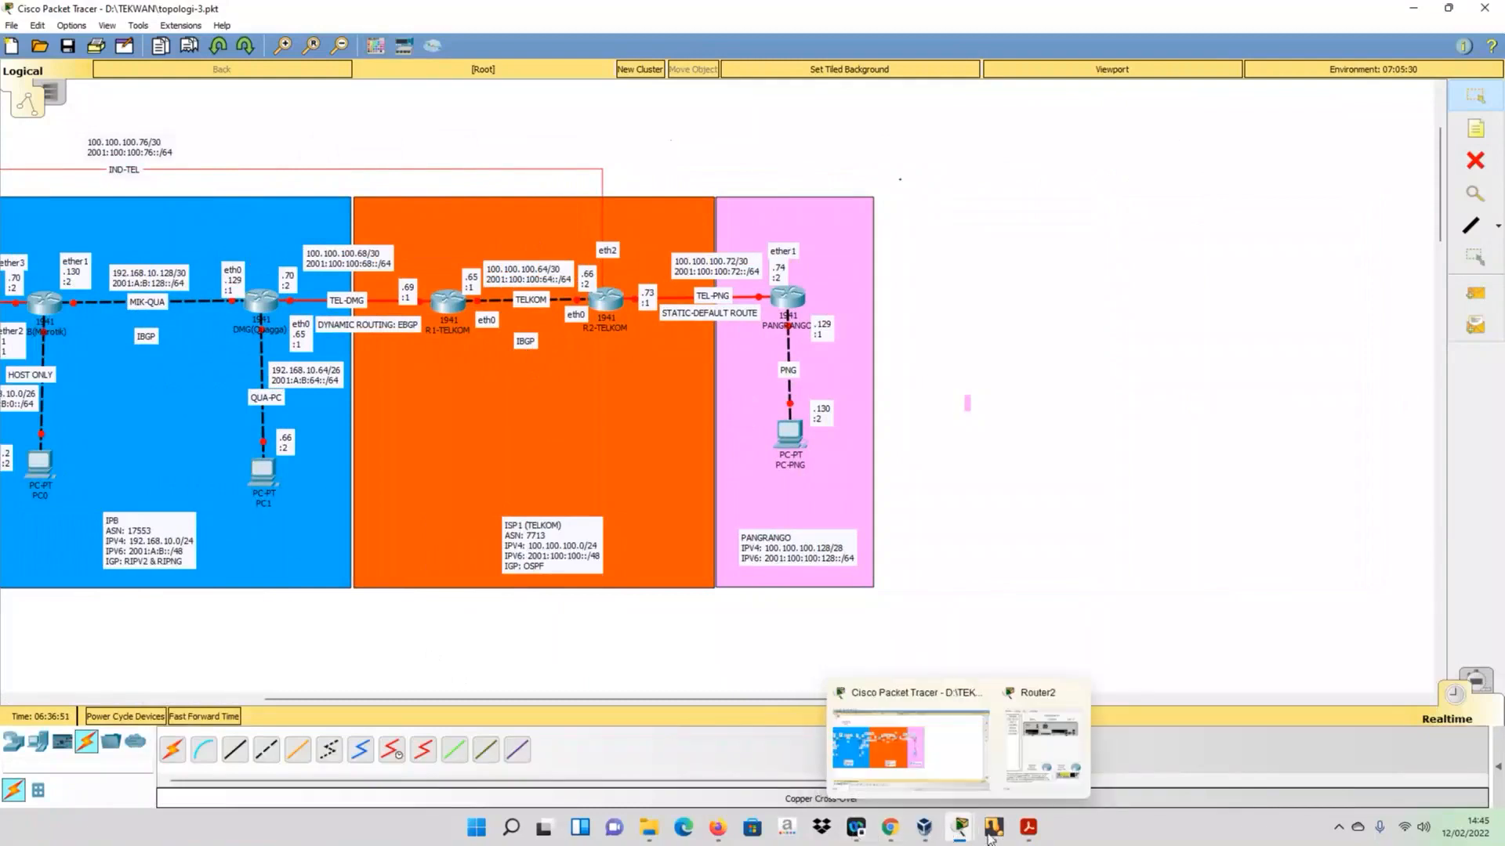
- Bring the R2-TELKOM console to the front and place it beside the TELKOM and PANGRANGO areas of the topology
left_click(1017, 750)
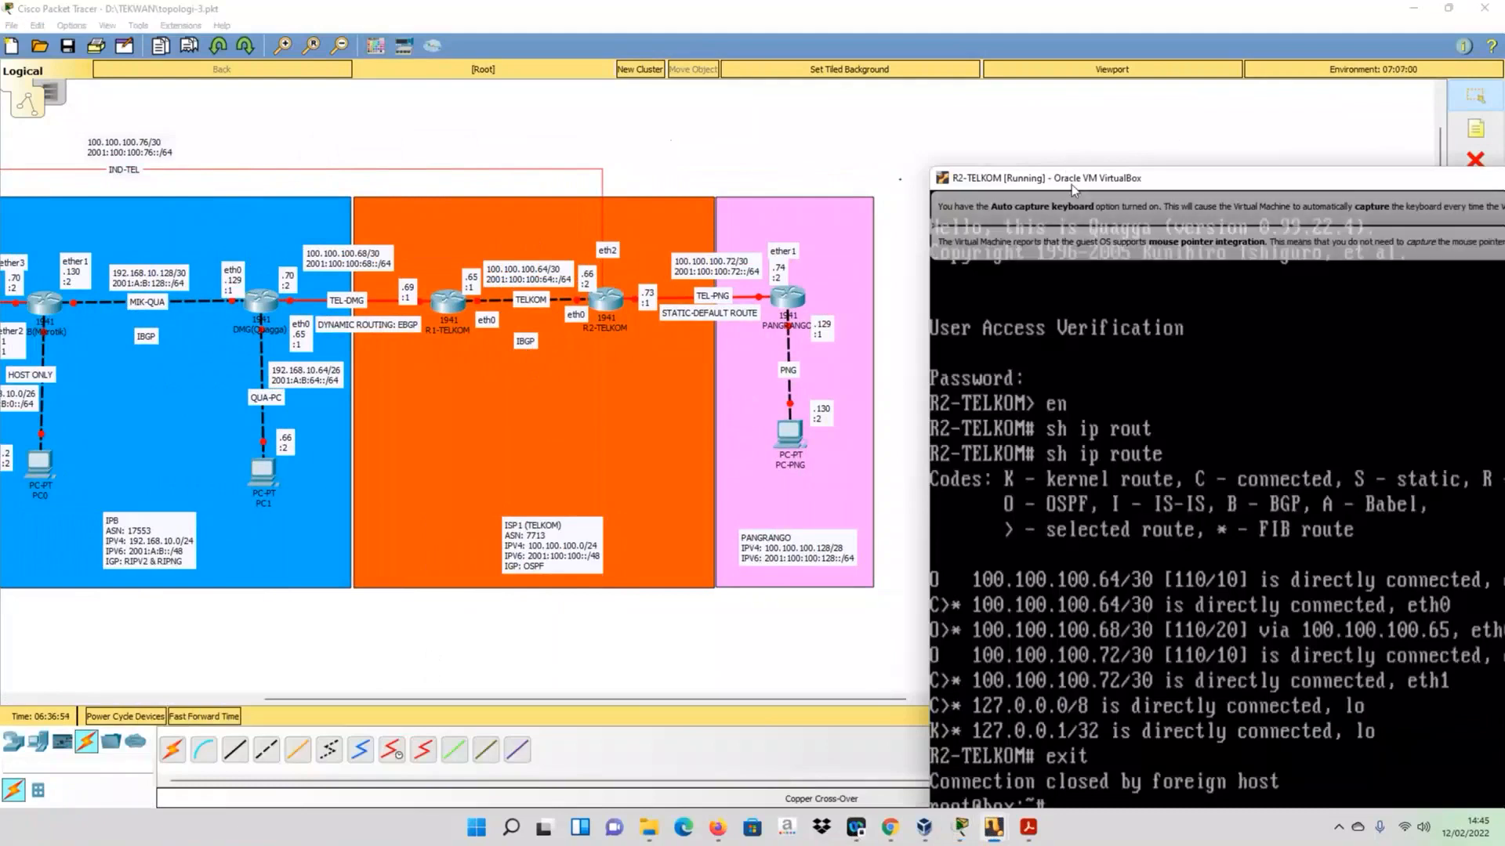
left_click_drag(1070, 185, 789, 75)
left_click_drag(378, 698, 483, 701)
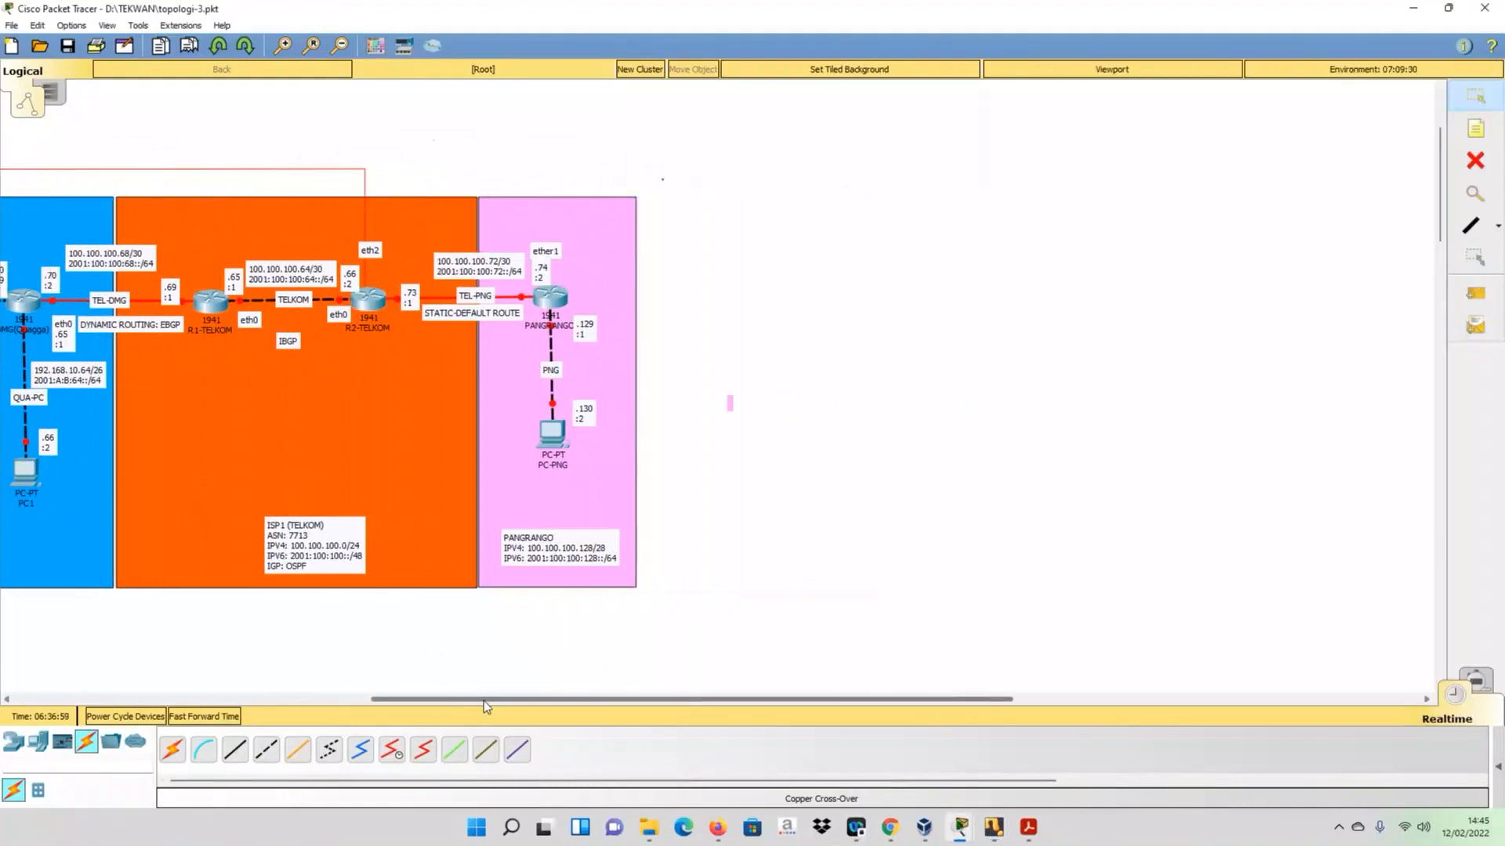
left_click(993, 834)
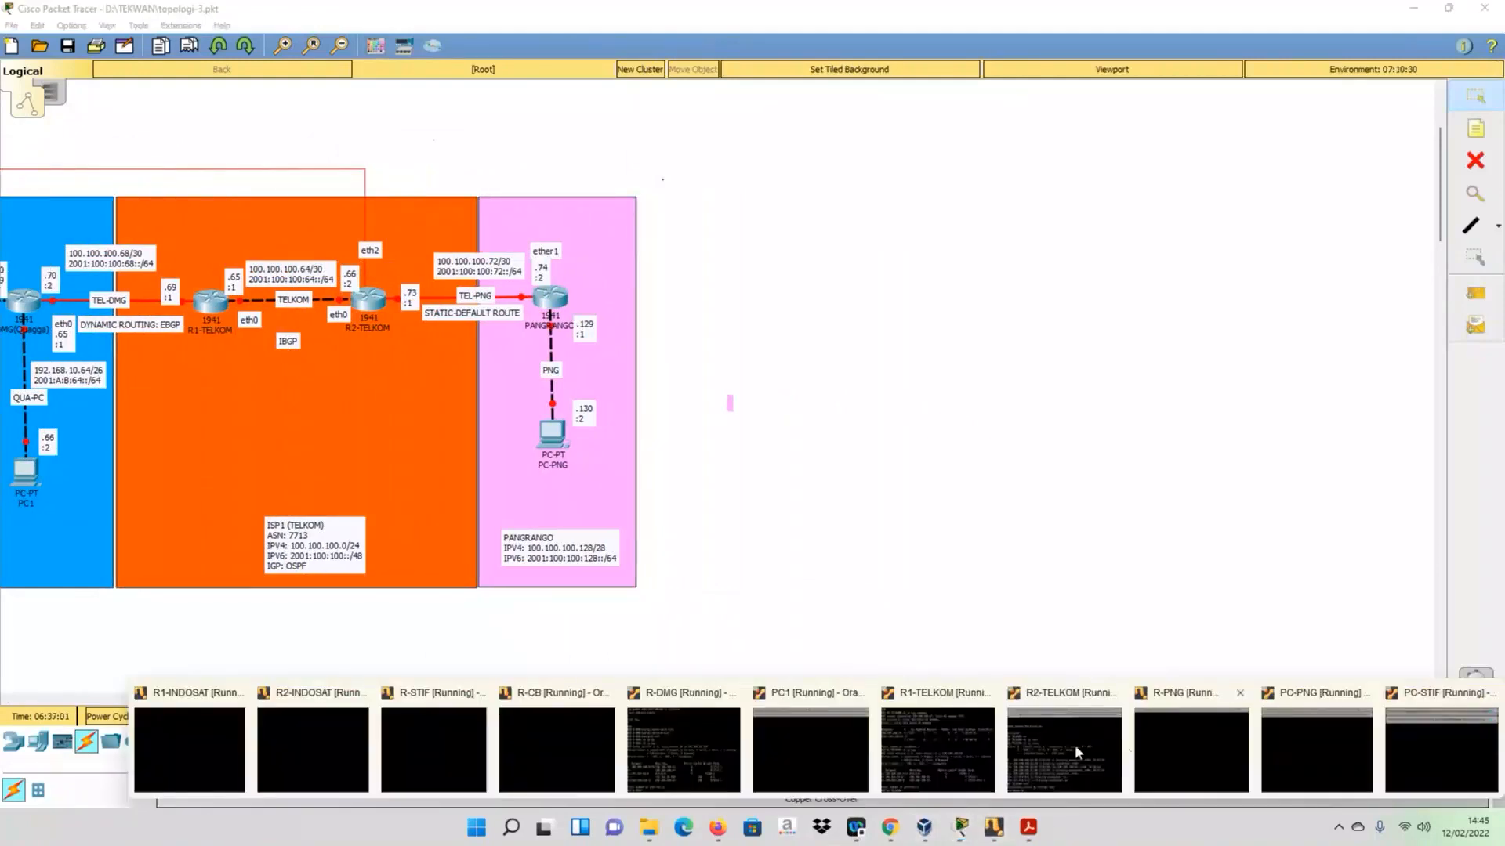
left_click(1075, 744)
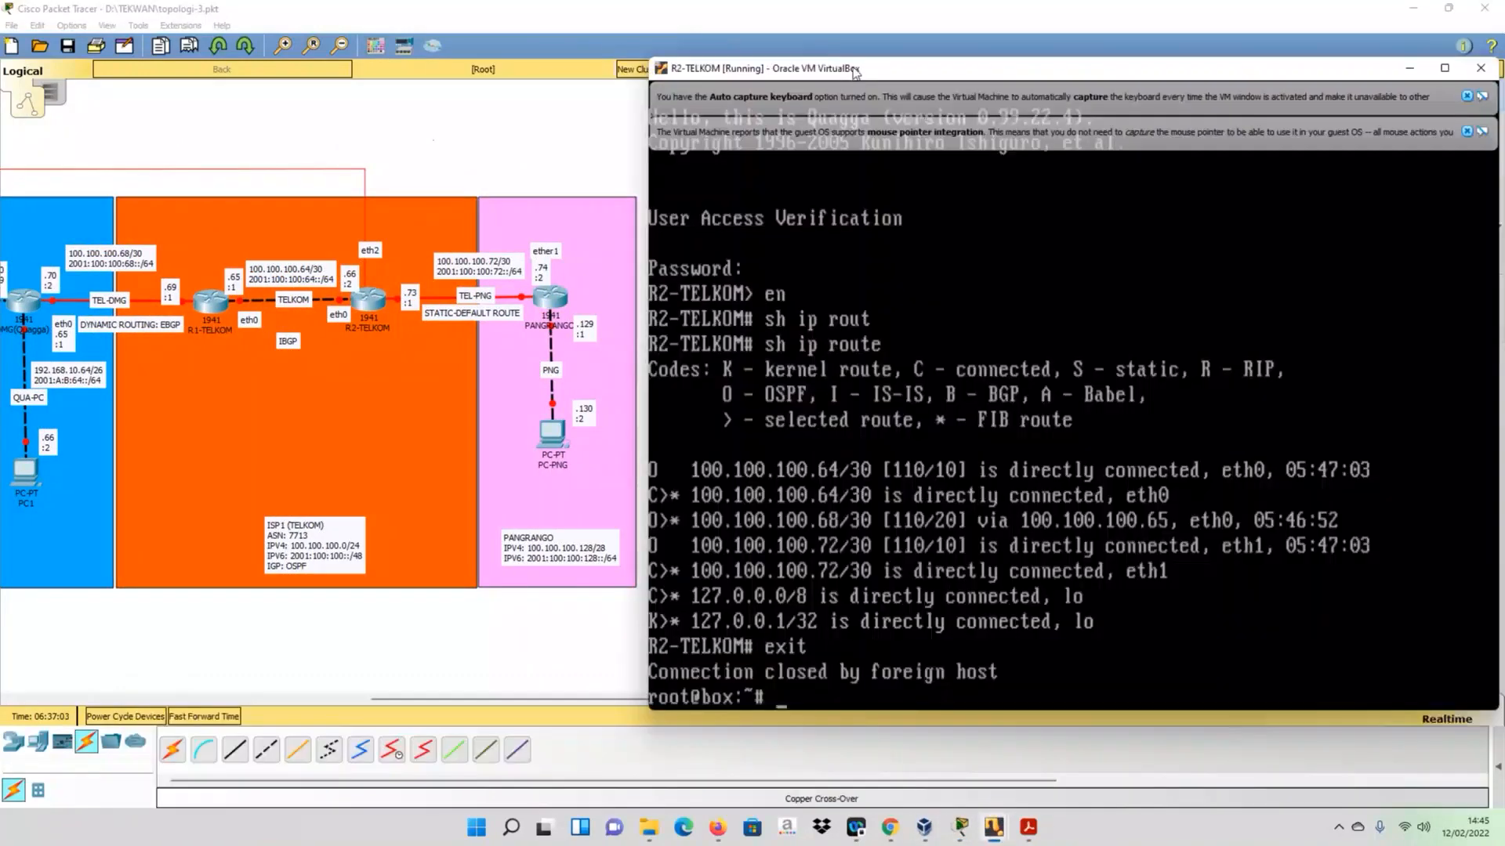
left_click_drag(854, 72, 838, 64)
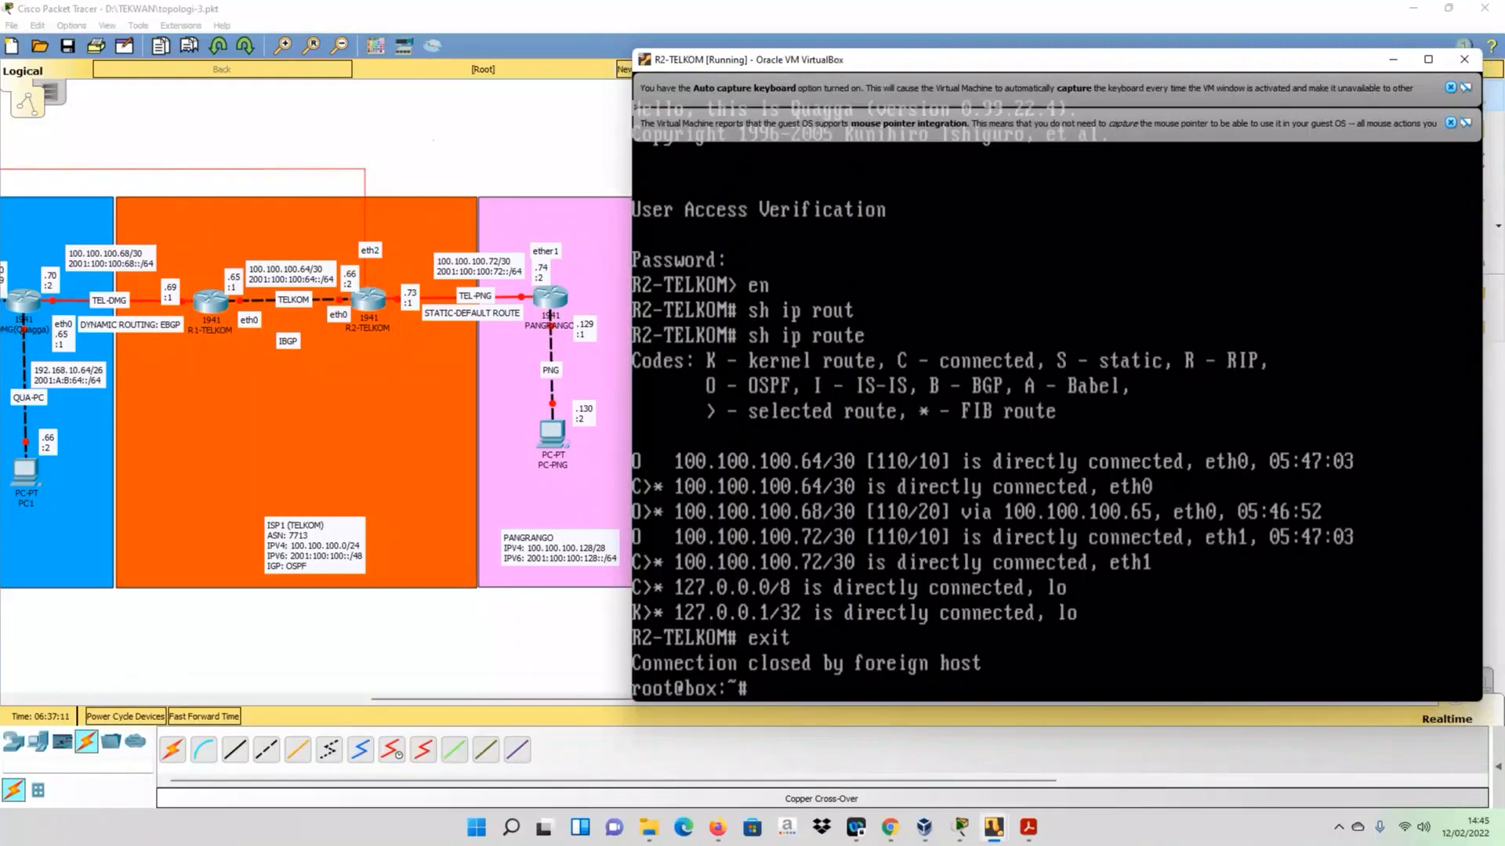
- On R2-TELKOM, write the BGP daemon's access password line into /usr/local/etc/quagga/bgpd.conf with echo
type("echo \"password ze")
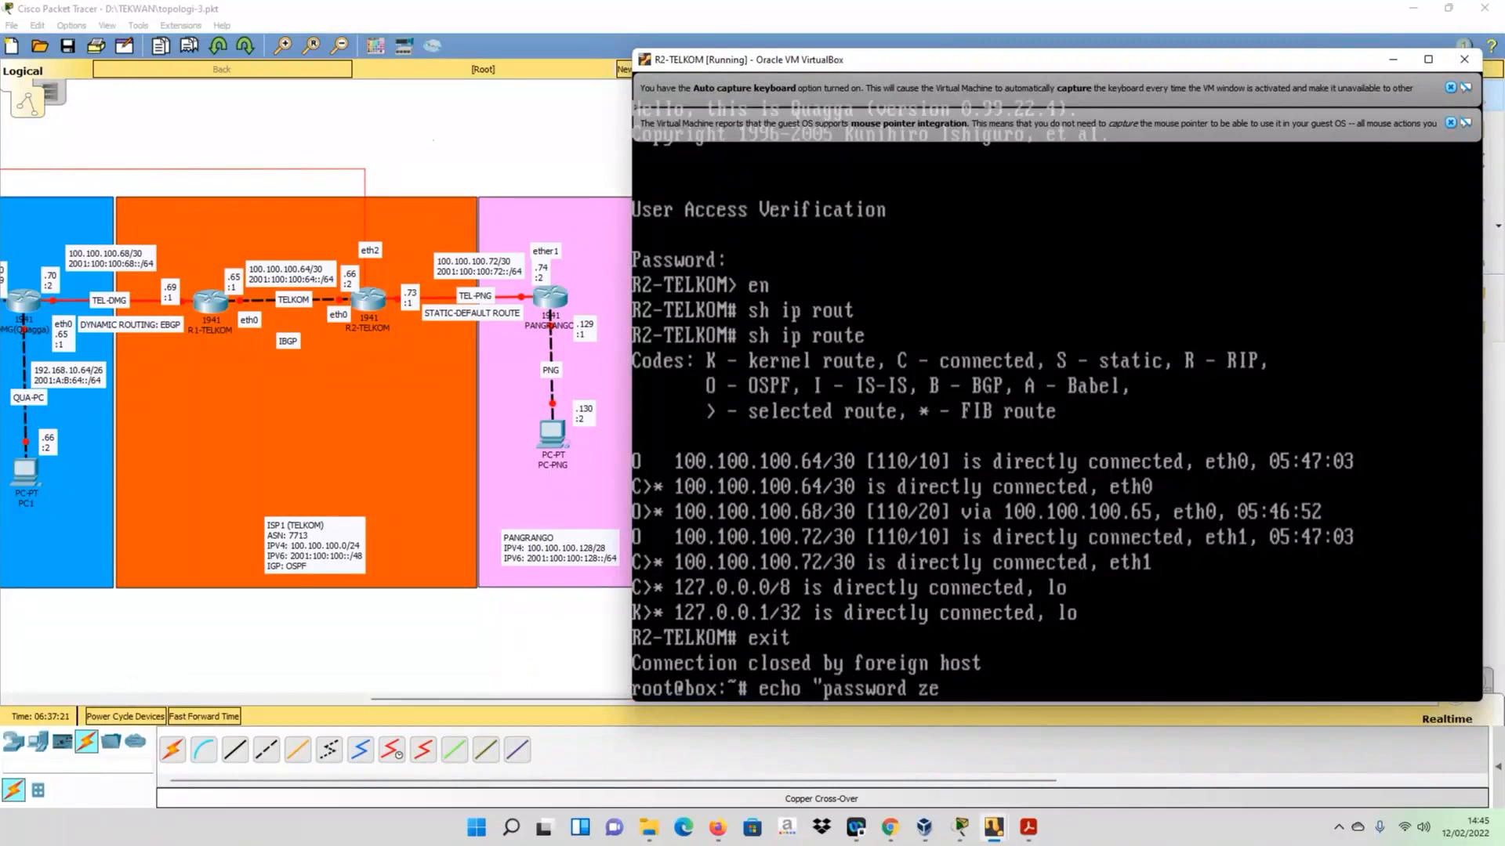
type("brea")
key("BackSpace")
key("BackSpace")
type("a\" > /usr/local/etc/quagga/bgpd.conf")
key("Return")
- Start the BGP daemon on R2-TELKOM with bgpd -u root -d -f /usr/local/etc/quagga/bgpd.conf
type("b")
type("gp")
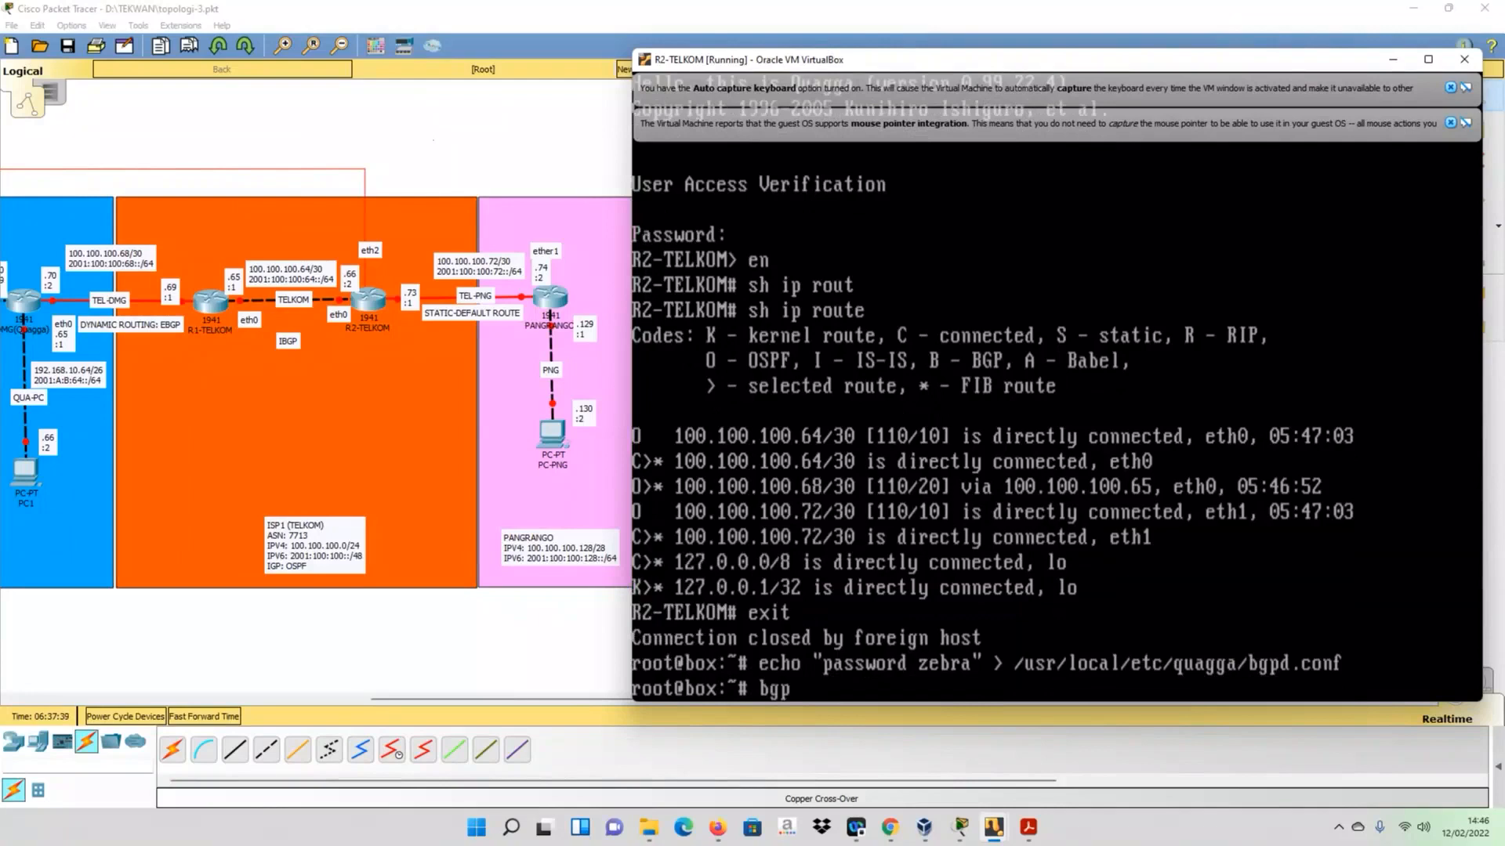
type("d -u root -d -f /usr/")
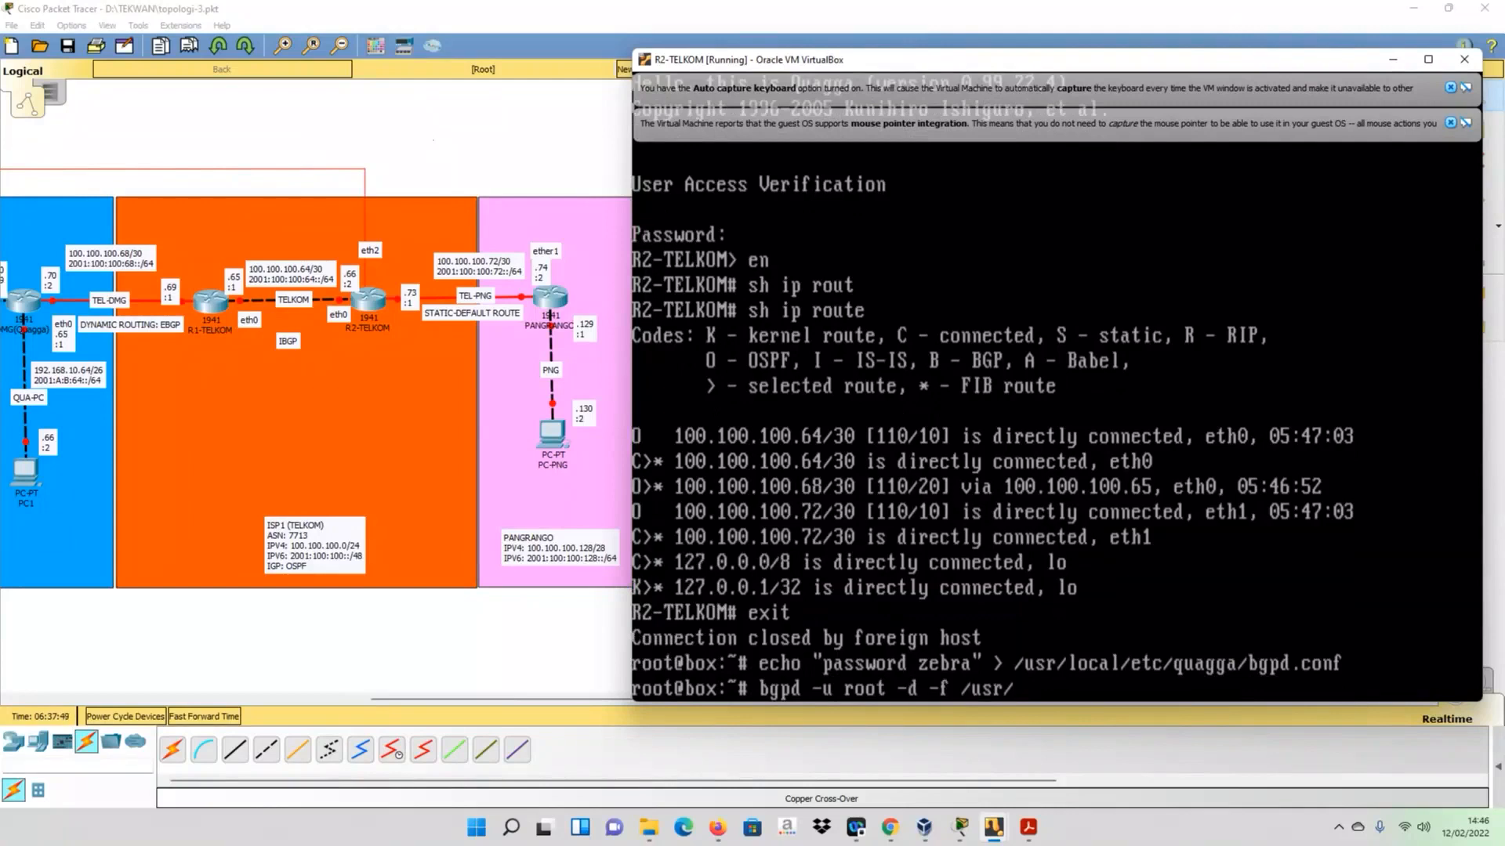
type("local/etc/quagga/")
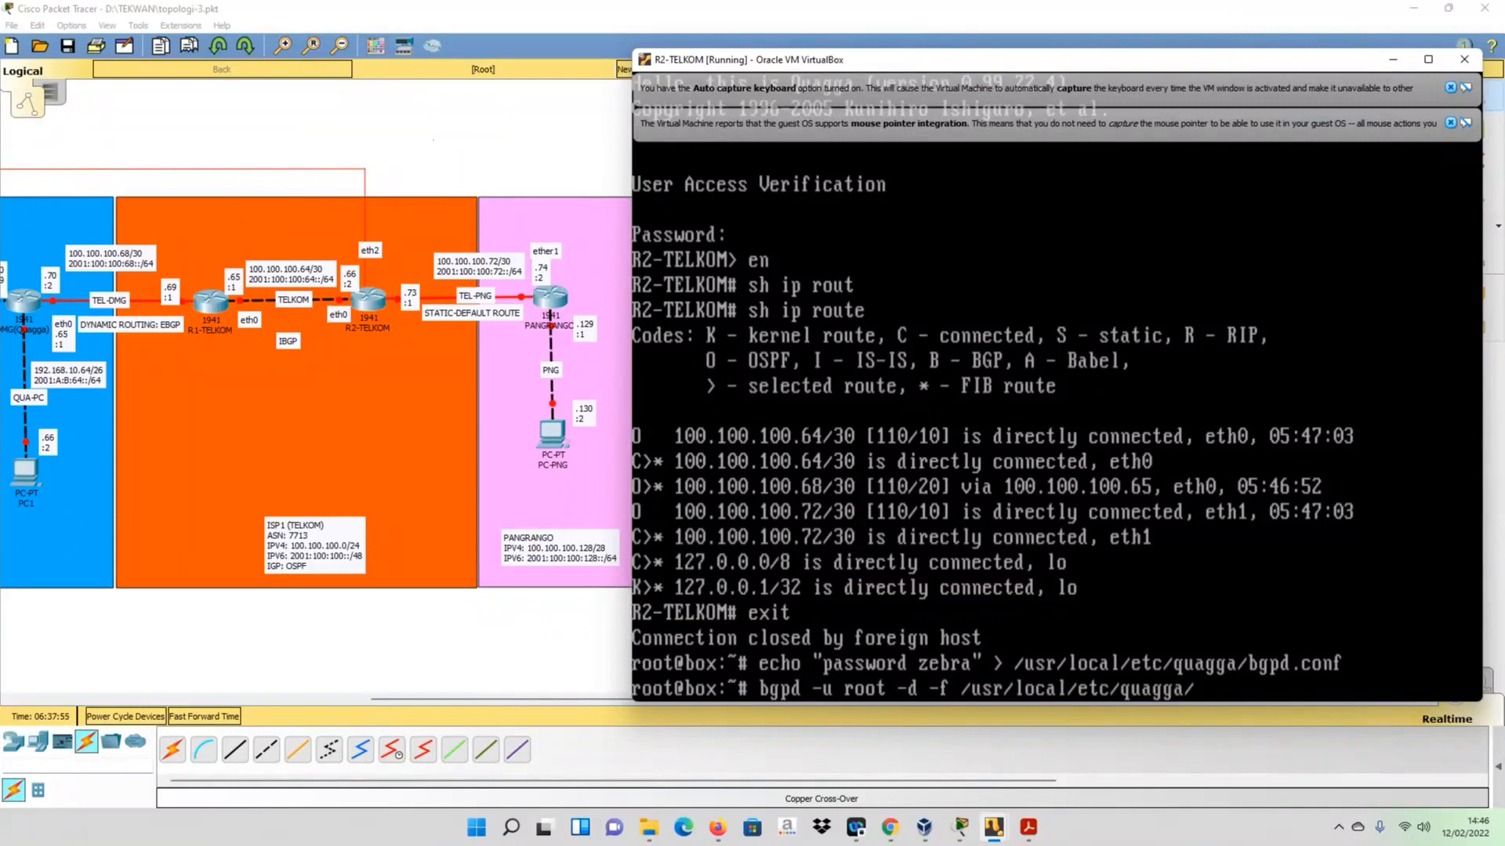
type("bgpd.conf")
key("Return")
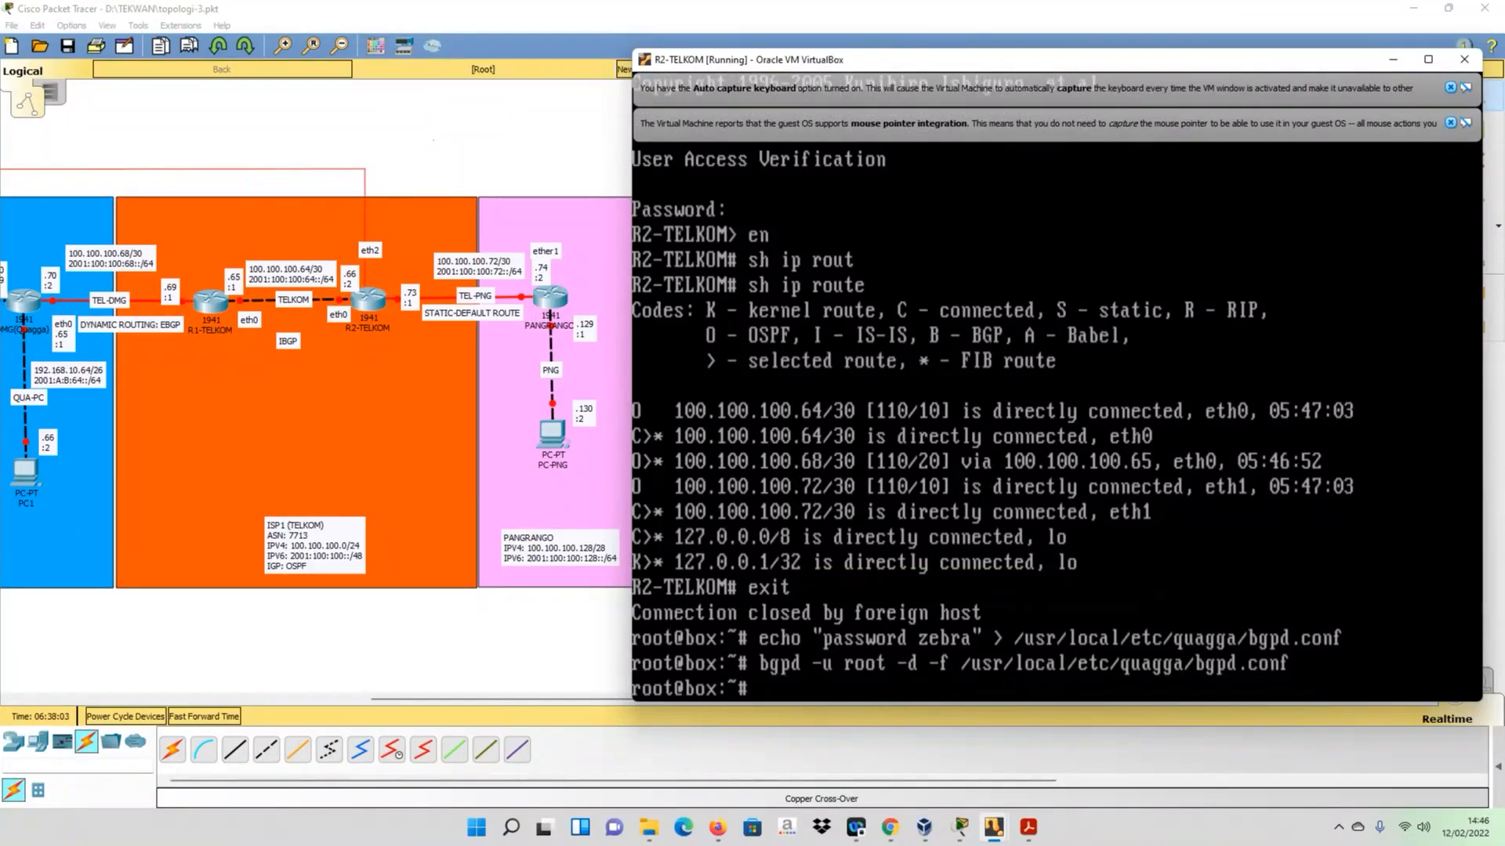
- On R2-TELKOM, open a BGP daemon session with telnet 127.0.0.1 2605
type("telnet 127.0.0.1")
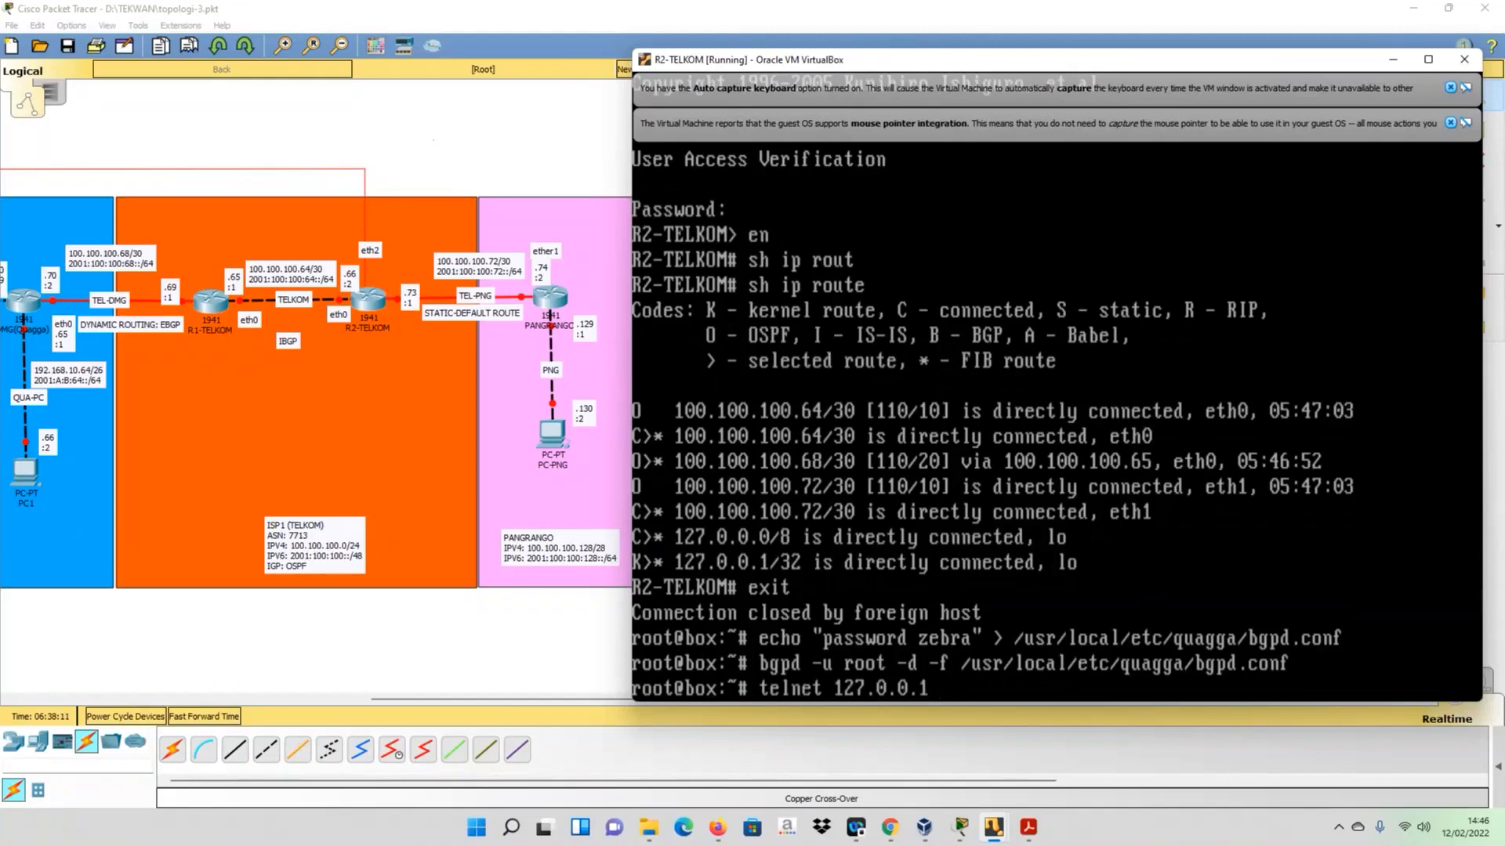
type(" 2605")
key("Return")
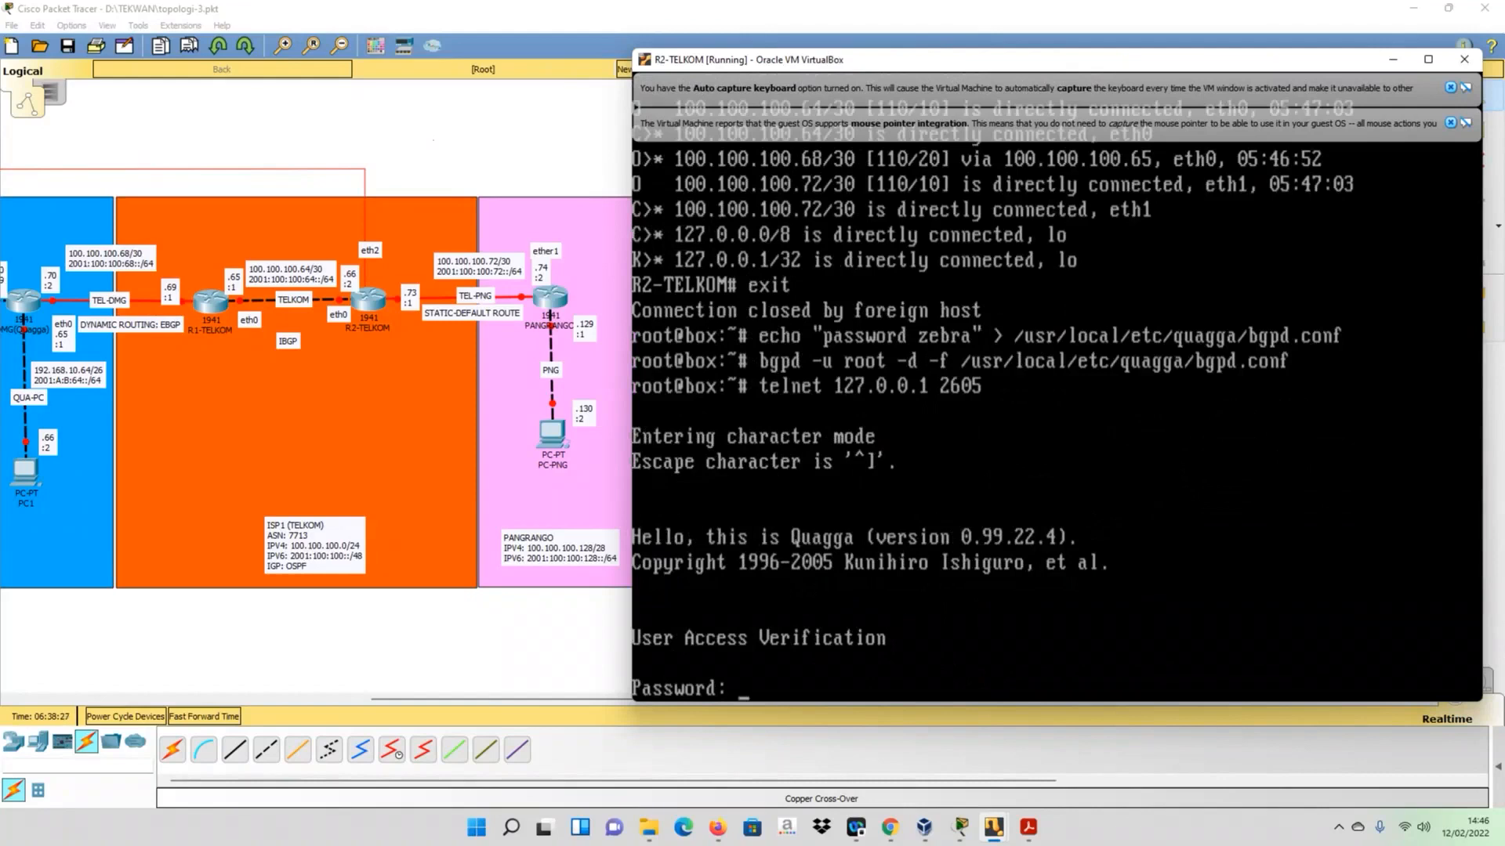
- Log in to R2-TELKOM's BGP session with the access password and enter privileged mode with en
key("Return")
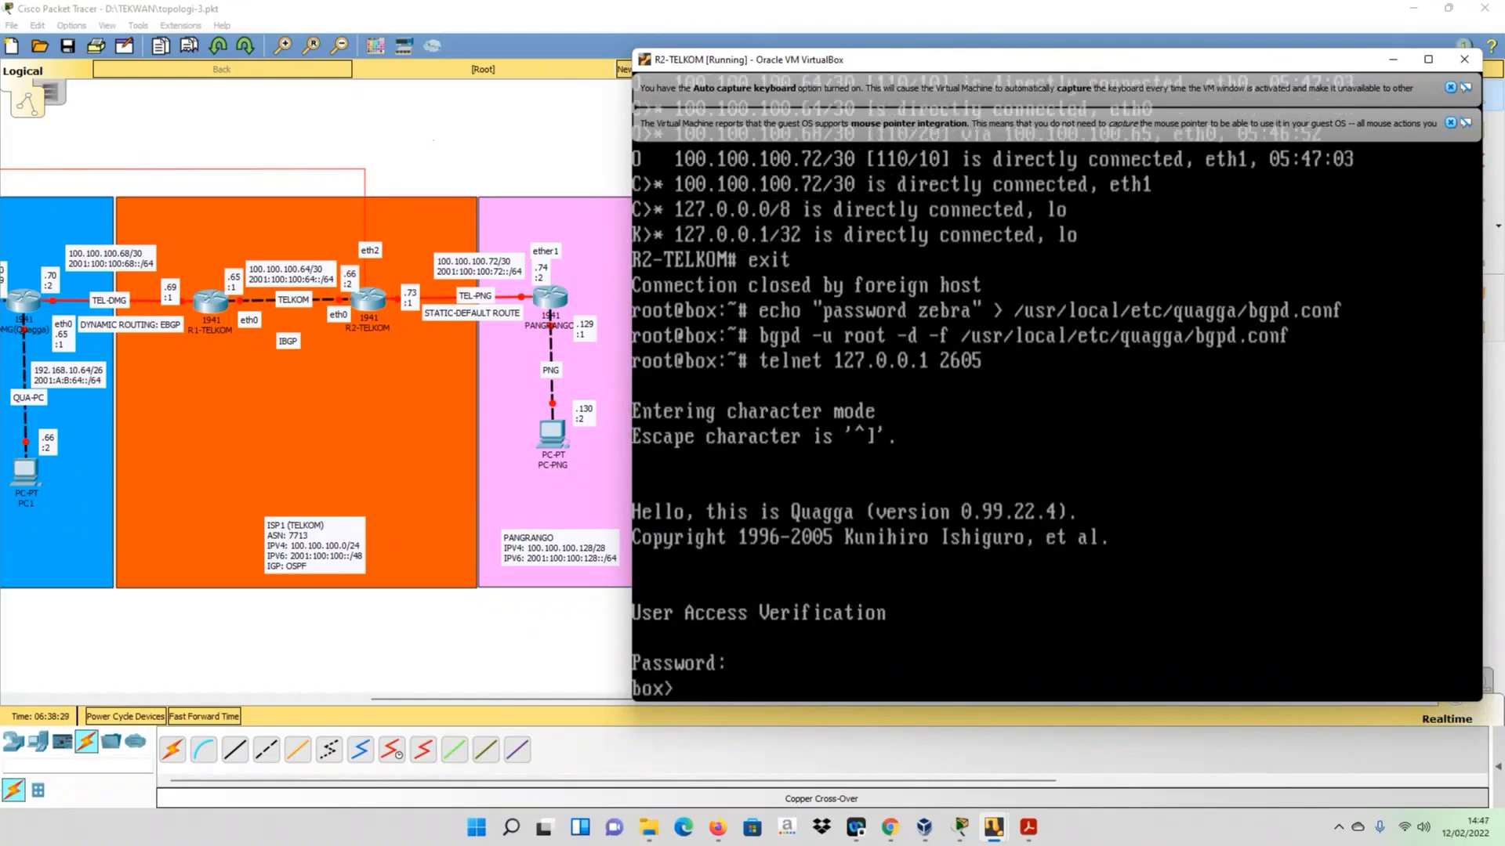
type("en")
key("Return")
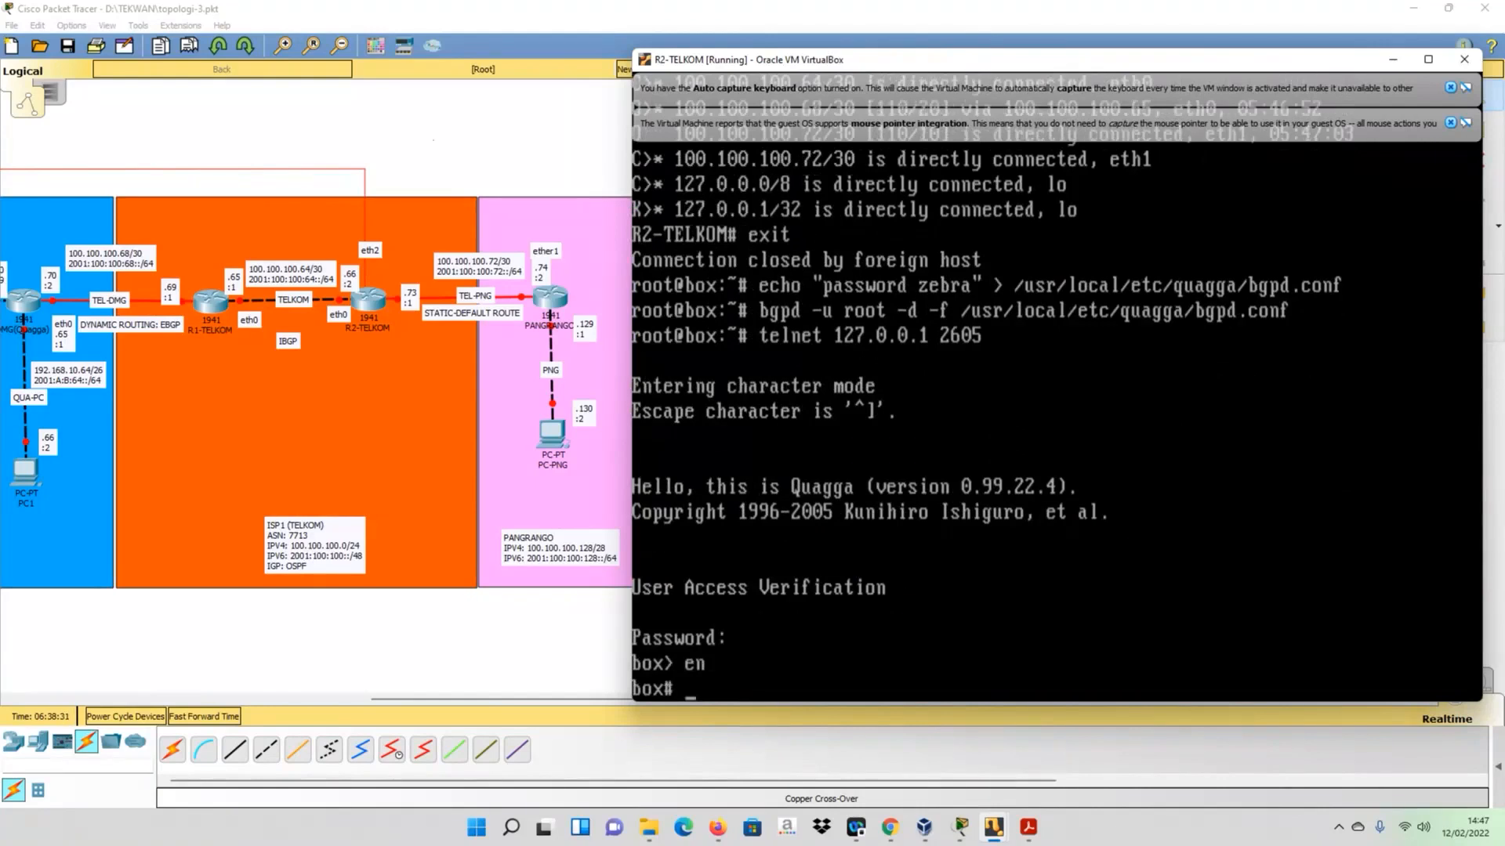
- Enter configuration mode with conf t and set the BGP daemon's hostname to BGP-R2-TELKOM
type("conf t")
key("Return")
type("host")
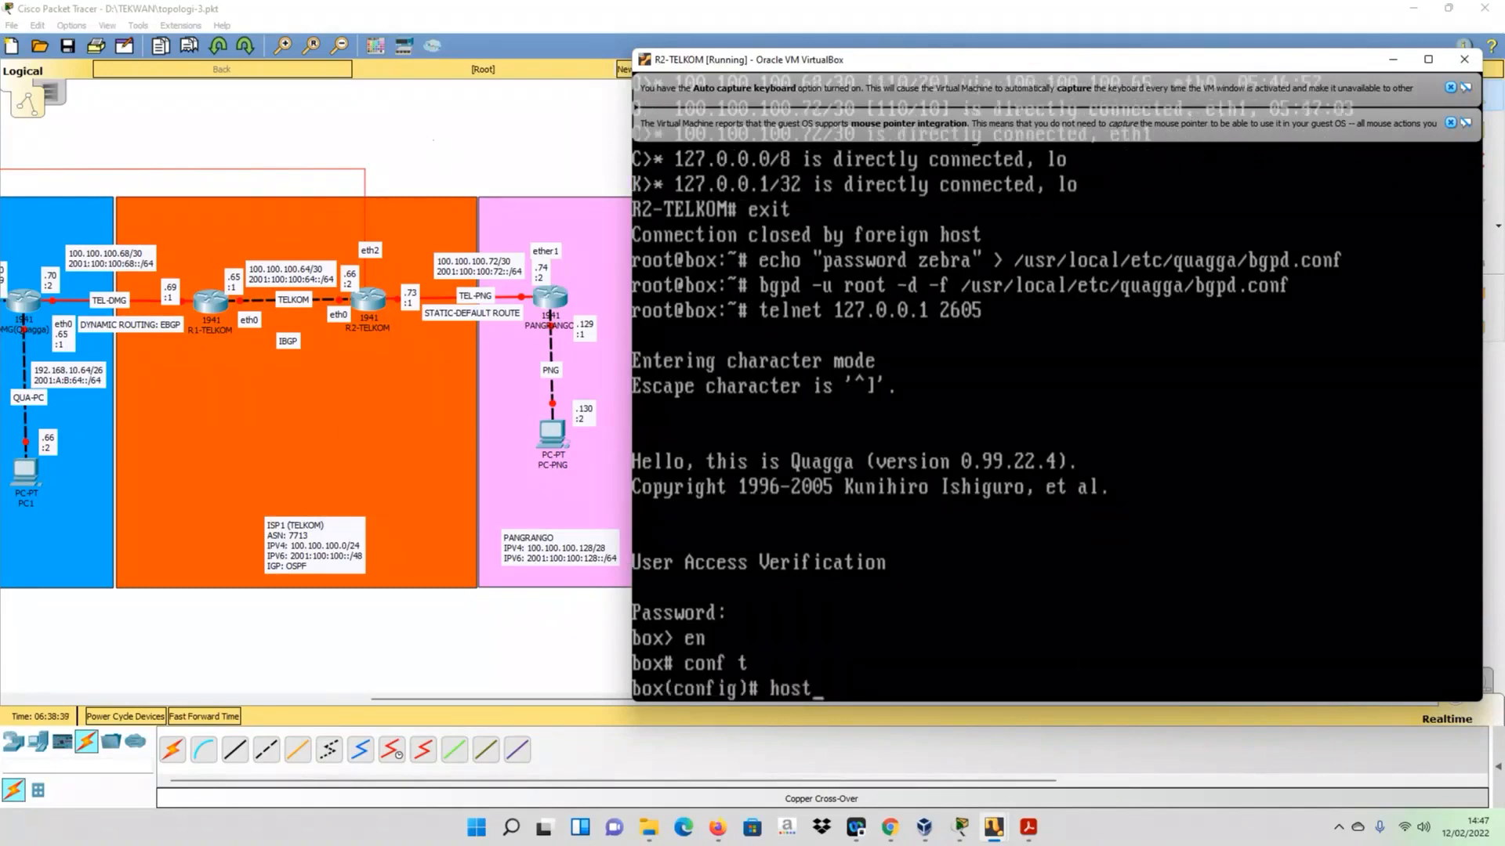
type("name BGP-R2-TELKOM")
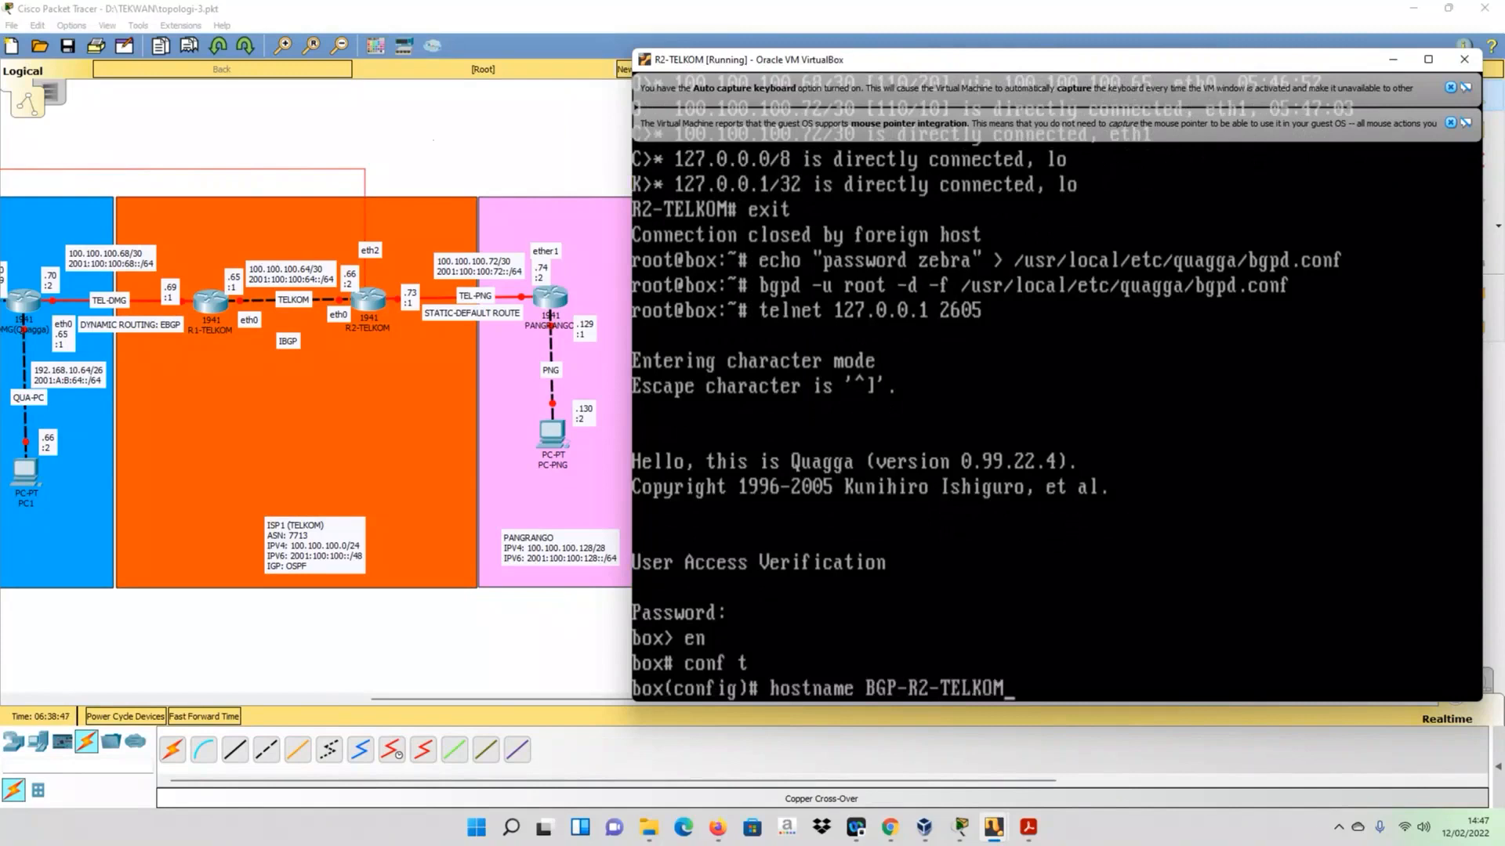
key("Return")
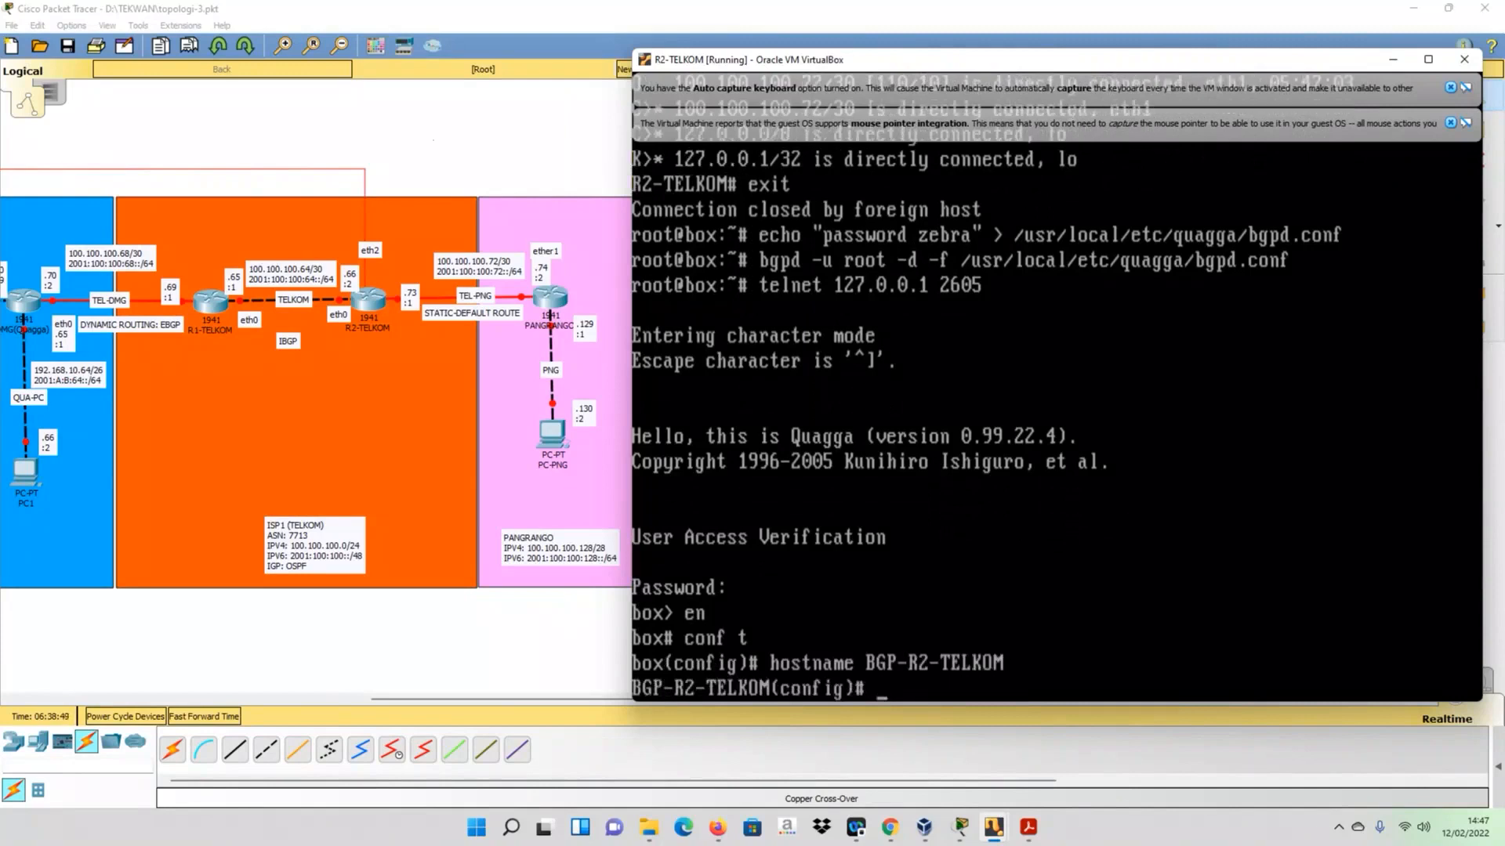
- Switch to the R1-TELKOM console, place it beside the topology and enter configuration mode with conf t
mouse_move(962, 824)
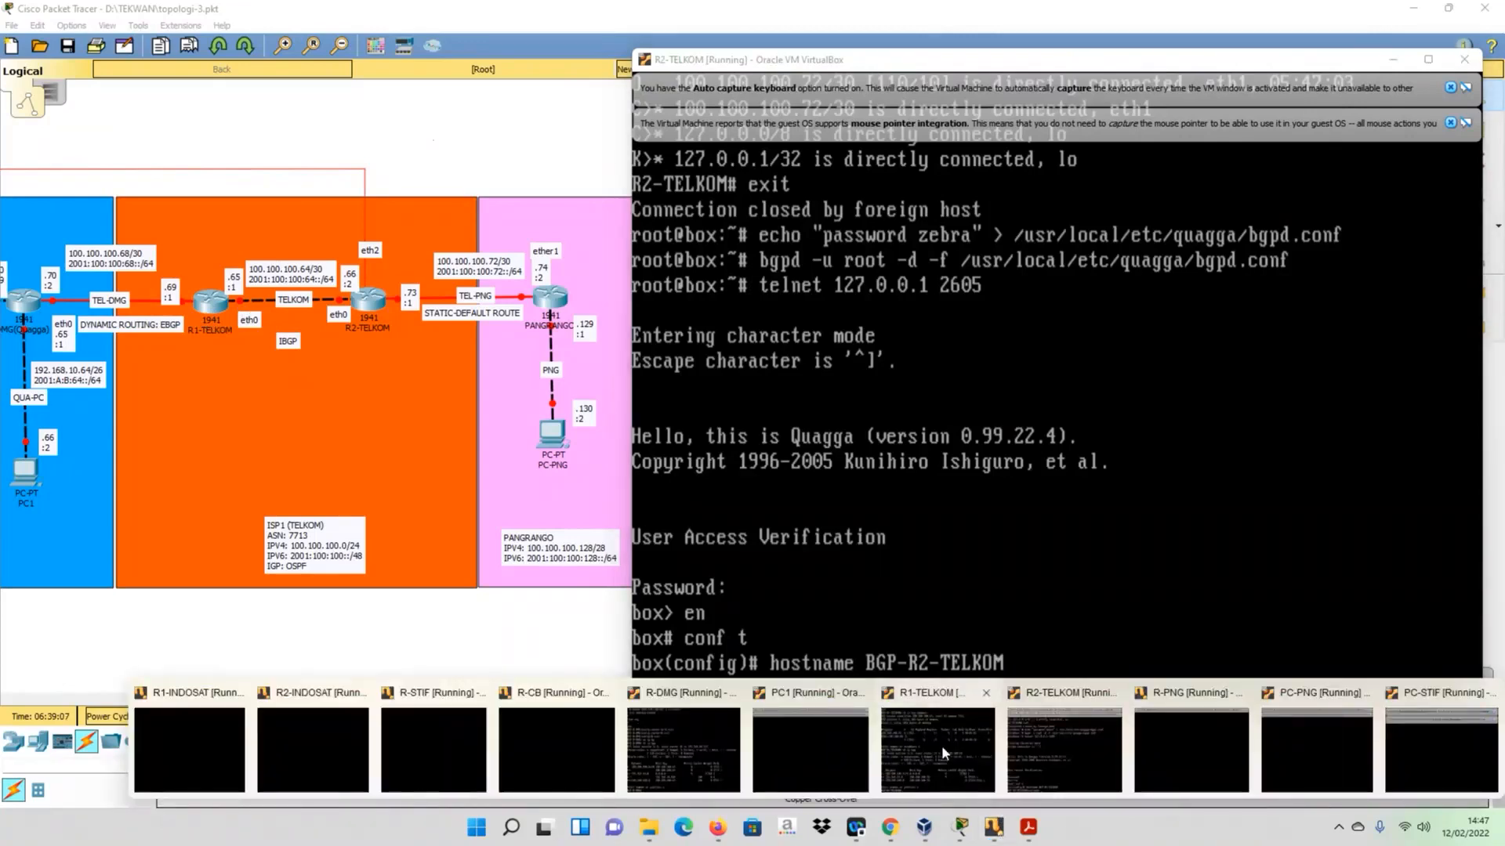
left_click(942, 745)
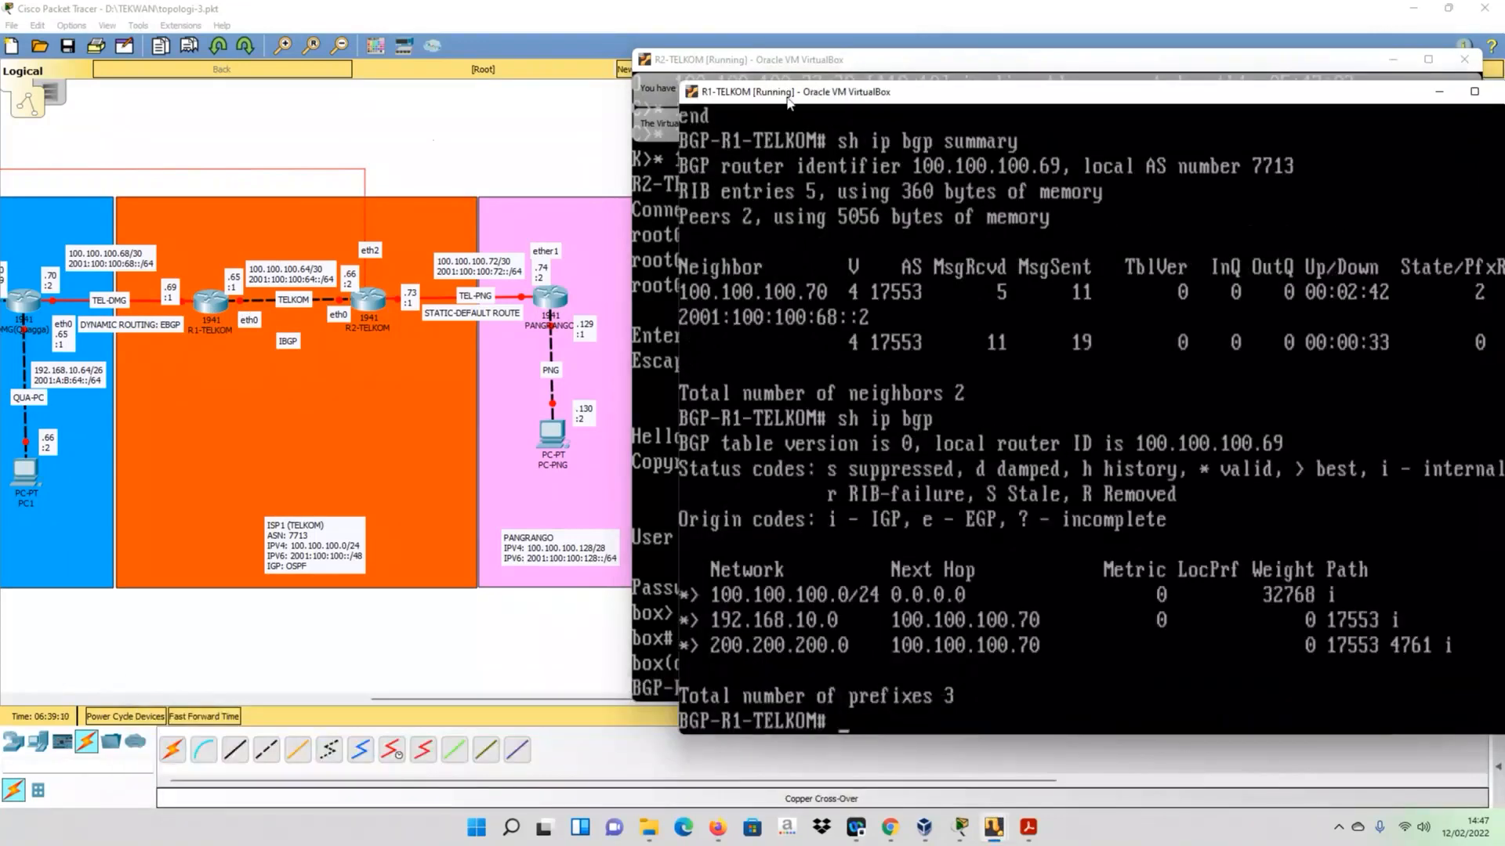
left_click_drag(789, 102, 741, 73)
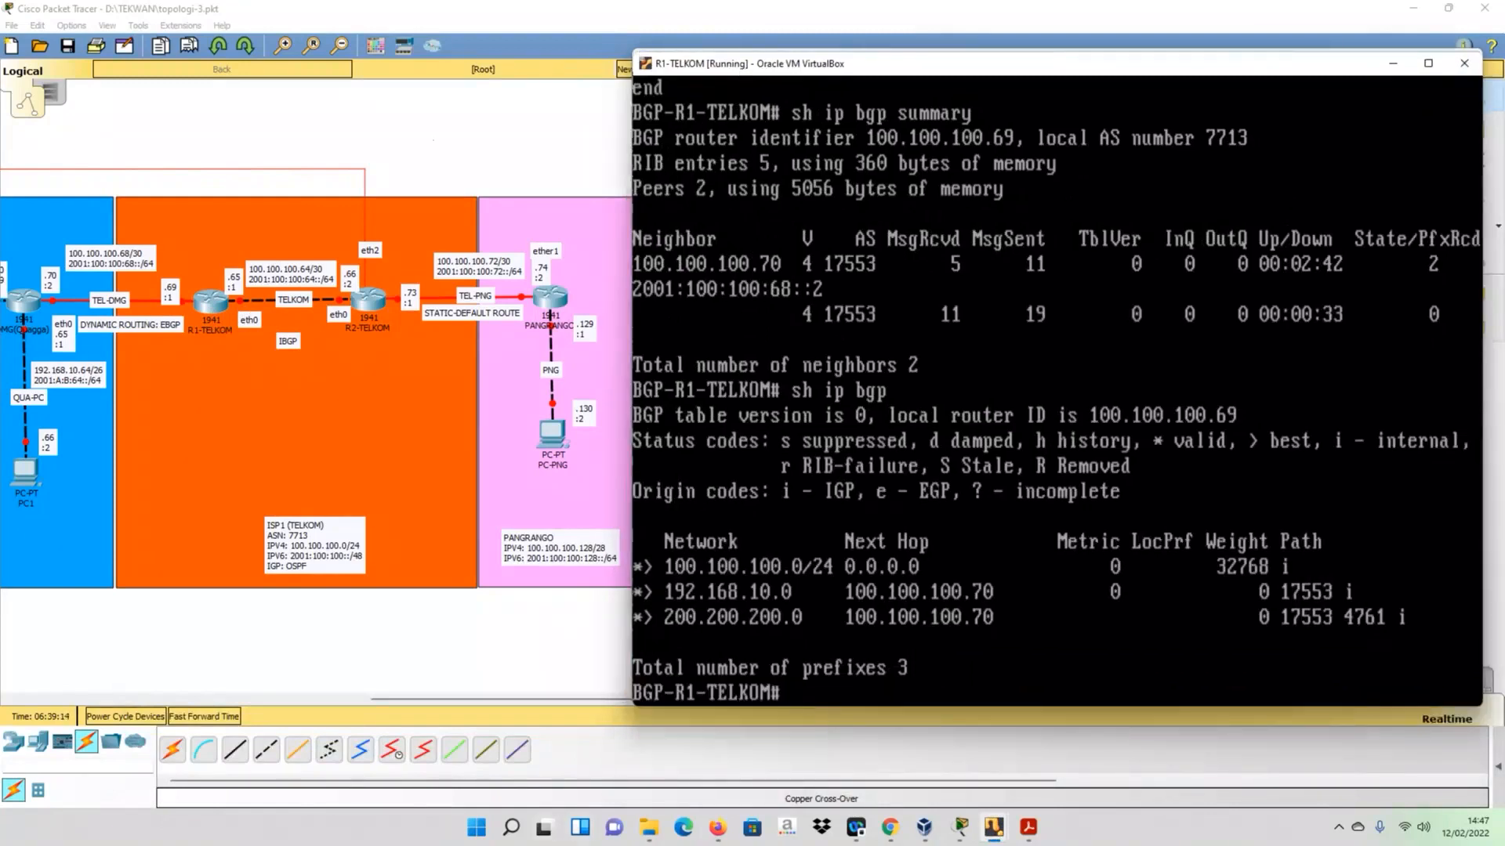
type("conf t")
key("Return")
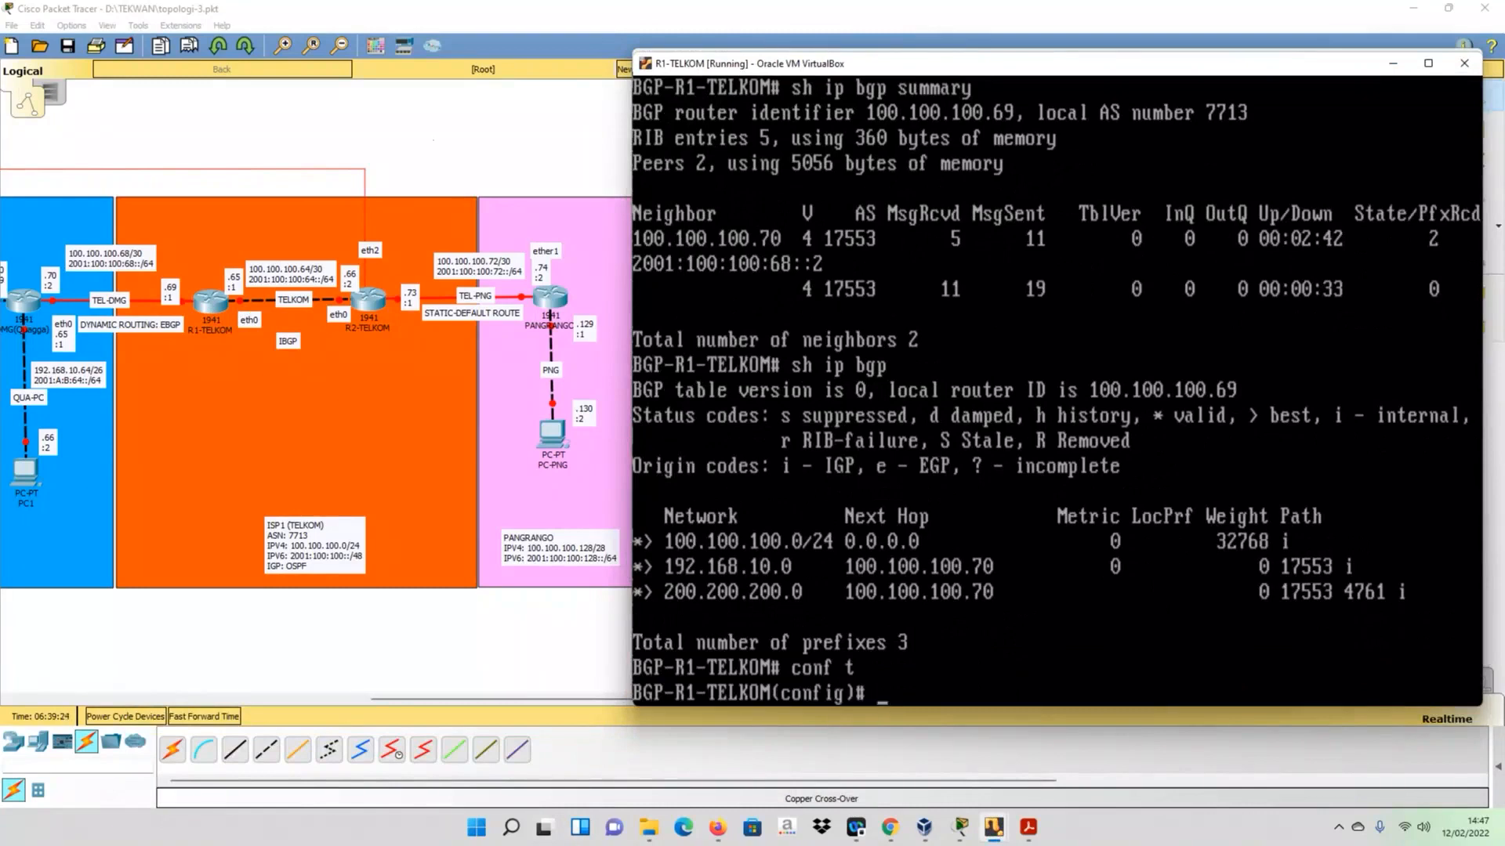
- Display R1-TELKOM's current BGP configuration with do sh run
type("do sh run")
key("Return")
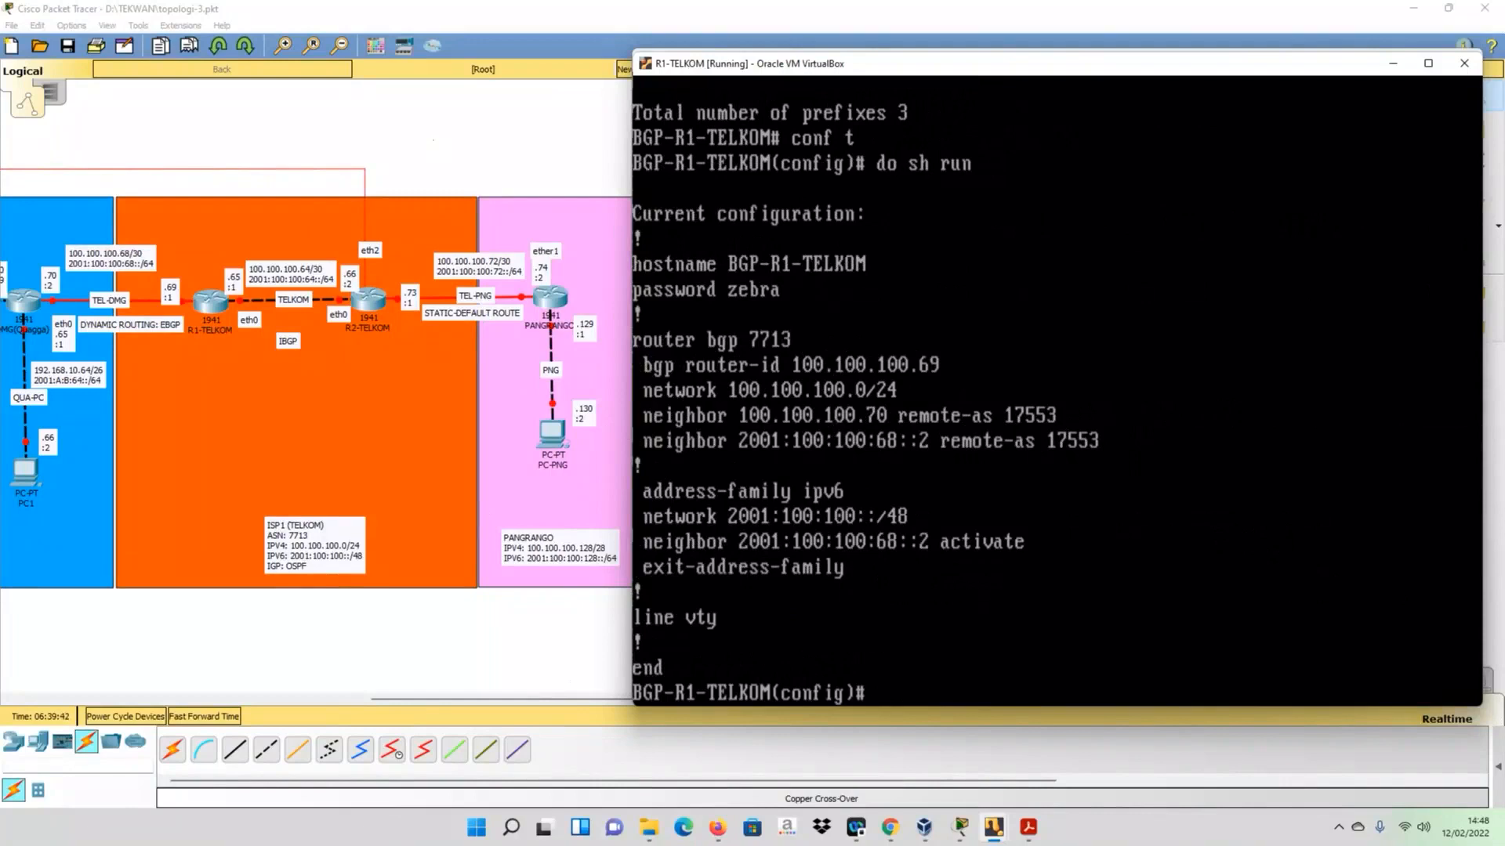
- Under router bgp 7713 on R1-TELKOM, add the IPv4 IBGP neighbor 100.100.100.66 with remote-as 7713
type("router bgp 7713")
key("Return")
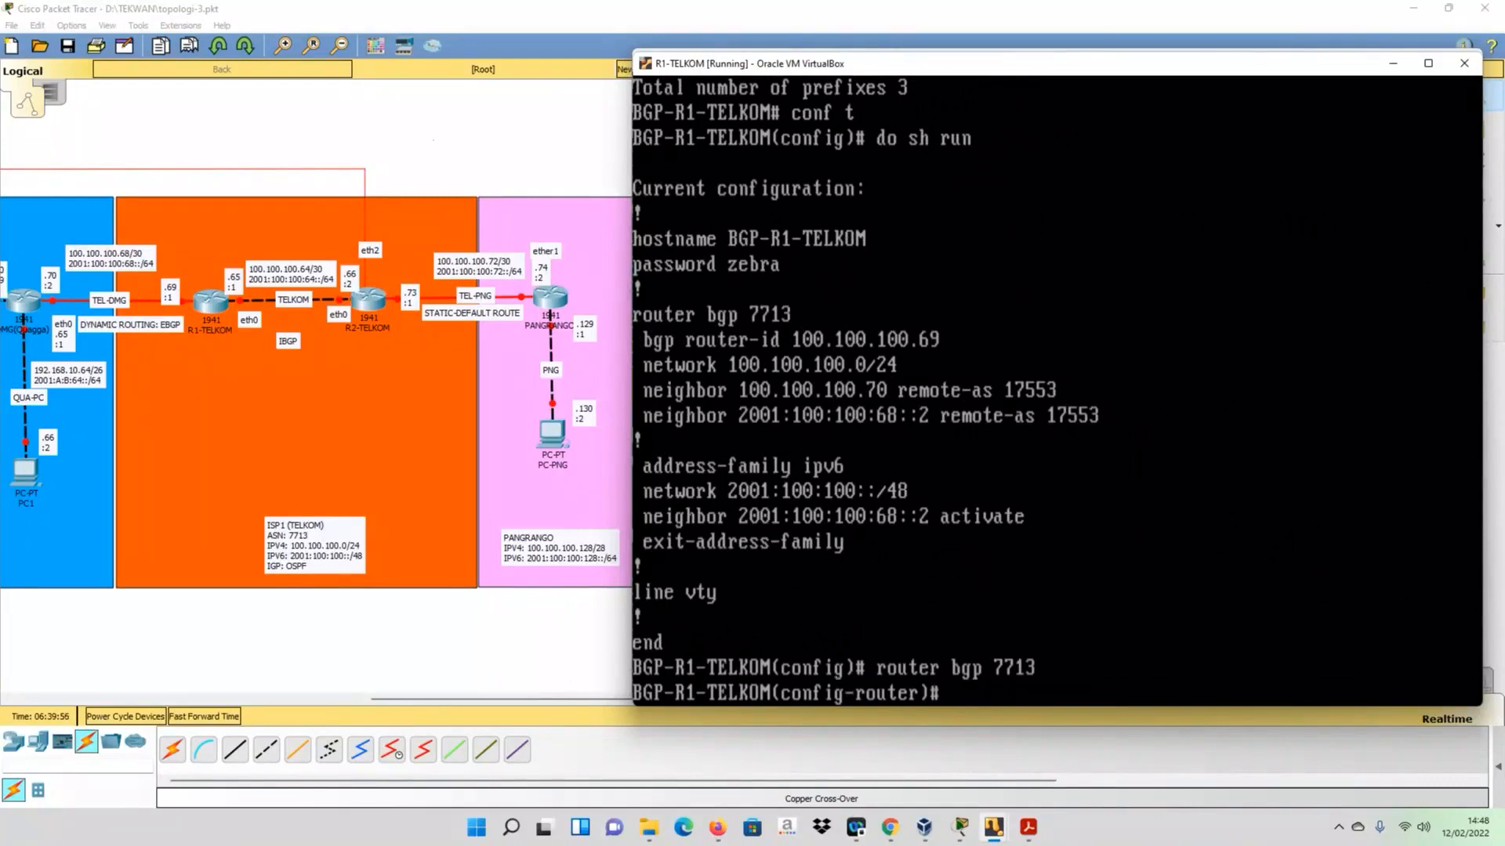
type("neighbor 100.100.100")
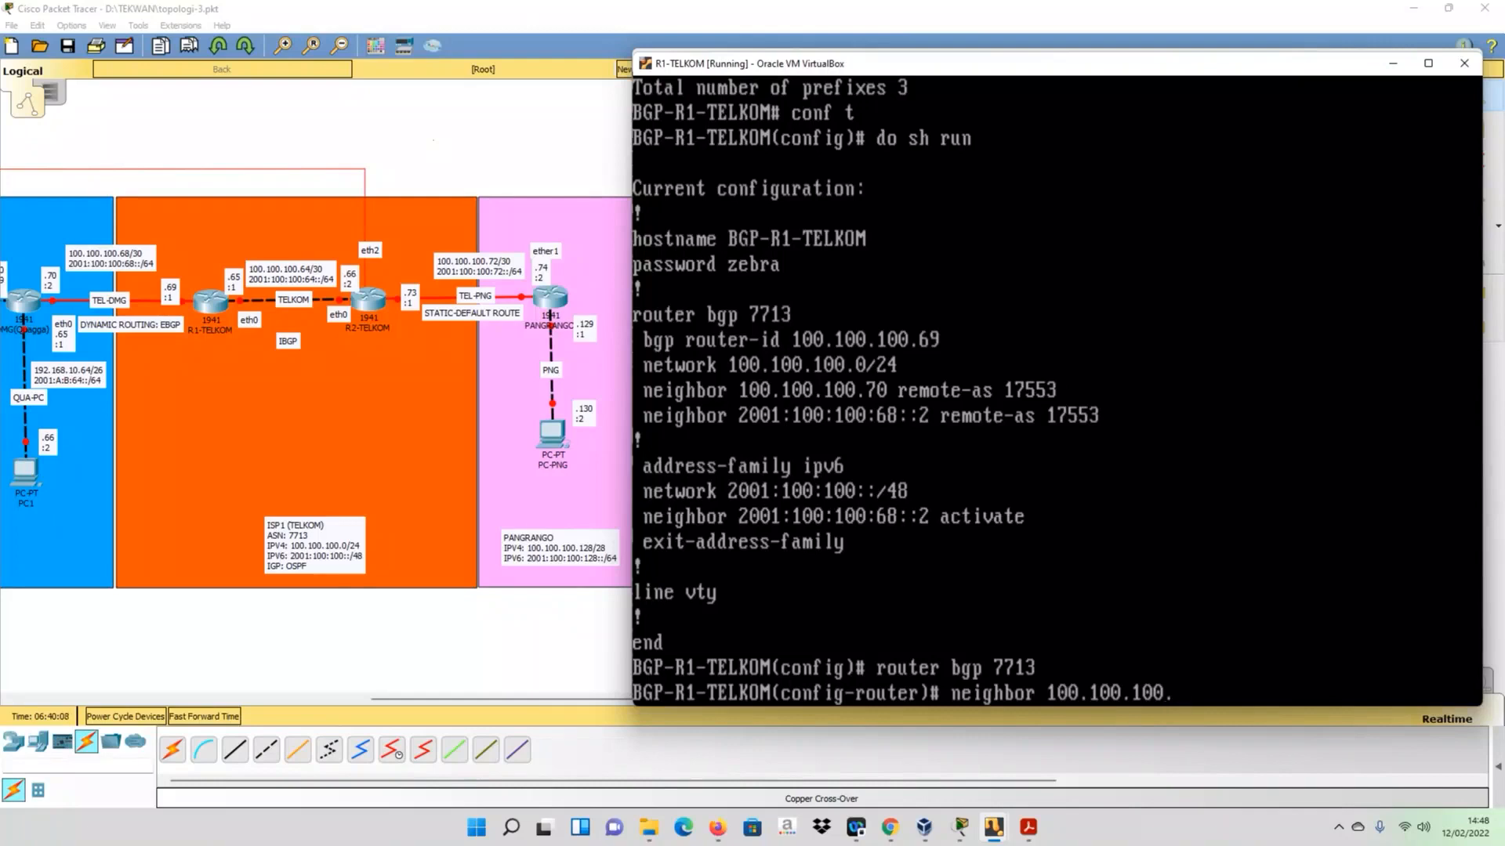
type(".66 remote-as")
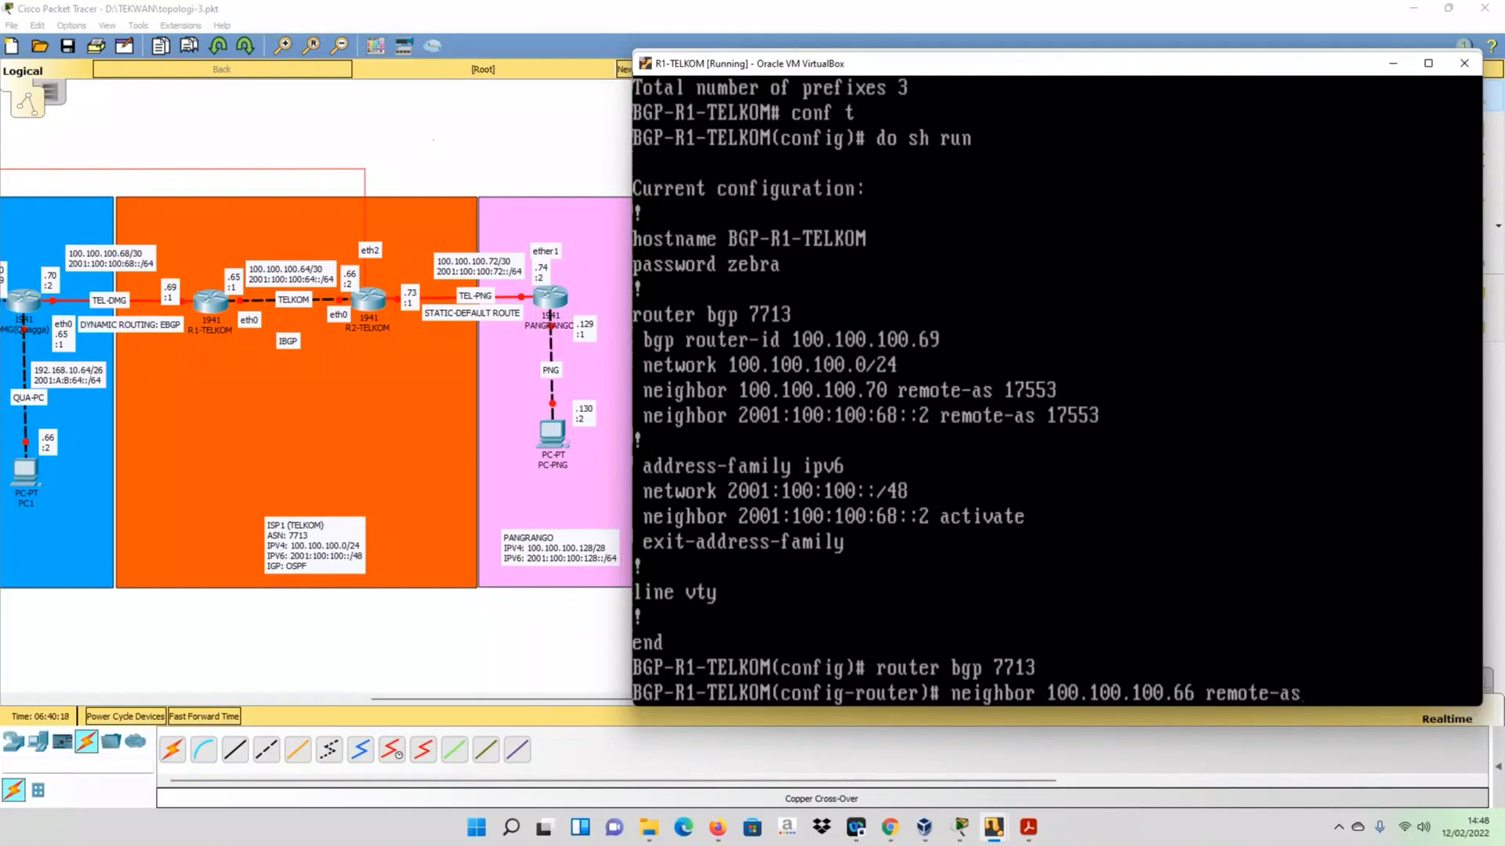
type(" 7713")
key("Return")
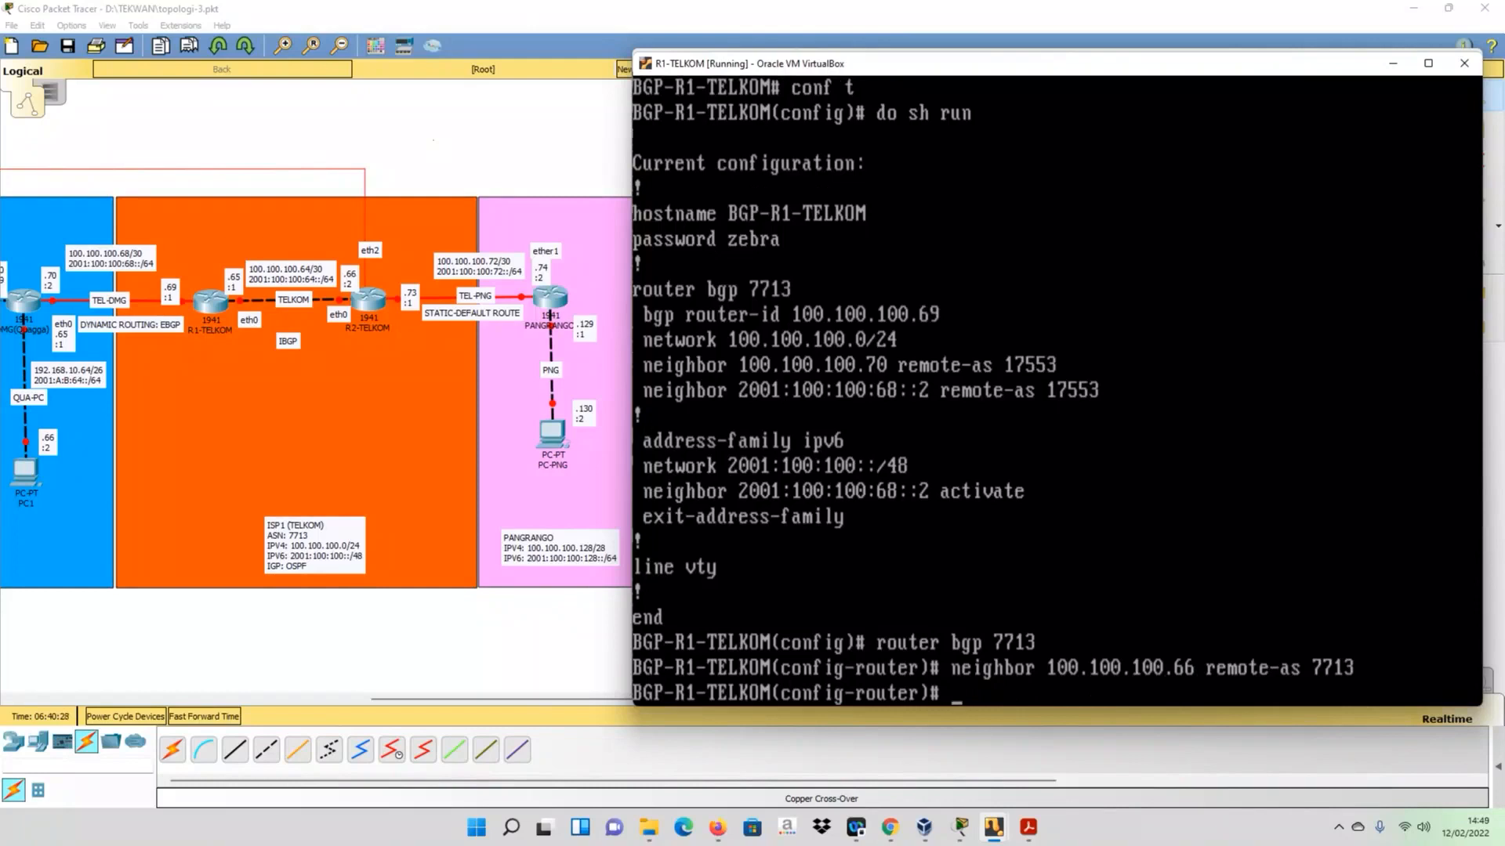
- Add the IPv6 IBGP neighbor 2001:100:100:64::2 with remote-as 7713 on R1-TELKOM
key("Up")
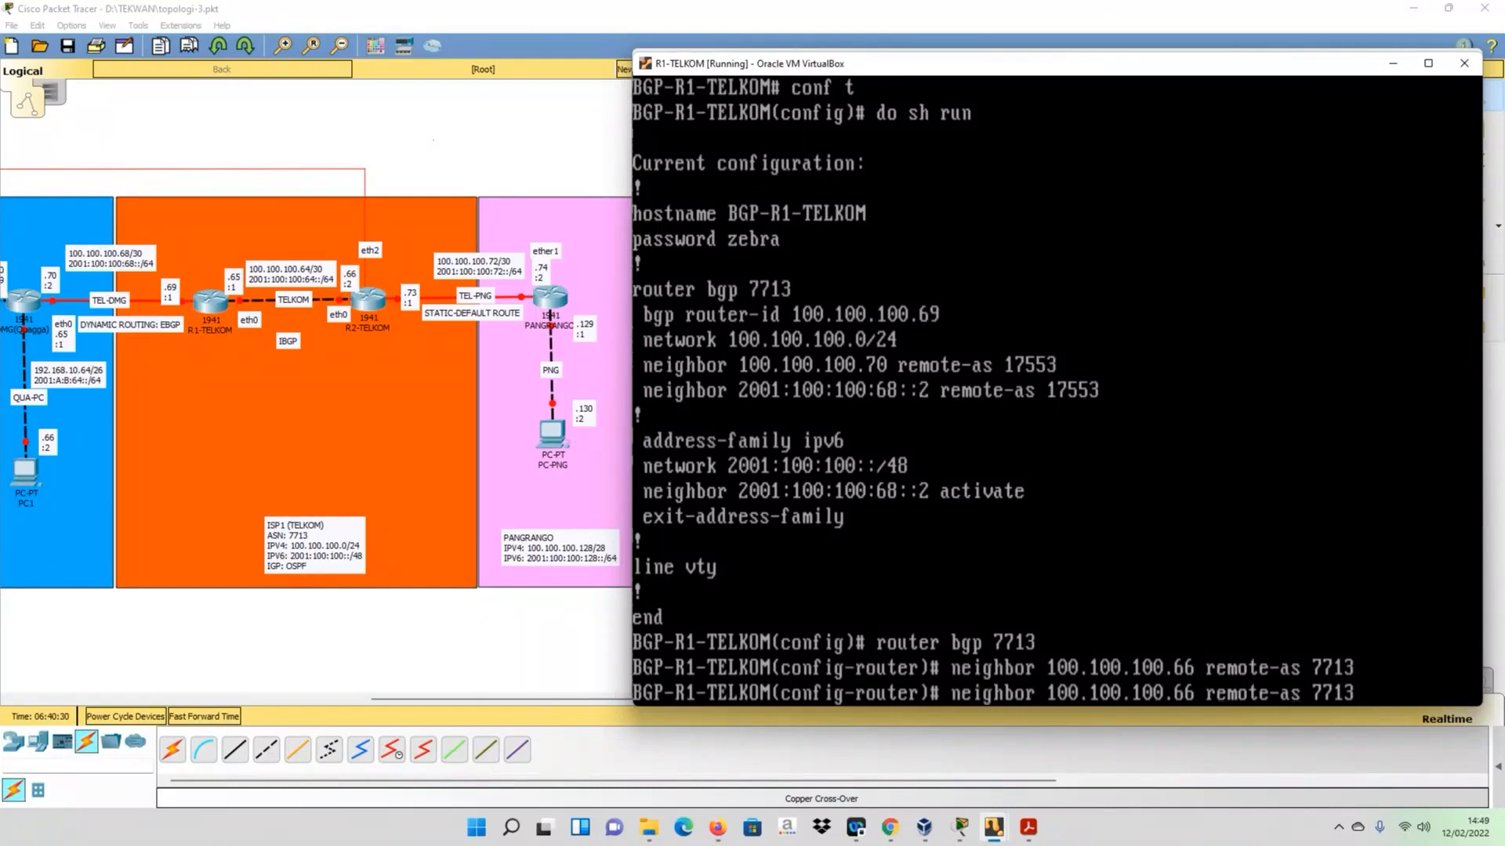
key("BackSpace")
key("BackSpace")
key("BackSpace")
key("BackSpace")
key("BackSpace")
key("BackSpace")
key("BackSpace")
key("BackSpace")
key("BackSpace")
key("BackSpace")
key("BackSpace")
key("BackSpace")
key("BackSpace")
key("BackSpace")
type("2001")
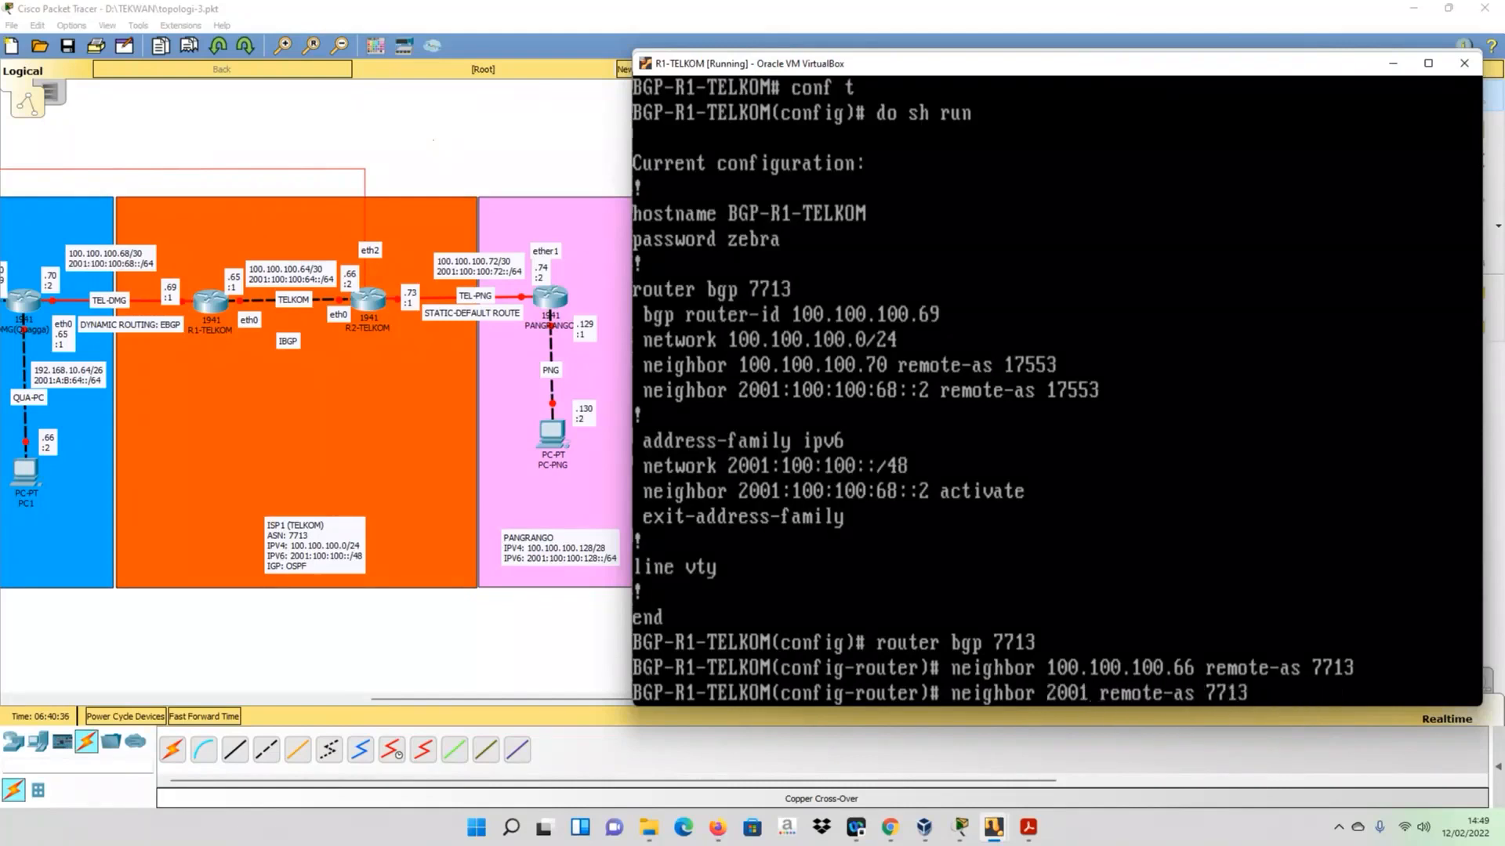
type(":100")
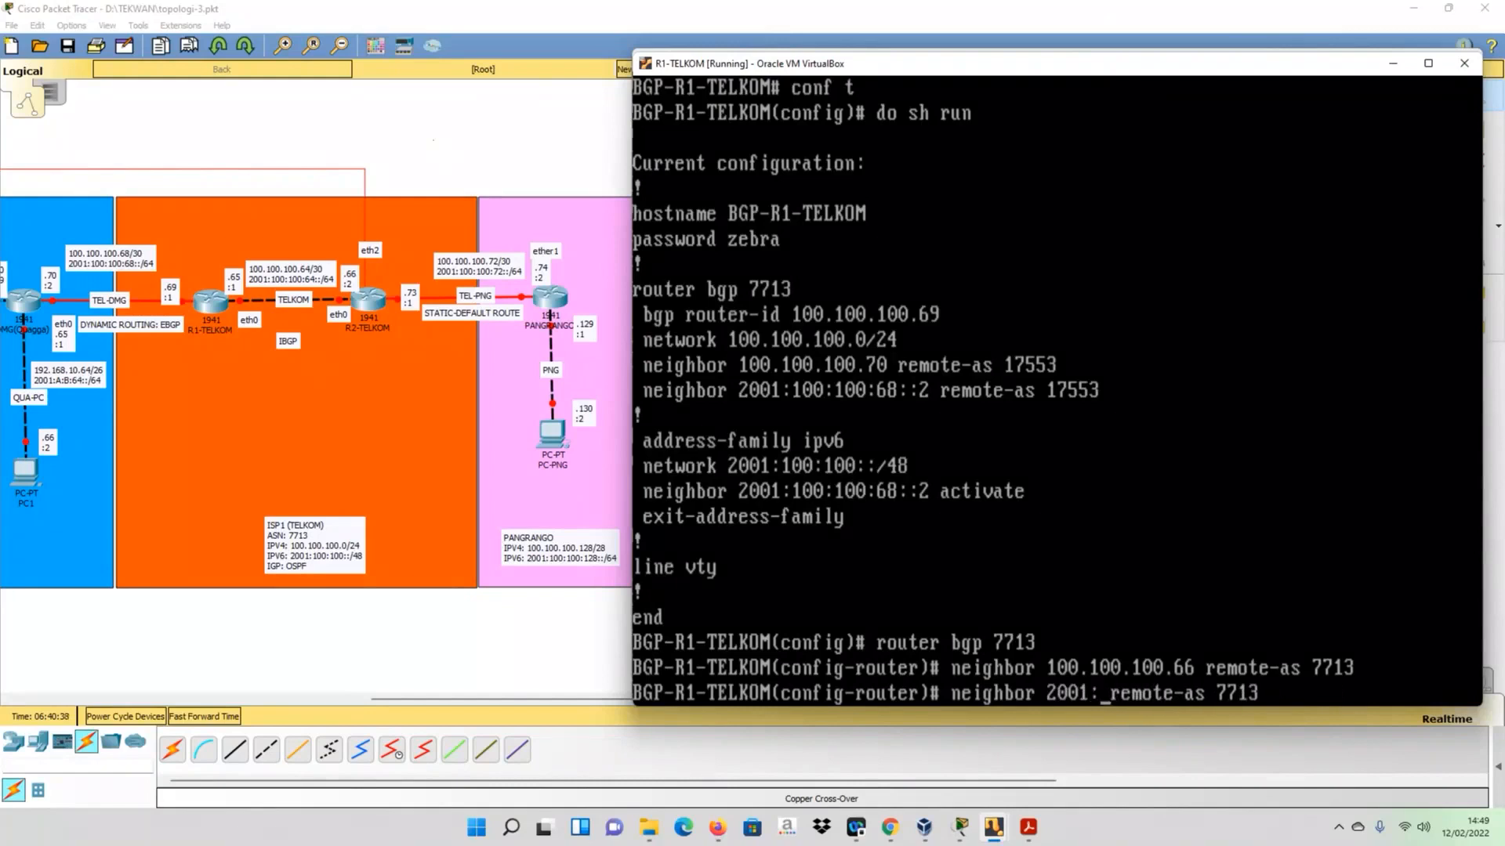
type(":100")
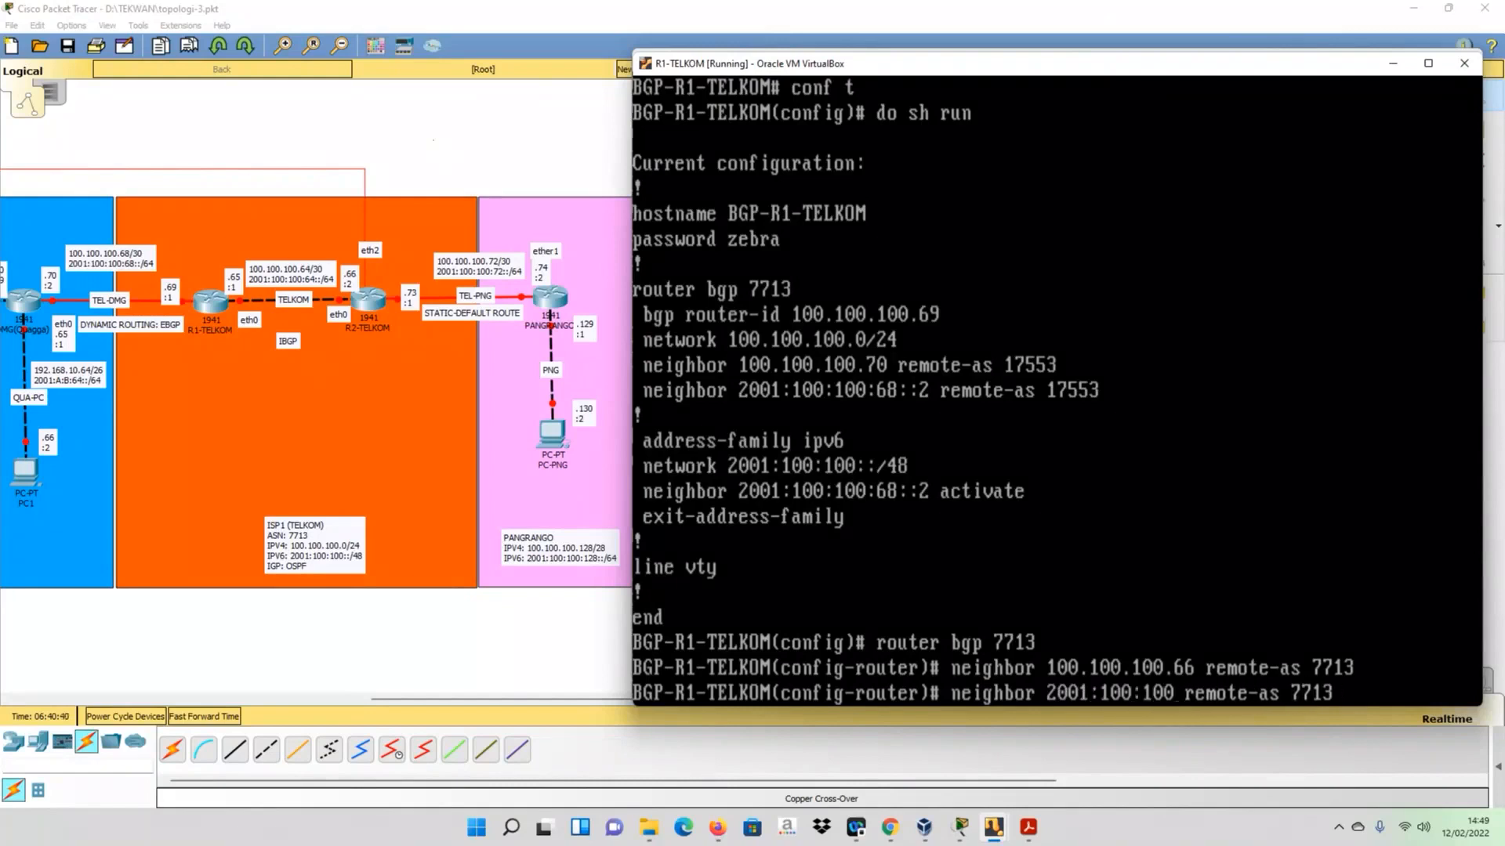
type(":64")
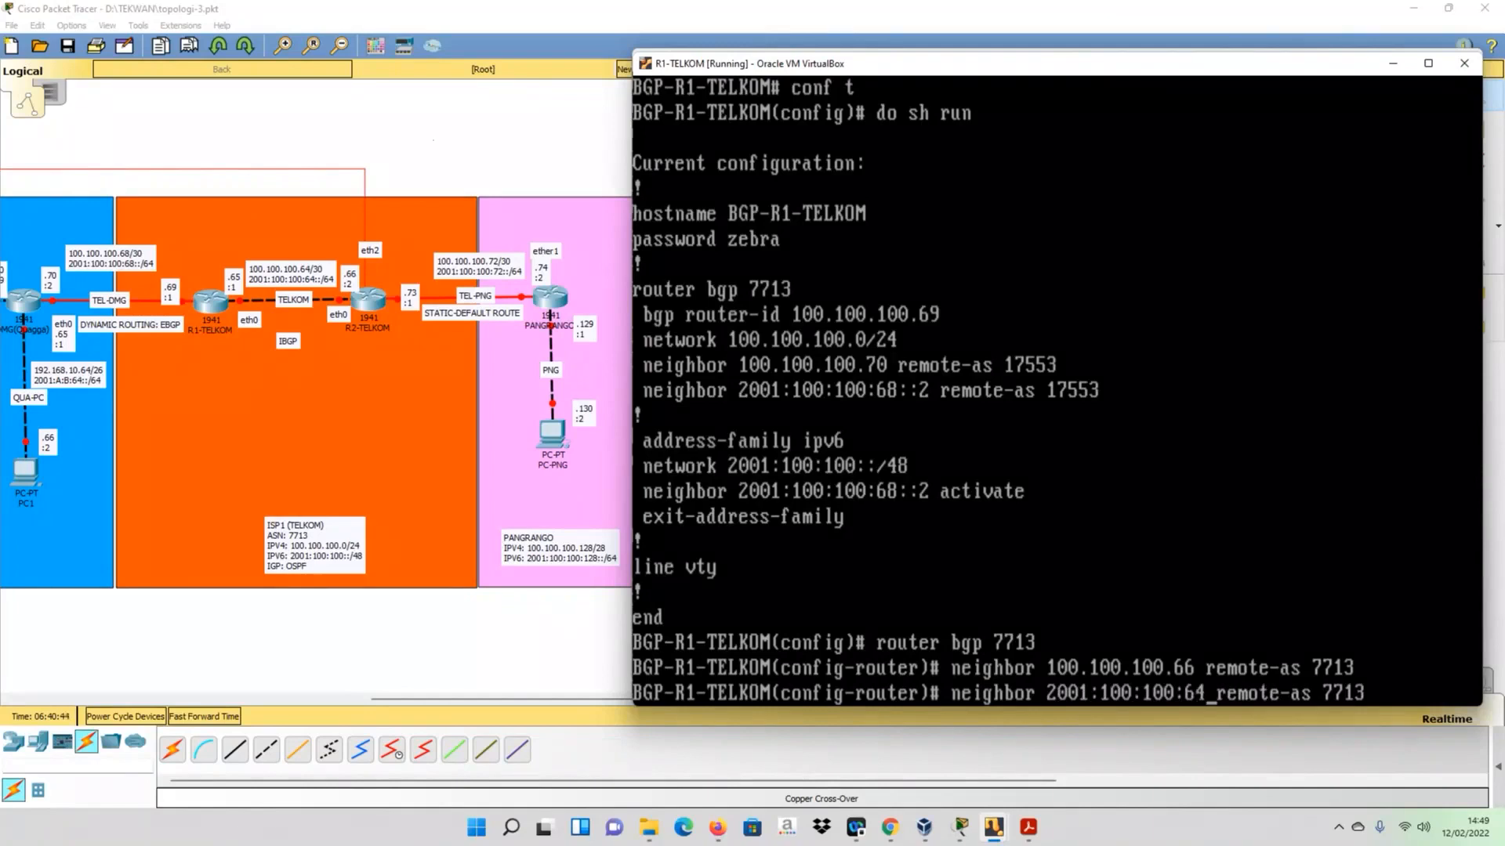
type("::")
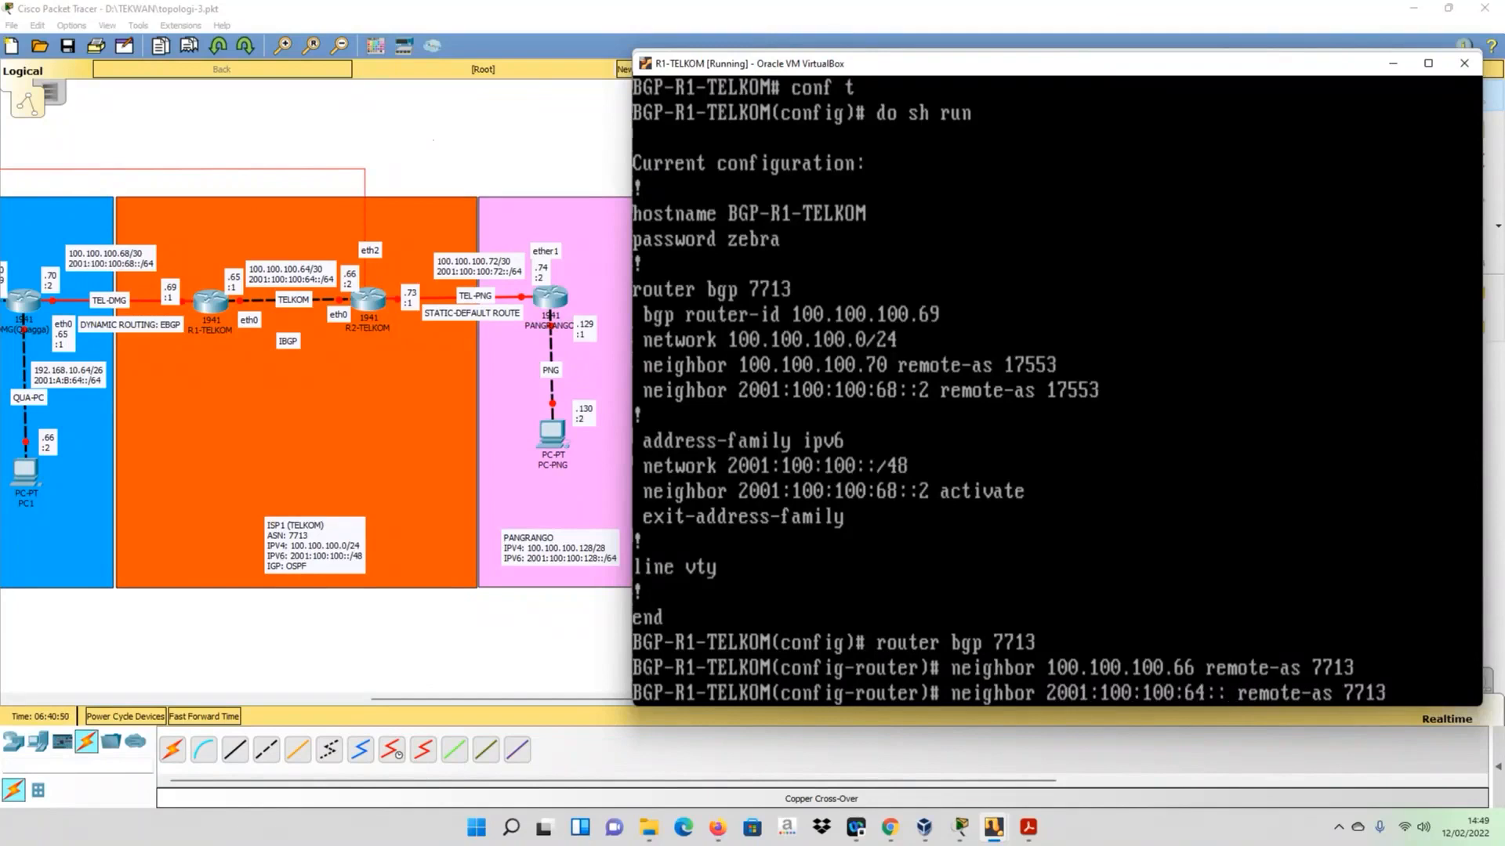
type("2")
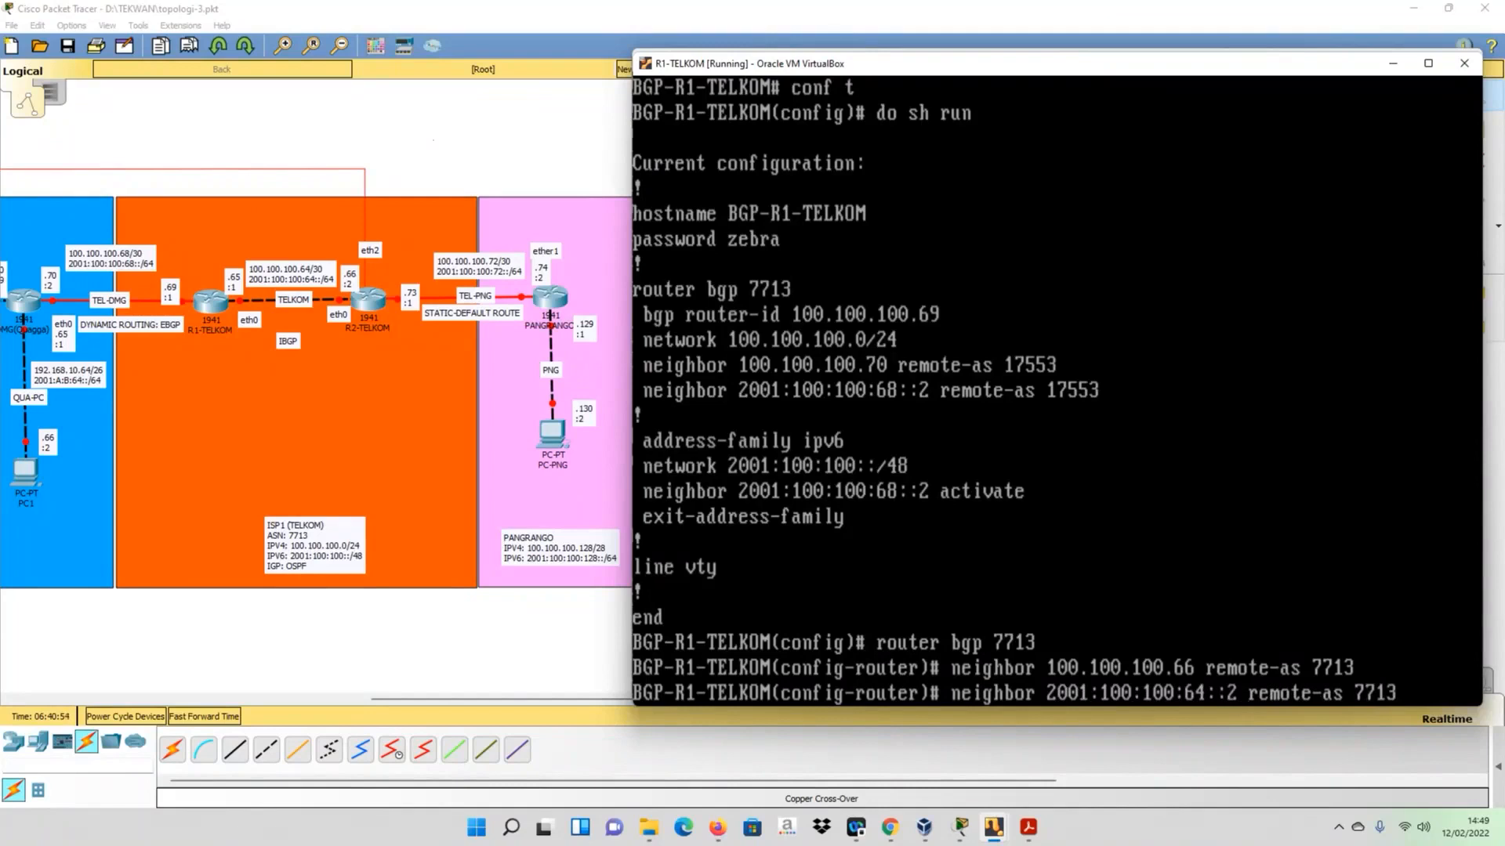
key("Return")
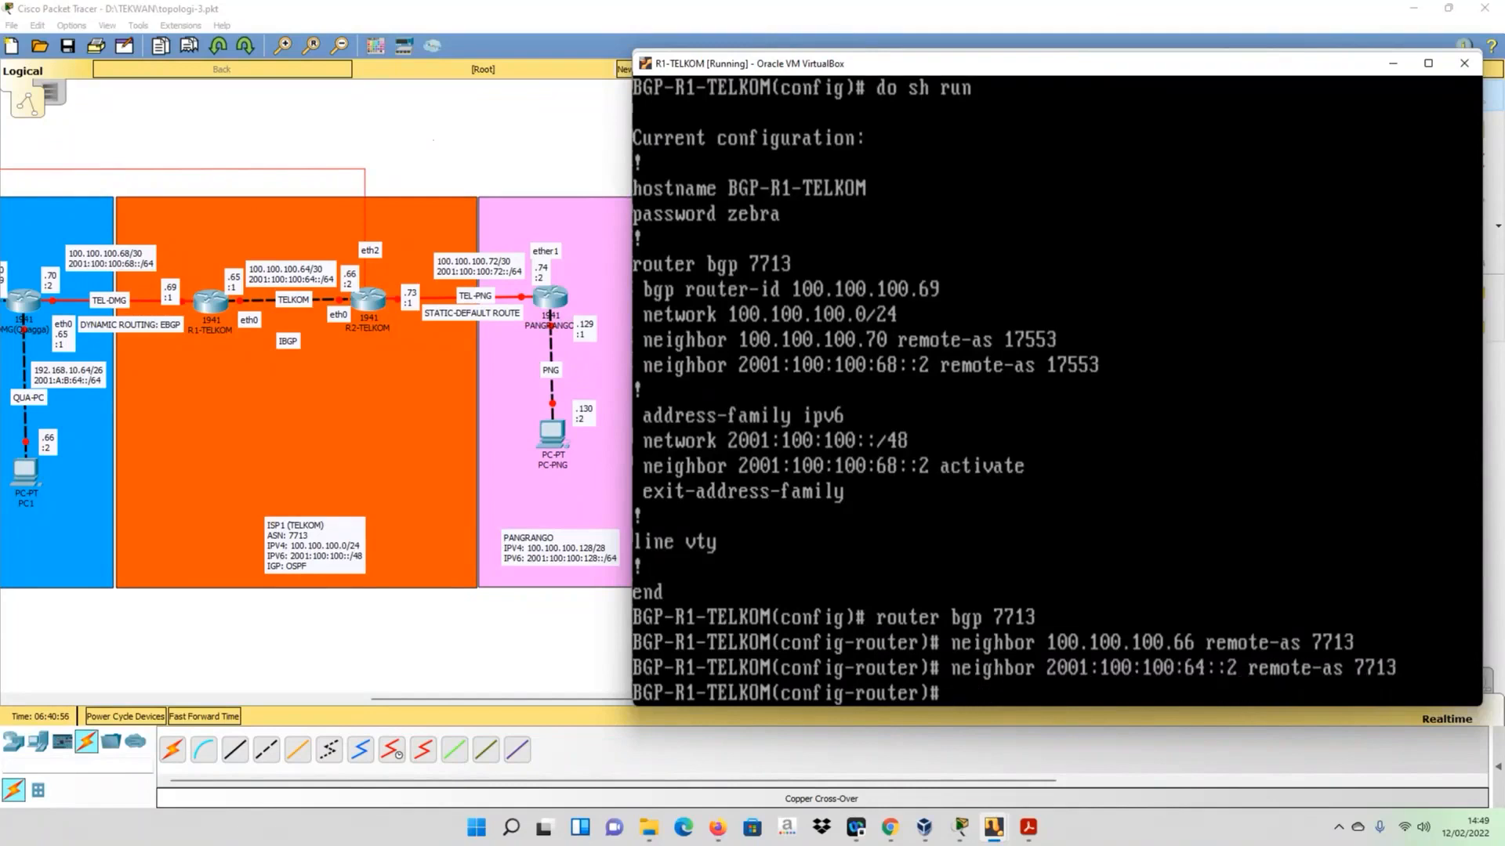
- On R1-TELKOM, enter address-family ipv4 and activate neighbor 100.100.100.66
type("add")
key("Tab")
type("ipv4")
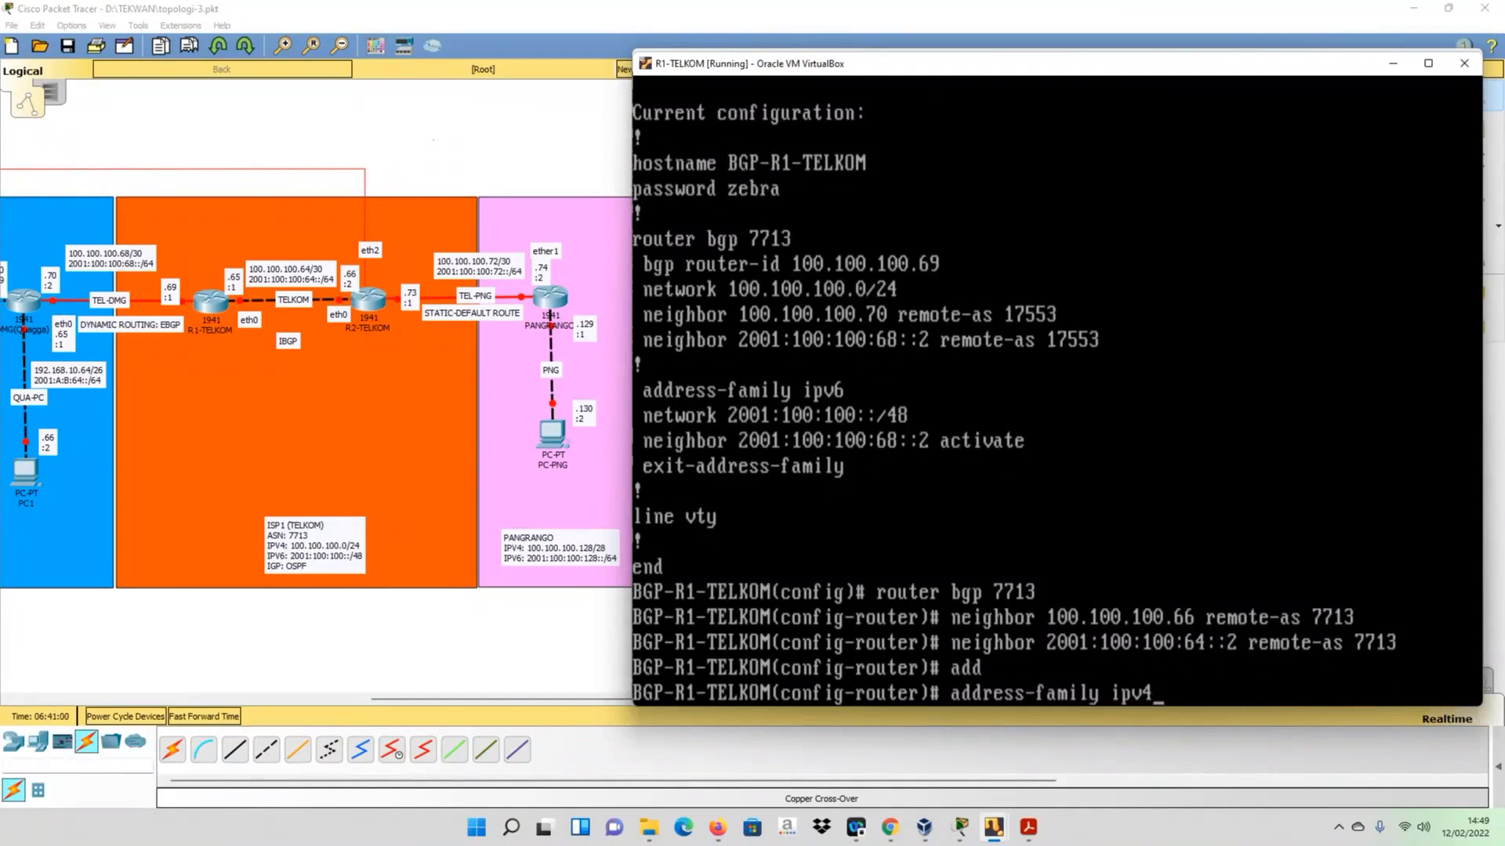
key("Return")
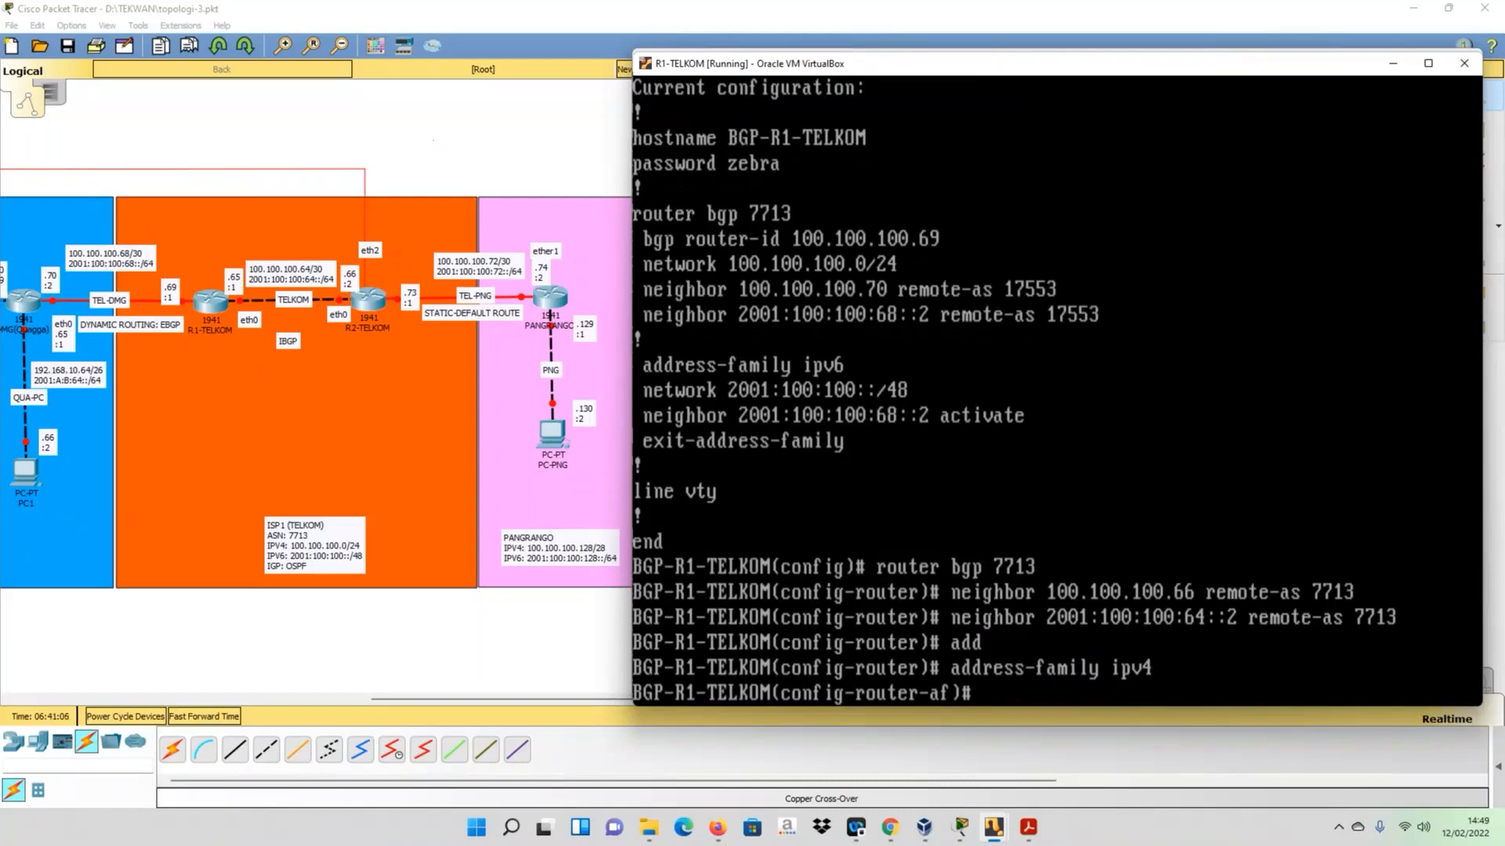
key("Up")
key("Up")
key("Up")
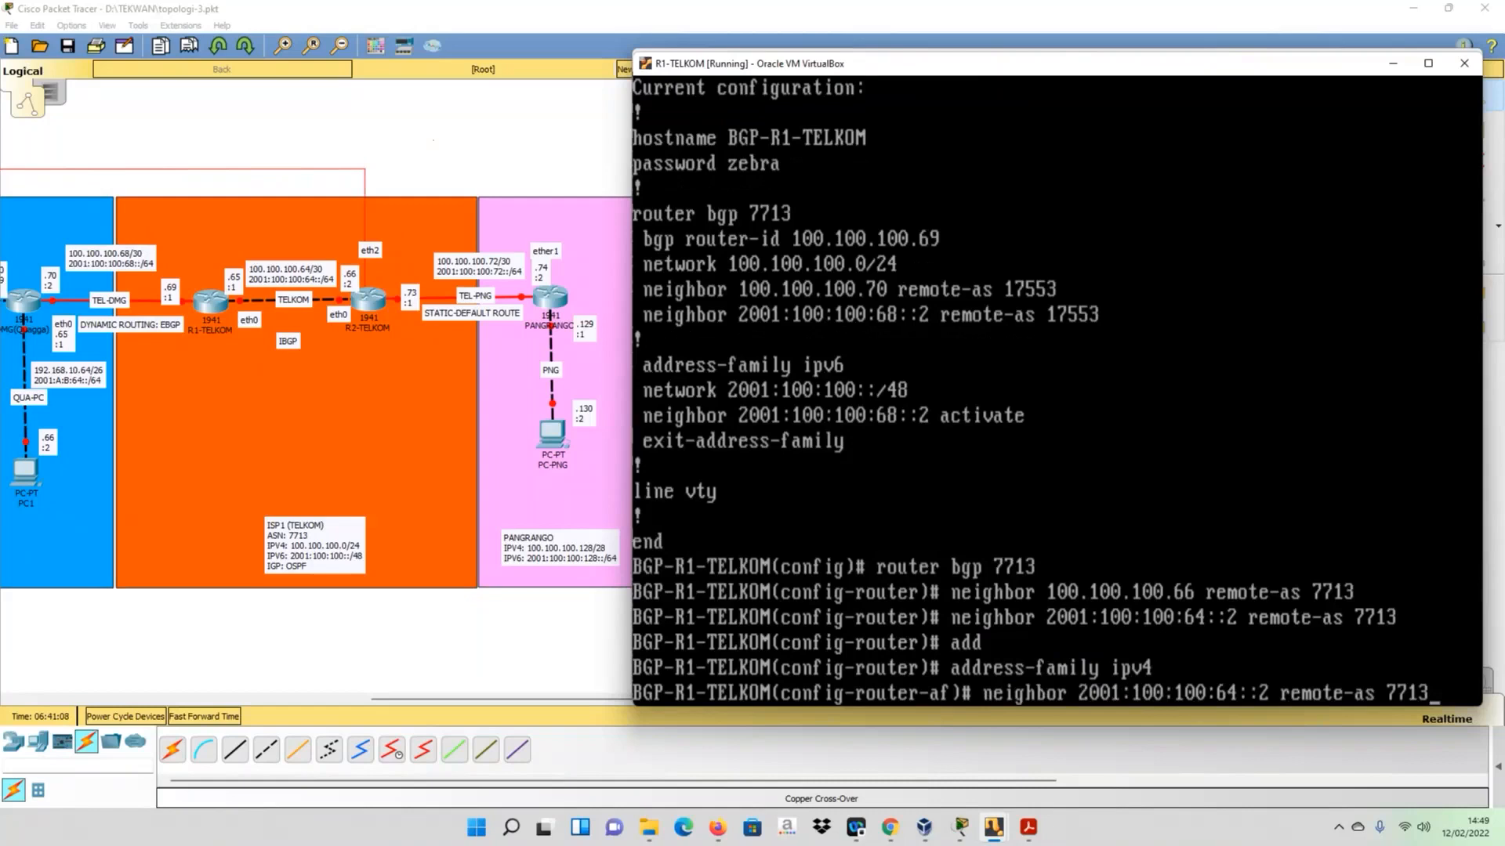
key("Up")
key("BackSpace")
key("BackSpace")
key("BackSpace")
key("BackSpace")
key("BackSpace")
key("BackSpace")
key("BackSpace")
key("BackSpace")
key("BackSpace")
key("BackSpace")
key("BackSpace")
key("BackSpace")
key("BackSpace")
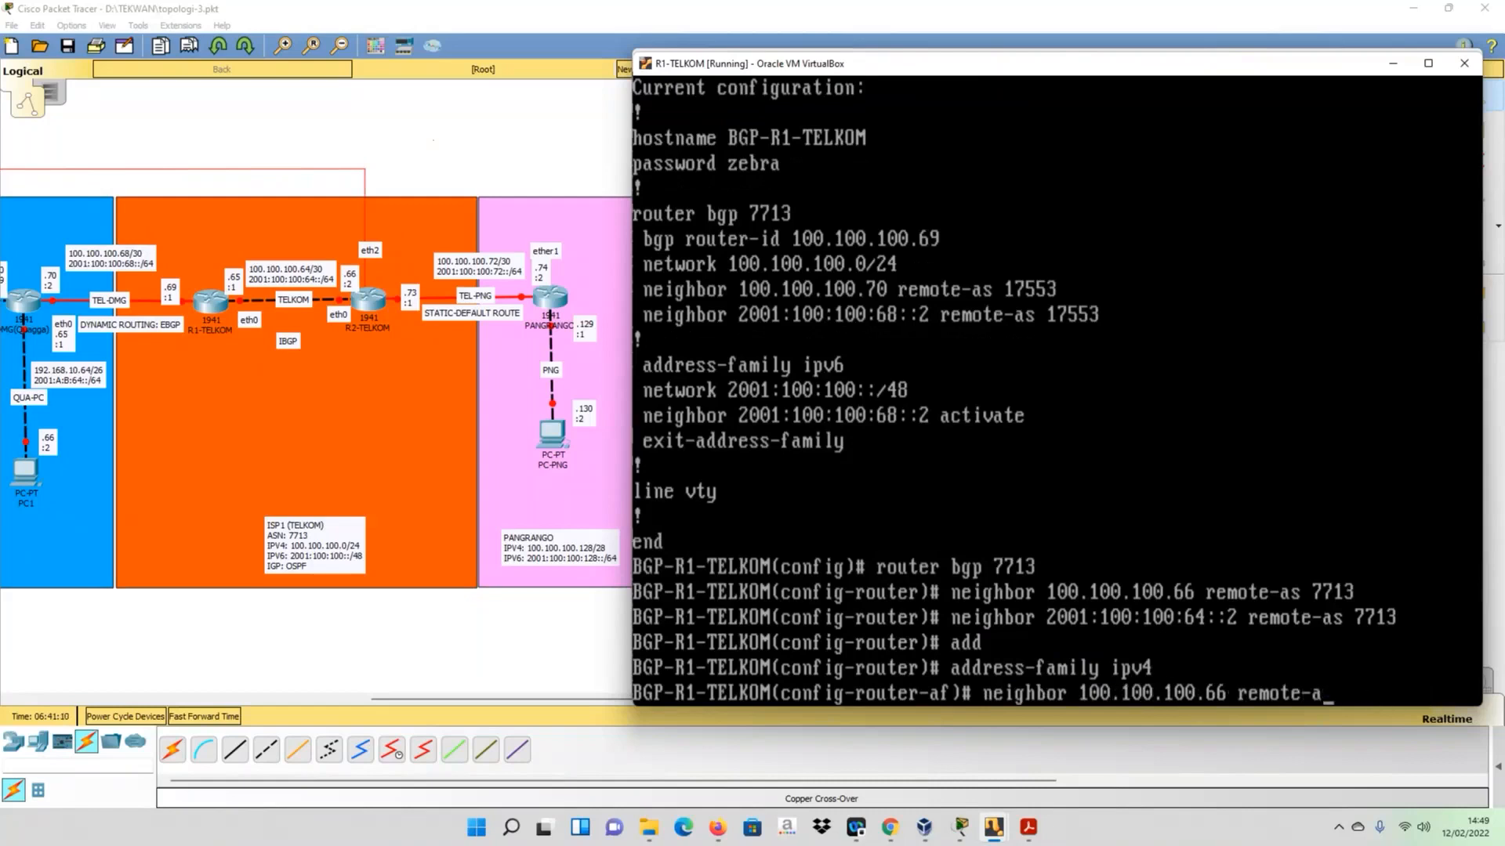
key("BackSpace")
type("activate")
key("Return")
- Enter address-family ipv6 on R1-TELKOM and activate neighbor 2001:100:100:64::2
key("Up")
key("Up")
key("Up")
key("Up")
key("Down")
key("Down")
key("BackSpace")
type("6")
key("Return")
key("Up")
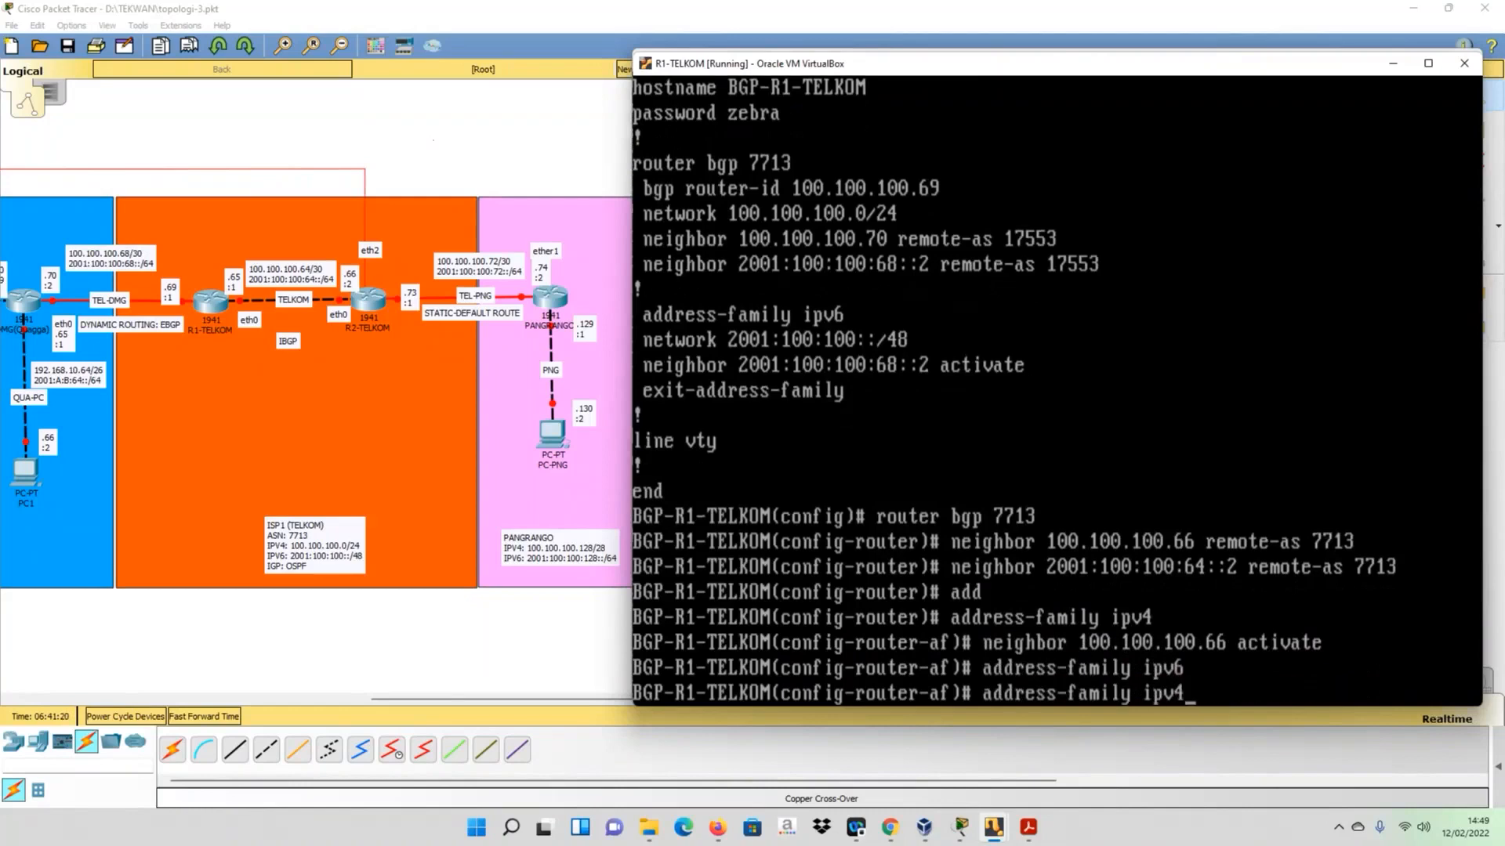
key("Up")
key("Up")
key("Up")
key("Up")
key("BackSpace")
key("BackSpace")
key("BackSpace")
key("BackSpace")
key("BackSpace")
key("BackSpace")
key("BackSpace")
key("BackSpace")
key("BackSpace")
key("BackSpace")
key("BackSpace")
key("BackSpace")
key("BackSpace")
key("BackSpace")
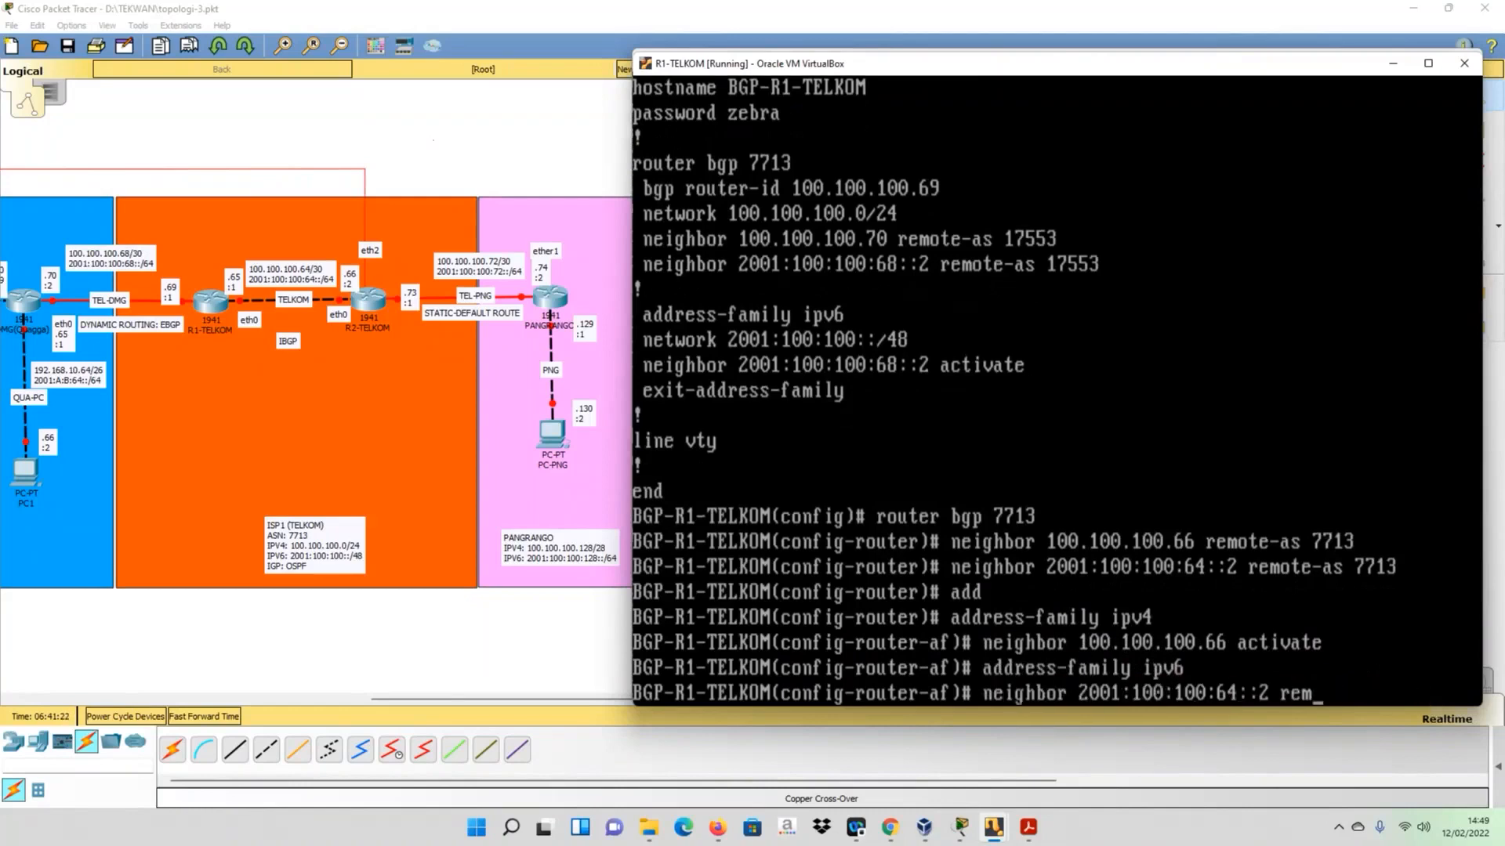
type("activate")
key("Return")
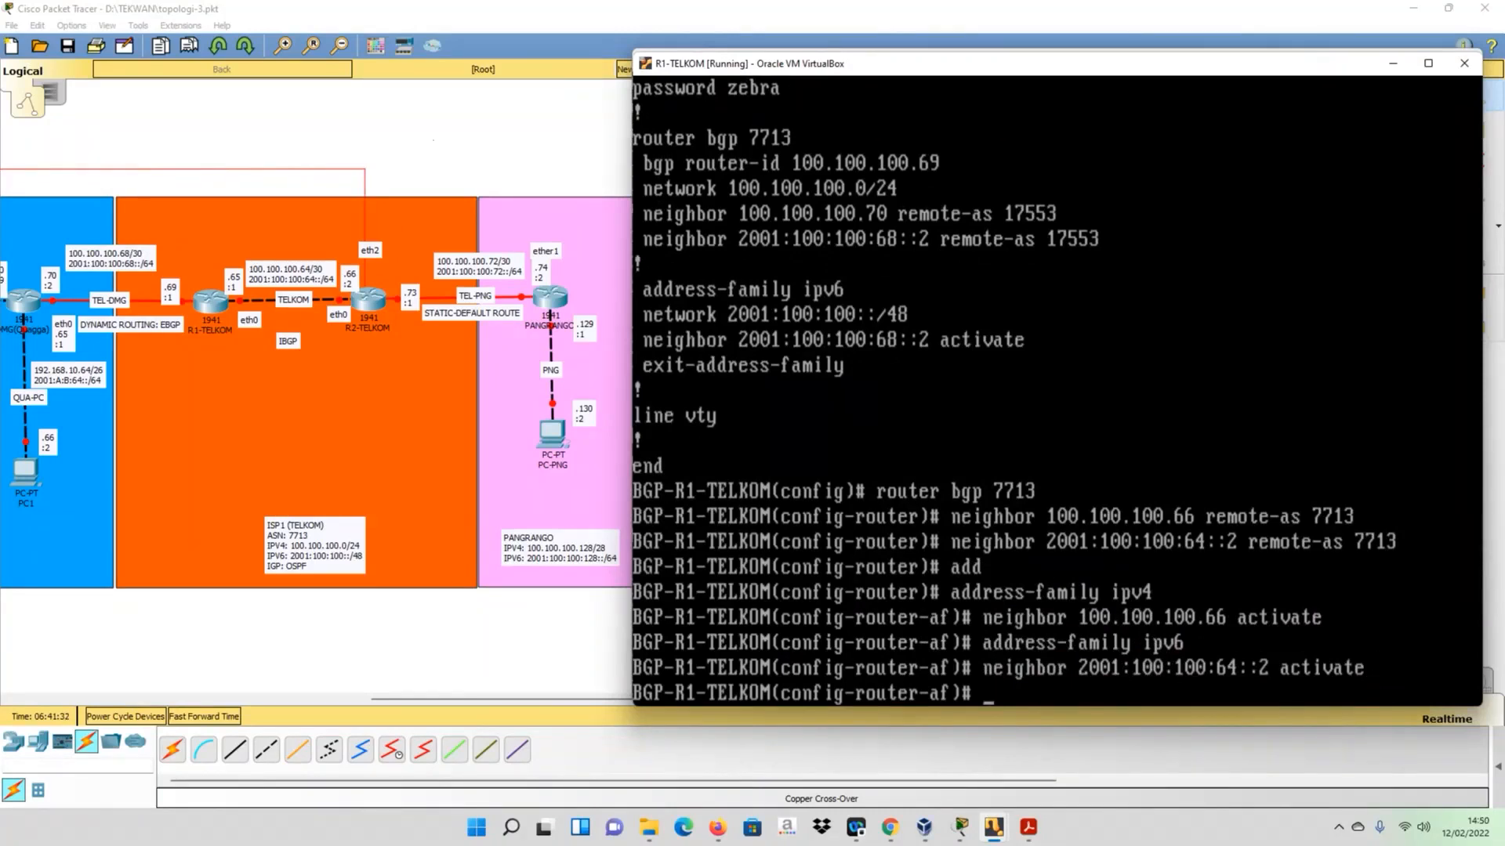
- Save R1-TELKOM's BGP configuration with do wr
type("do wr")
key("Return")
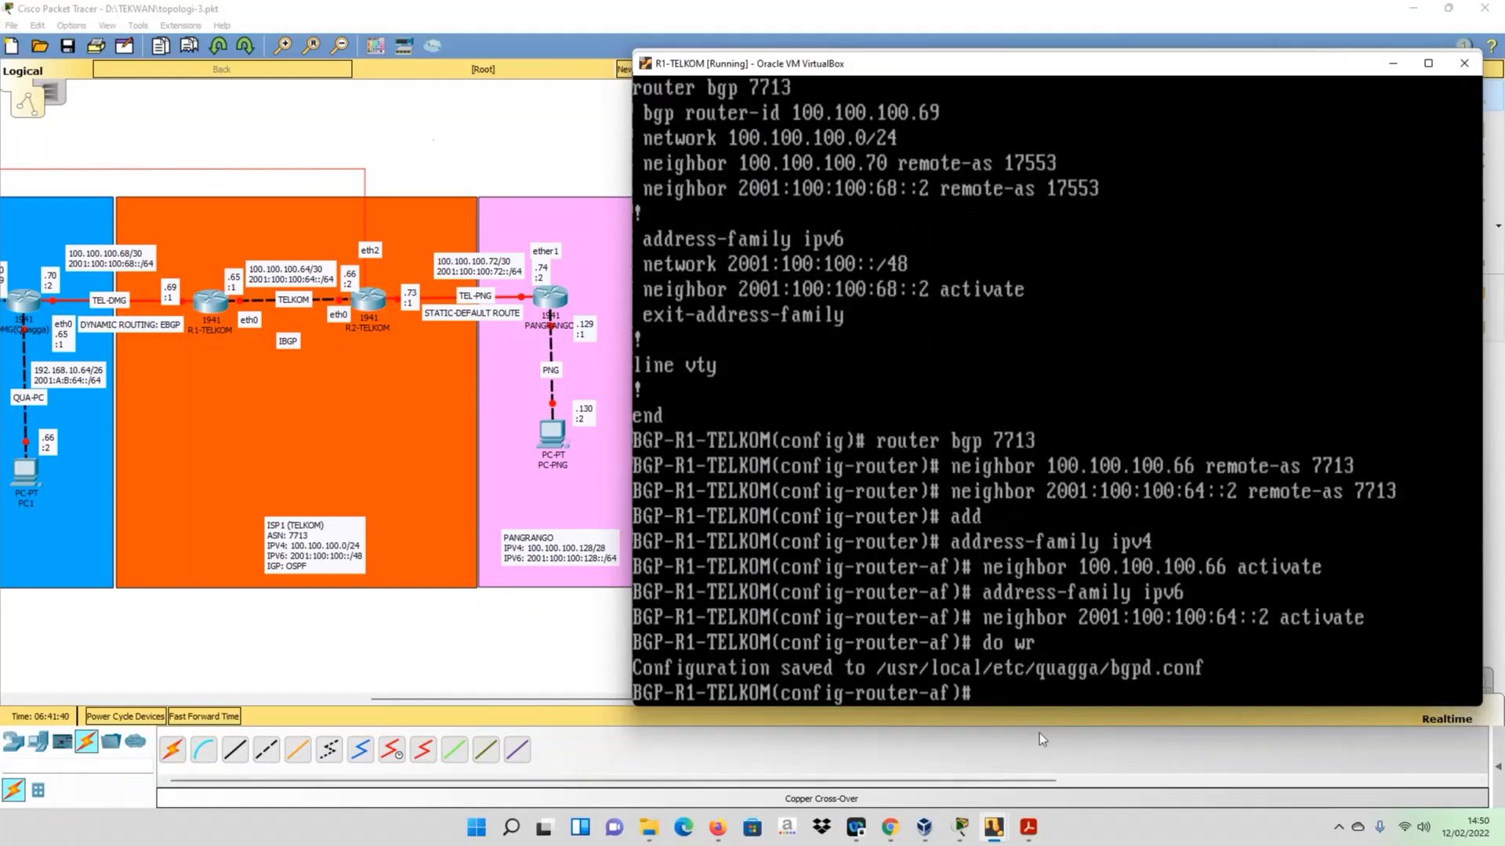
- Switch to the R2-TELKOM console and enter BGP configuration with router bgp 7713
left_click(994, 827)
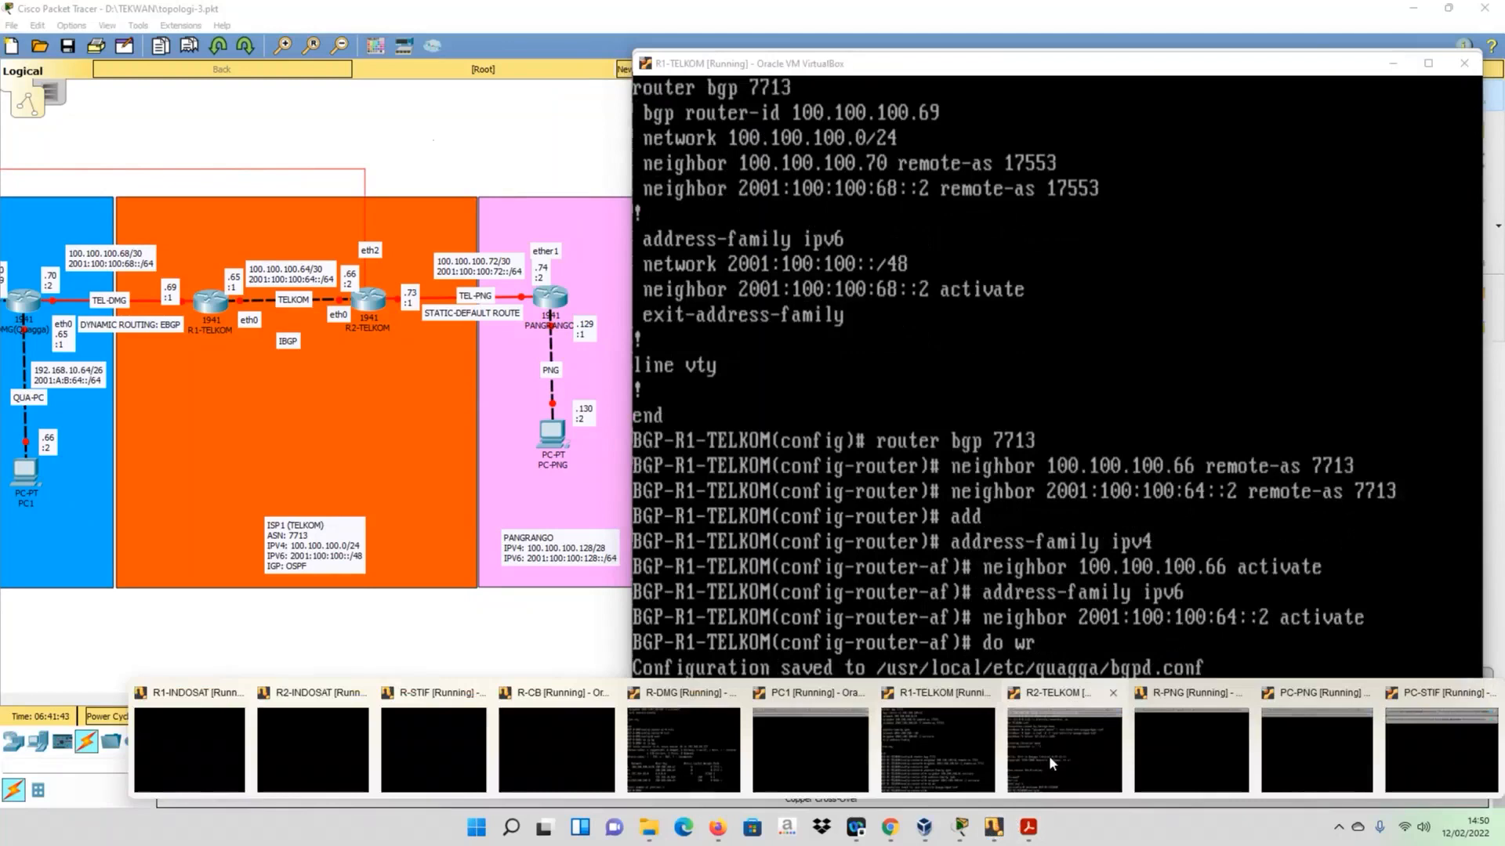
left_click(1049, 755)
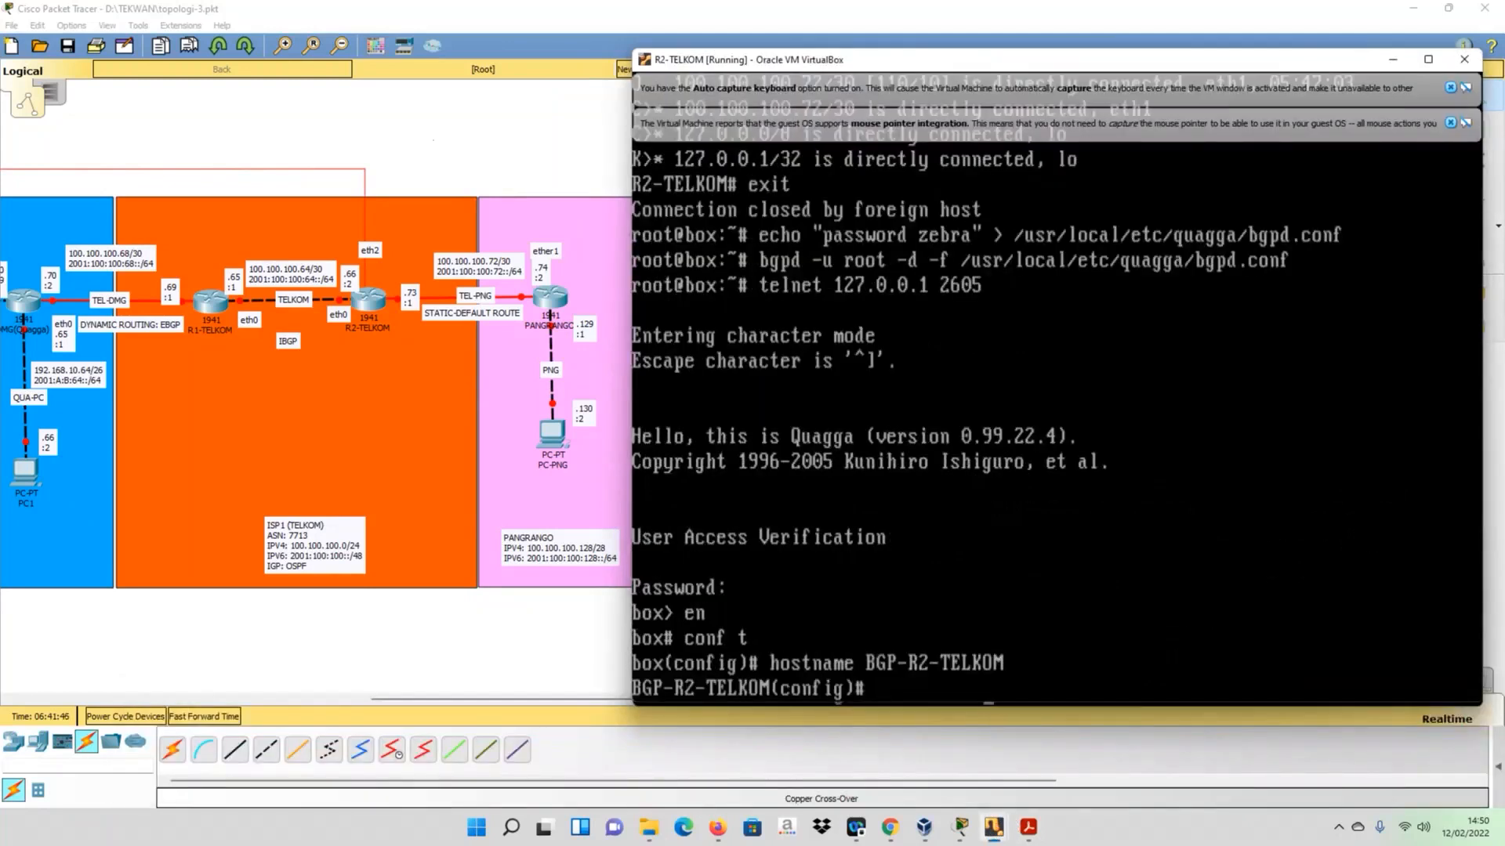
type("router bgp ?7")
type("13")
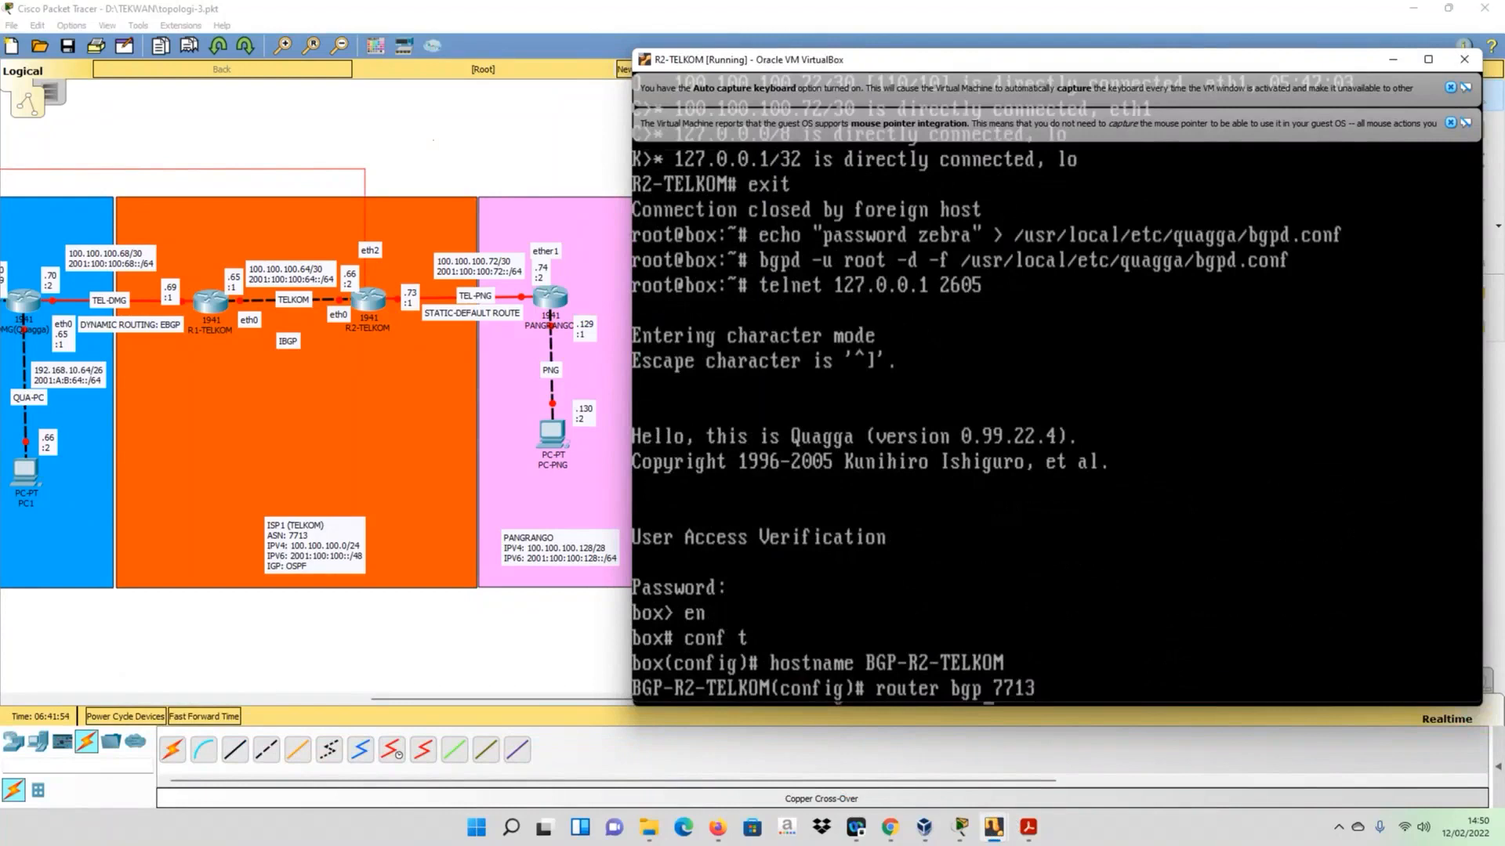
key("Return")
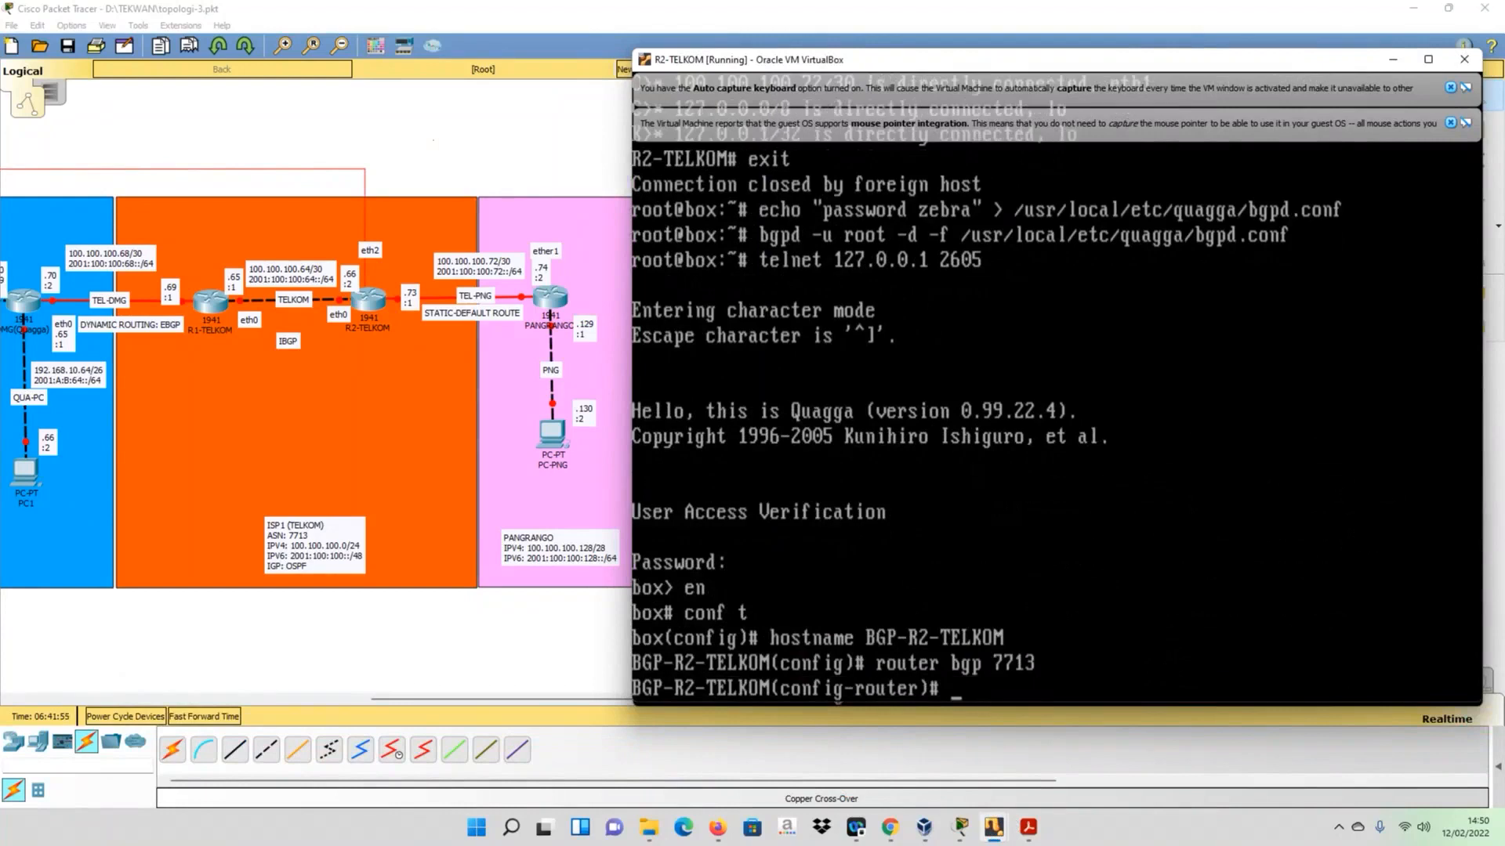
- Add the IPv4 IBGP neighbor 100.100.100.65 with remote-as 7713 on R2-TELKOM
type("neigh")
key("Tab")
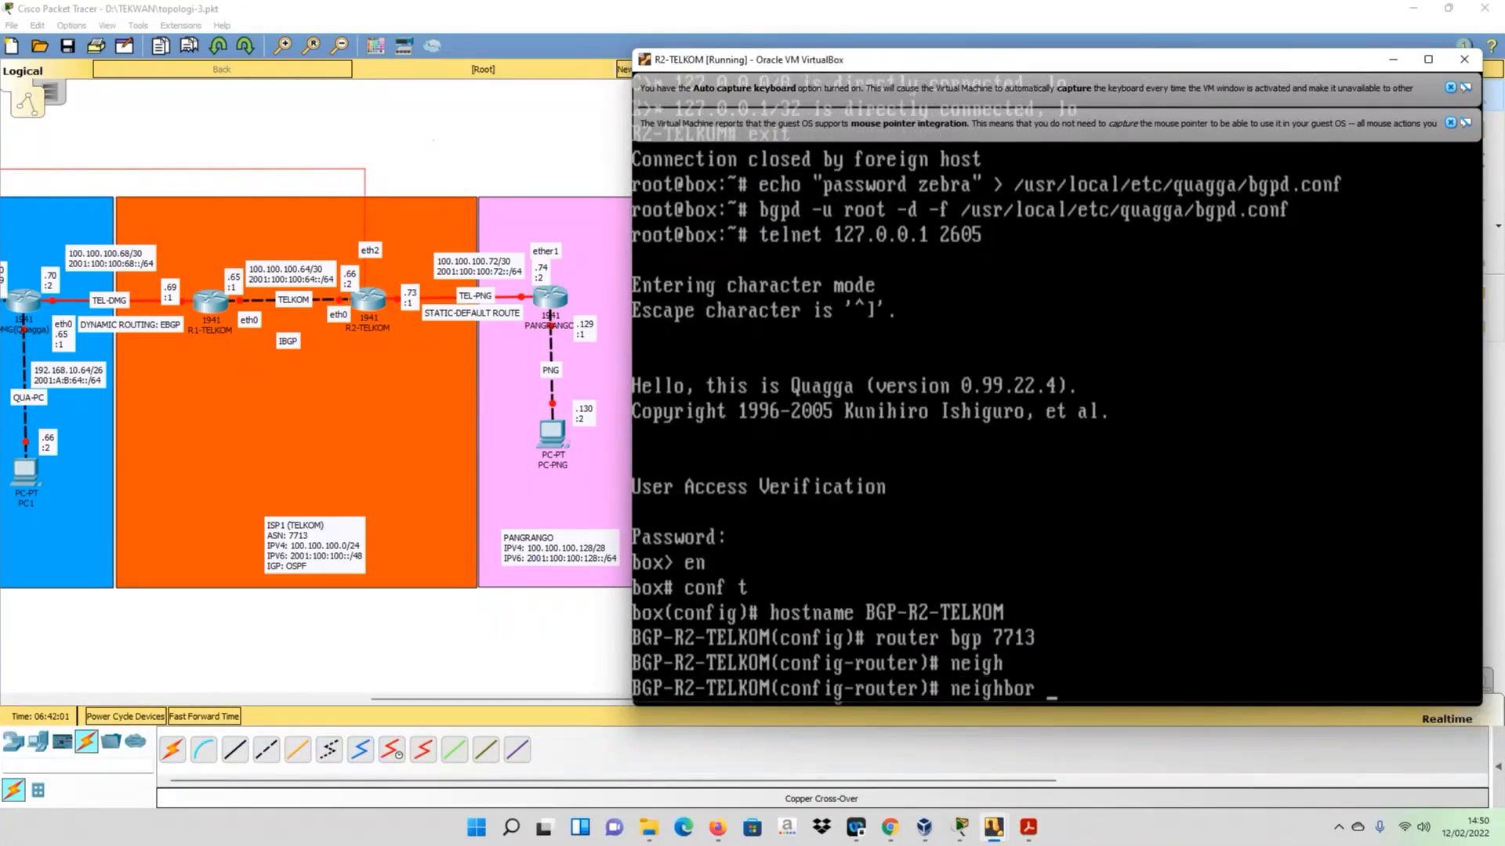
type("100.100.100.")
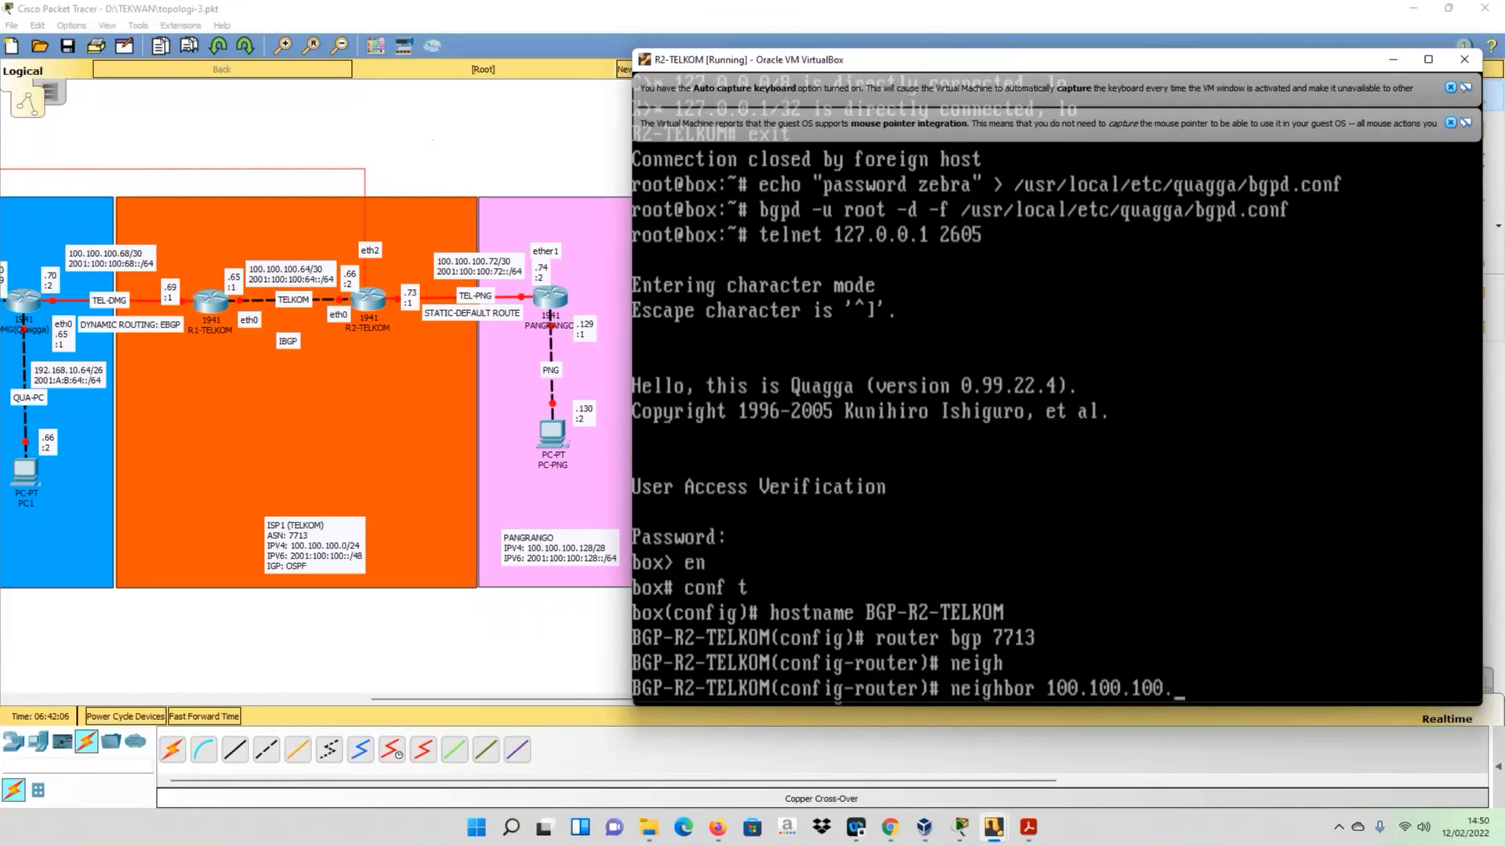
type("65 remote")
key("Tab")
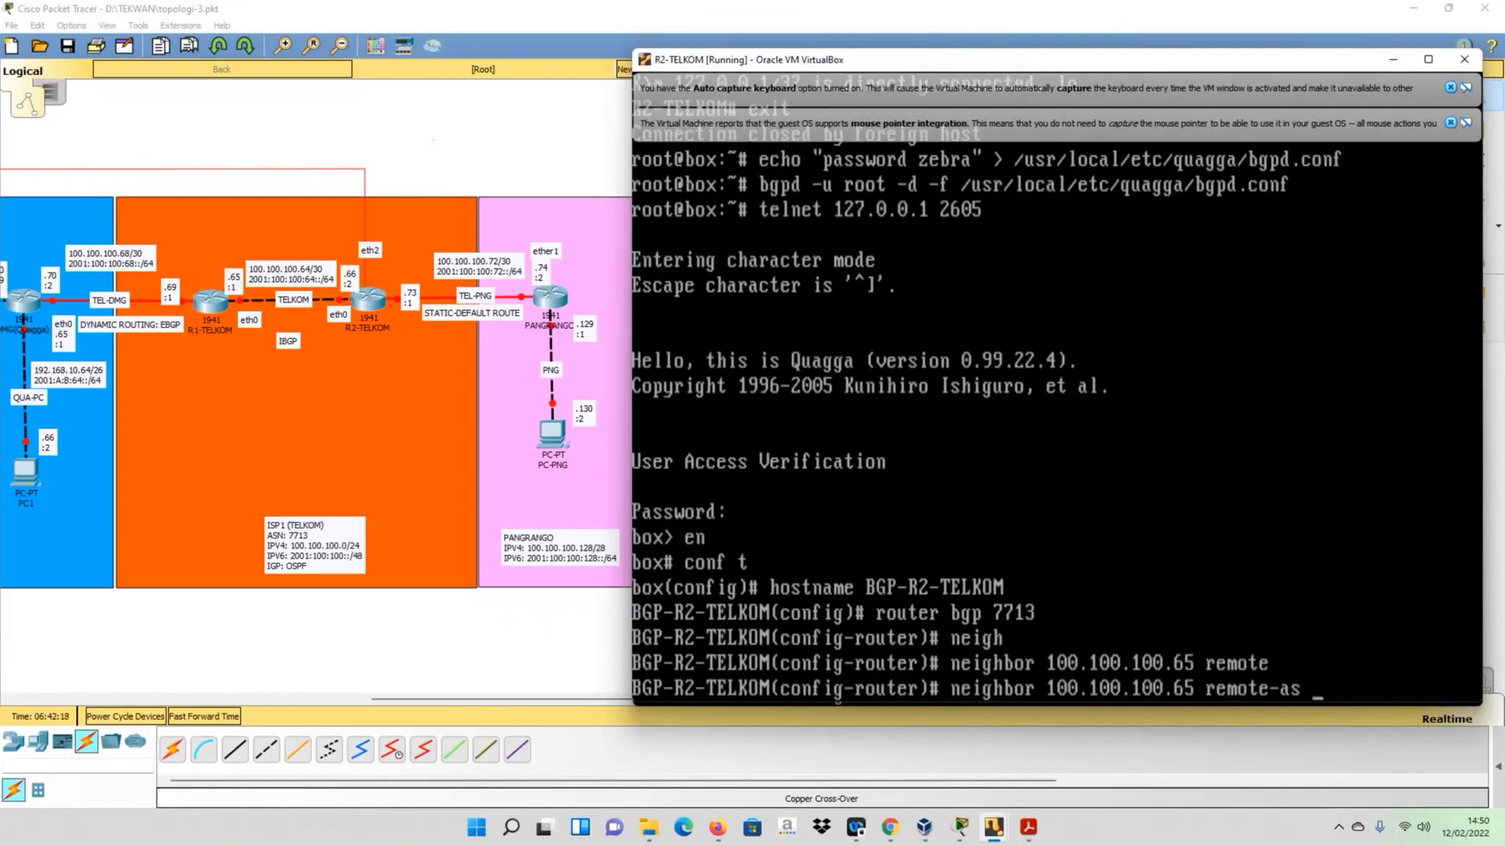
type("7713")
key("Return")
- Add the IPv6 IBGP neighbor 2001:100:100:65::1 with remote-as 7713 on R2-TELKOM
key("Up")
key("BackSpace")
key("BackSpace")
key("BackSpace")
key("BackSpace")
key("BackSpace")
key("BackSpace")
key("BackSpace")
key("BackSpace")
key("BackSpace")
key("BackSpace")
key("BackSpace")
key("BackSpace")
key("BackSpace")
key("BackSpace")
key("BackSpace")
key("BackSpace")
key("BackSpace")
key("BackSpace")
key("BackSpace")
key("BackSpace")
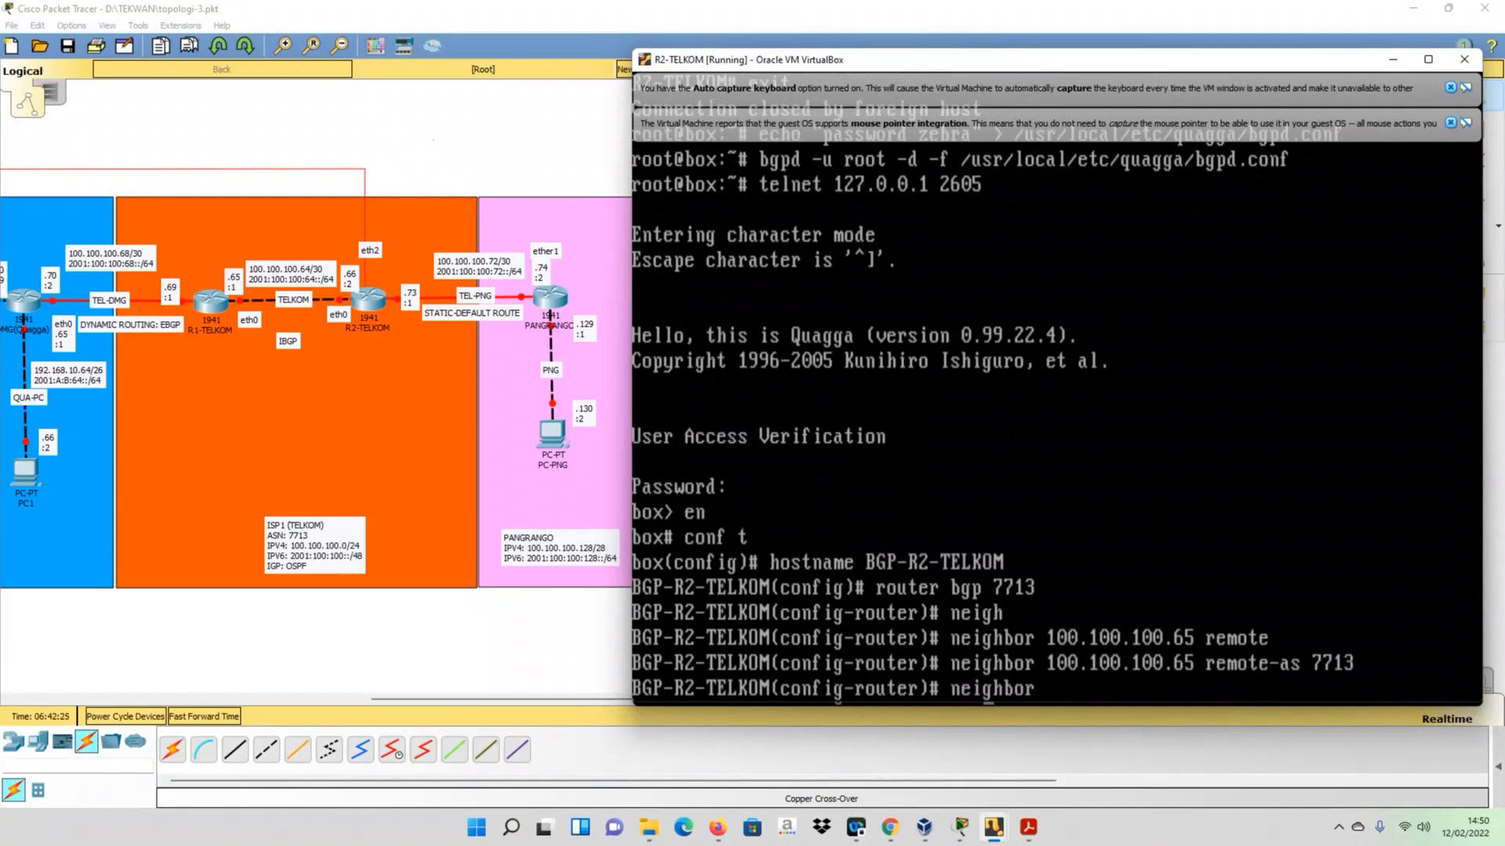
type("2001:100")
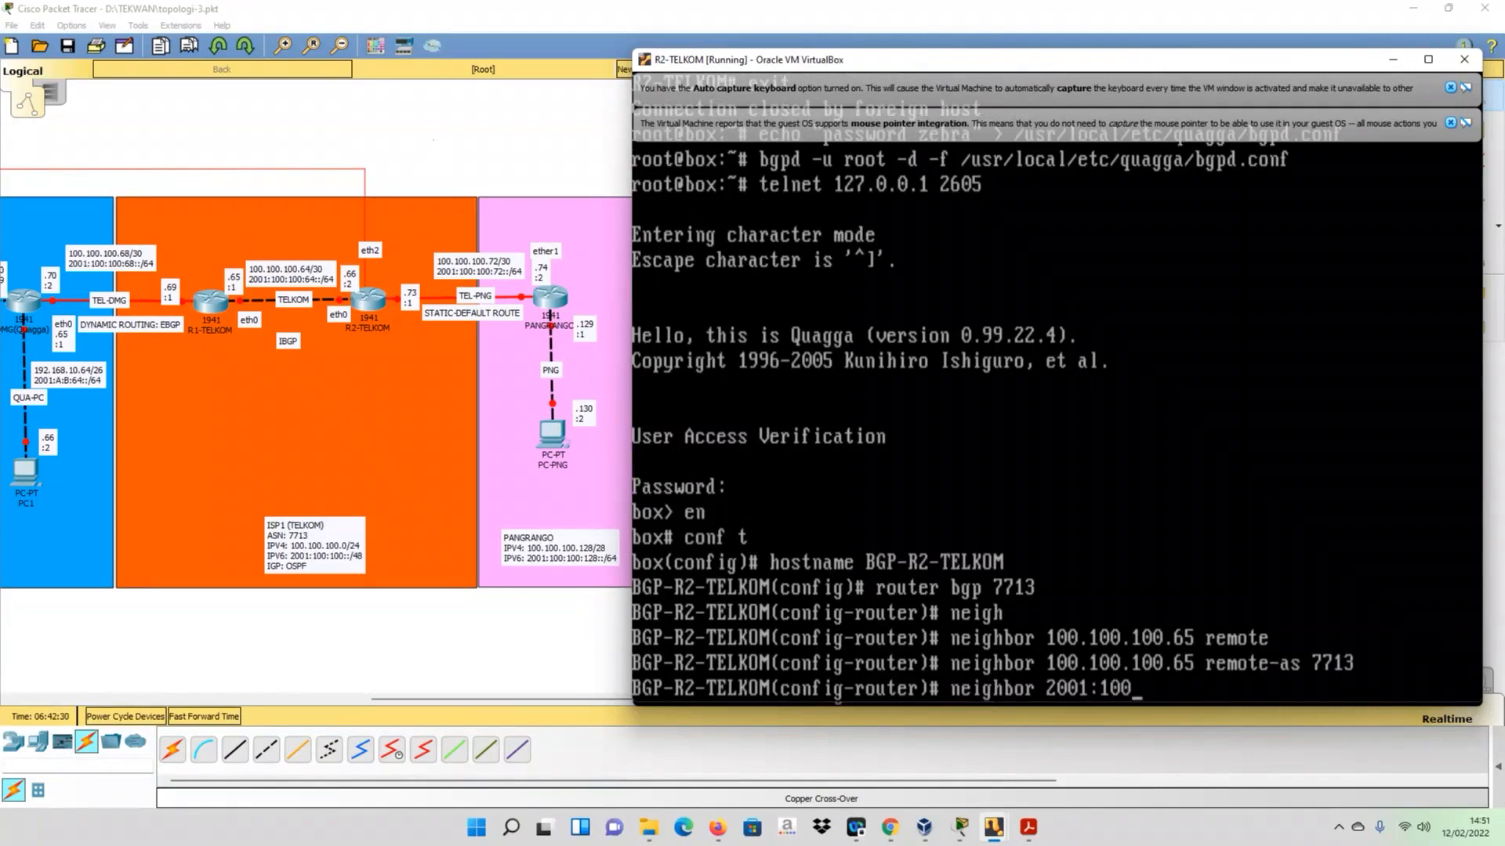
type(":100:65::1 remote")
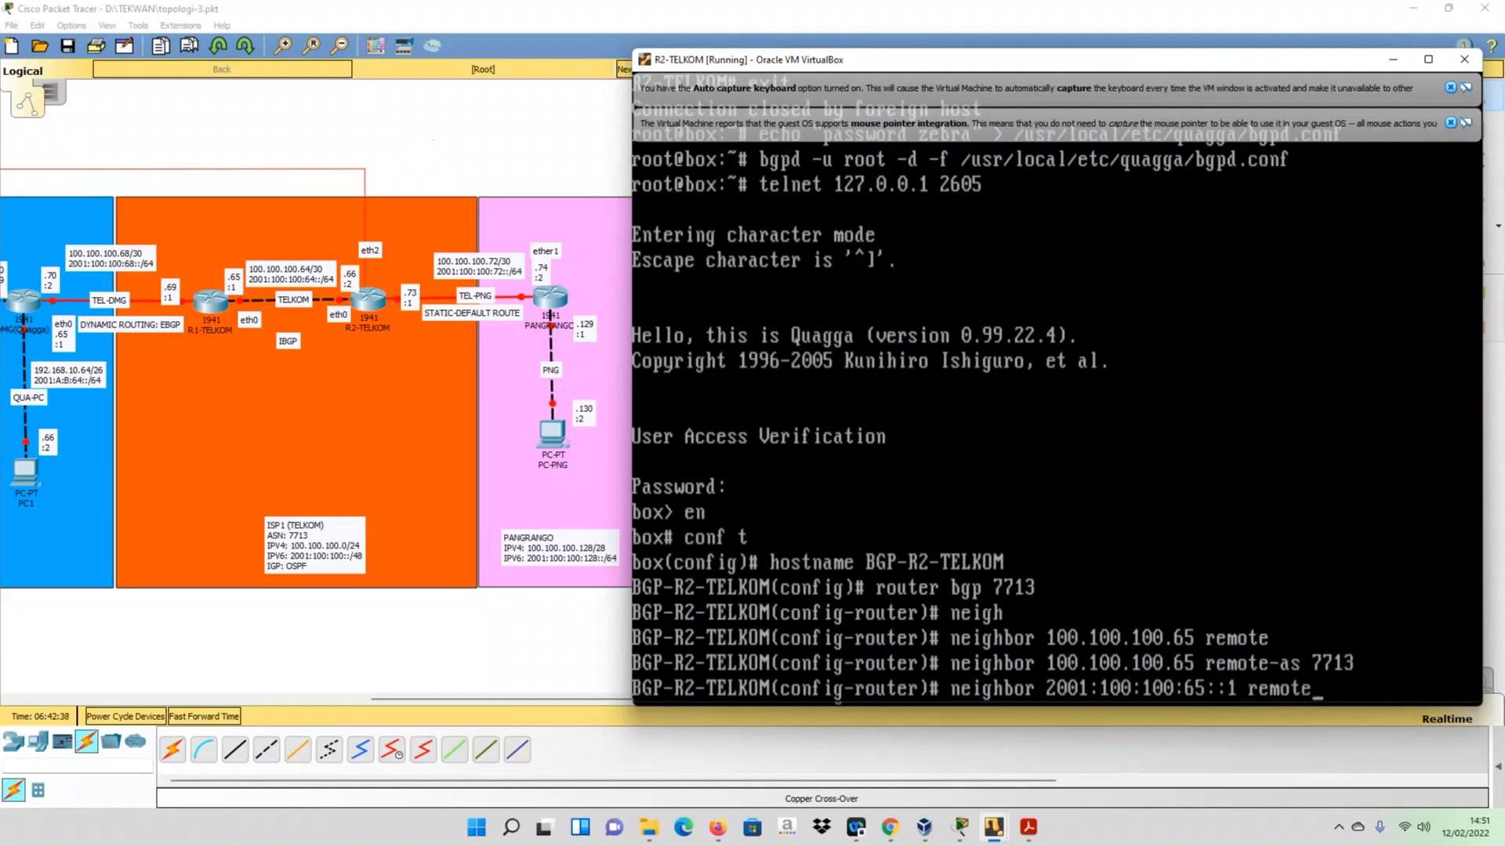
type("-as 7713")
key("Return")
- On R2-TELKOM, enter address-family ipv4 and activate neighbor 100.100.100.65
type("add")
key("Tab")
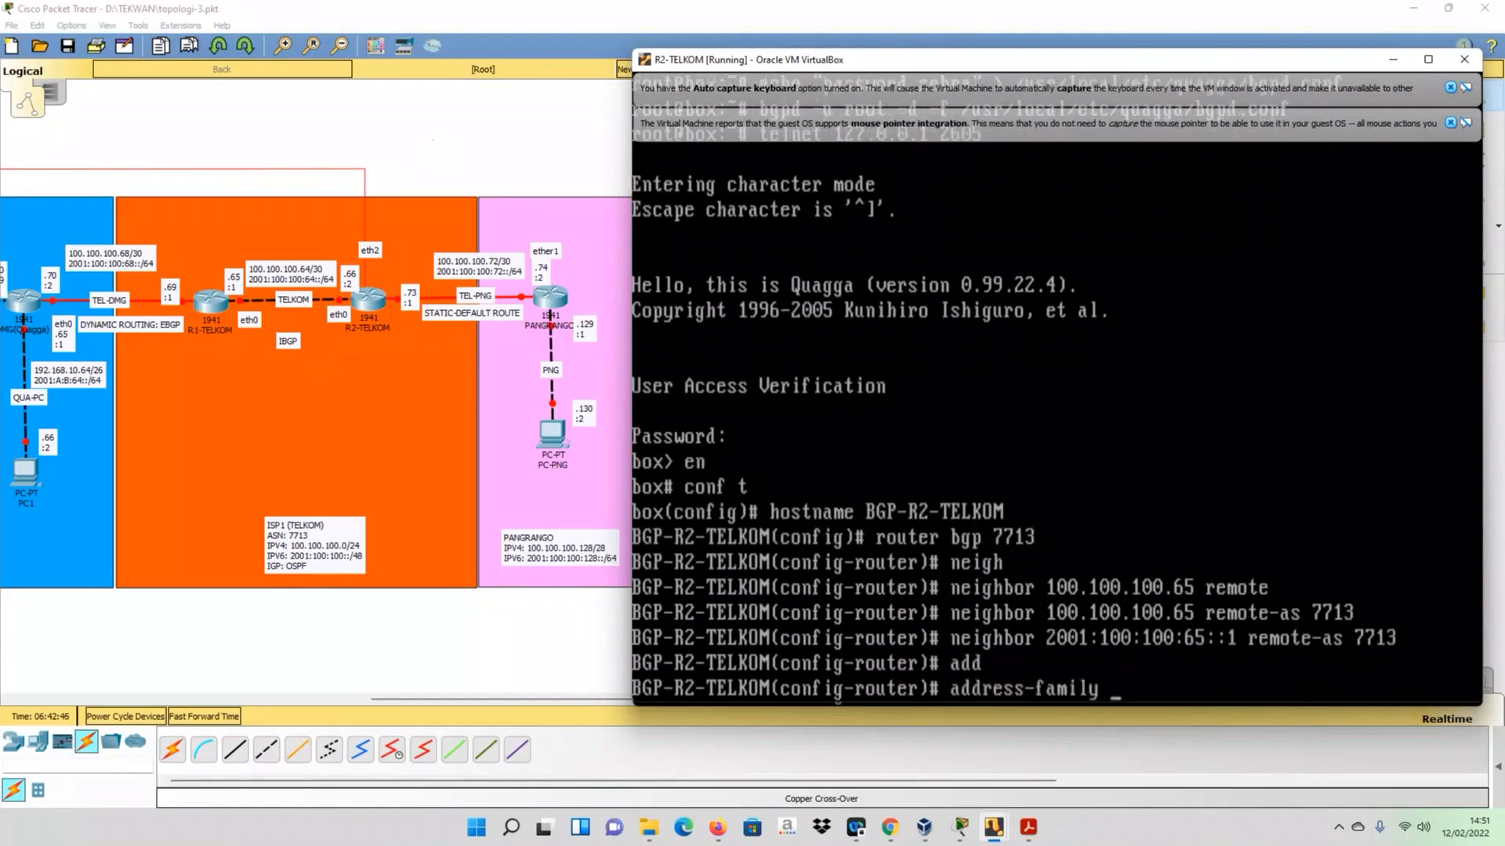
type("ipv4")
key("Return")
key("Up")
key("Up")
key("Up")
key("Up")
key("Up")
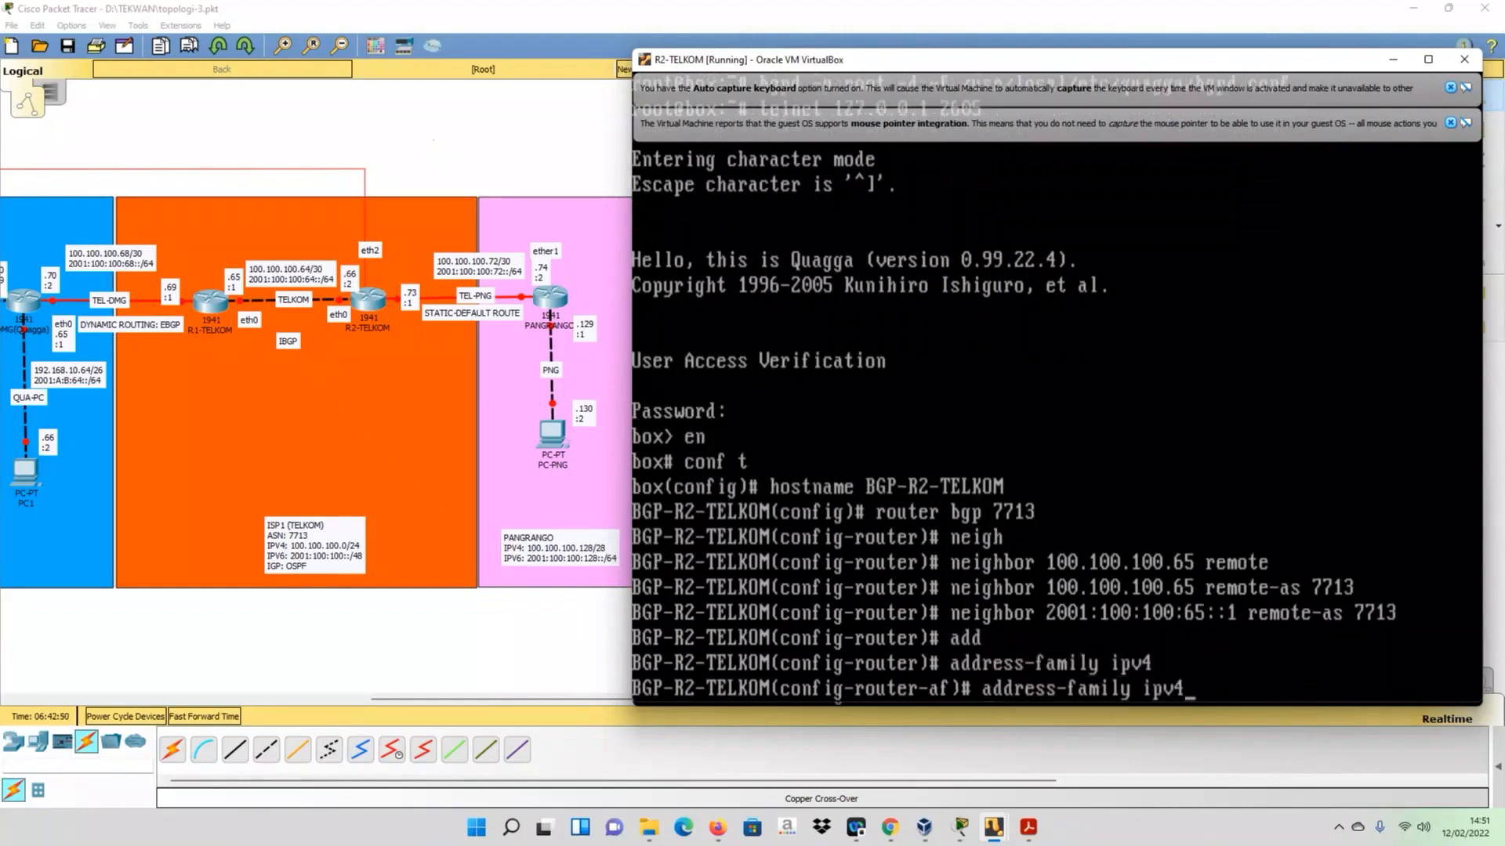
key("Down")
key("BackSpace")
key("BackSpace")
key("BackSpace")
key("BackSpace")
key("BackSpace")
key("BackSpace")
key("BackSpace")
key("BackSpace")
key("BackSpace")
key("BackSpace")
key("BackSpace")
key("BackSpace")
key("BackSpace")
key("BackSpace")
type("acticate")
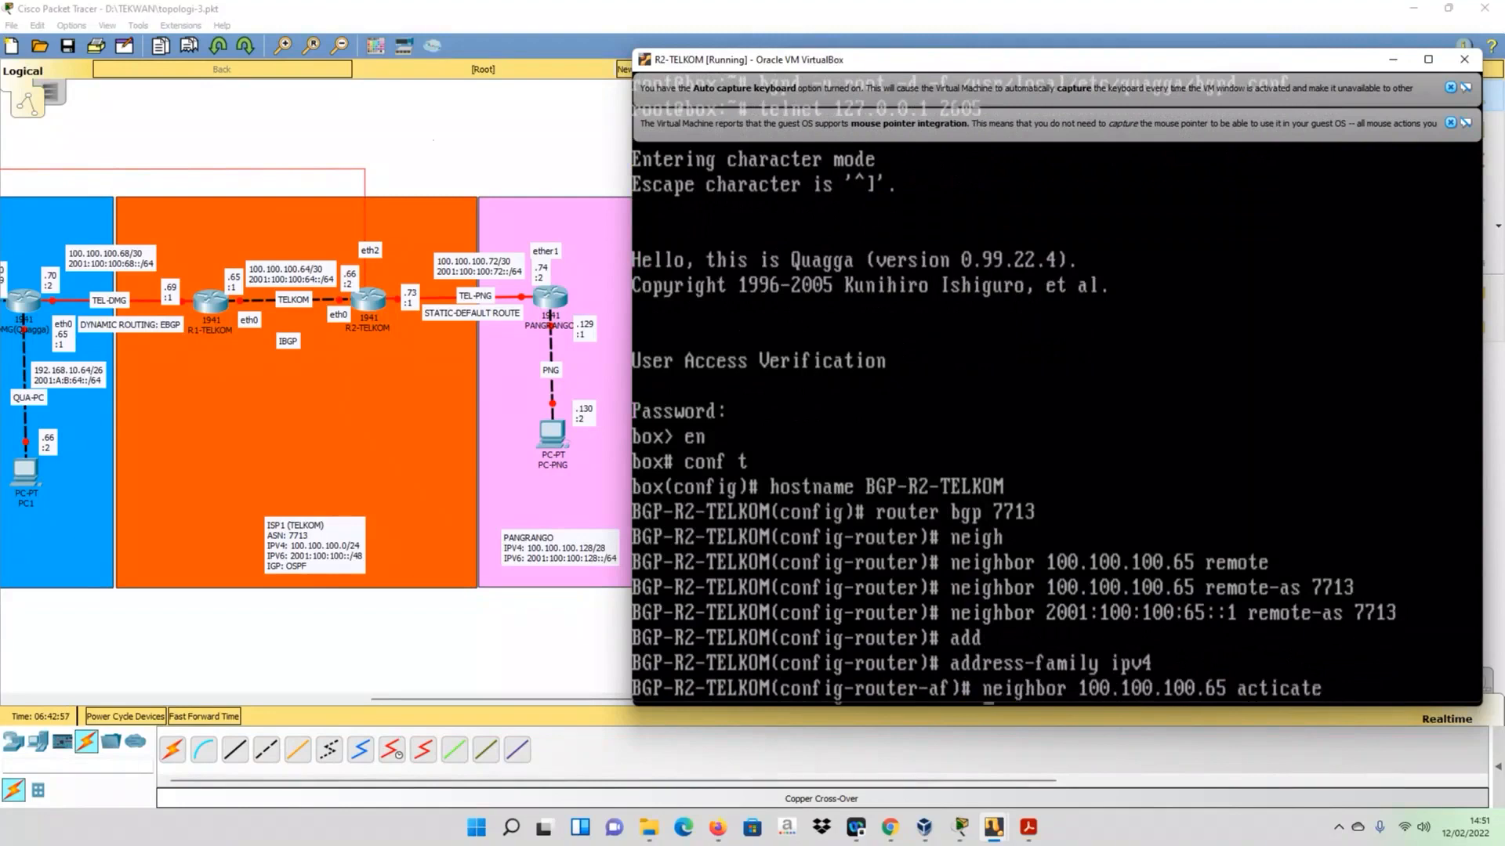
key("Return")
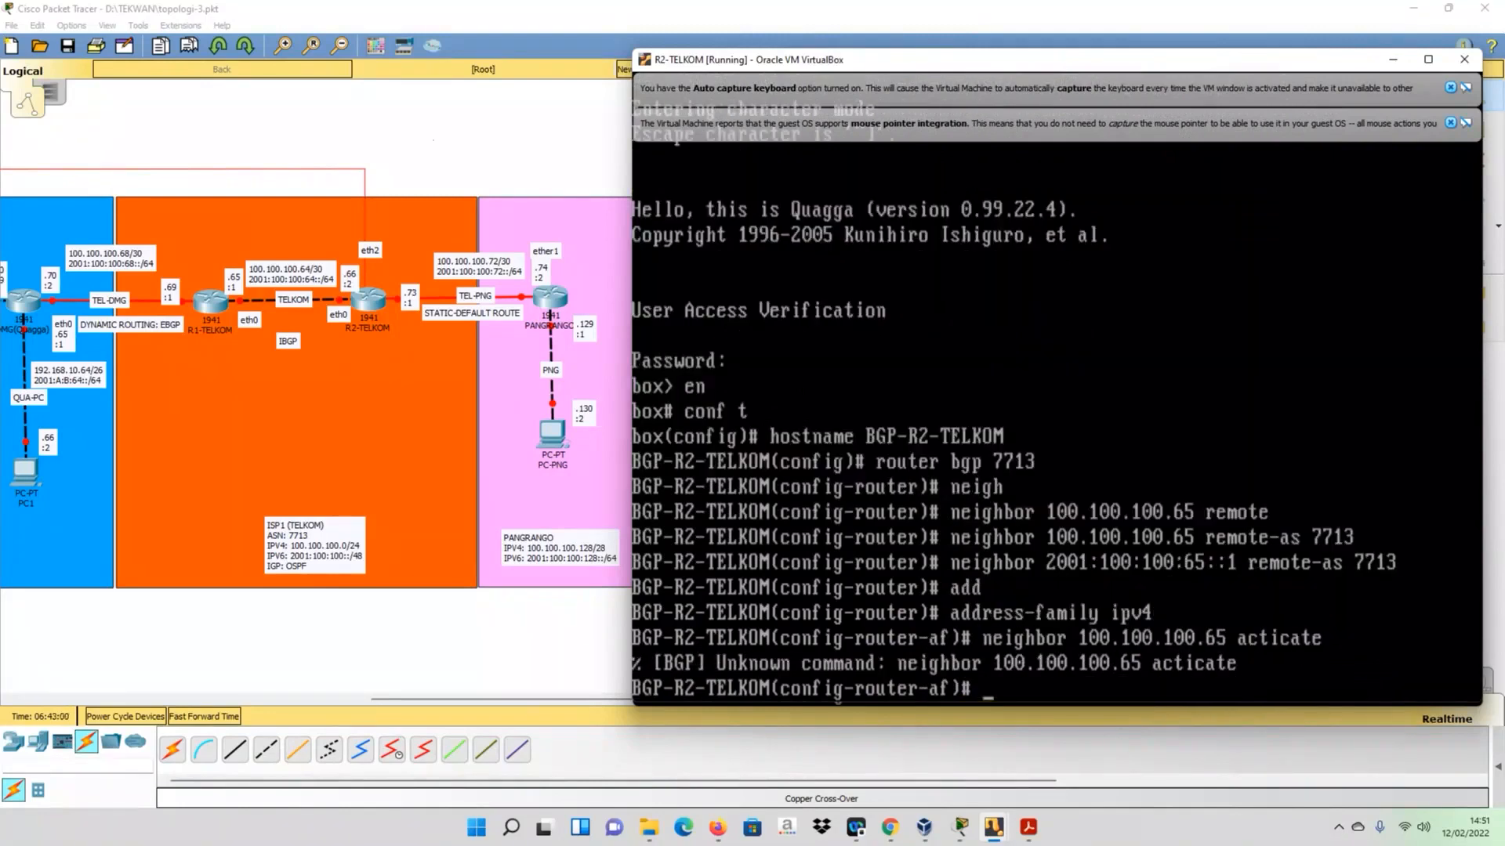
key("Up")
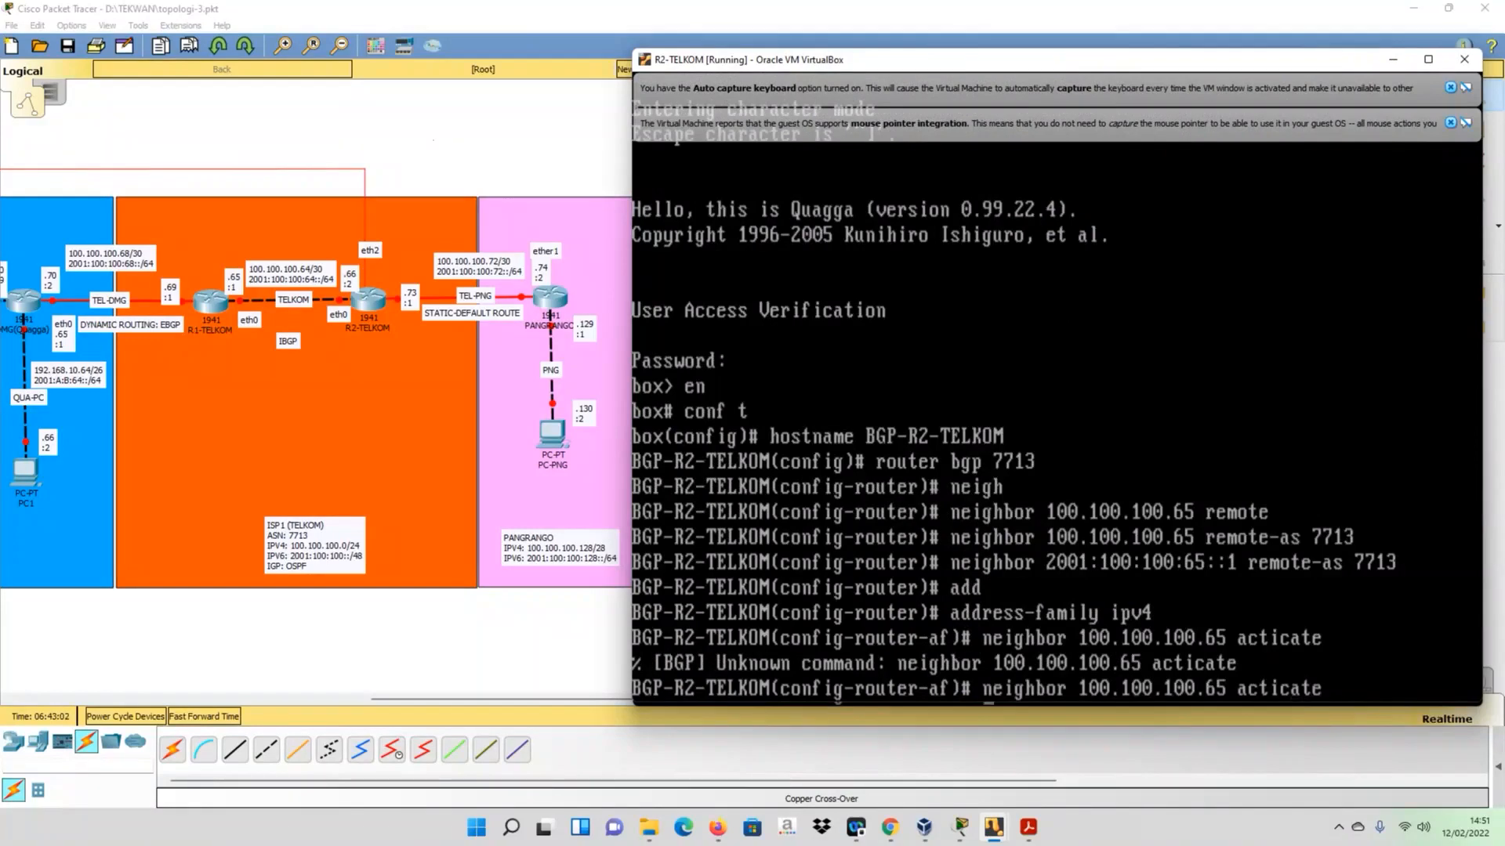
key("BackSpace")
type("v")
key("Return")
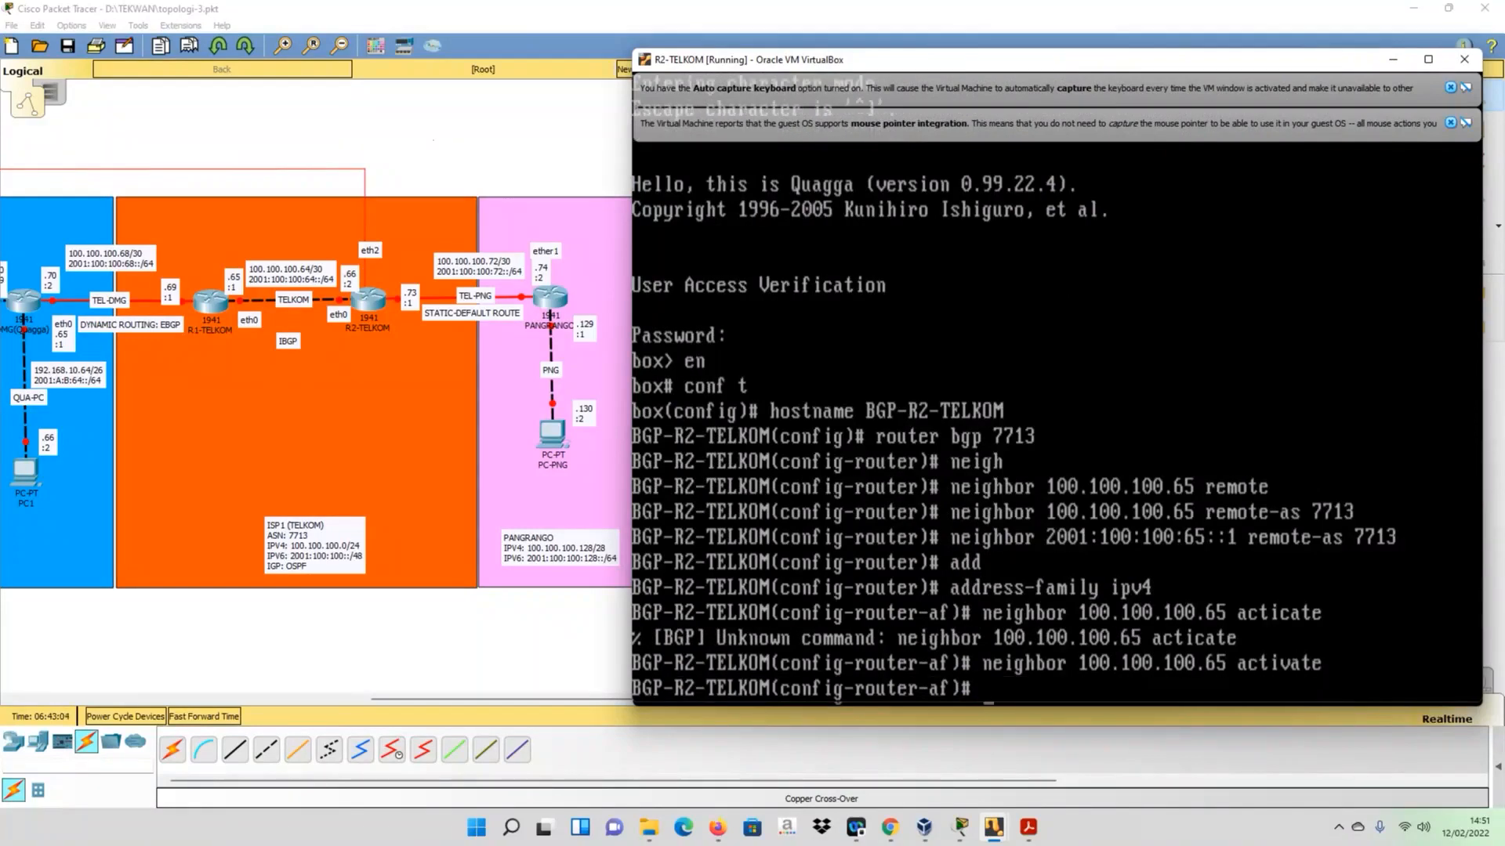
- Advertise network 100.100.100.0 with mask 255.255.255.0 in R2-TELKOM's IPv4 address family
type("neyt")
key("BackSpace")
type("twork 100.1")
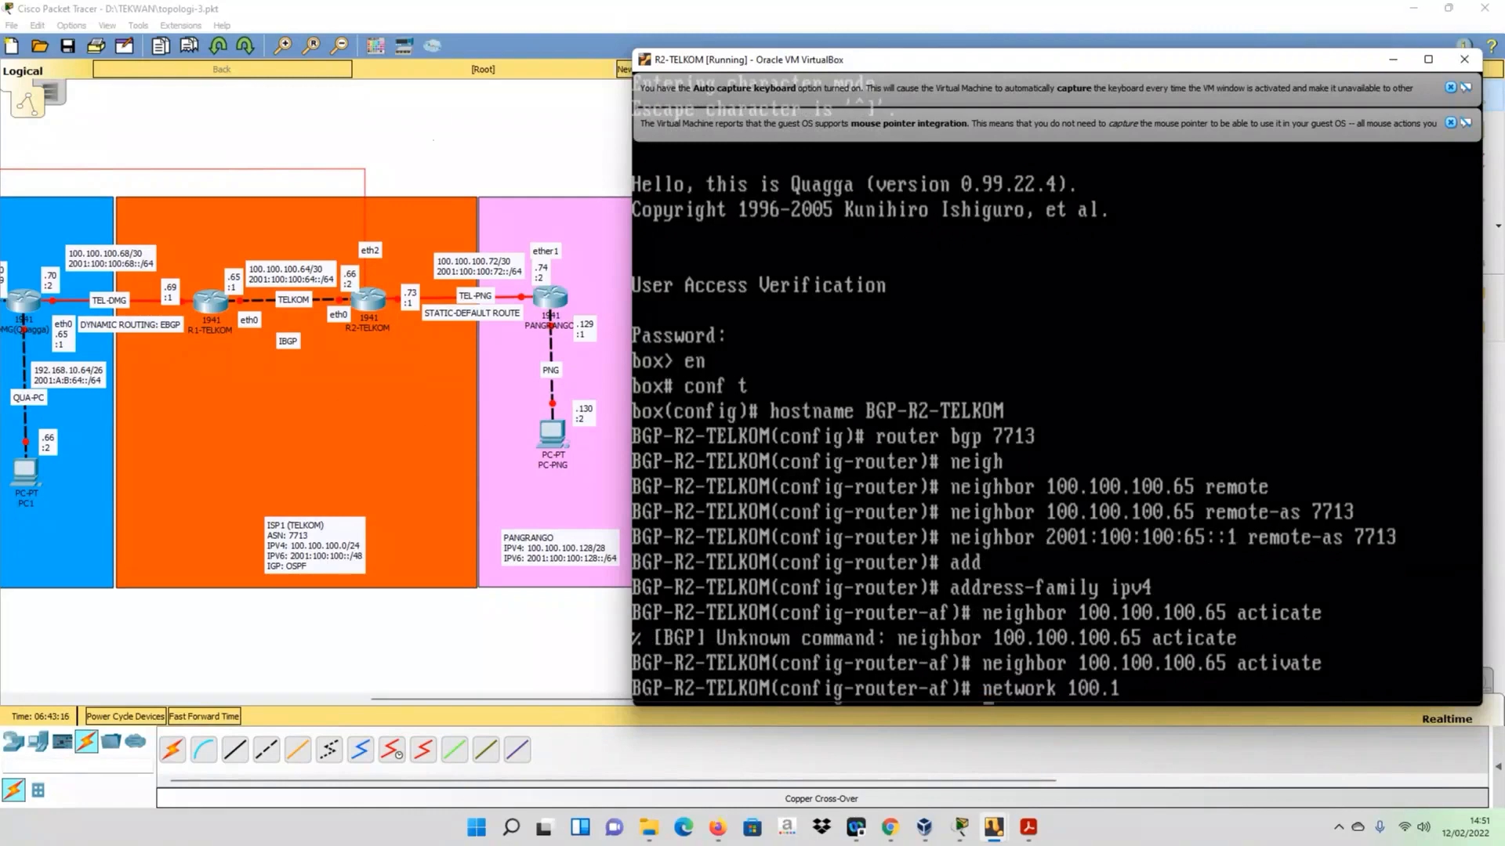
type("00.100")
type(".0 ma")
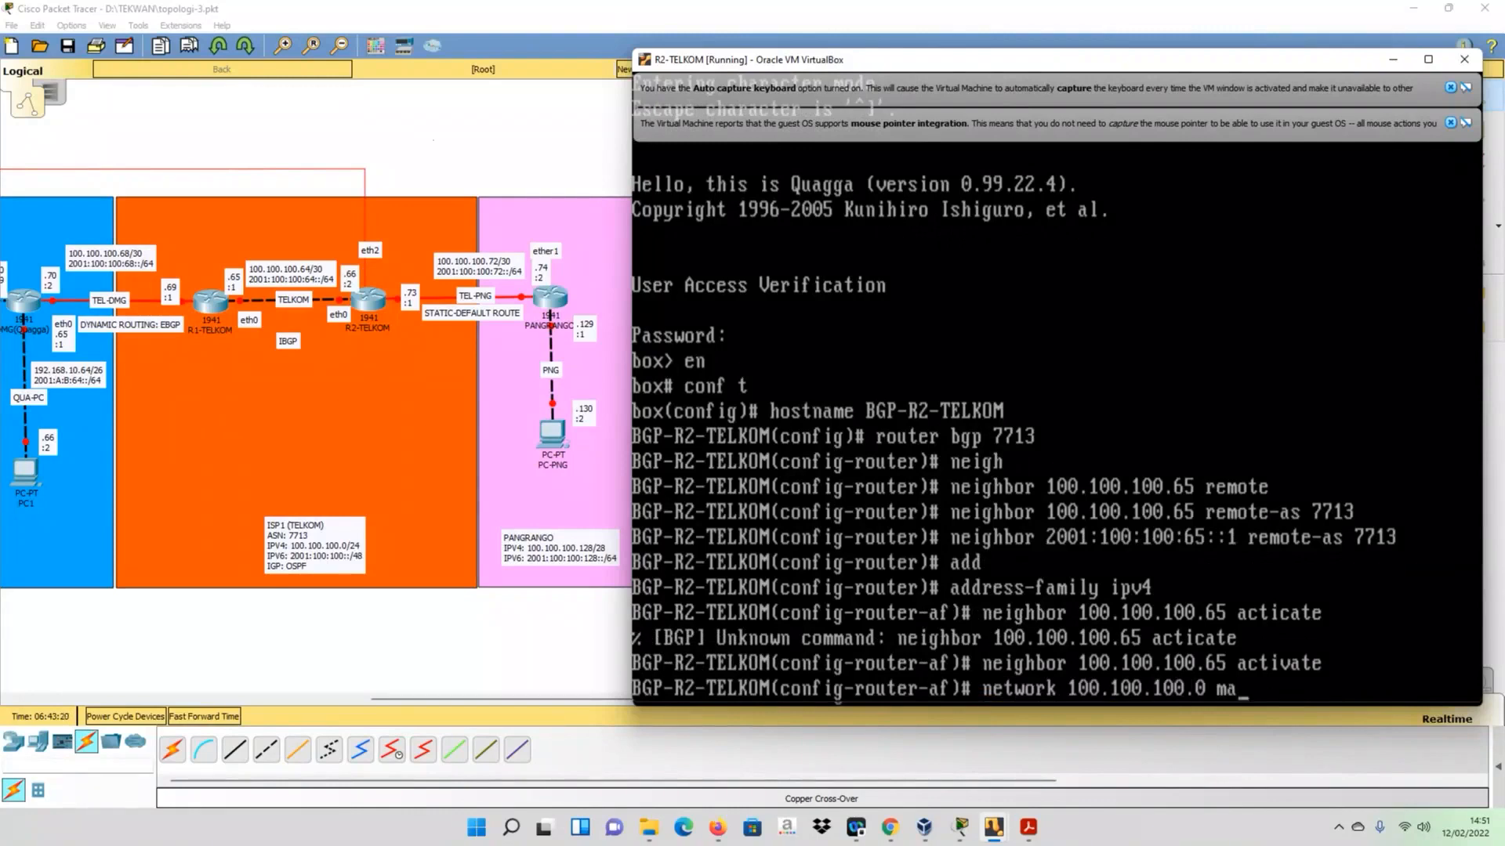
type("sk 255.255.255.0")
key("Return")
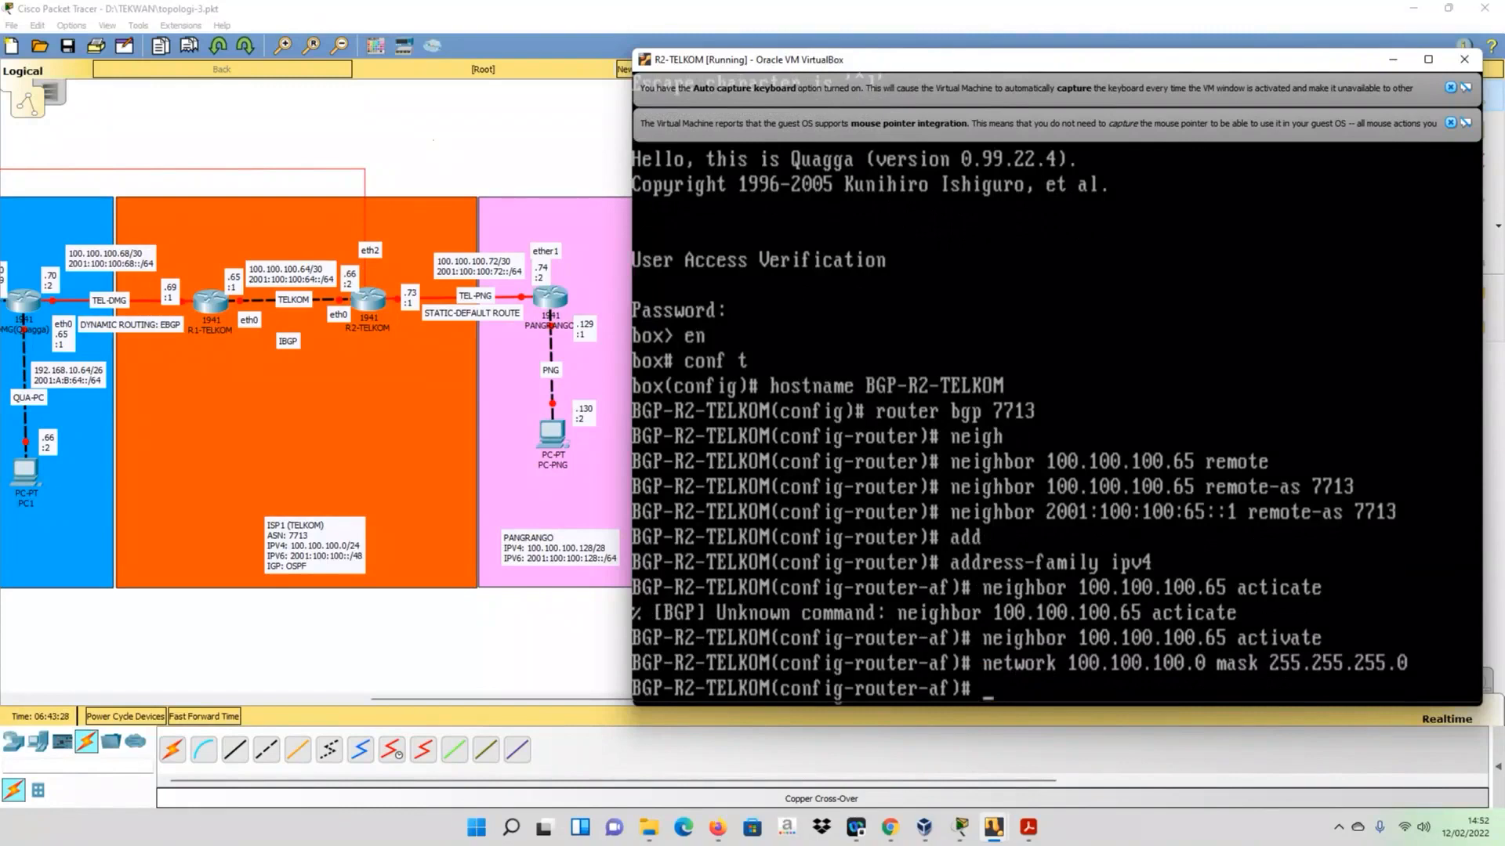
key("Up")
key("Up")
key("Up")
key("Up")
key("BackSpace")
type("6")
key("Return")
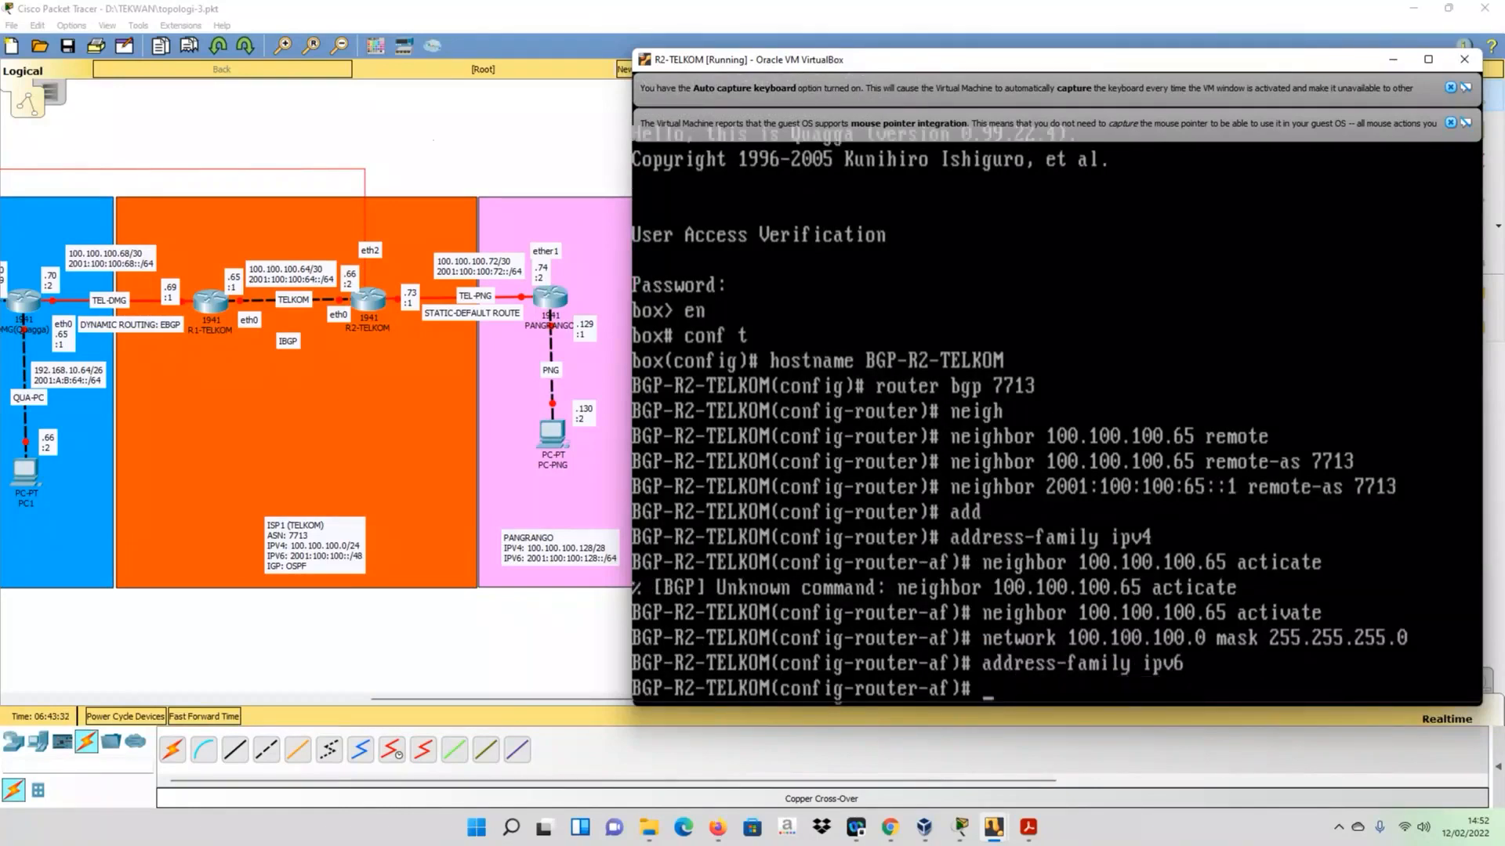
key("Up")
key("Up")
key("Up")
key("Up")
key("Up")
key("Up")
key("Up")
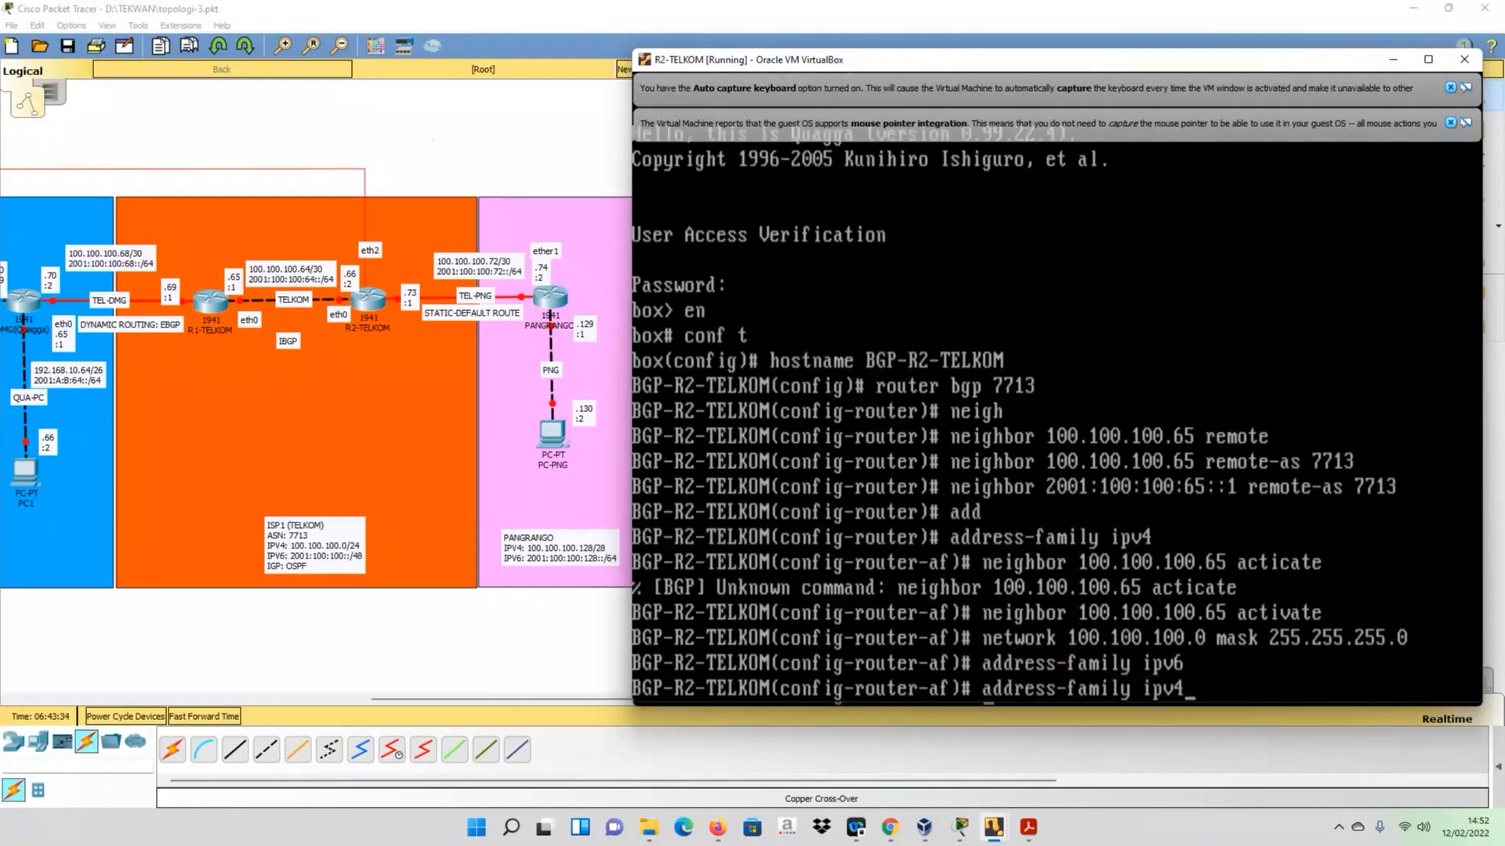
key("BackSpace")
key("BackSpace")
key("BackSpace")
key("BackSpace")
key("BackSpace")
key("BackSpace")
key("BackSpace")
key("BackSpace")
key("BackSpace")
key("BackSpace")
key("BackSpace")
key("BackSpace")
key("BackSpace")
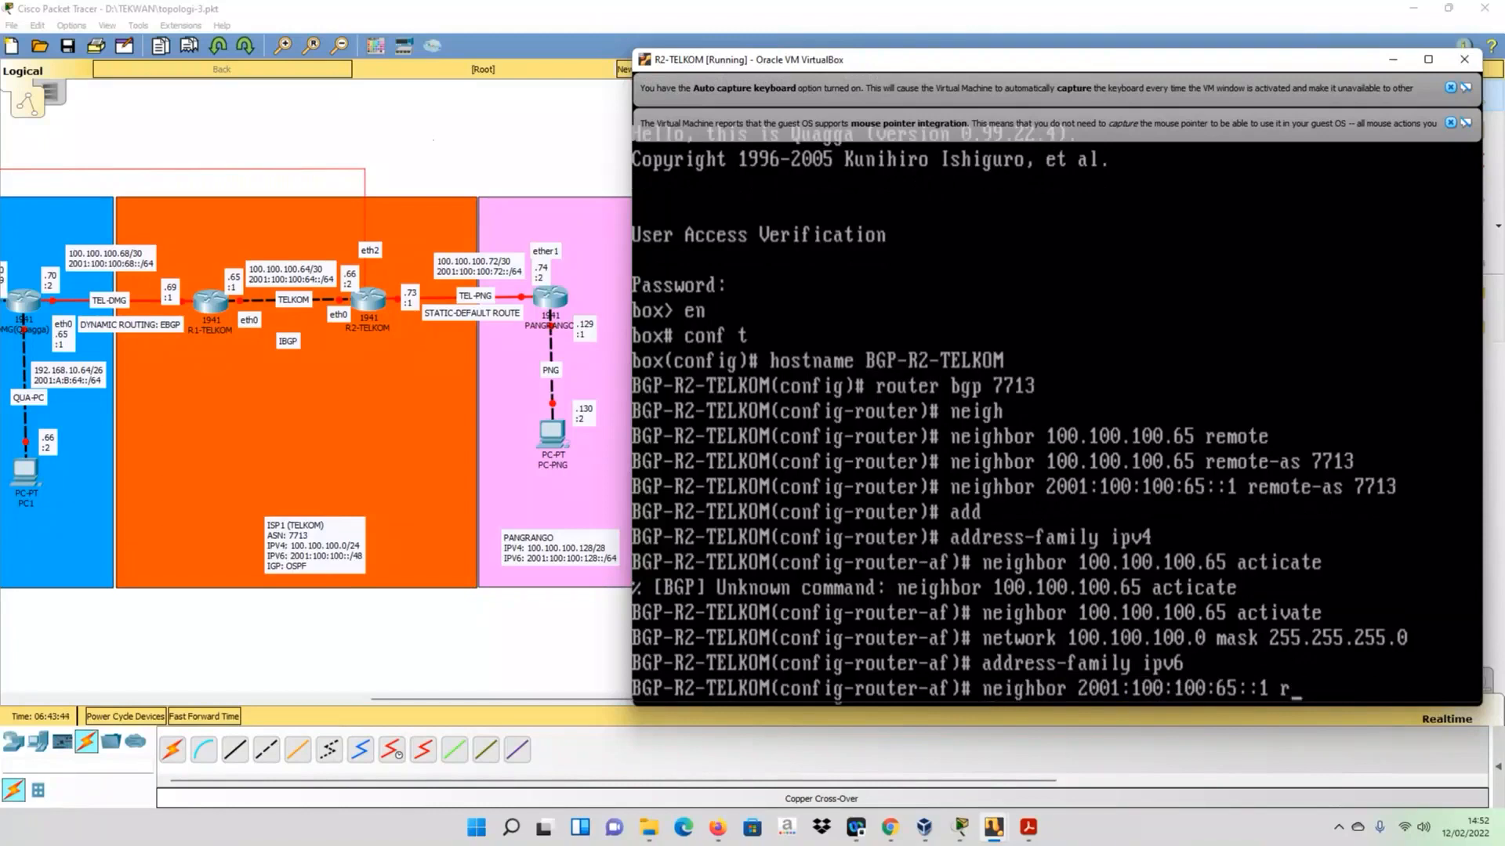
key("BackSpace")
key("BackSpace")
key("BackSpace")
key("BackSpace")
key("BackSpace")
key("BackSpace")
key("BackSpace")
key("BackSpace")
key("BackSpace")
key("BackSpace")
key("BackSpace")
key("BackSpace")
key("BackSpace")
key("BackSpace")
key("BackSpace")
key("BackSpace")
key("BackSpace")
key("BackSpace")
key("BackSpace")
key("BackSpace")
- Exit the address family and remove the mistaken IPv6 neighbor 2001:100:100:65::1 remote-as 7713 from R2-TELKOM
type("it")
key("Return")
key("Up")
key("Up")
key("Up")
key("Up")
key("Up")
key("Up")
key("Up")
key("Up")
key("Left")
key("Left")
key("Left")
key("Left")
key("Left")
key("Left")
key("Left")
key("Left")
key("Left")
key("Left")
key("Left")
key("Left")
key("Left")
key("Left")
key("Left")
key("Left")
key("Left")
key("Left")
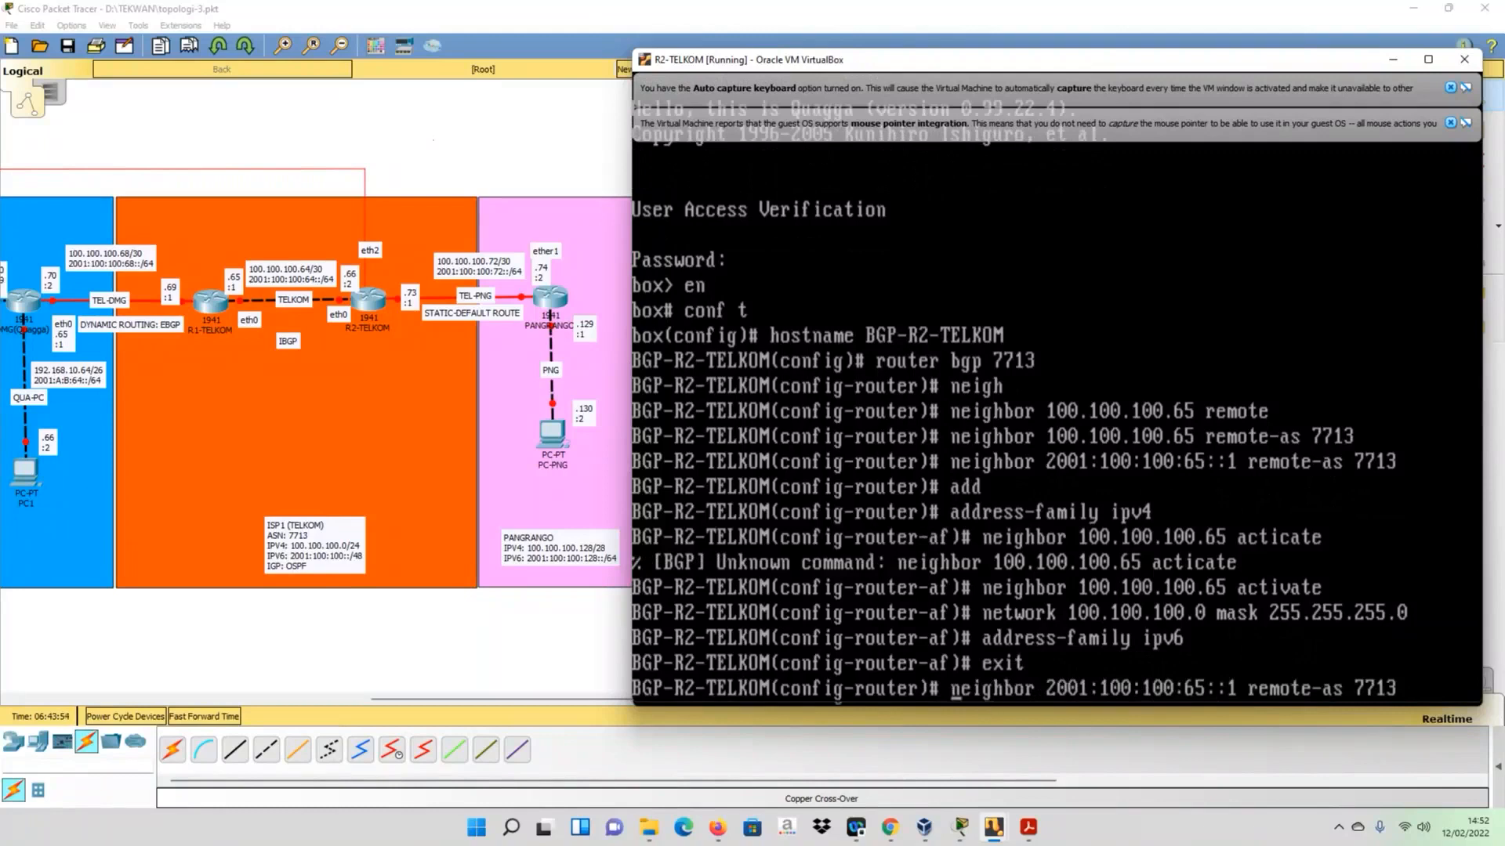
type("no")
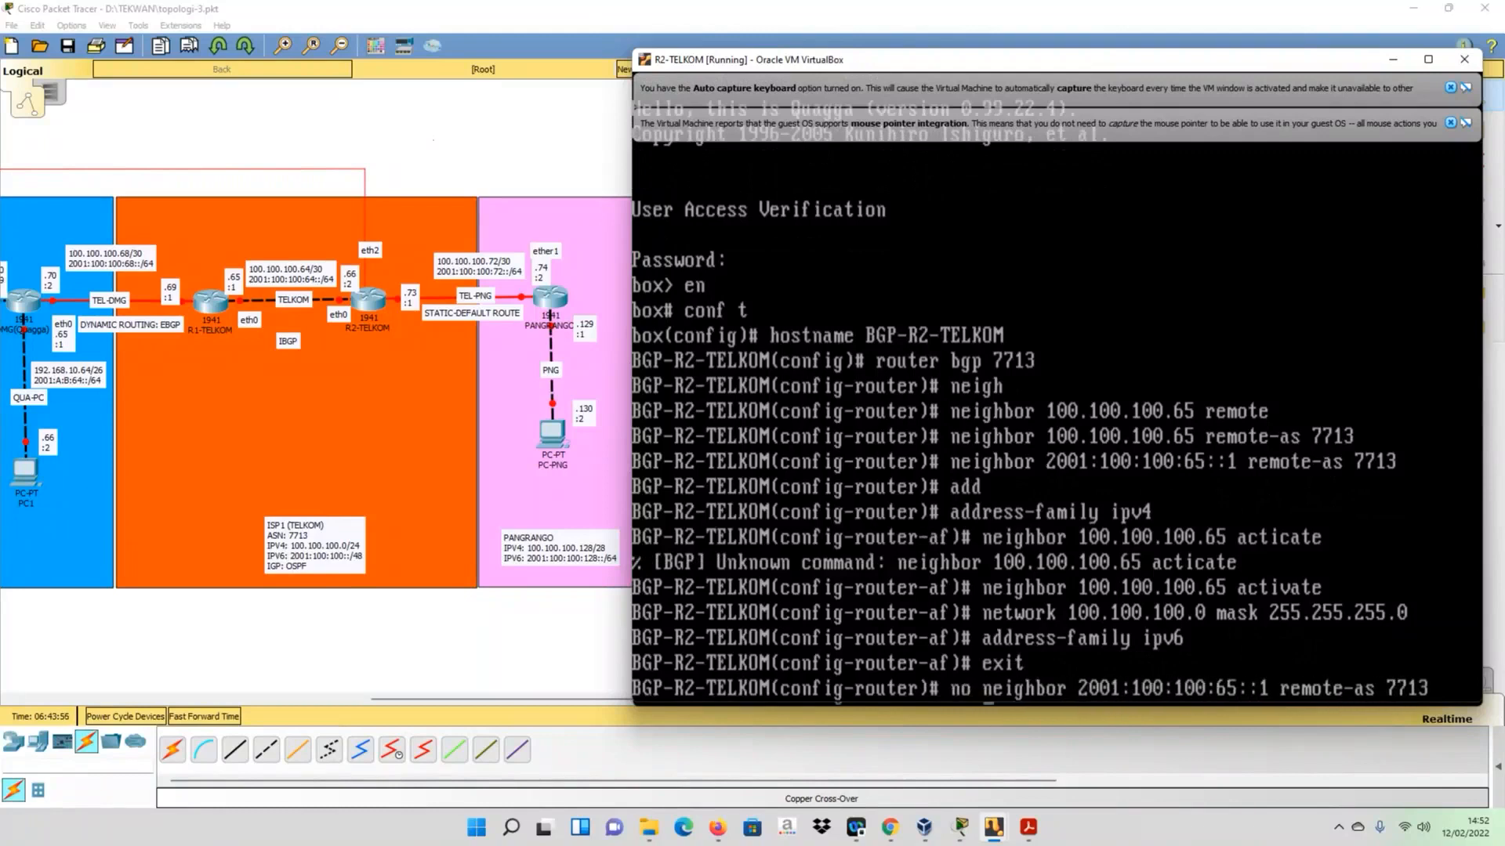
key("Return")
- Add the IPv6 IBGP neighbor 2001:100:100:64::1 with remote-as 7713 on R2-TELKOM
key("Up")
key("Up")
key("Up")
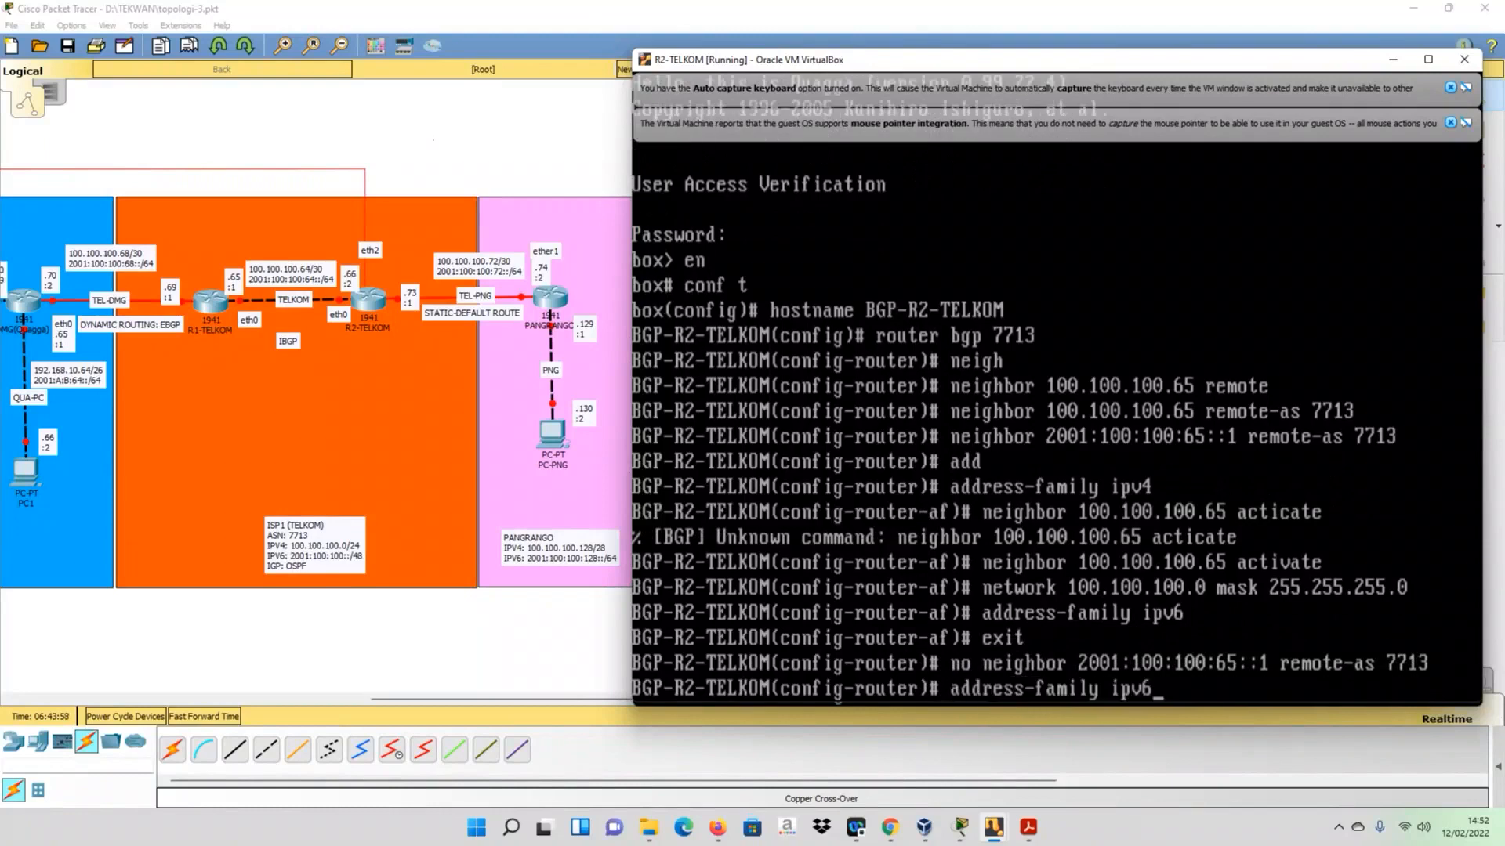
key("Up")
key("Up")
key("Up")
key("Up")
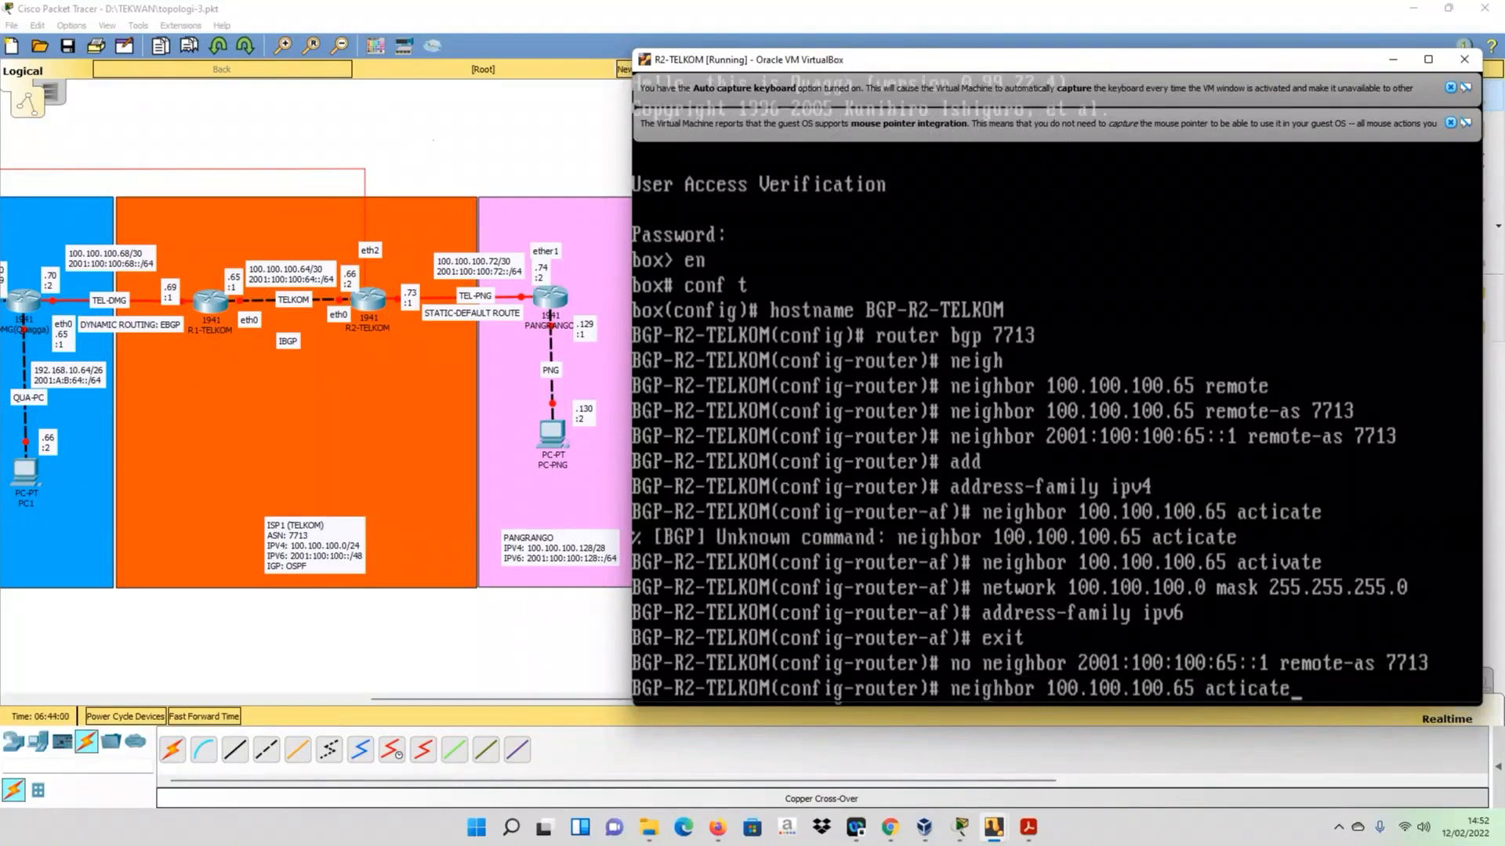
key("Up")
key("Up")
key("Left")
key("Left")
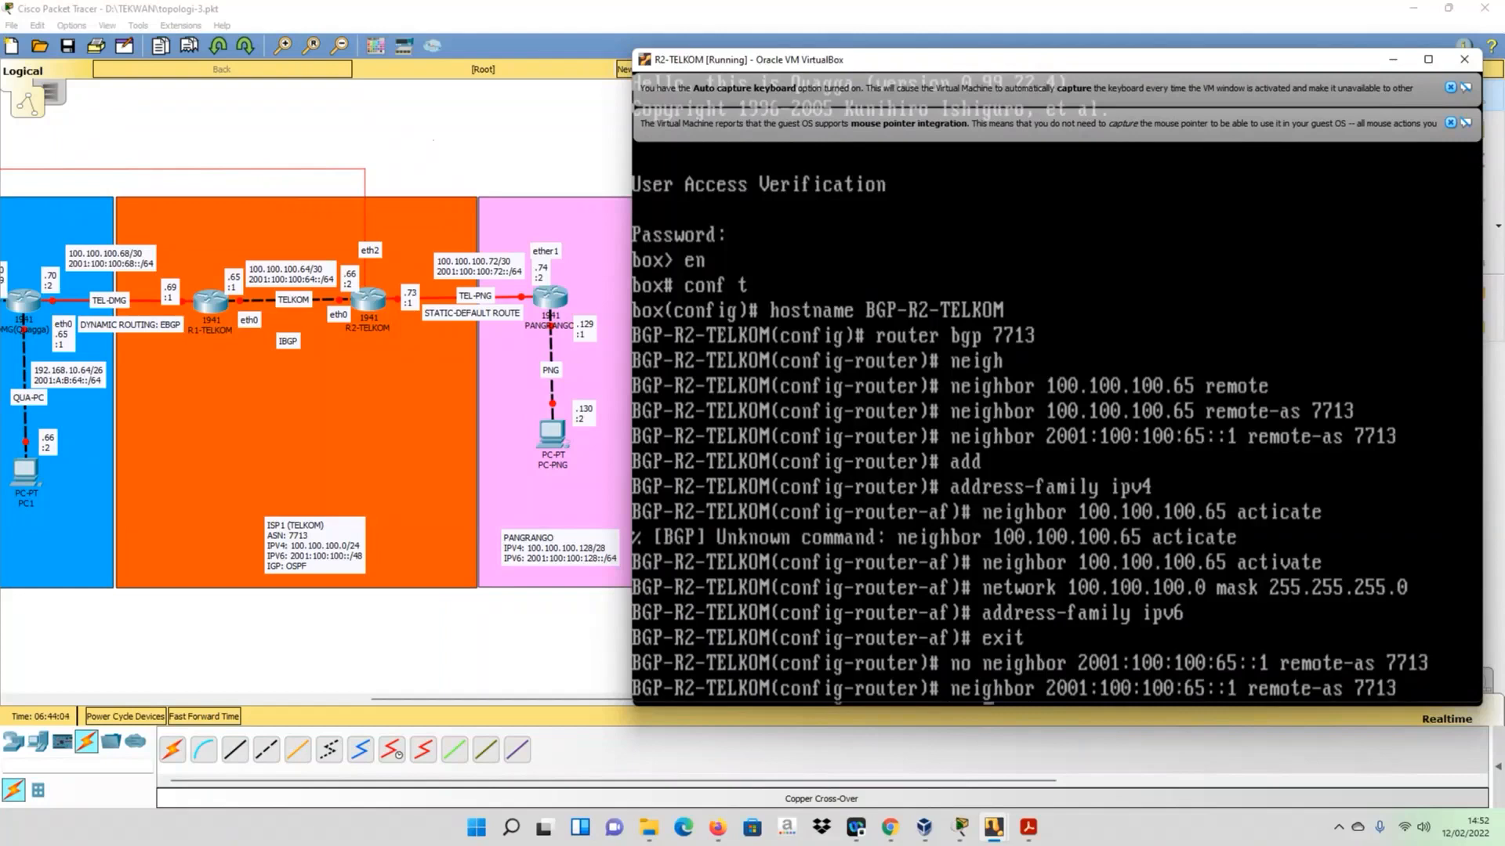
key("Right")
key("BackSpace")
type("4")
key("Return")
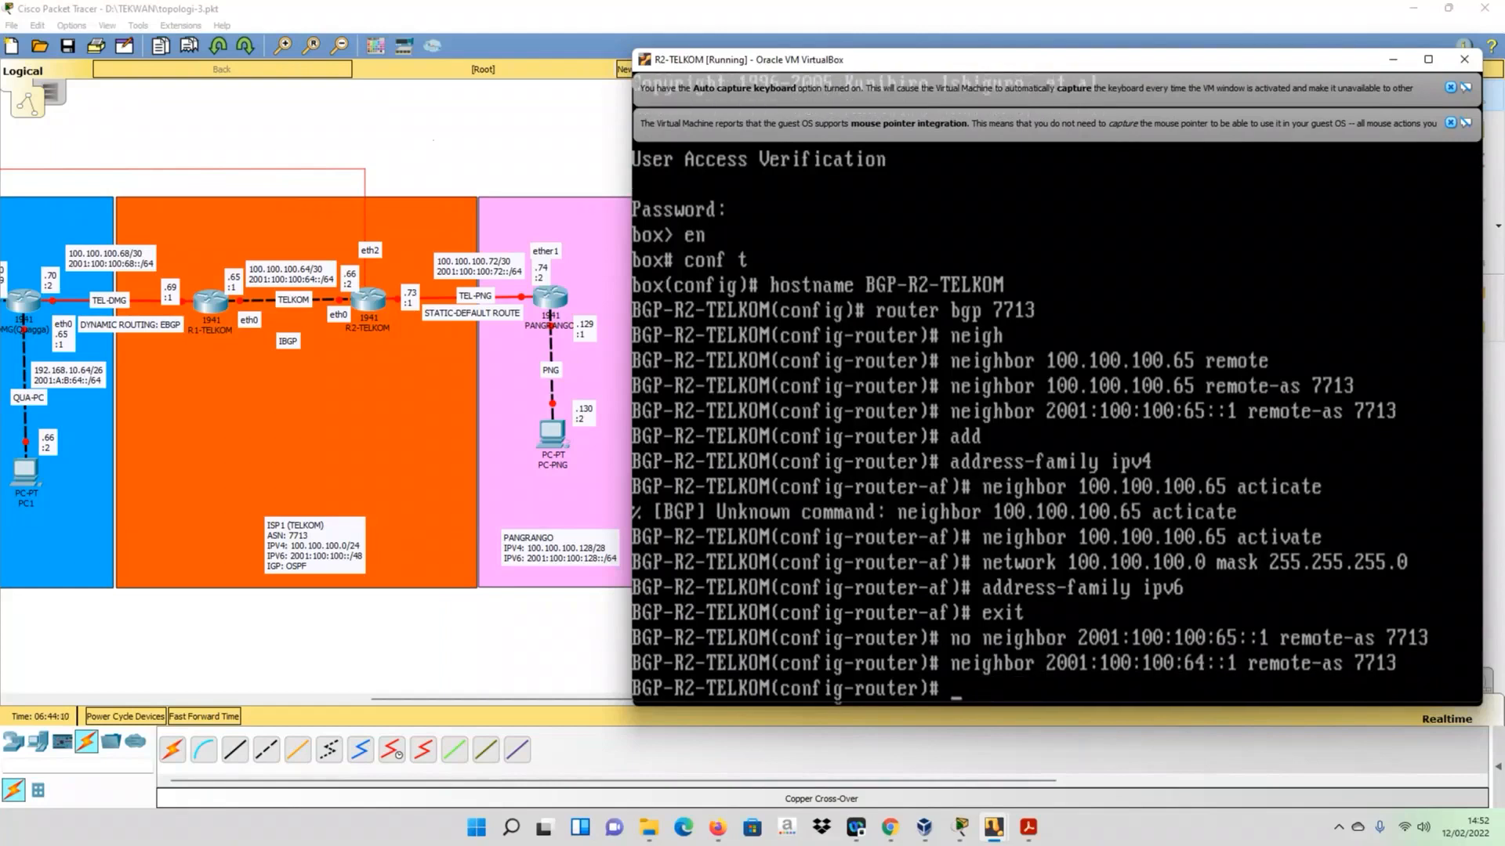
- On R2-TELKOM, enter address-family ipv6 and activate neighbor 2001:100:100:64::1
key("Up")
key("Up")
key("Up")
key("Up")
key("Up")
key("Down")
key("Return")
key("Up")
key("Up")
key("Up")
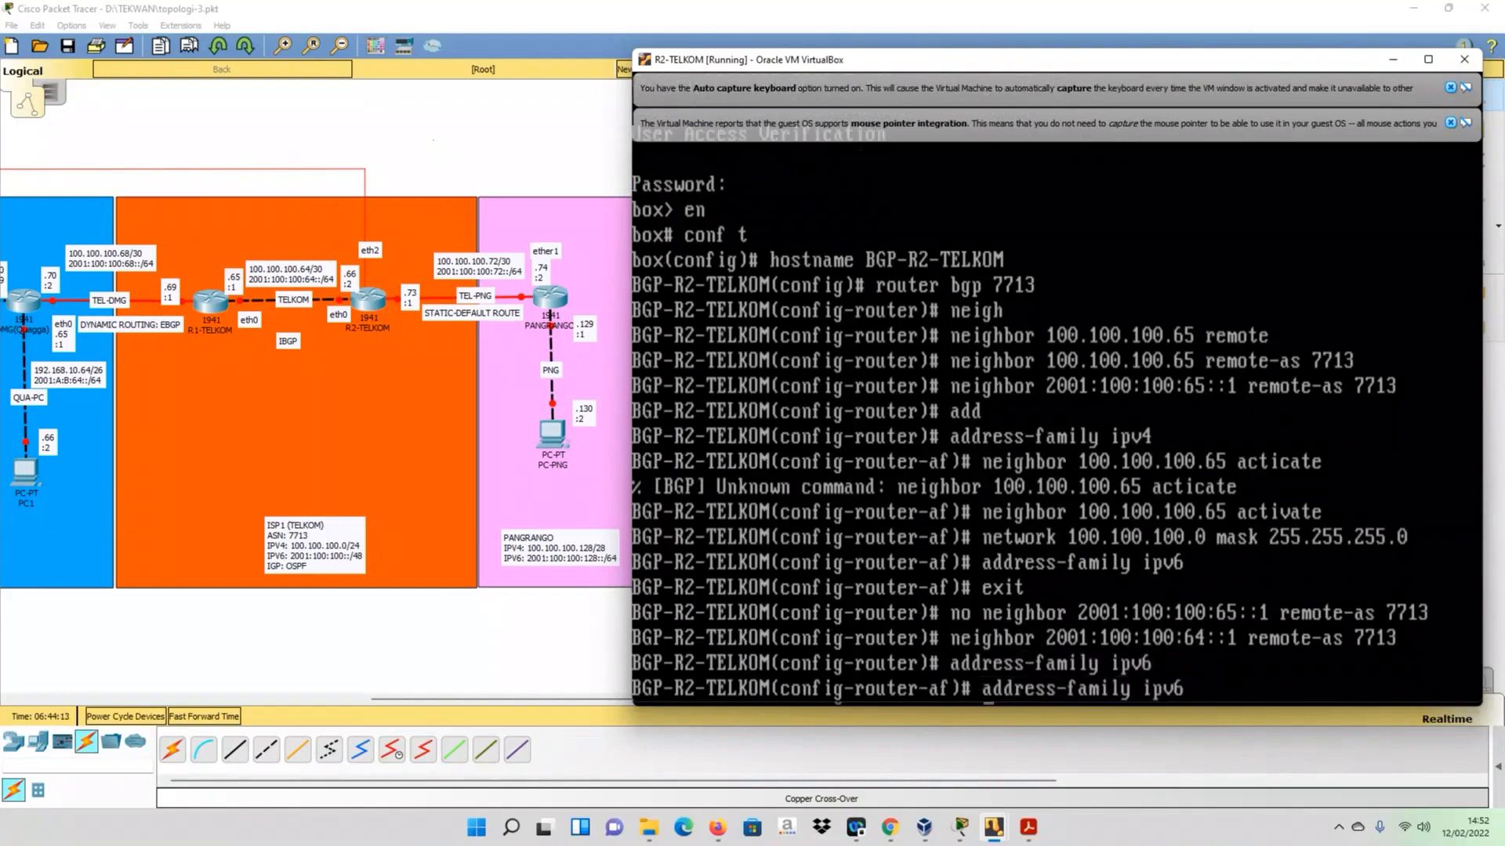
key("Down")
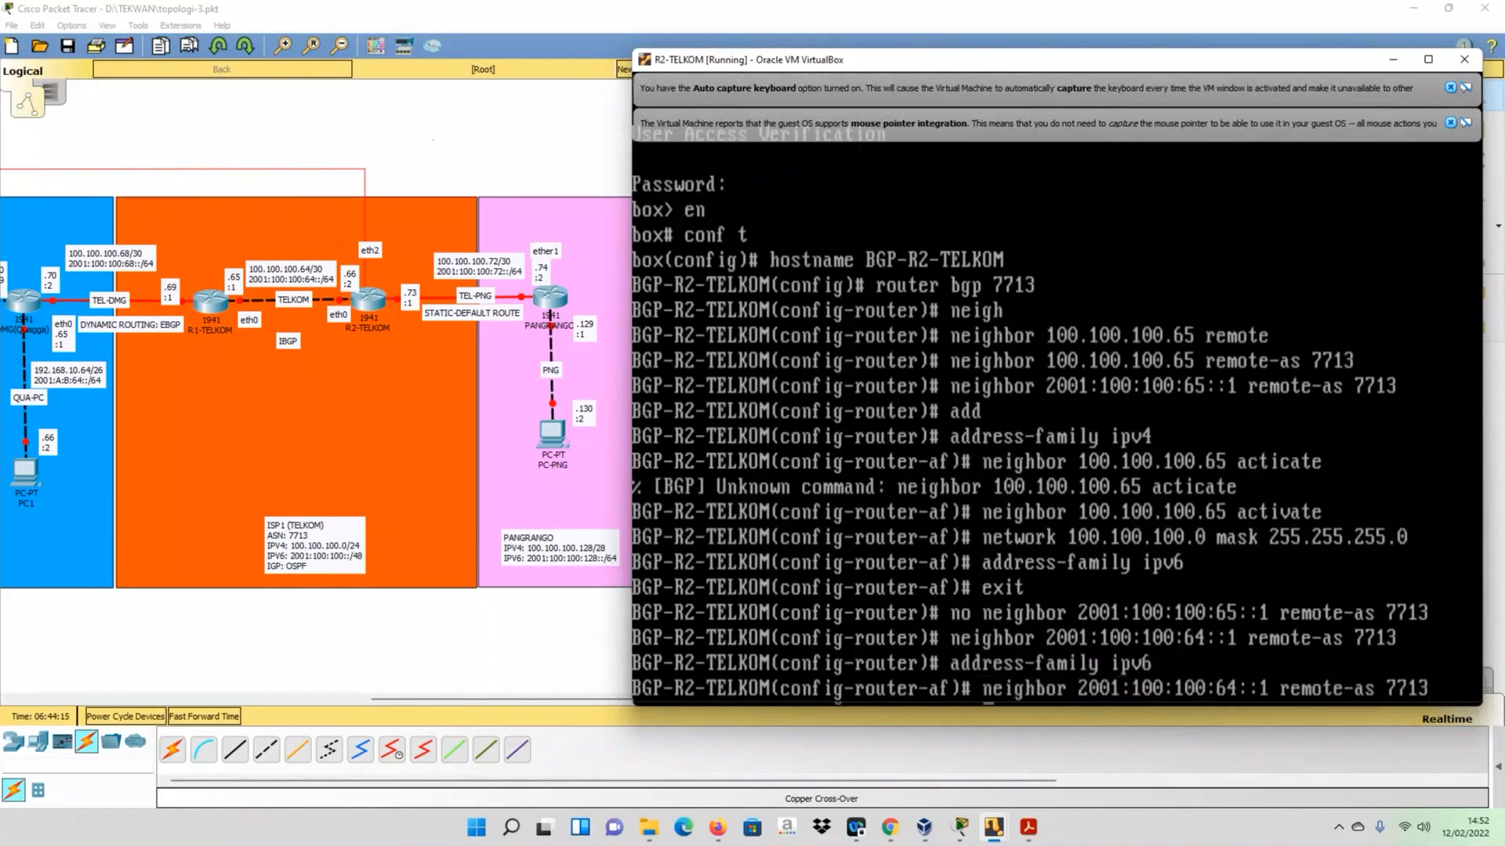
key("BackSpace")
key("BackSpace")
key("BackSpace")
key("BackSpace")
key("BackSpace")
key("BackSpace")
key("BackSpace")
key("BackSpace")
key("BackSpace")
key("BackSpace")
key("BackSpace")
key("BackSpace")
key("BackSpace")
key("BackSpace")
type("activate")
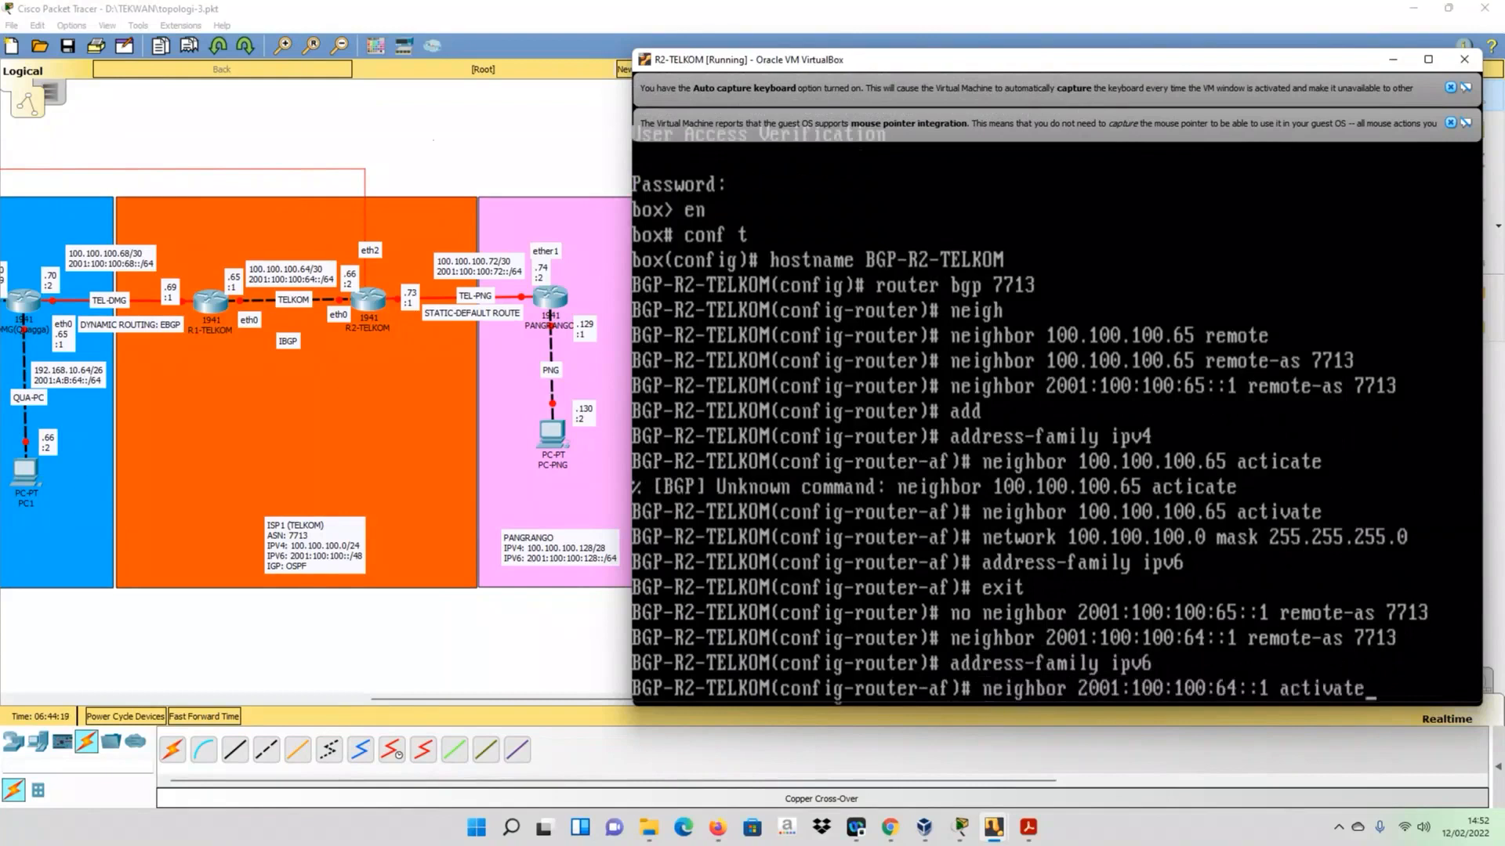
key("Return")
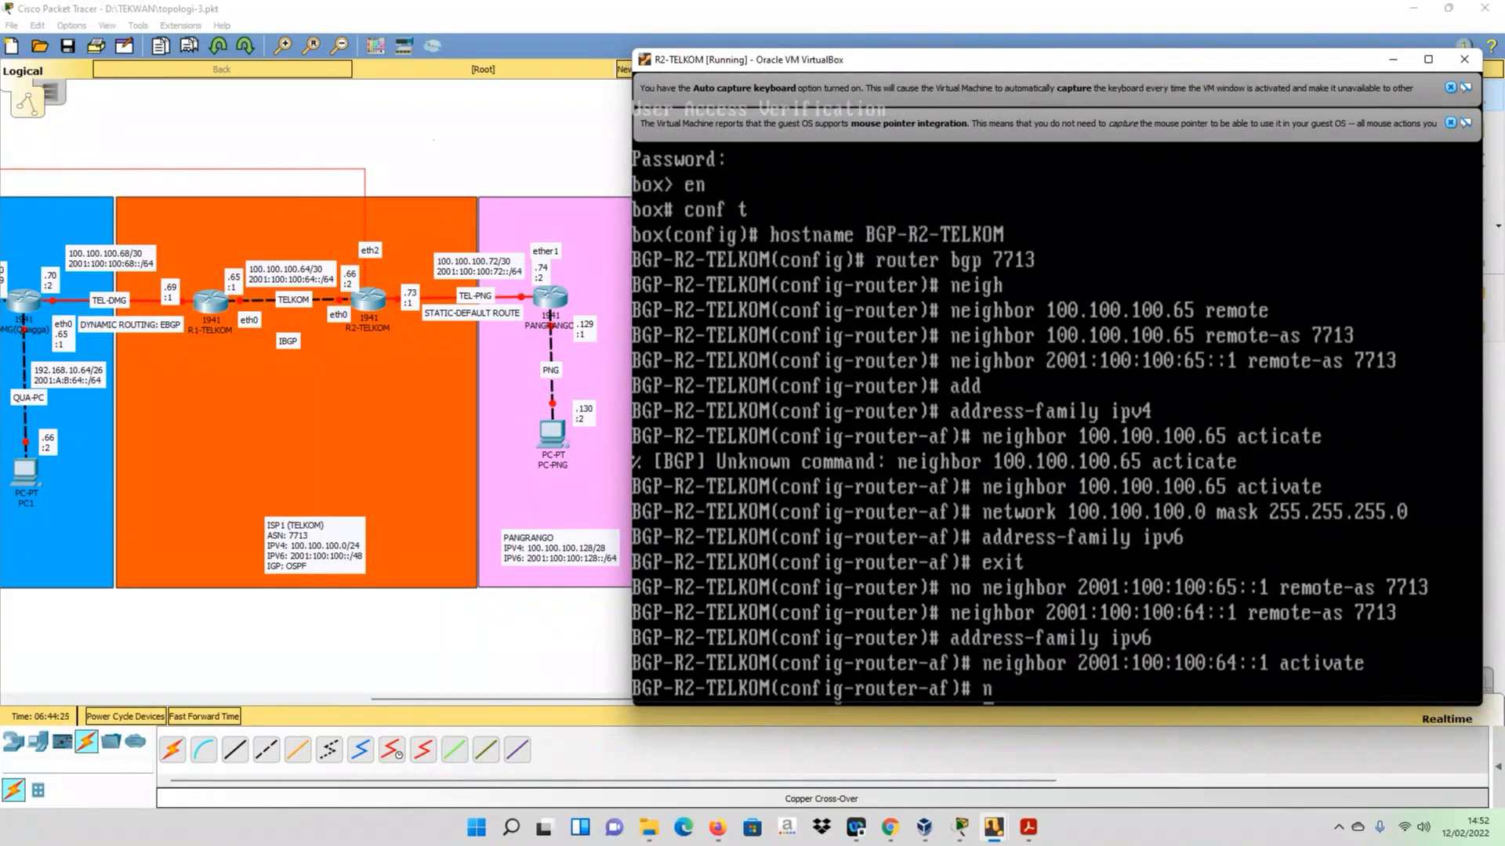
- Advertise network 2001:100:100::/48 in R2-TELKOM's IPv6 address family
type("netwo")
key("Tab")
type("2001")
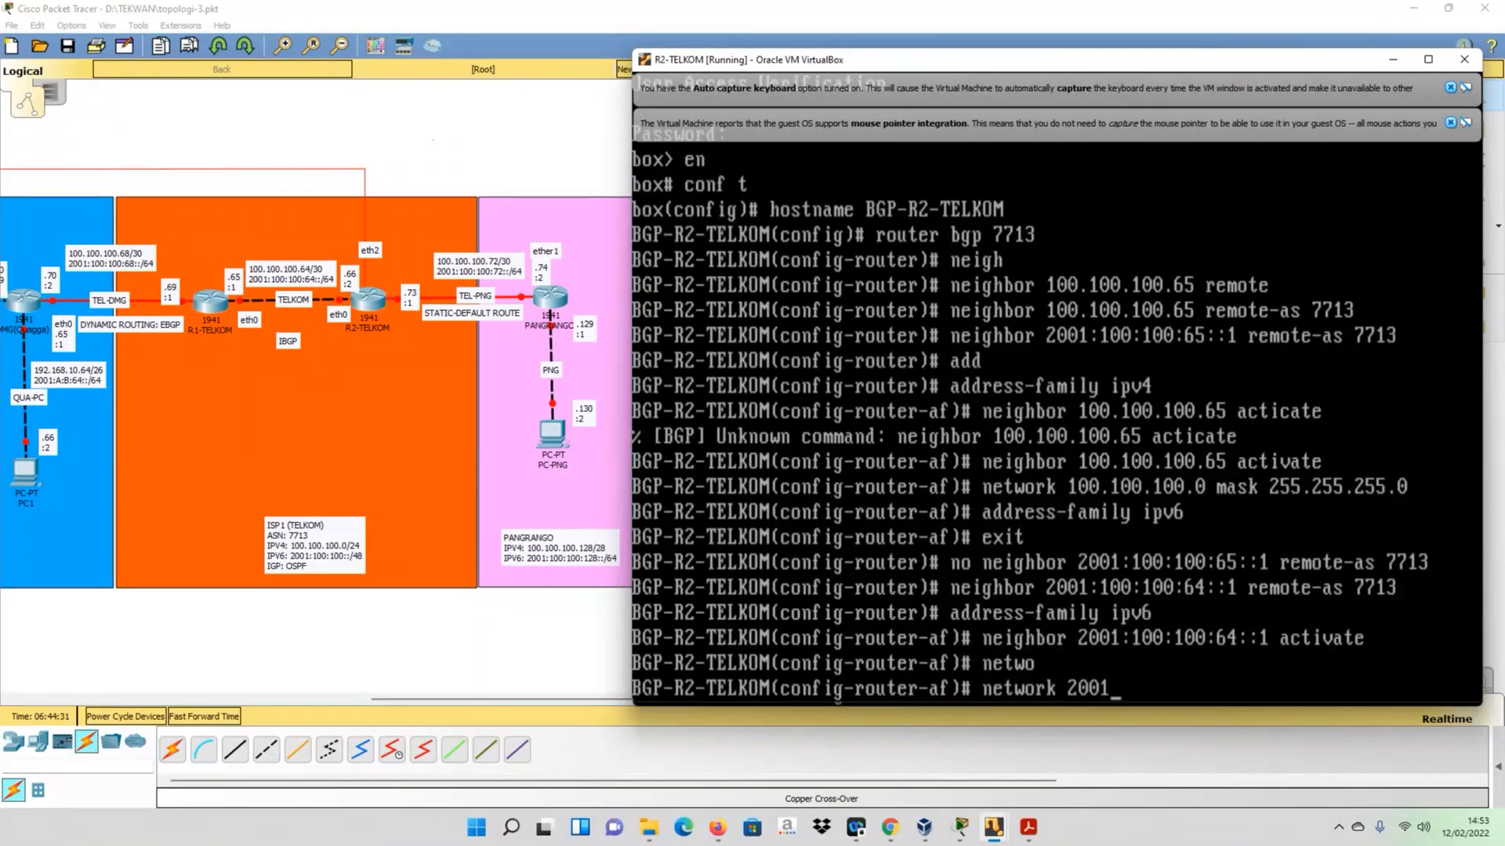
type(":100:100::/48")
key("Return")
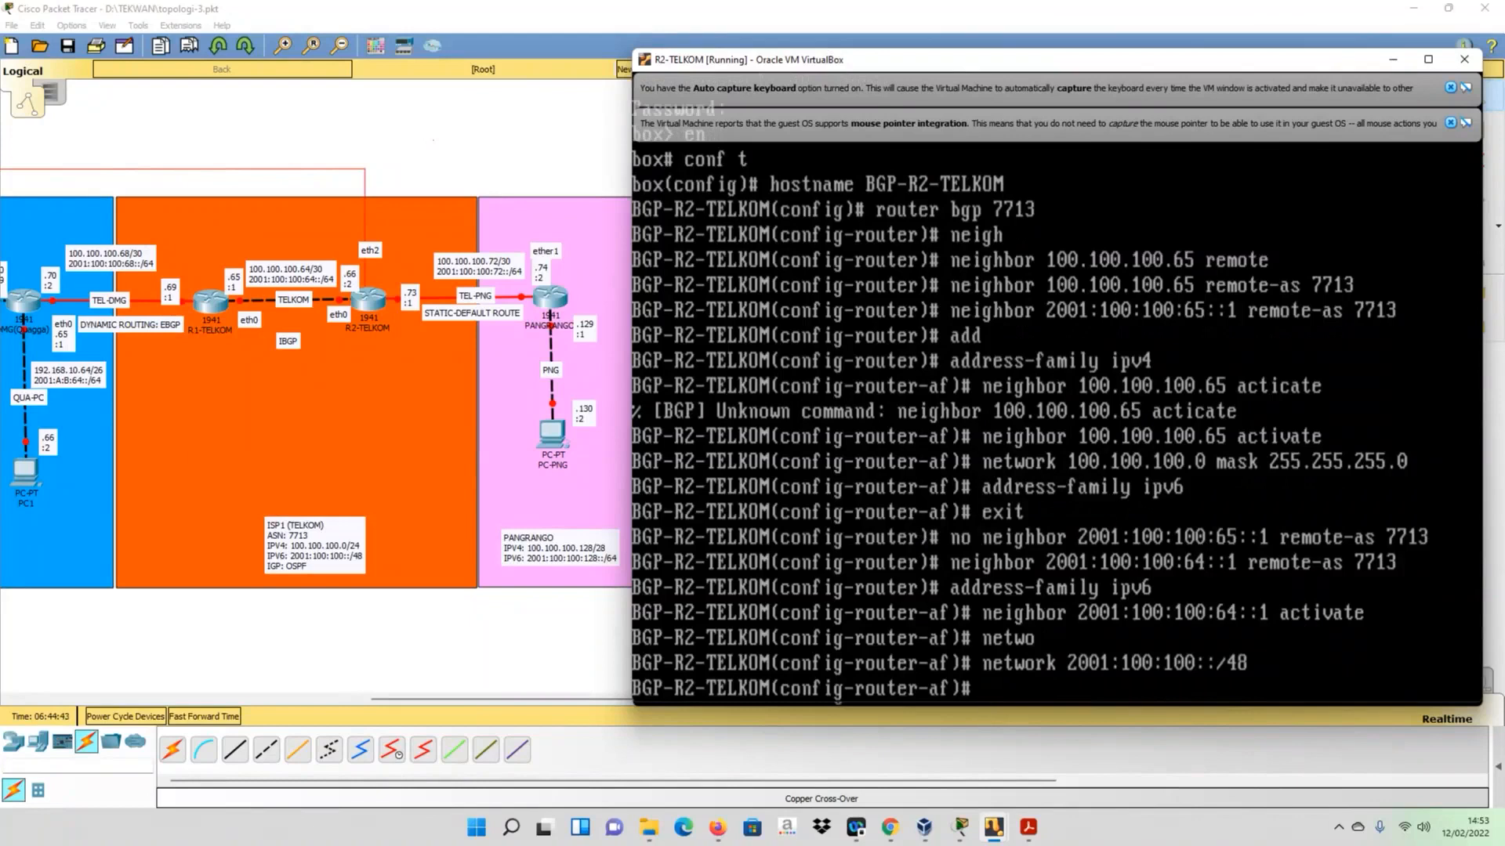
- Display R2-TELKOM's running BGP configuration from within the address family to check the neighbors and networks
type("do shu")
key("BackSpace")
type("run")
key("Return")
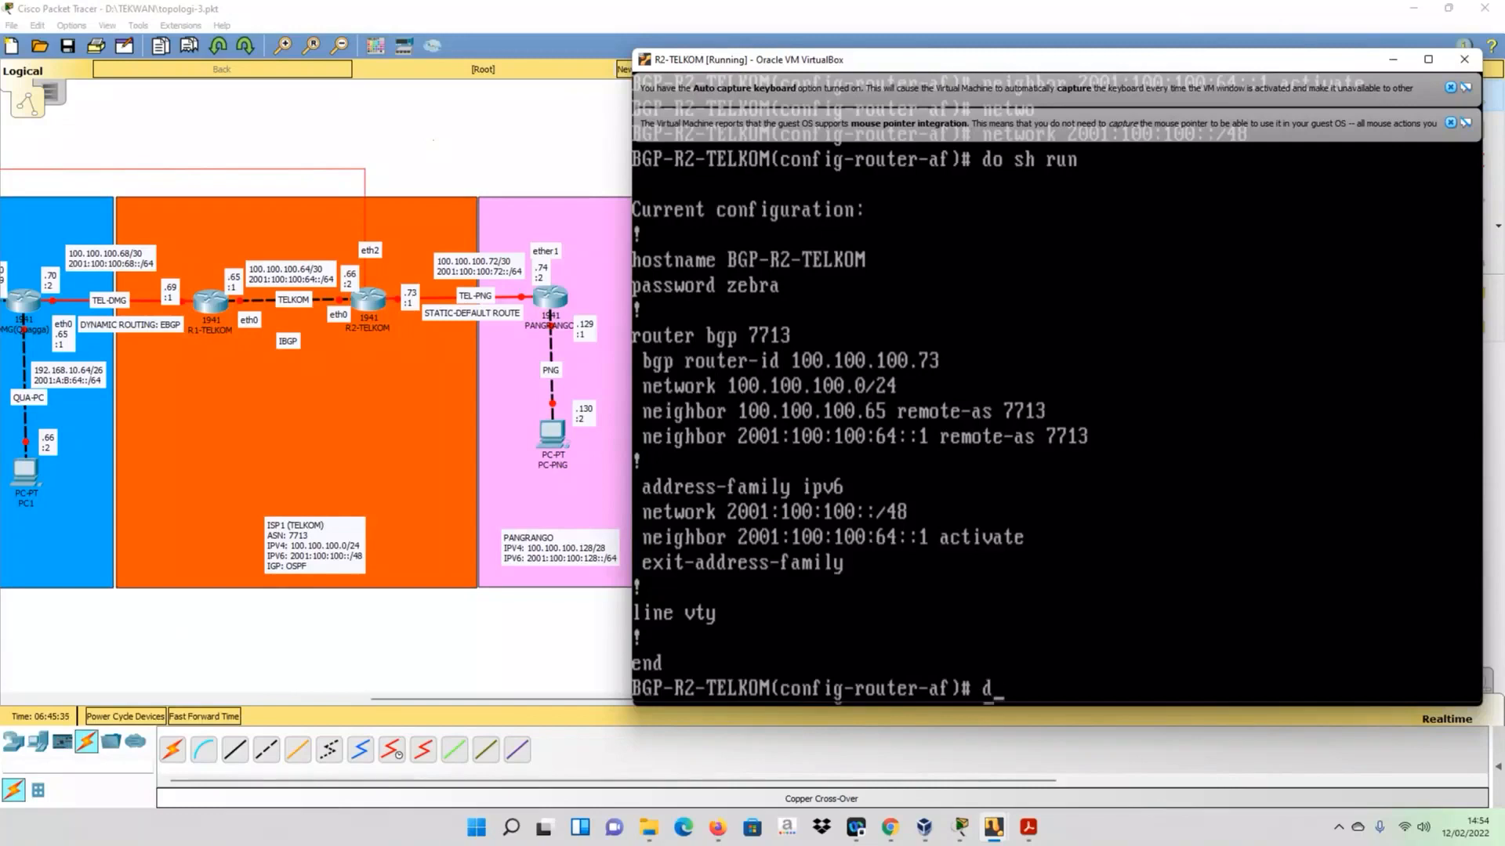
- Display the IPv4 BGP table on R2-TELKOM with do sh ip bgp to check the learned routes
type("ss")
key("BackSpace")
type("h ip bgp")
key("Return")
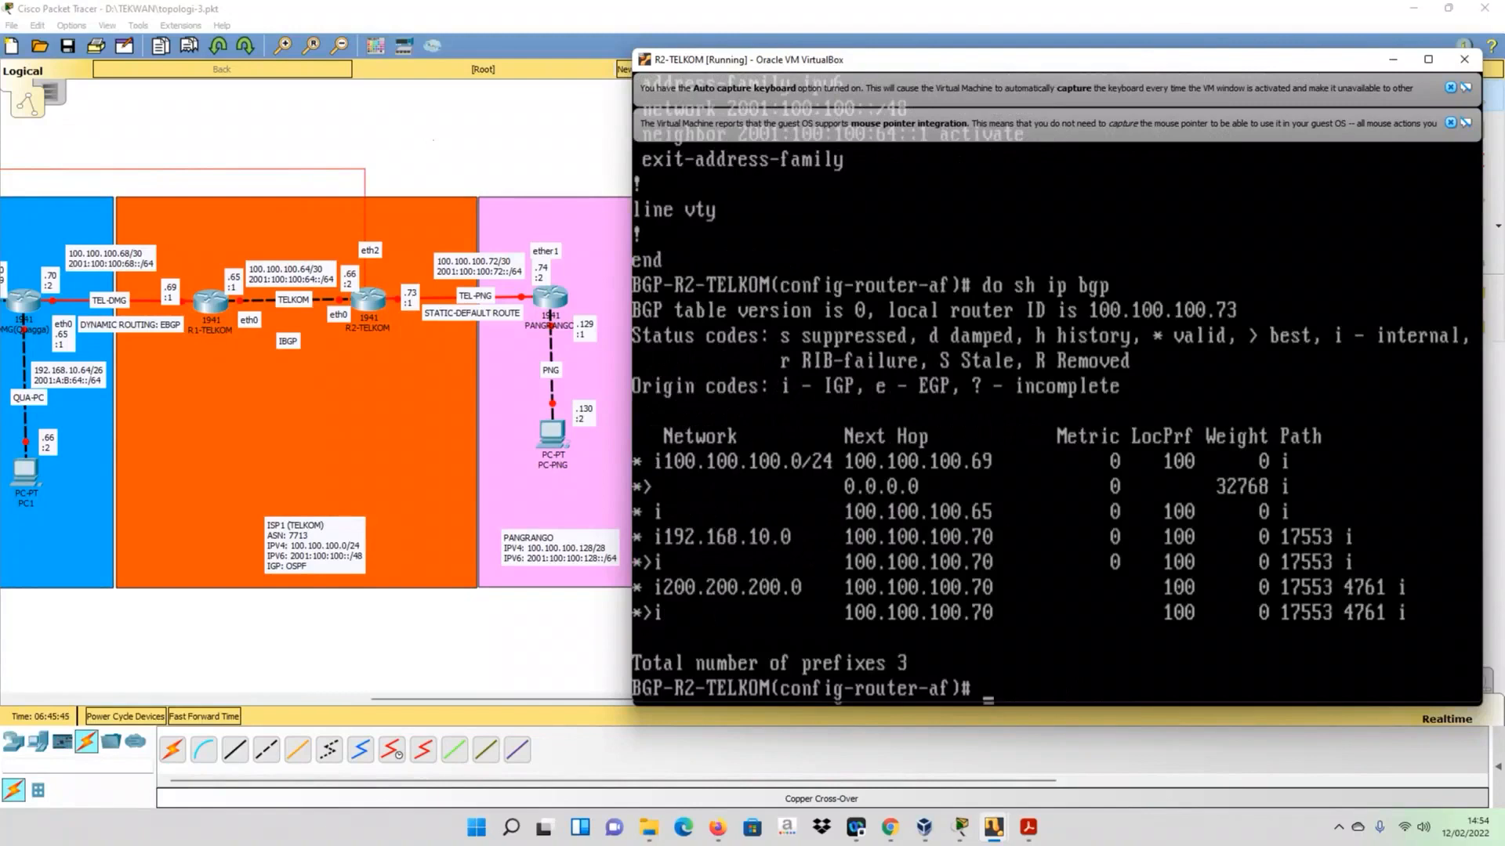
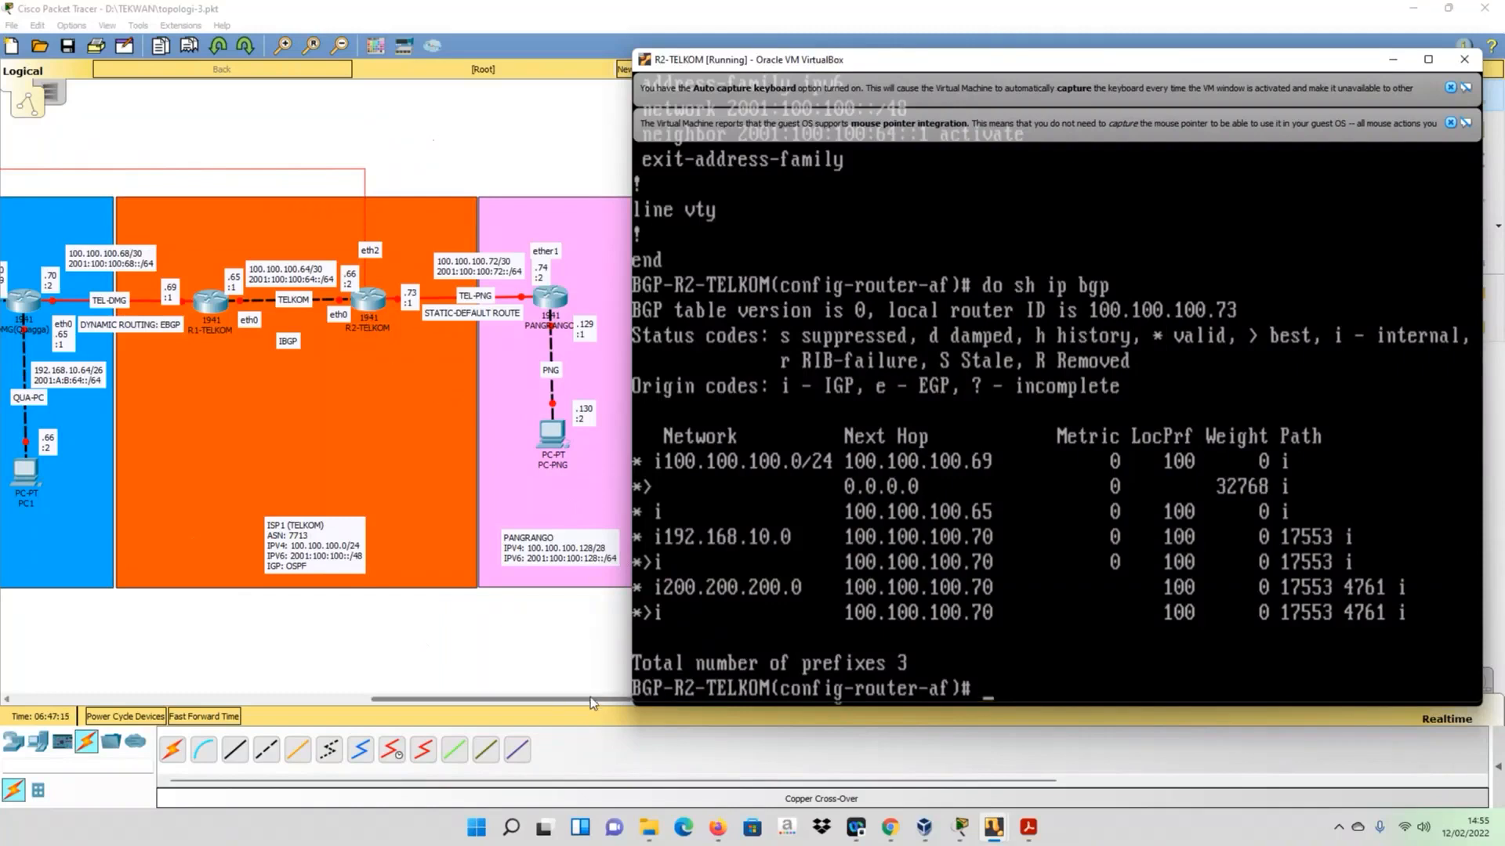
- Bring up the R-STIF virtual machine console and place it below the router row of the full topology diagram
left_click_drag(590, 698, 232, 697)
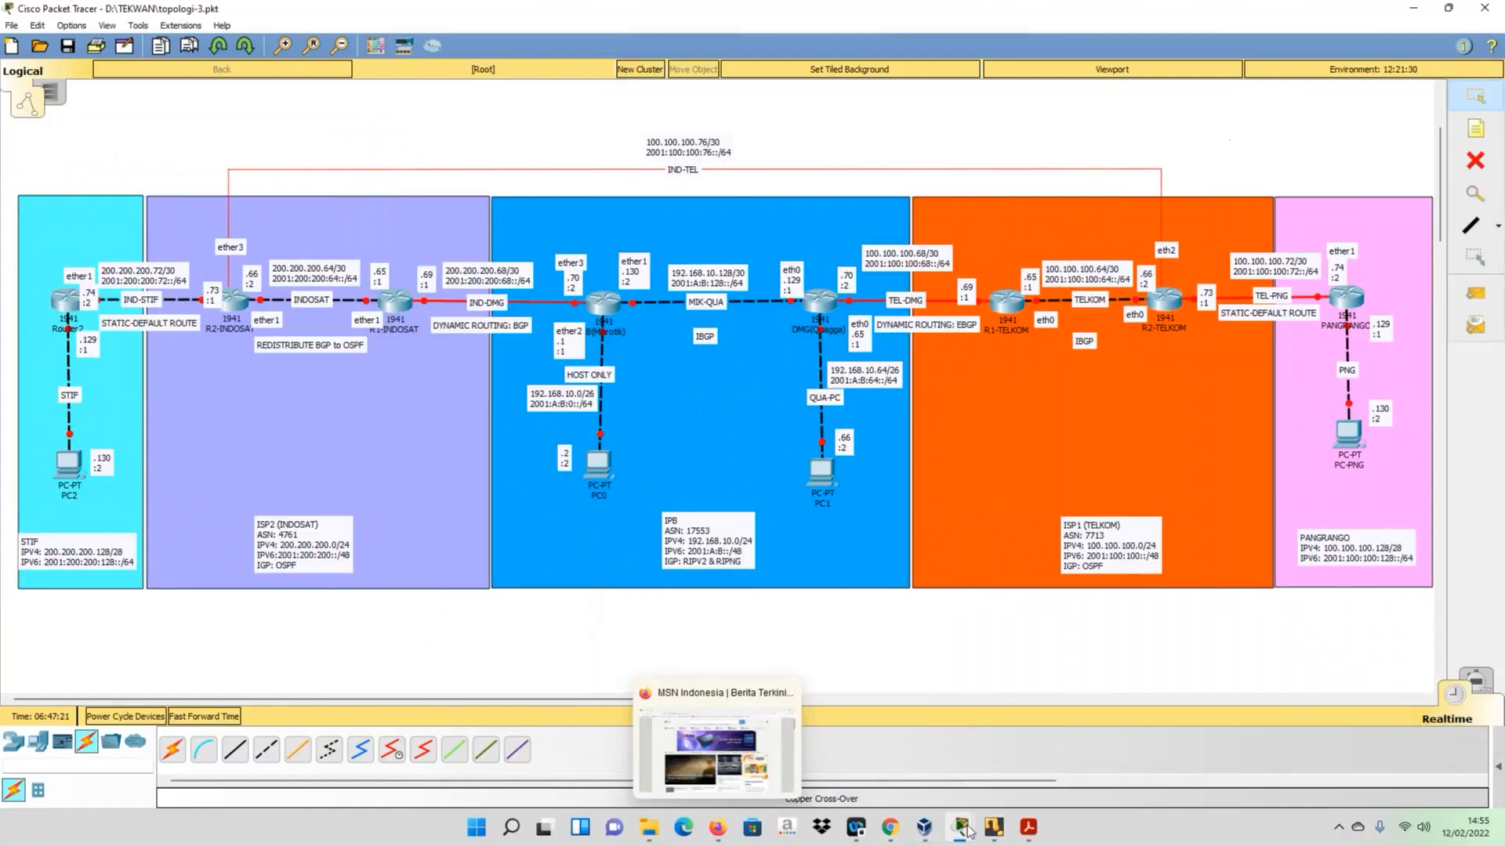
mouse_move(992, 838)
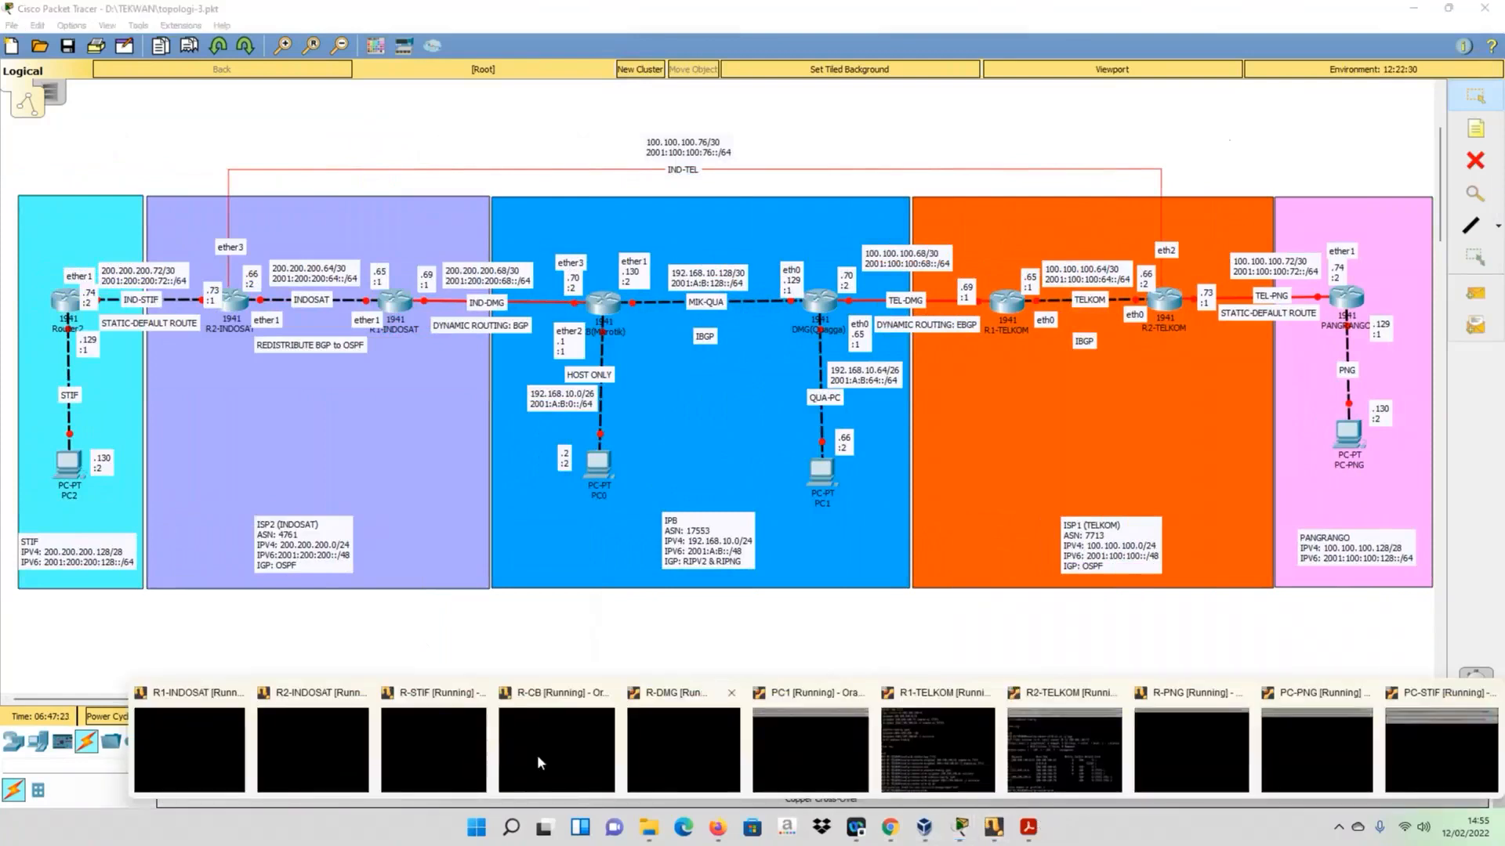
left_click(459, 741)
left_click_drag(967, 47, 848, 486)
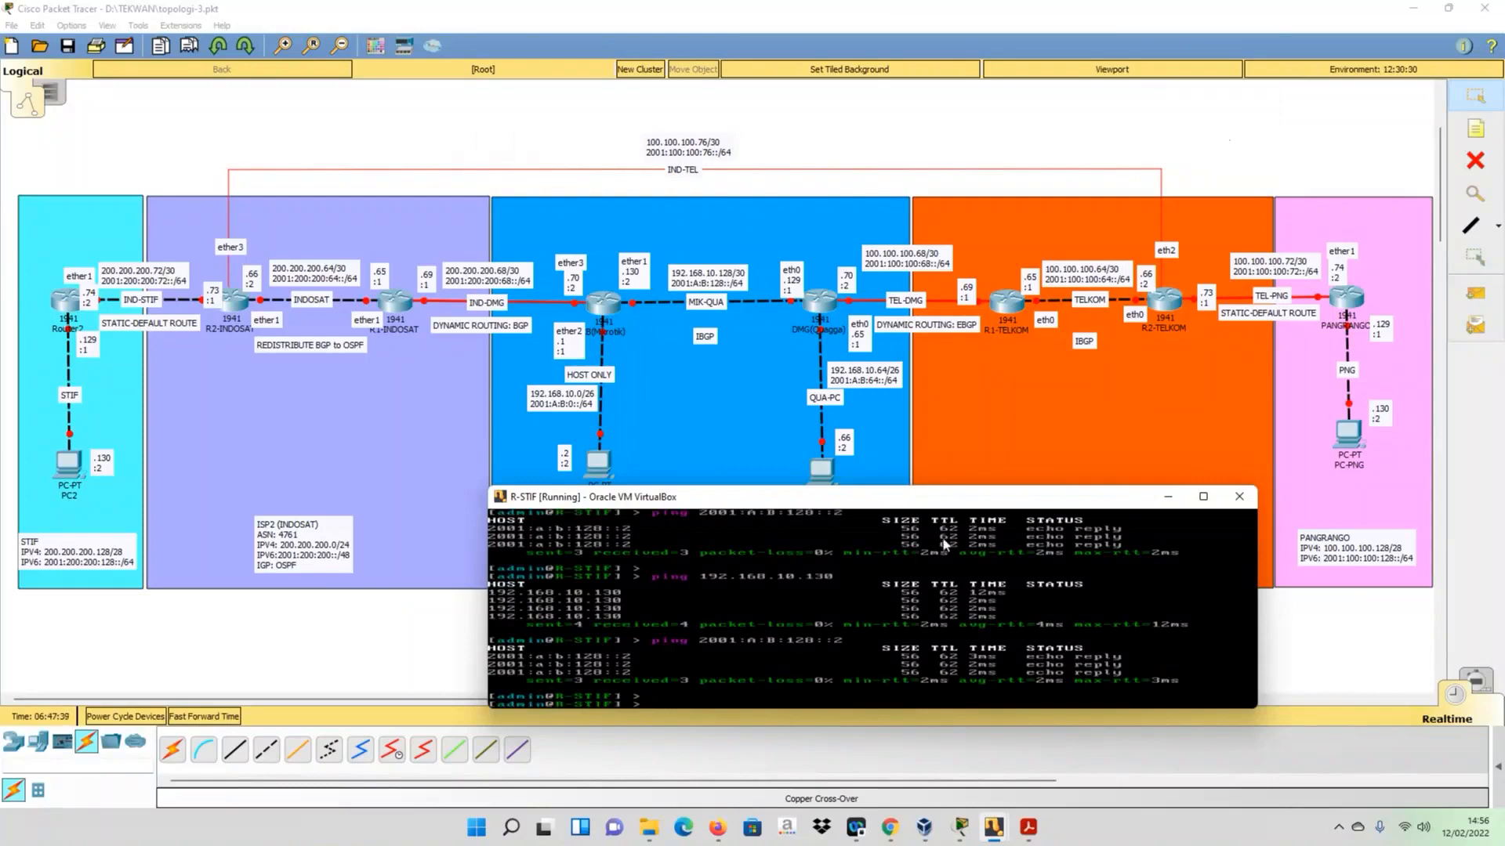
left_click_drag(916, 488, 917, 366)
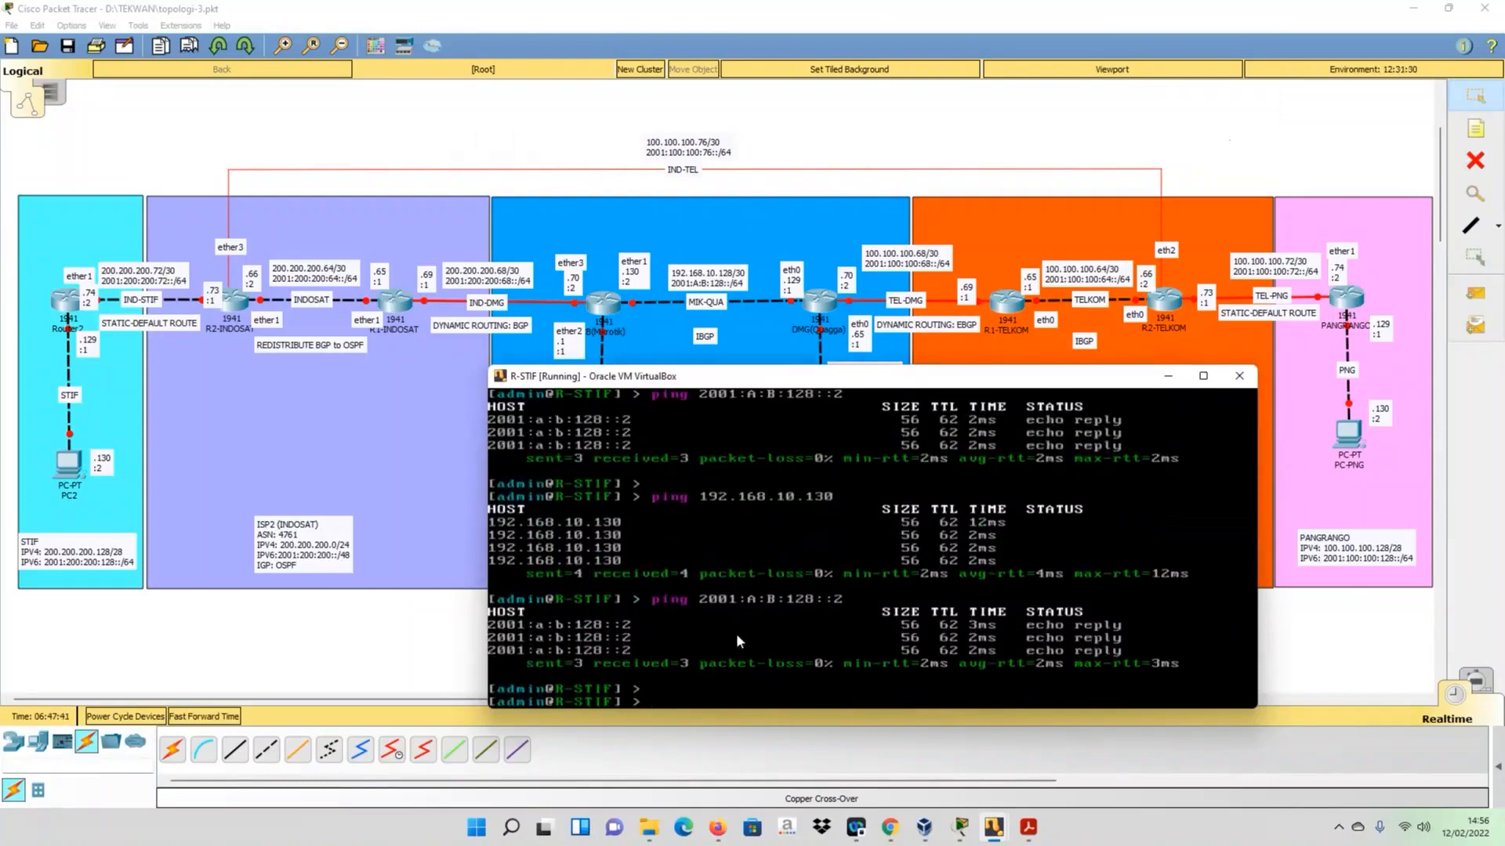
- Ping 200.200.200.70 from R-STIF to test IPv4 reachability of the R-CB router's INDOSAT-facing interface
type("ping")
type("200.200.200.70")
key("Return")
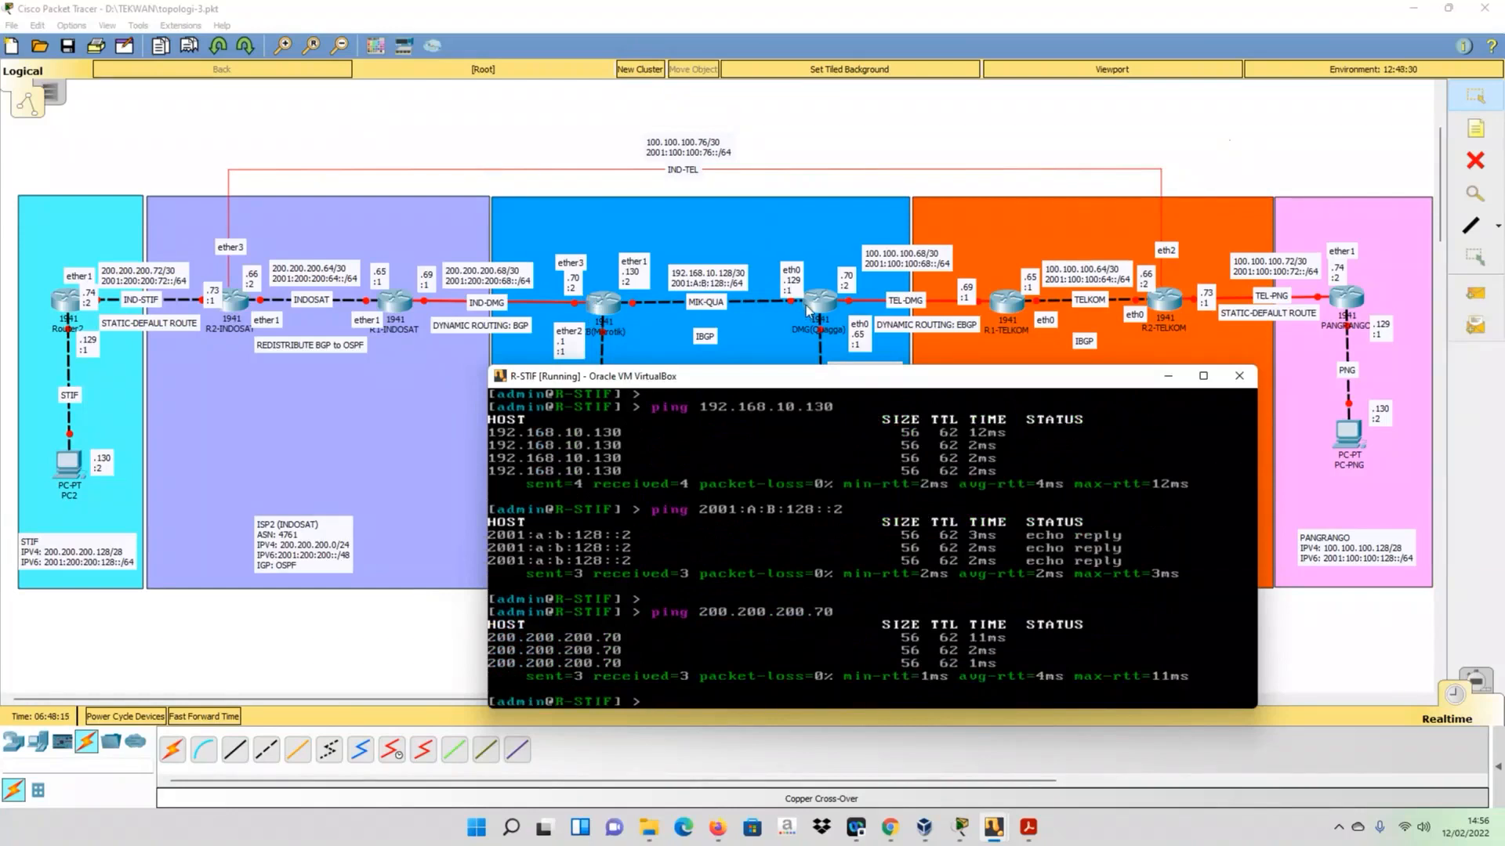
- Ping 192.168.10.129 from R-STIF to test reachability of the R-DMG router's eth0 interface
key("Up")
key("BackSpace")
key("BackSpace")
key("BackSpace")
key("BackSpace")
key("BackSpace")
key("BackSpace")
key("BackSpace")
key("BackSpace")
key("BackSpace")
key("BackSpace")
key("BackSpace")
key("BackSpace")
key("BackSpace")
key("BackSpace")
key("BackSpace")
type("192.168.10.130")
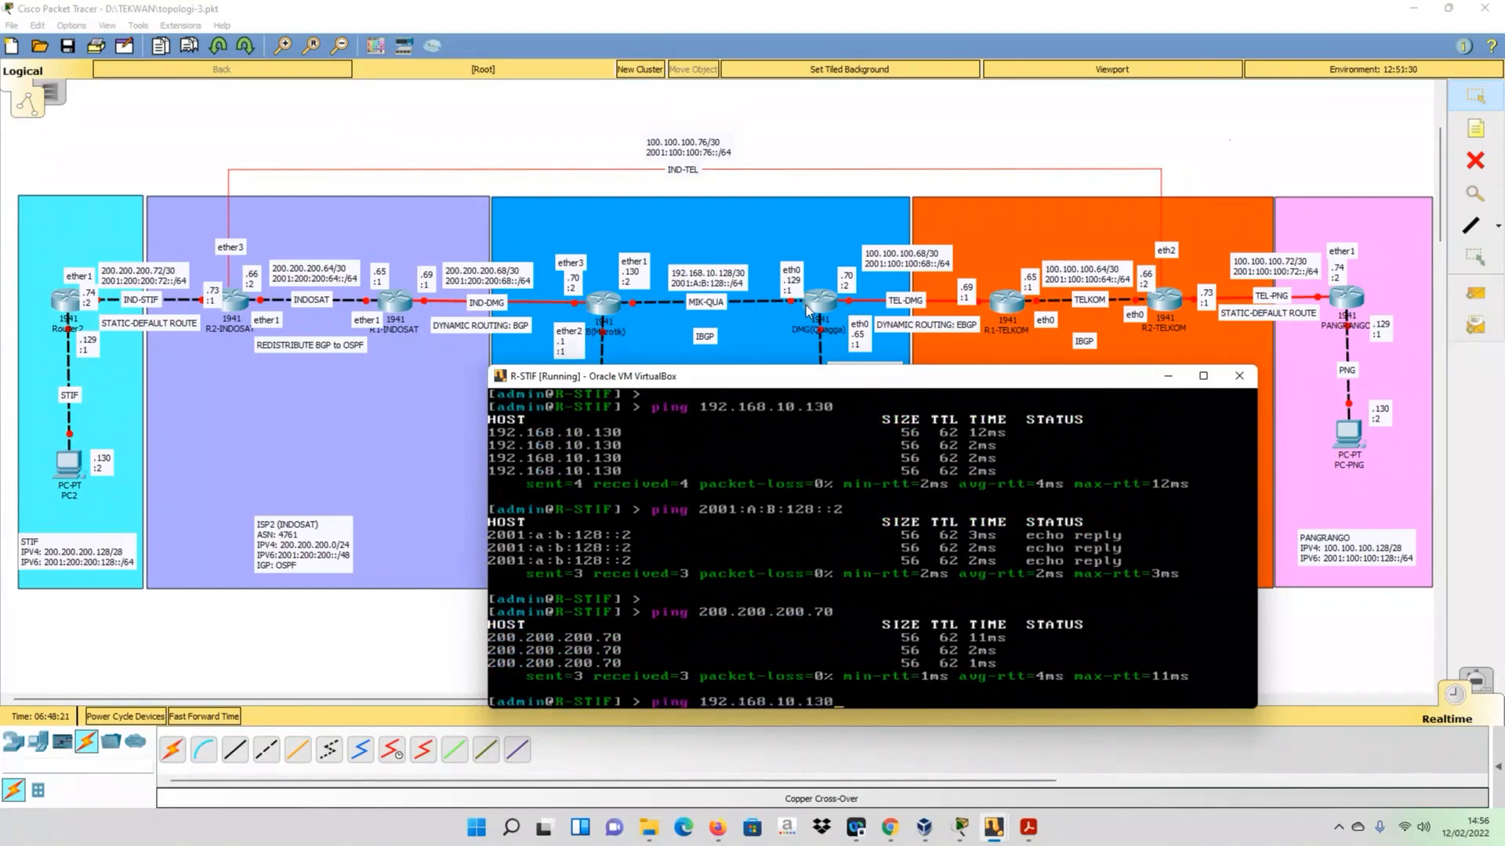
key("BackSpace")
key("BackSpace")
key("BackSpace")
type("129")
key("Return")
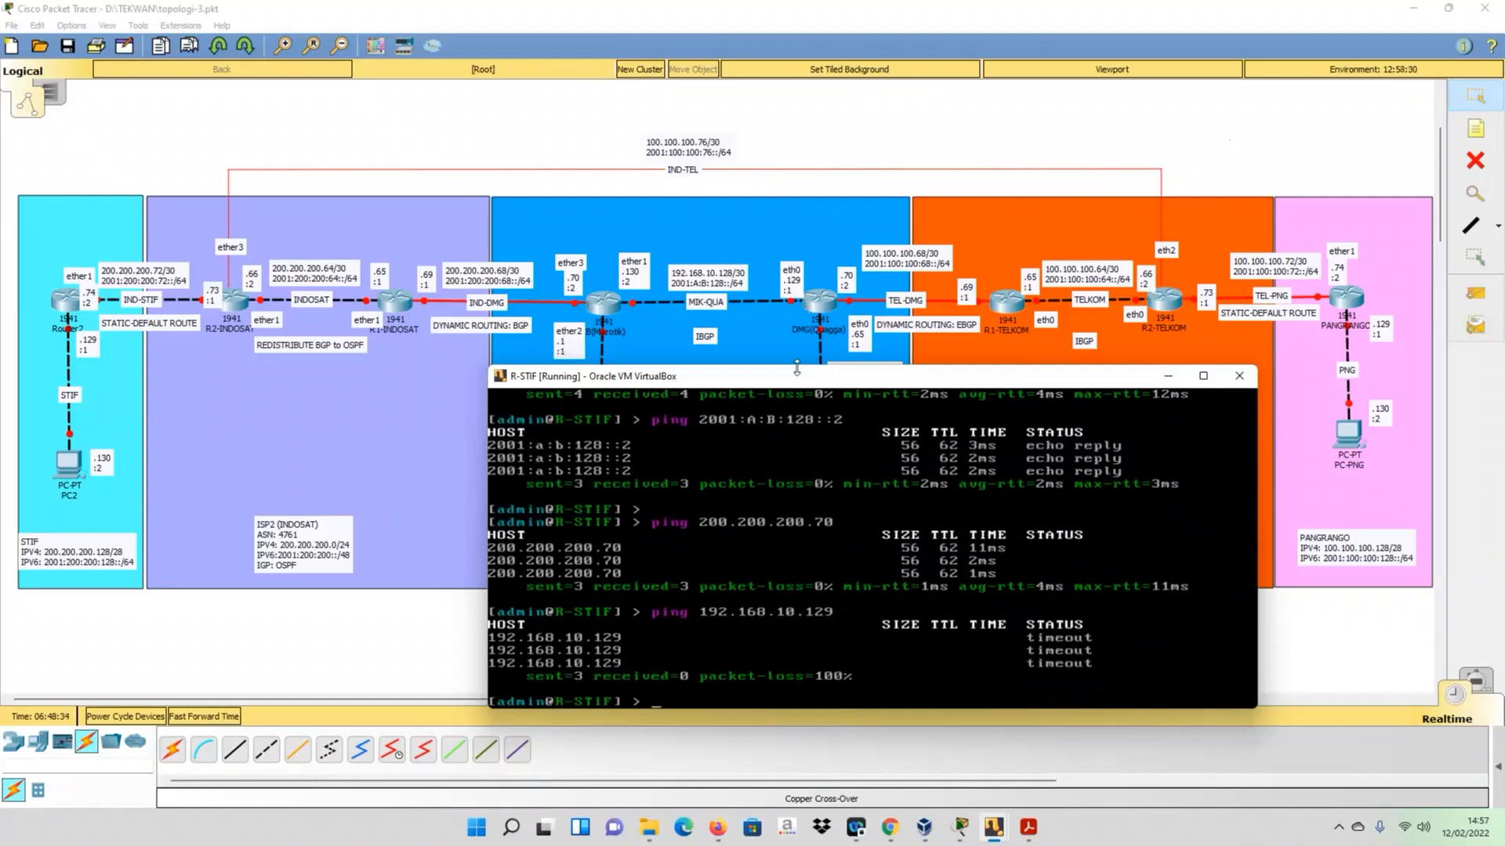
- Ping 192.168.10.130 from R-STIF to compare reachability of the near end of the MIK-QUA link, and stop the ping
key("Up")
key("BackSpace")
key("BackSpace")
type("30")
key("Return")
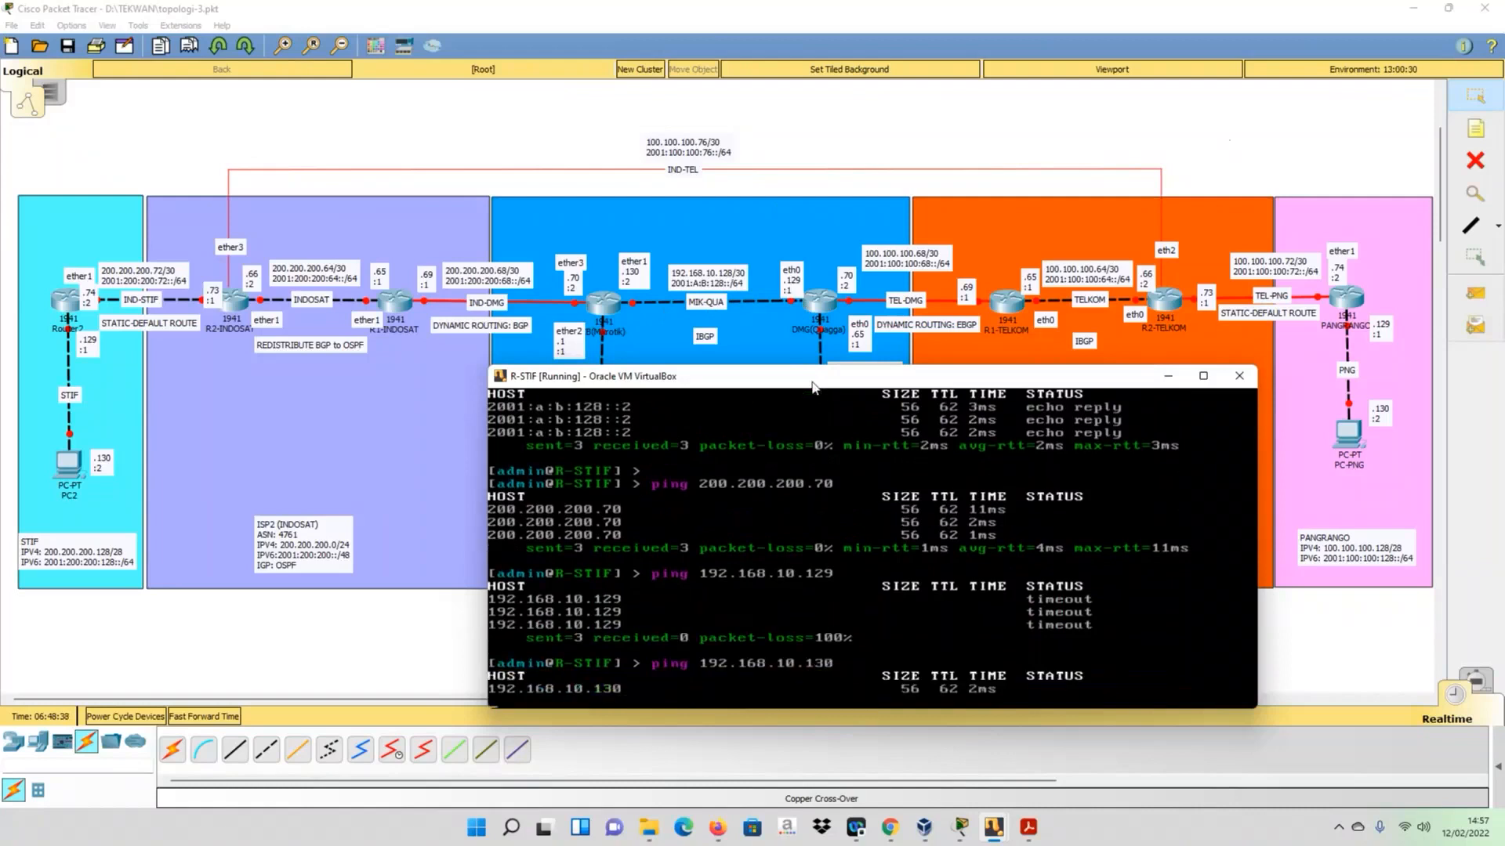
key("ctrl+c")
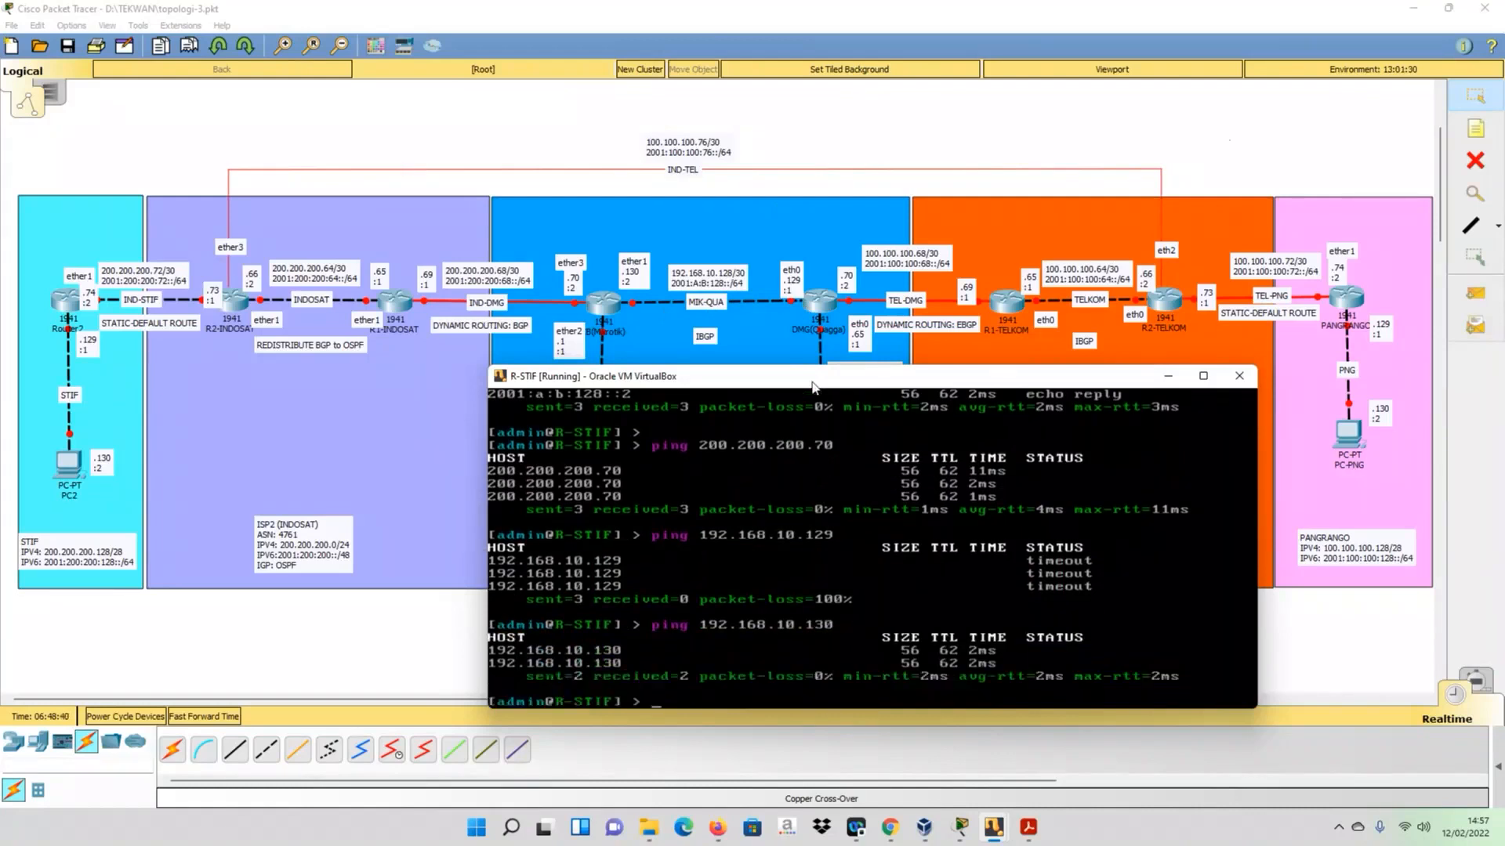
- Switch to the R-DMG console, telnet to 127.0.0.1 port 2601 and log in with the access password
left_click(980, 107)
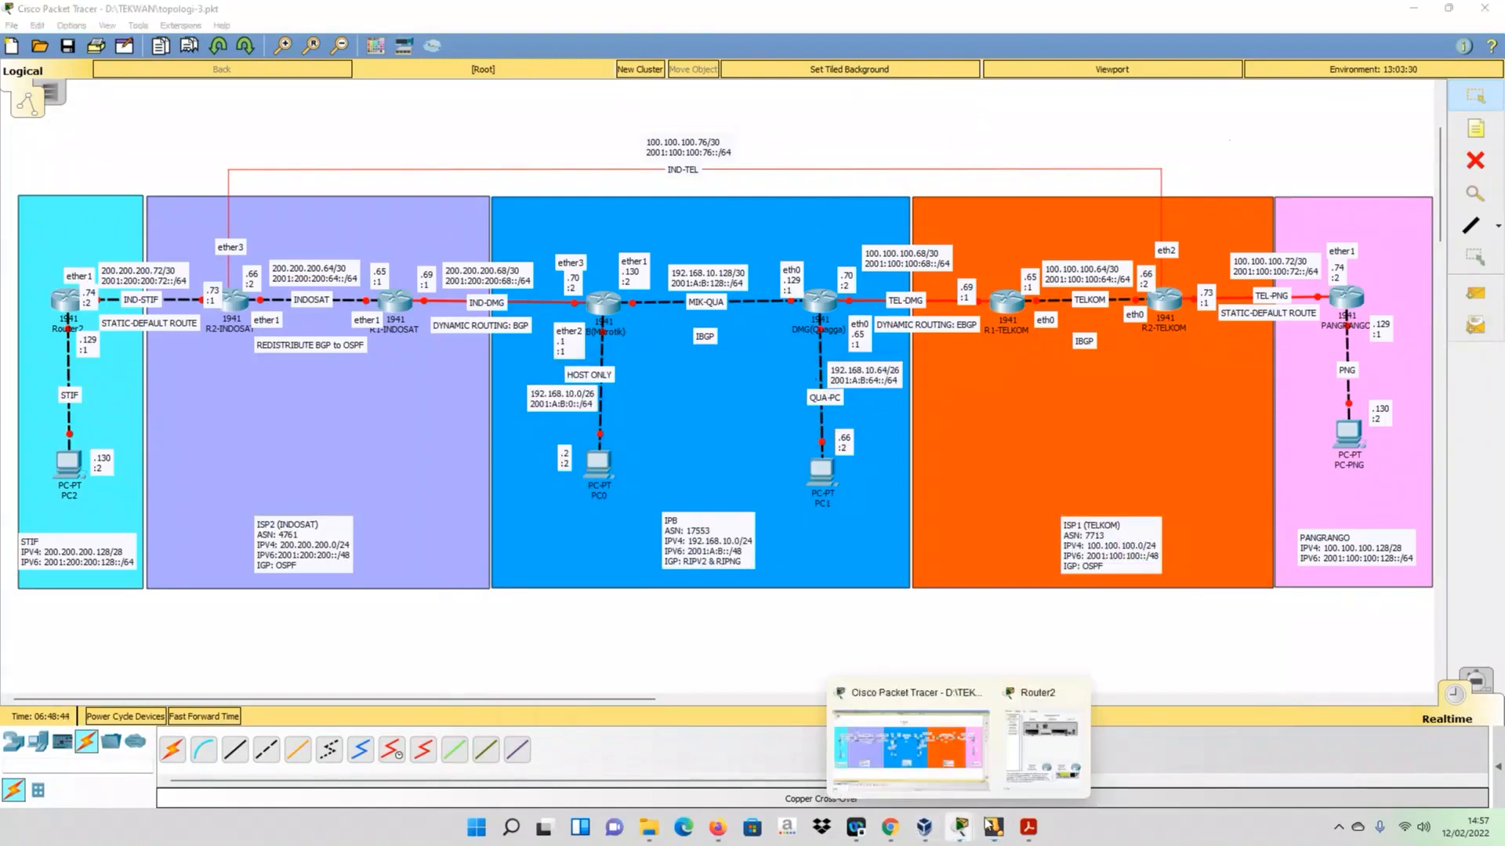
mouse_move(991, 825)
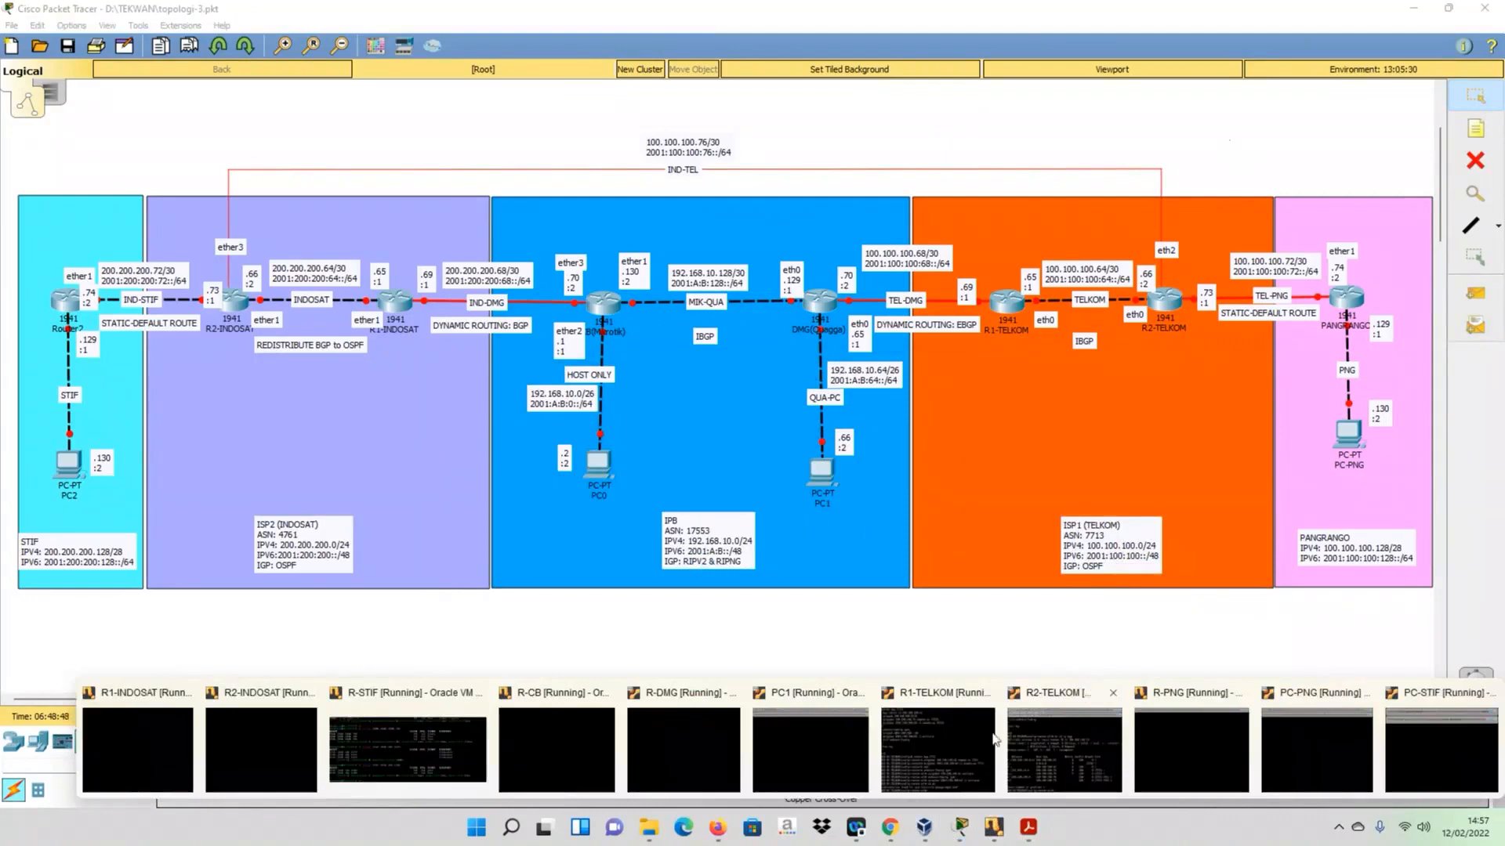
left_click(689, 741)
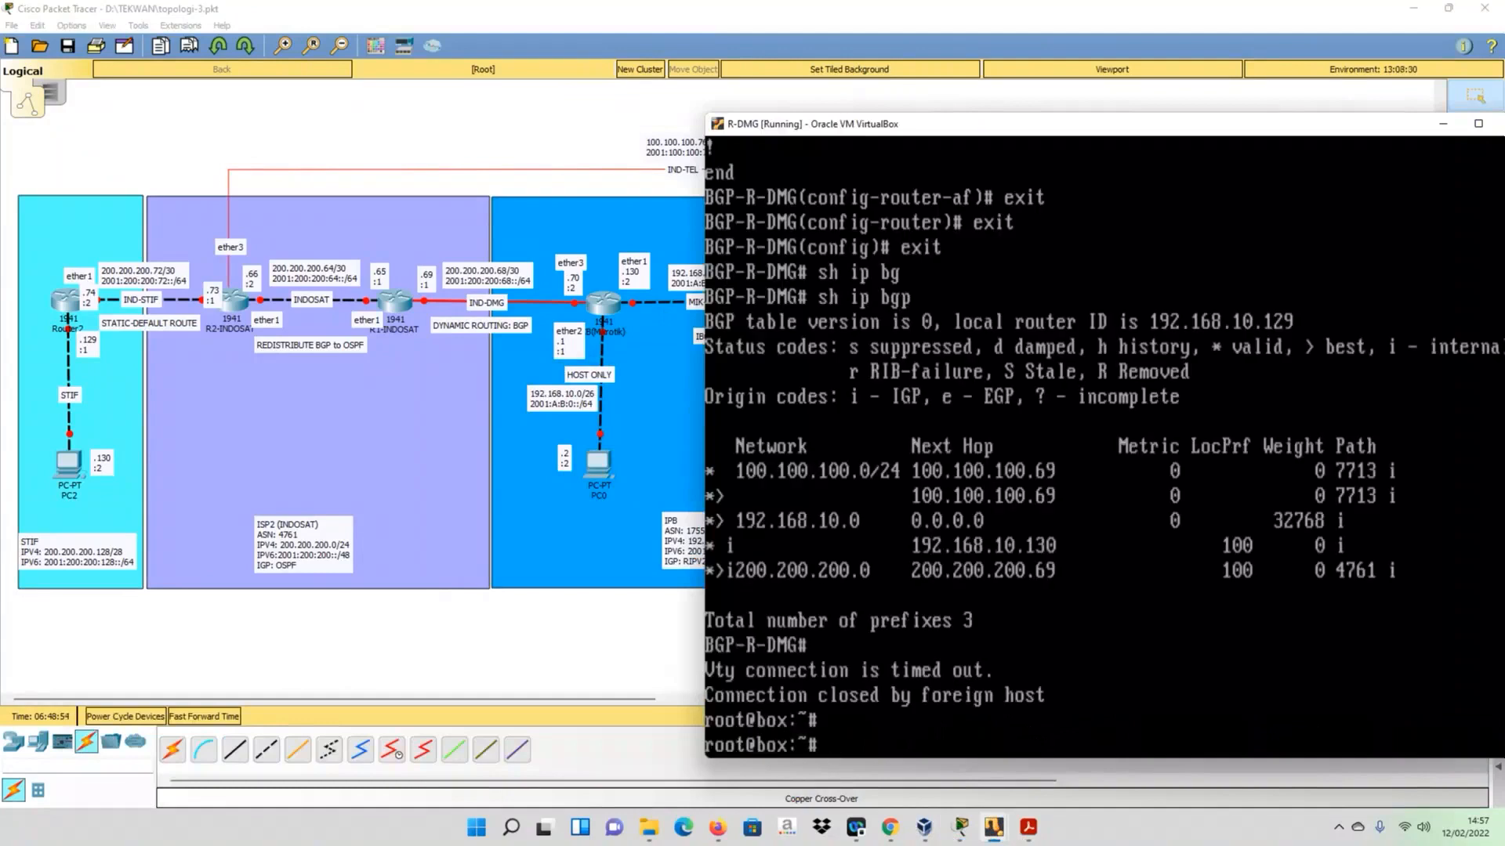
key("Up")
key("BackSpace")
type("127.0.0.1 2601")
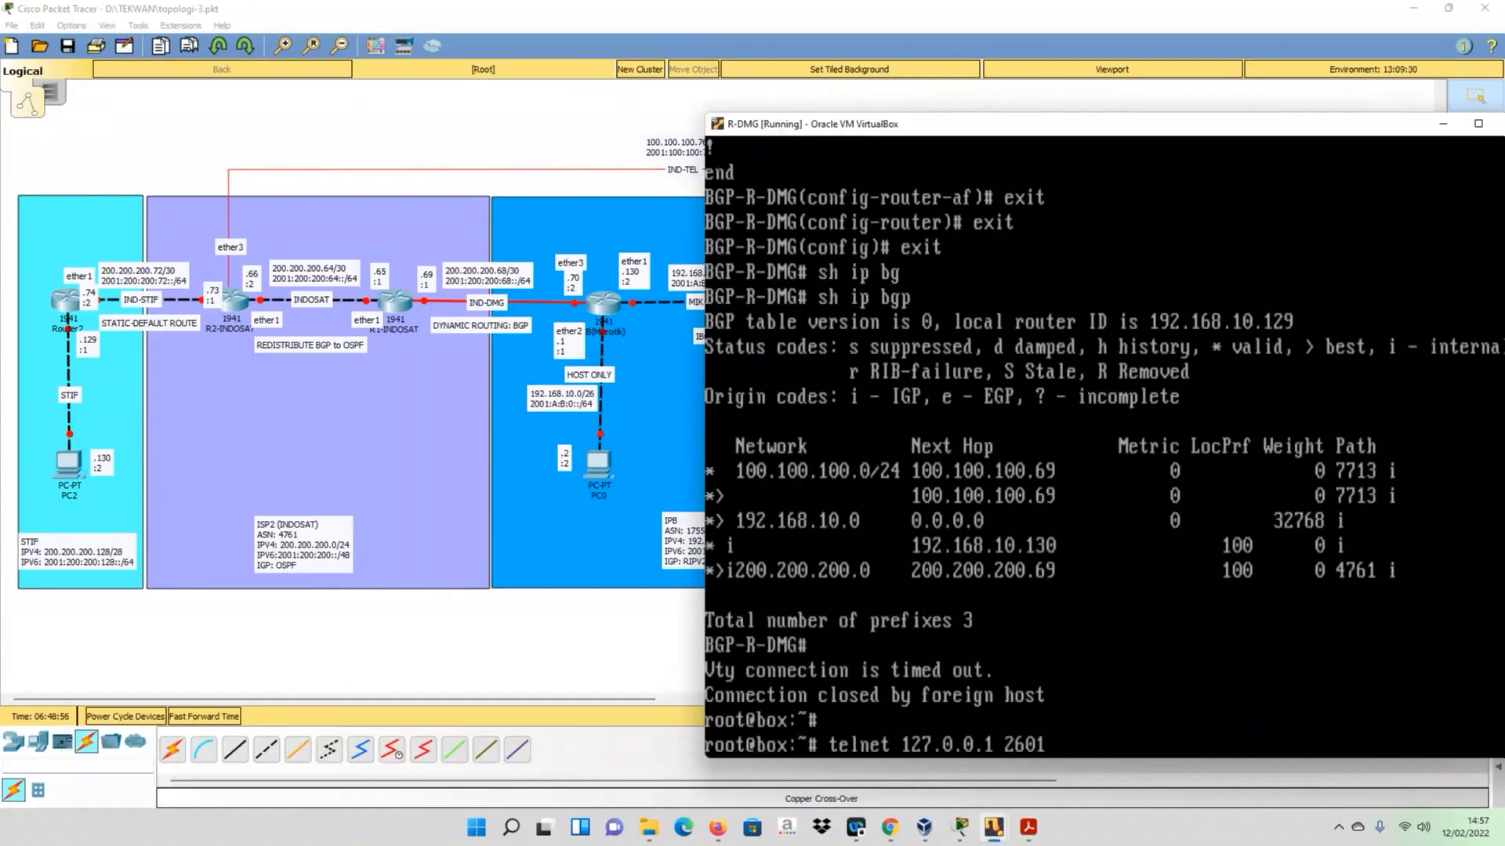
key("Return")
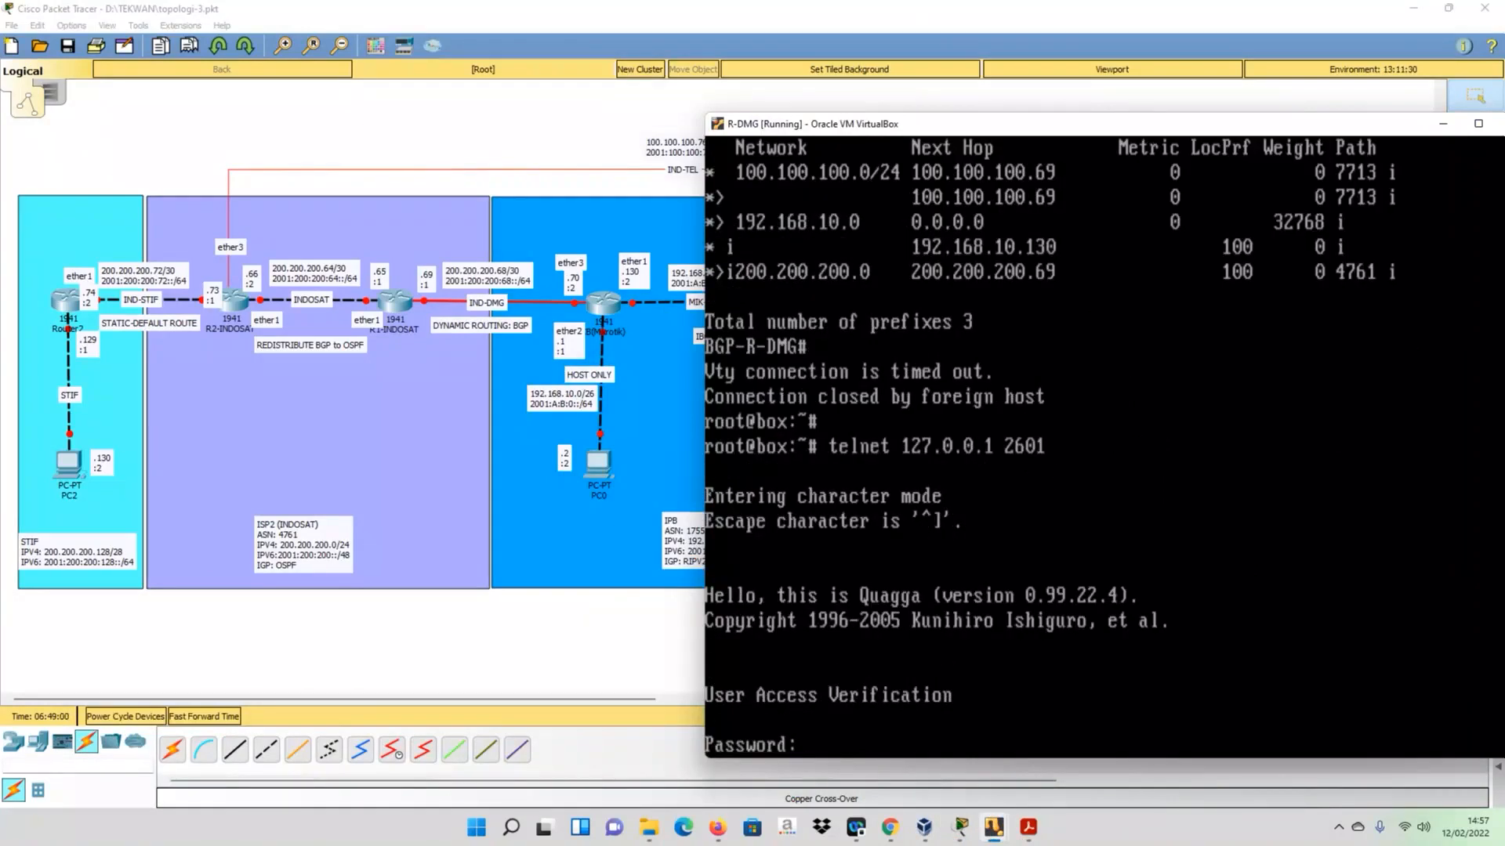
key("Return")
- Enter privileged mode on R-DMG's Zebra daemon and display the whole running configuration to check its static routes
type("en")
key("Return")
type("sh run")
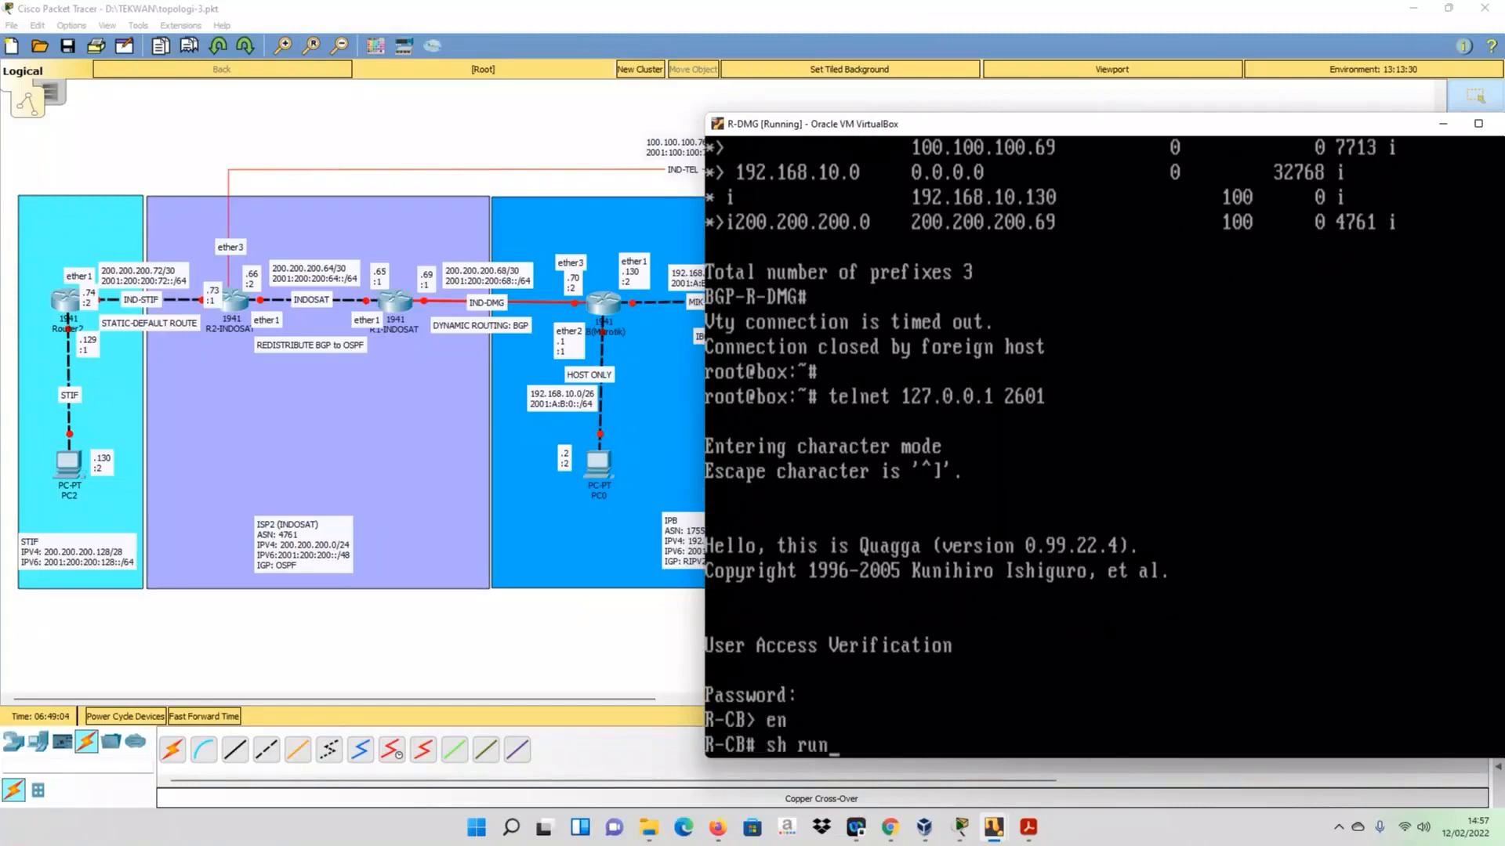
key("Return")
key("space")
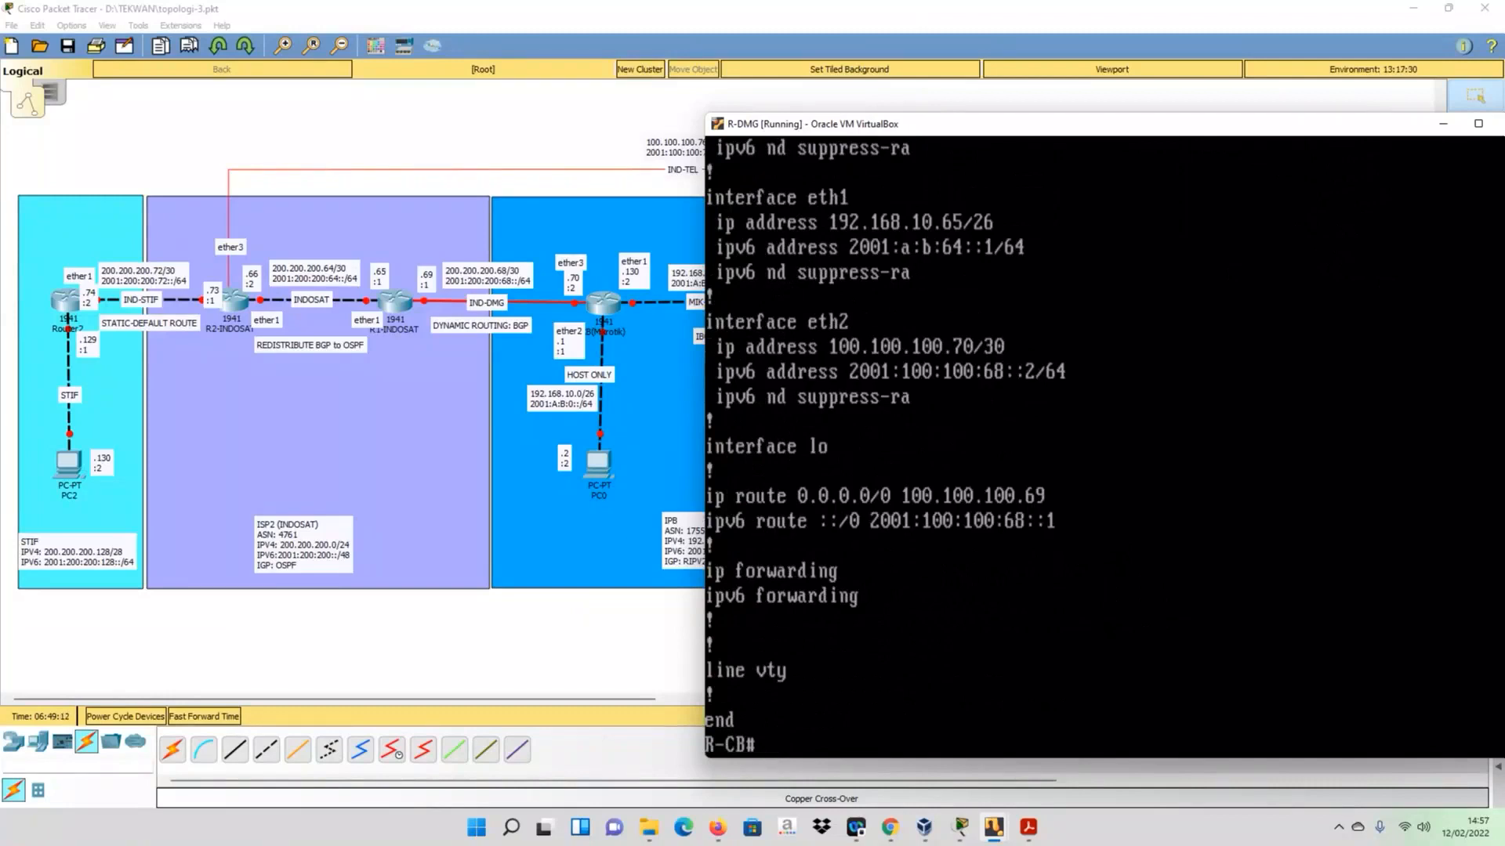
- Enter configuration mode and remove the IPv4 default route 0.0.0.0/0 via 100.100.100.69 from R-DMG
type("conf t")
key("Return")
type("no ")
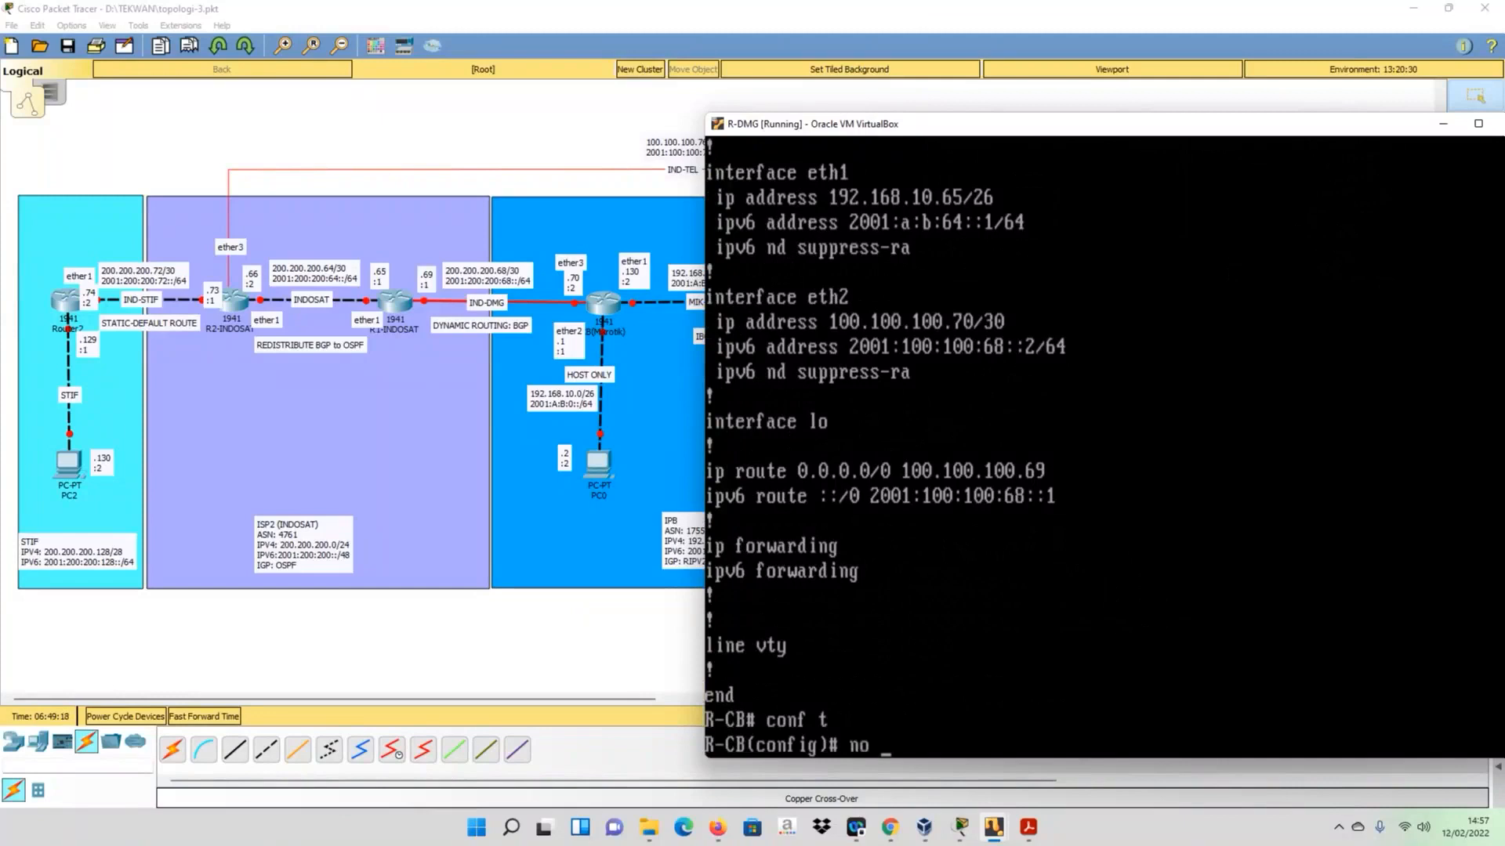
type("ip route 0.0.0")
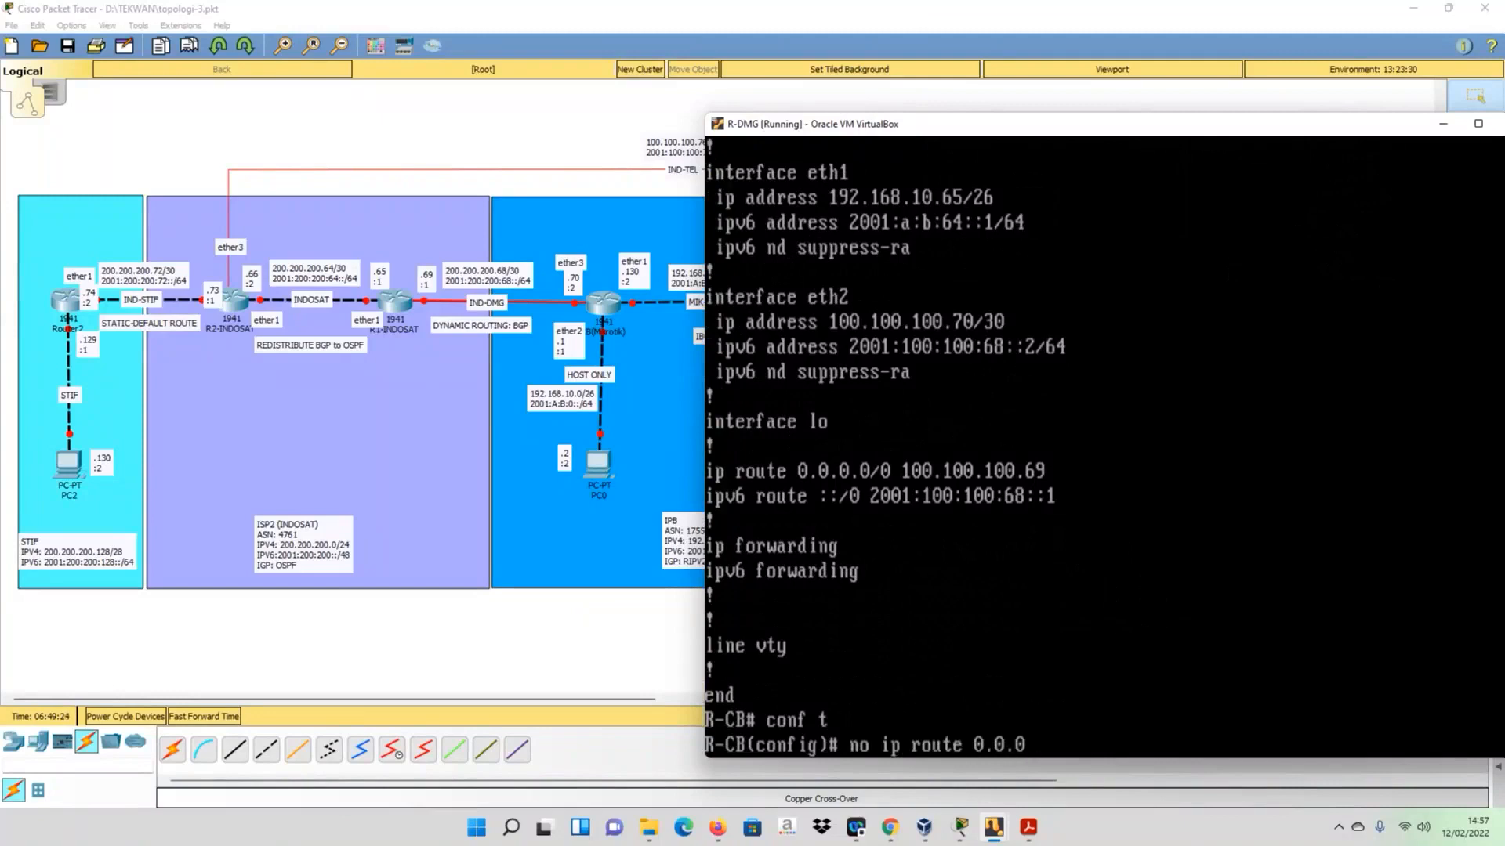
type(".0/0 100.100.100.69")
key("Return")
- Try to remove R-DMG's IPv6 default route with no ip route ::/0 2001:100:100:68::1
type("no ip")
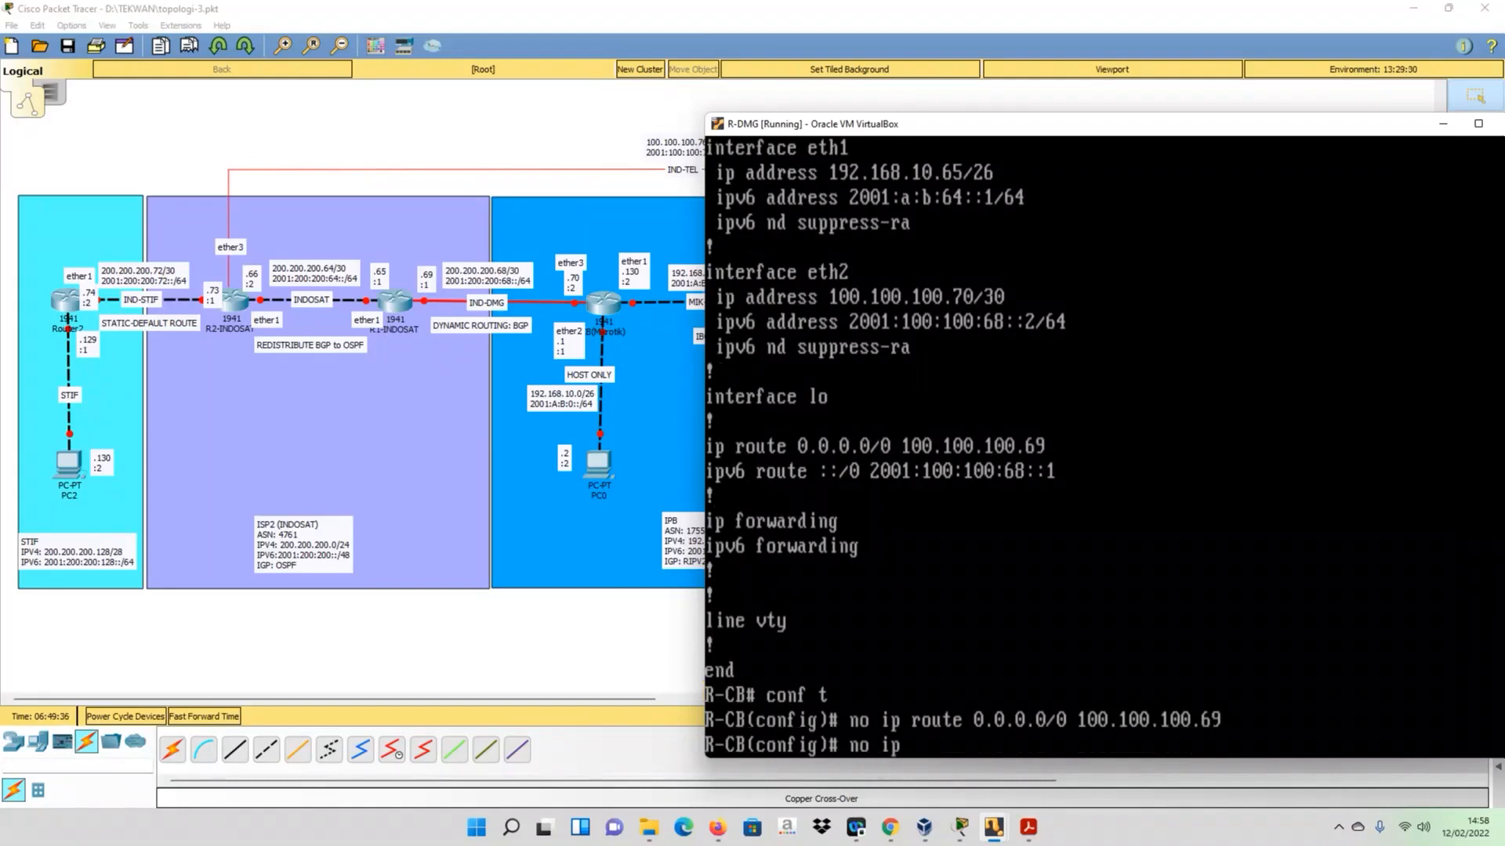
type(" r")
key("BackSpace")
key("BackSpace")
type("oute ::/0 200")
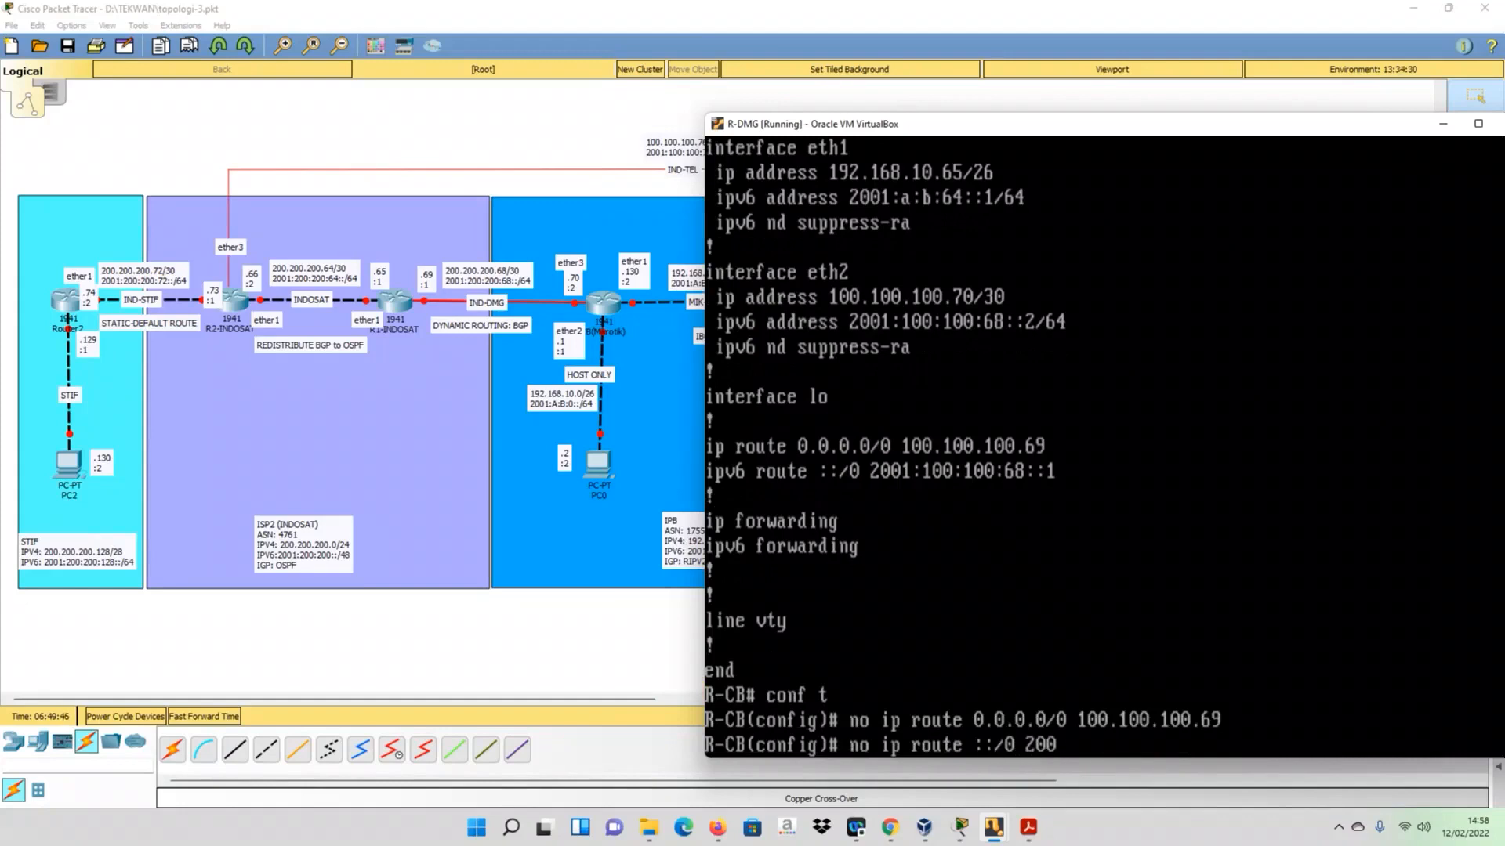
type("1:100:100:68::1")
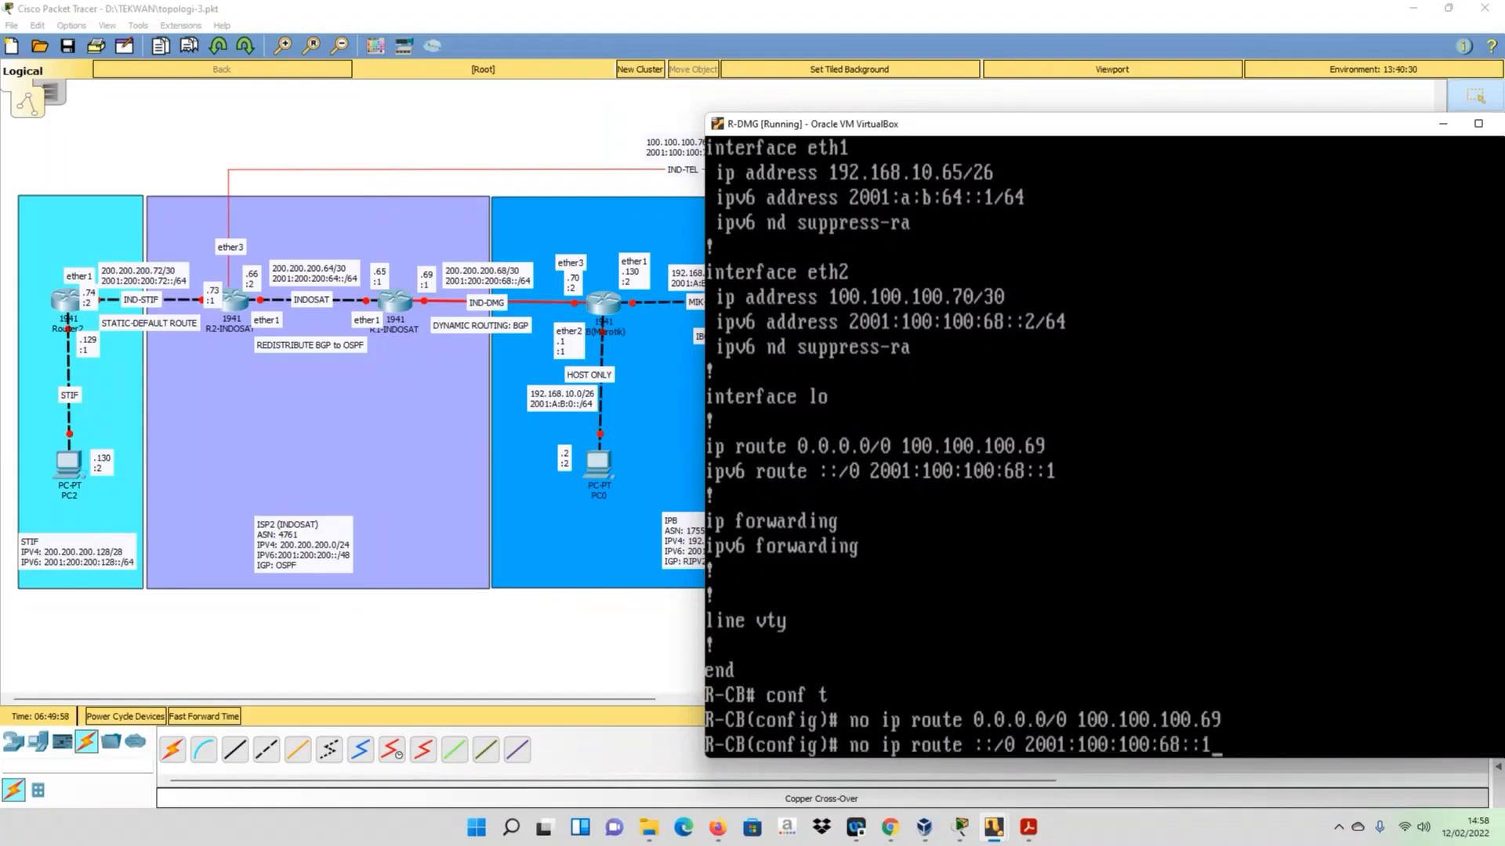
key("Return")
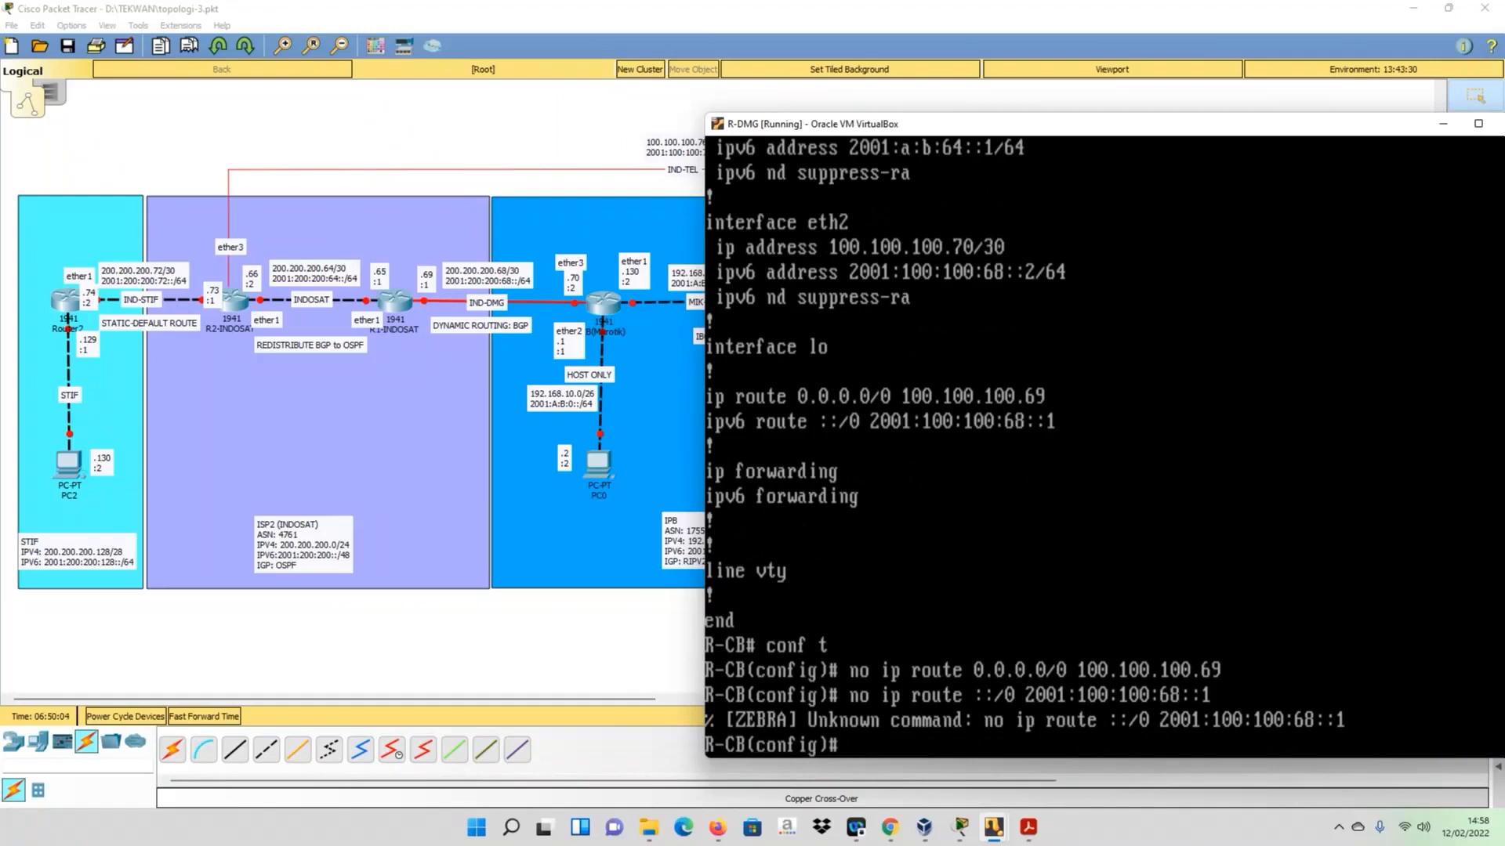
- Remove R-DMG's IPv6 default route with the corrected command no ipv6 route ::/0 2001:100:100:68::1
key("Up")
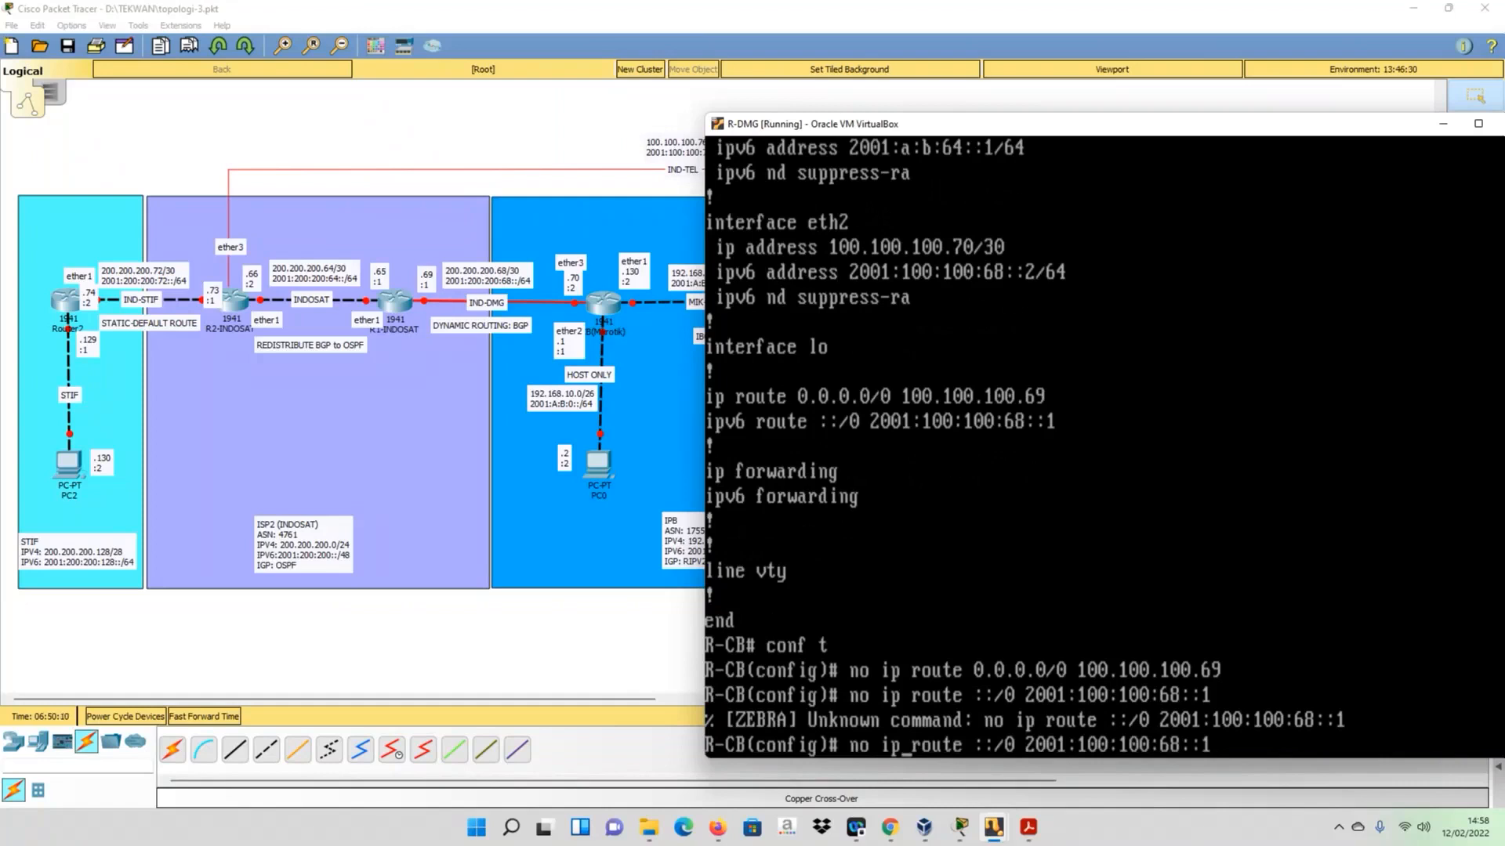
type("v6")
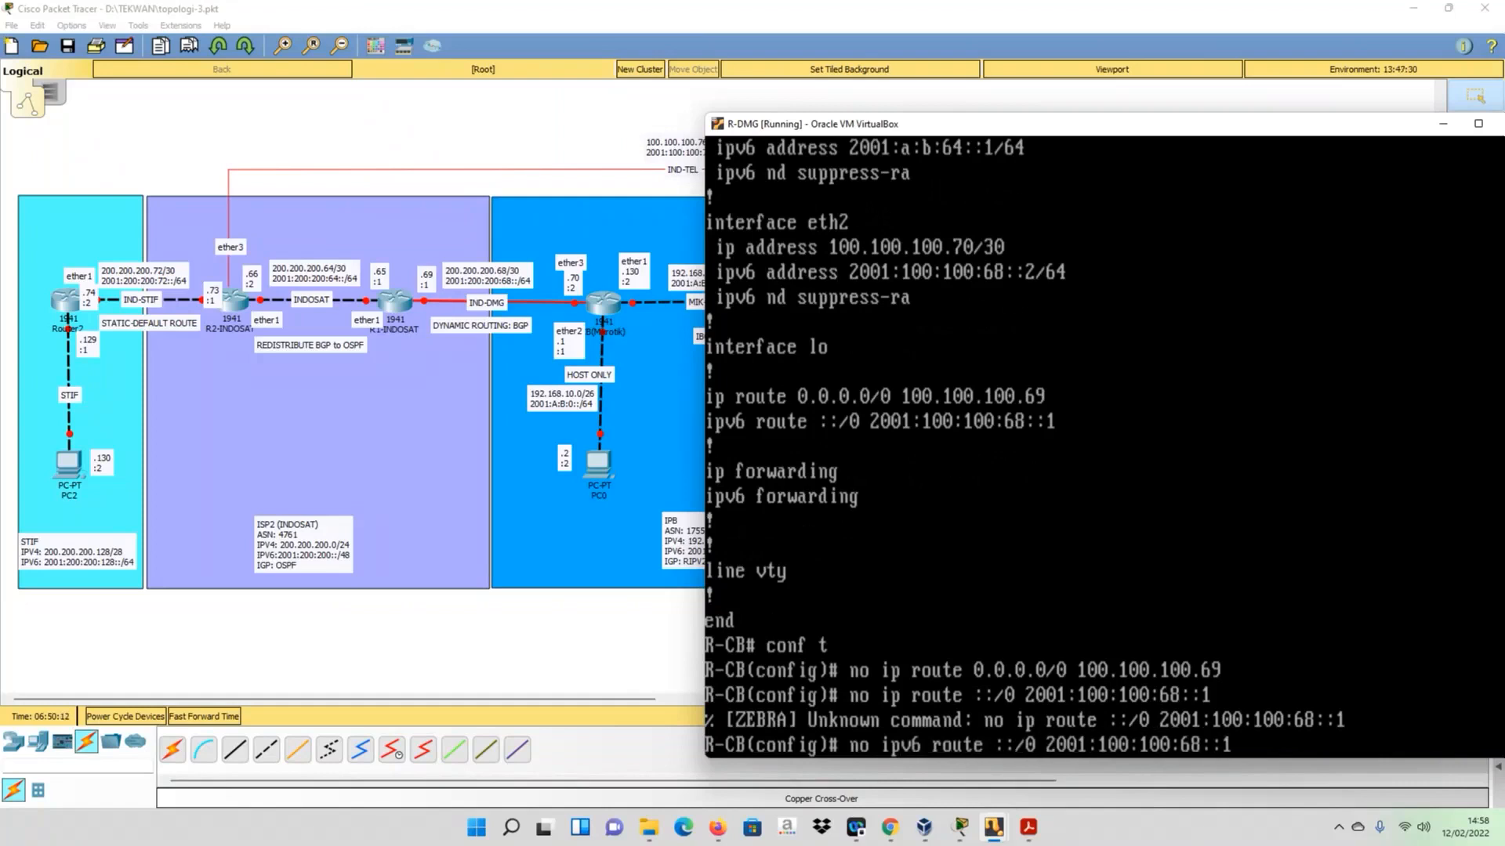
key("Return")
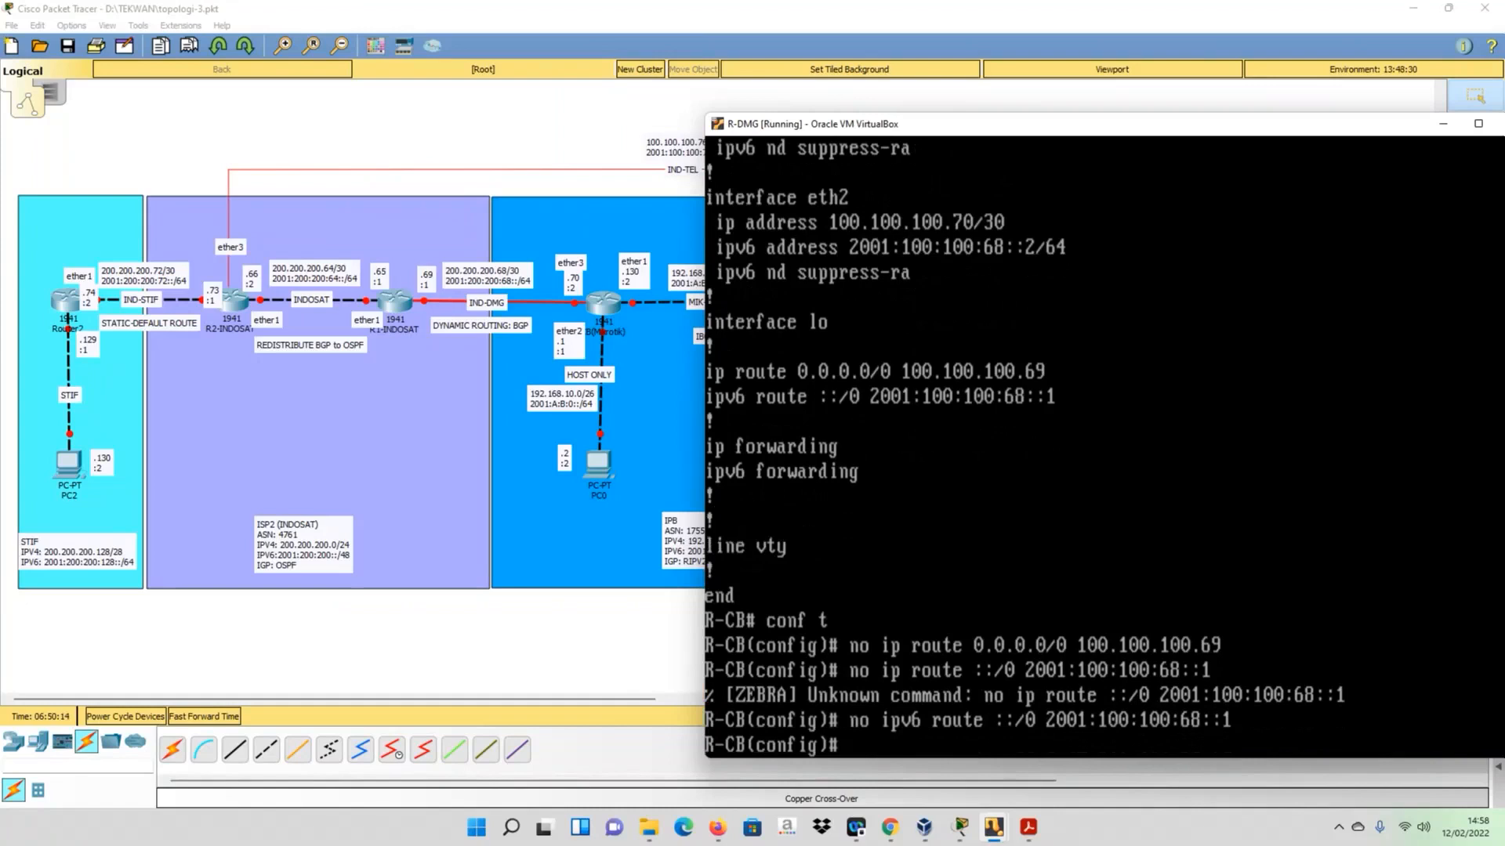
- Display R-DMG's running Zebra configuration from configuration mode to check the static default routes
key("Up")
key("Up")
key("Up")
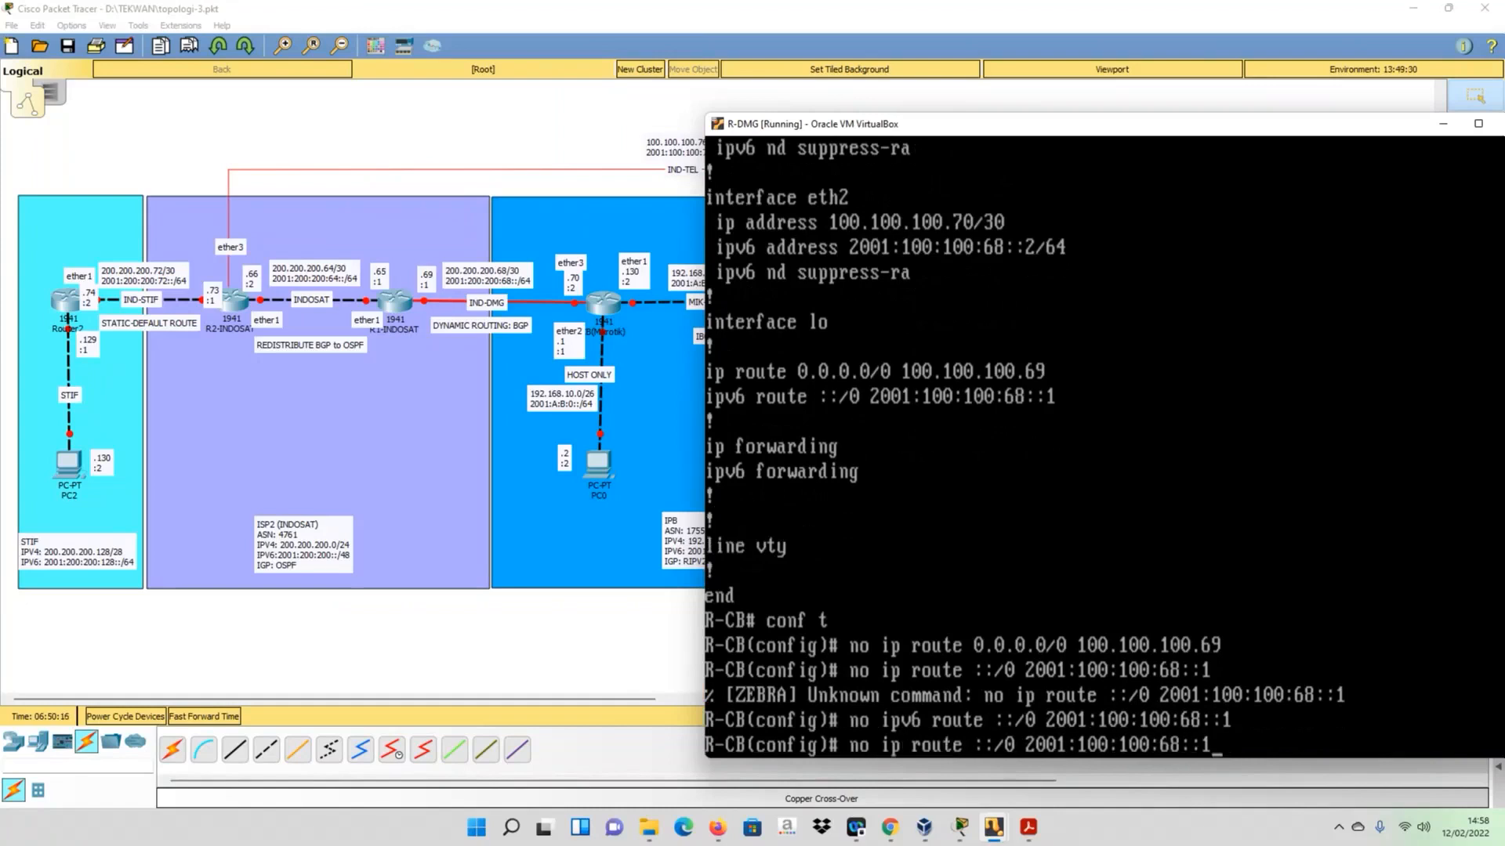
key("Up")
key("BackSpace")
key("BackSpace")
key("BackSpace")
key("BackSpace")
key("BackSpace")
key("BackSpace")
type("sh run")
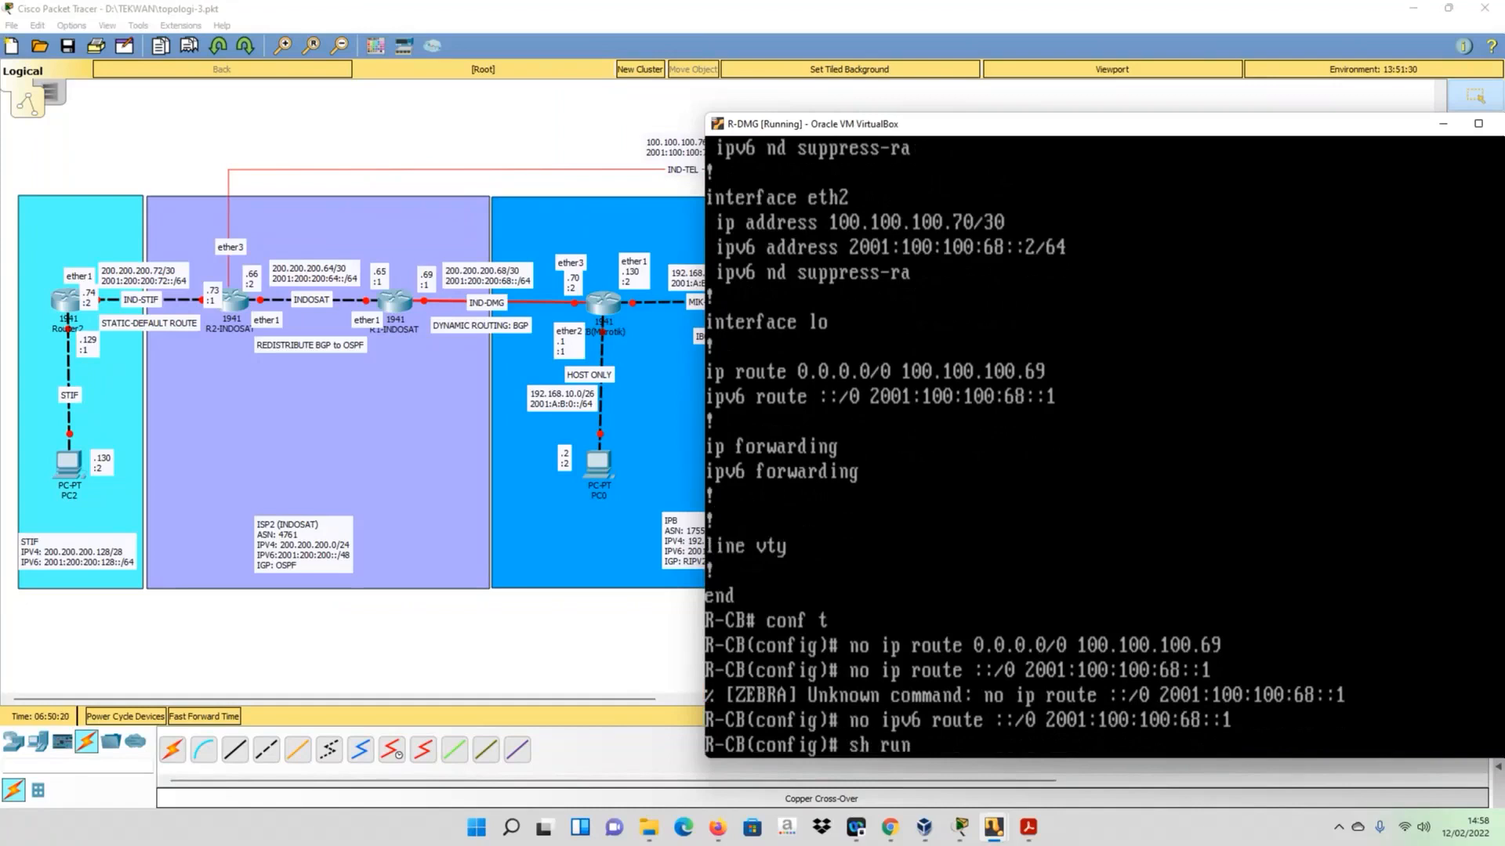
type("d")
type("o")
key("Return")
key("space")
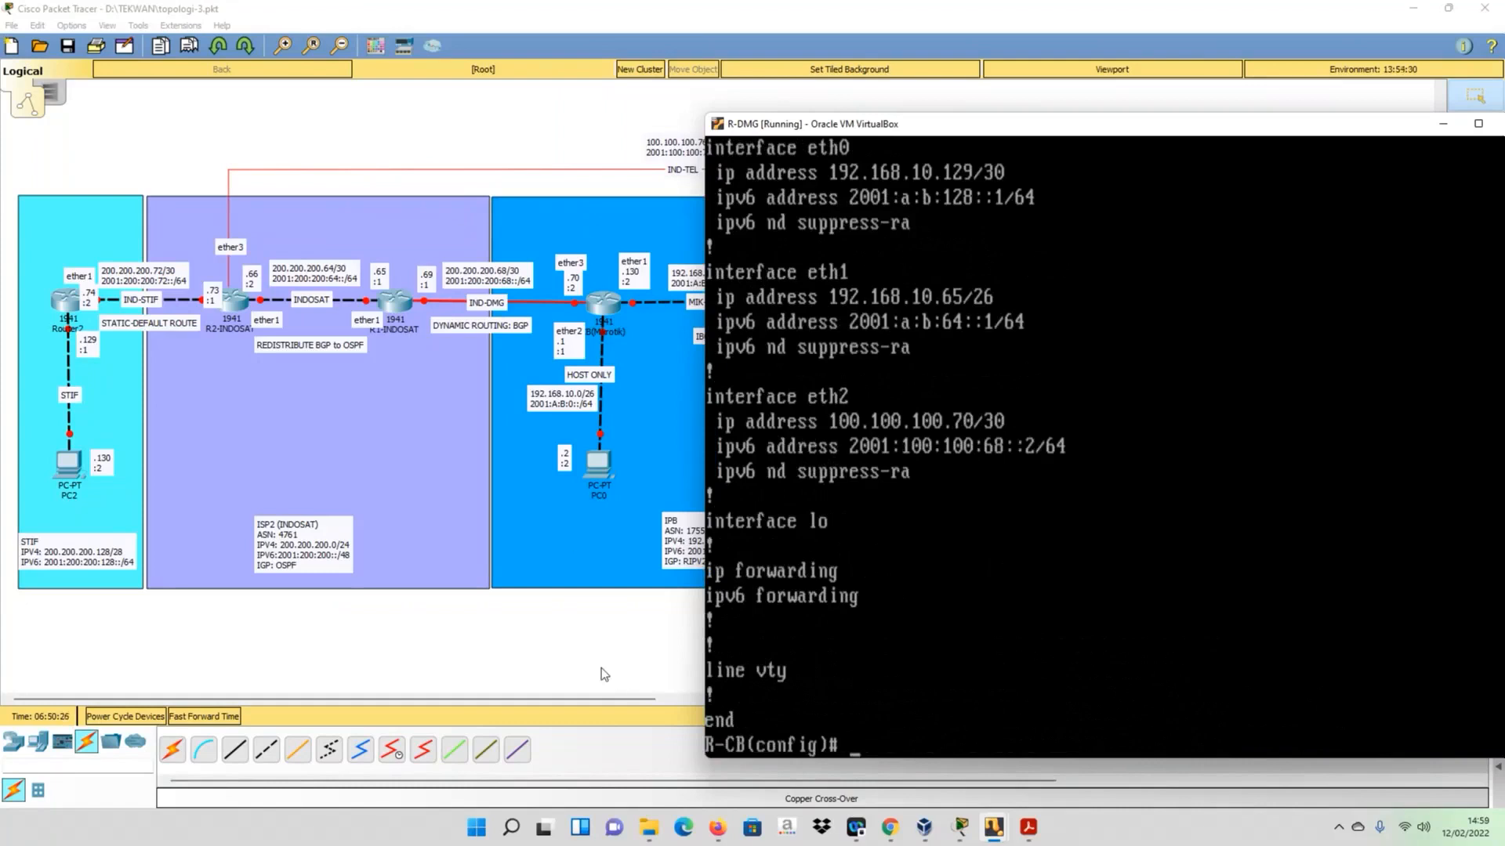
- Minimize R-DMG, return to the R-STIF console and repeat the ping to 192.168.10.130
left_click(1443, 125)
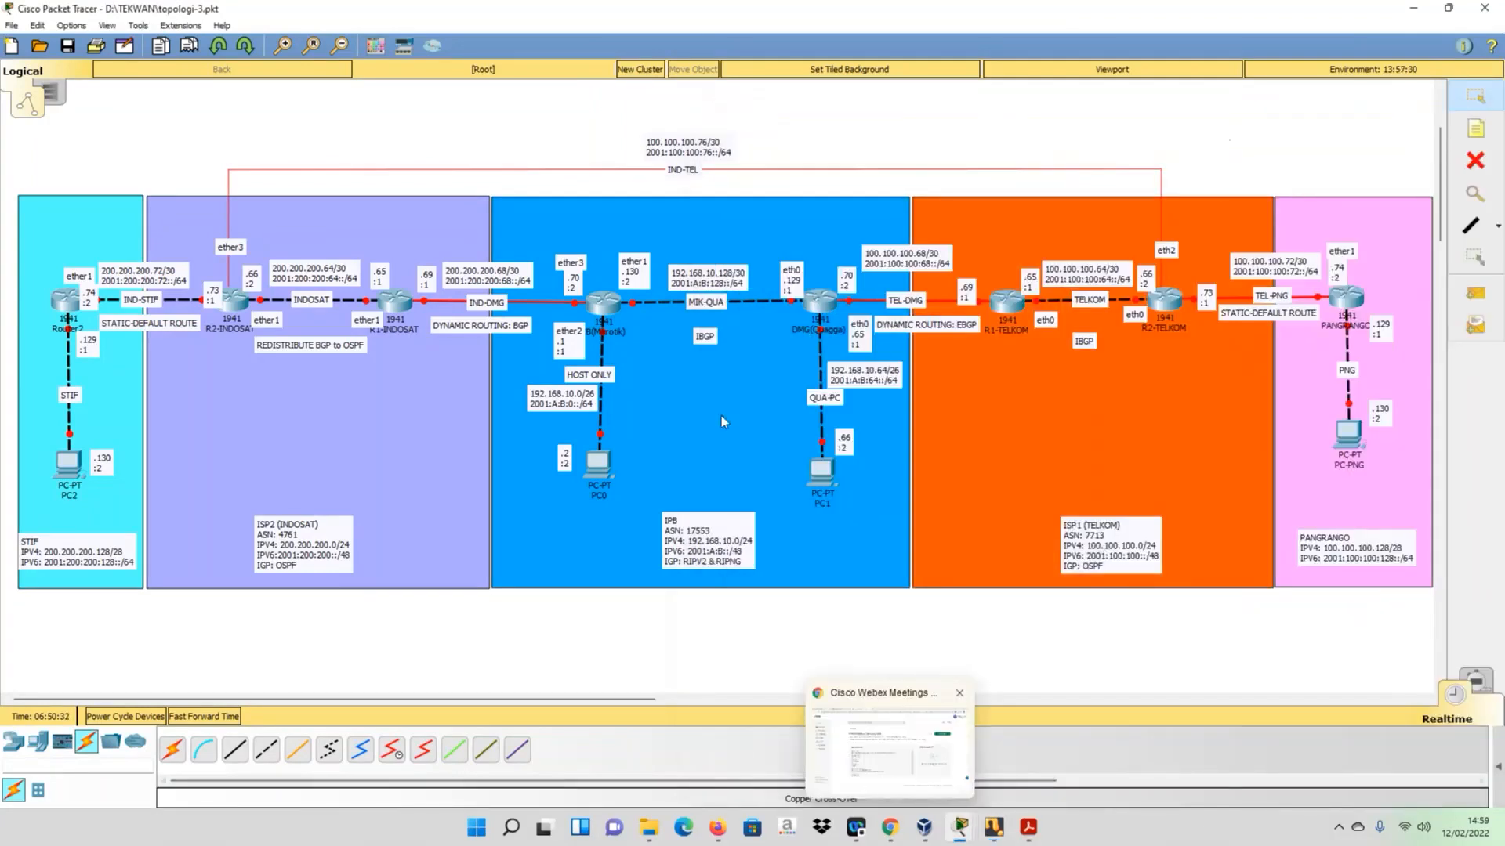
left_click(993, 830)
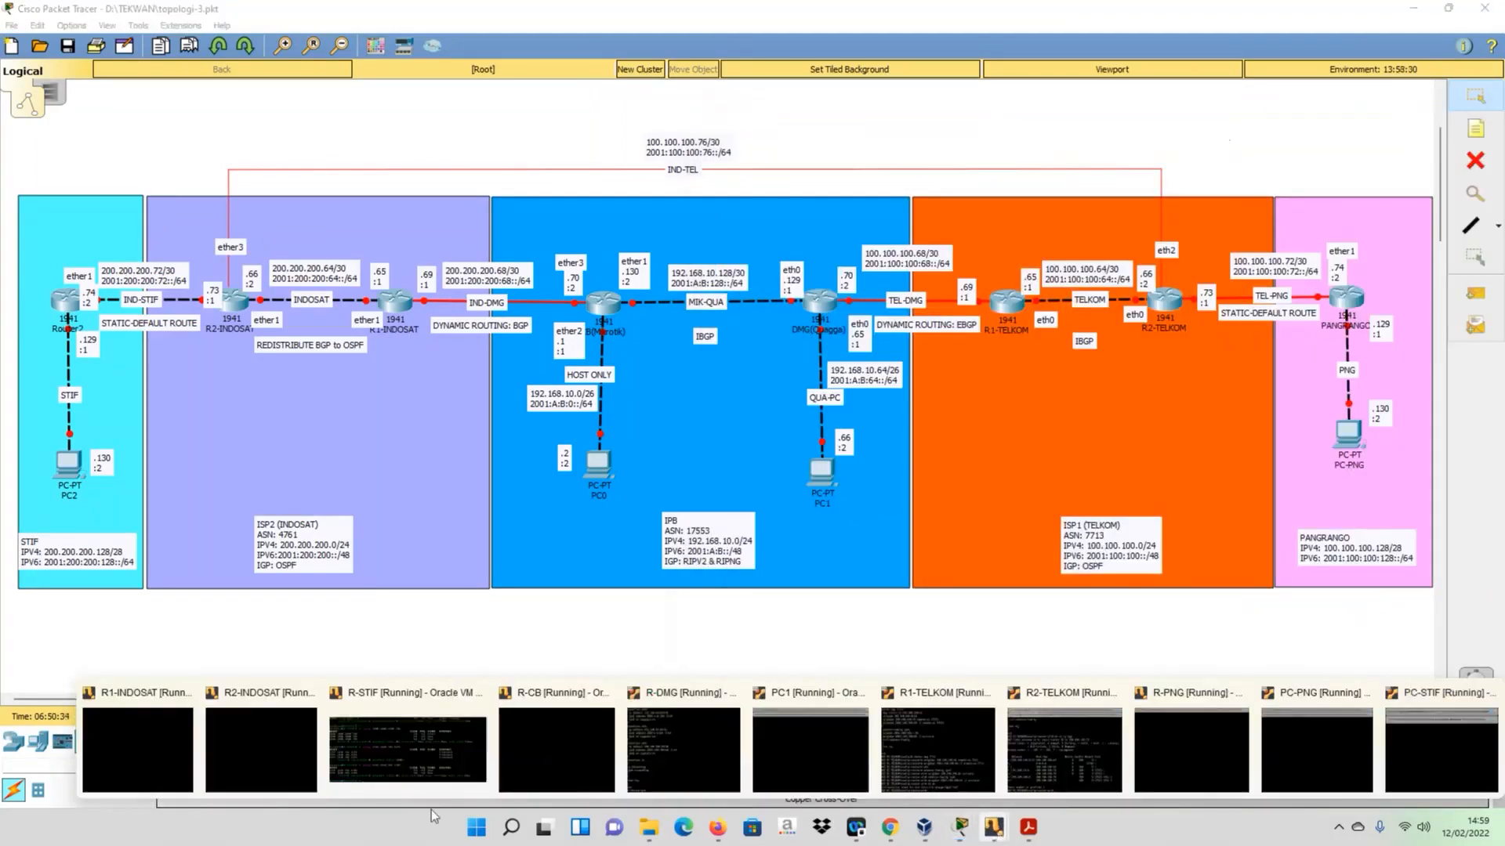
left_click(412, 754)
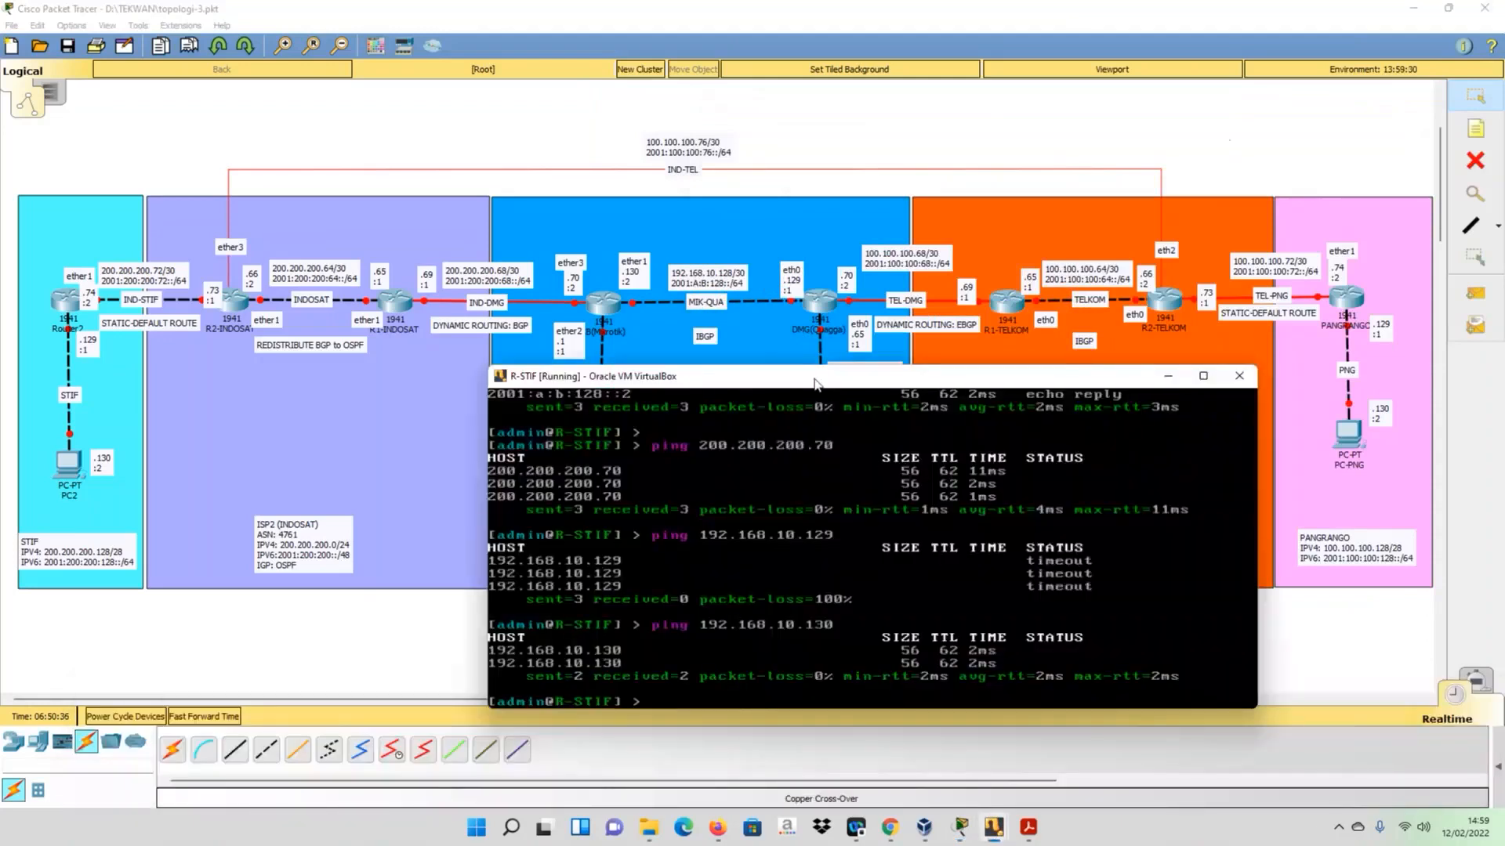
key("Up")
key("Return")
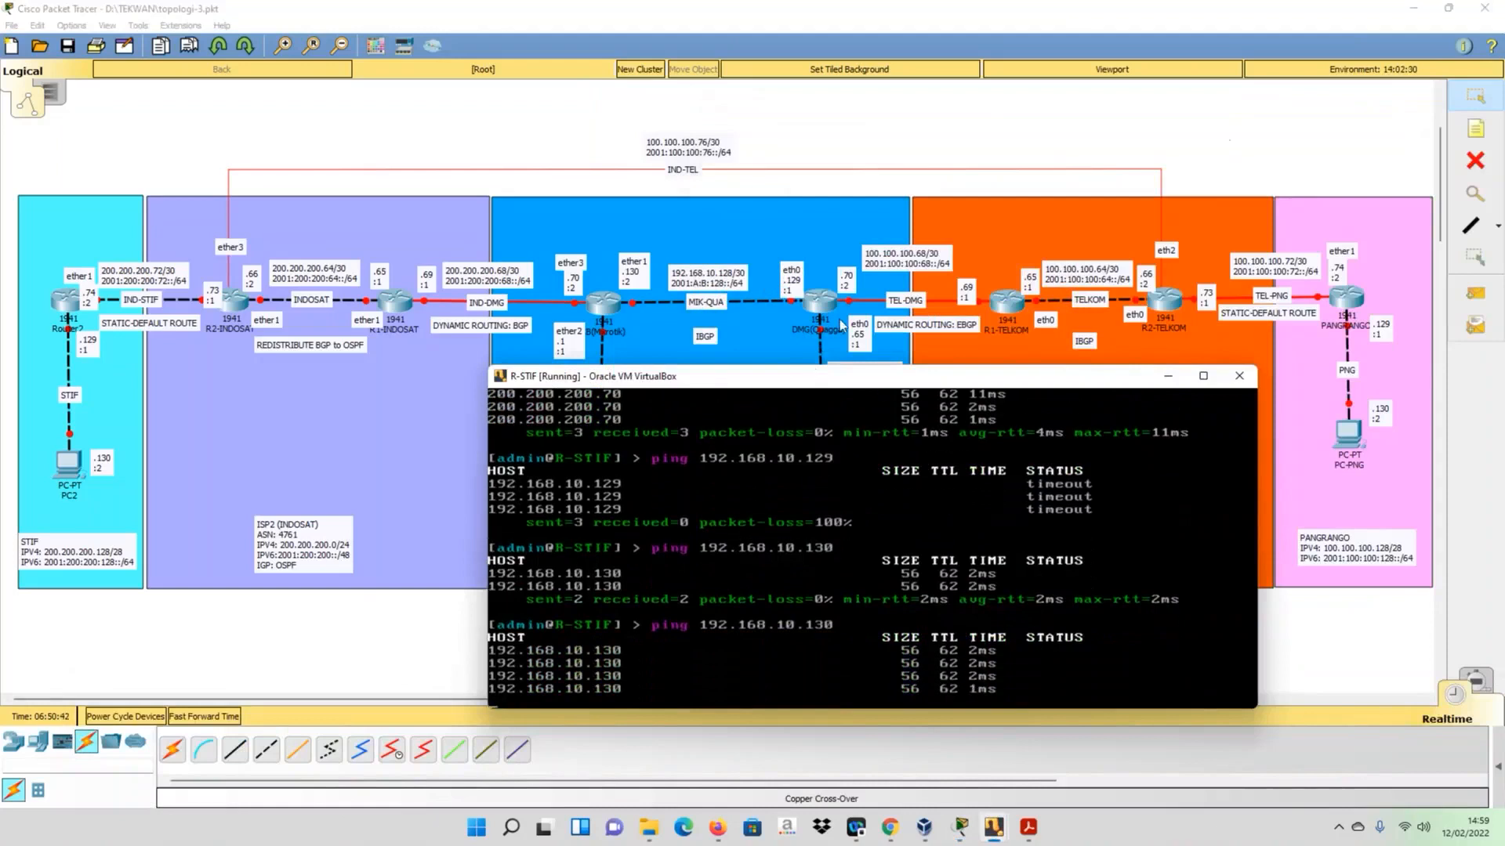
key("ctrl+c")
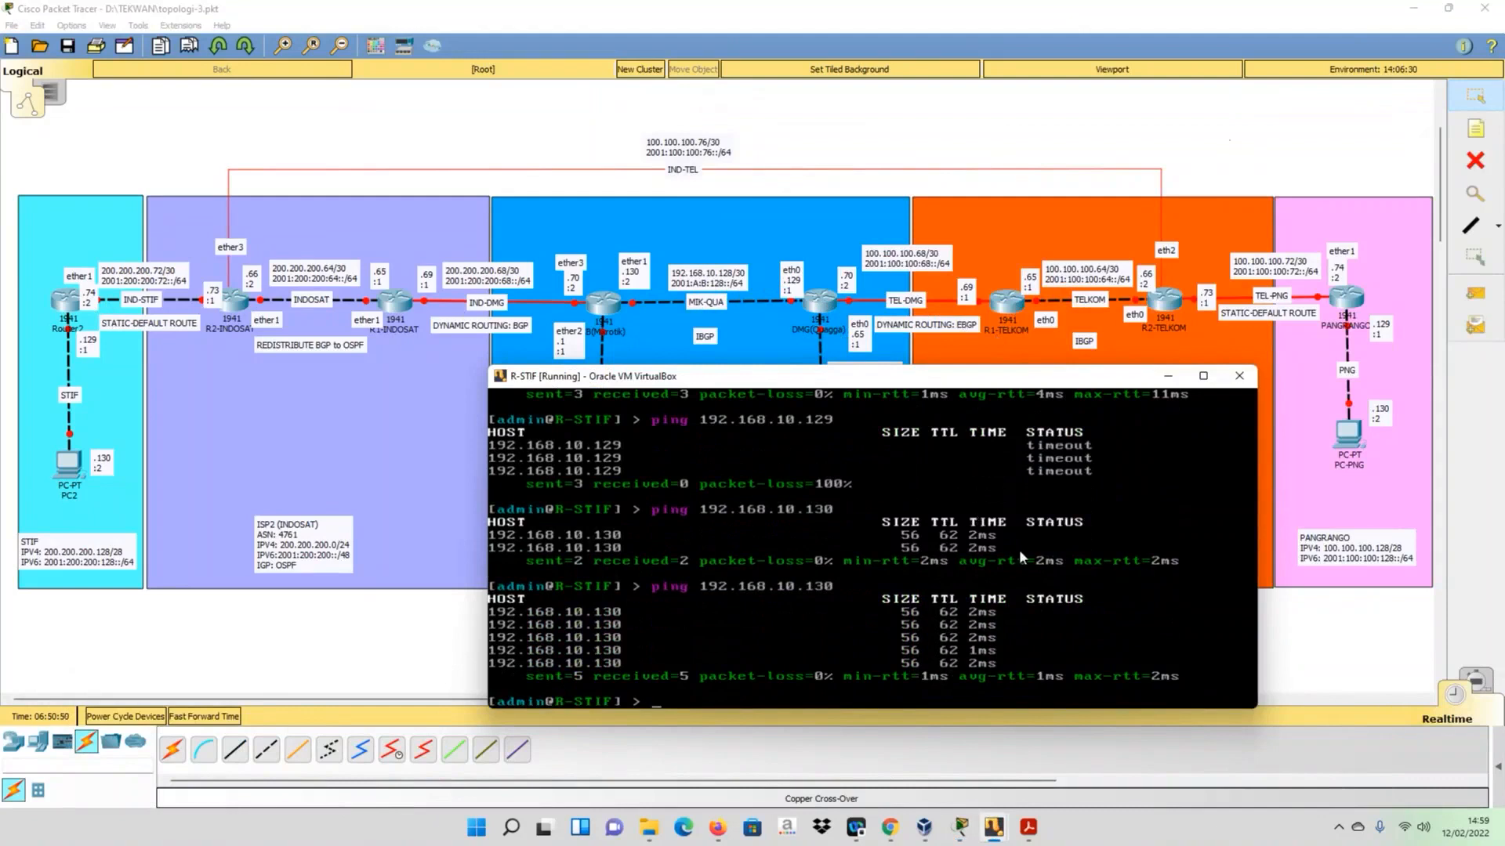
- Ping 100.100.100.69 from R-STIF to test reachability of R1-TELKOM, and end the ping
key("Up")
key("BackSpace")
key("BackSpace")
key("BackSpace")
key("BackSpace")
key("BackSpace")
key("BackSpace")
key("BackSpace")
key("BackSpace")
key("BackSpace")
key("BackSpace")
key("BackSpace")
key("BackSpace")
key("BackSpace")
key("BackSpace")
type("100.100/")
type("100")
key("BackSpace")
key("BackSpace")
key("BackSpace")
type(".100.69")
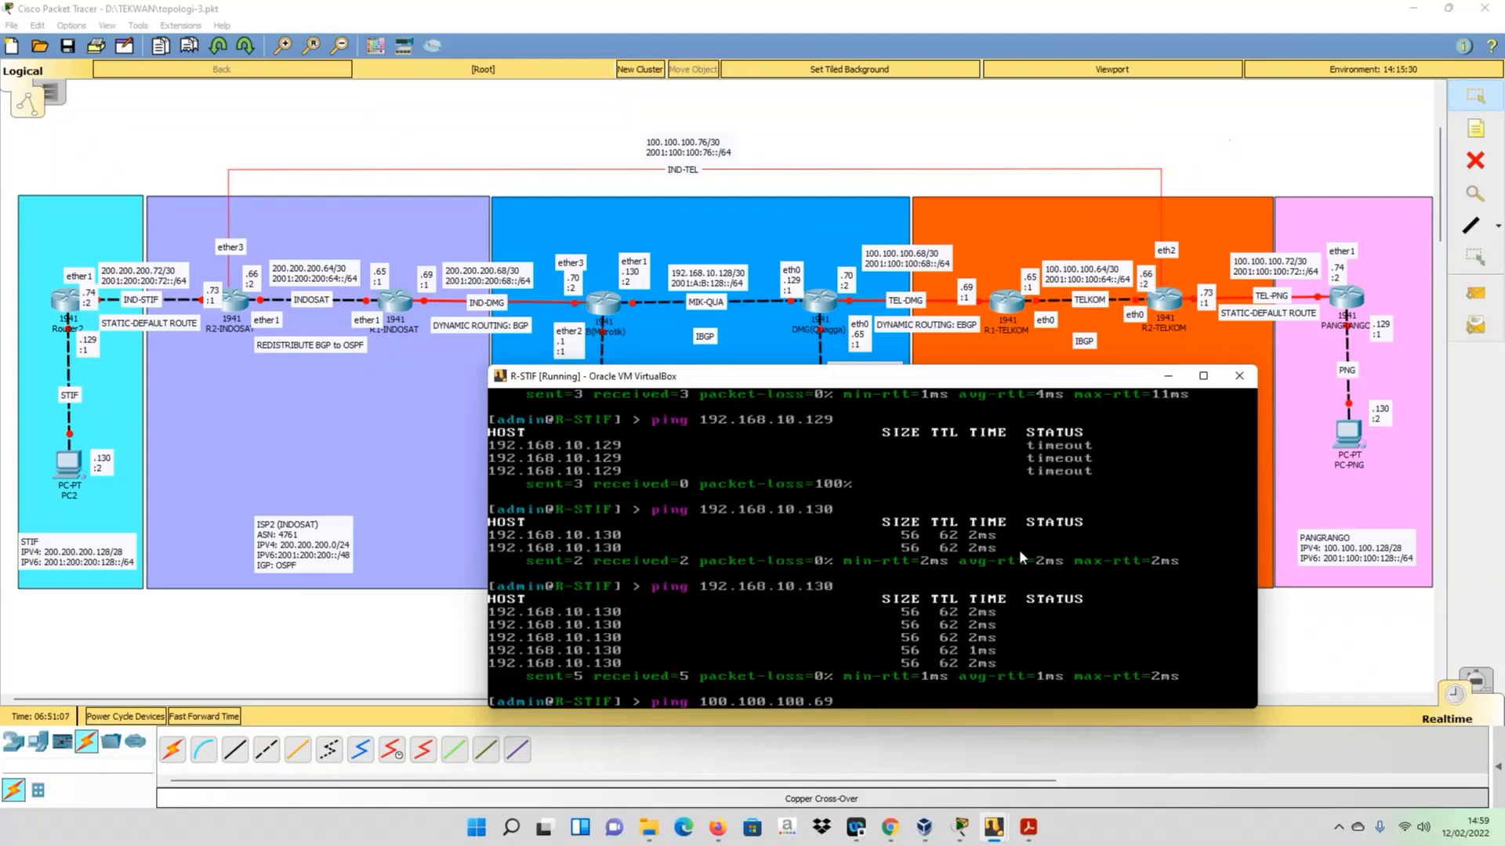
key("Return")
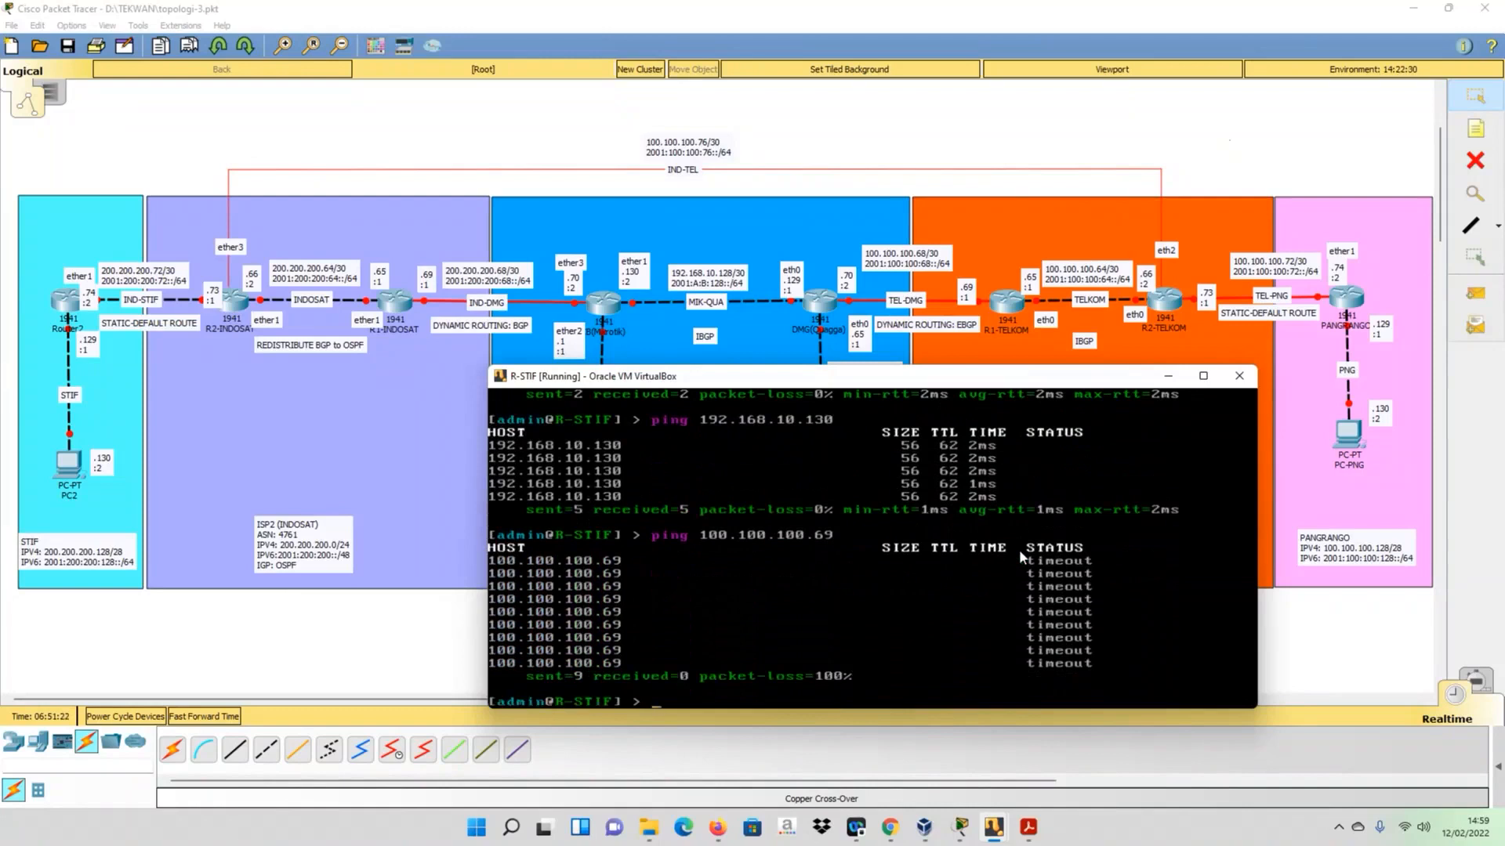
- List the available tool commands in the R-STIF console
type("interface")
key("BackSpace")
key("BackSpace")
key("BackSpace")
key("BackSpace")
key("BackSpace")
key("BackSpace")
key("BackSpace")
key("BackSpace")
key("BackSpace")
key("BackSpace")
type("system telnet")
key("BackSpace")
key("BackSpace")
key("BackSpace")
key("BackSpace")
key("BackSpace")
key("BackSpace")
key("BackSpace")
type("tra")
key("BackSpace")
key("BackSpace")
key("BackSpace")
key("BackSpace")
key("BackSpace")
key("BackSpace")
key("BackSpace")
key("BackSpace")
key("BackSpace")
key("BackSpace")
type("tool")
key("Tab")
key("Tab")
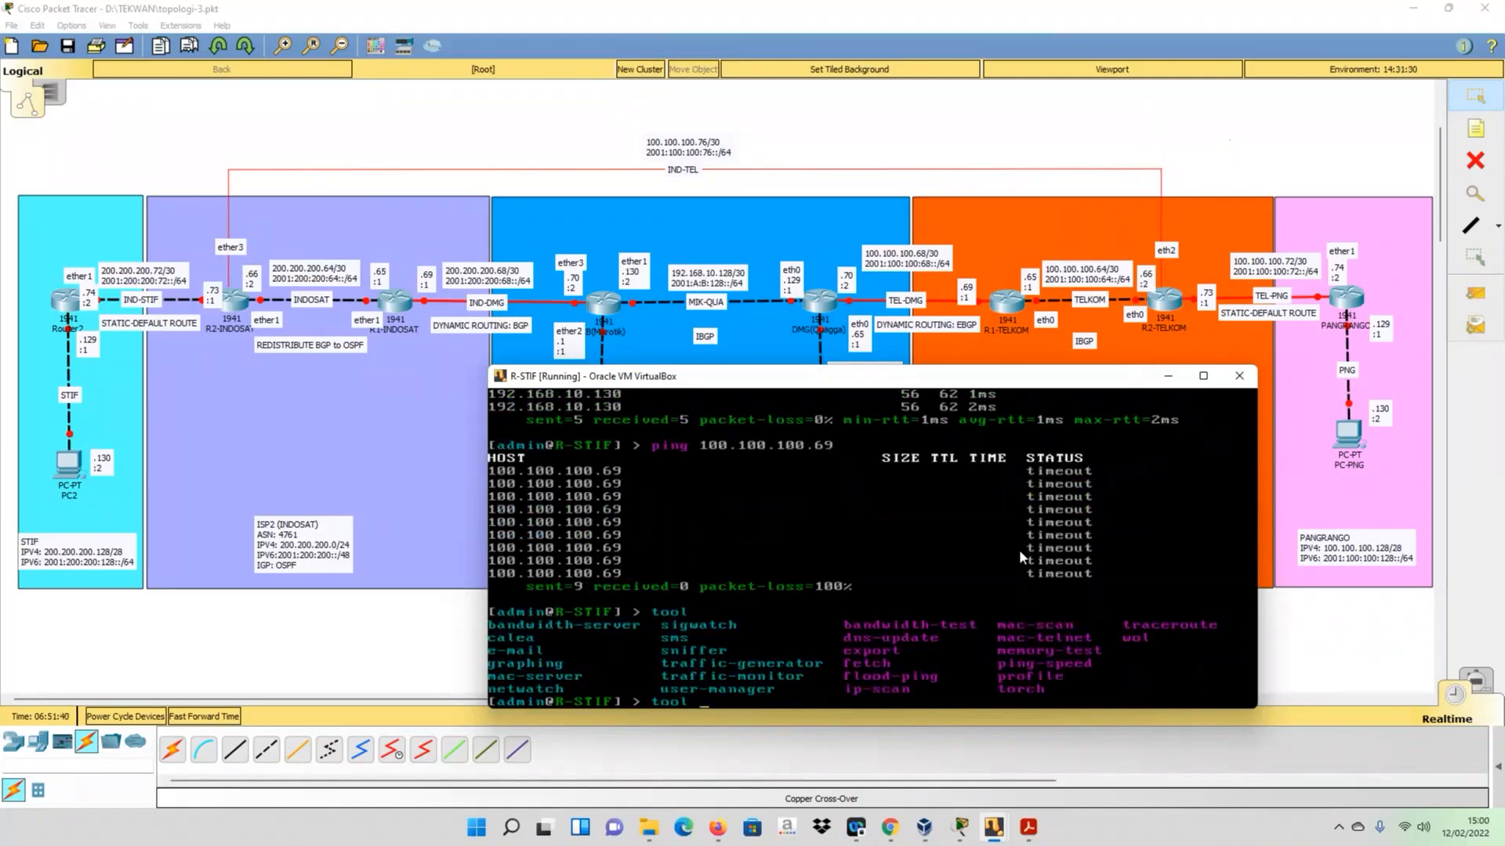
type("tra")
key("Tab")
type("100.100.100")
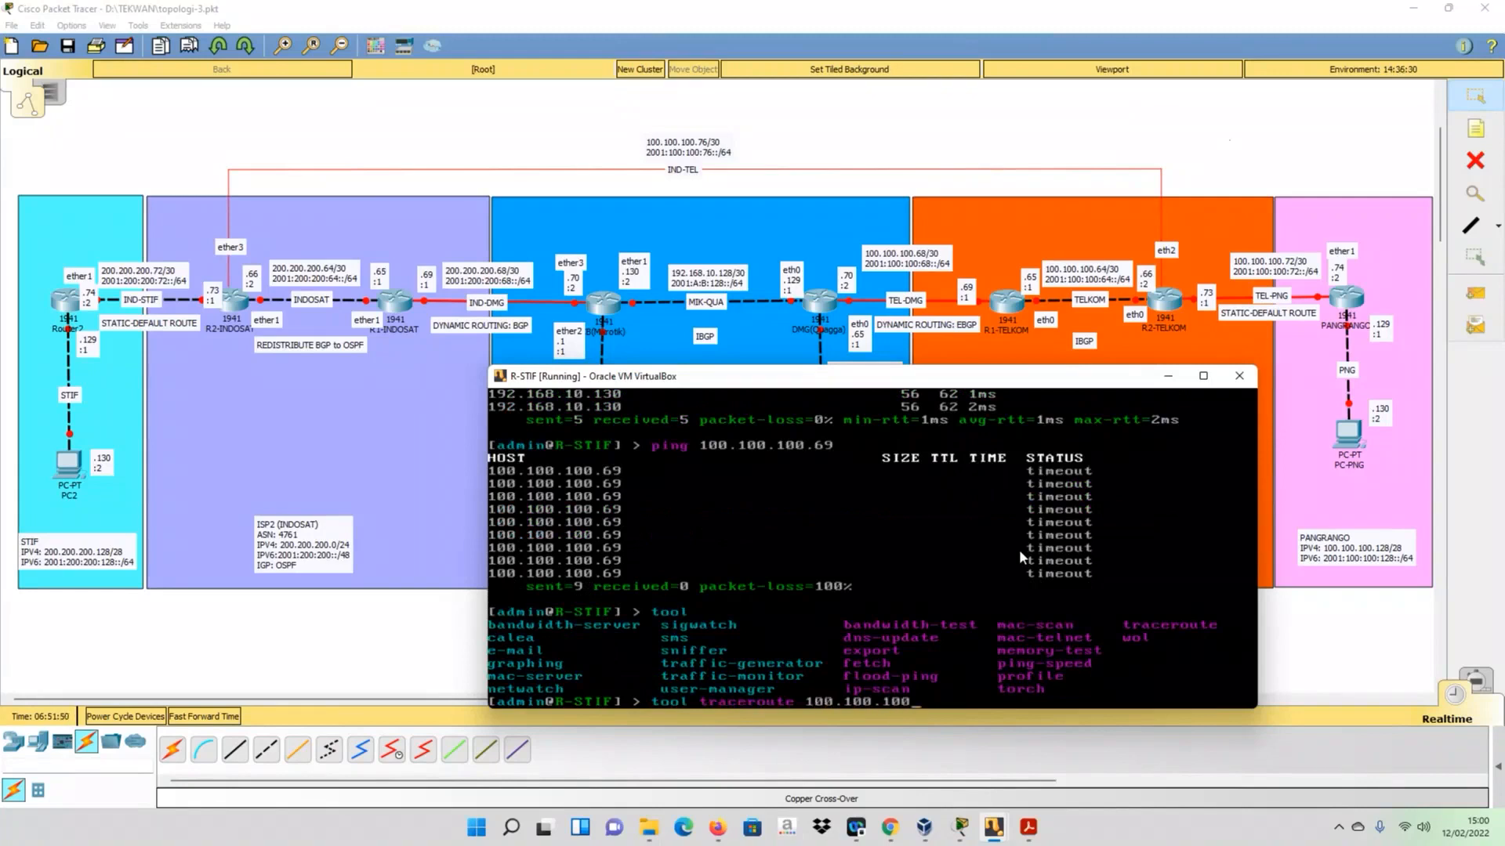
type(".69")
- Ping 192.168.10.129 from R-STIF to test reachability of R-DMG, and end the ping
key("Up")
key("Up")
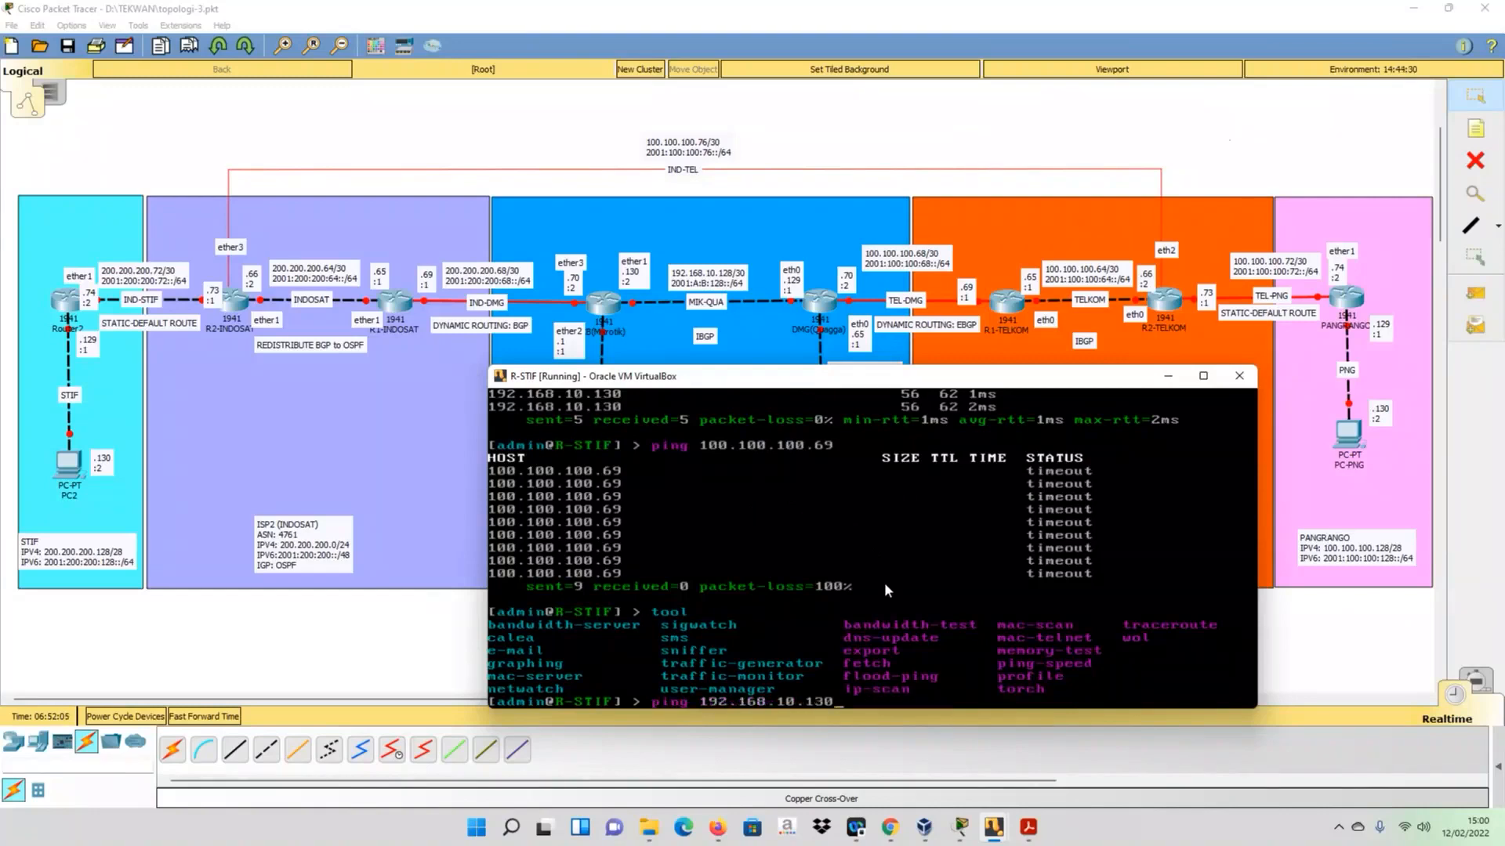
key("BackSpace")
key("BackSpace")
type("29")
key("Return")
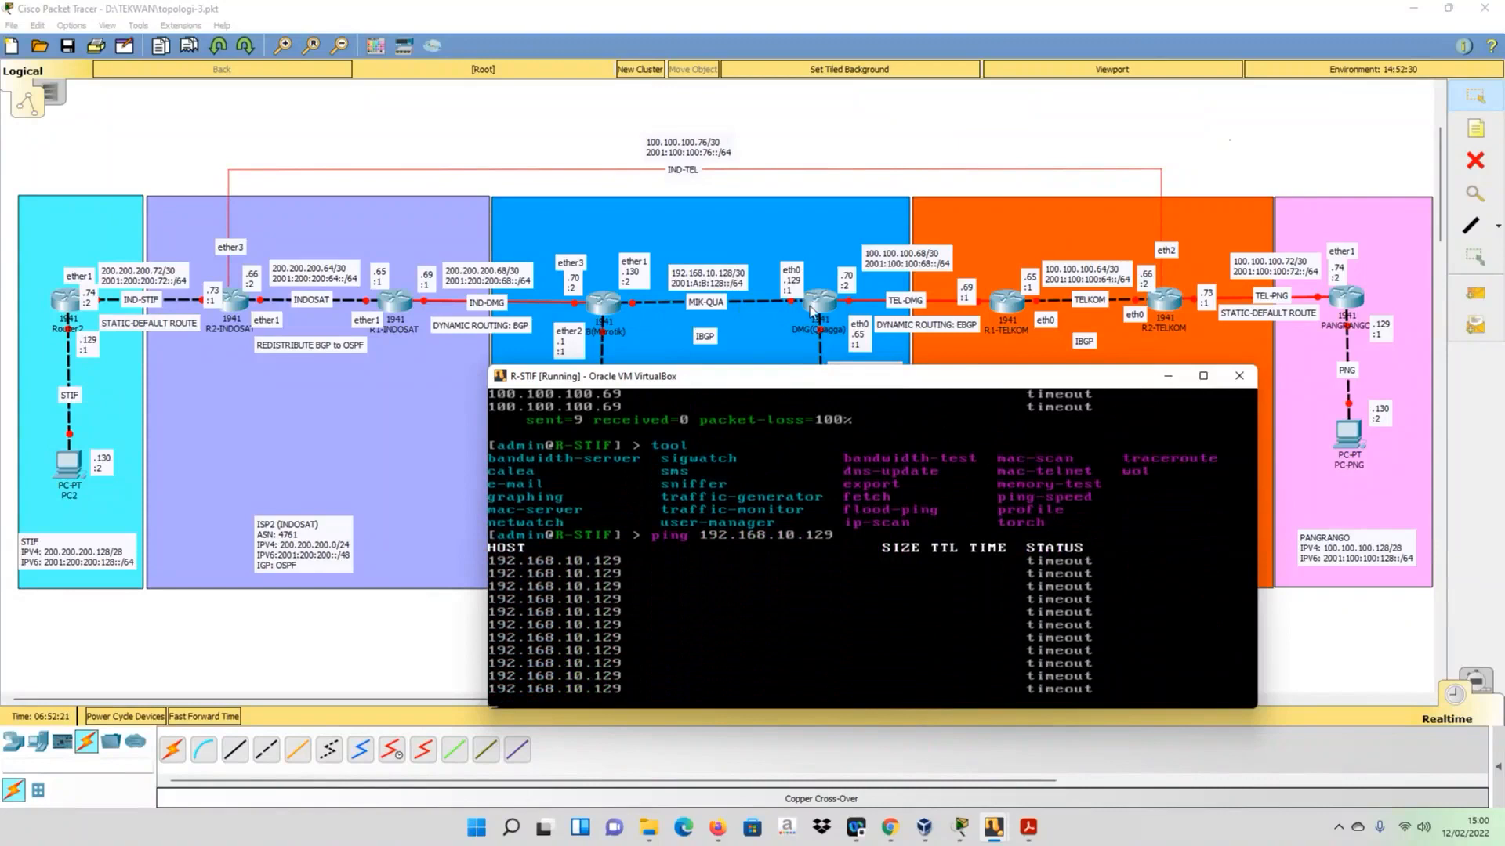
key("ctrl+c")
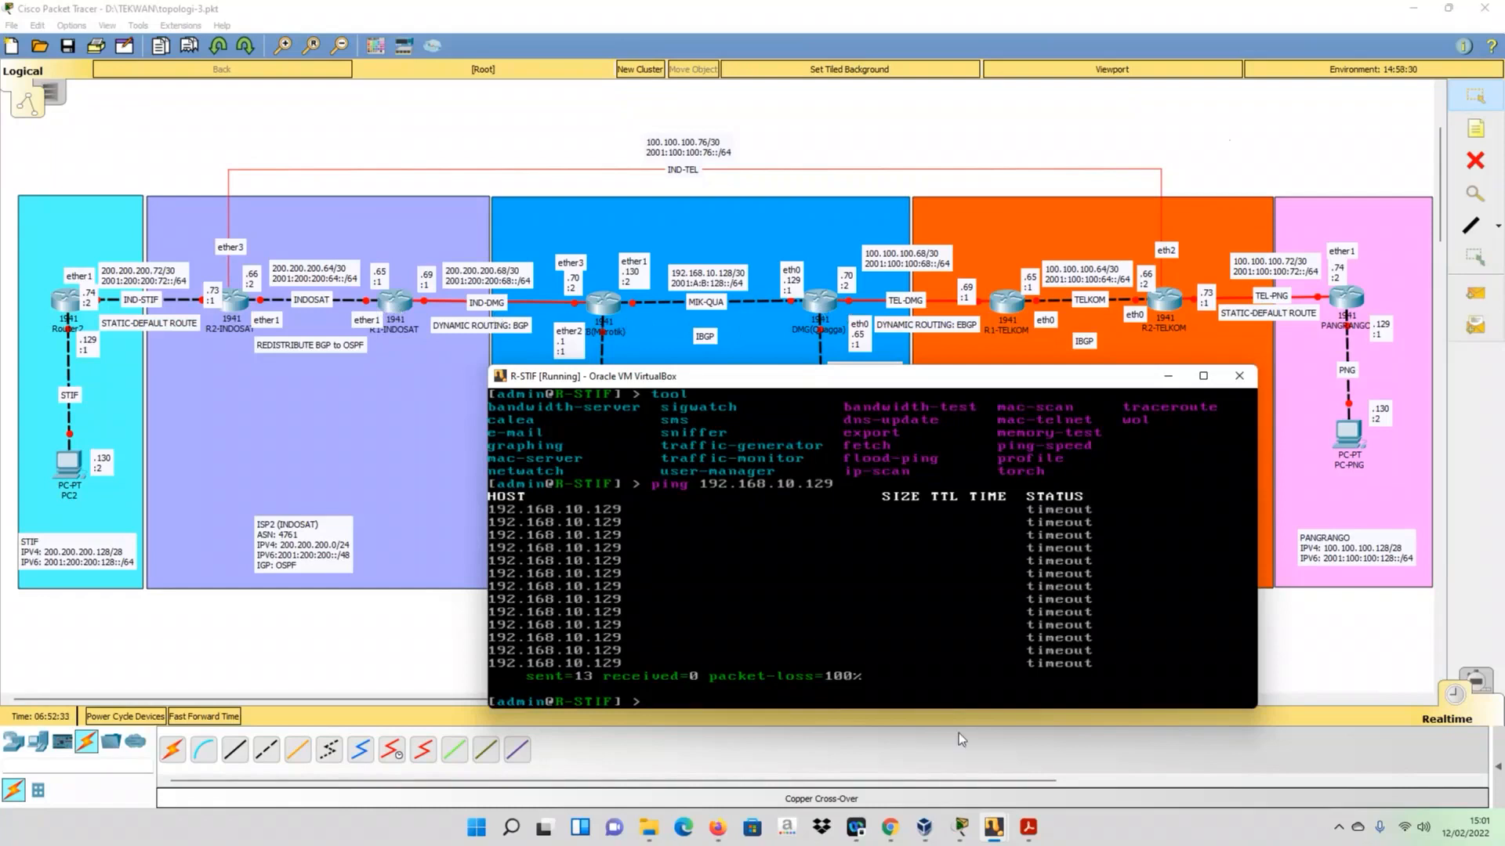
- Switch to the R2-INDOSAT console and ping R-DMG at 192.168.10.129 from there, ending the ping after a few attempts
left_click(1006, 832)
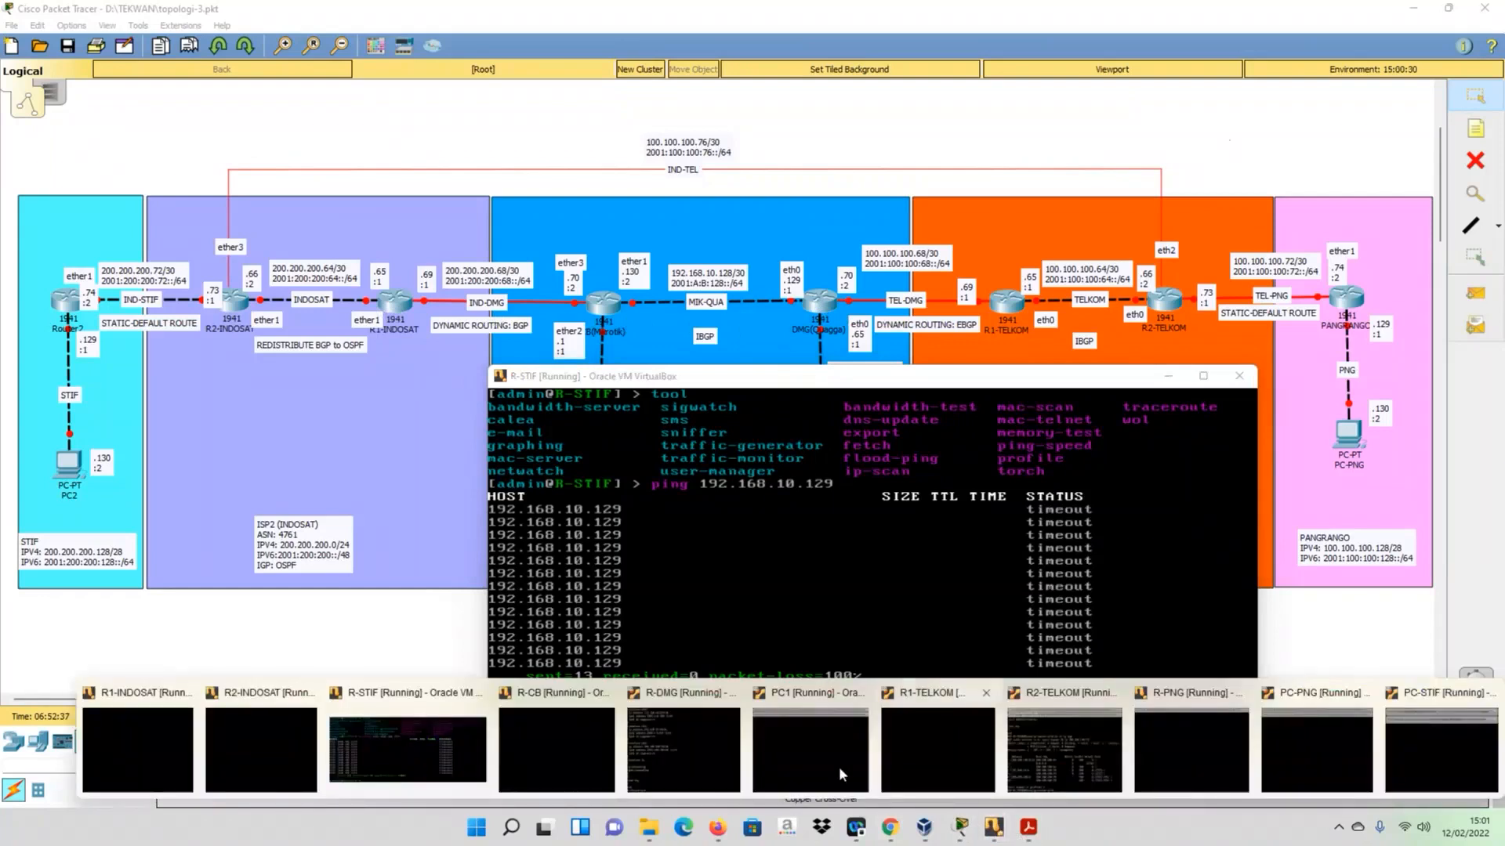
left_click(223, 736)
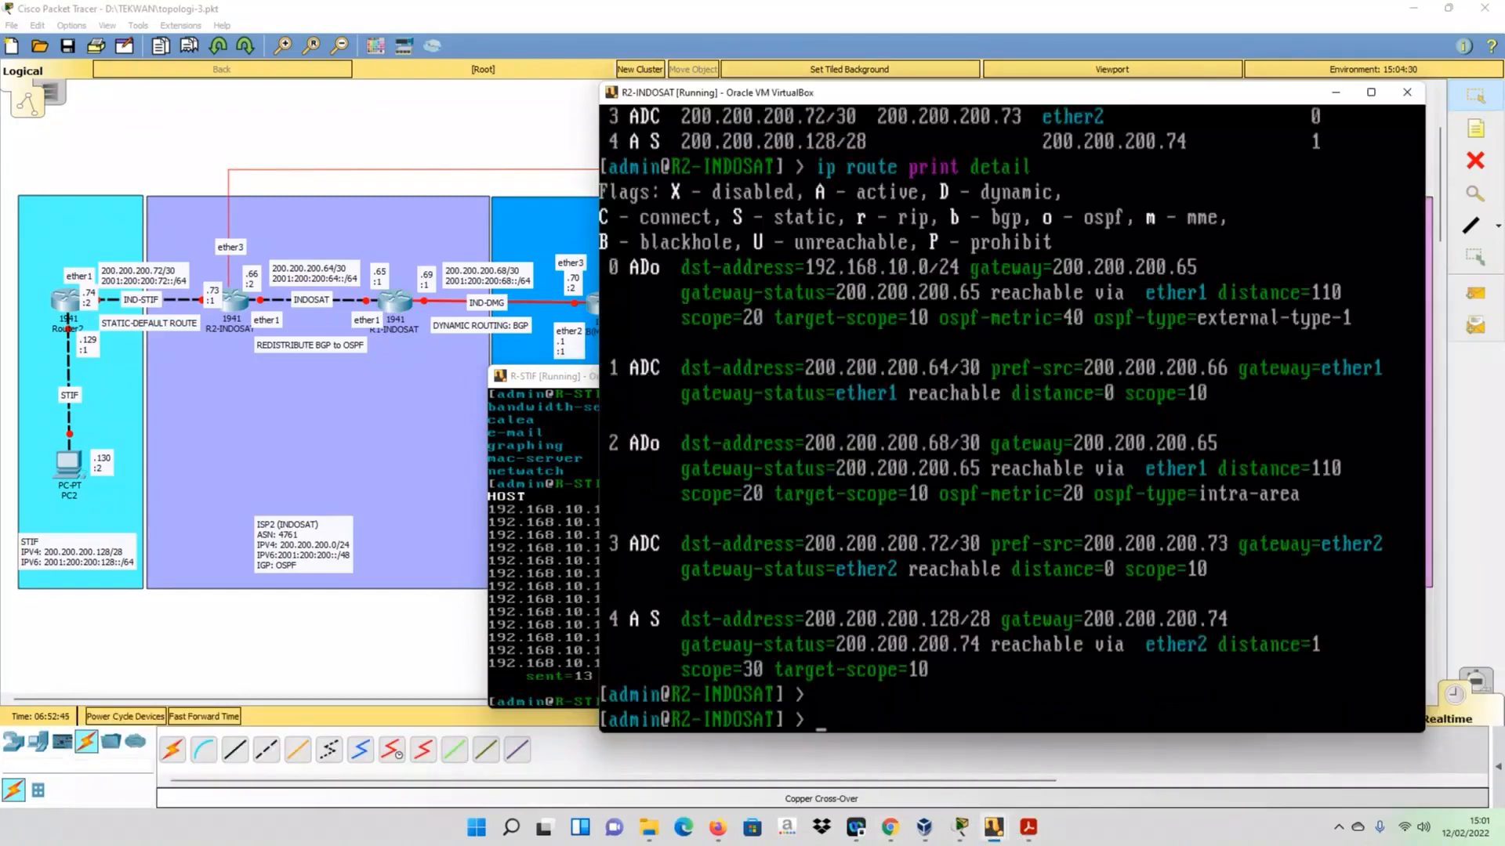
type("ping 192.168.10.129")
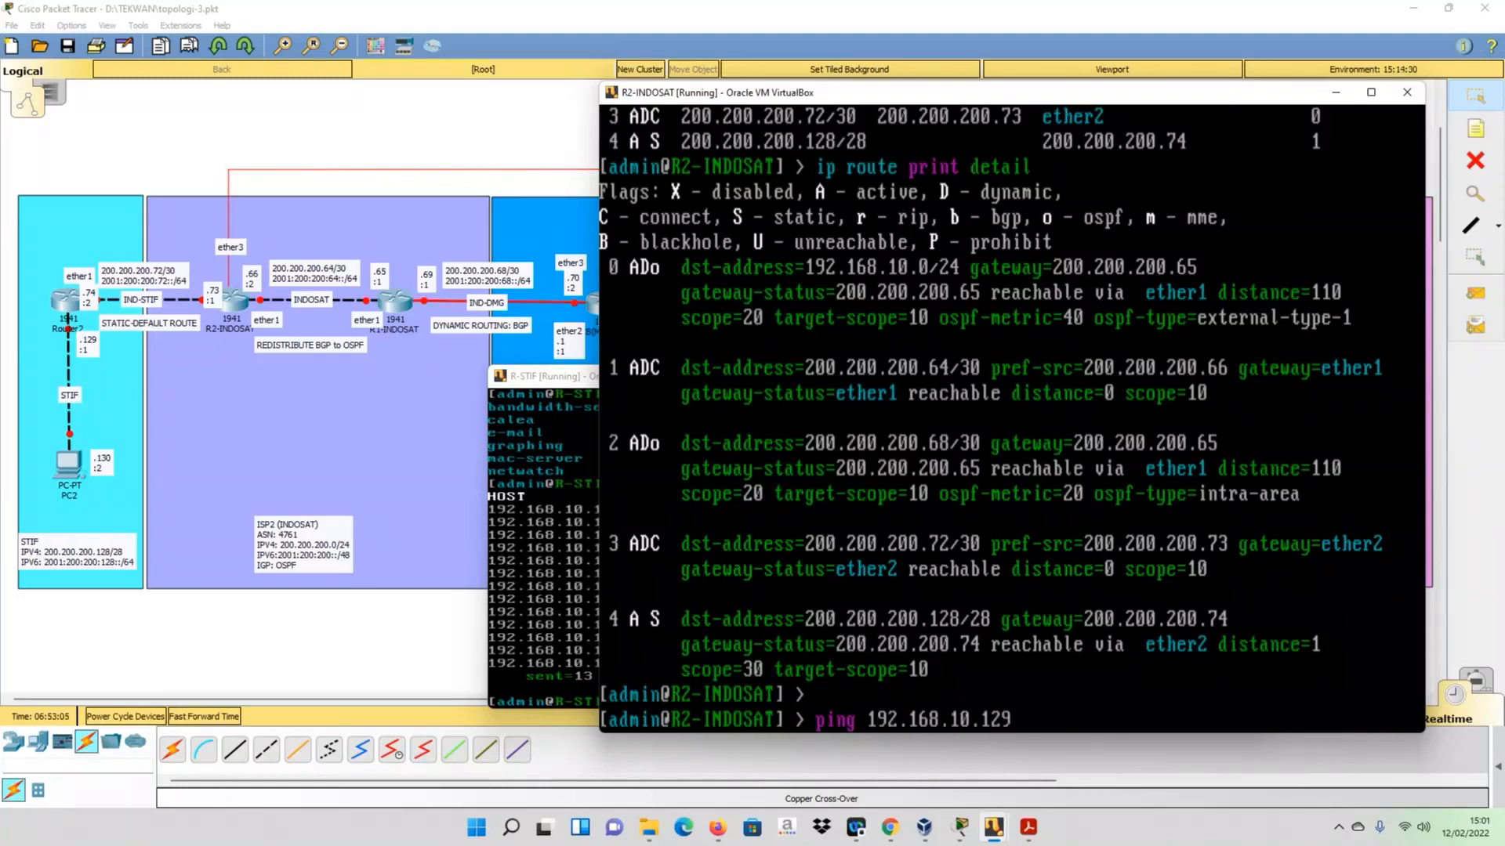
key("Return")
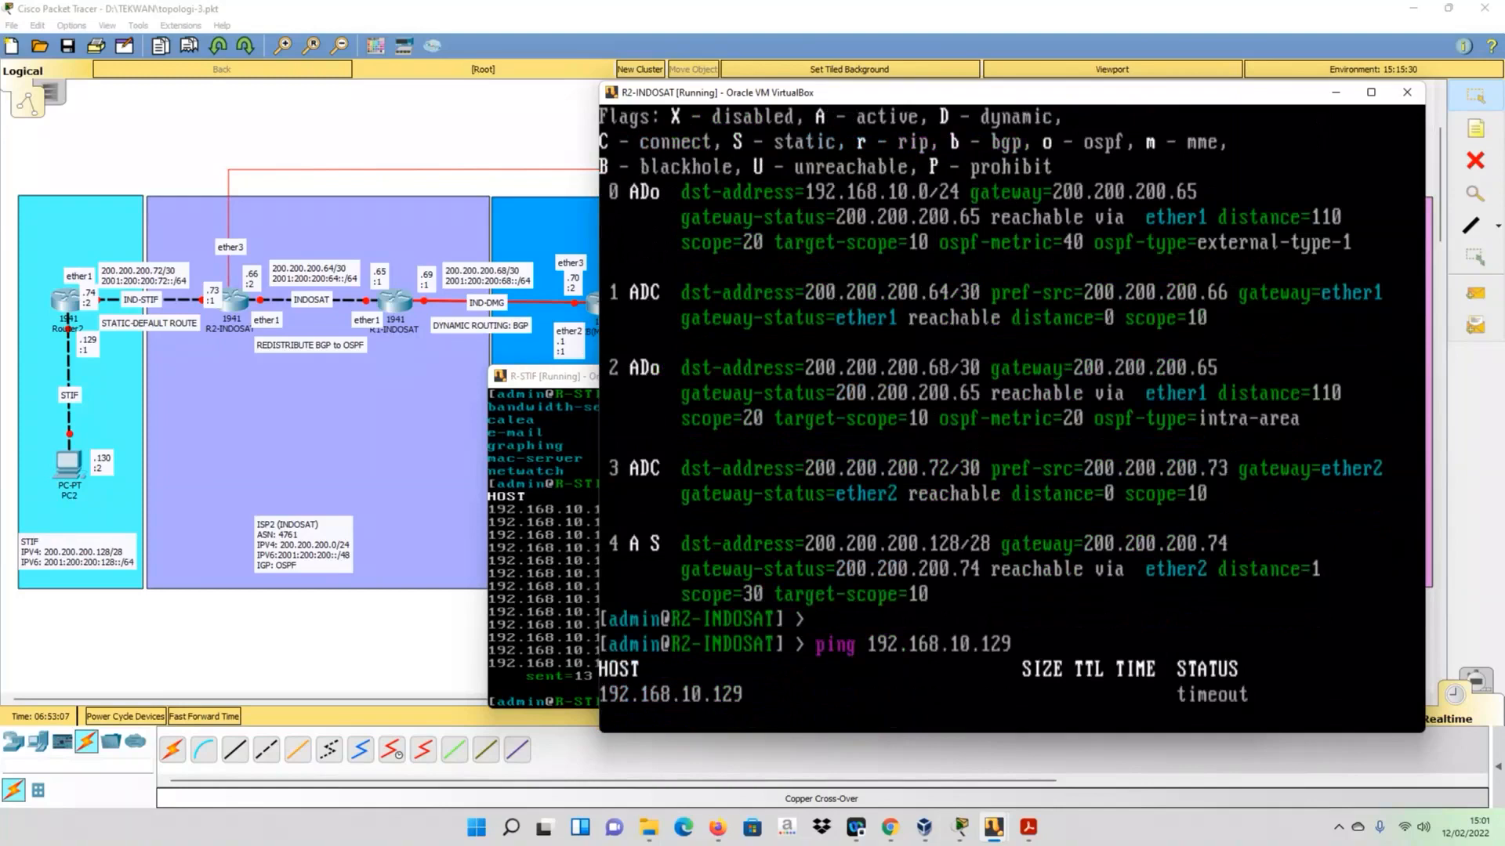
key("ctrl+c")
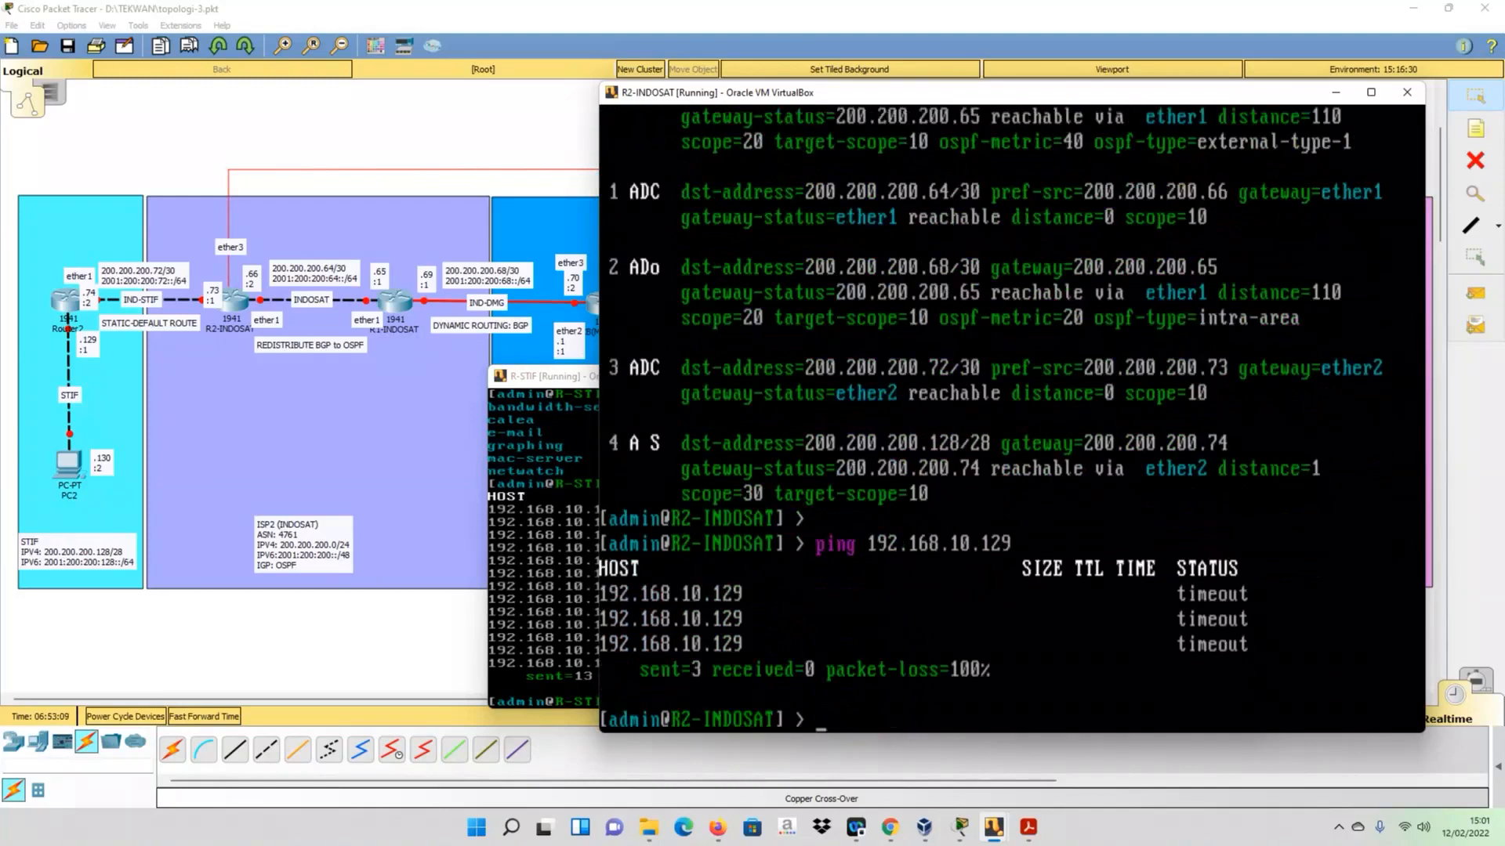
- Ping 192.168.10.130 from R2-INDOSAT to test reachability of R-CB, and end the ping
key("Up")
key("BackSpace")
key("BackSpace")
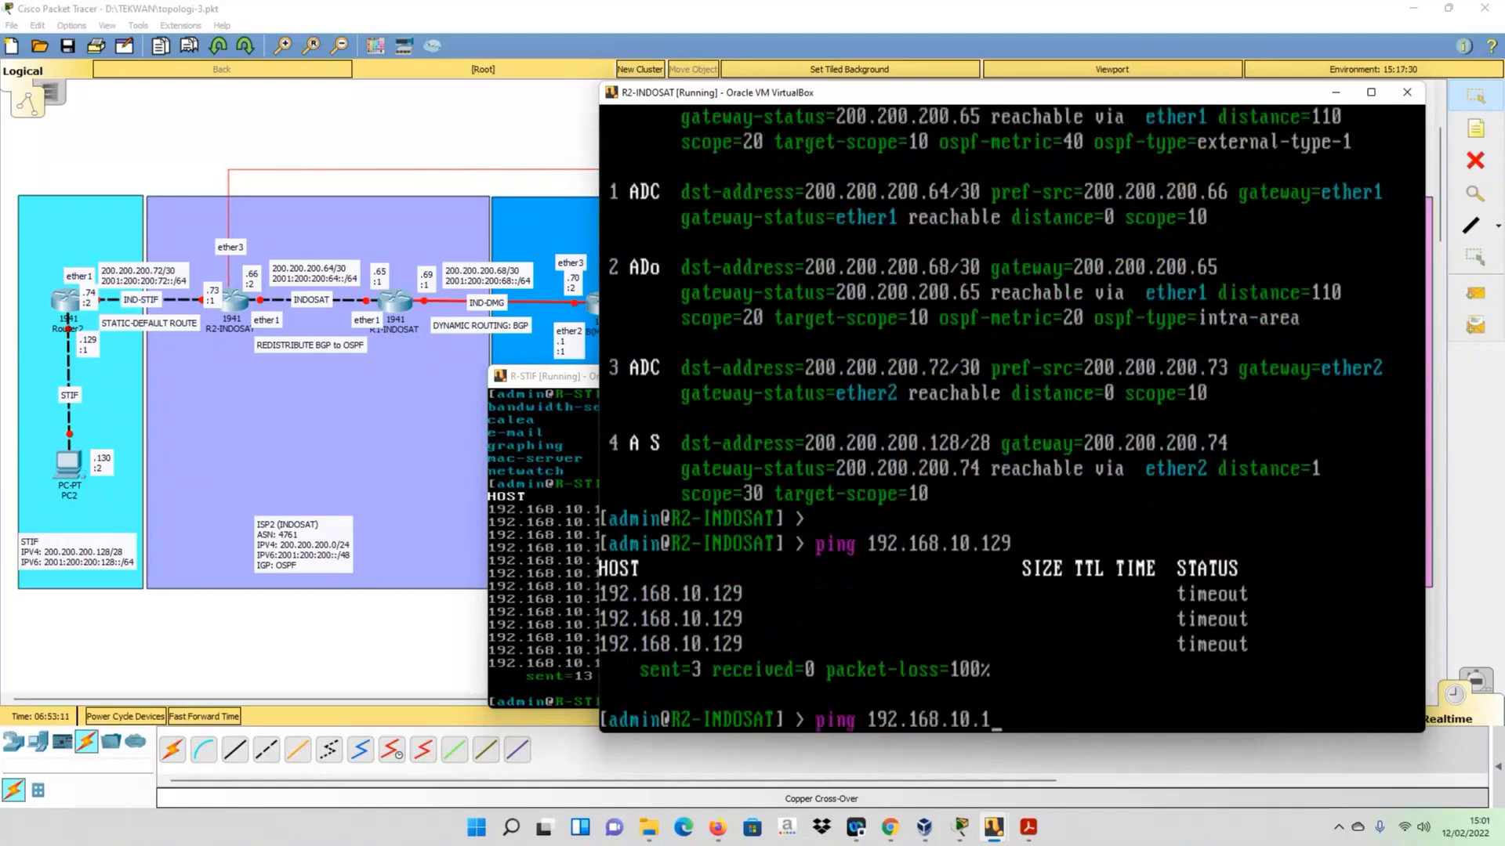
type("30")
key("Return")
key("ctrl+c")
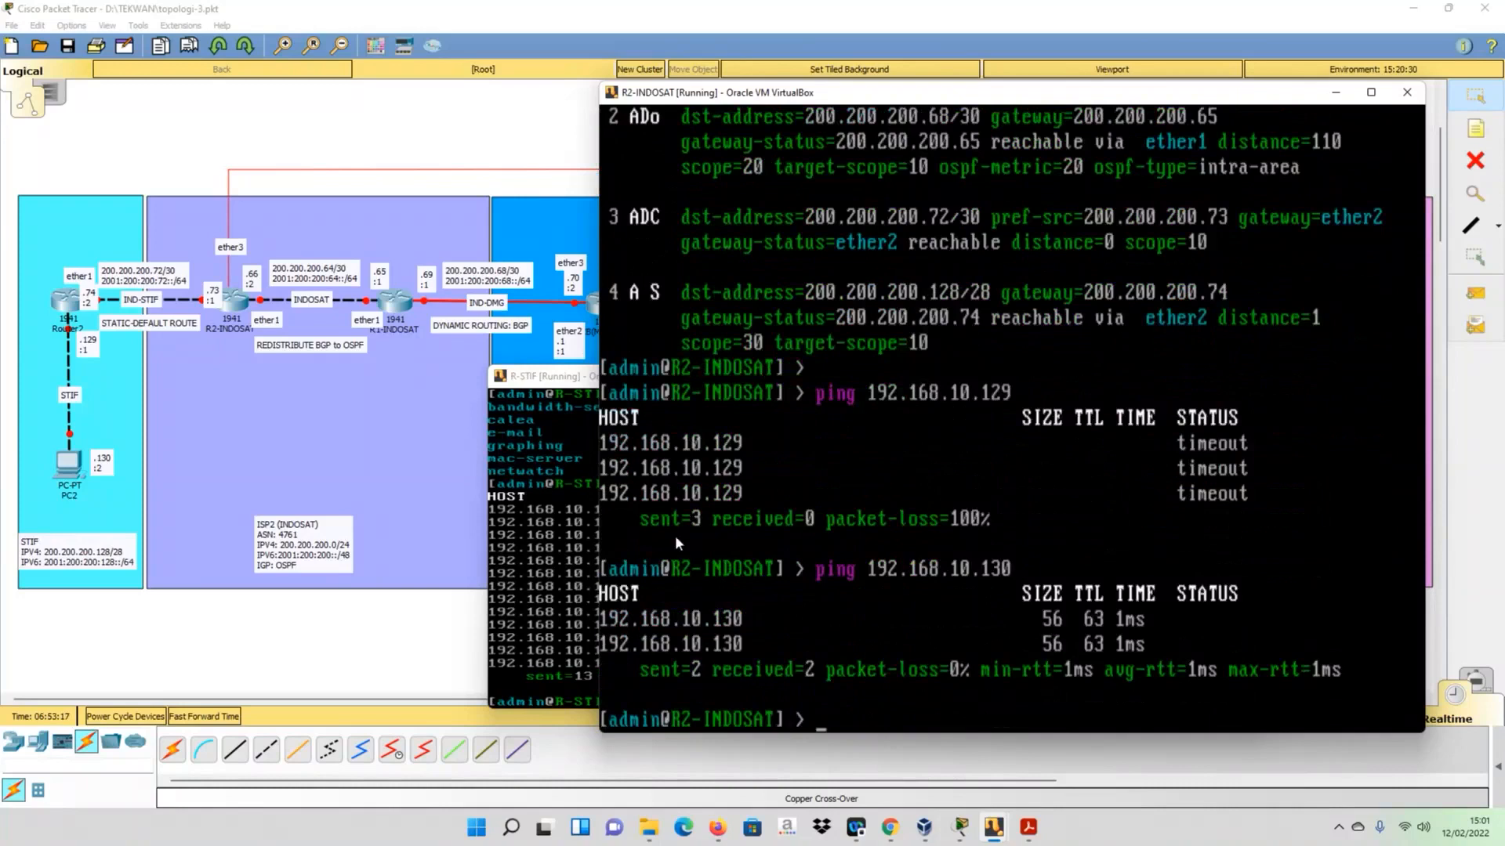
- Go back to the R-DMG console, exit configuration mode and close its Zebra session
key("alt+Tab")
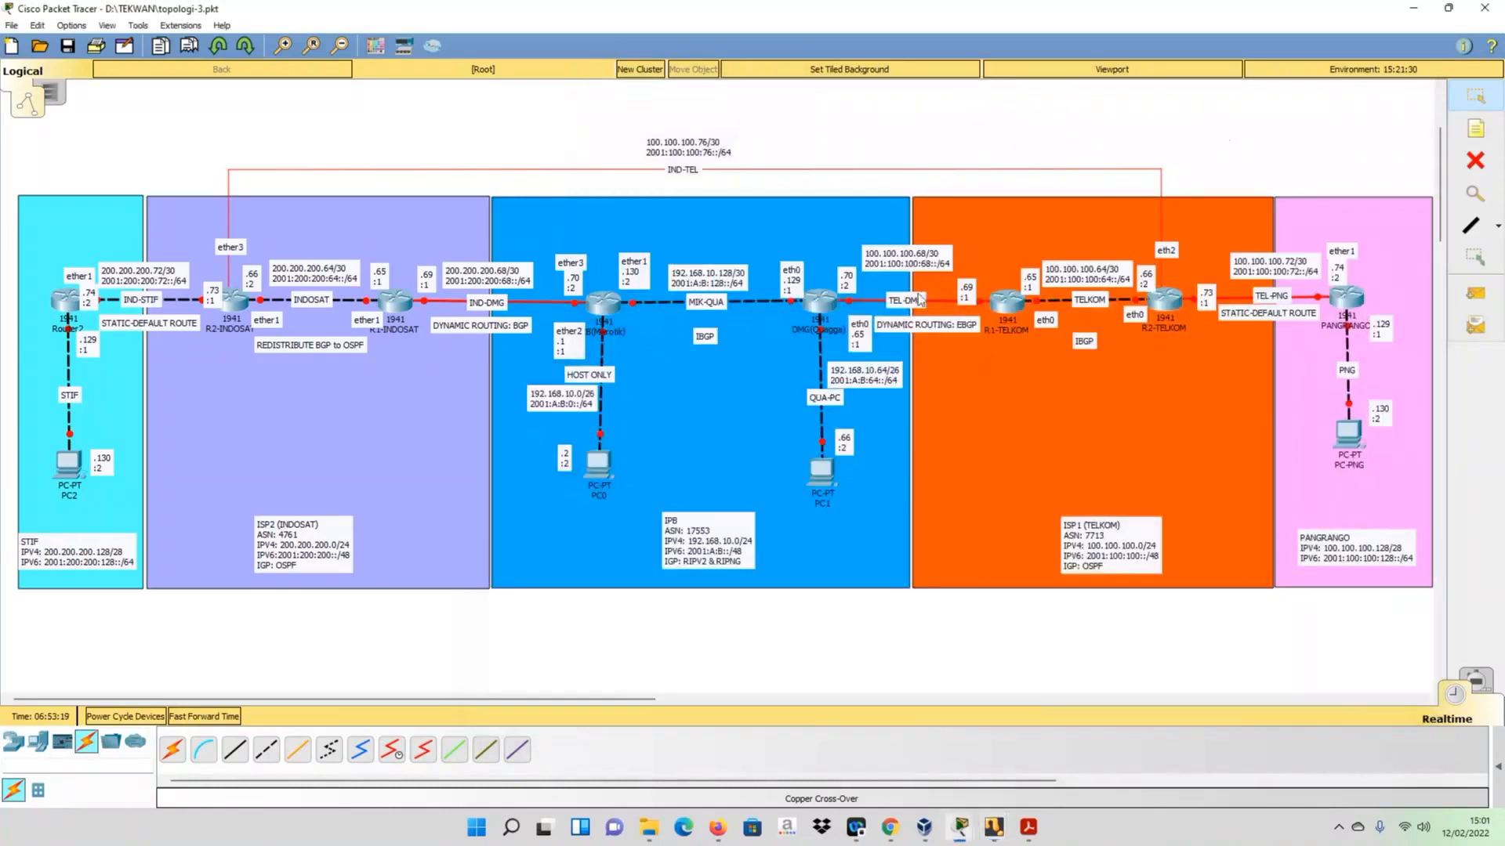
mouse_move(826, 313)
mouse_move(965, 819)
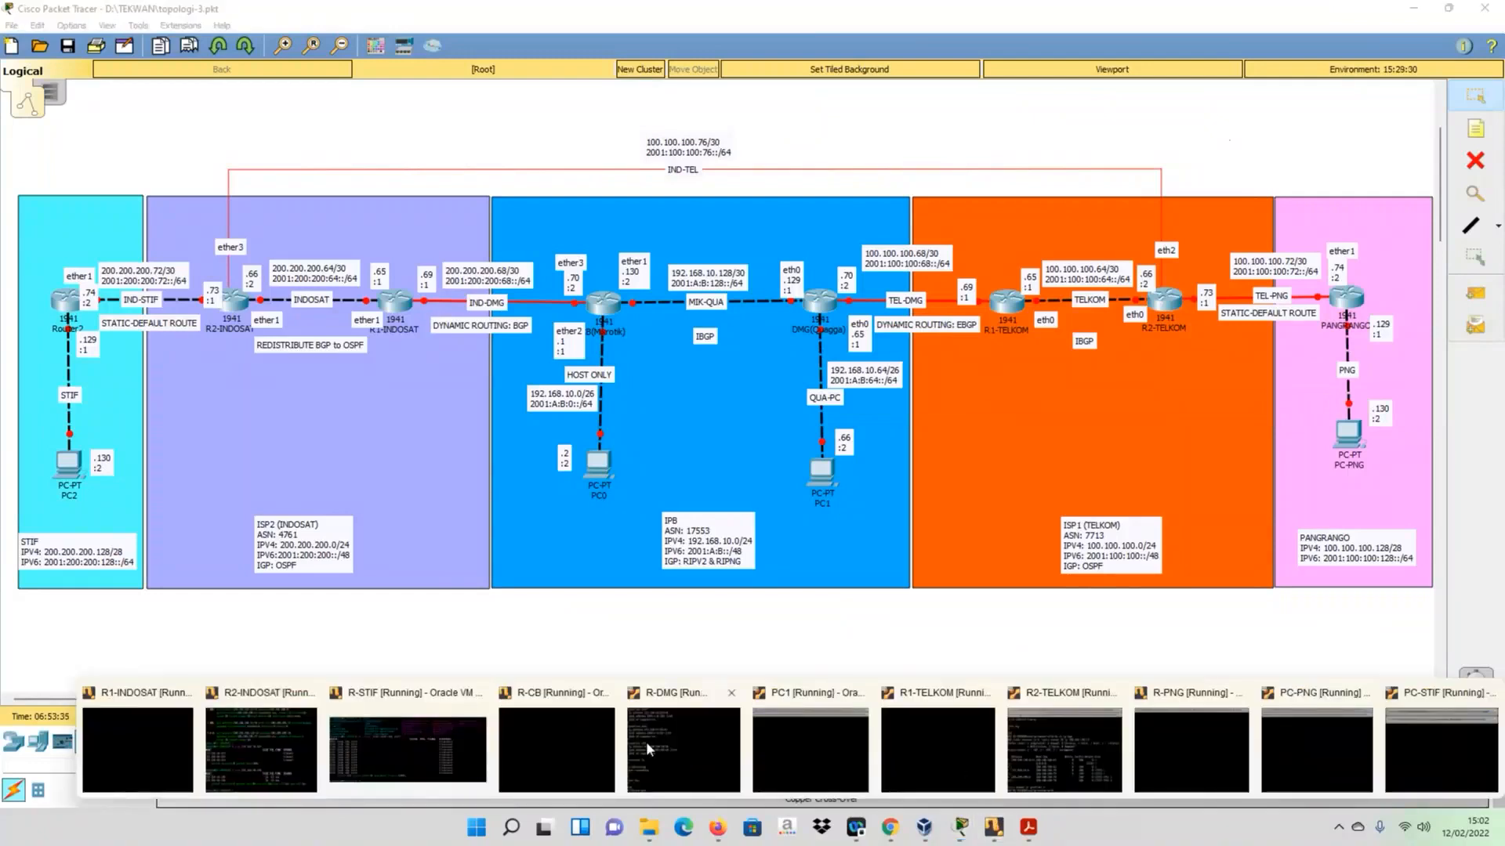
left_click(645, 742)
type("t")
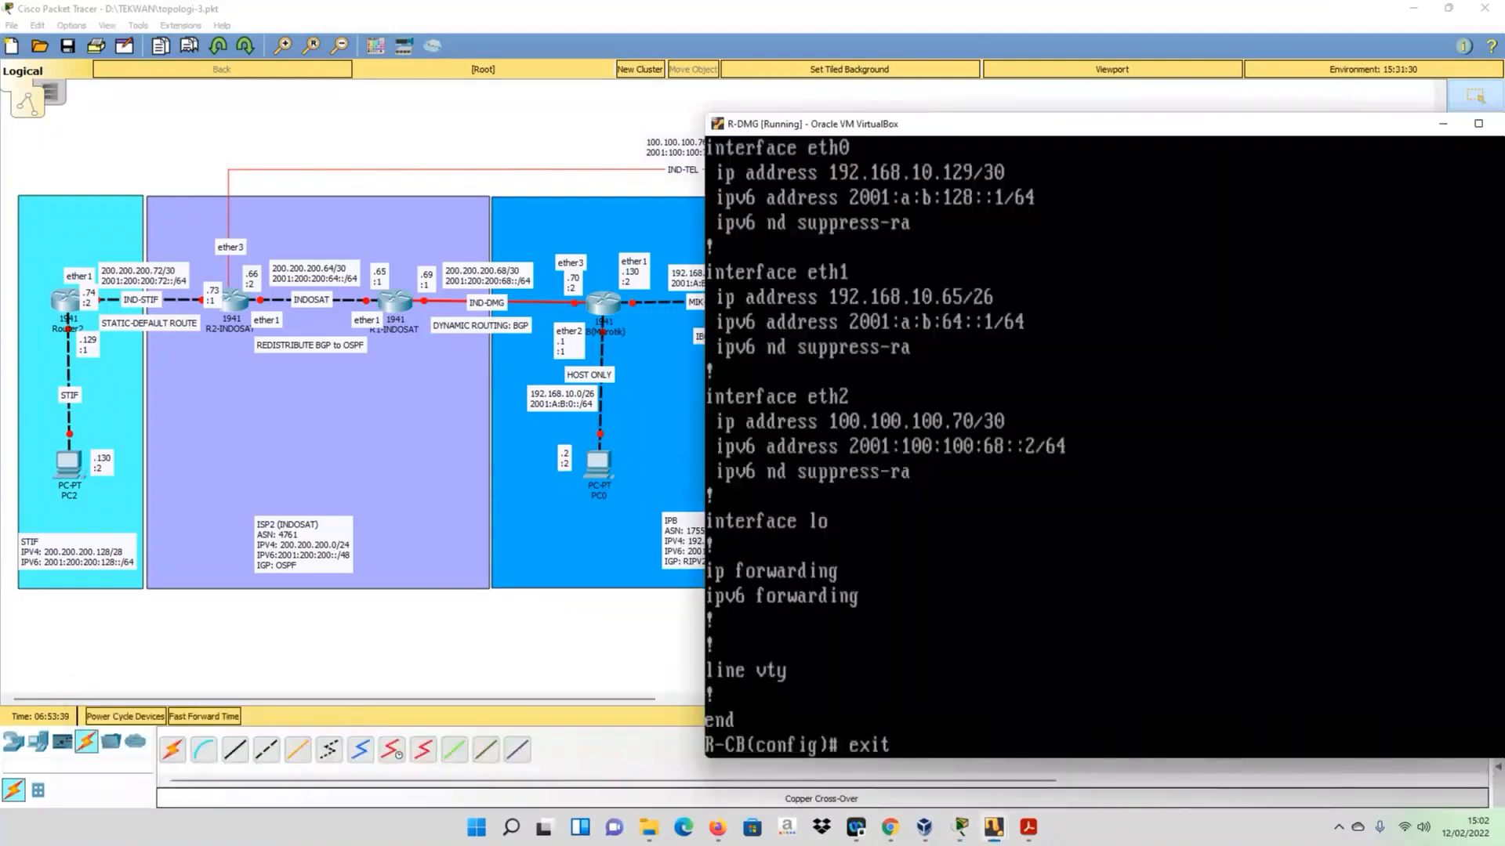
key("Return")
type("exit")
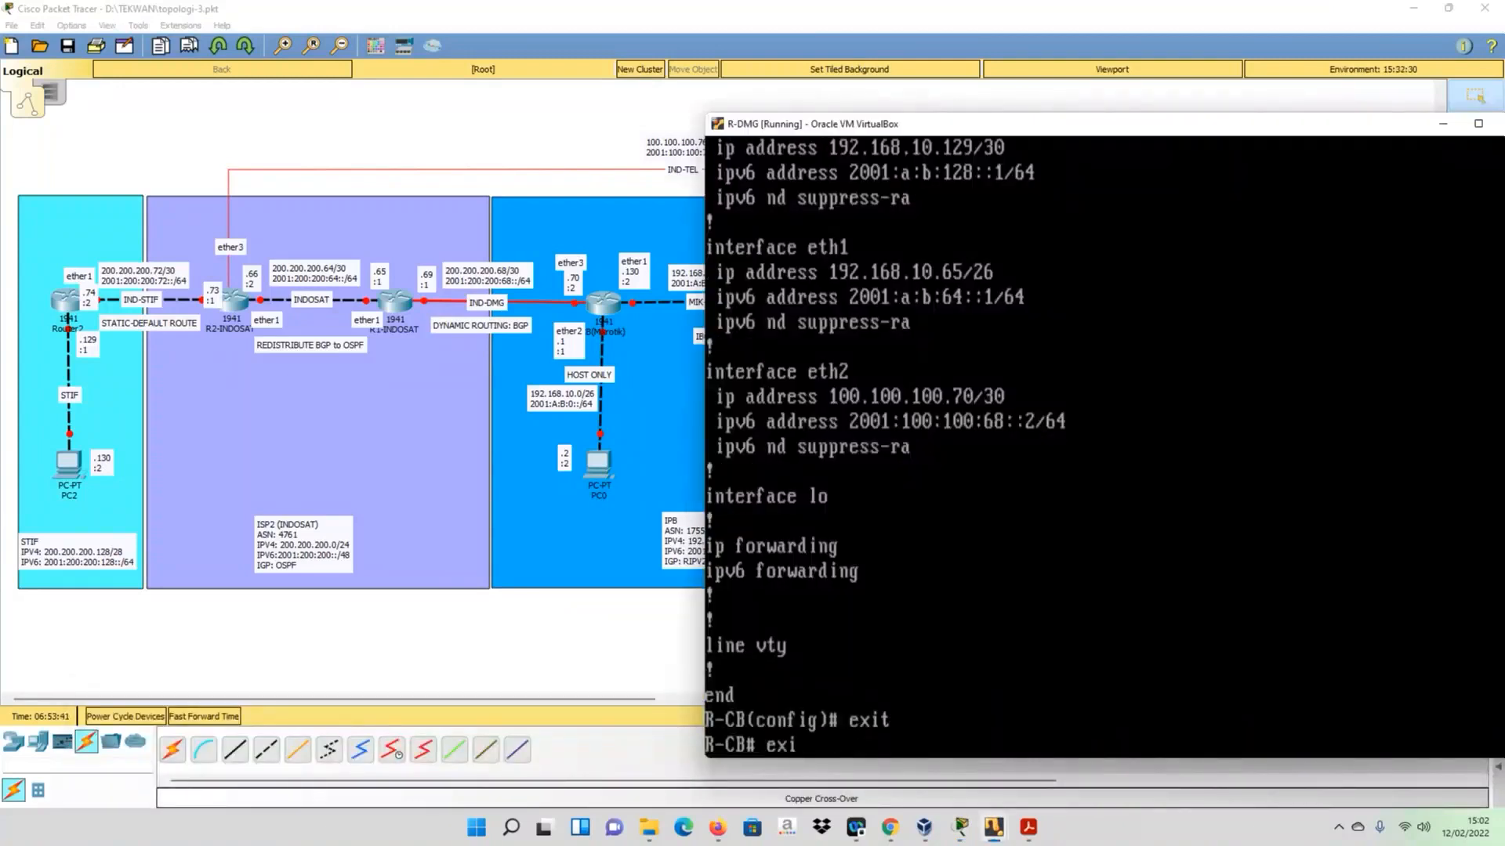
key("Return")
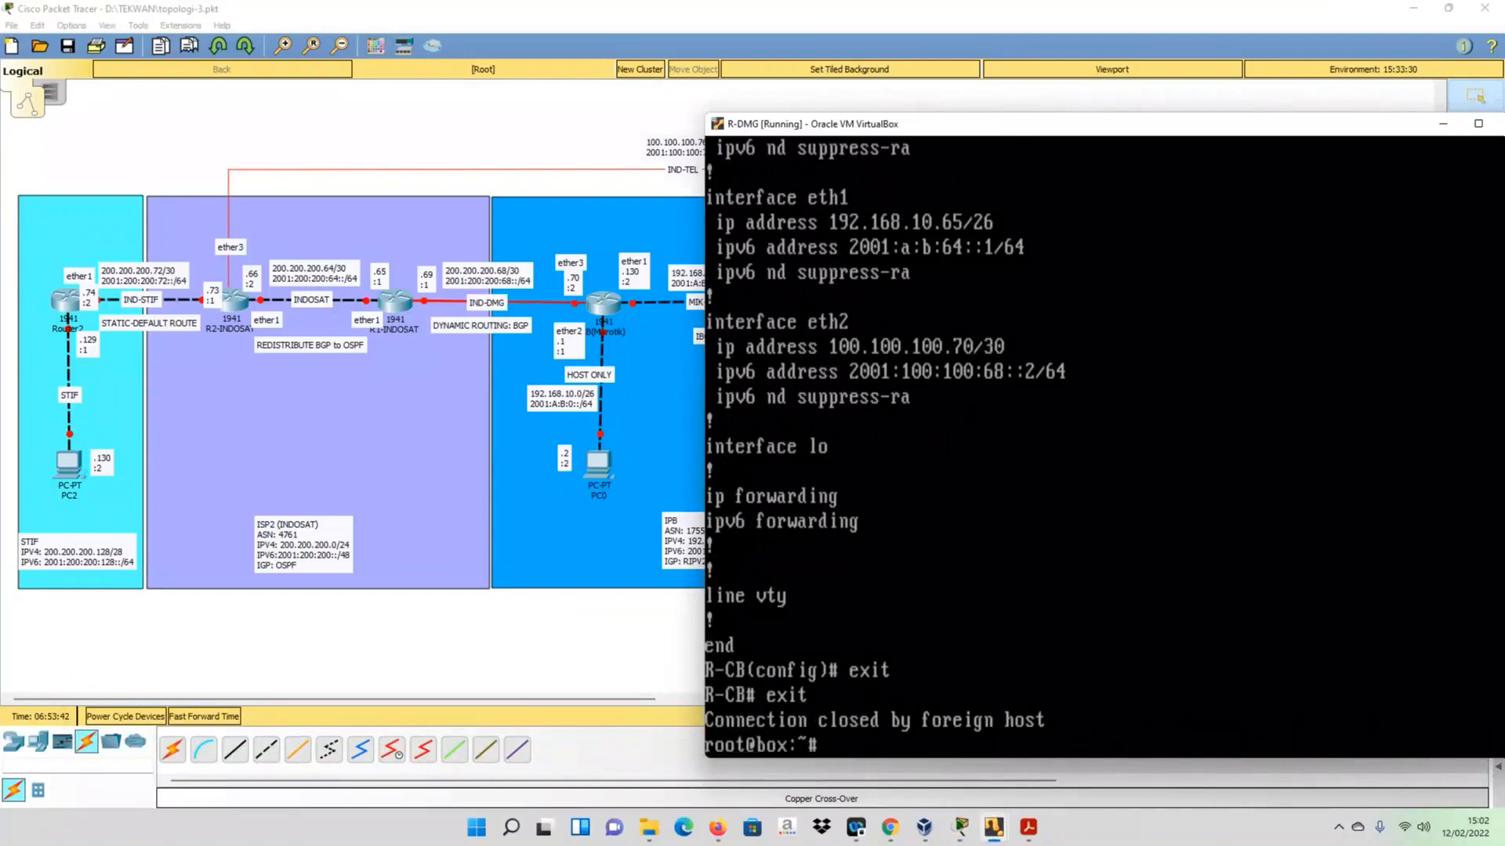
- Reconnect to R-DMG's Zebra daemon with telnet 127.0.0.1 2601, enter the access password and enable privileged mode
key("Up")
key("Return")
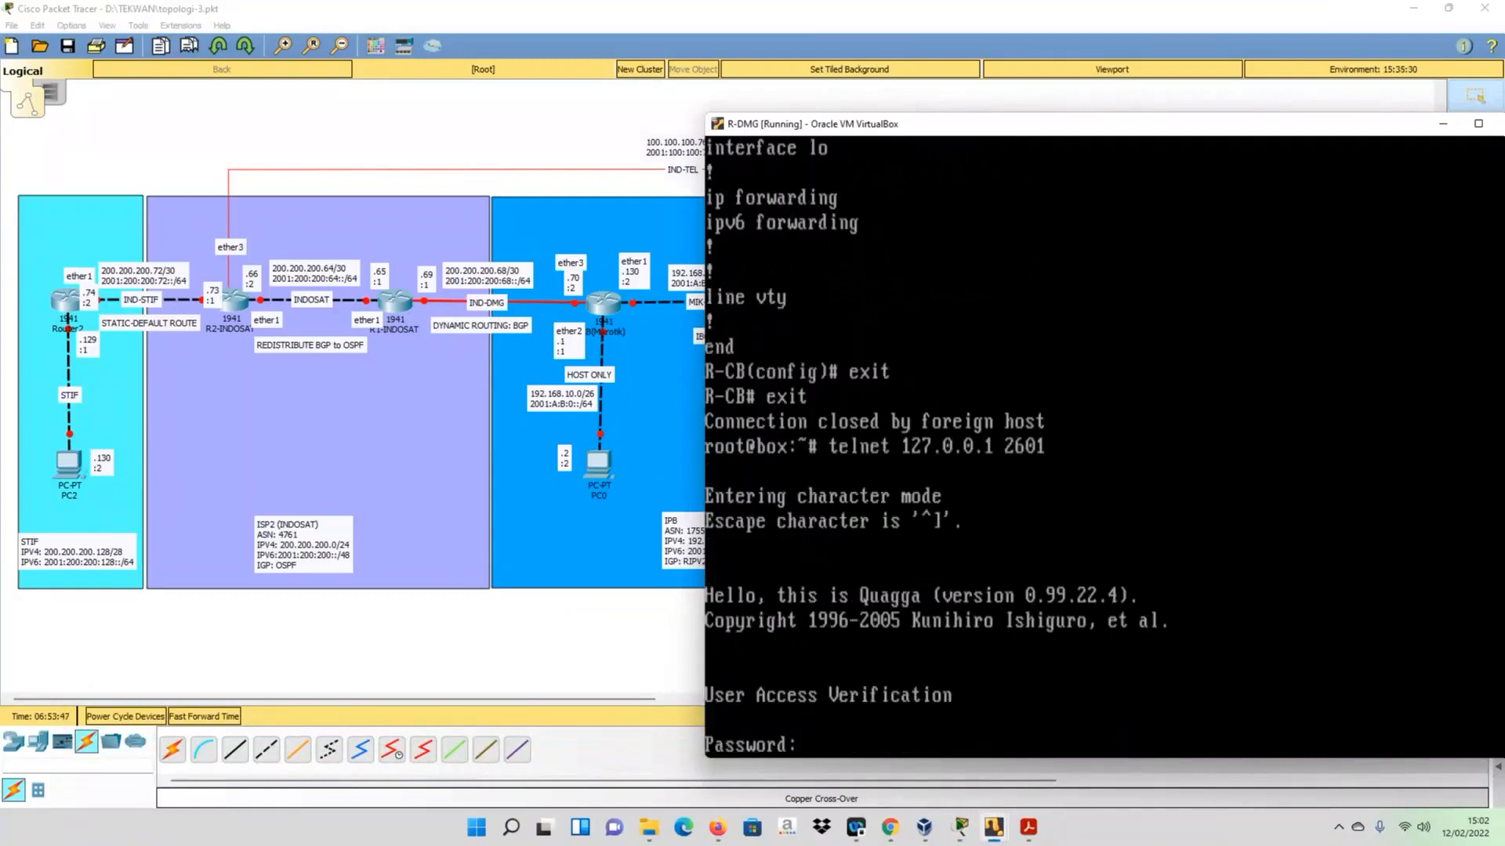
key("Return")
type("en")
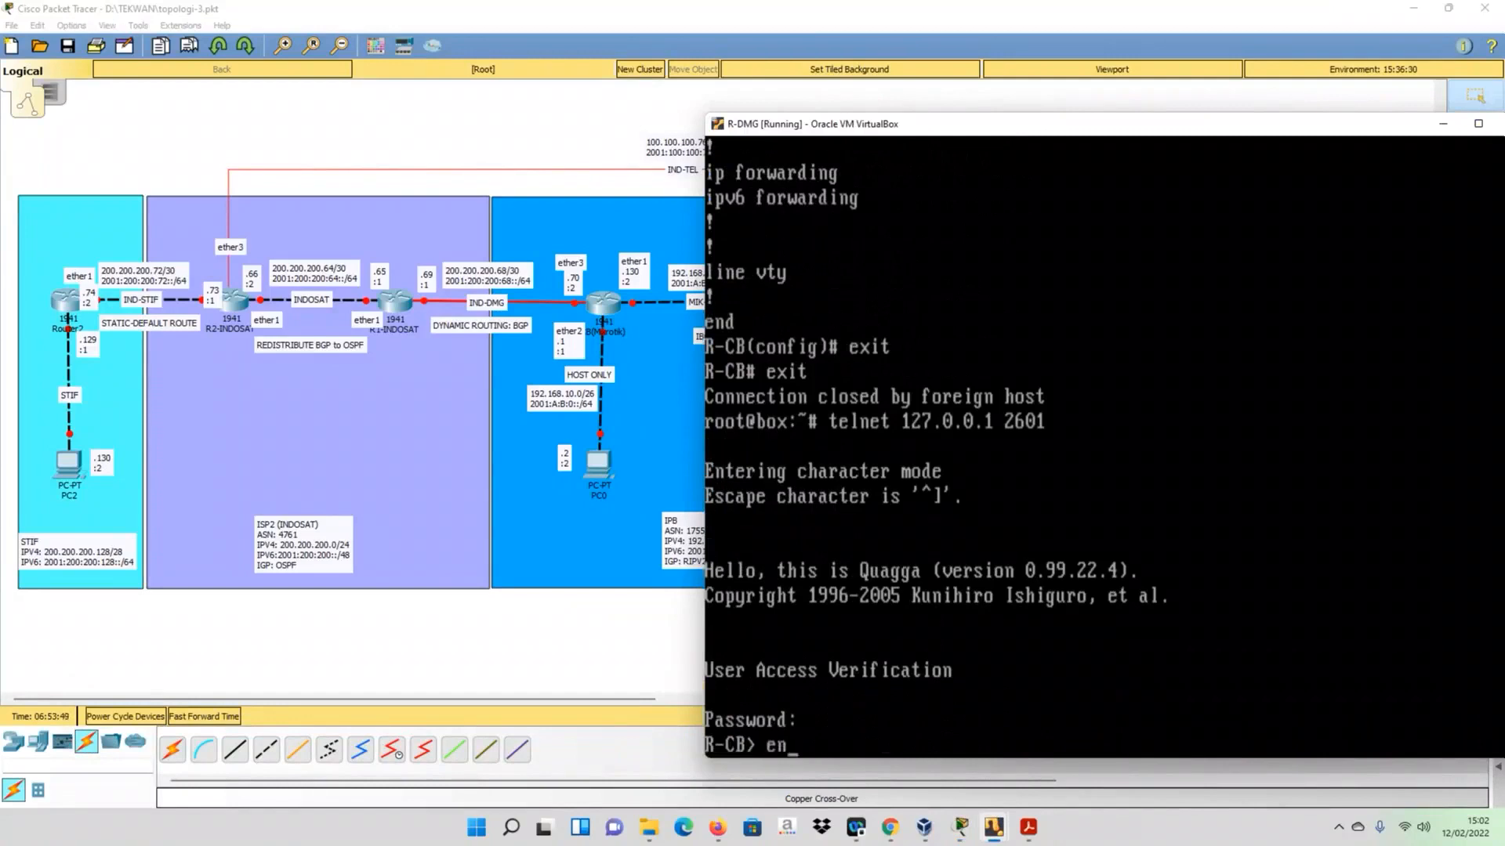
key("Return")
- Display R-DMG's IPv4 routing table with sh ip route, and return to the topology
type("sh")
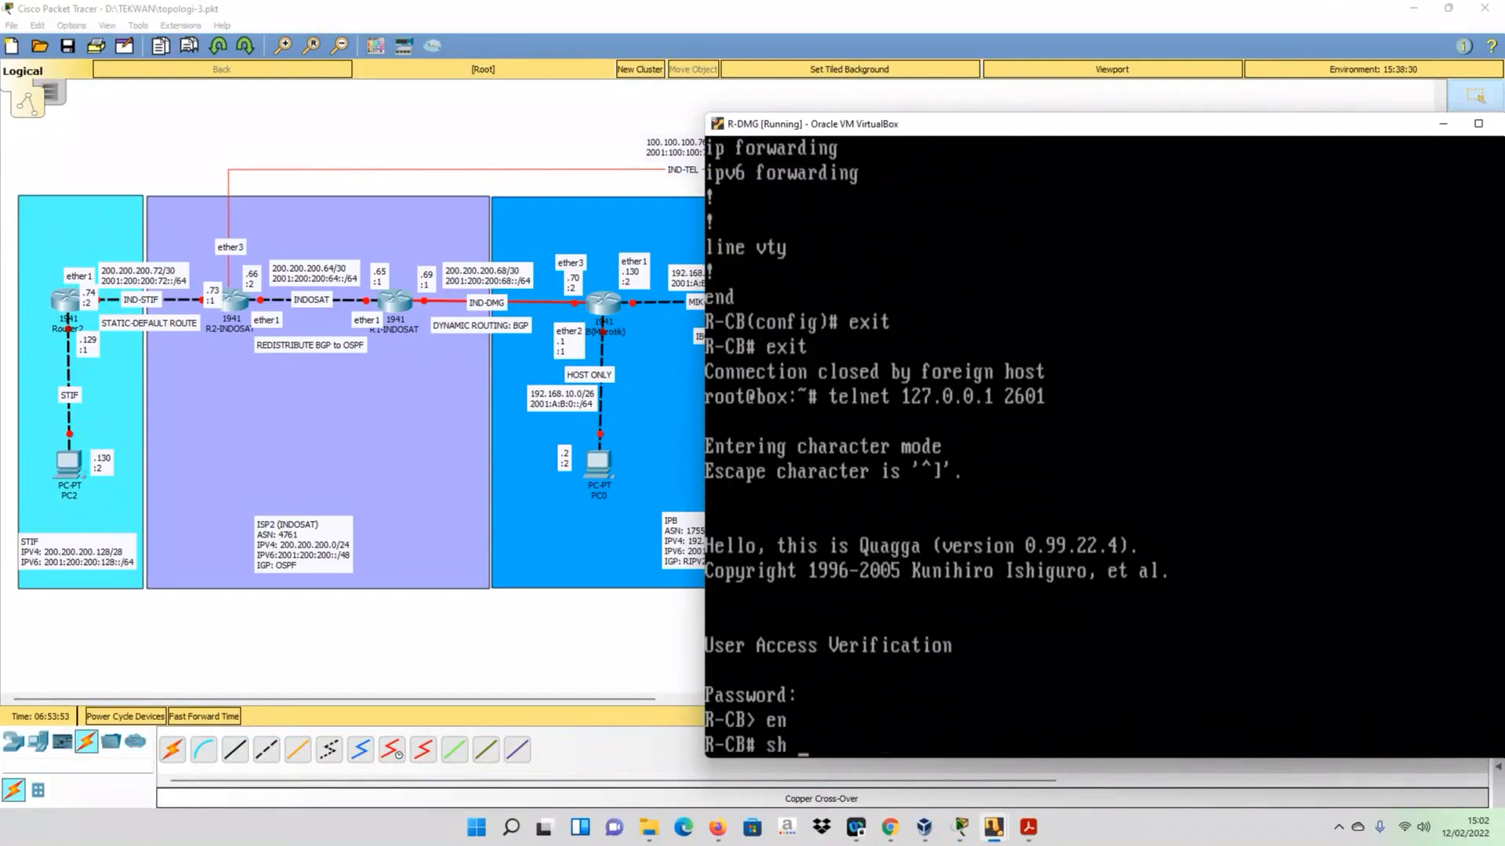
type(" ip rou")
key("Tab")
key("Return")
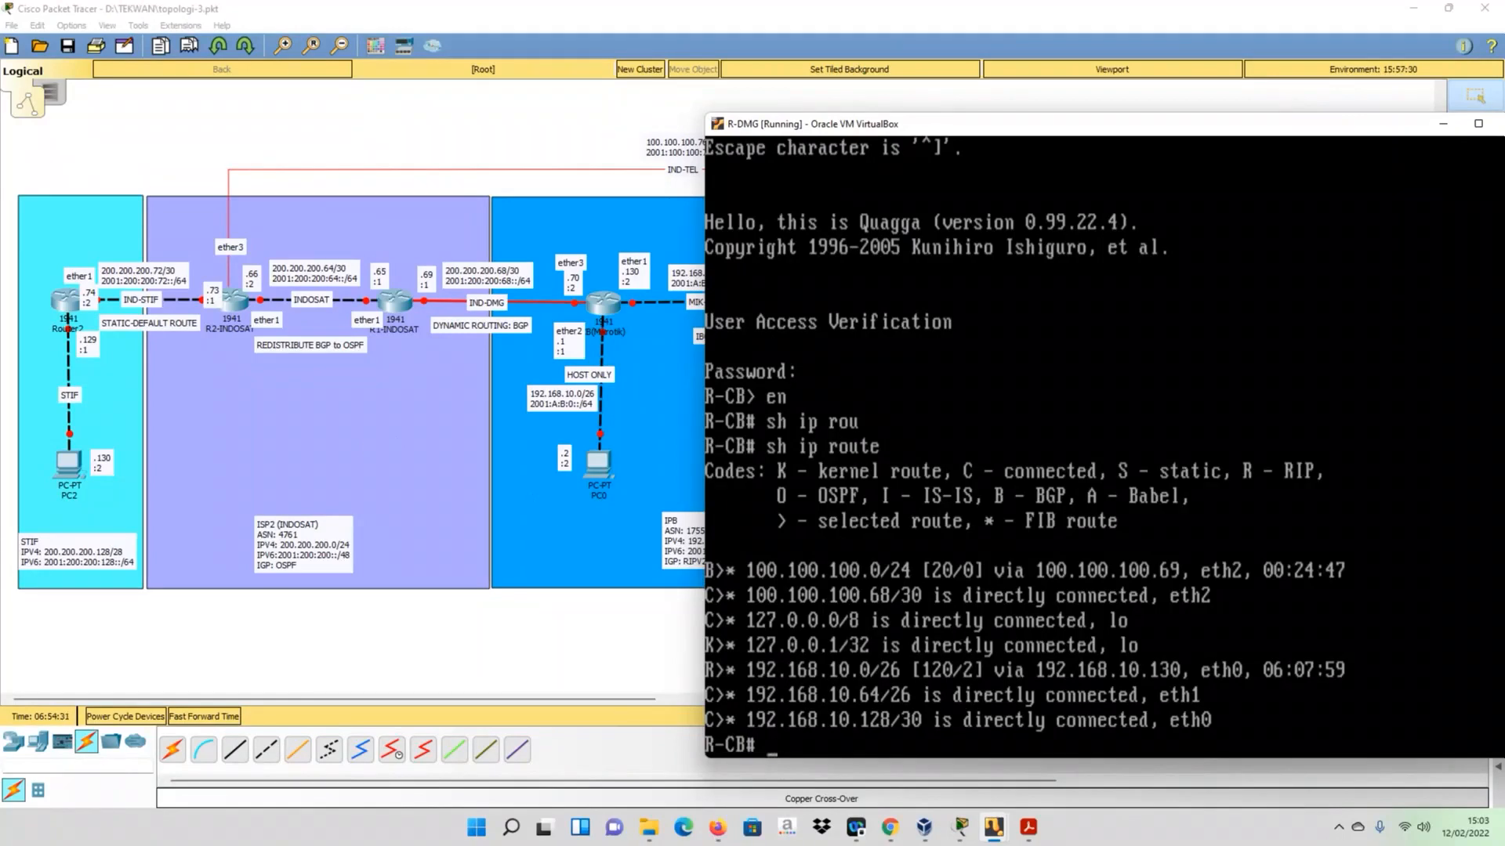
left_click(570, 630)
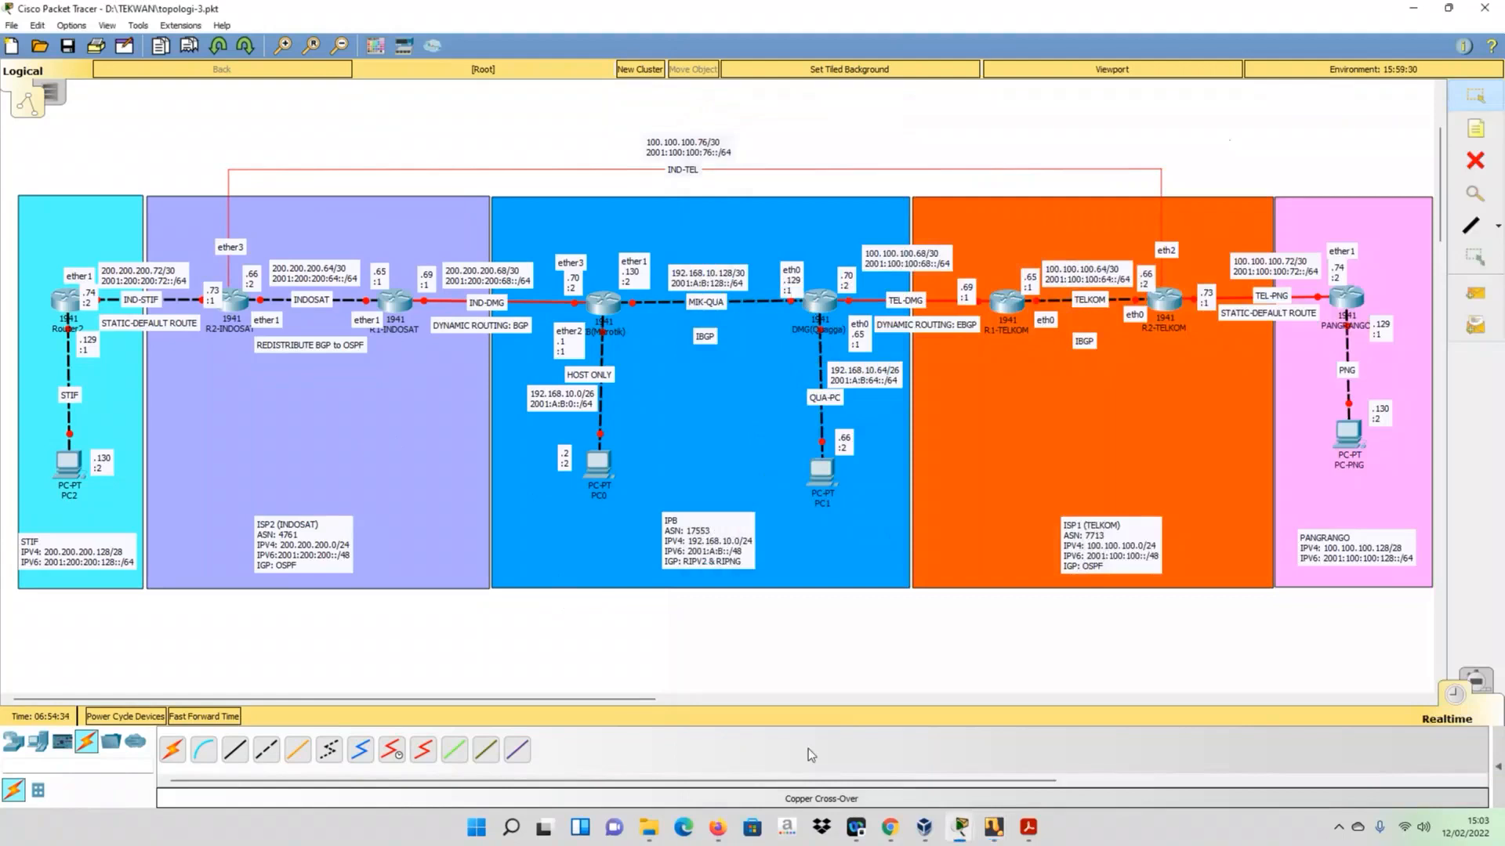
- Switch to the R-CB console, list its IPv4 routes with ip route print, and return to the topology
mouse_move(994, 832)
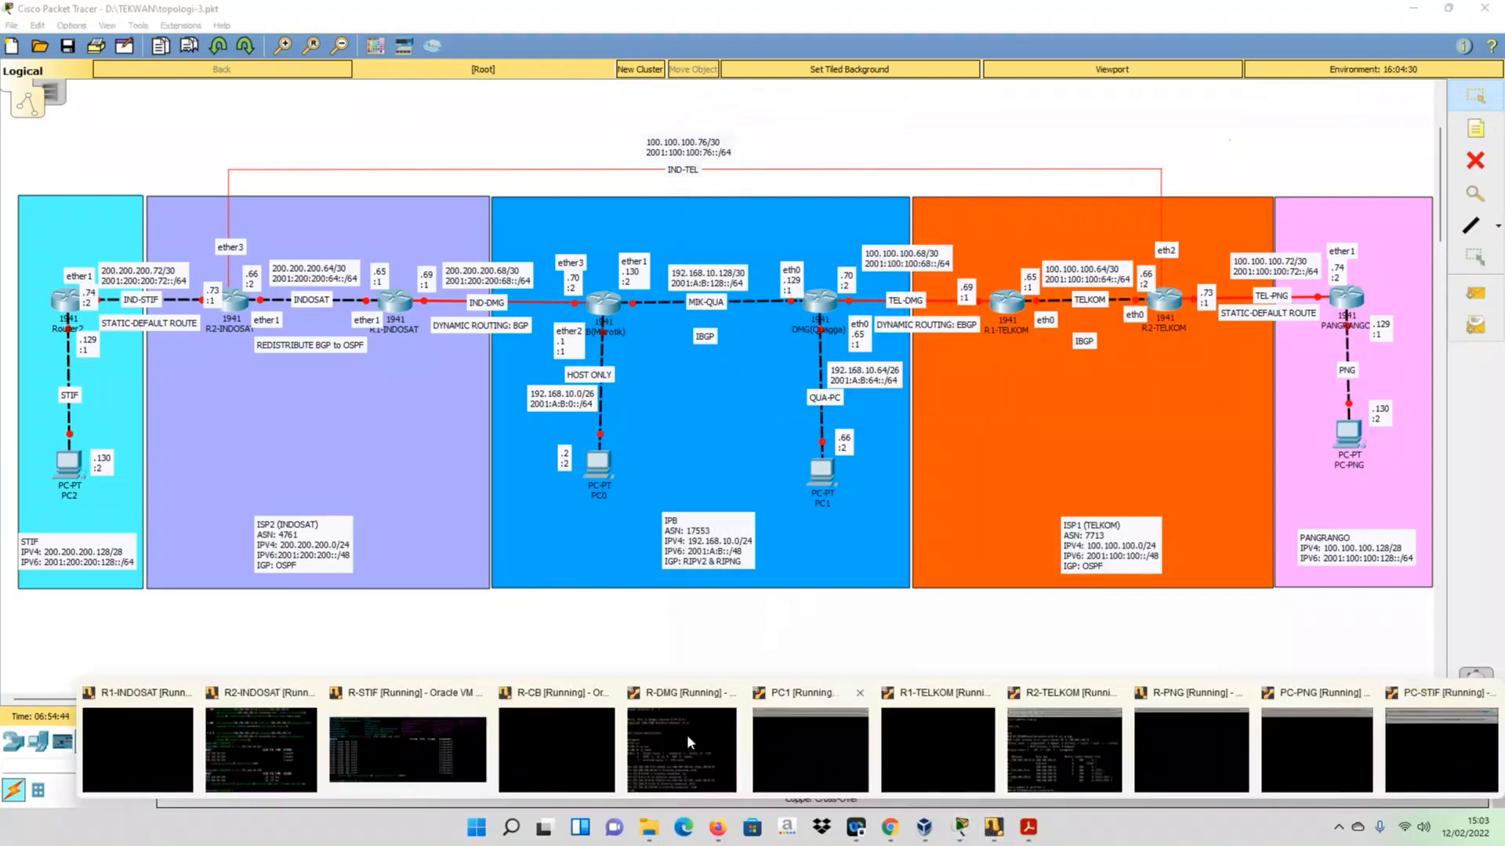
left_click(553, 721)
type("ip route ")
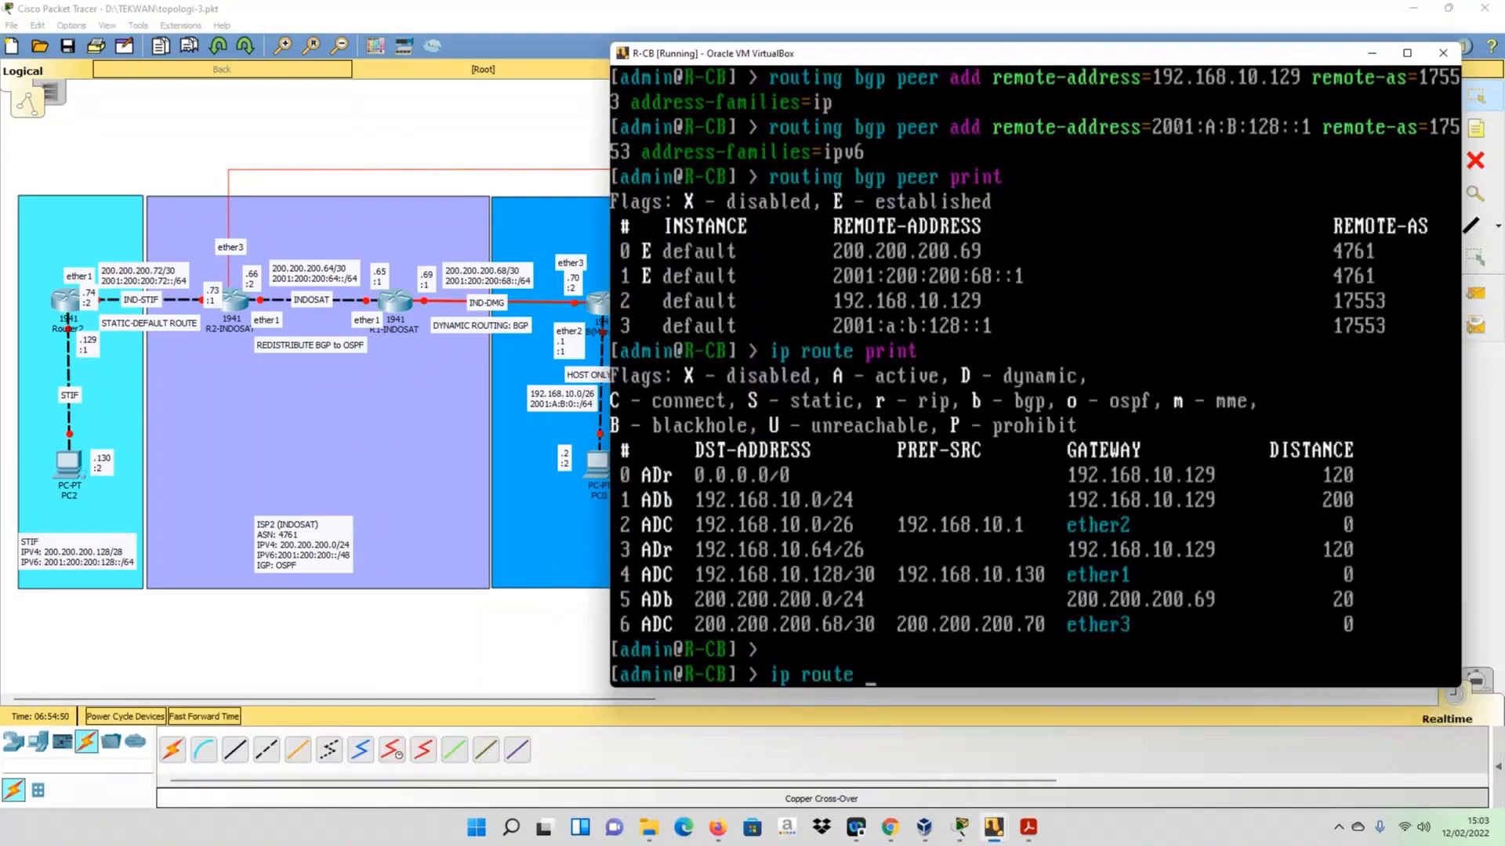
type("print")
key("Return")
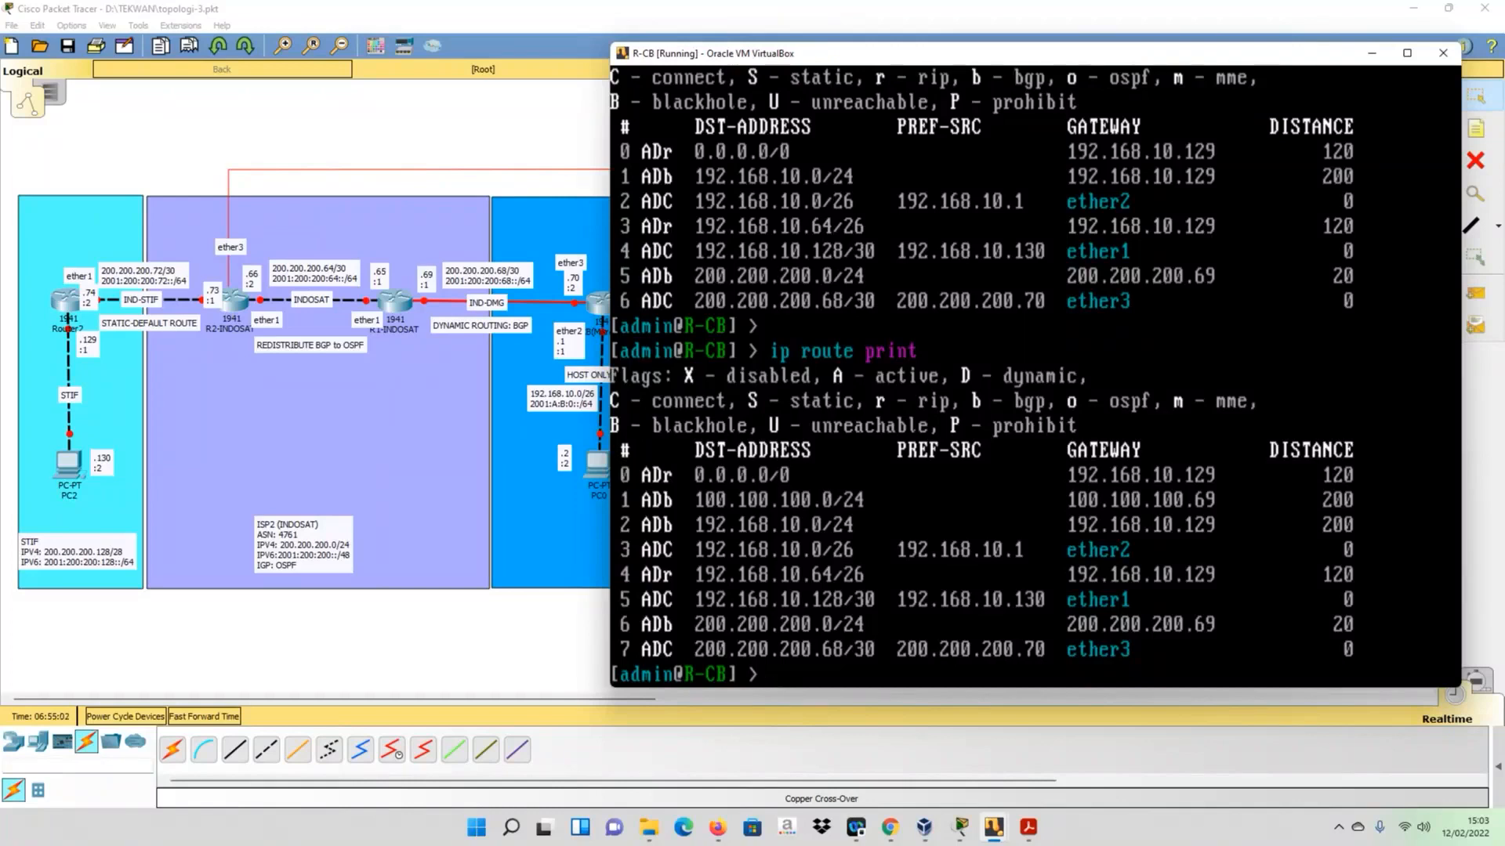
left_click(539, 658)
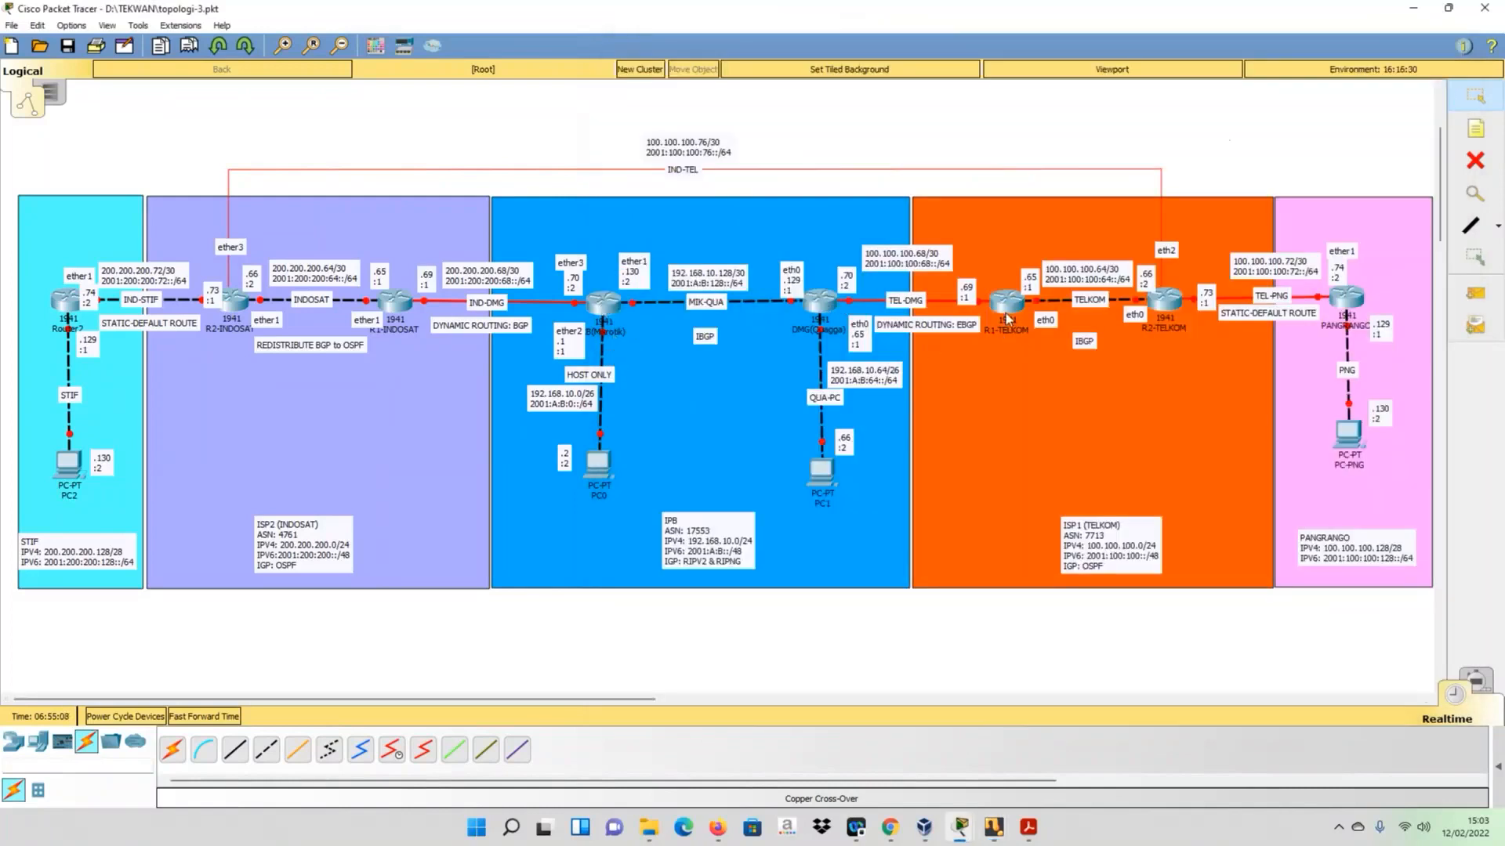
- On R1-TELKOM, connect to Zebra with telnet 127.0.0.1 2601, enter the access password and enable privileged mode
left_click(991, 832)
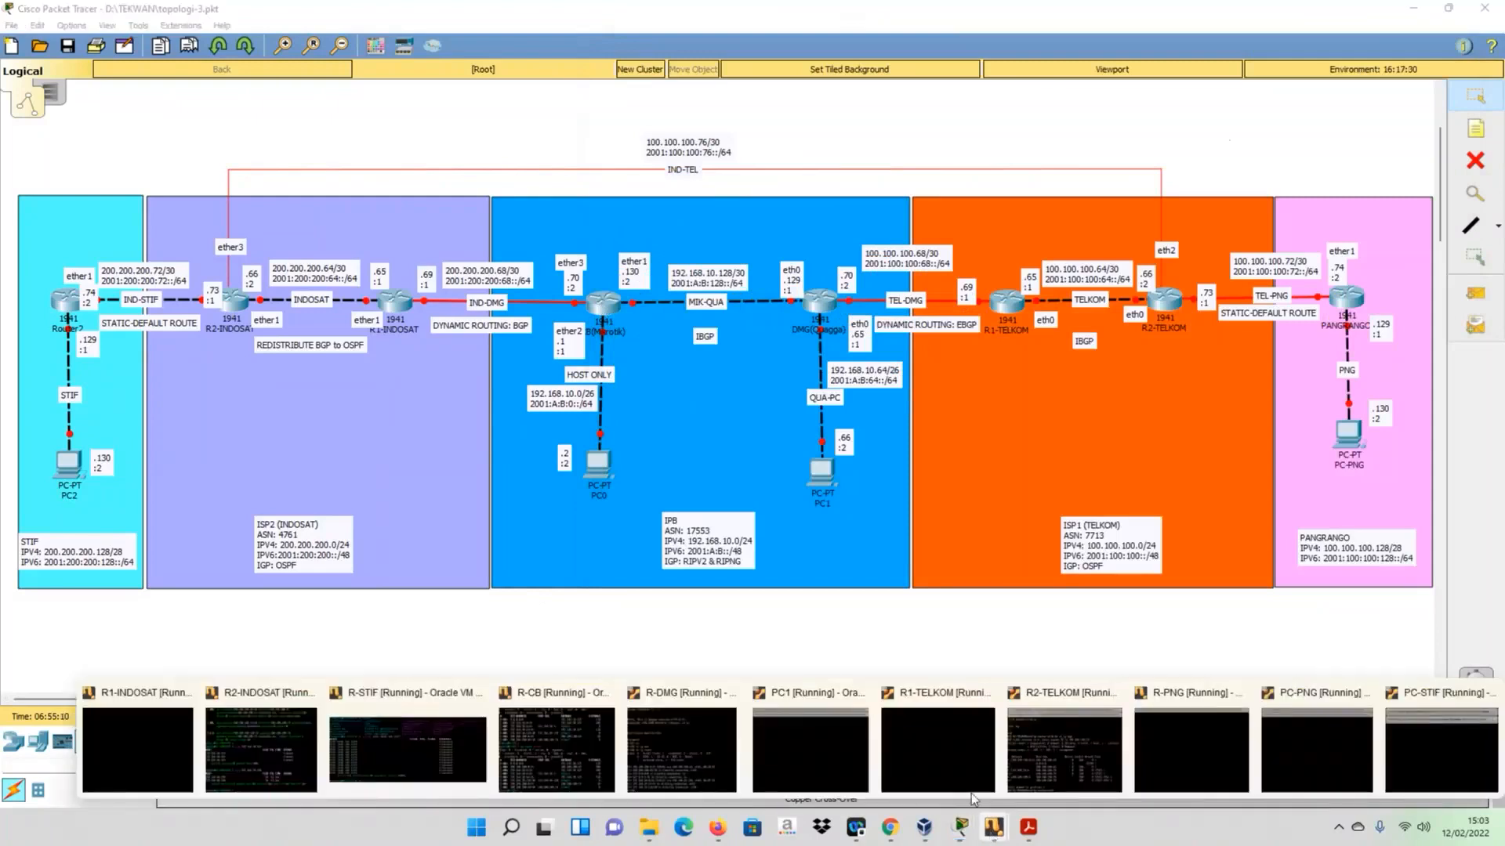
left_click(943, 745)
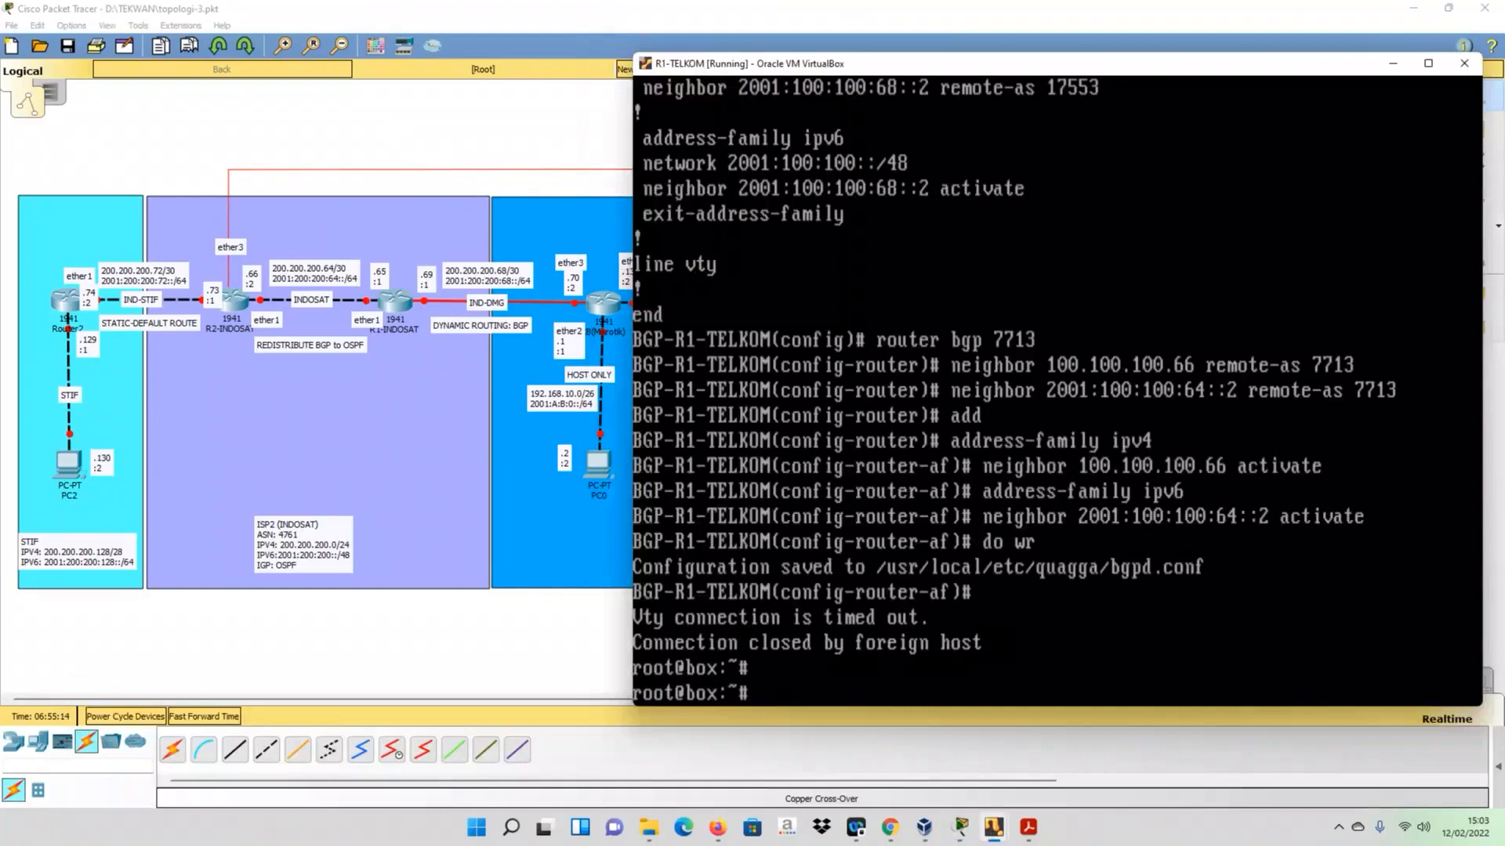
key("Up")
key("BackSpace")
type("127.0.0.1 2601")
key("Return")
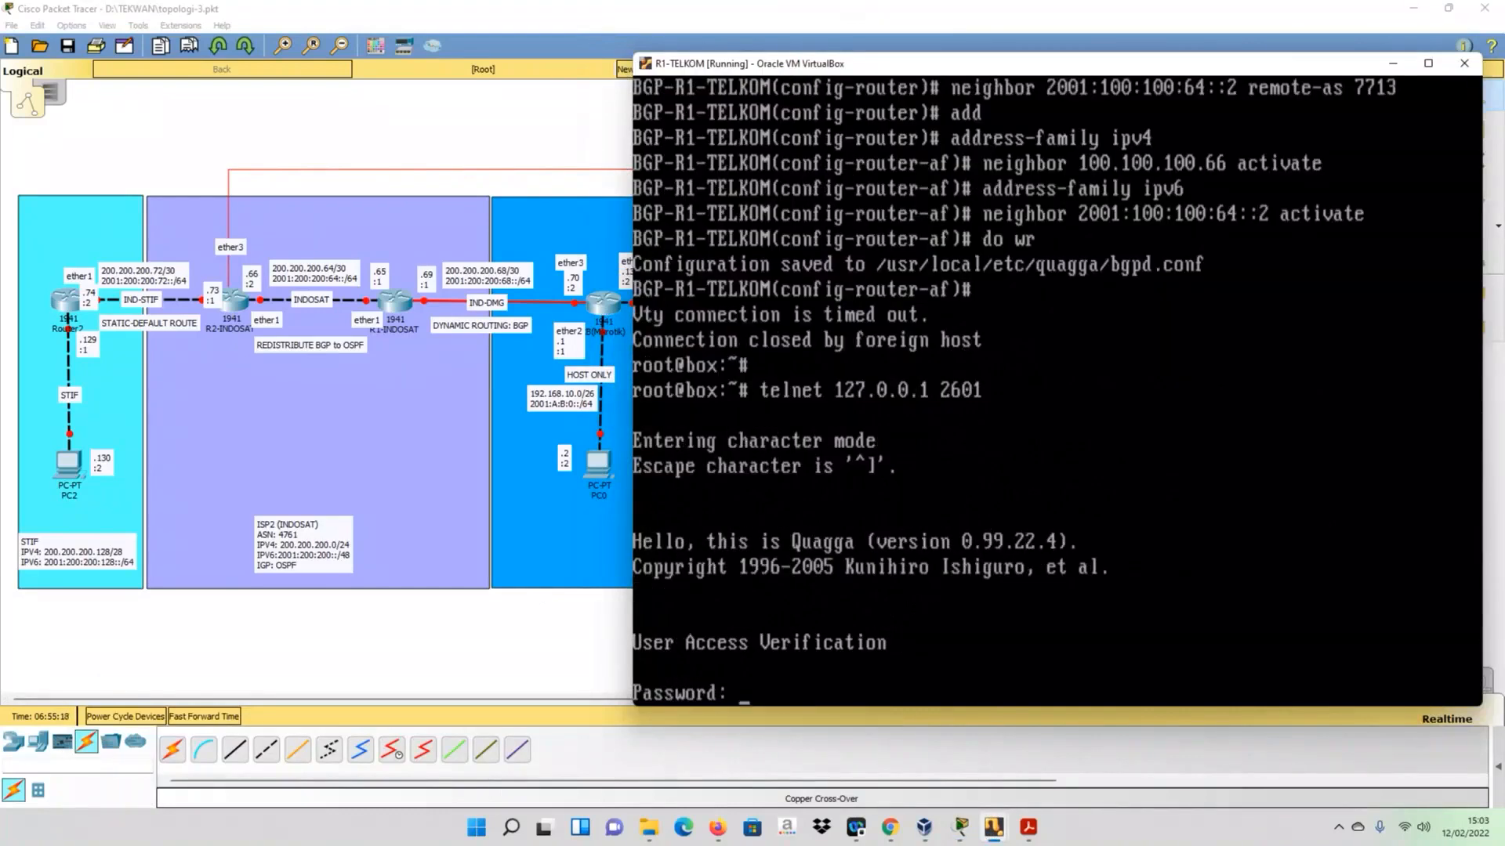
key("Return")
type("en")
key("Return")
- Display R1-TELKOM's IPv4 routing table with sh ip route
type("sh run")
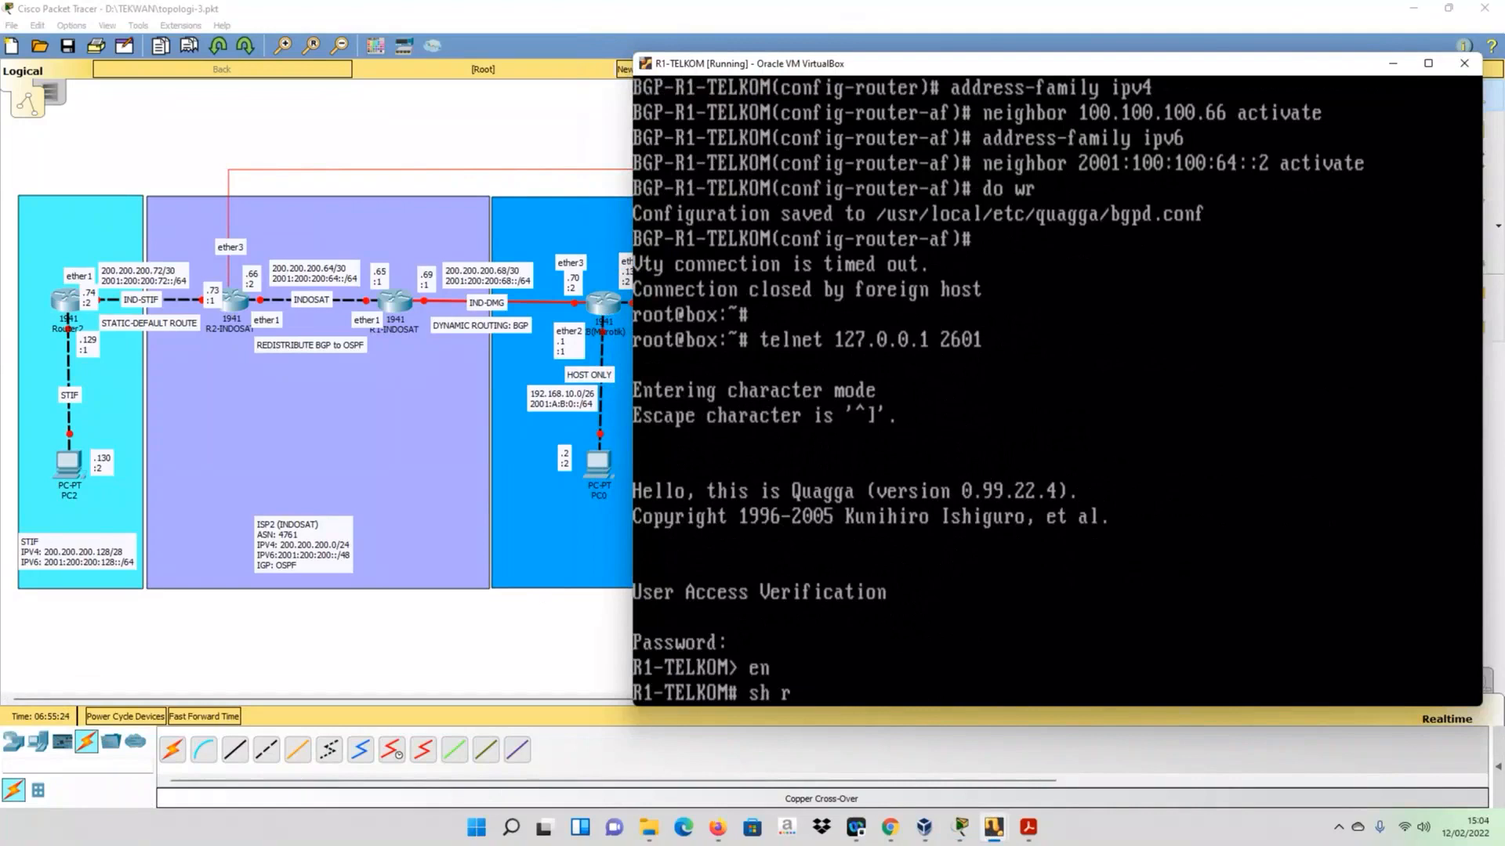
key("Tab")
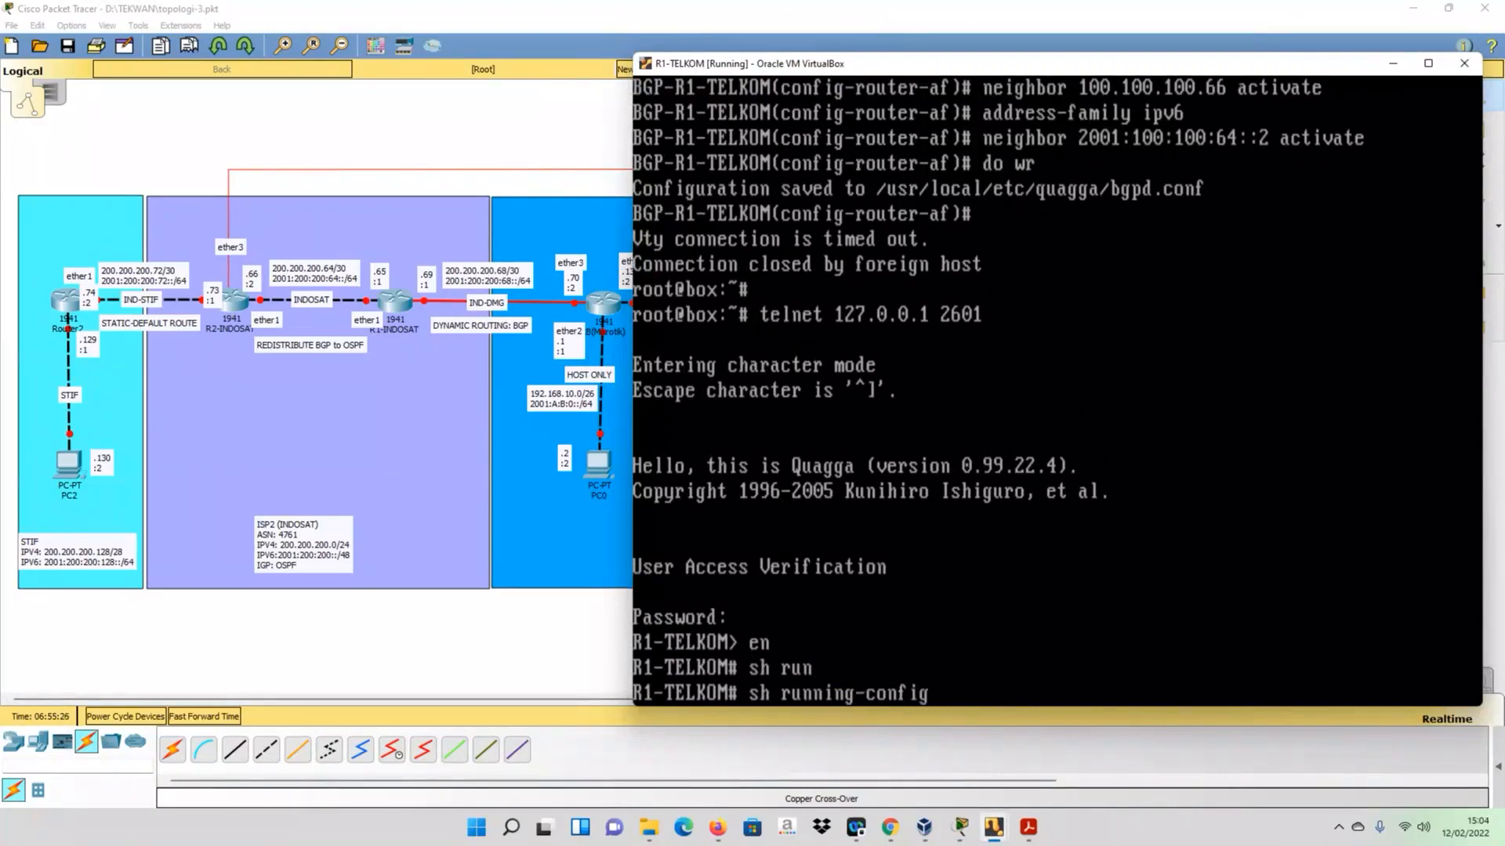
key("BackSpace")
key("BackSpace")
key("BackSpace")
key("BackSpace")
key("BackSpace")
key("BackSpace")
key("BackSpace")
key("BackSpace")
key("BackSpace")
key("BackSpace")
key("BackSpace")
key("BackSpace")
key("BackSpace")
key("BackSpace")
type("ip route")
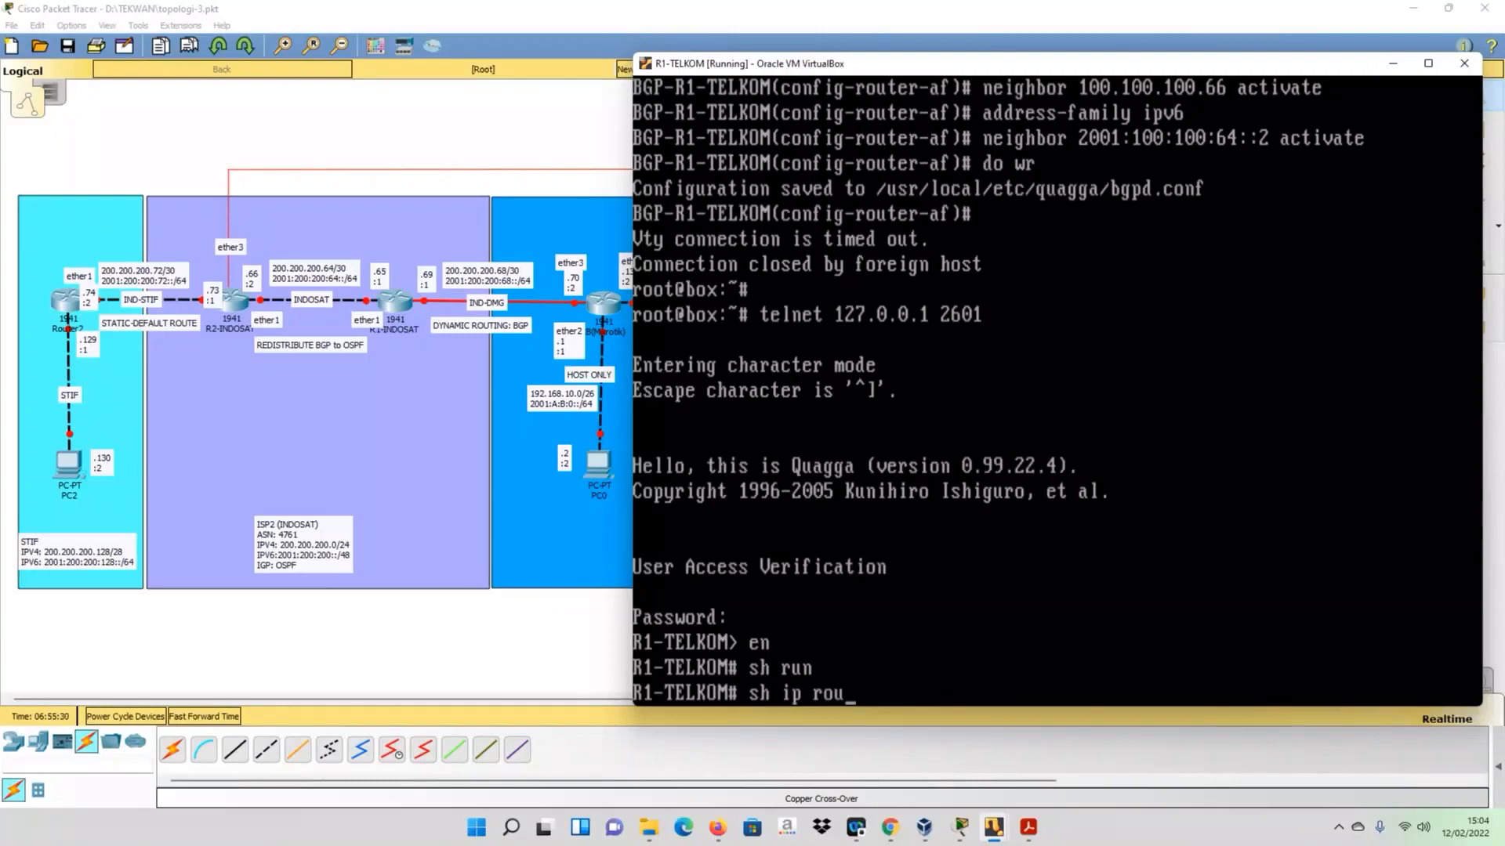
key("Tab")
key("Return")
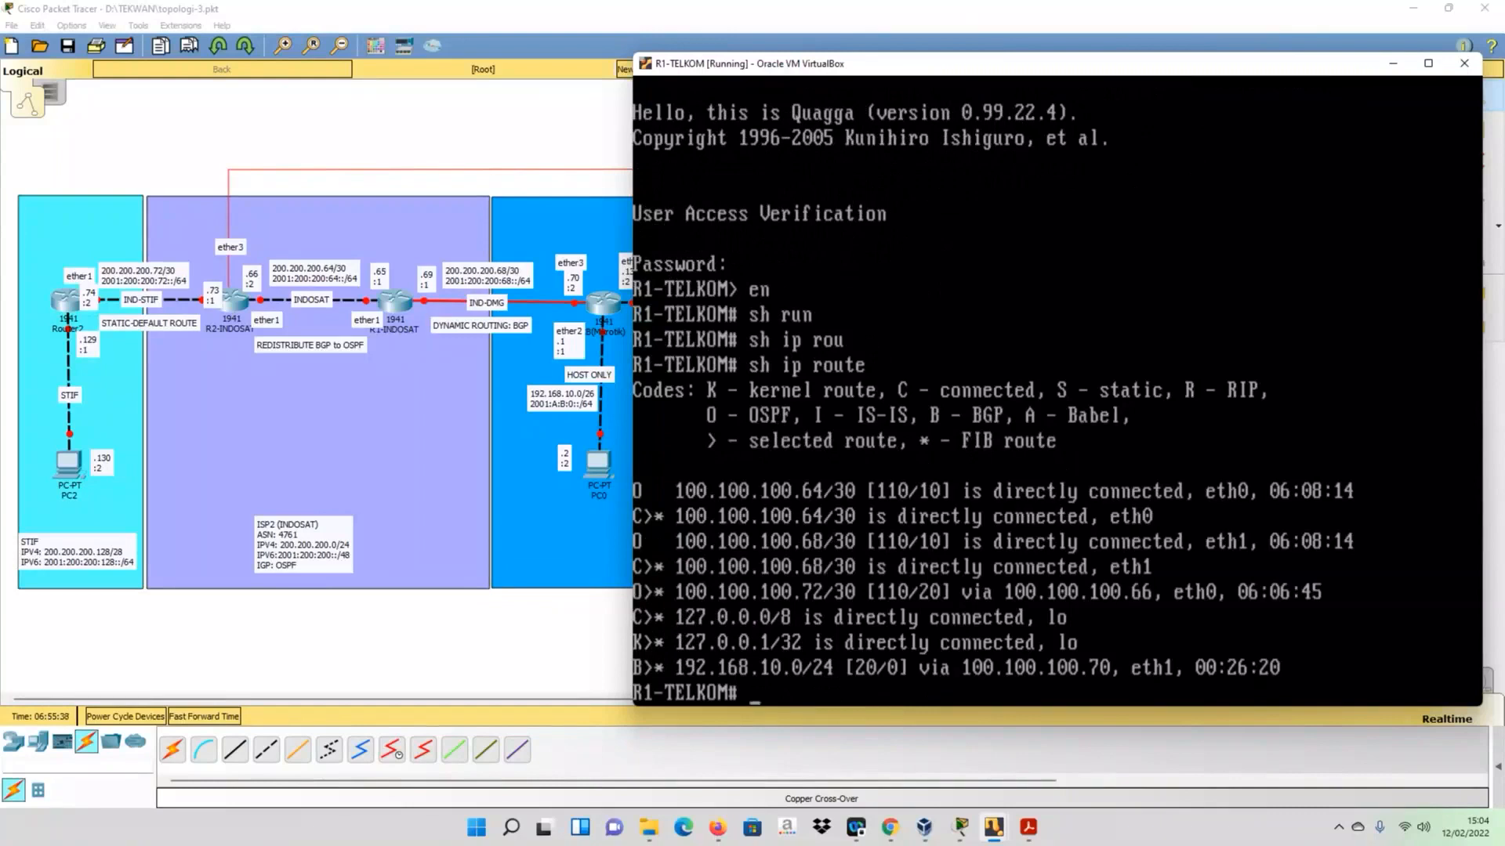
- On R1-TELKOM, exit the Zebra session, connect to the BGP daemon with telnet 127.0.0.1 2605, enter the access password and enable privileged mode
key("Up")
key("Up")
key("Up")
key("Up")
key("BackSpace")
key("BackSpace")
type("exit")
key("Return")
key("Up")
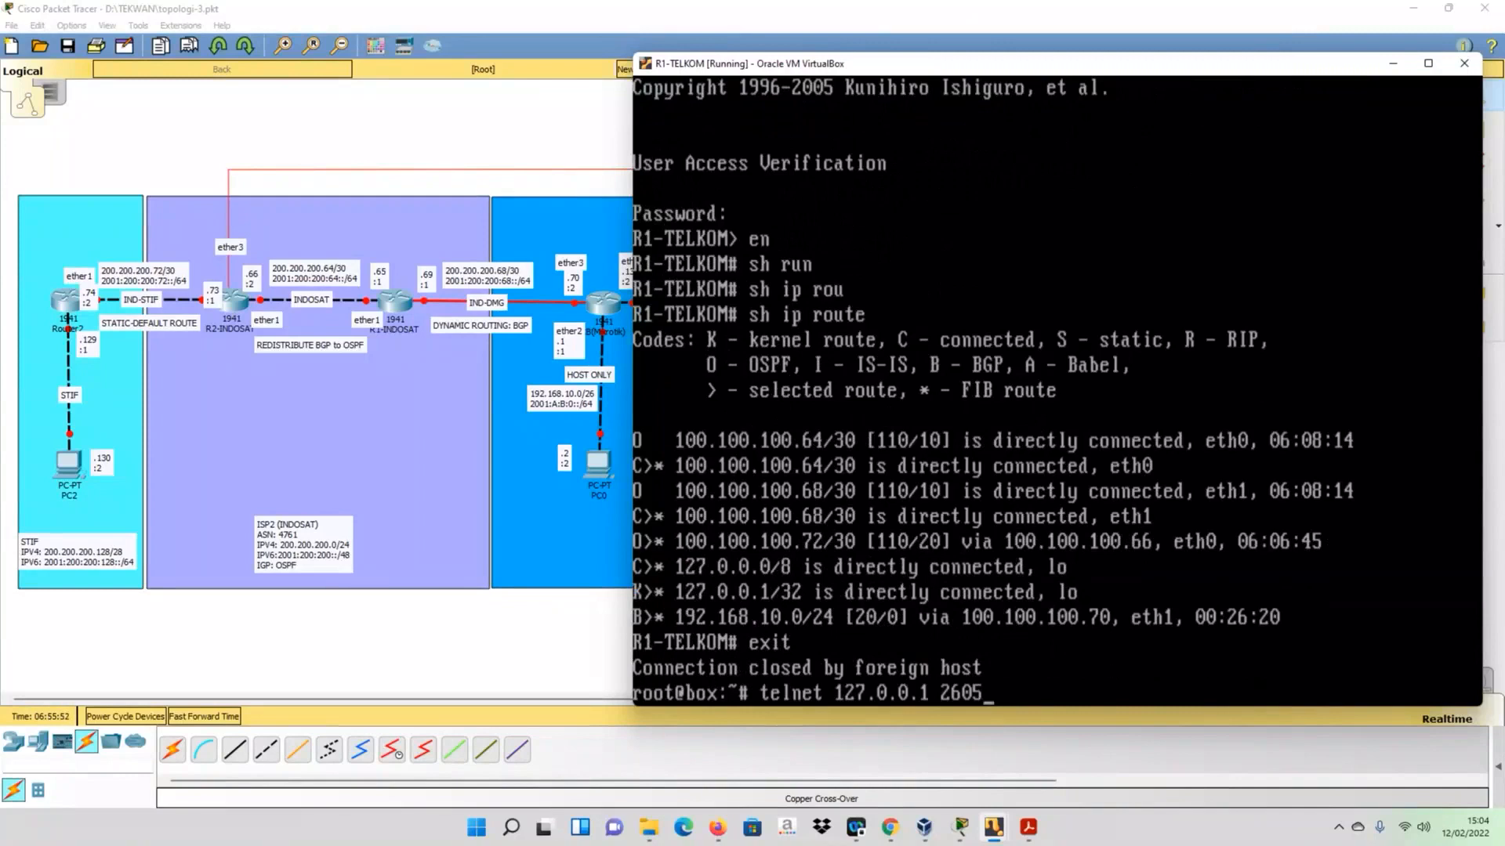
key("Return")
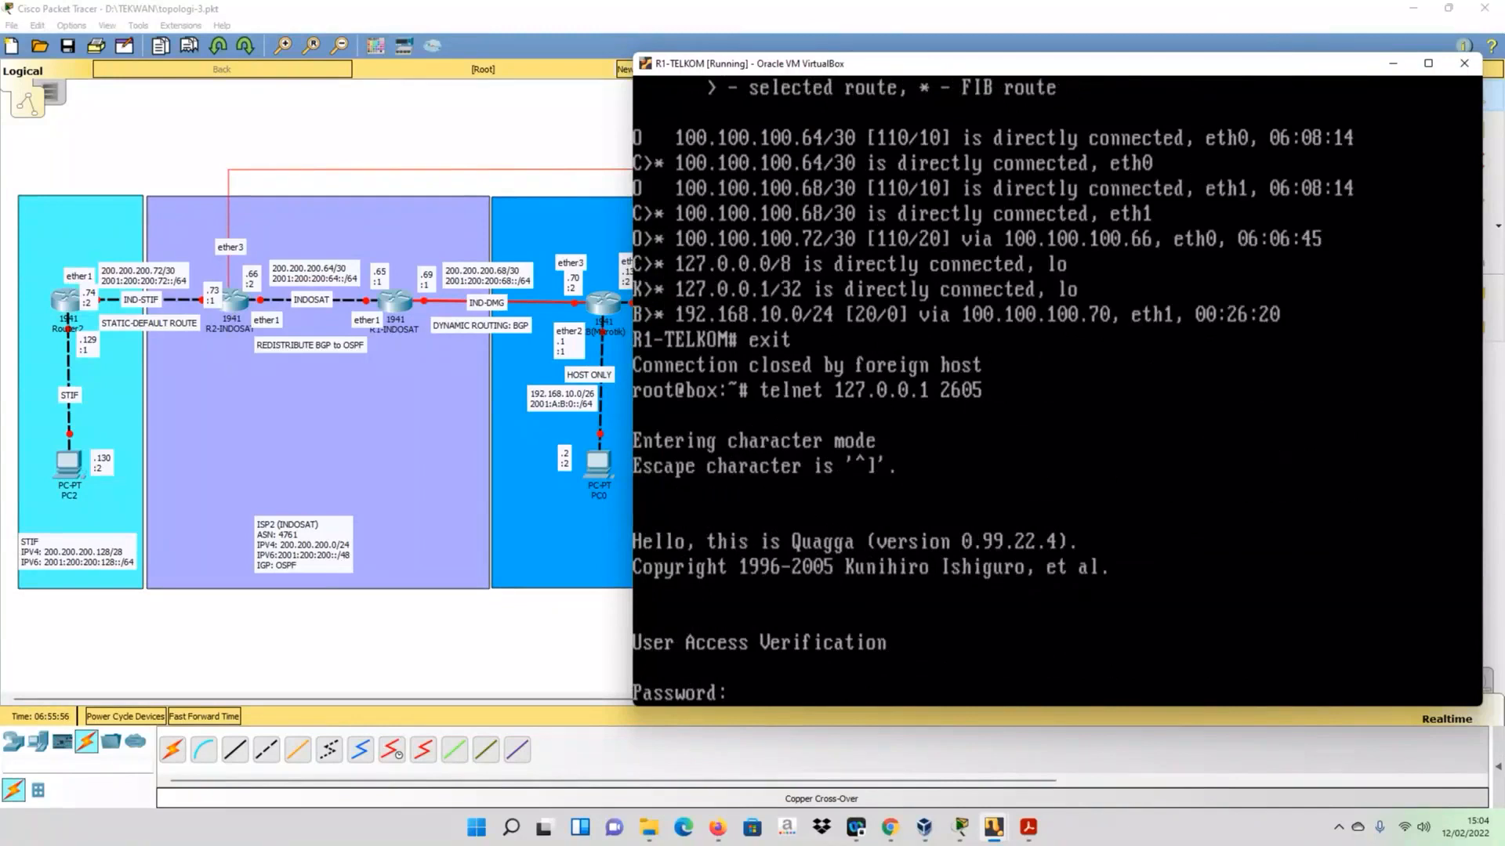
key("Return")
type("en")
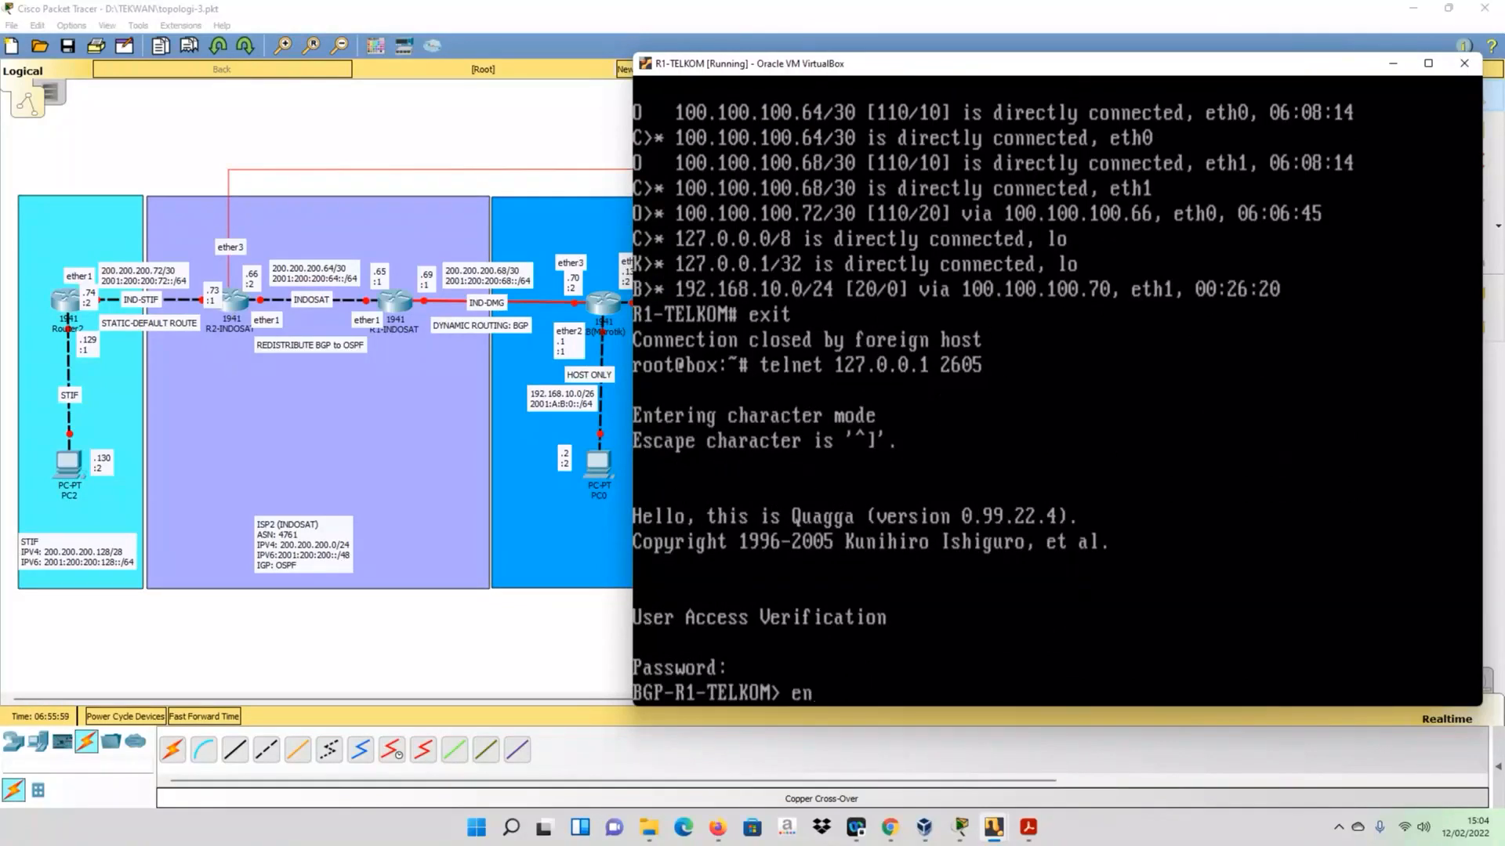
key("Return")
- Display R1-TELKOM's BGP table with sh ip bgp
type("sh ip bg")
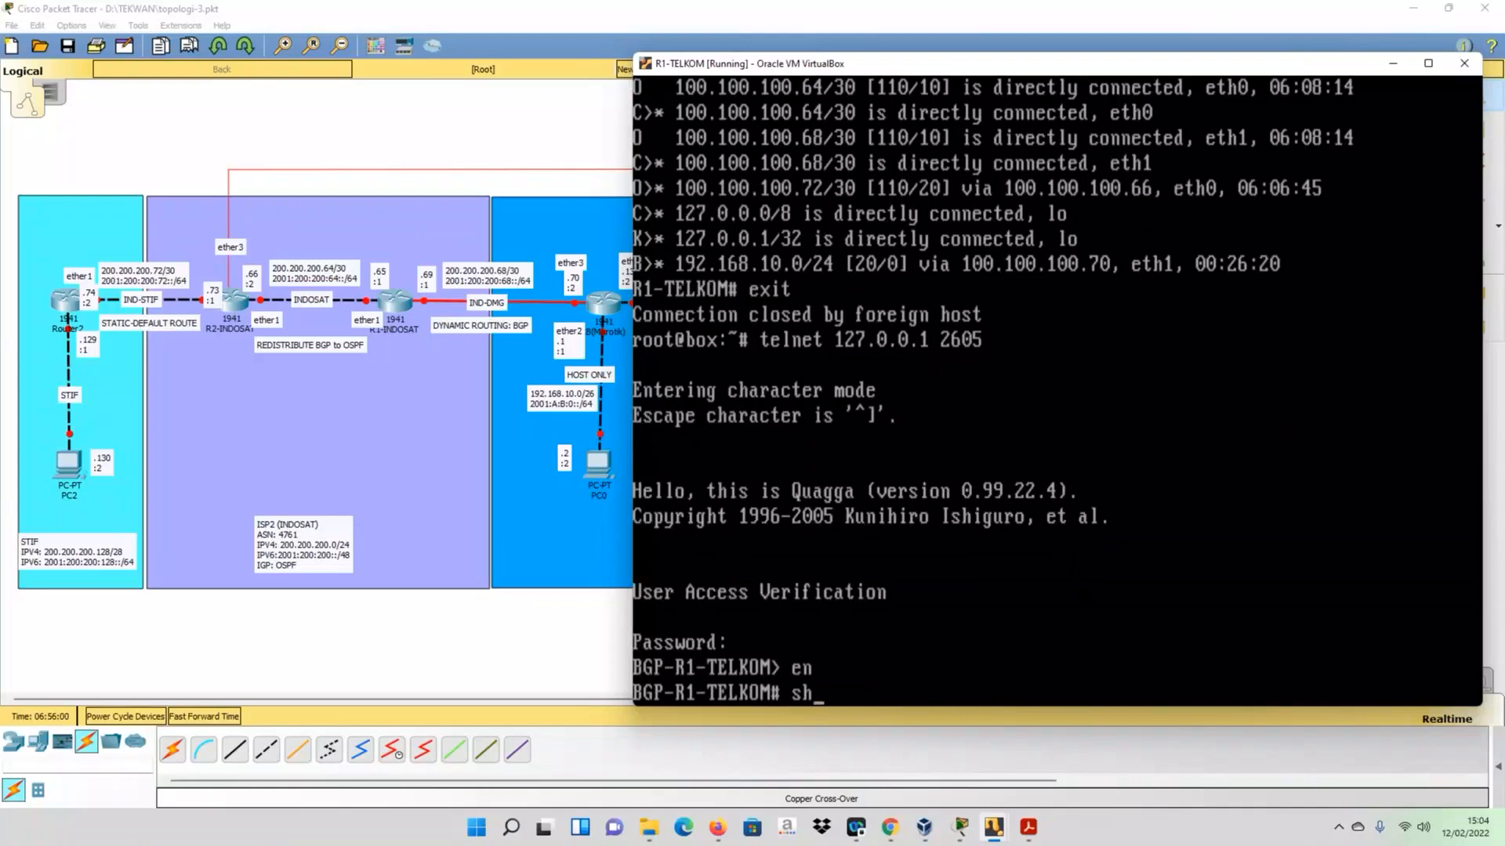
key("Tab")
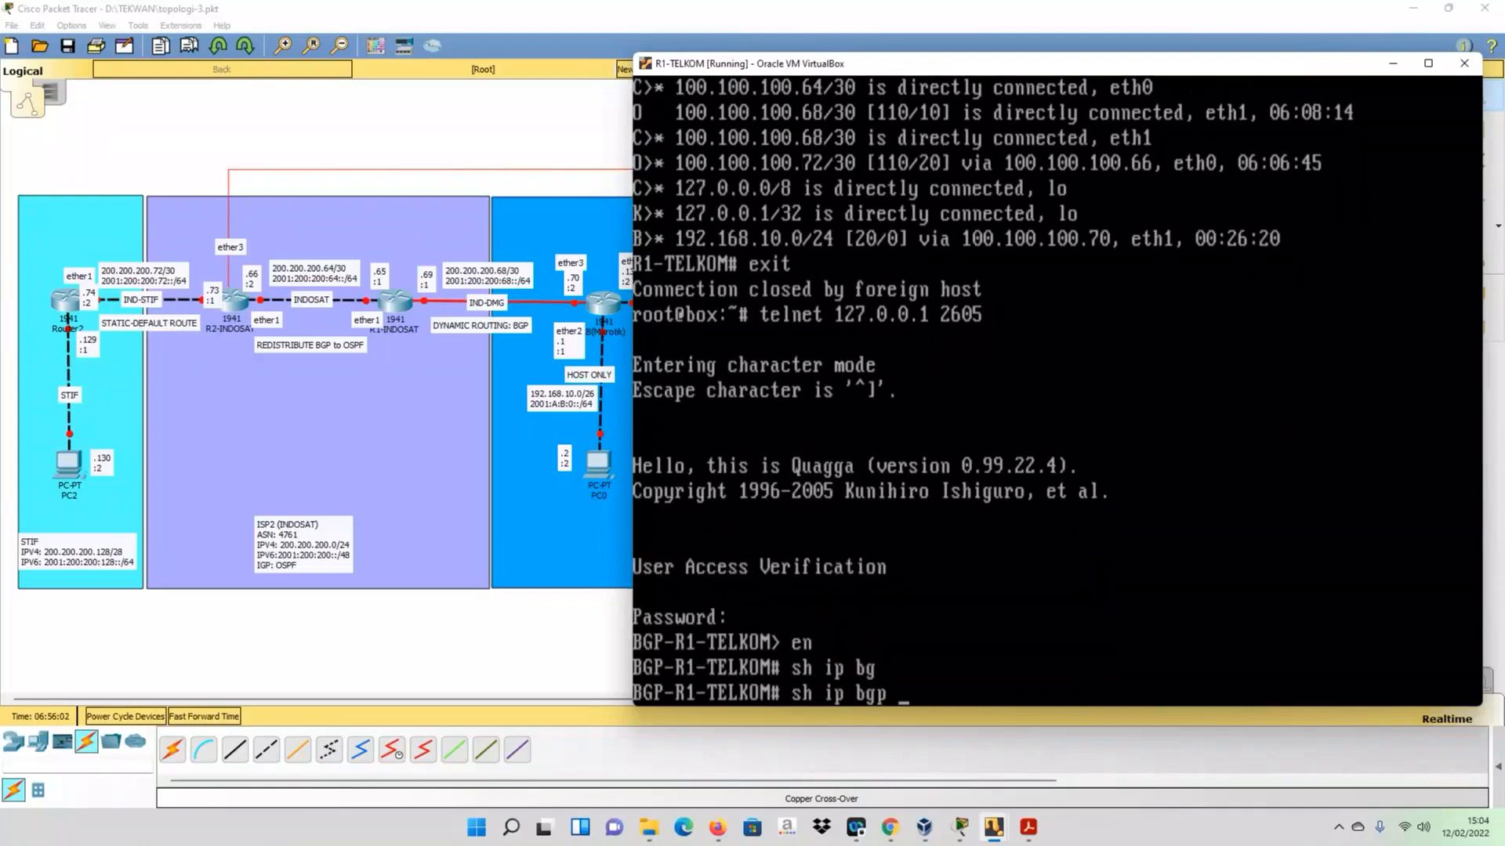
key("Return")
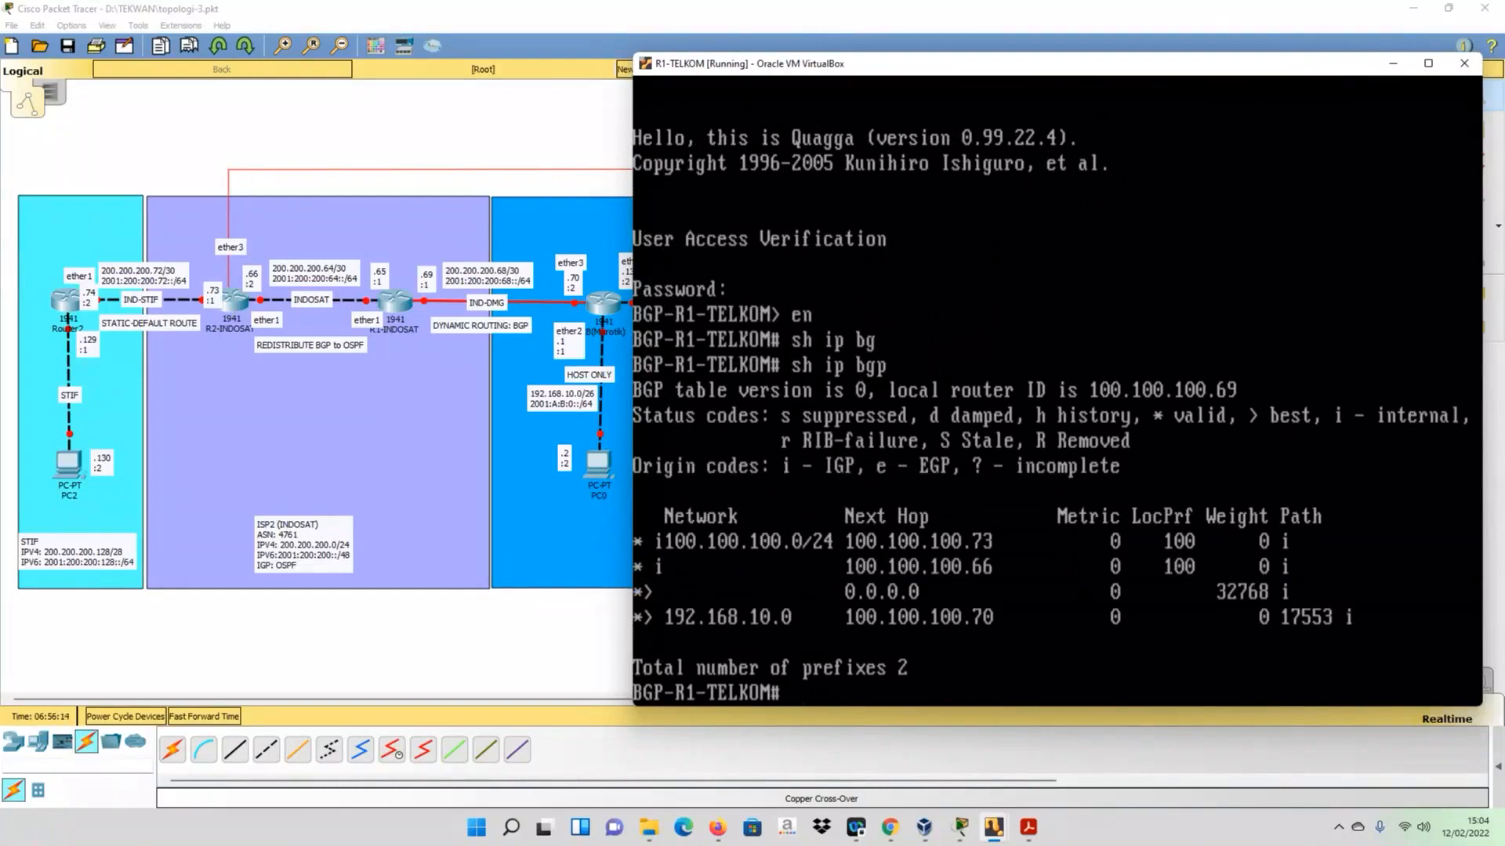
- Switch to the R2-TELKOM console, connect with telnet 127.0.0.1 2605, enter the access password and enable privileged mode
left_click(995, 835)
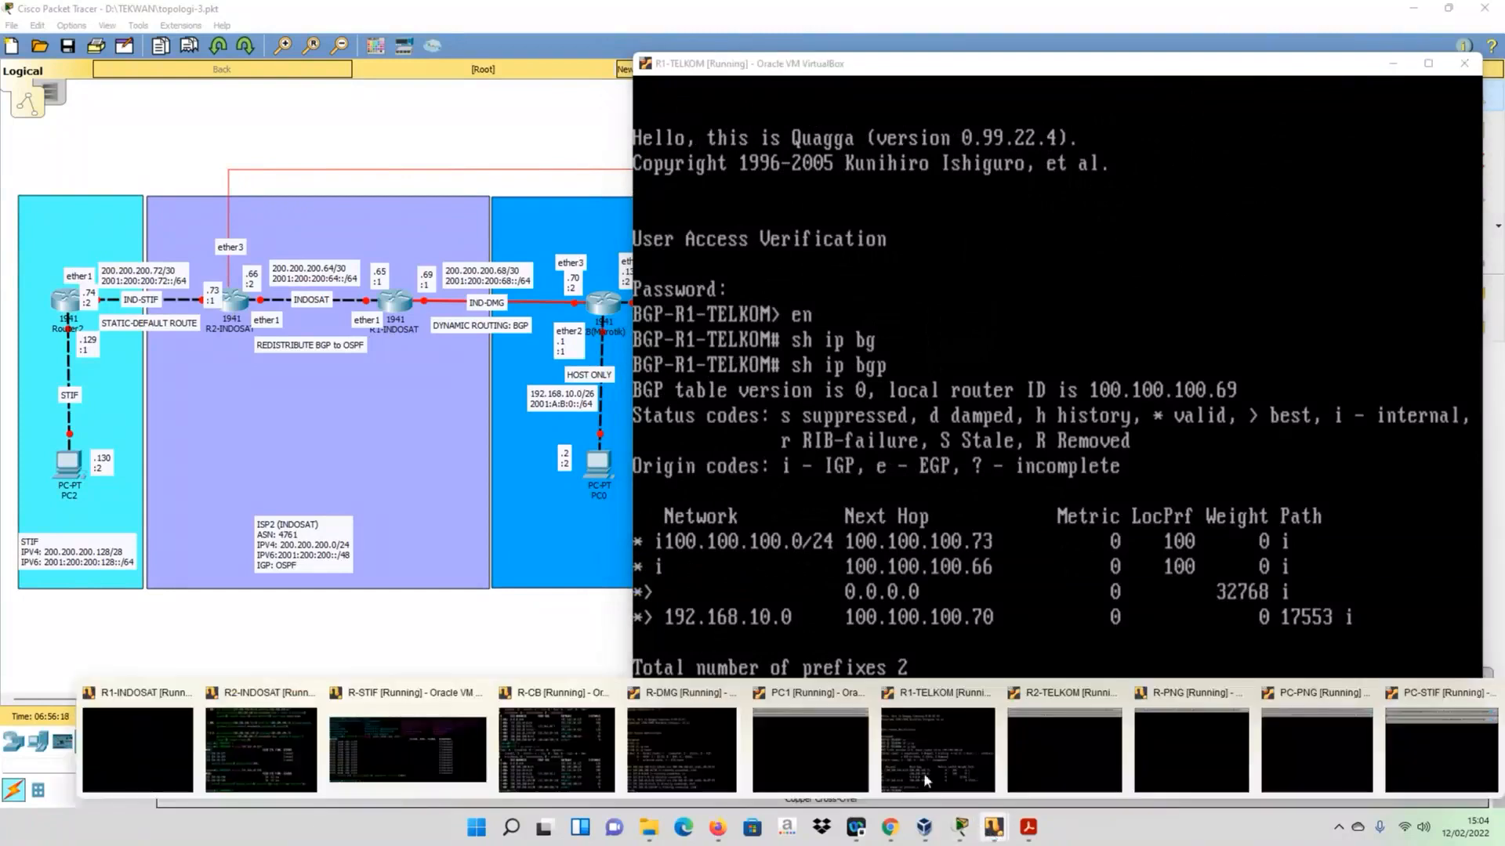
left_click(1032, 748)
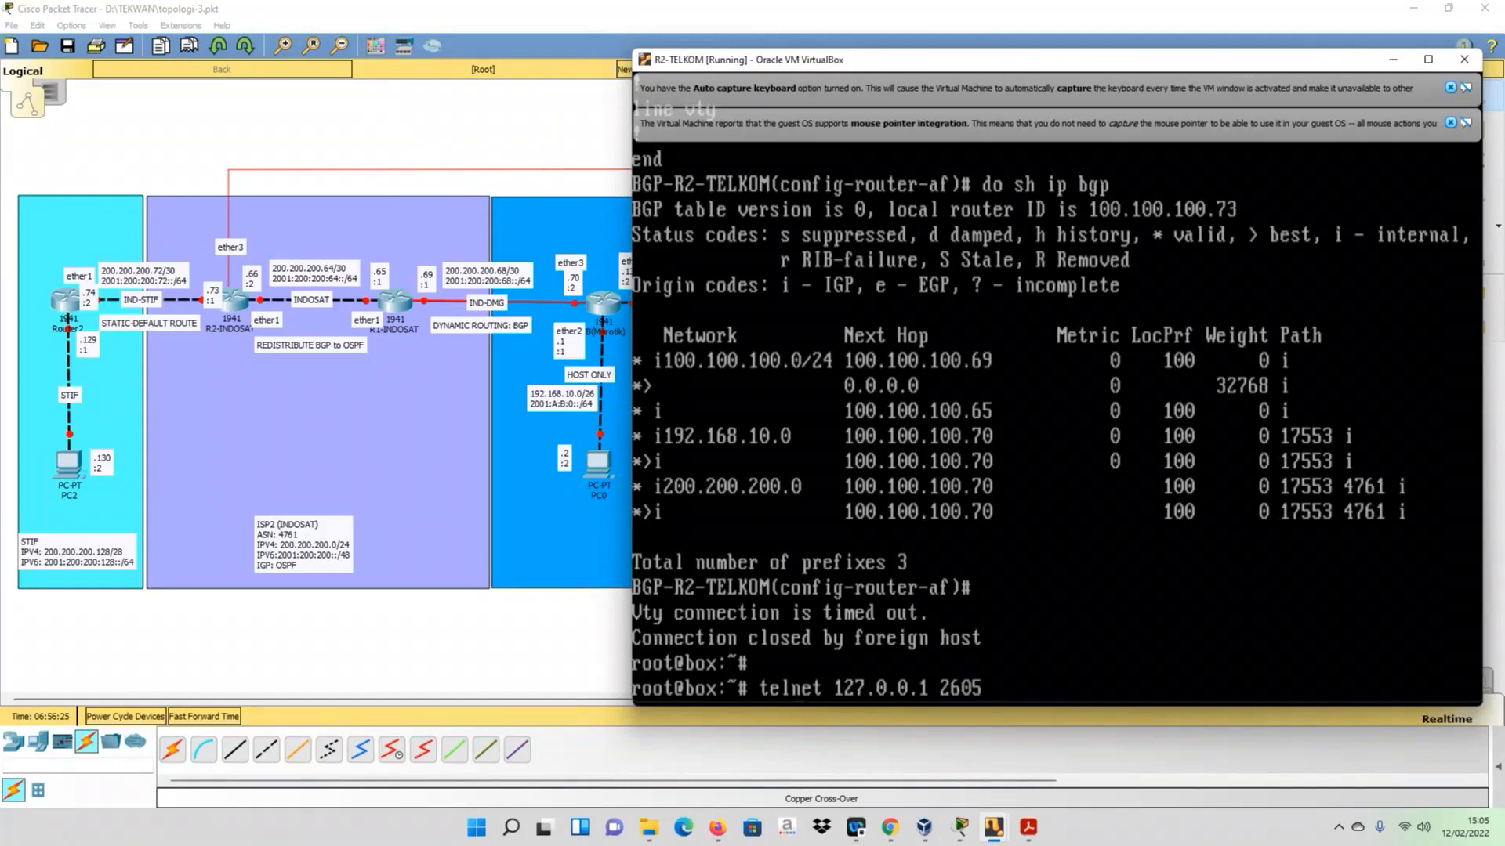
key("Return")
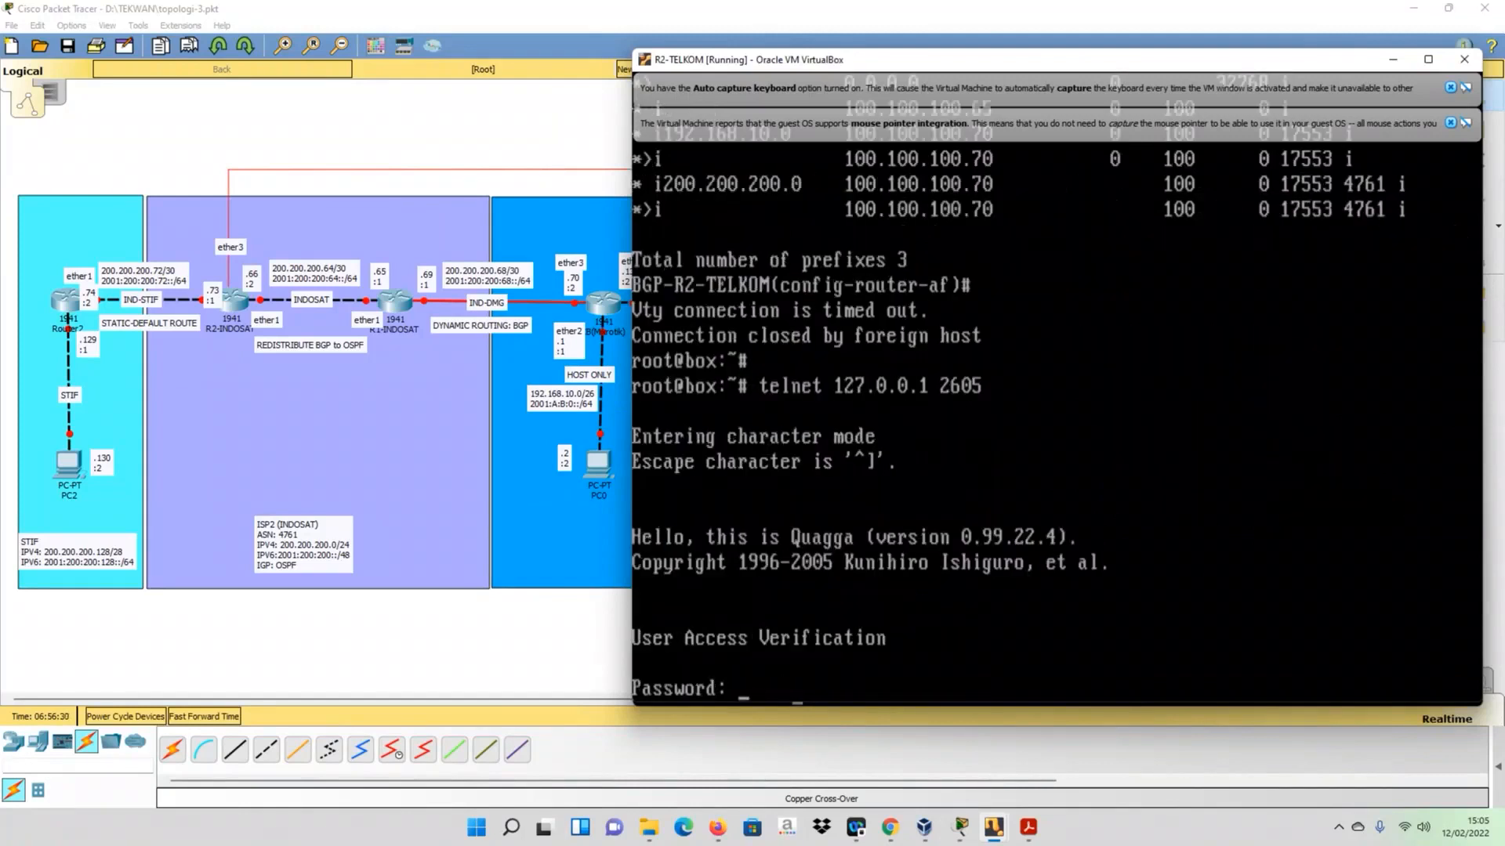
key("Return")
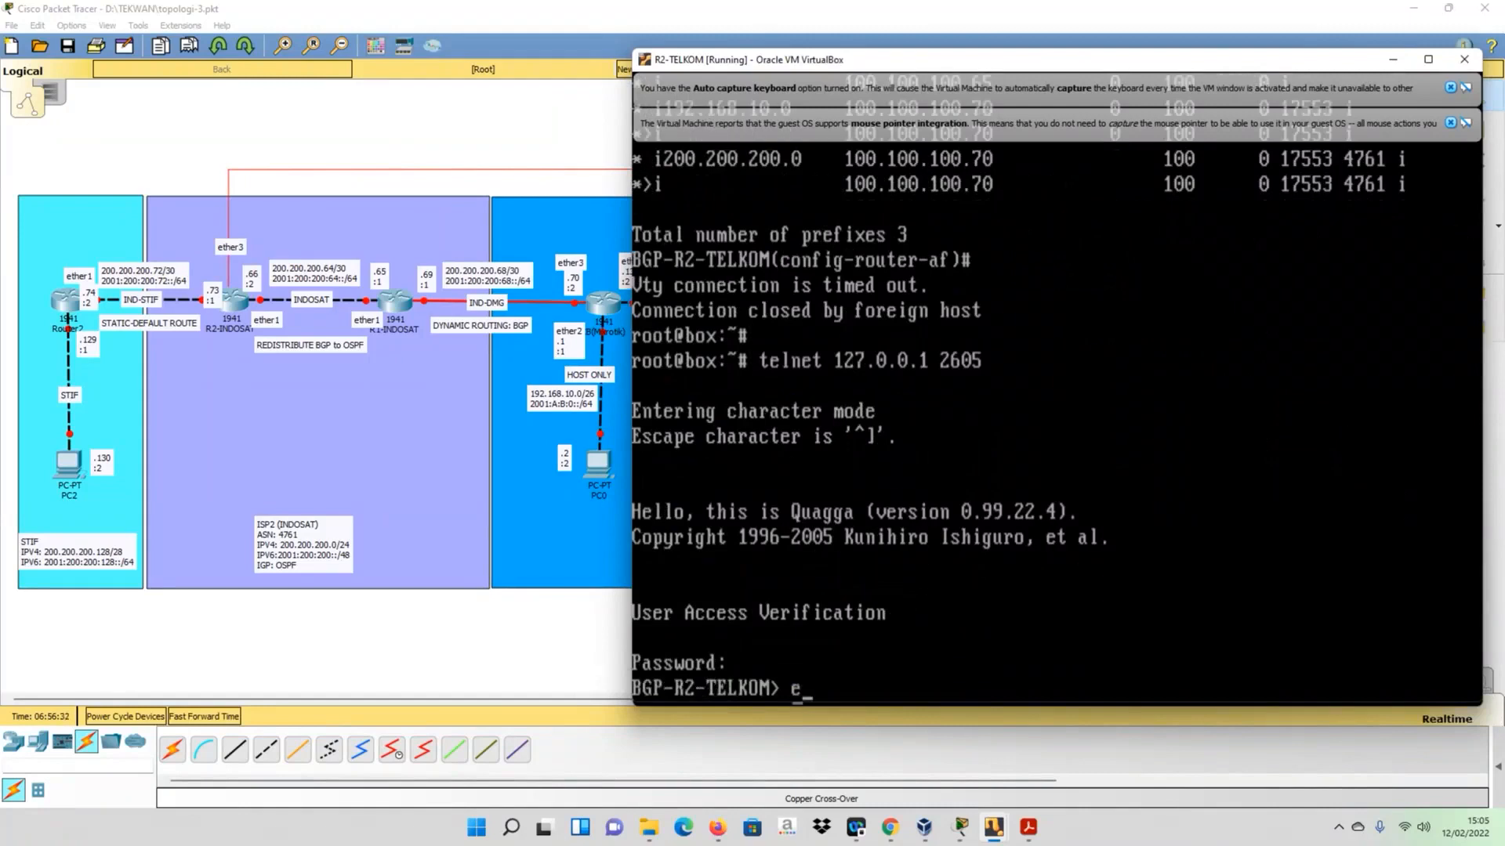
type("en")
key("Return")
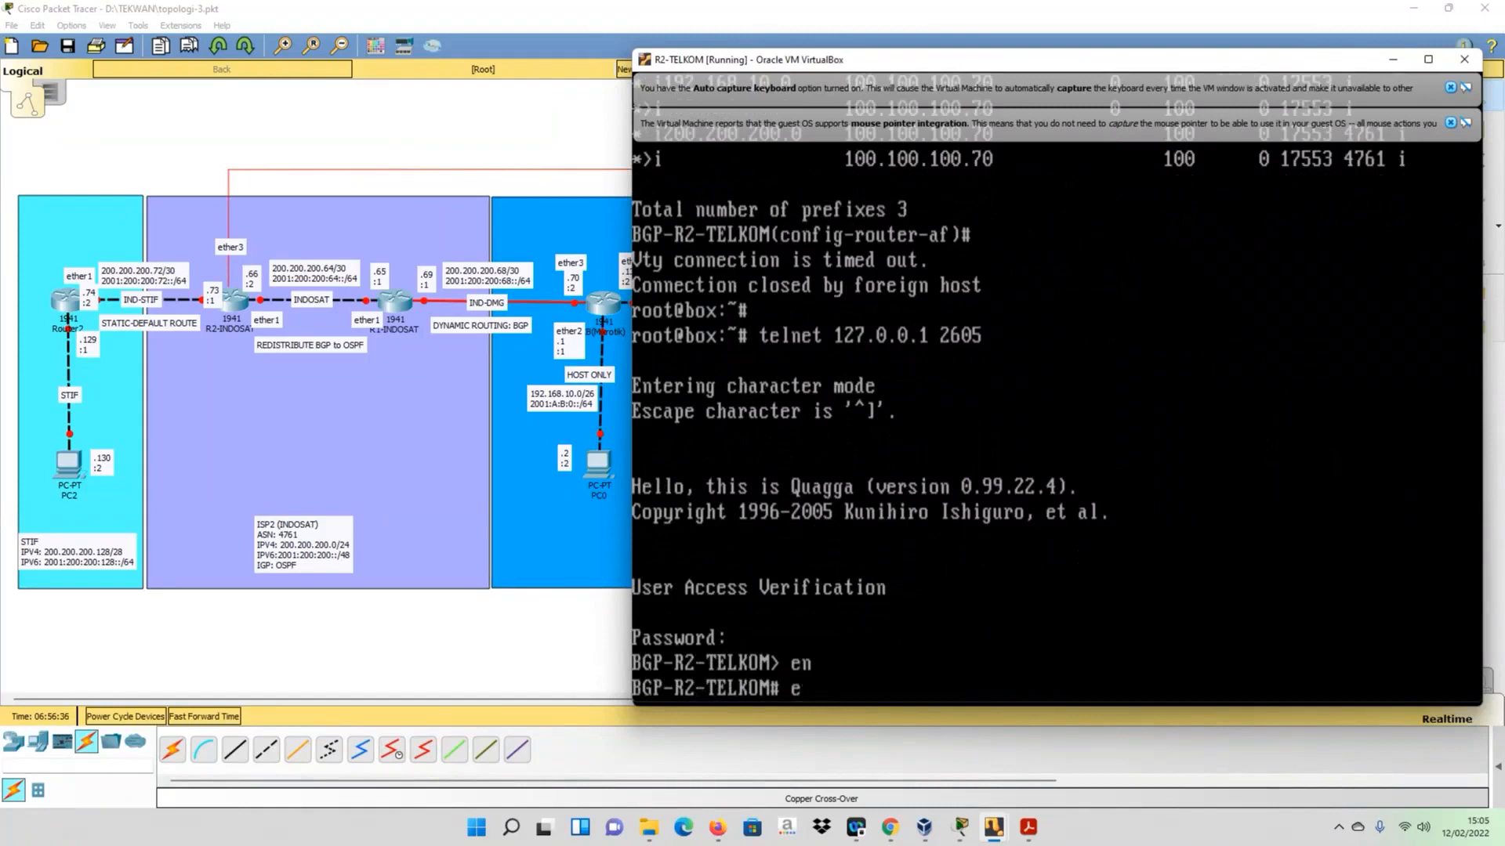
- Display R2-TELKOM's BGP table with sh ip bgp, and return to the topology
type("sh ip b")
type("g")
key("Tab")
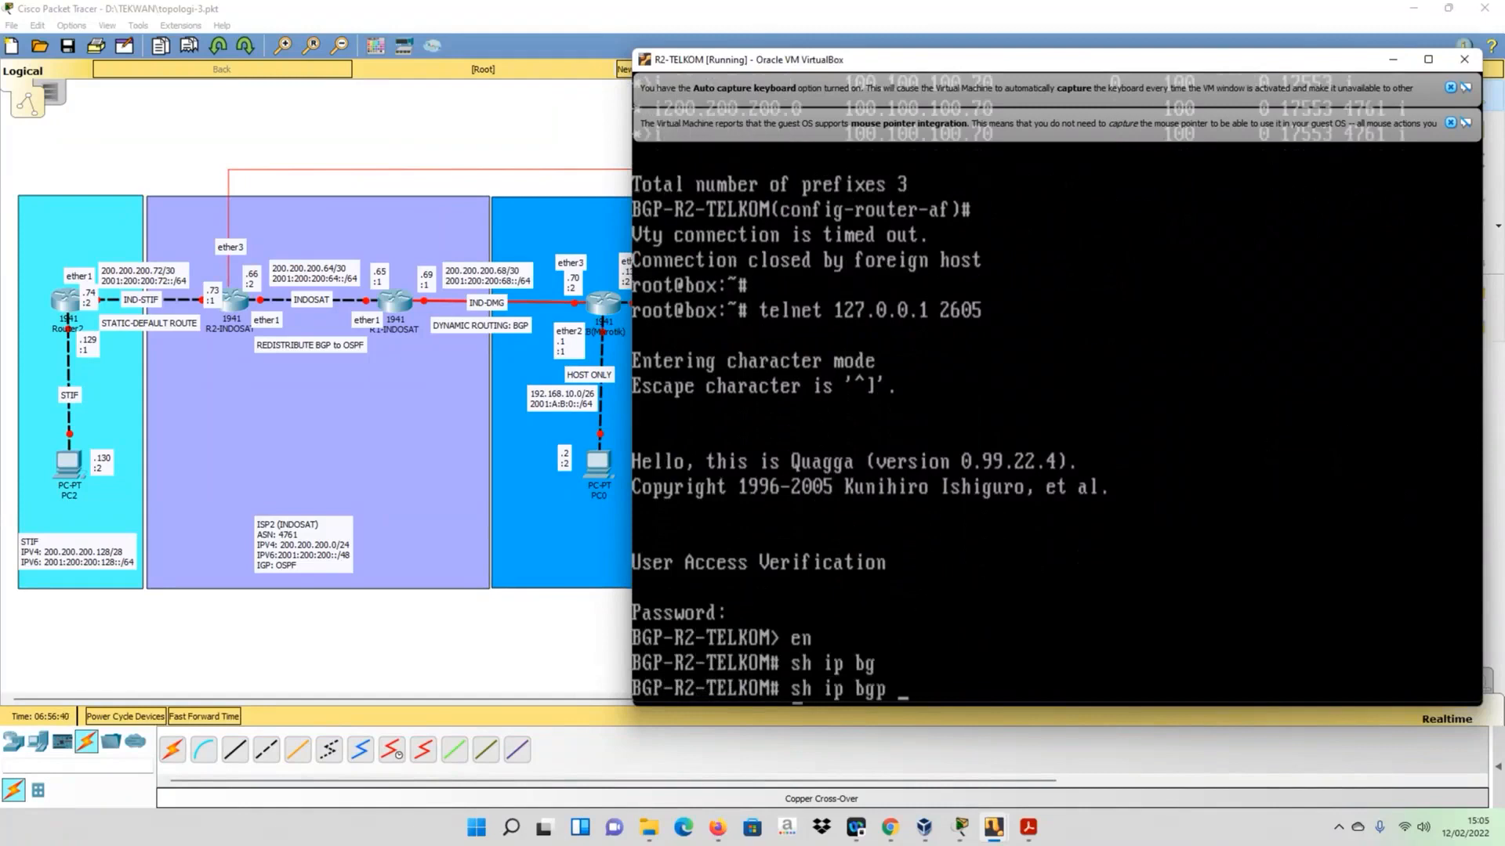
key("Return")
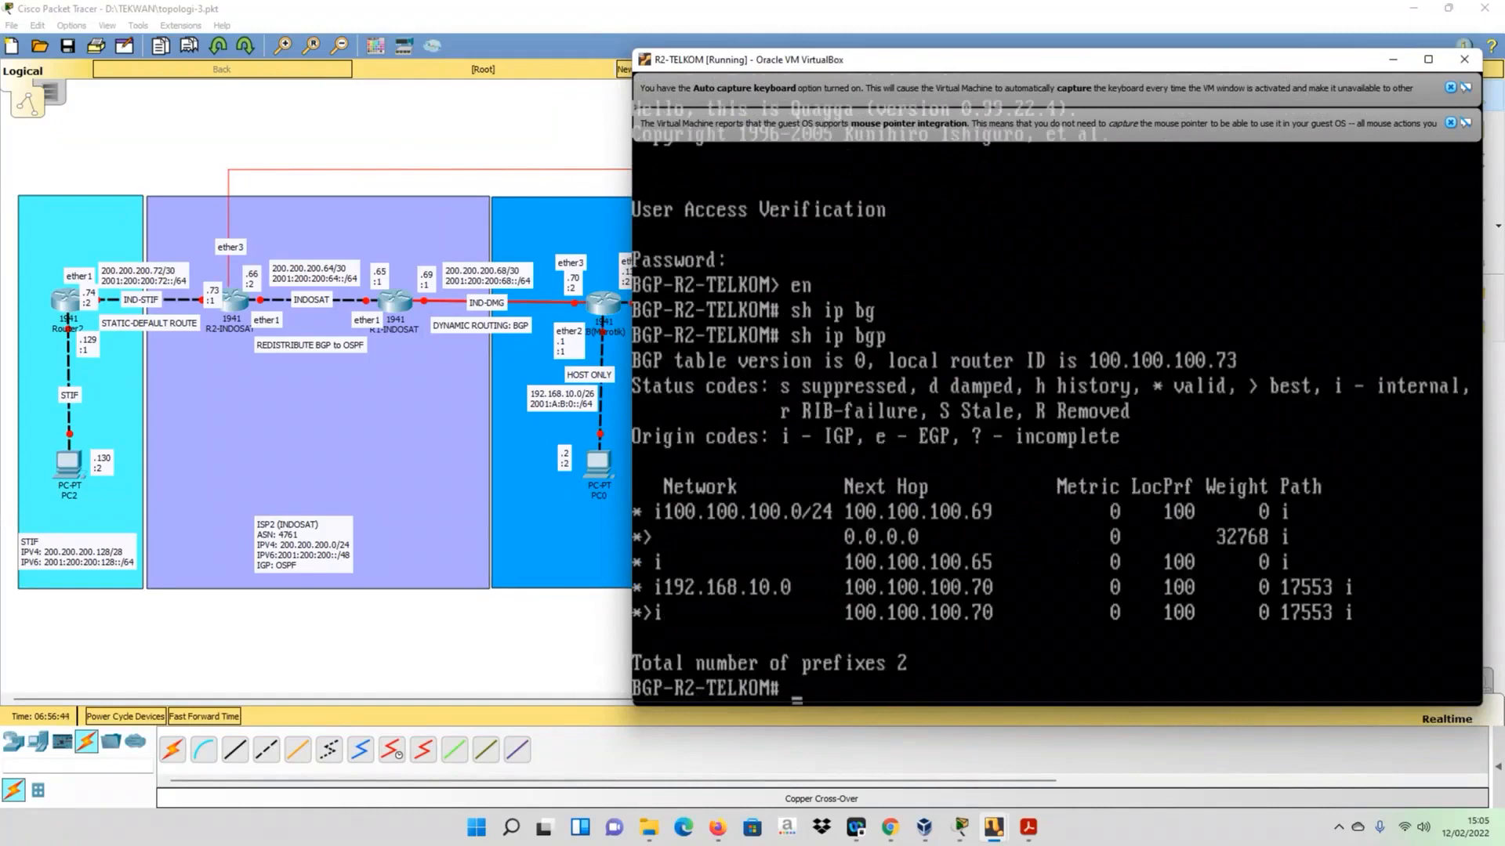
left_click(535, 639)
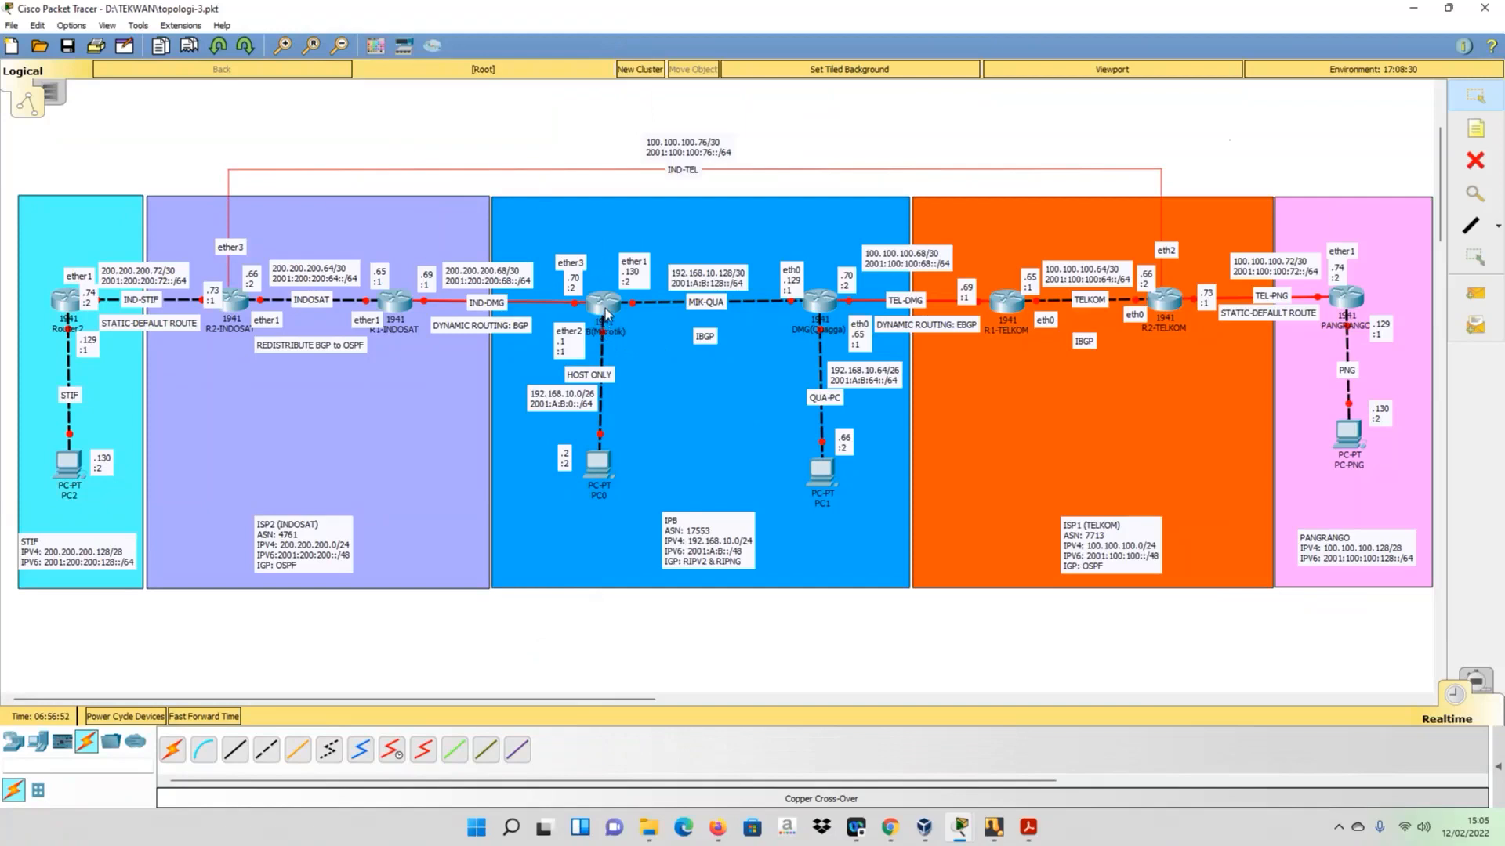
- Switch to the R-CB console and list its IPv4 routes again with ip route print
mouse_move(605, 313)
left_click(970, 831)
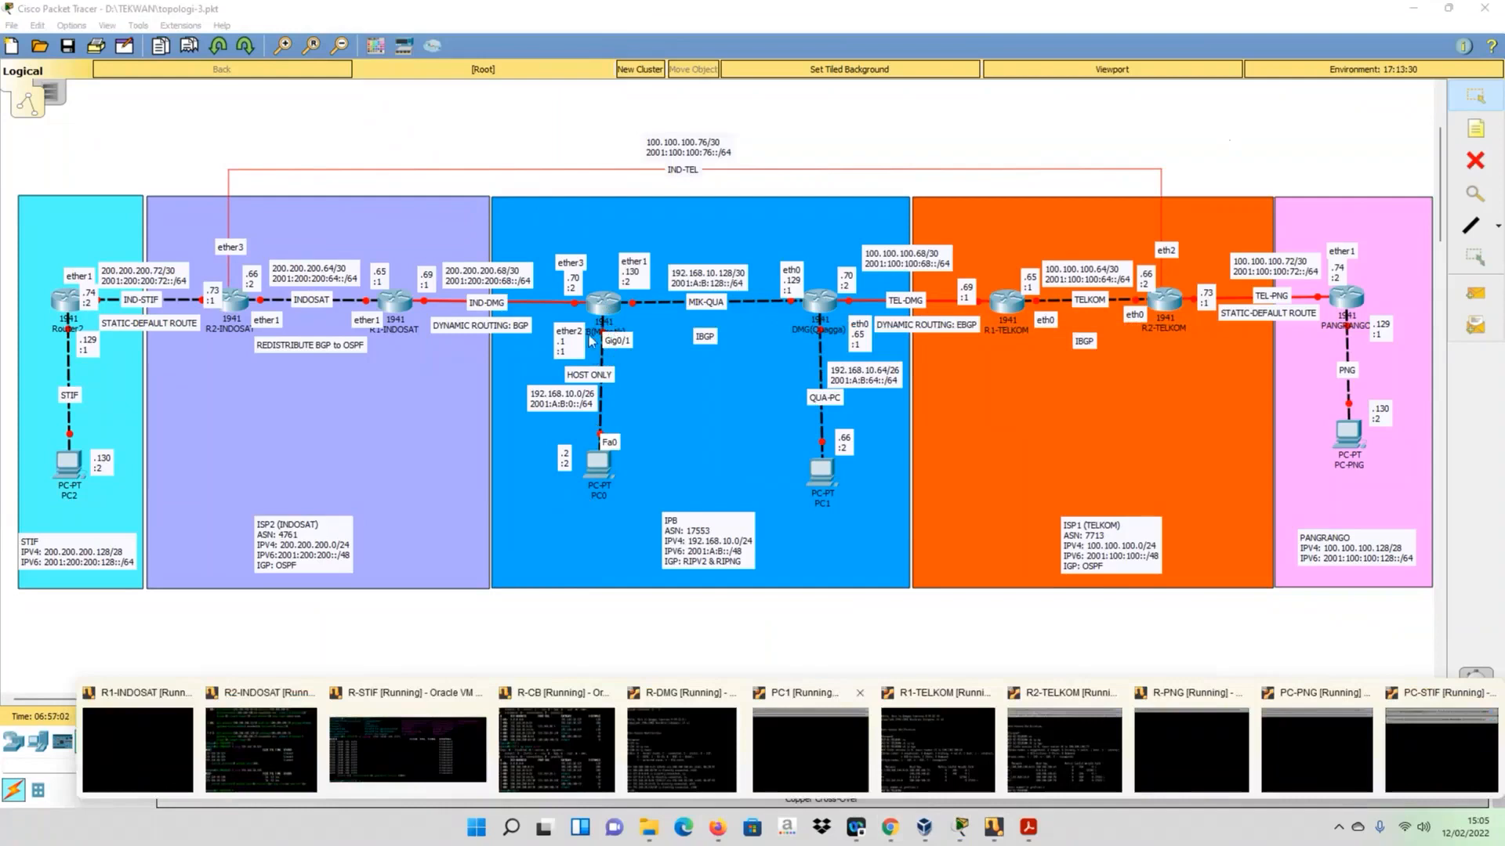
left_click(580, 728)
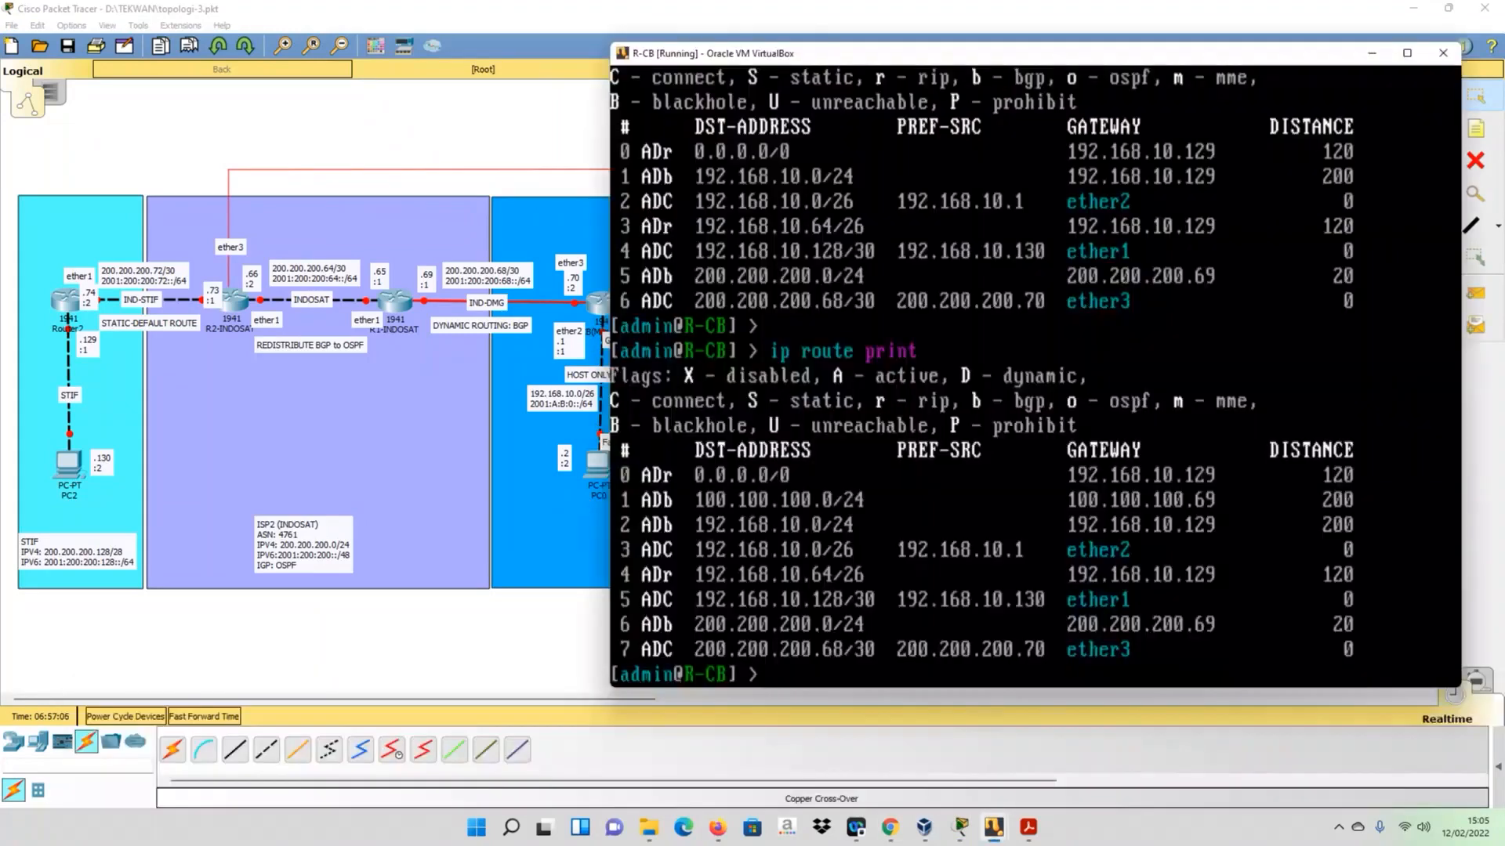
key("Up")
key("Return")
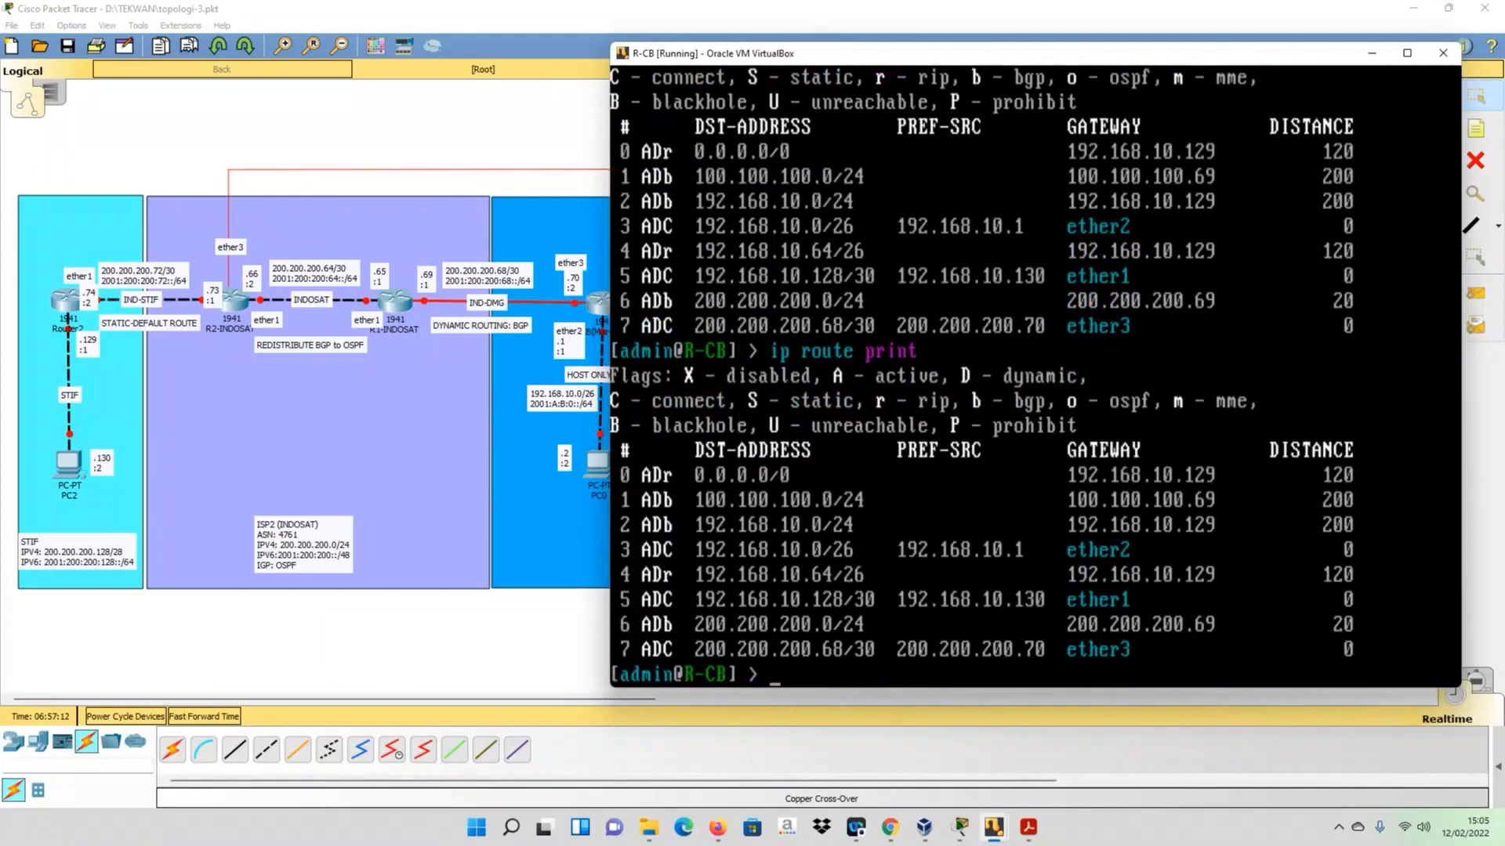
- List R-CB's BGP peers with routing bgp peer print, and move the console aside to expose the topology
type("routing bgp peer")
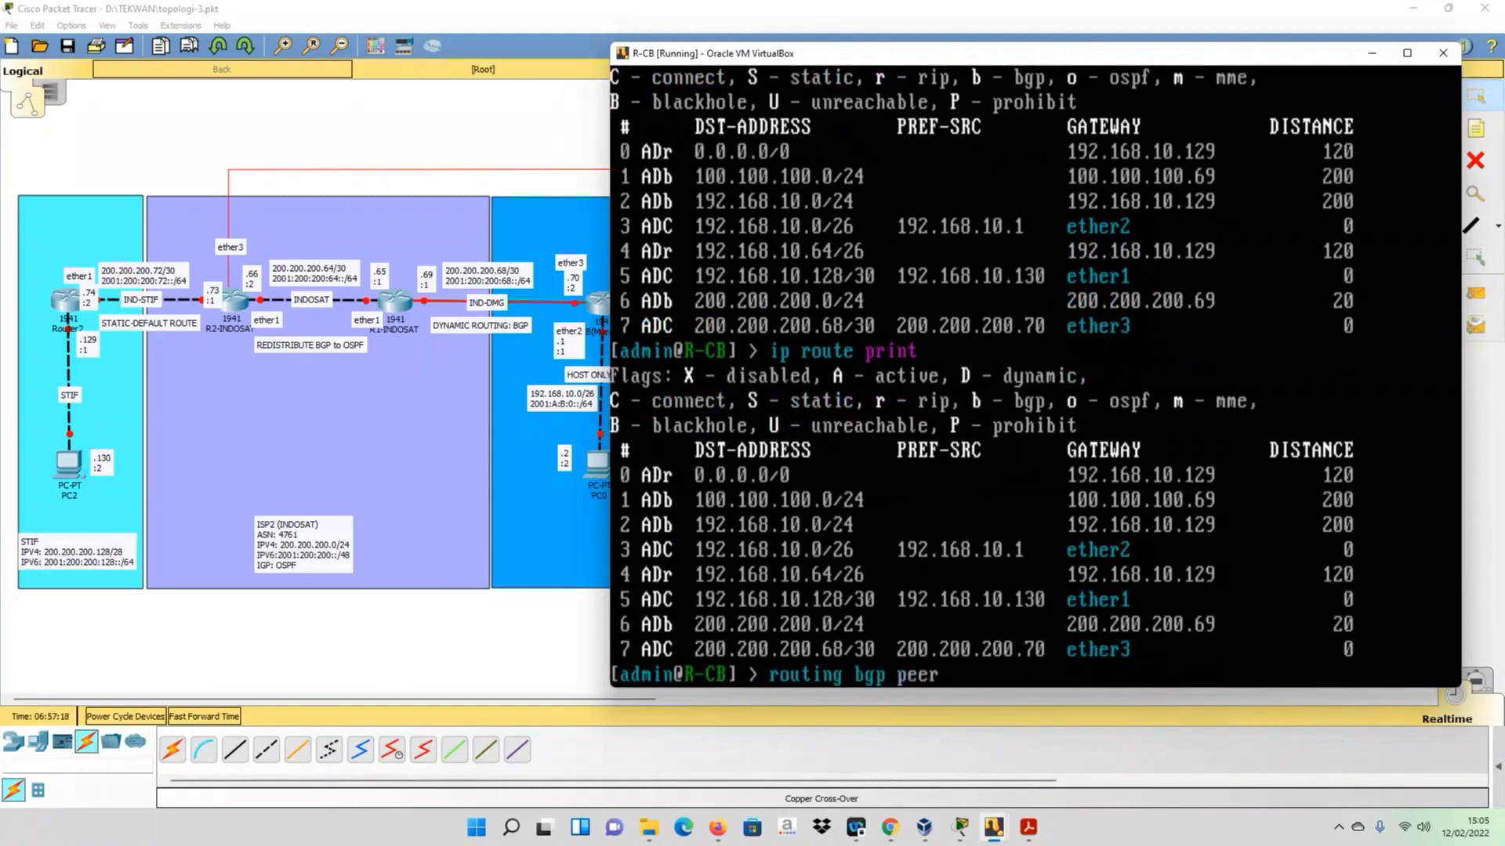
type(" print")
key("Return")
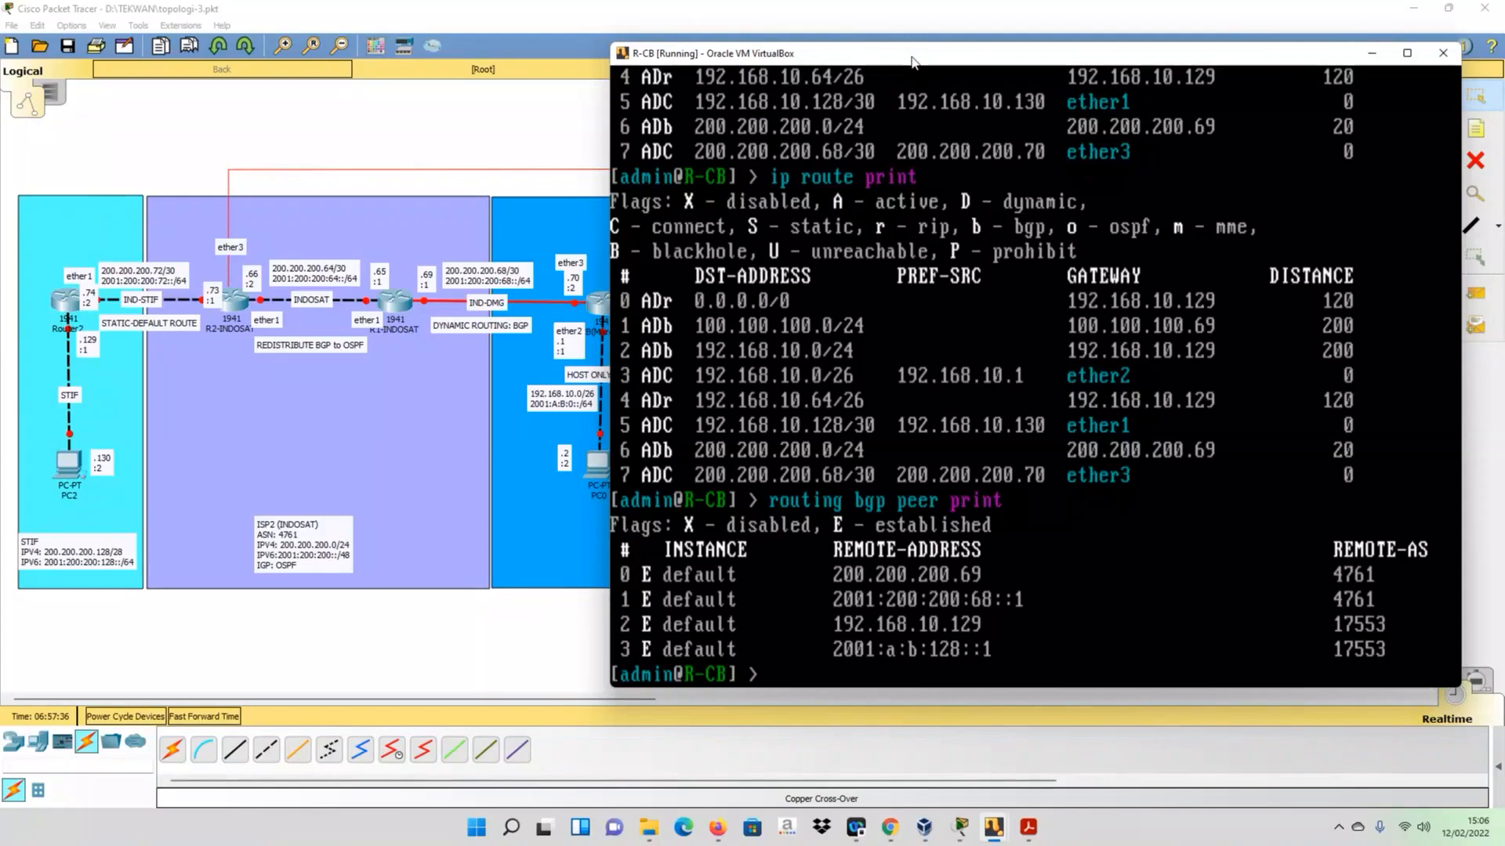
left_click_drag(912, 61, 1166, 34)
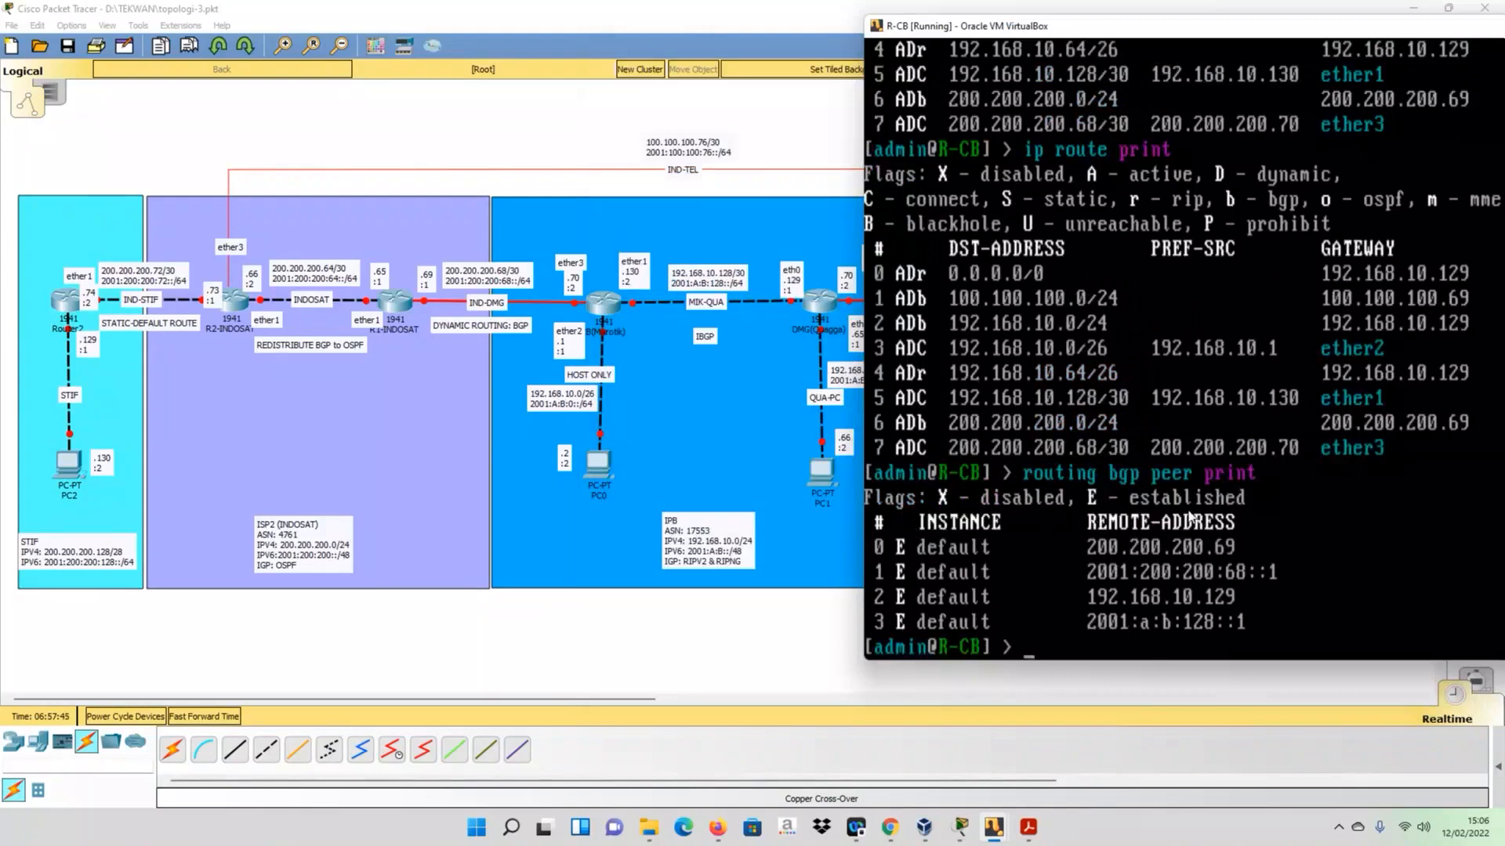
- List the routes R-CB advertises to its BGP peers with routing bgp advertisements print
type("r")
key("Up")
key("BackSpace")
key("BackSpace")
key("BackSpace")
key("BackSpace")
key("BackSpace")
key("BackSpace")
key("BackSpace")
key("BackSpace")
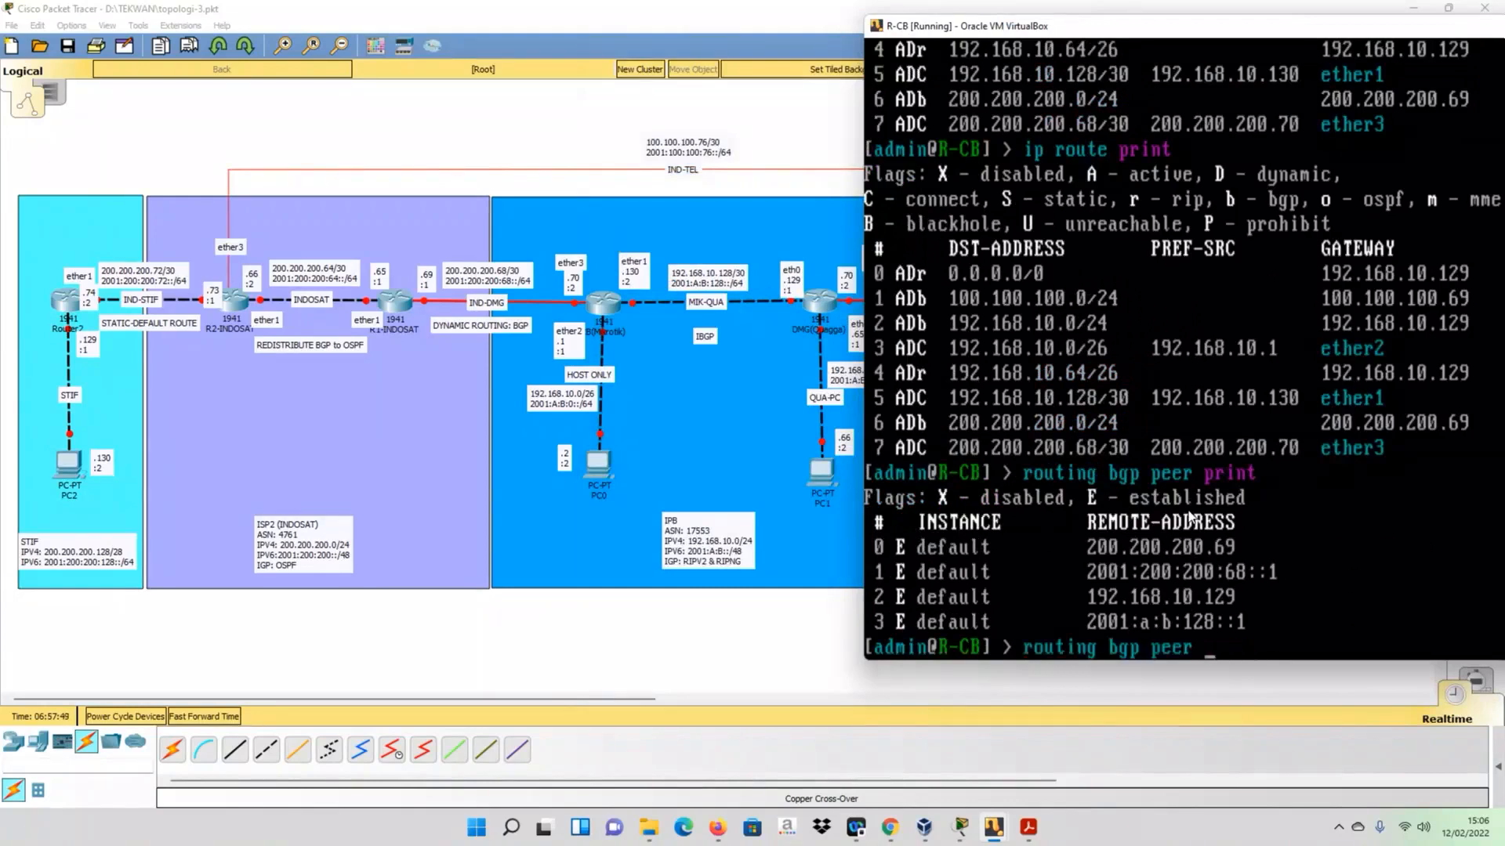
key("BackSpace")
key("BackSpace")
type("add")
key("BackSpace")
type("ver")
key("Tab")
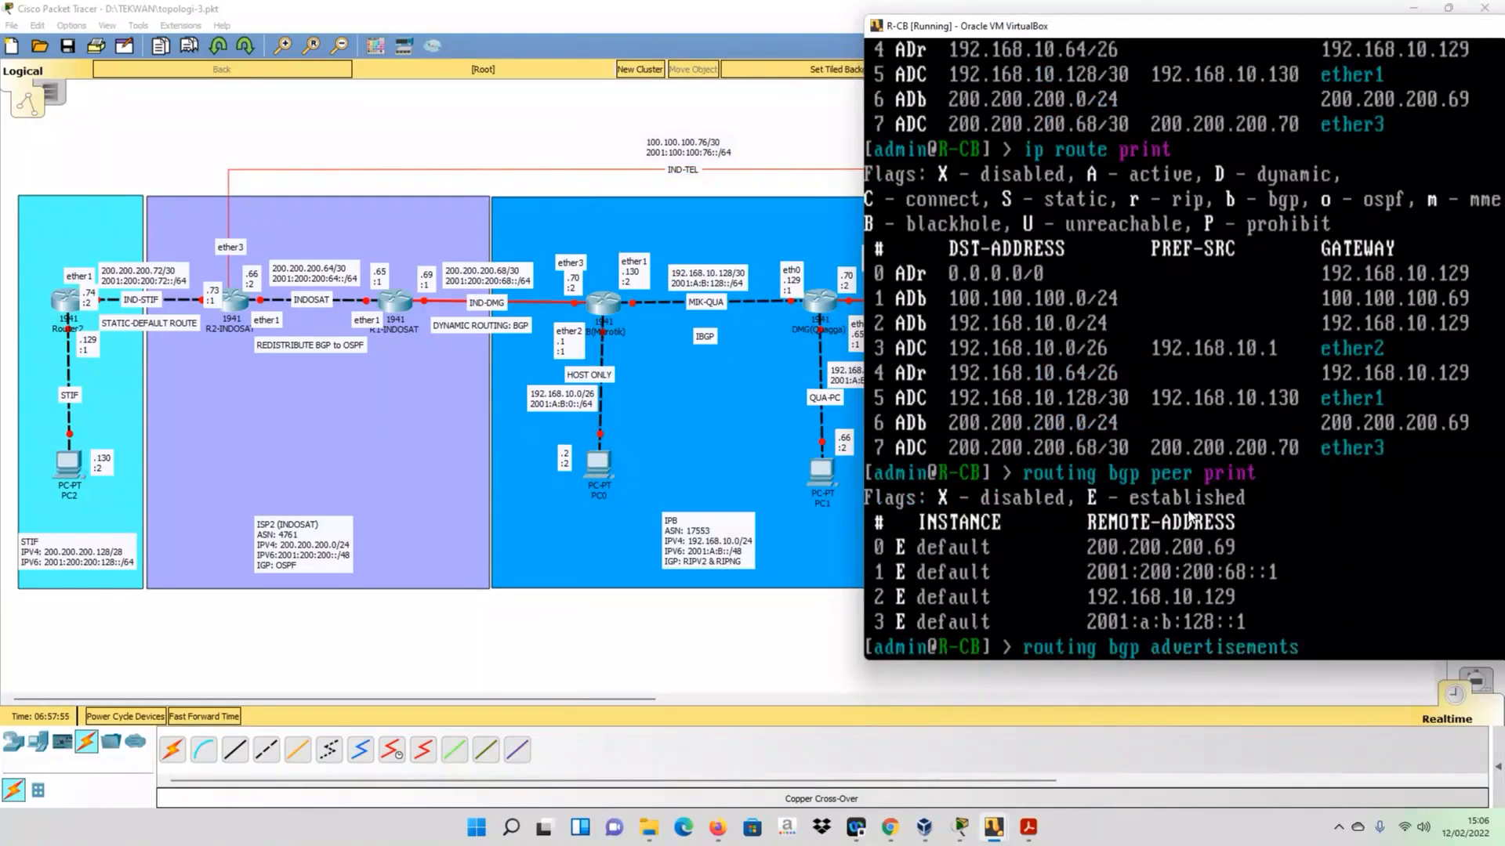
type("p")
key("Tab")
key("Return")
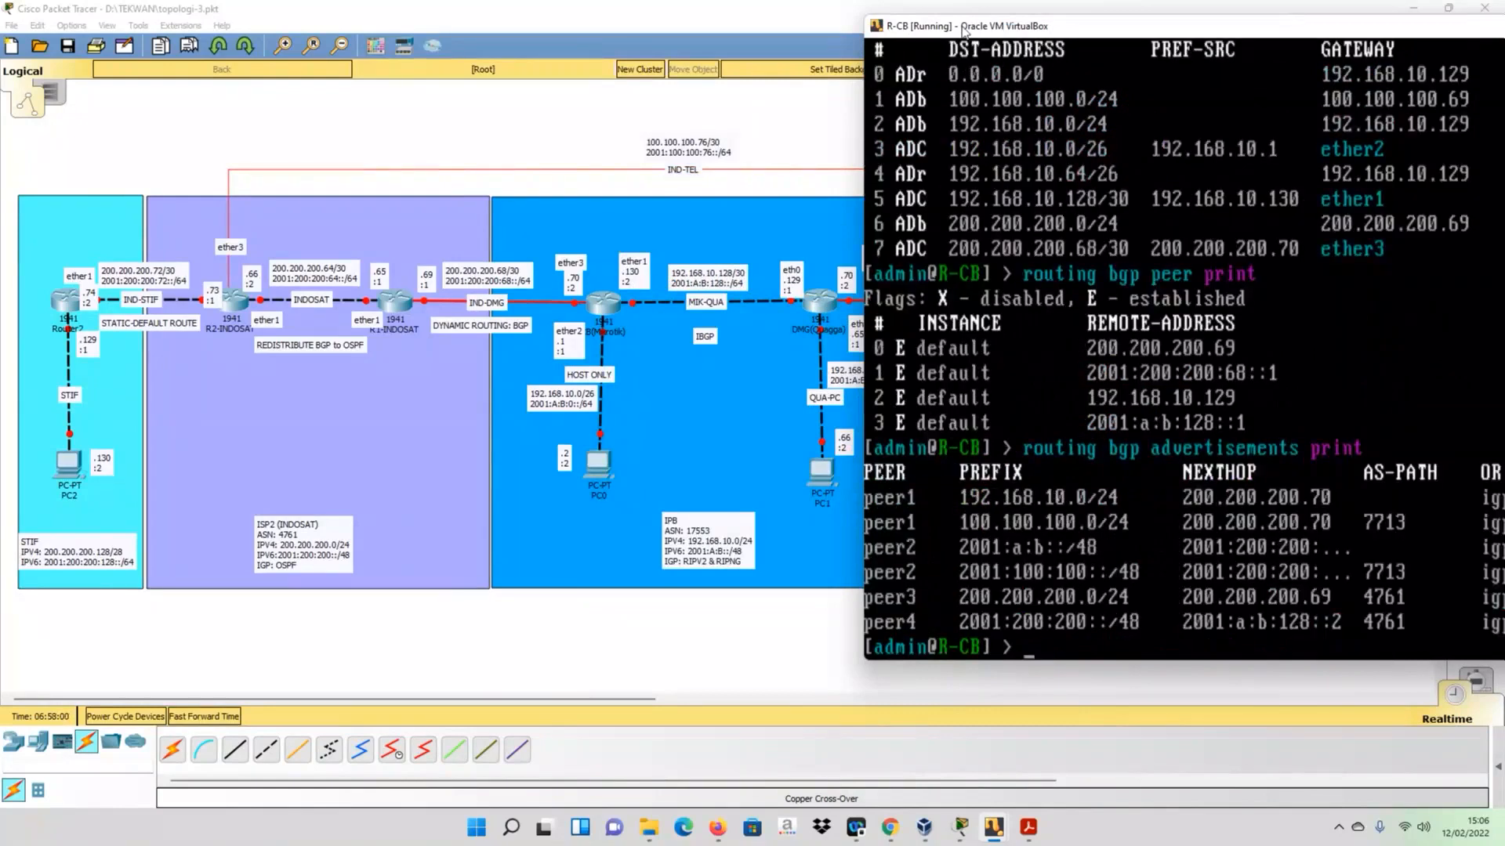
- Reposition the R-CB console to examine the advertised prefixes and next hops alongside the topology
left_click_drag(964, 30, 770, 31)
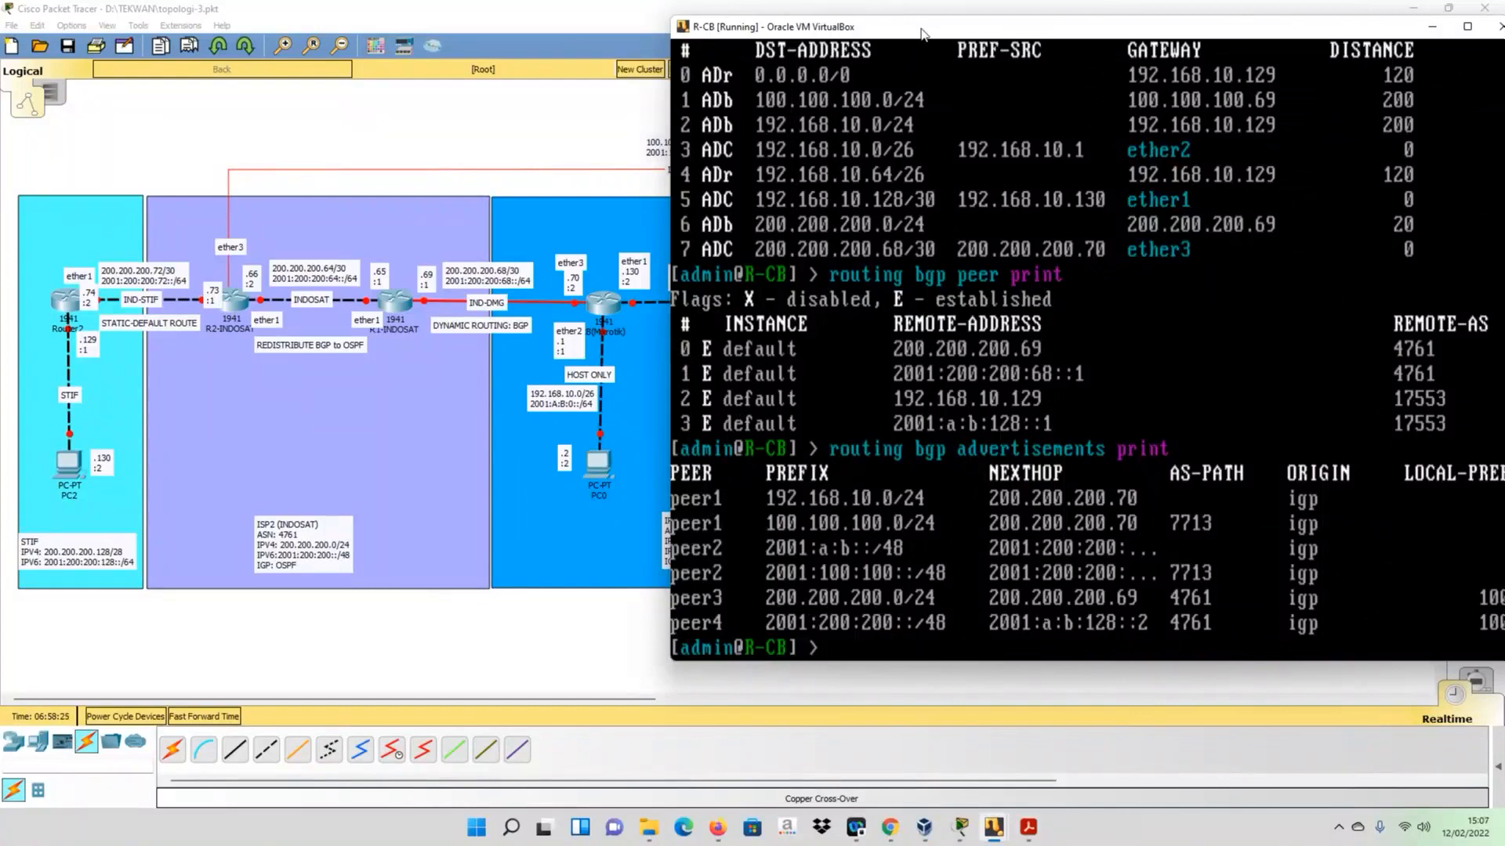
left_click_drag(922, 33, 612, 25)
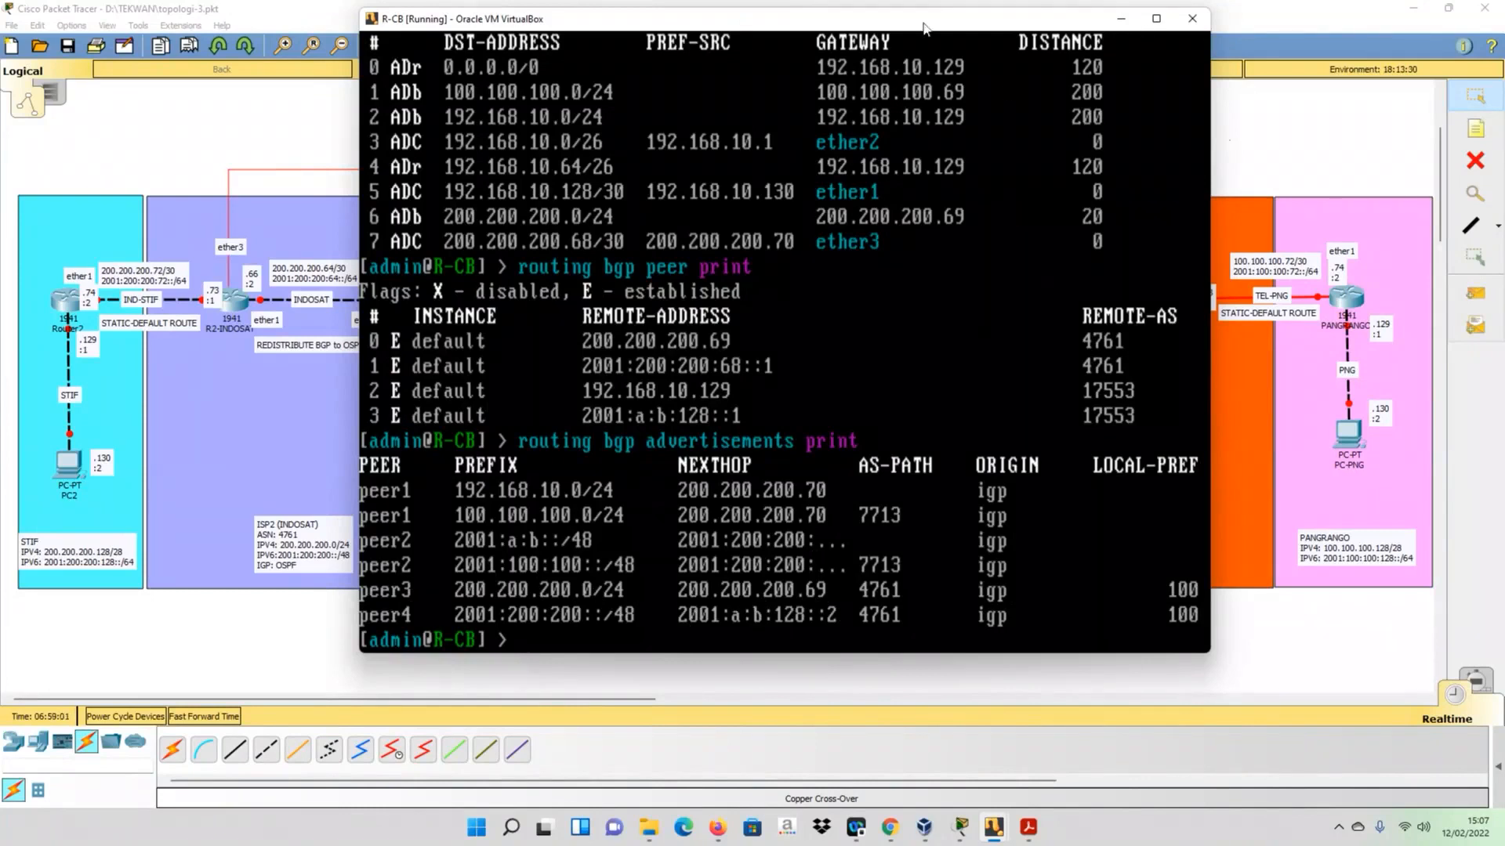
left_click_drag(923, 28, 1354, 266)
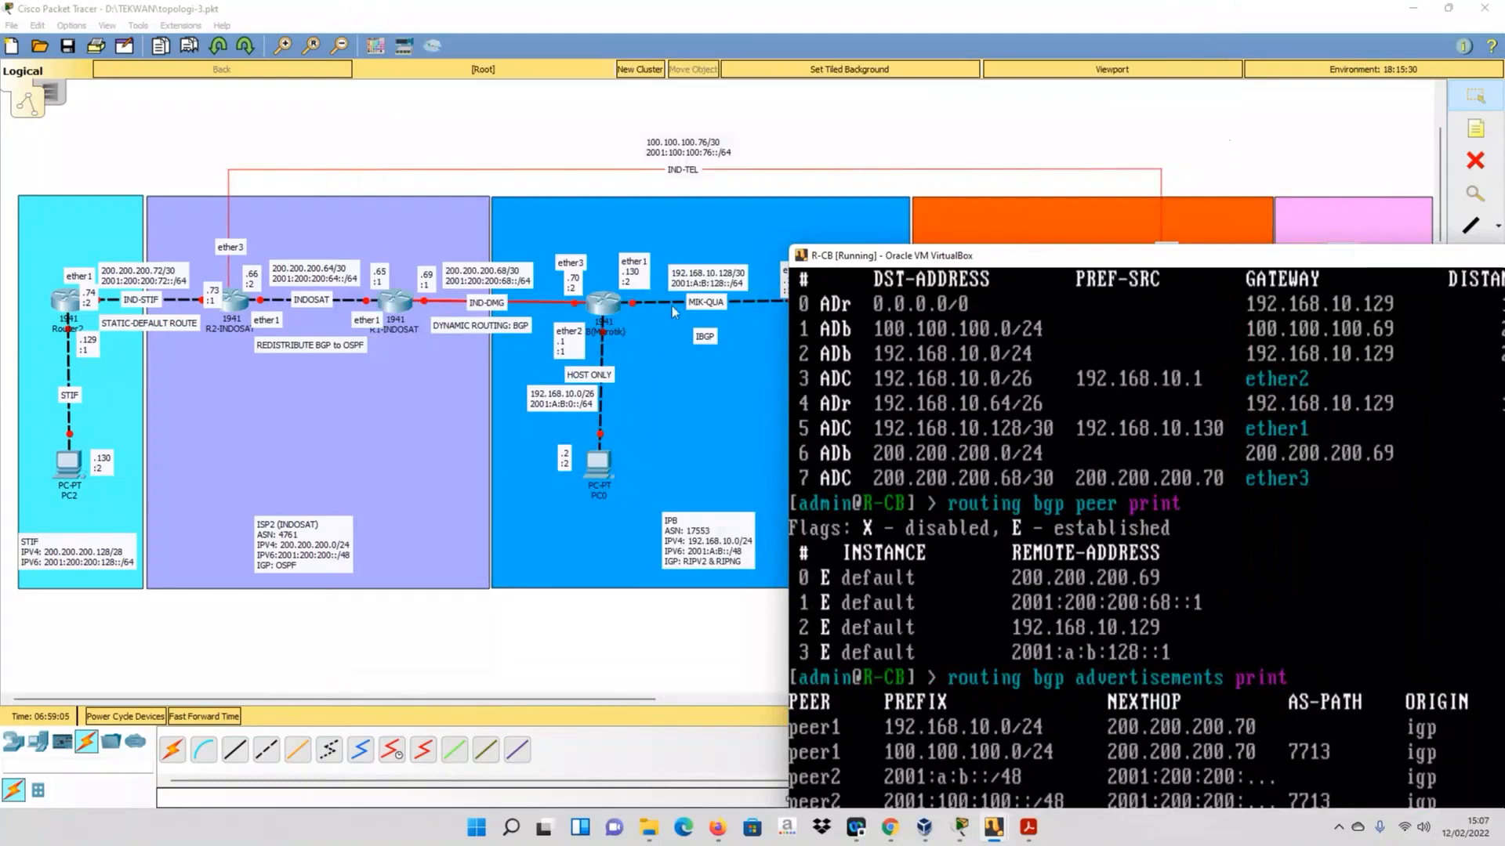
left_click_drag(989, 258, 758, 135)
- Switch to the R-DMG console and display its IPv4 routing table again with sh ip route
mouse_move(992, 831)
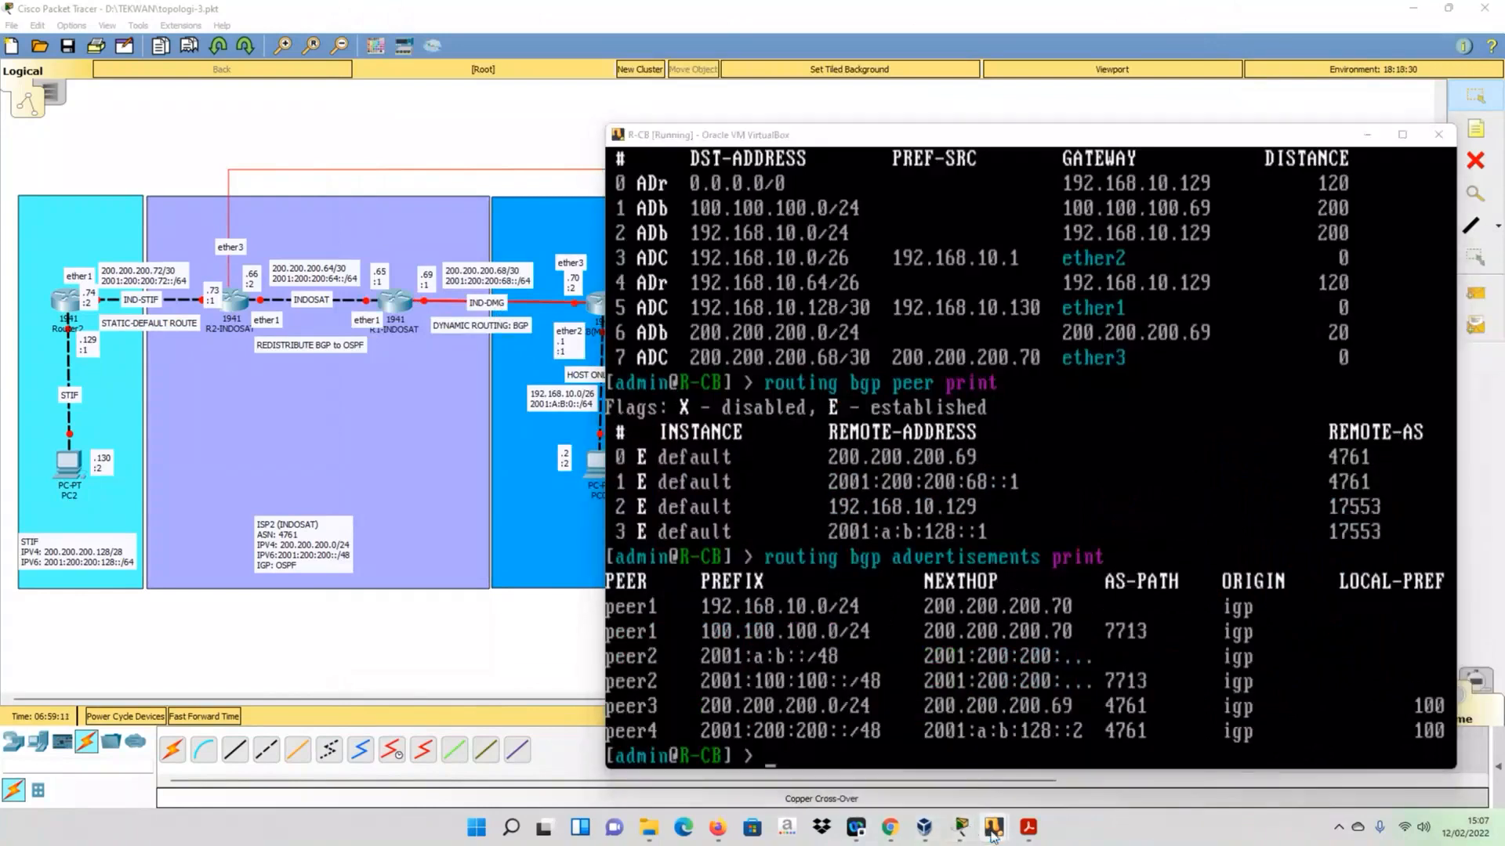
mouse_move(926, 828)
left_click(693, 743)
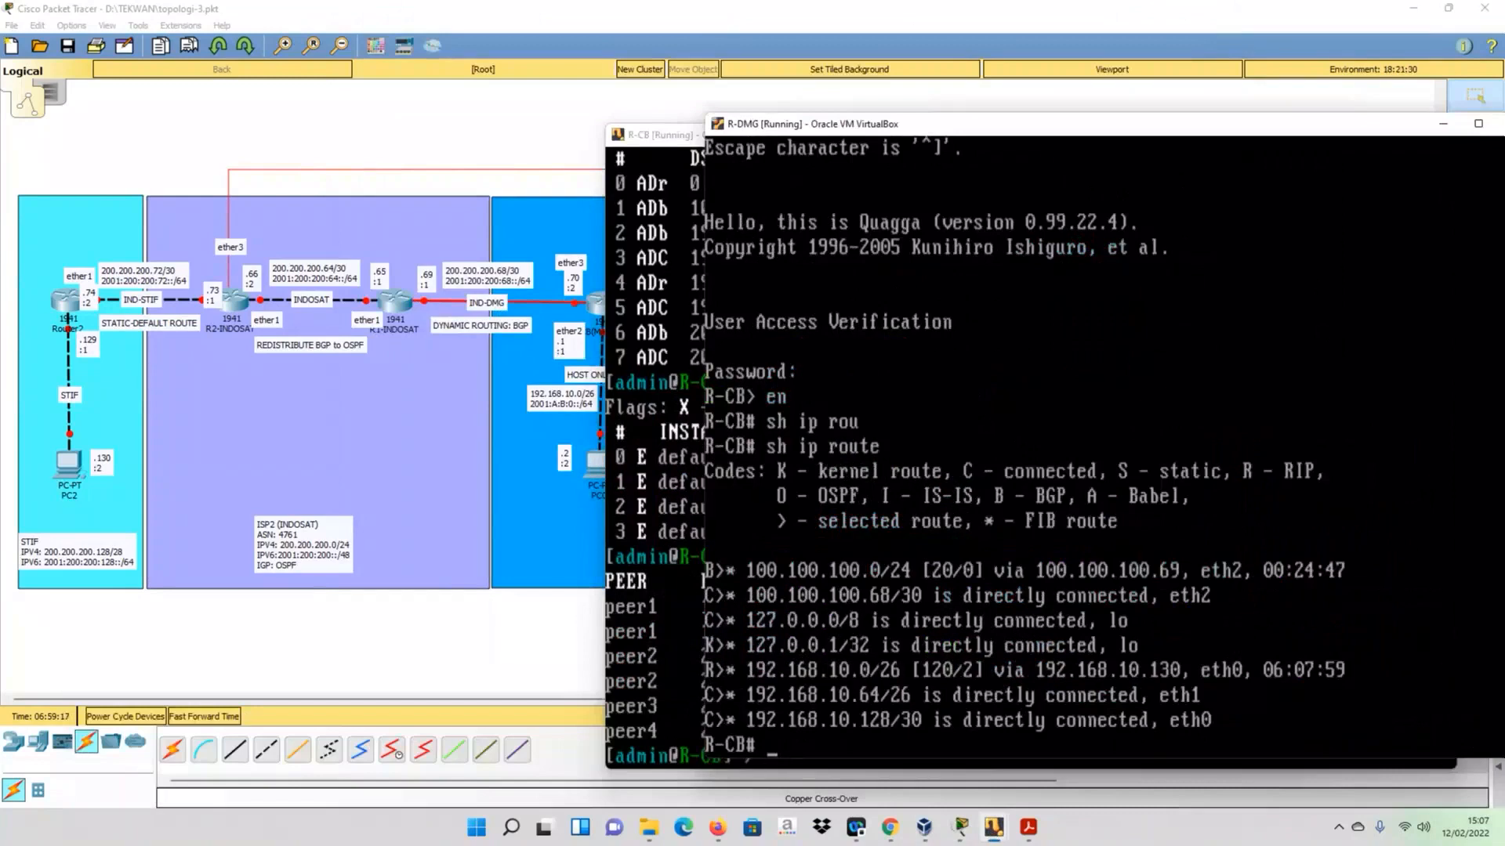
key("Up")
key("Return")
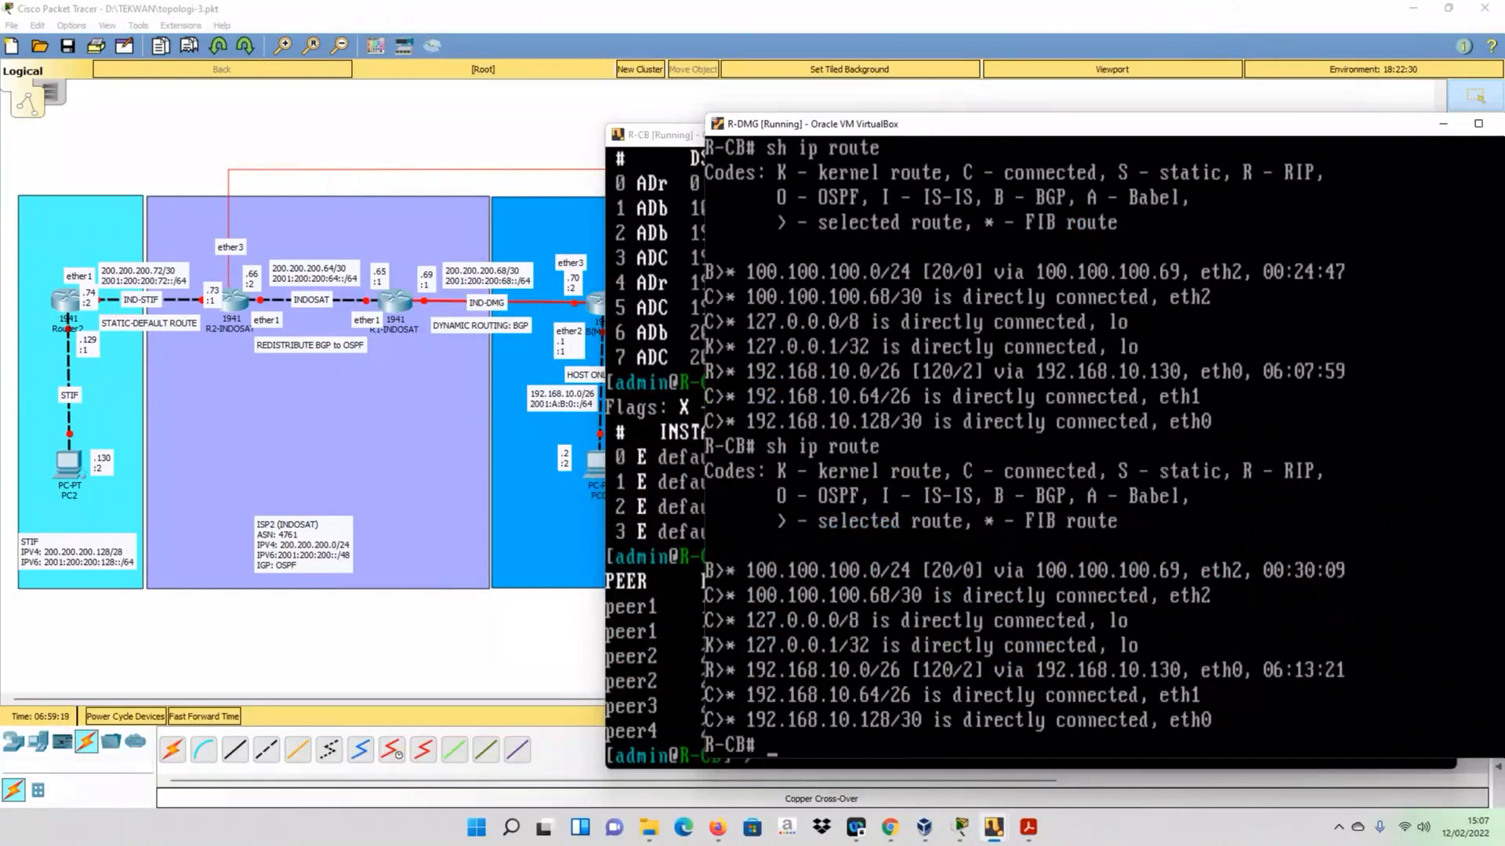
- On R-DMG, exit the Zebra session, connect with telnet 127.0.0.1 2605, enter the access password and enable privileged mode
type("exit")
key("Return")
key("Up")
key("BackSpace")
type("5")
key("Return")
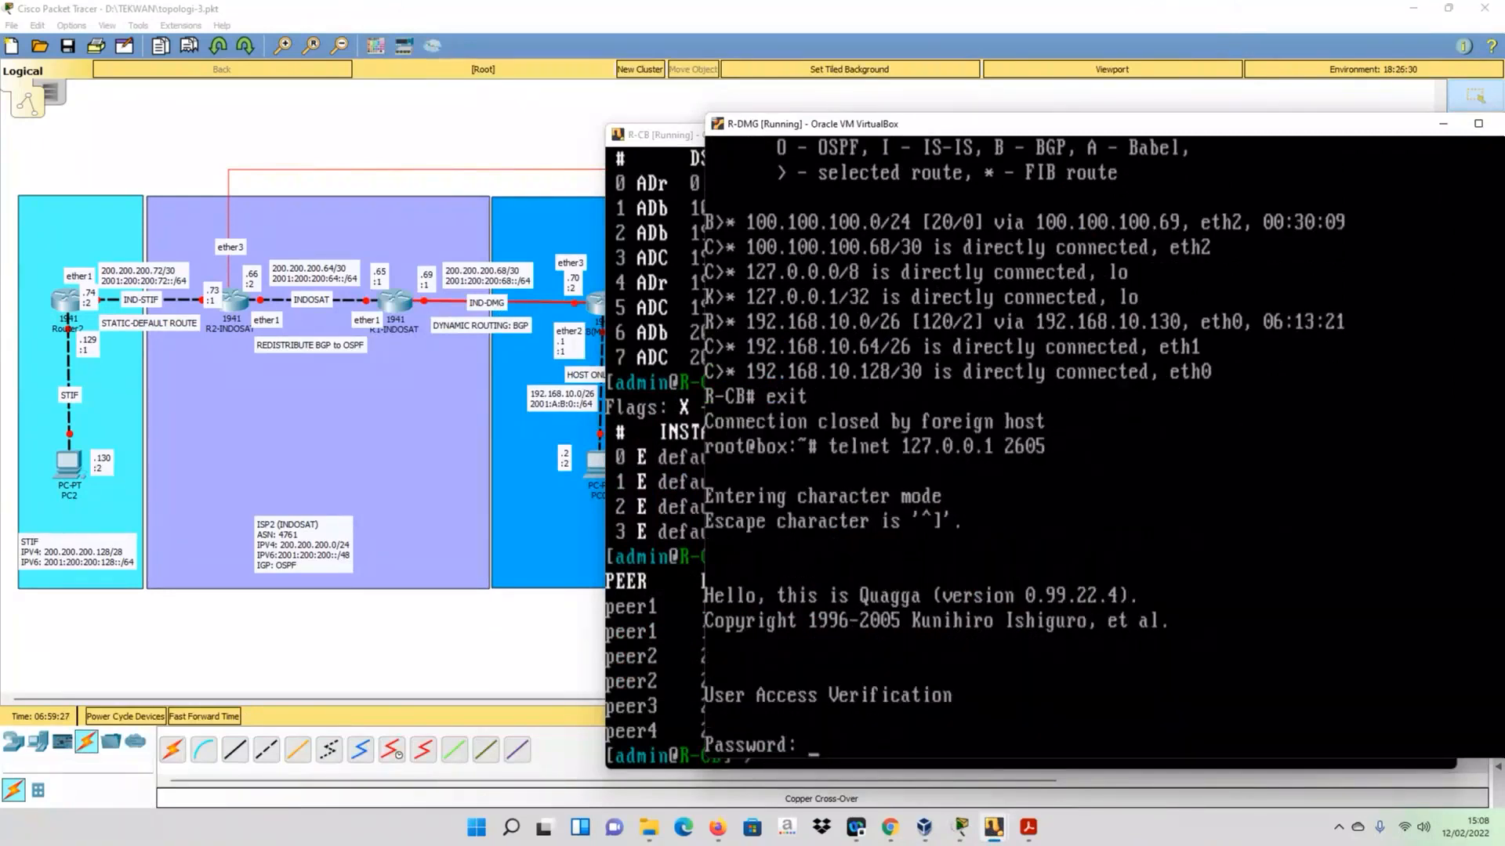
key("Return")
type("en")
key("Return")
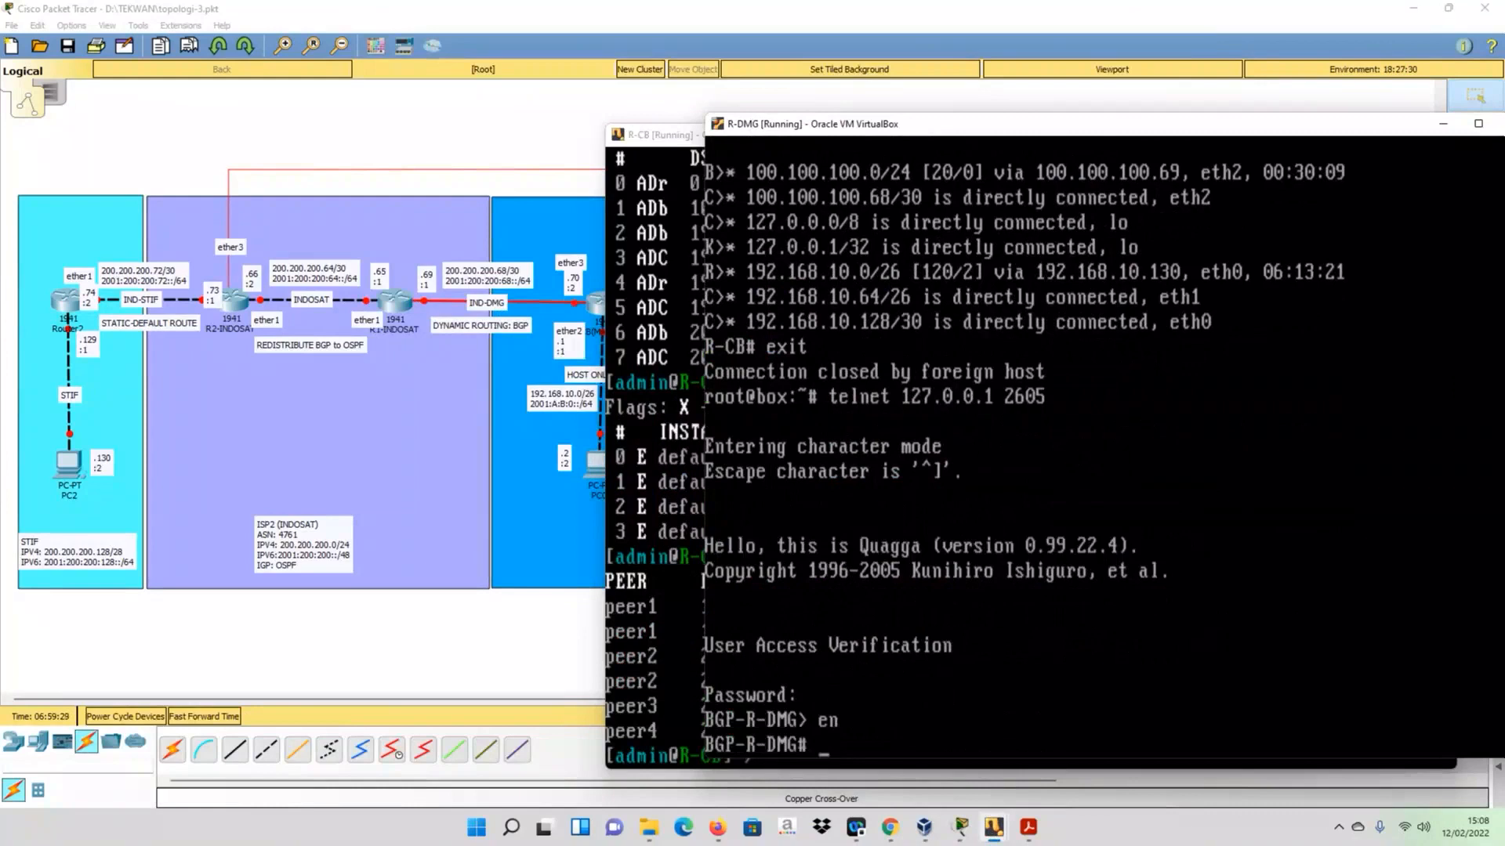
- Display R-DMG's BGP table with sh ip bgp, examine its prefixes and next hops, and return to the topology
type("conf t")
key("BackSpace")
key("BackSpace")
key("BackSpace")
key("BackSpace")
key("BackSpace")
key("BackSpace")
type("sh")
type("bg")
key("Tab")
key("Return")
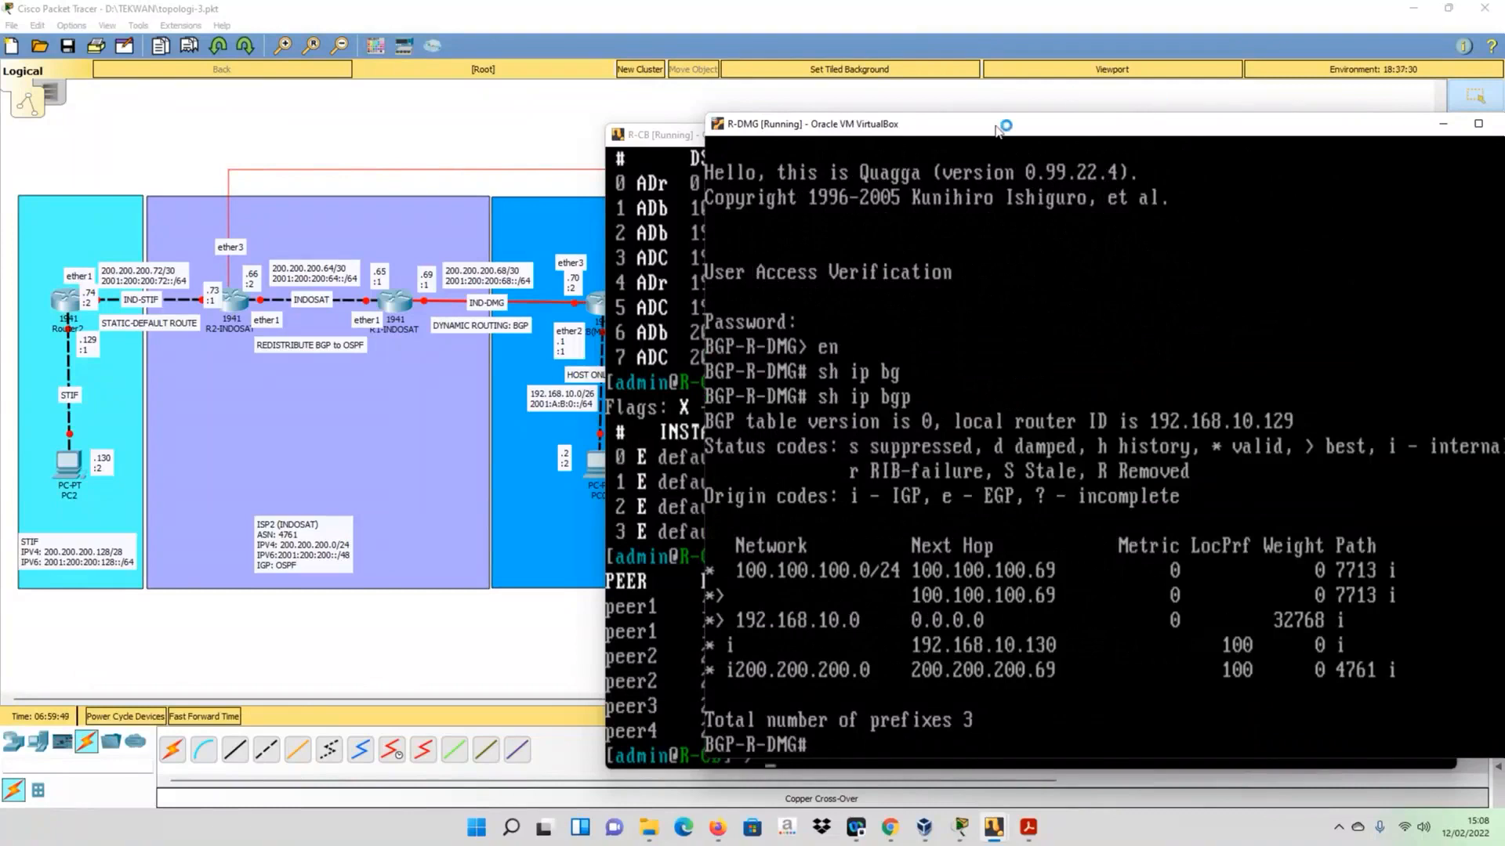
left_click_drag(996, 128, 809, 75)
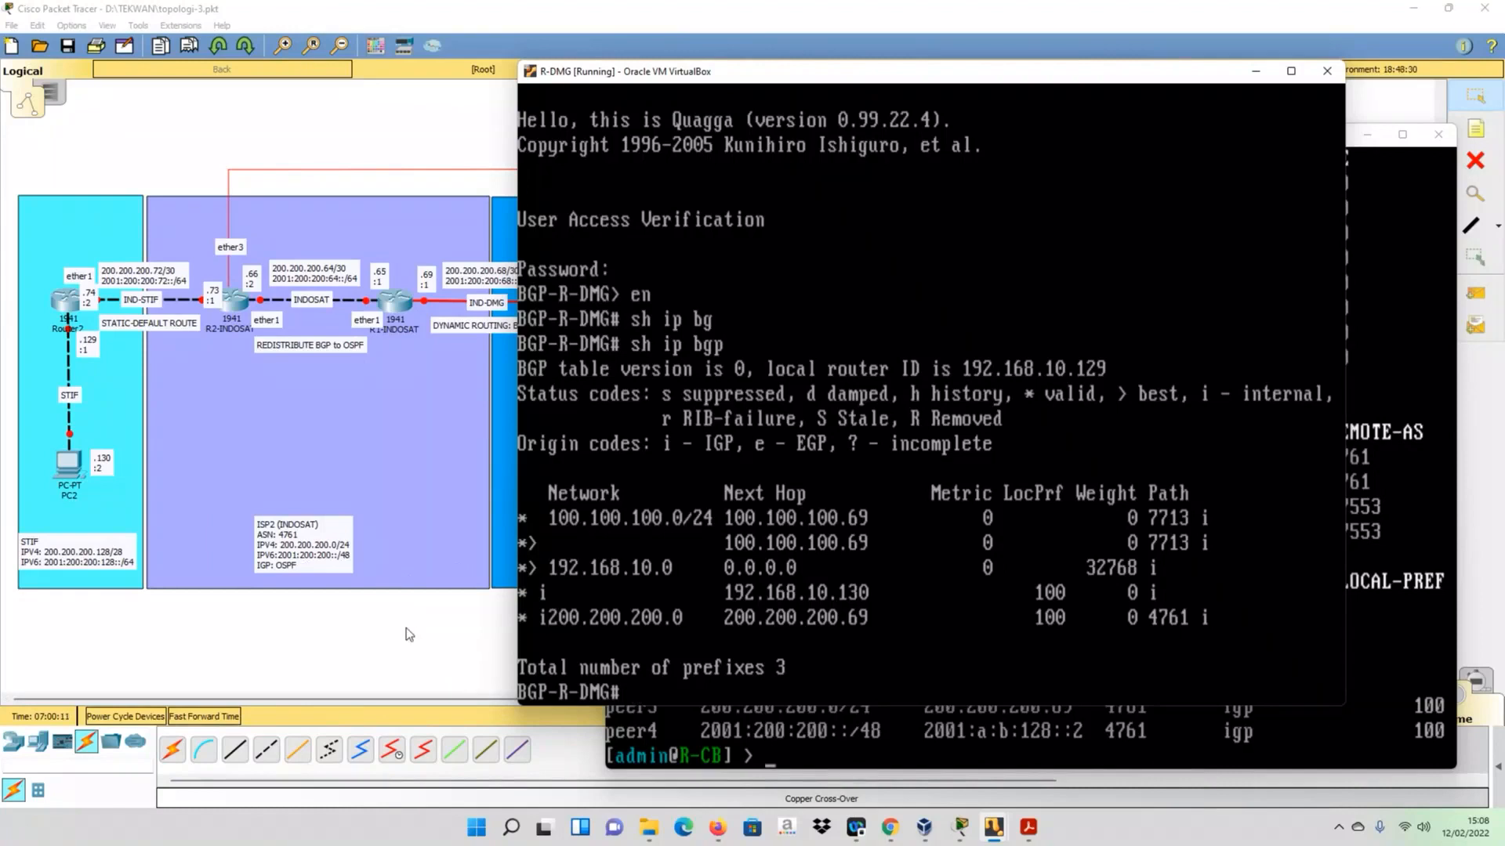
left_click(458, 647)
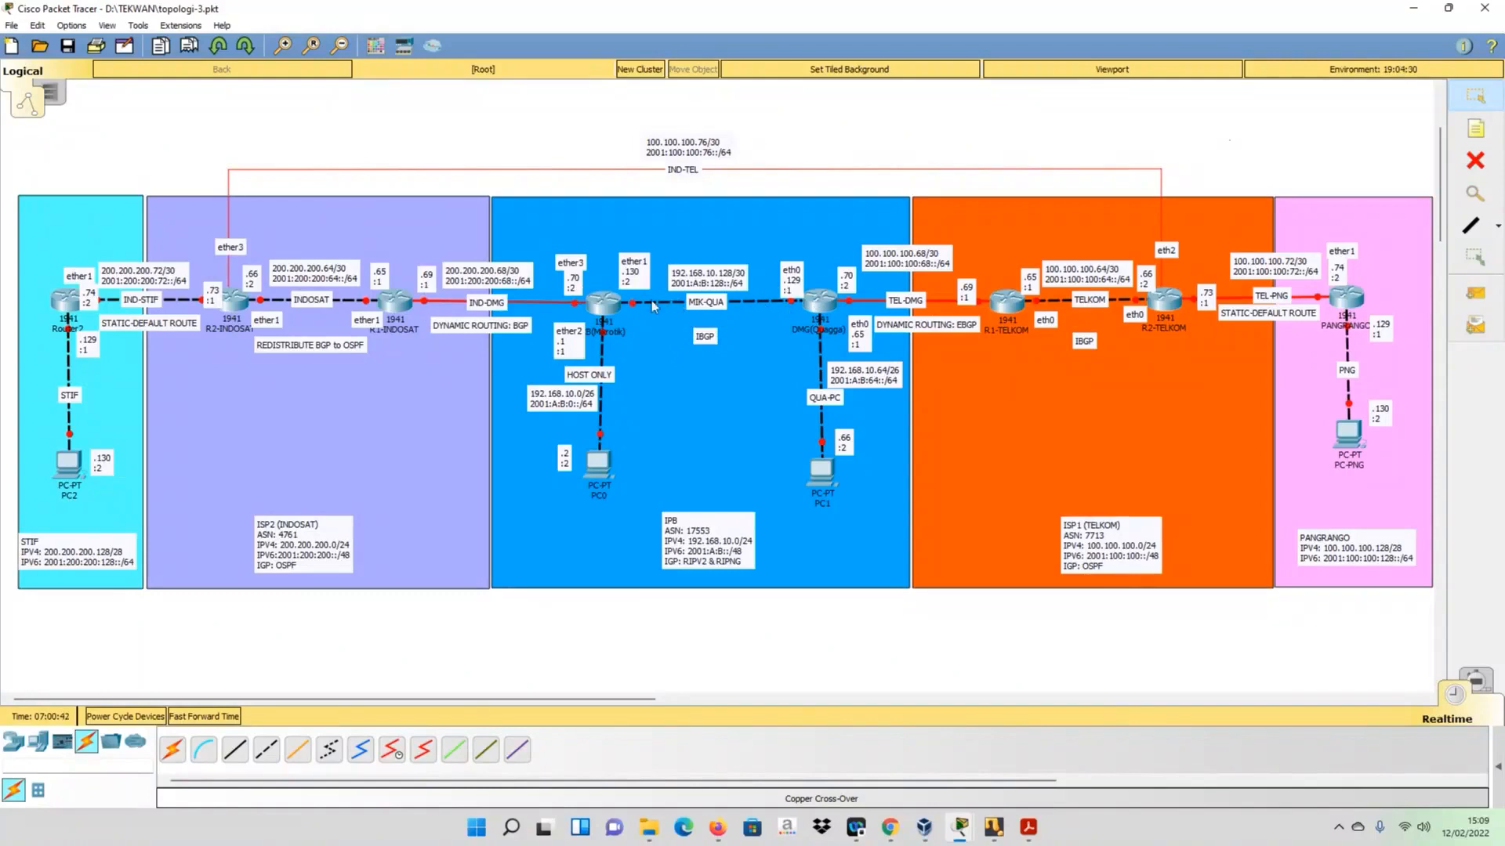
- Switch to the R1-TELKOM console, display its BGP table again with sh ip bgp, and return to the topology
mouse_move(641, 307)
mouse_move(972, 815)
left_click(995, 831)
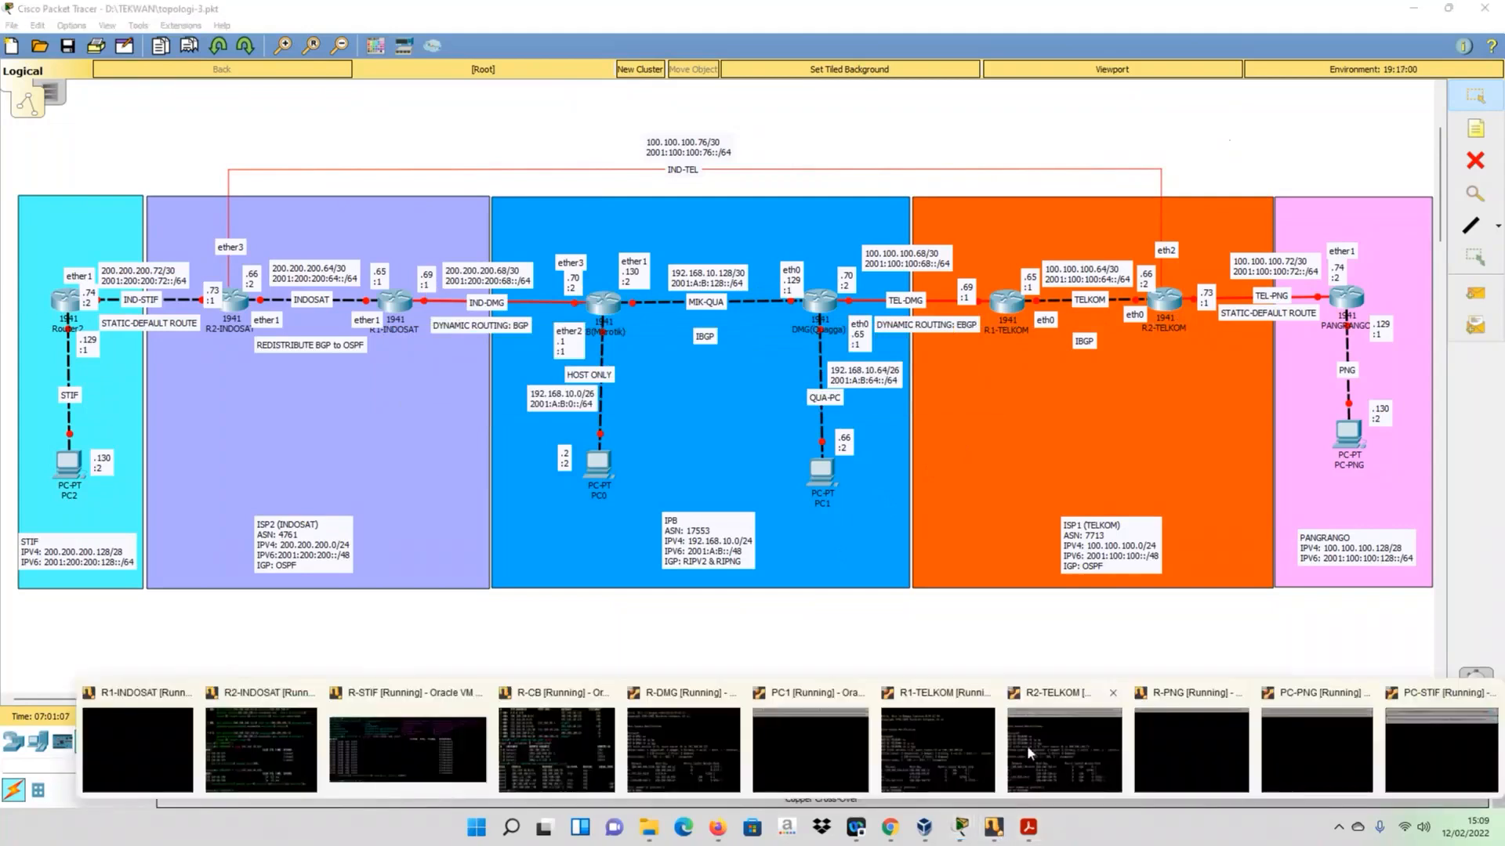
left_click(933, 743)
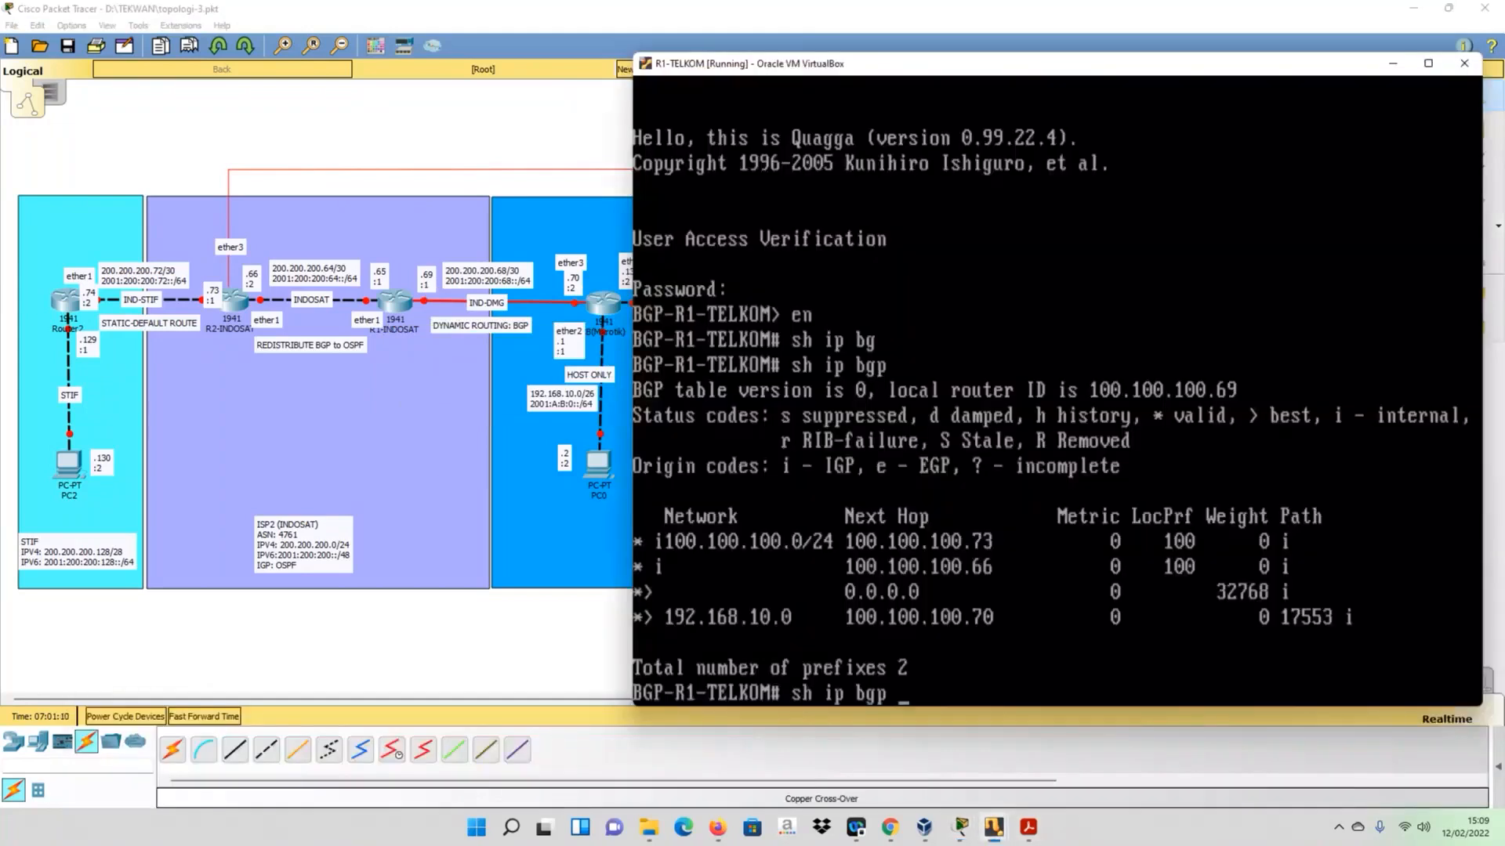
key("Return")
key("Up")
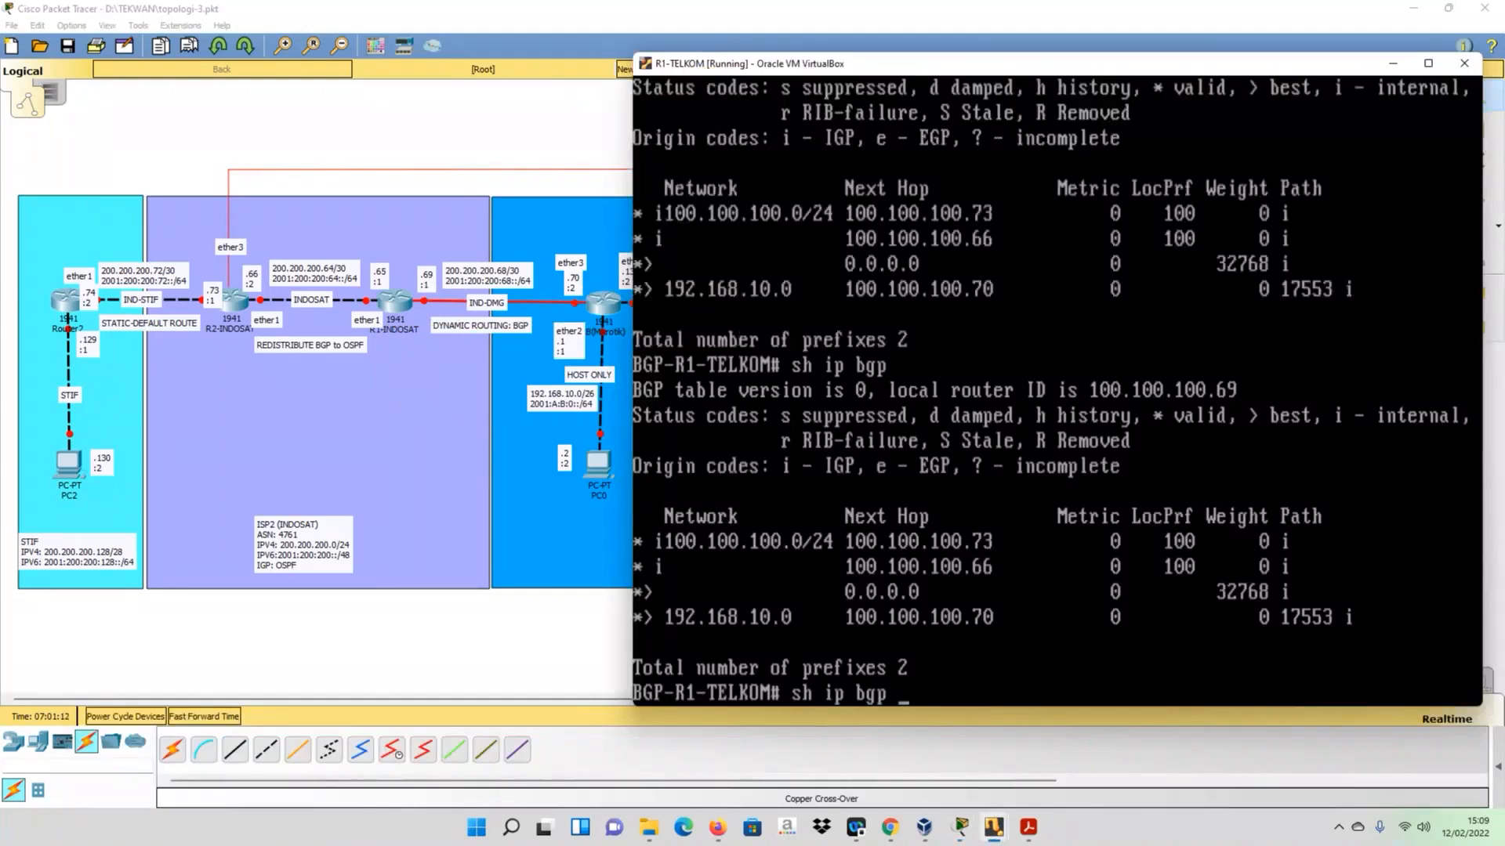
key("BackSpace")
key("BackSpace")
key("BackSpace")
key("BackSpace")
key("BackSpace")
key("BackSpace")
key("BackSpace")
key("BackSpace")
key("BackSpace")
left_click(562, 143)
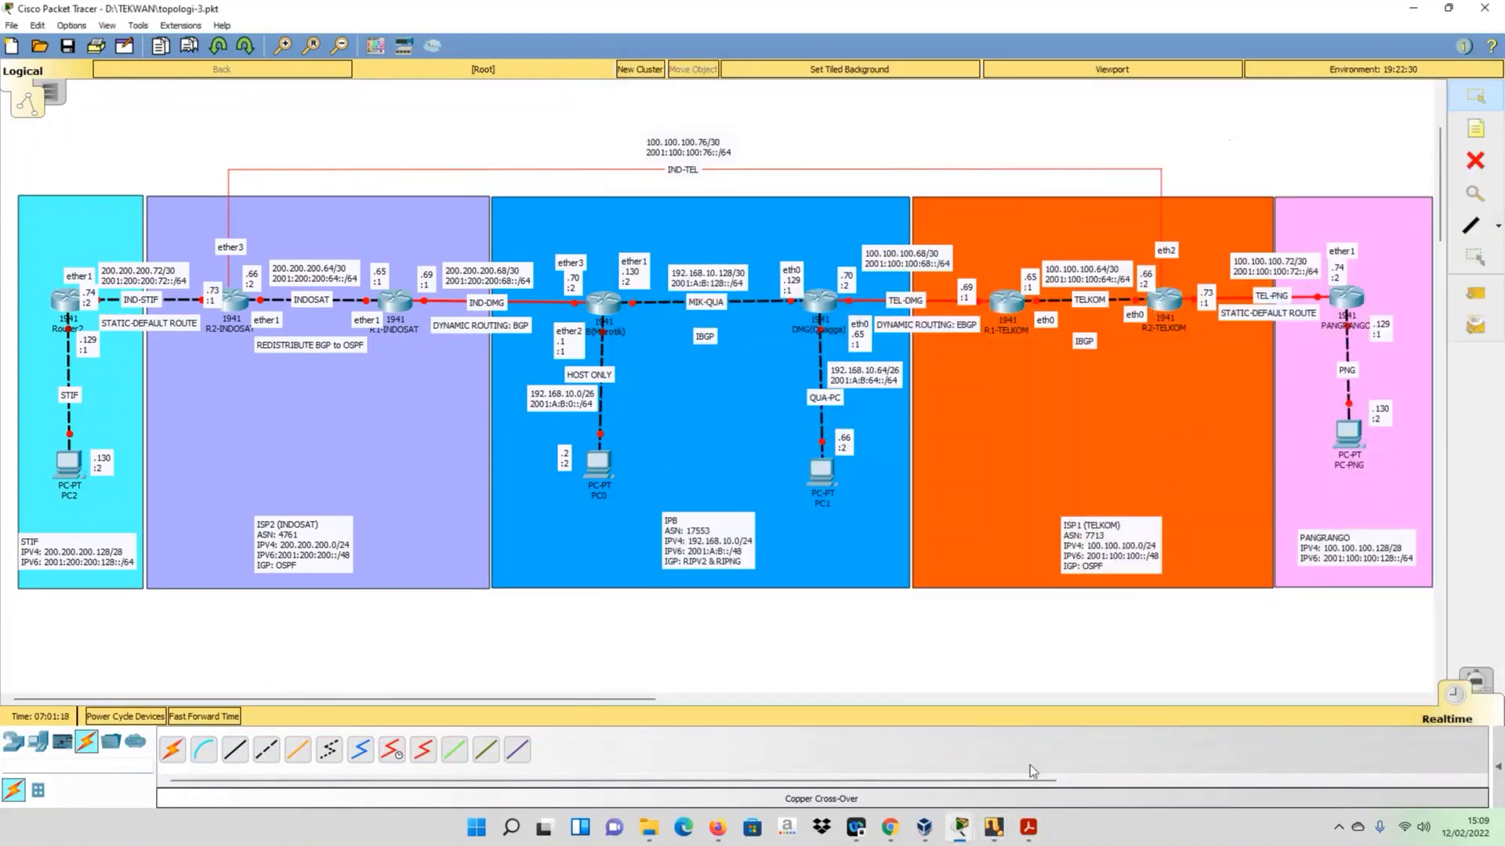
- Redisplay R2-TELKOM's BGP table with sh ip bgp, examine its prefixes and next hops, and return to the topology
mouse_move(994, 827)
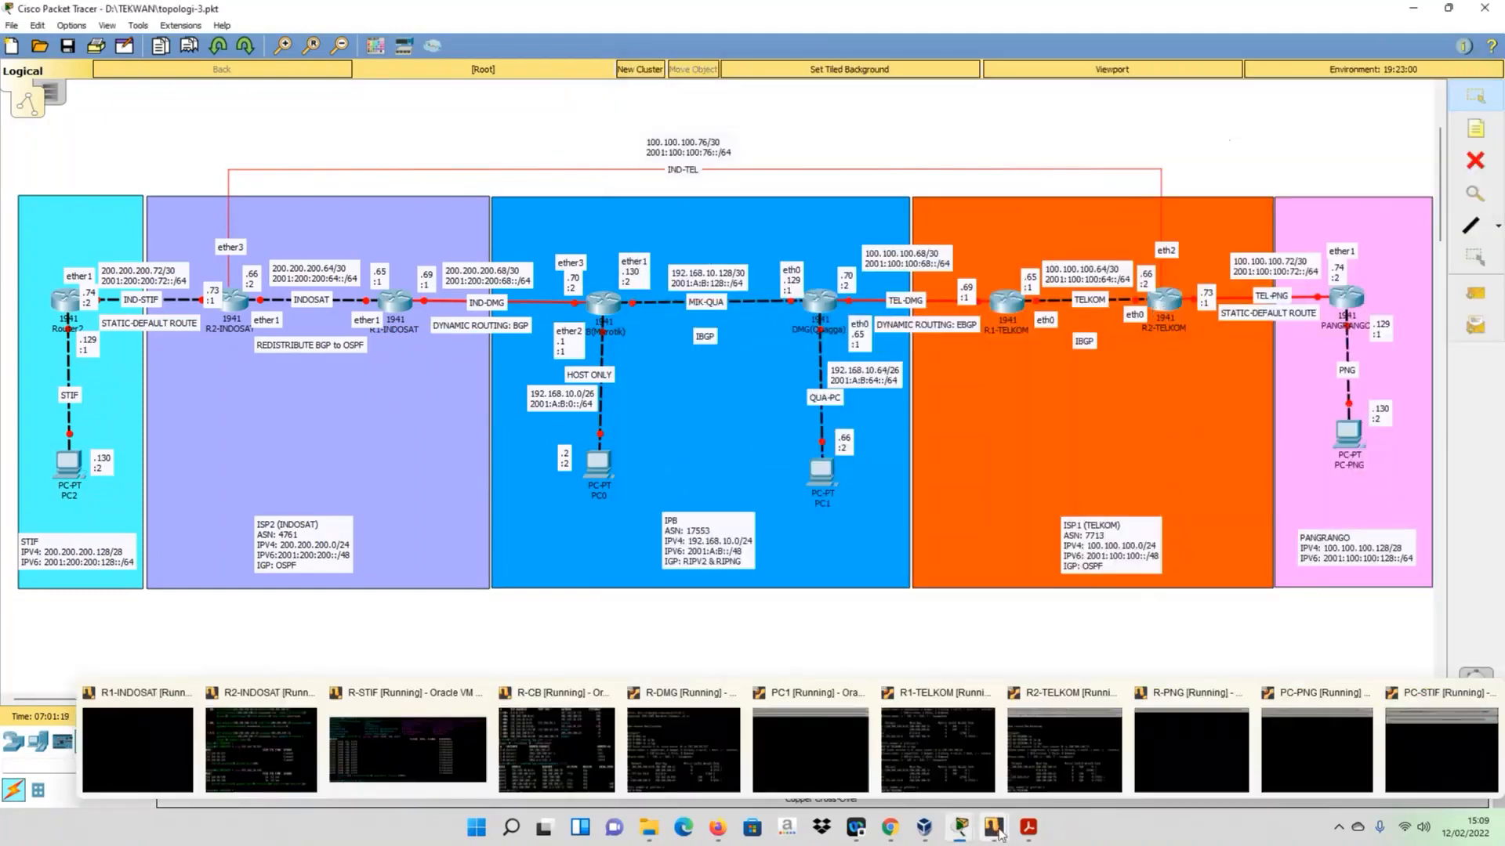
left_click(1050, 736)
key("Up")
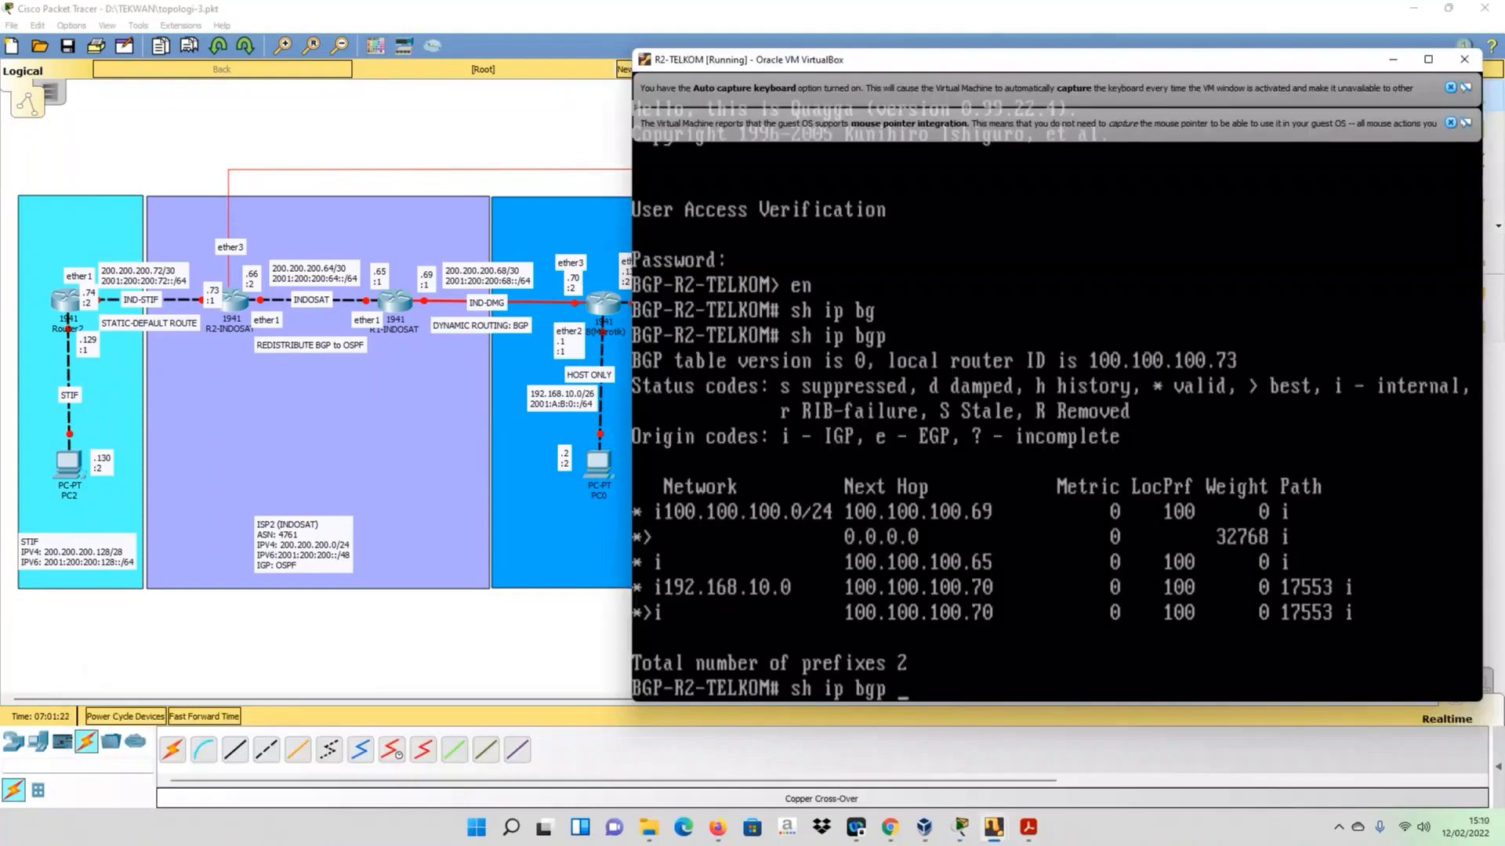
key("Return")
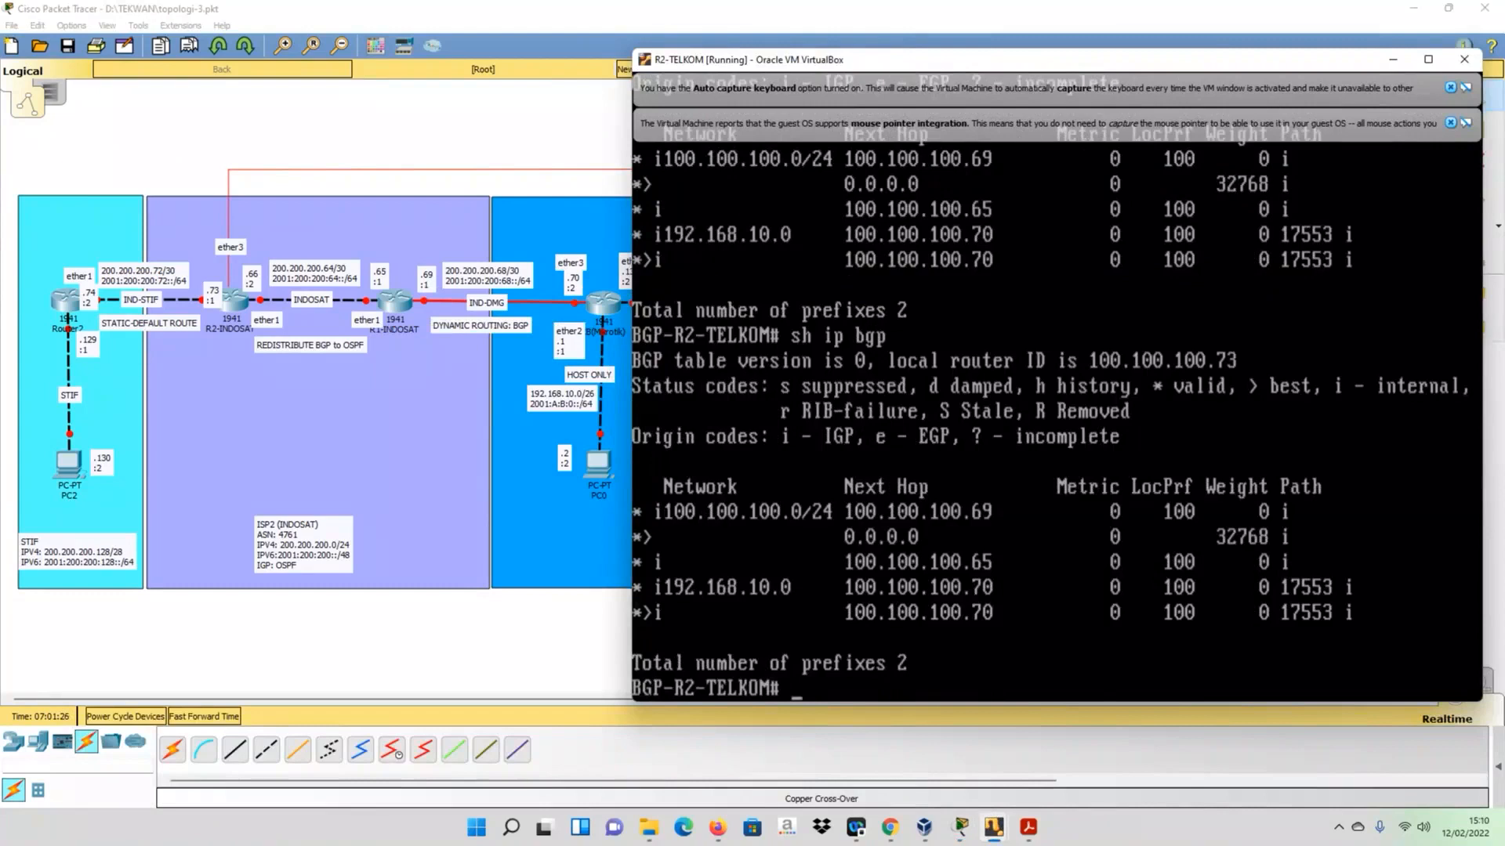
left_click(567, 129)
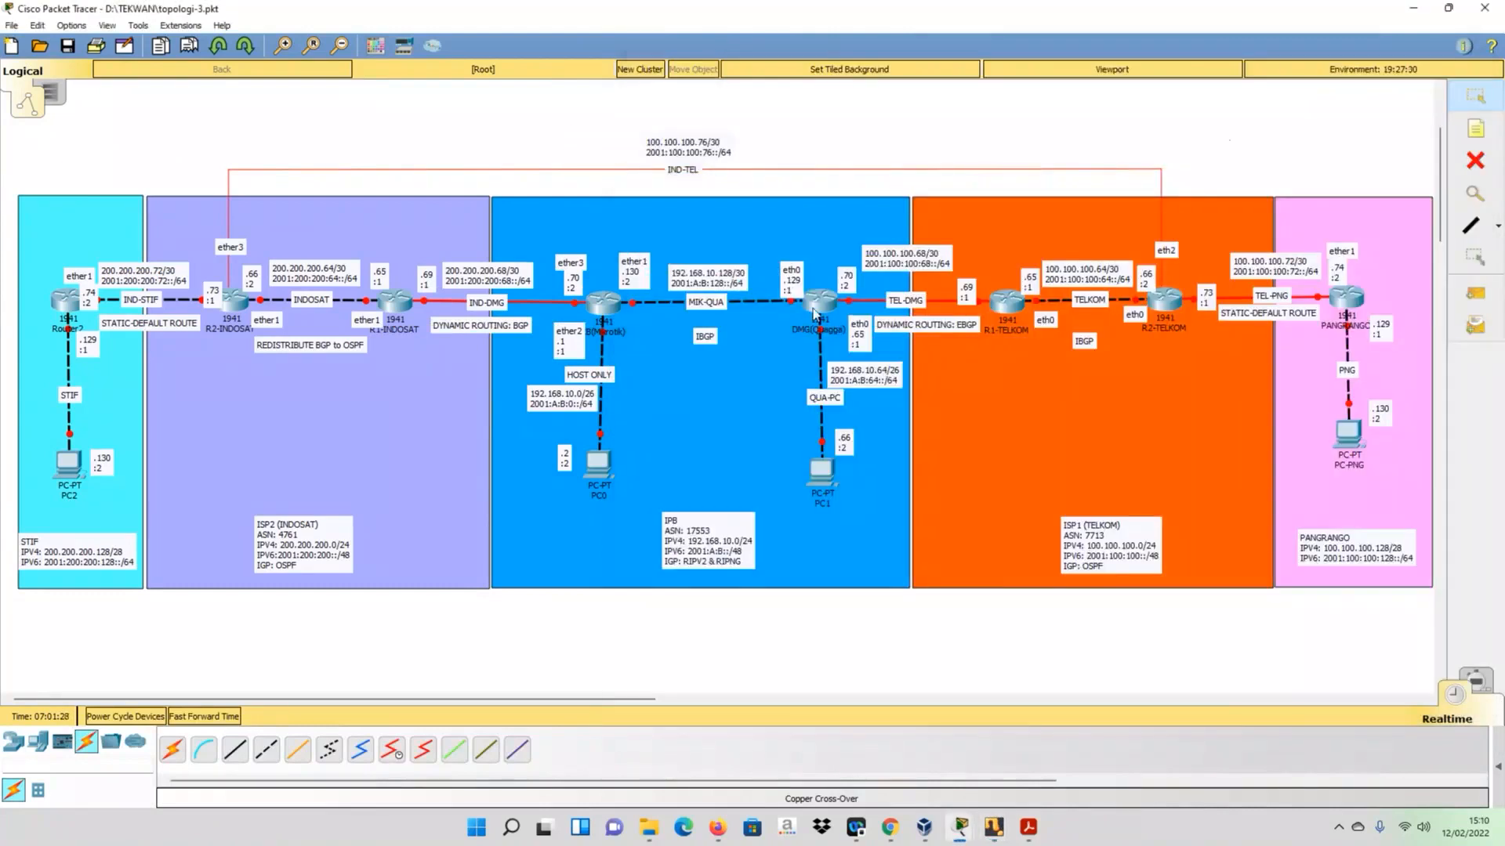
mouse_move(918, 833)
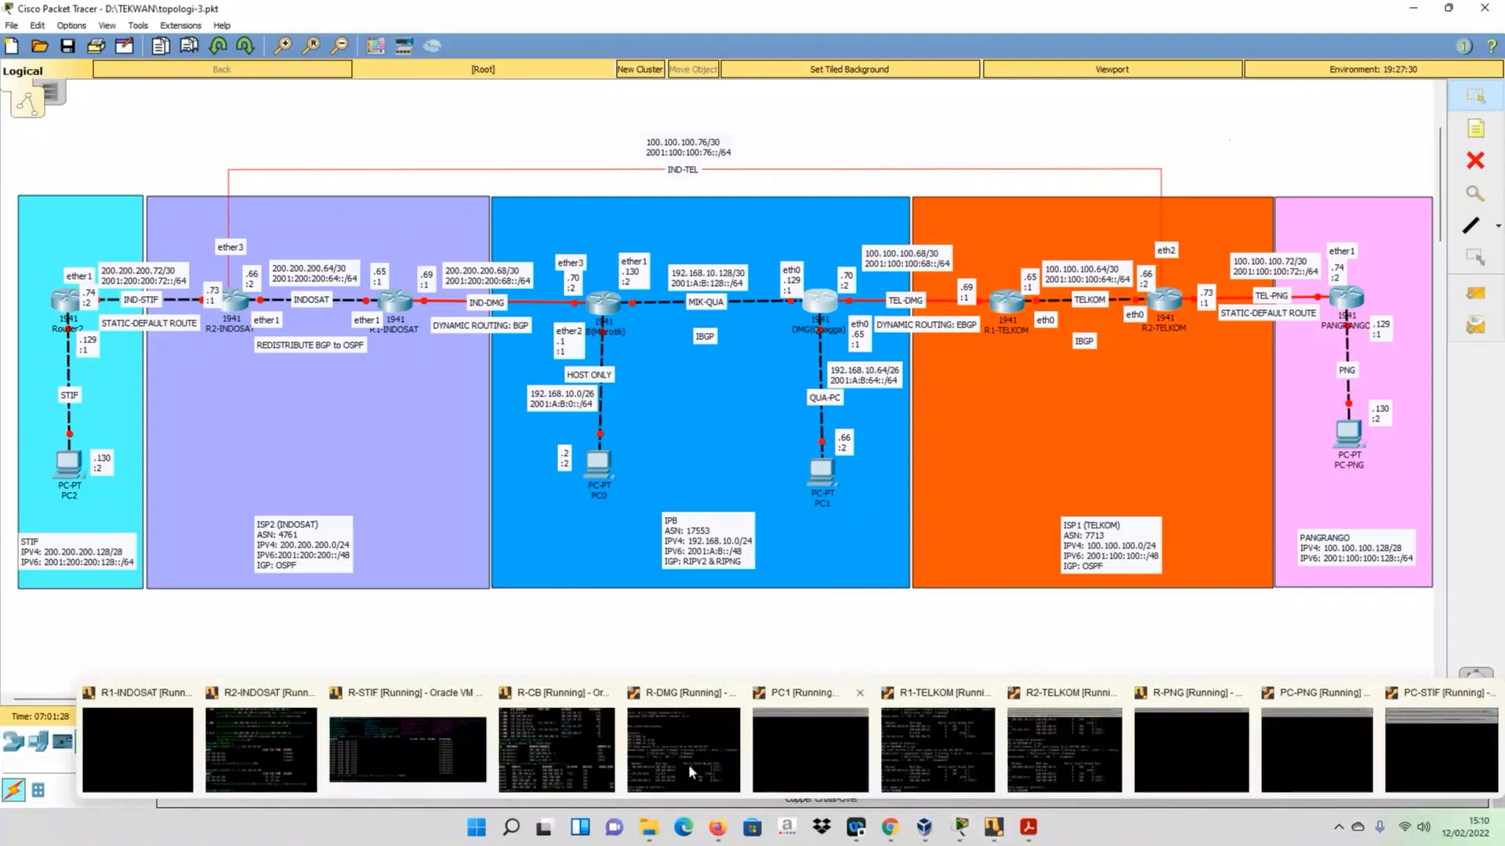
left_click(1070, 759)
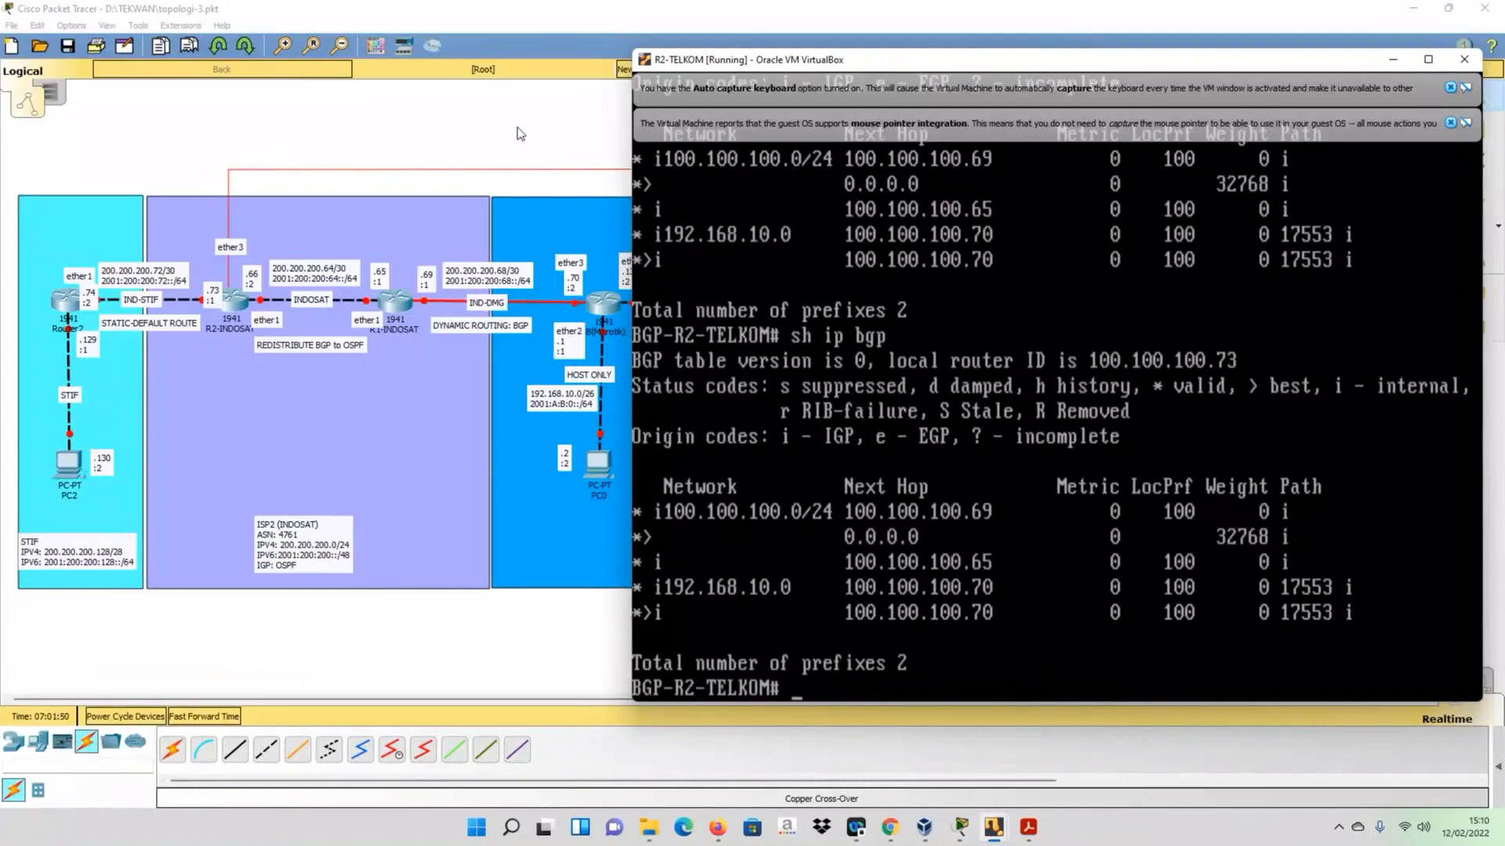
left_click_drag(797, 64, 942, 67)
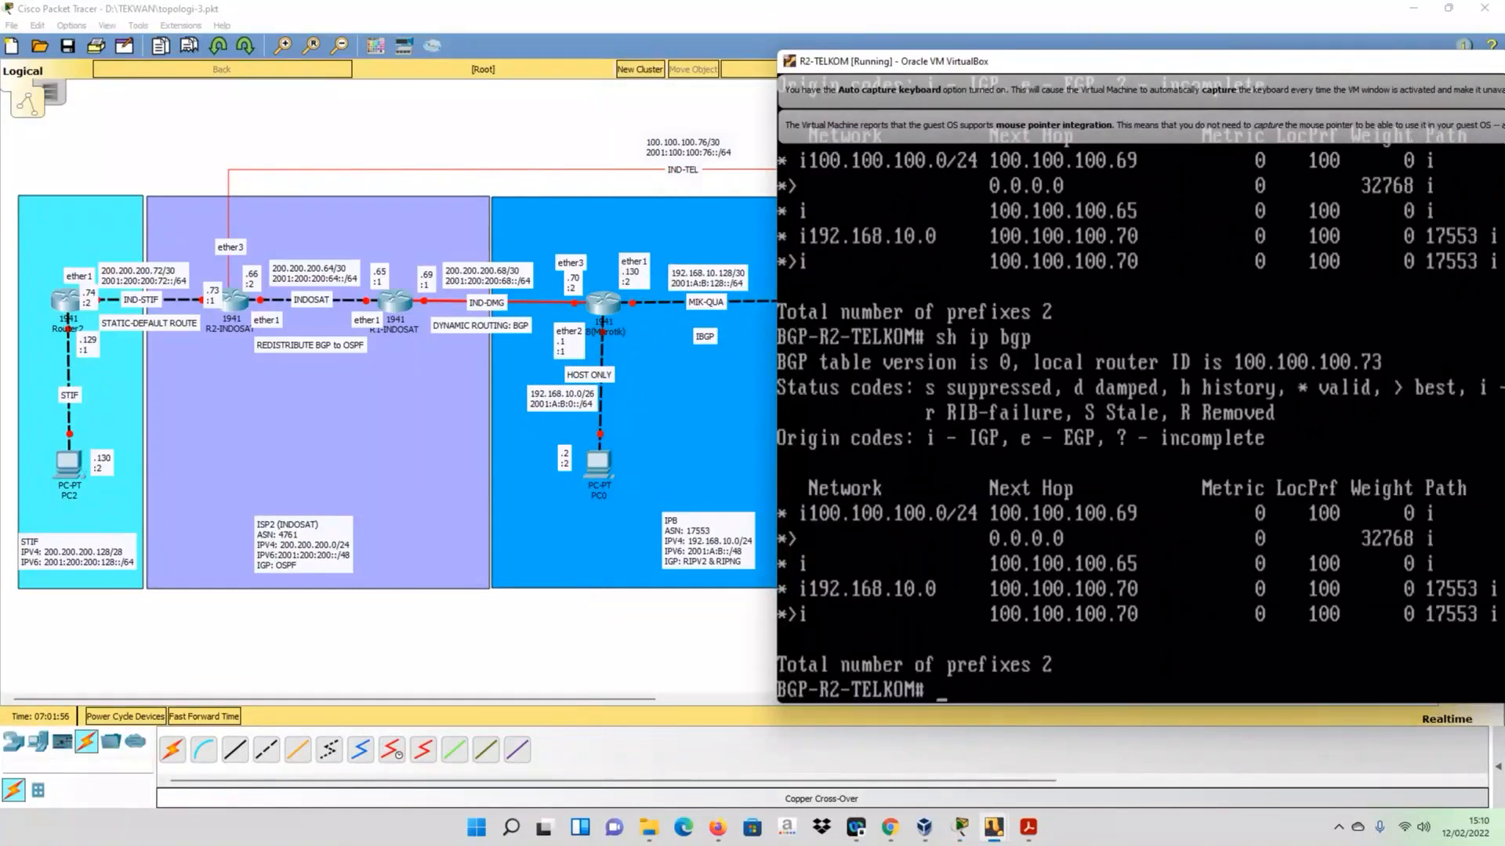
type("conf t")
key("Return")
type("router")
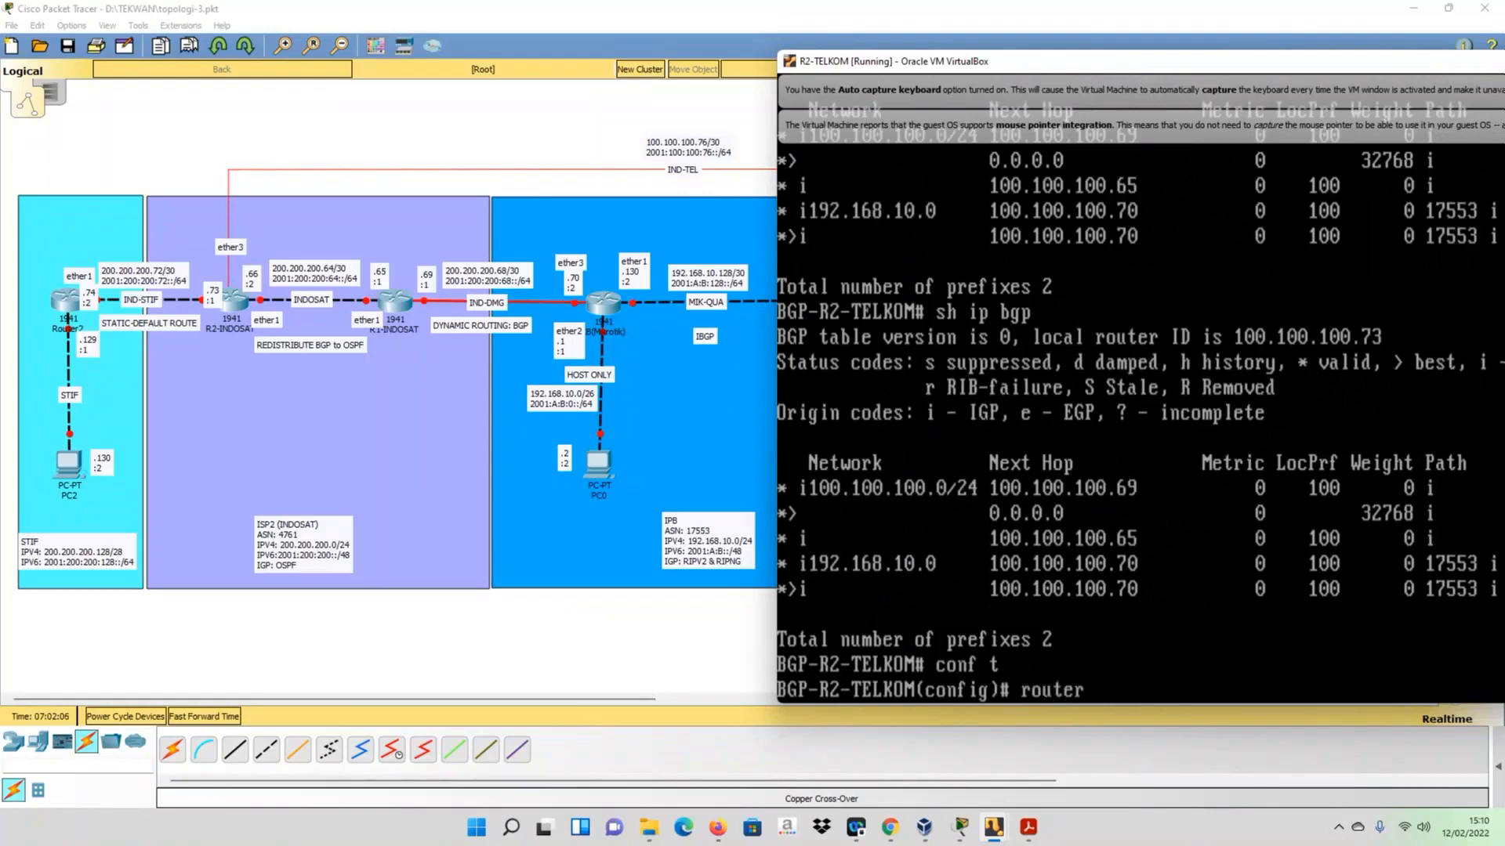
type(" bgp 1755")
key("BackSpace")
key("BackSpace")
key("BackSpace")
key("BackSpace")
key("BackSpace")
key("BackSpace")
key("BackSpace")
key("BackSpace")
key("BackSpace")
key("BackSpace")
key("BackSpace")
key("BackSpace")
key("BackSpace")
key("BackSpace")
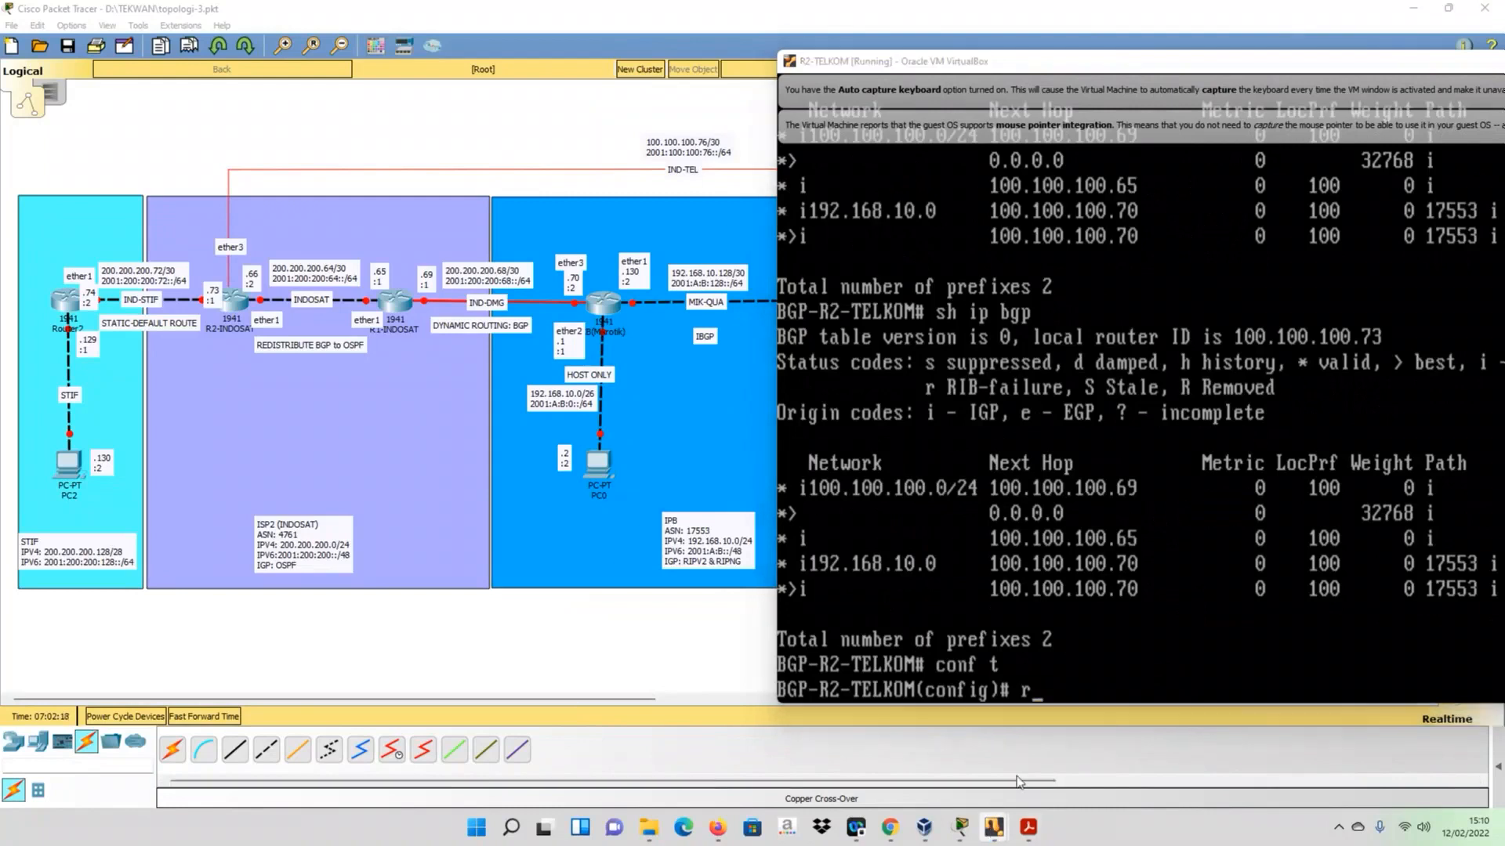
- Switch to the R-DMG console and enter BGP router configuration with conf t and router bgp 17553
left_click(992, 832)
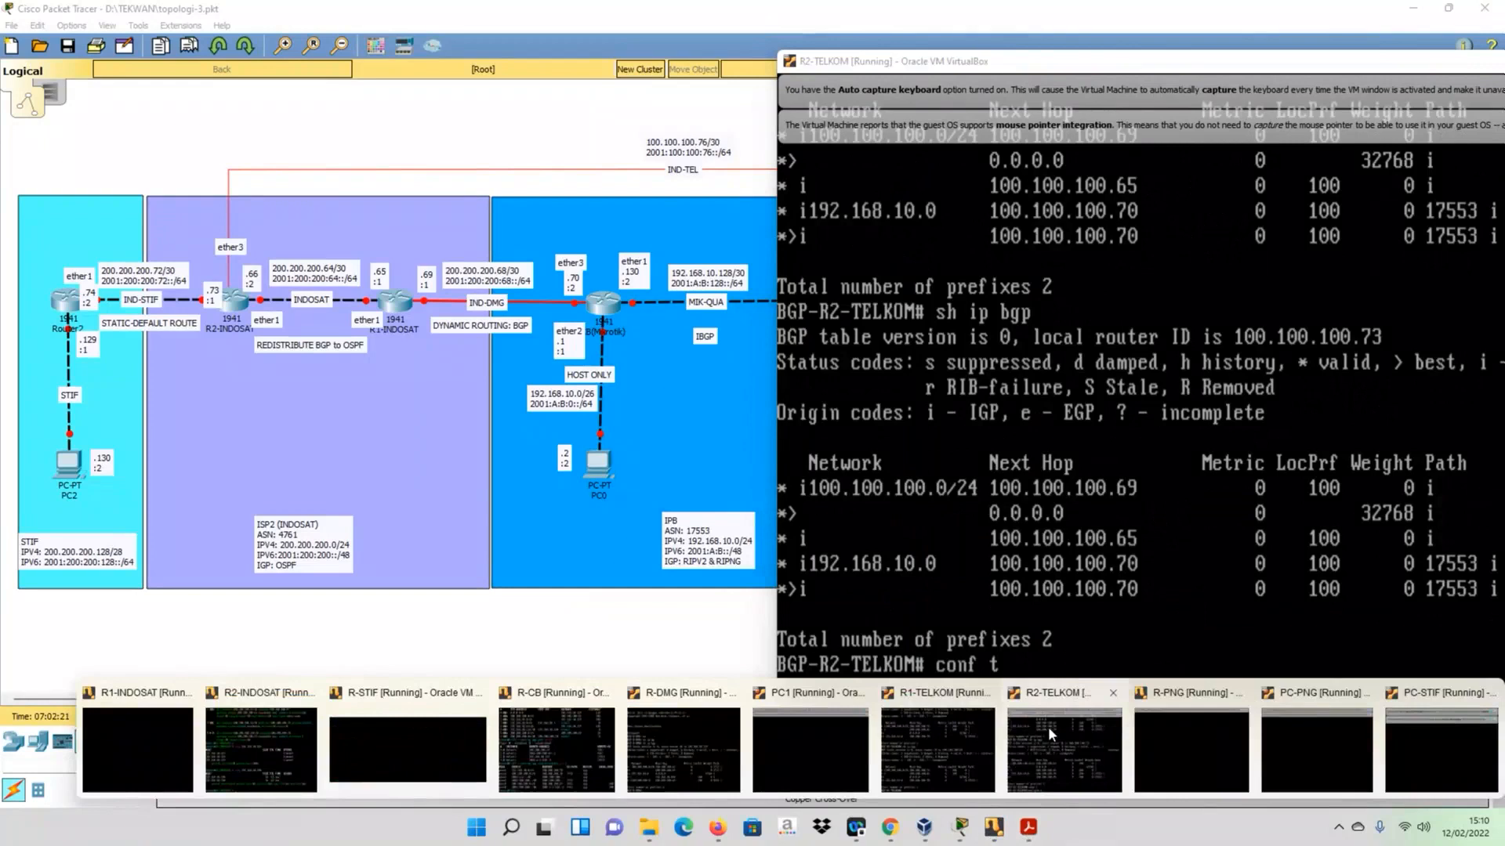
left_click(682, 748)
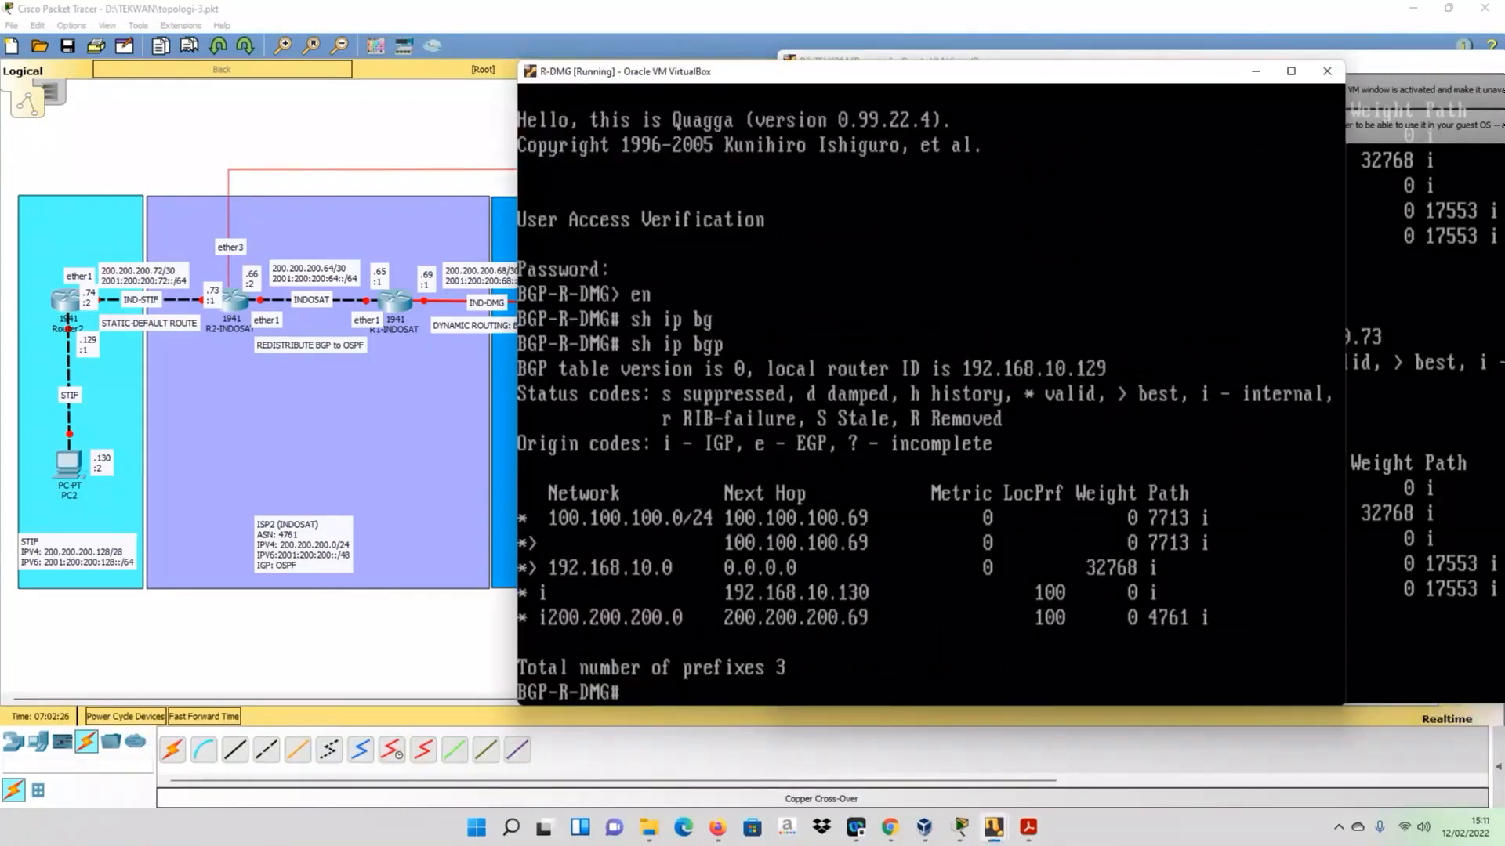
type("conf t")
key("Return")
type("router")
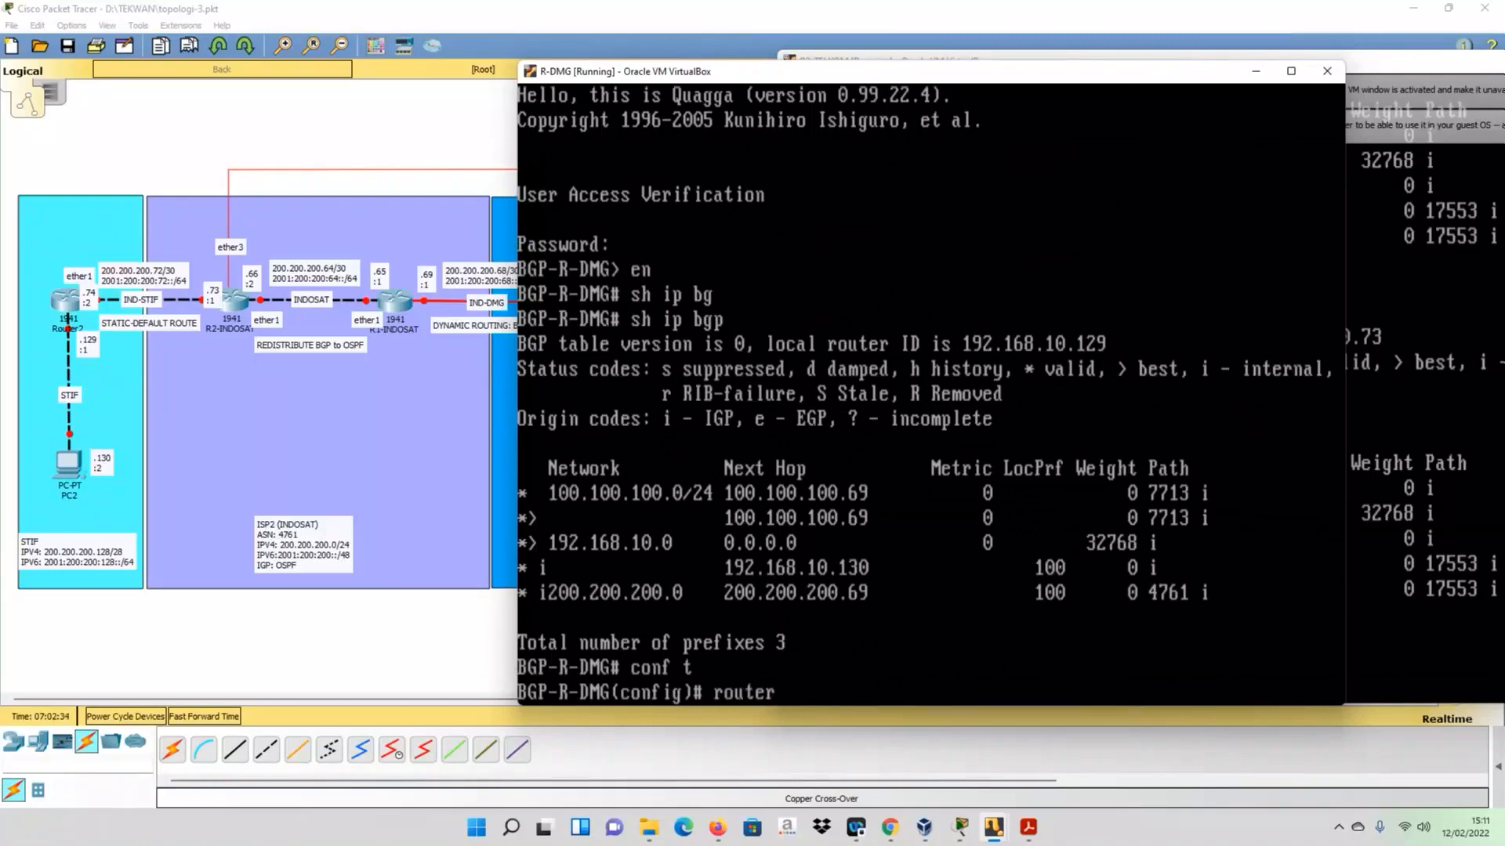
type(" bgp 17553")
key("Return")
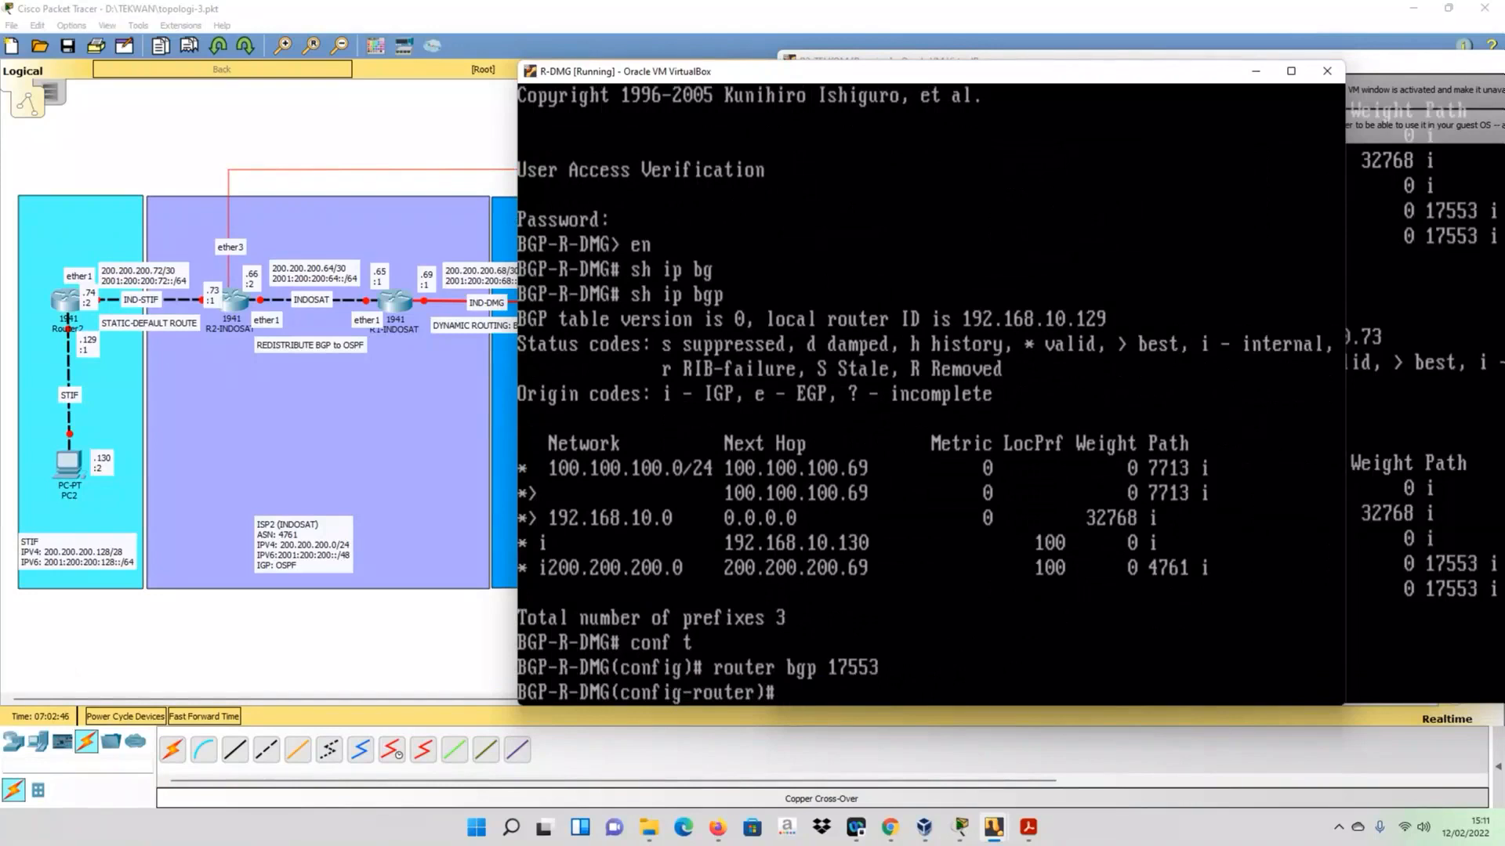
- List R-DMG's available router configuration commands and the options of the bgp command using the CLI's context help
type("nex")
key("Tab")
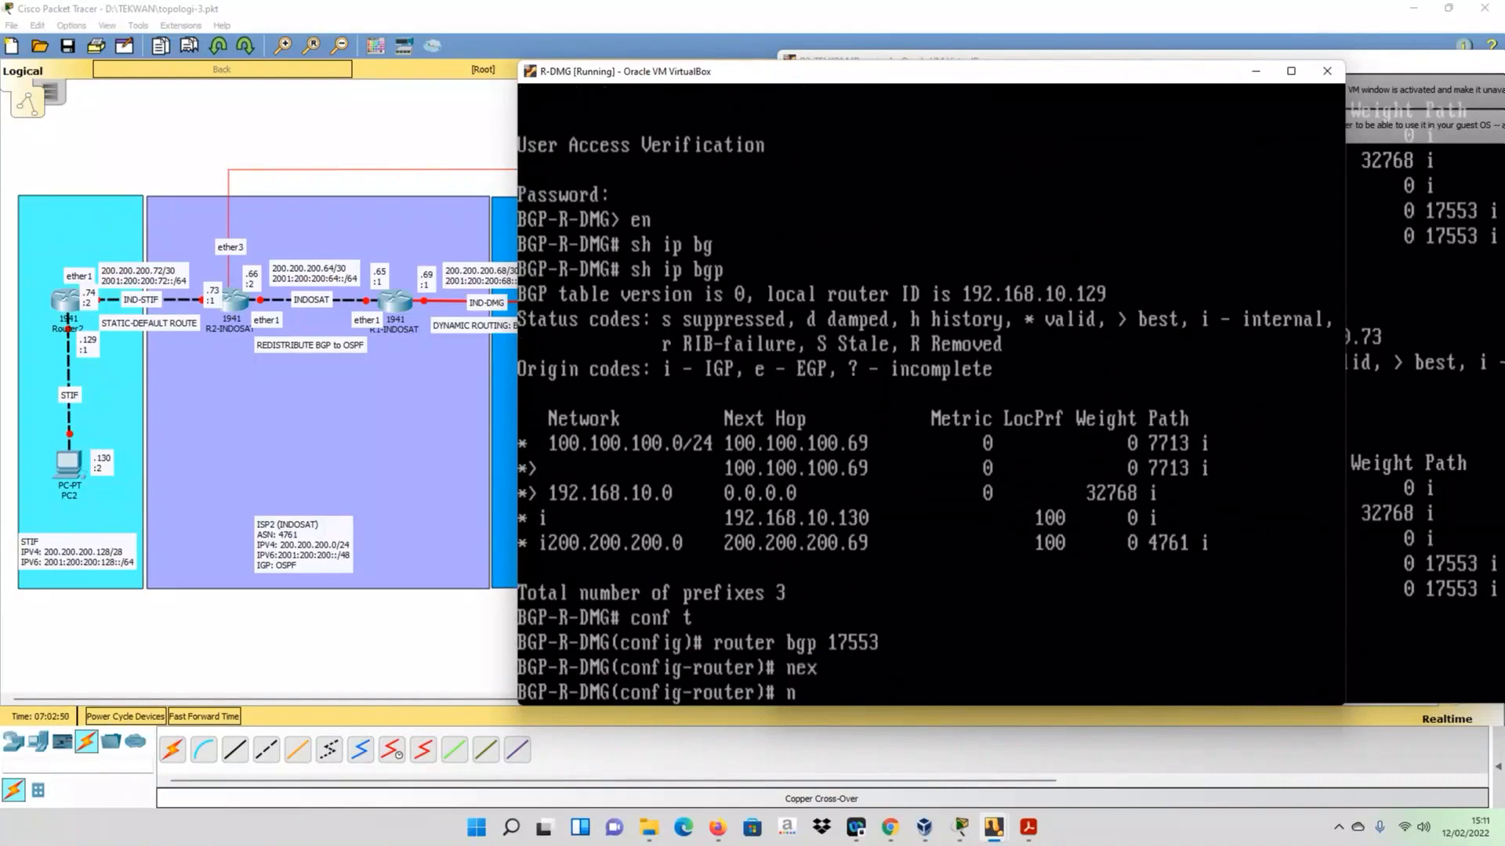
key("question")
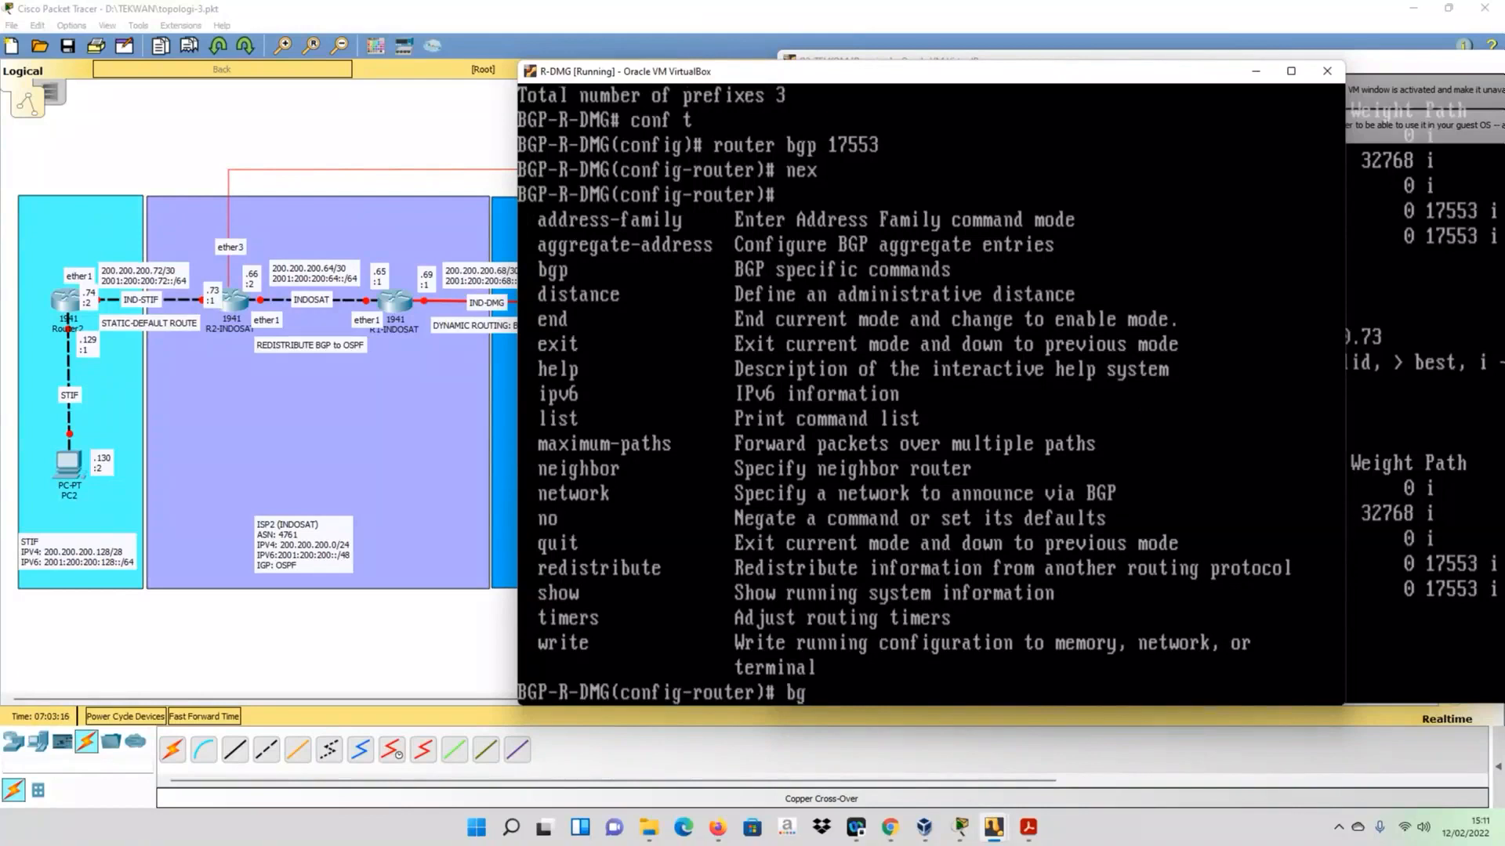
key("Tab")
type("?")
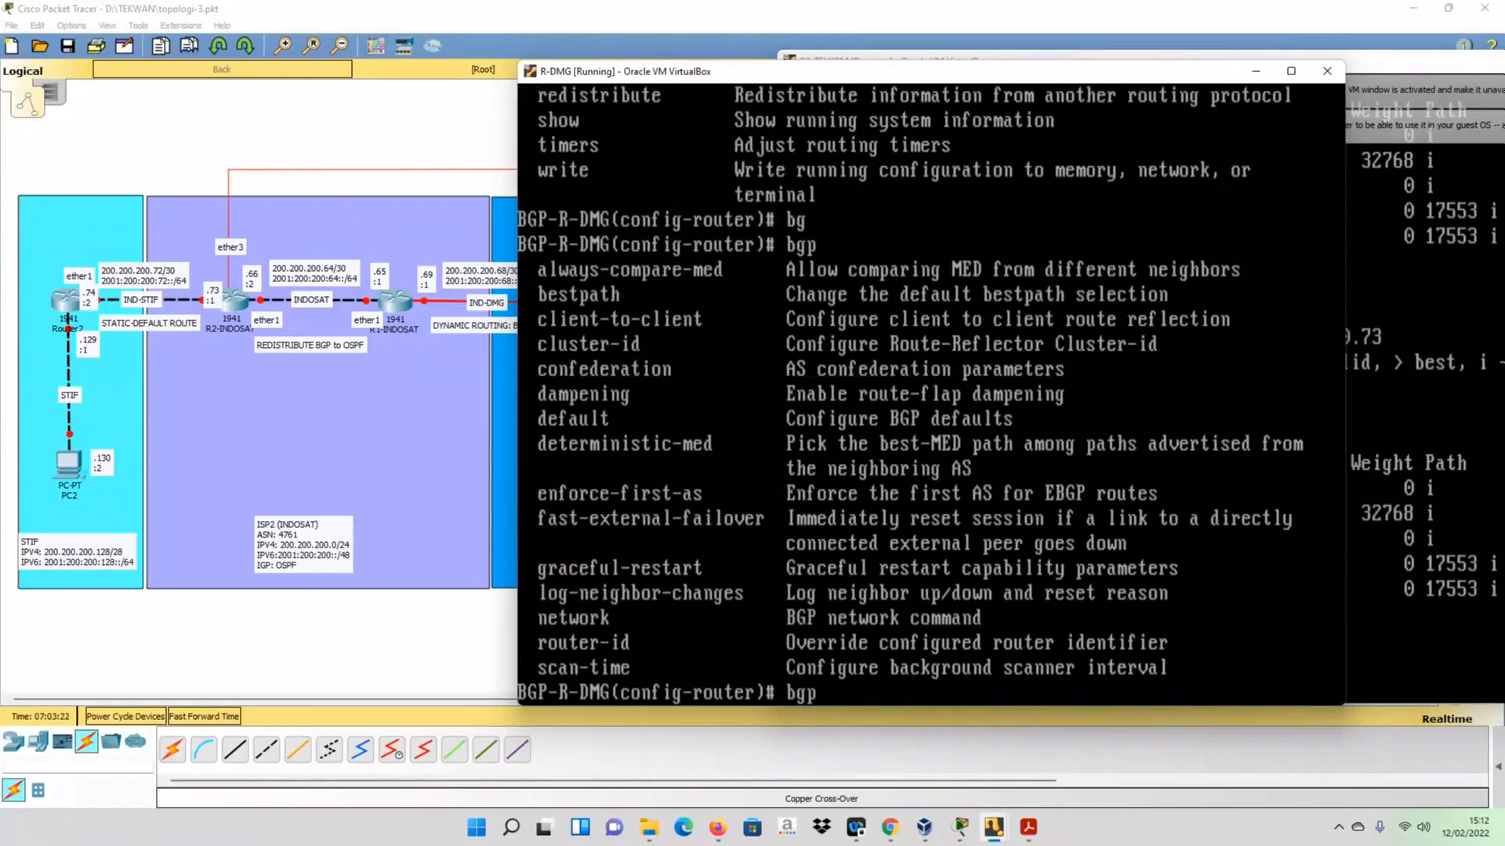
key("BackSpace")
type("?")
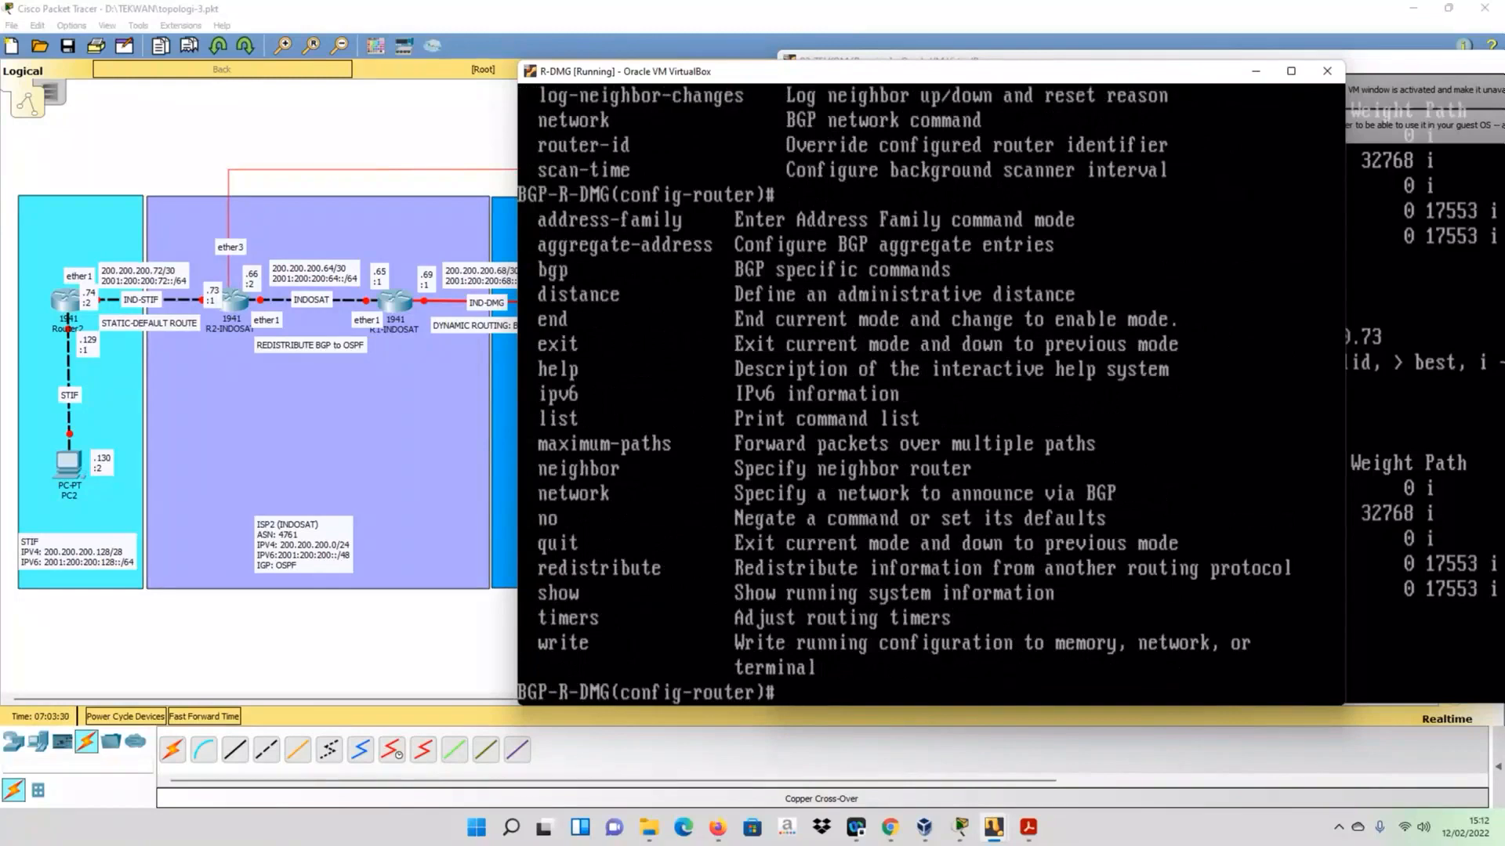
type("he")
- Check the context help for the help command, commands starting with ne, and the network command, and clear the prompt
key("Tab")
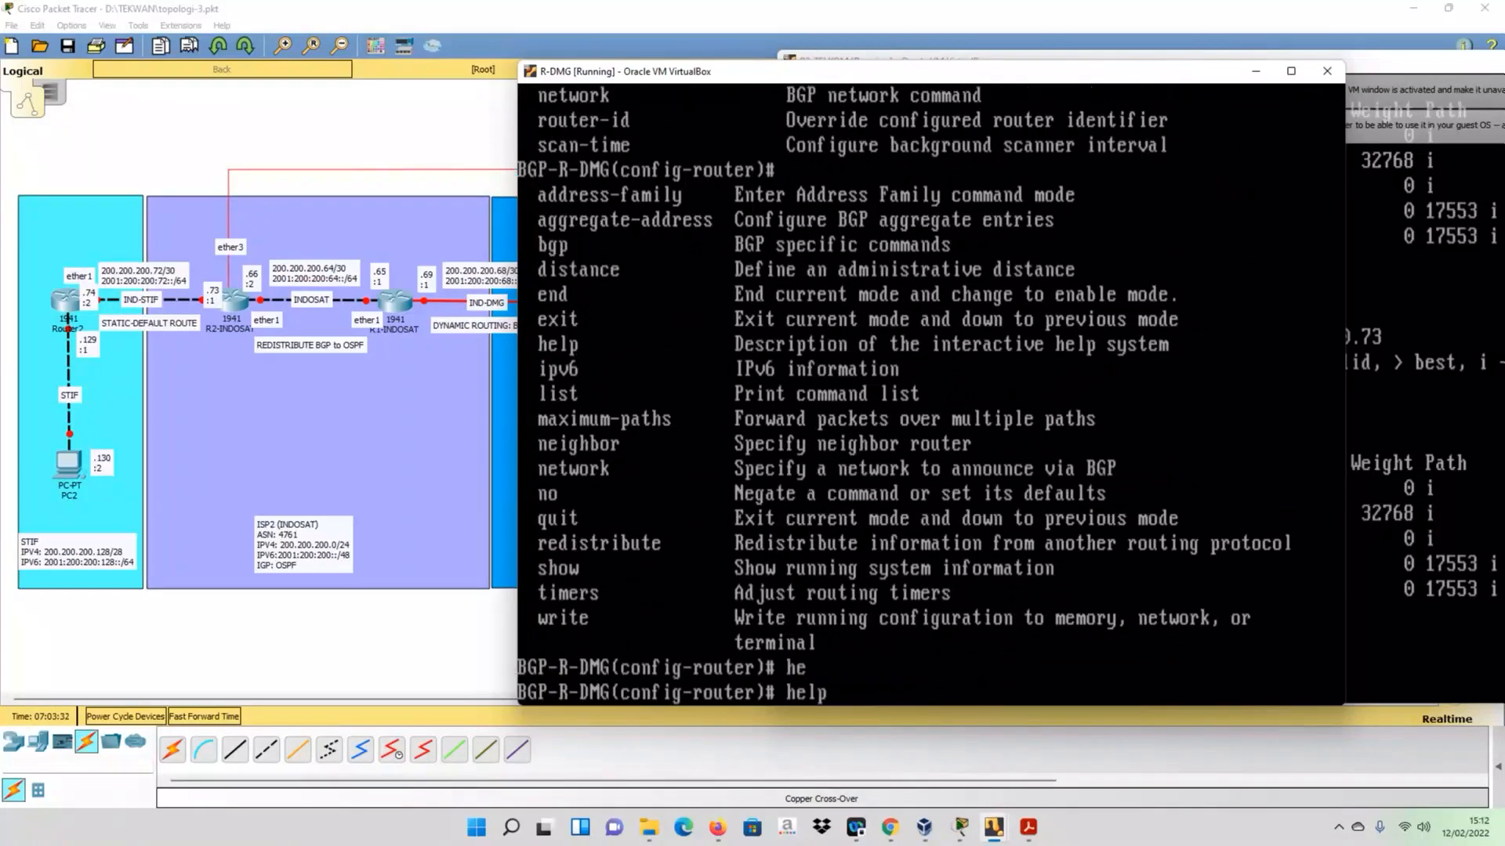
type("?")
key("BackSpace")
key("BackSpace")
key("BackSpace")
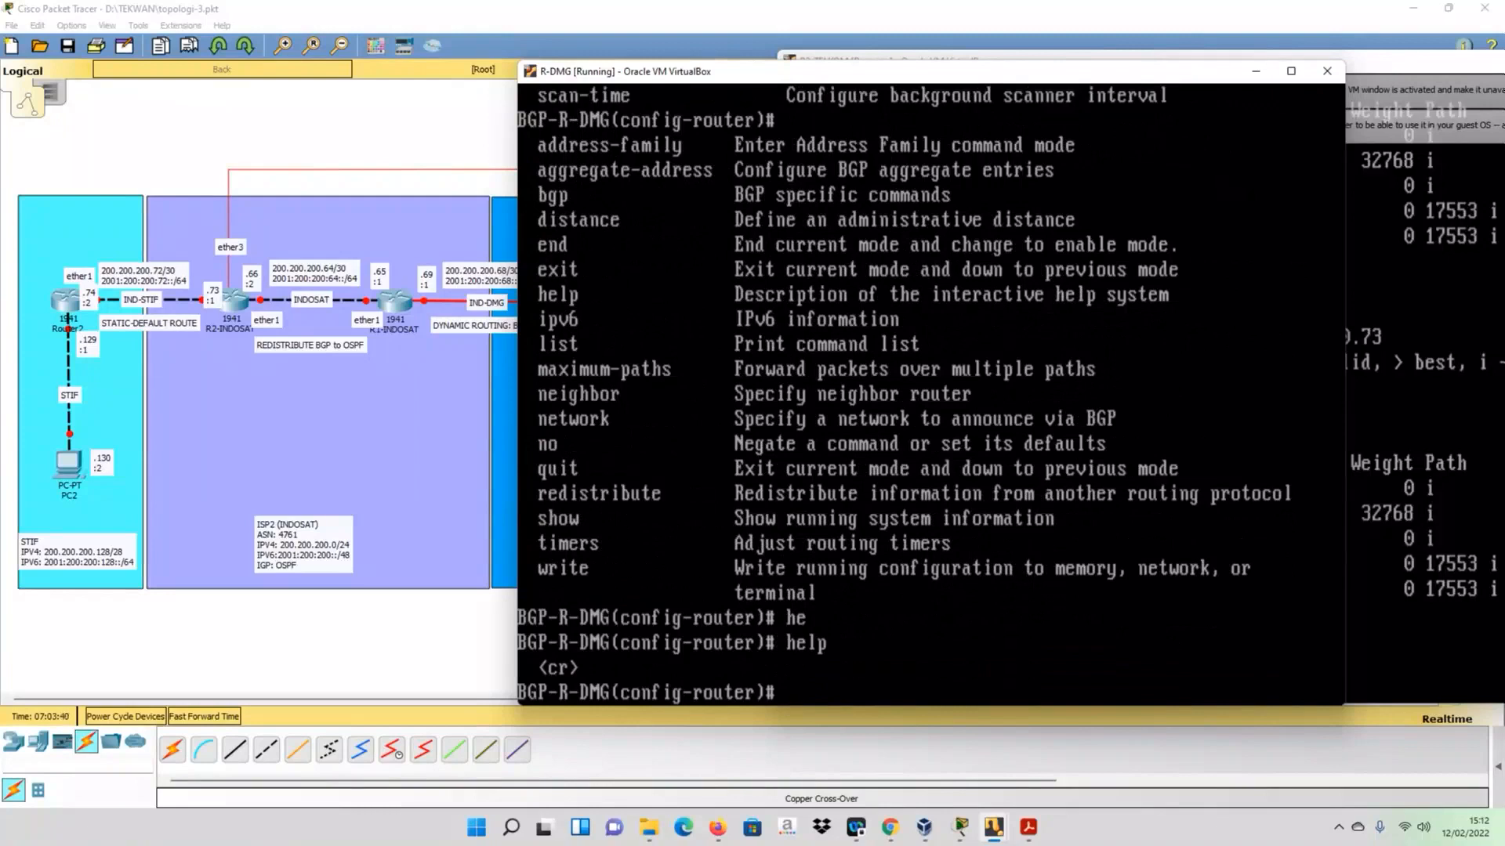
type("e?")
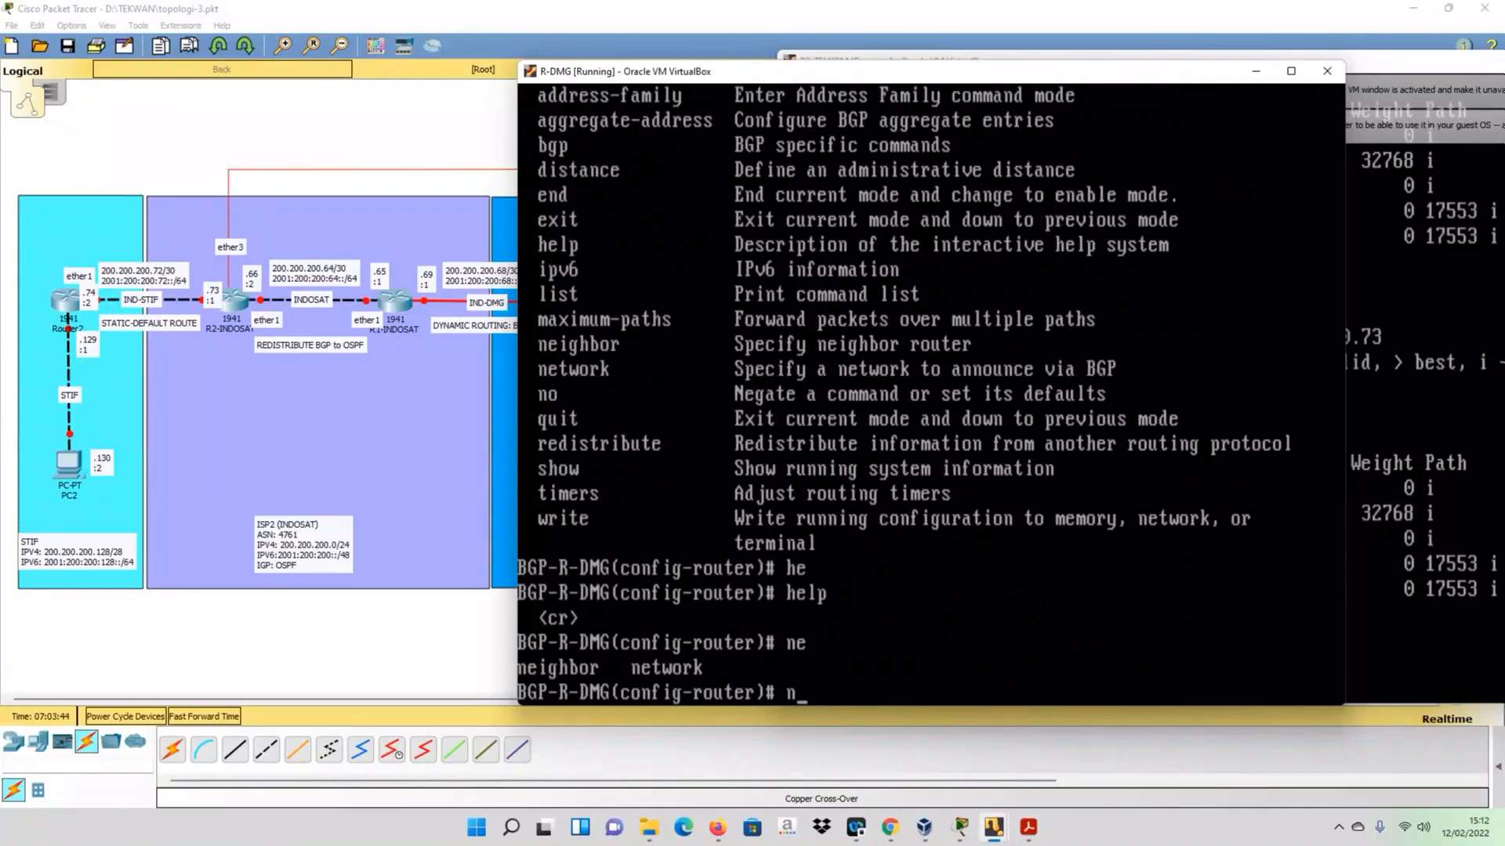
type("et")
key("Tab")
type("?")
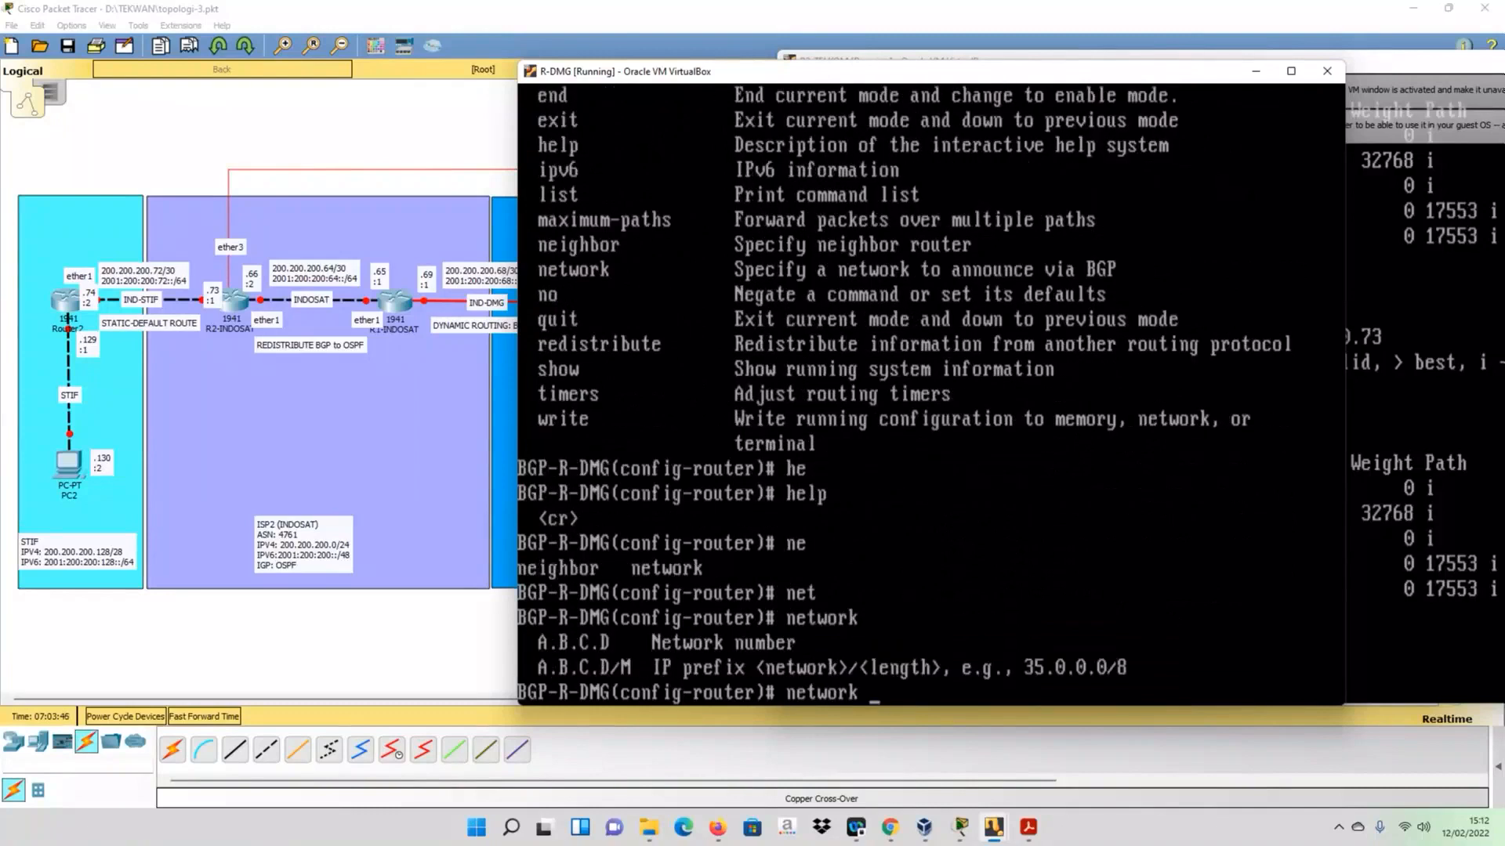
key("BackSpace")
key("BackSpace")
key("BackSpace")
key("BackSpace")
key("BackSpace")
key("BackSpace")
key("BackSpace")
- Display R-DMG's running configuration with do sh run and examine its IPv4 and IPv6 BGP neighbors
type("do sh run")
key("Return")
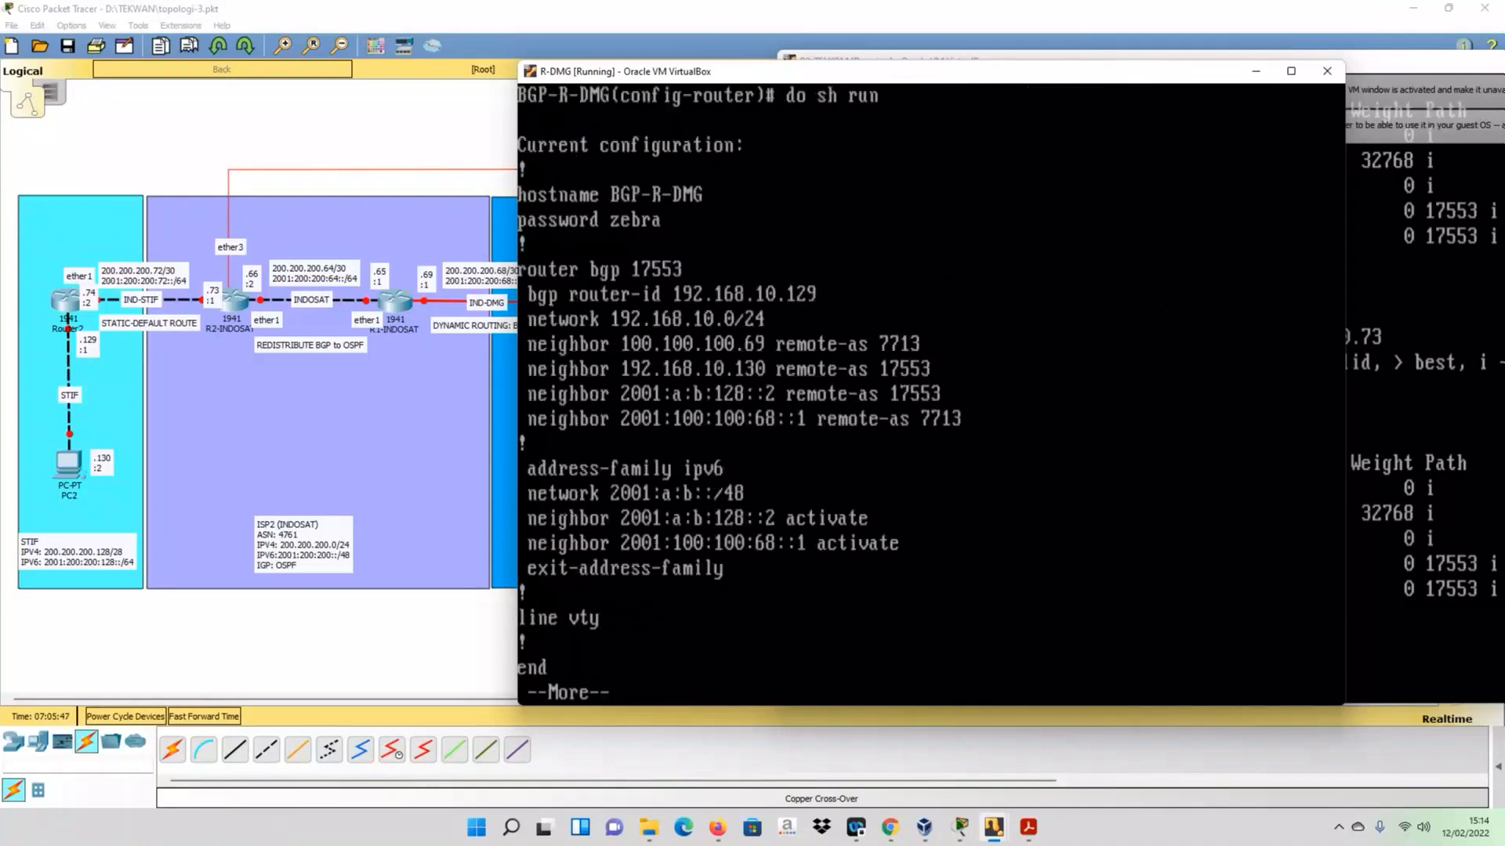
key("space")
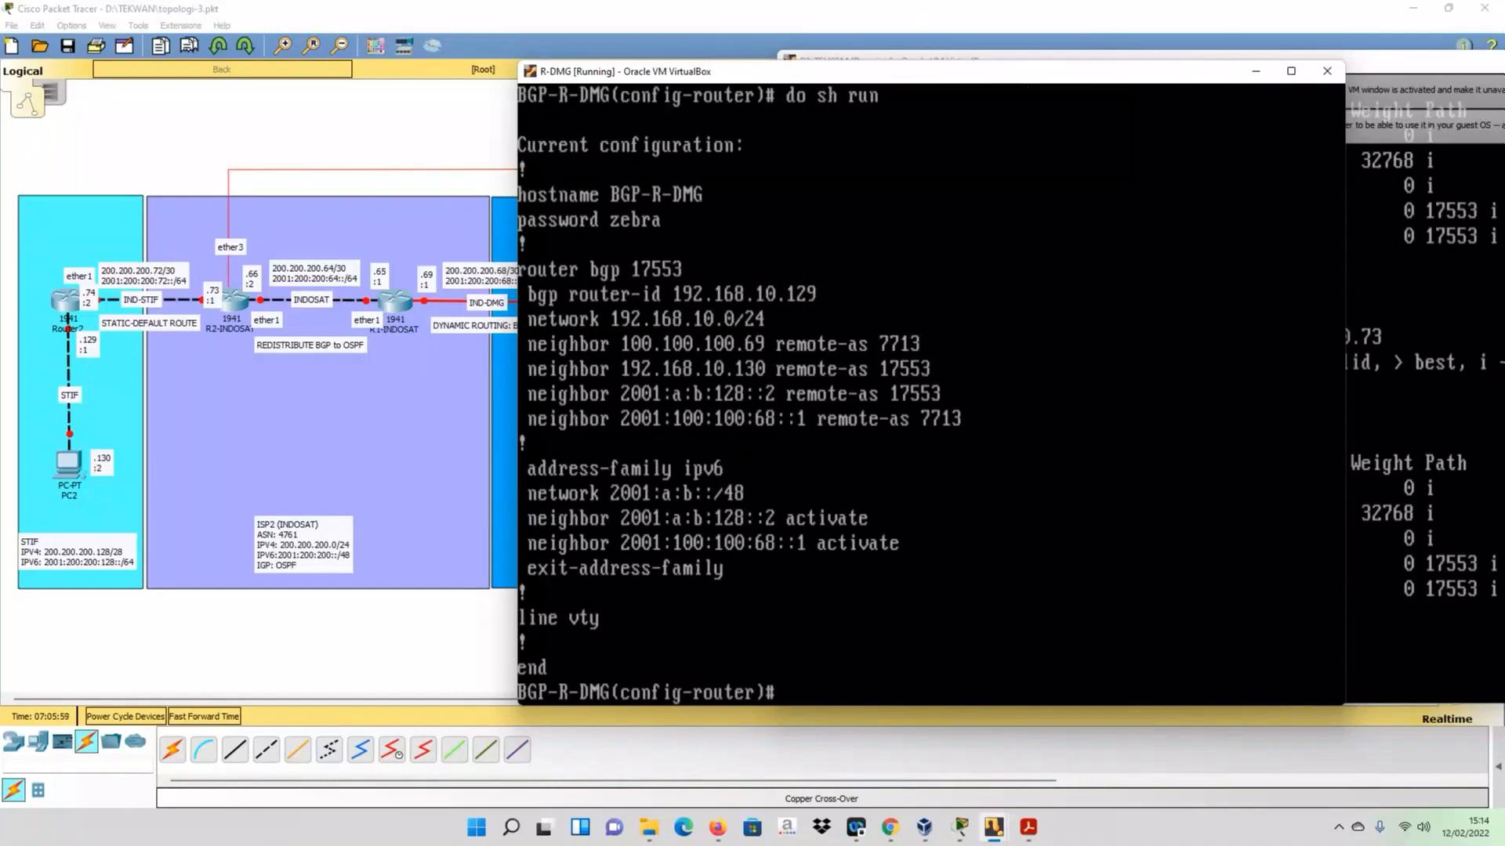
- Enable next-hop-self on R-DMG for the iBGP neighbor 192.168.10.130
type("neighbor 192.168")
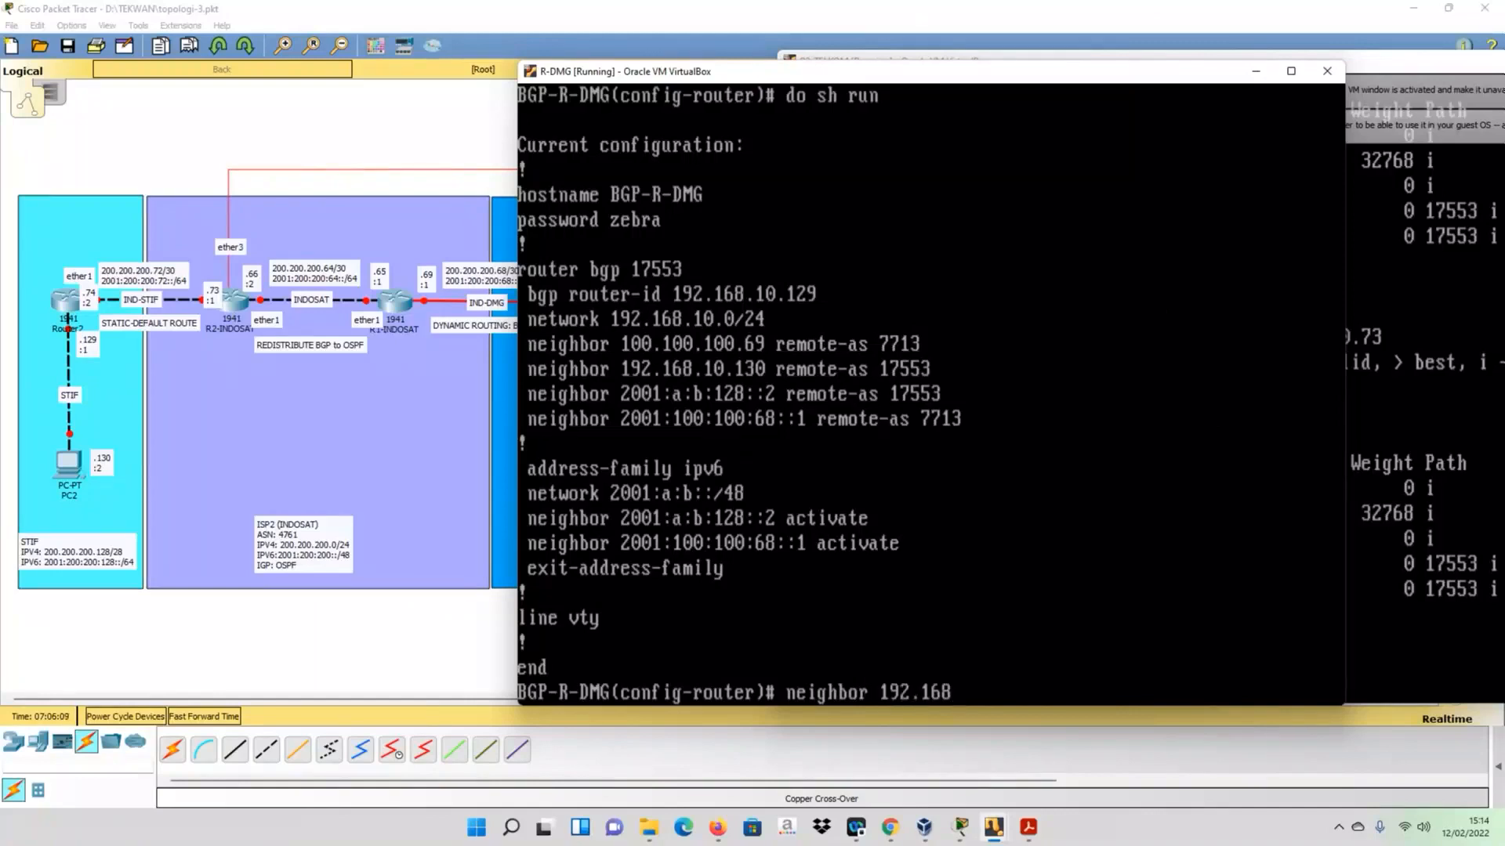
type(".10.130")
type("nex")
key("Tab")
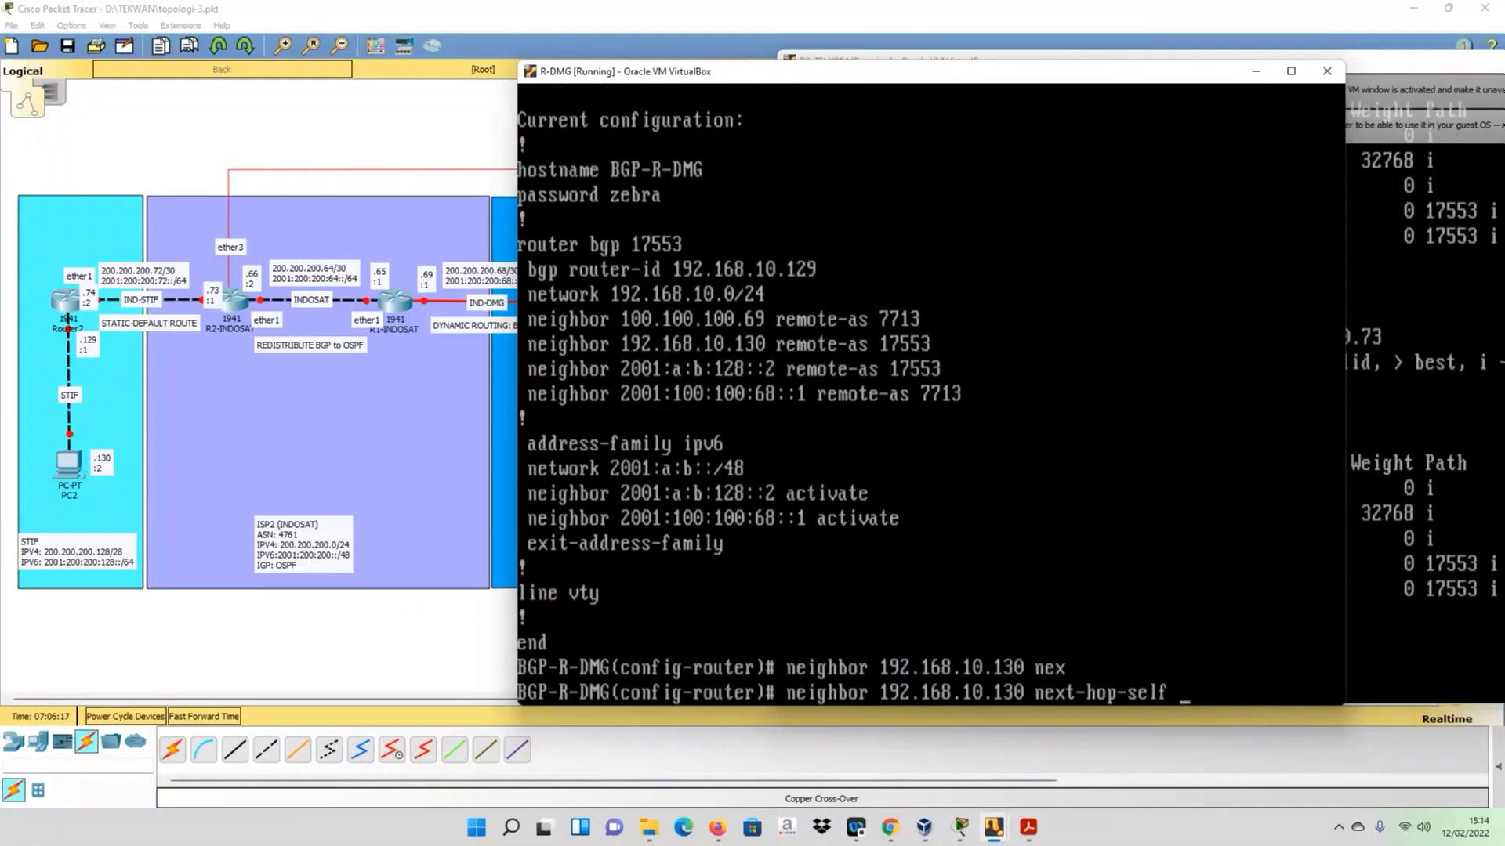
key("Return")
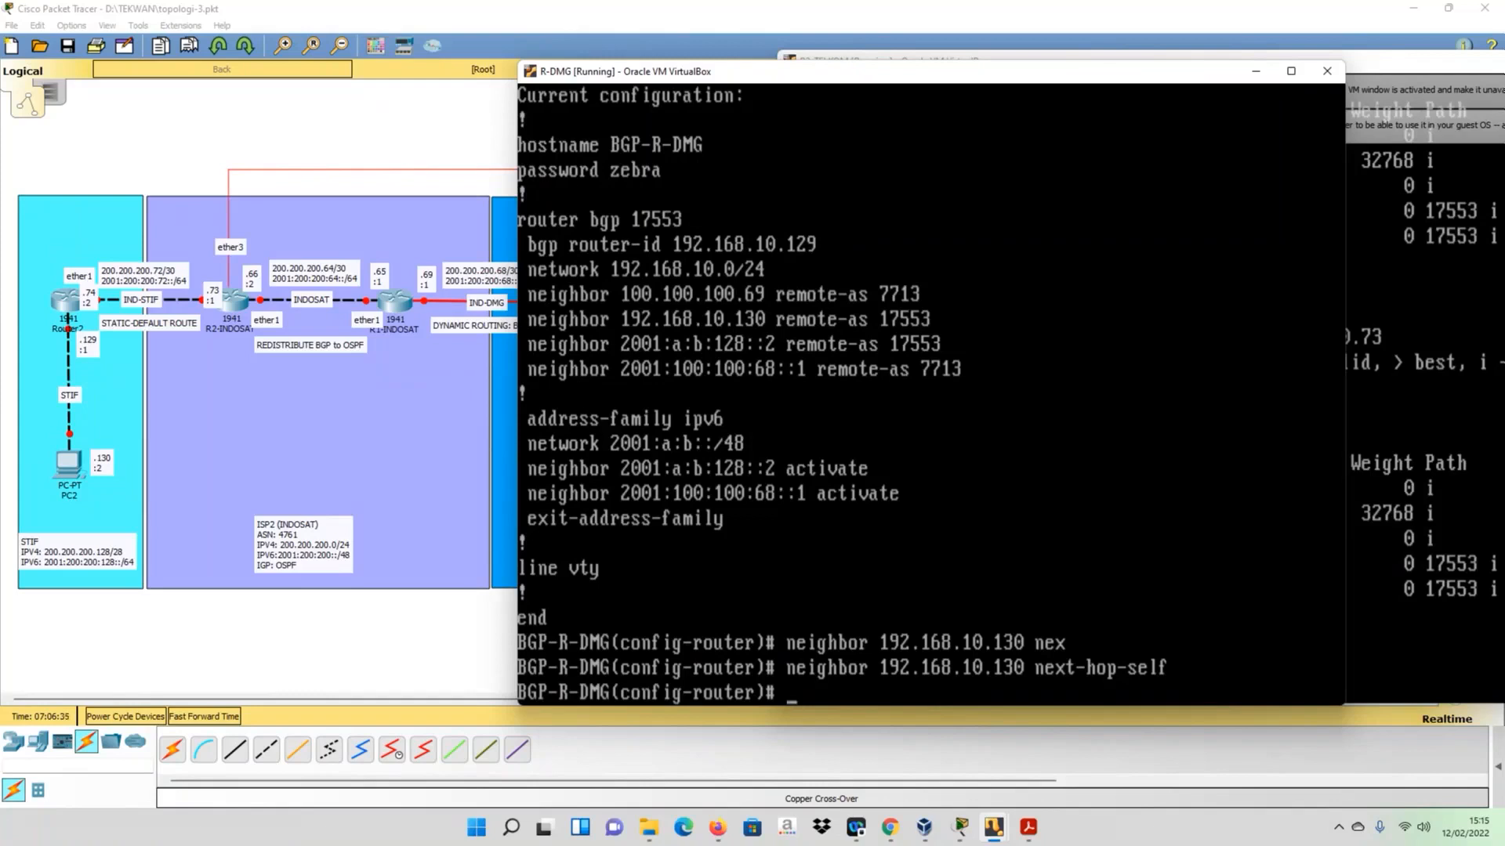
- Enable next-hop-self on R-DMG for the IPv6 neighbor 2001:100:100:68::1 by adapting the earlier IPv4 neighbor command
key("Up")
key("Up")
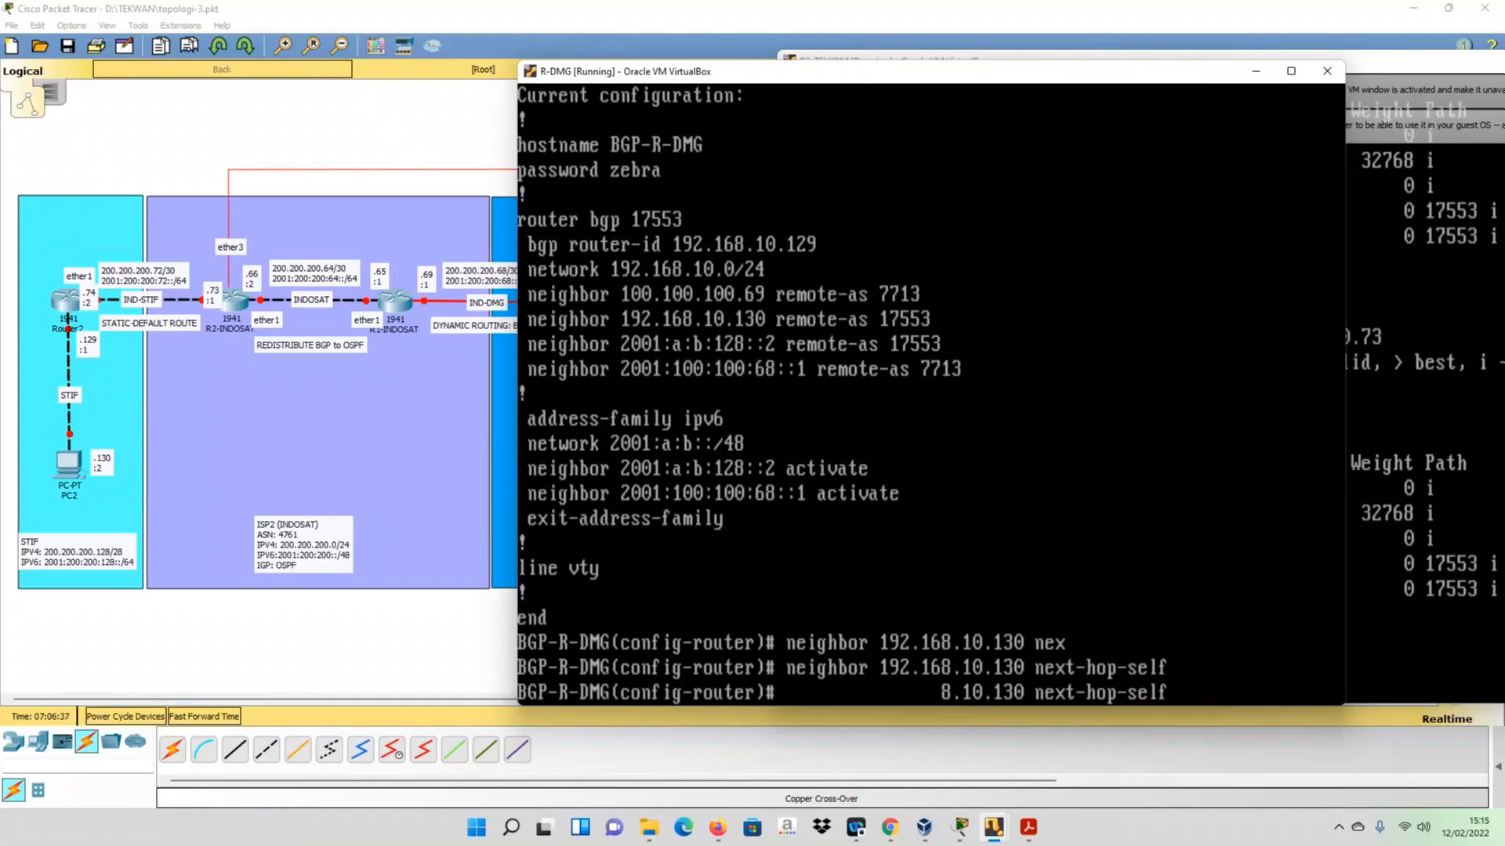
key("Up")
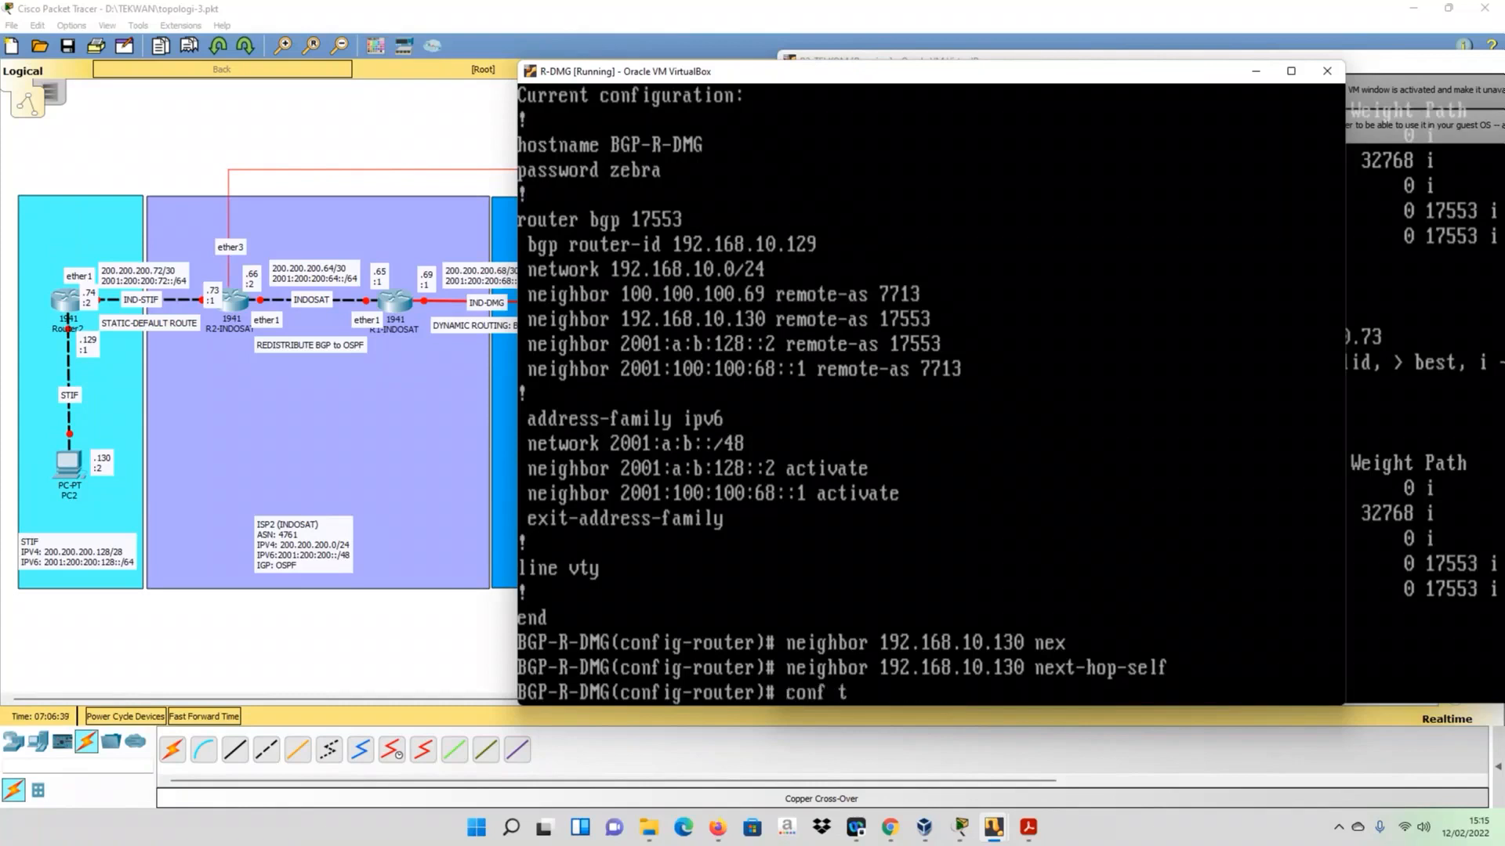
key("Up")
key("Up")
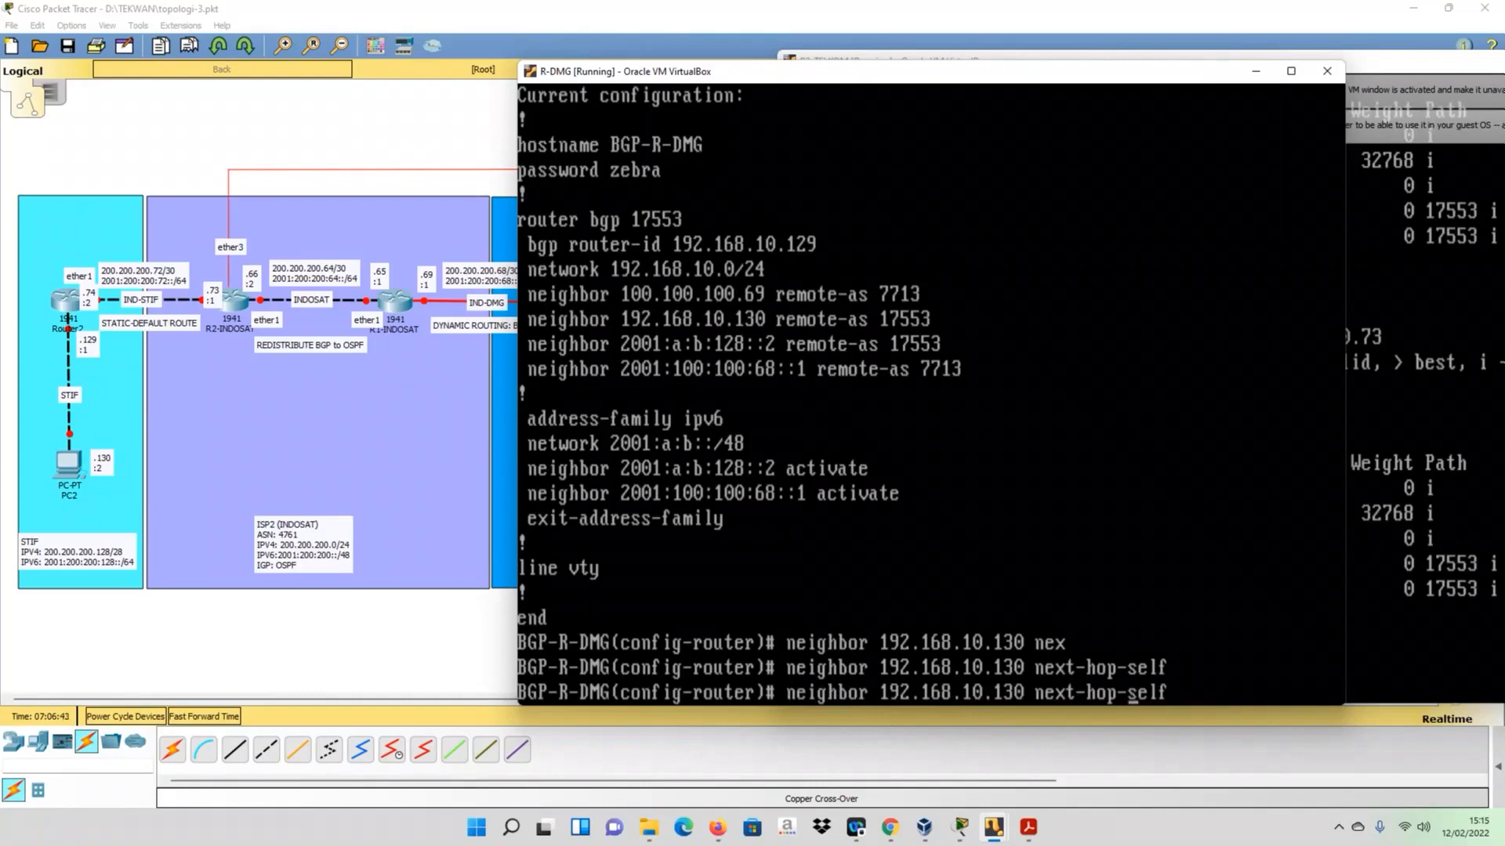
key("Left")
key("Left")
key("Left")
key("Left")
key("Left")
key("Left")
key("Left")
key("Left")
key("Left")
key("Left")
key("Left")
key("Left")
key("Left")
key("Left")
key("Left")
key("Left")
key("Right")
key("BackSpace")
key("BackSpace")
key("BackSpace")
key("BackSpace")
key("BackSpace")
key("BackSpace")
key("BackSpace")
key("BackSpace")
key("BackSpace")
key("BackSpace")
key("BackSpace")
key("BackSpace")
key("BackSpace")
key("BackSpace")
type("20")
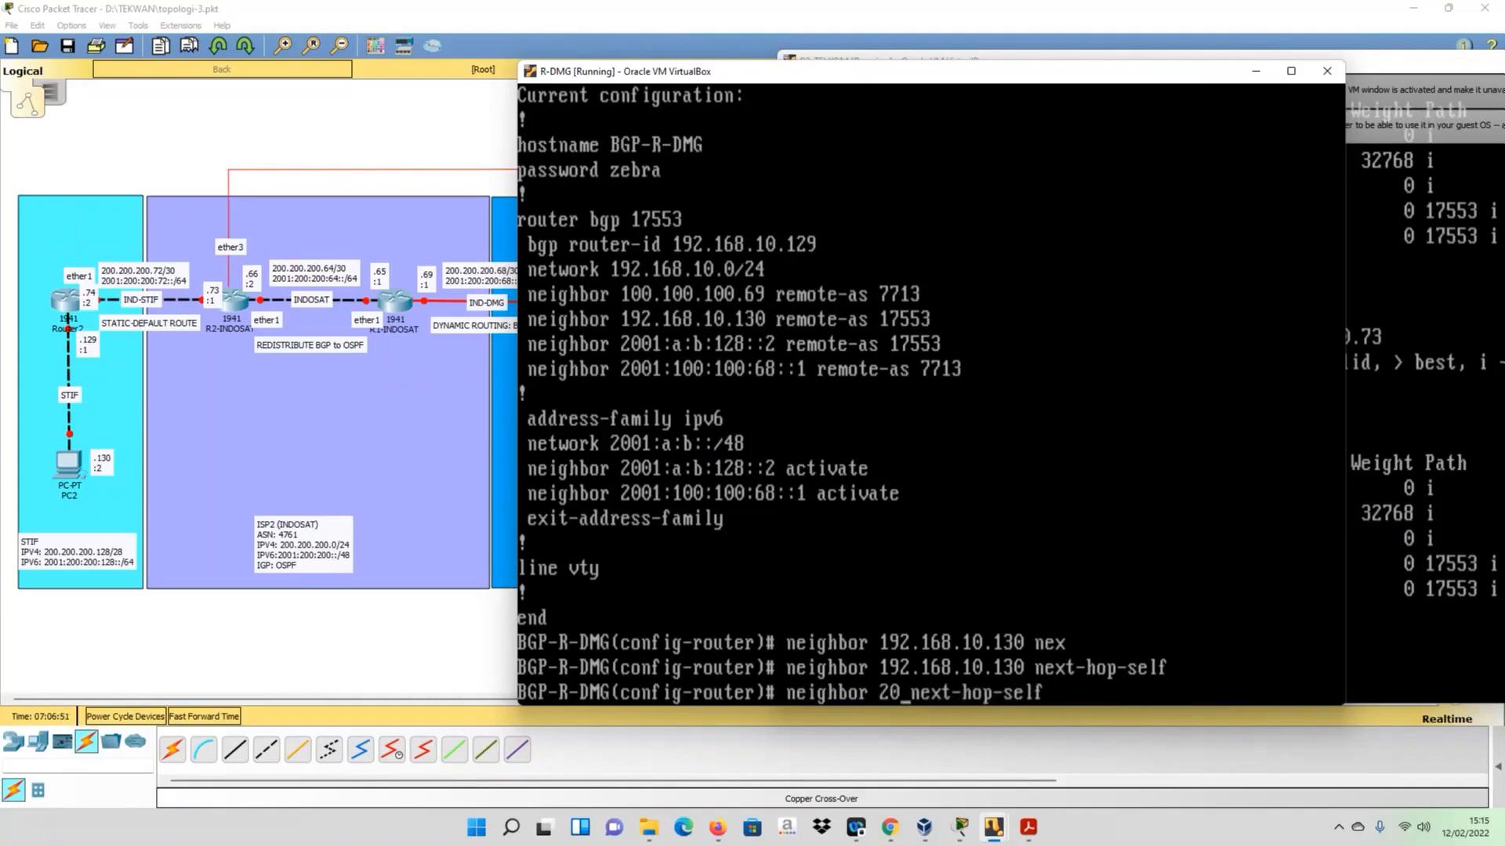
type("01:100")
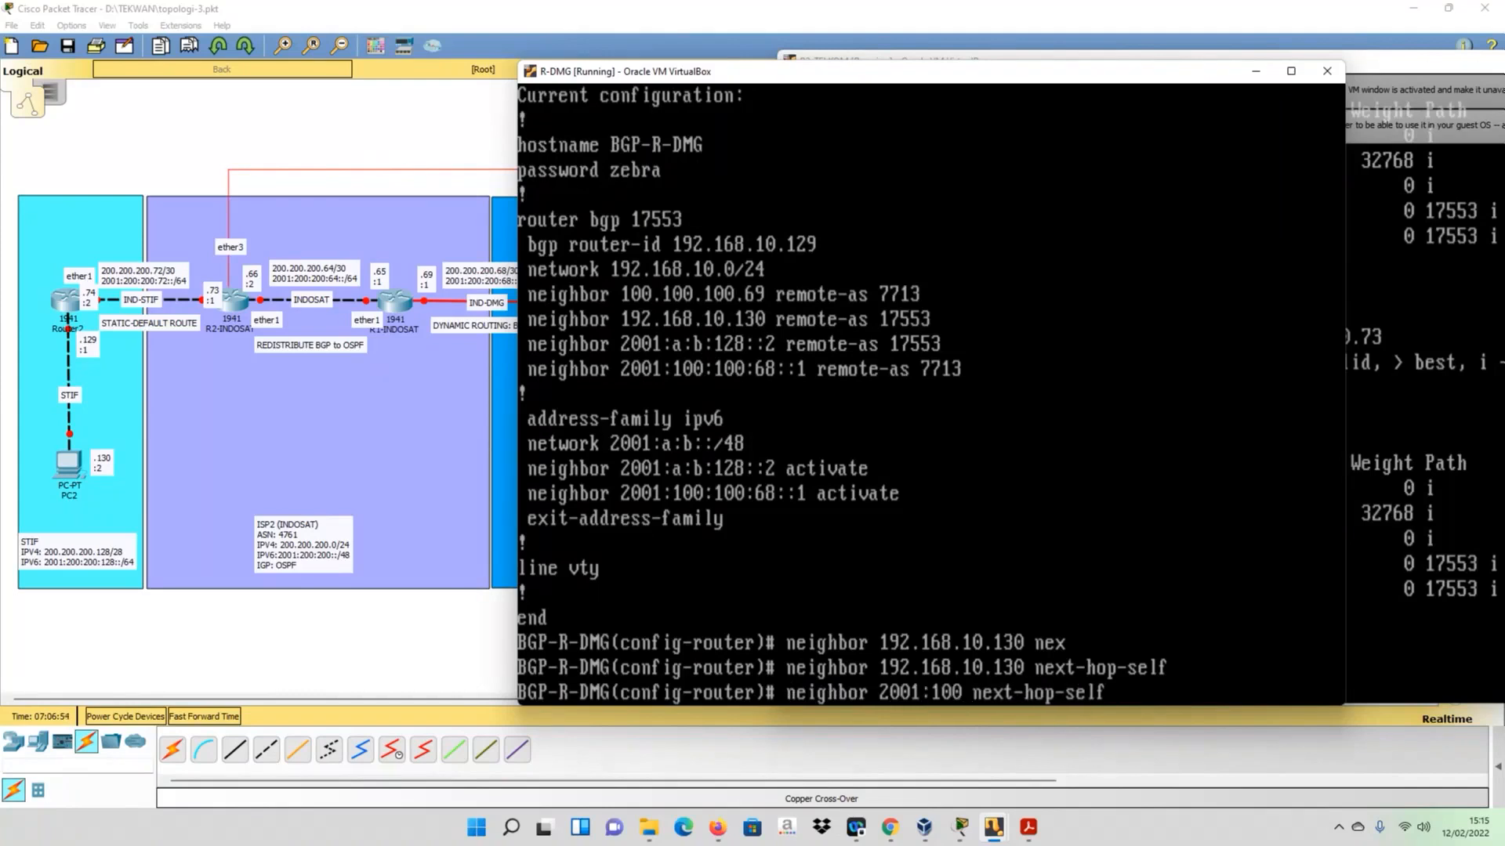
type(":100")
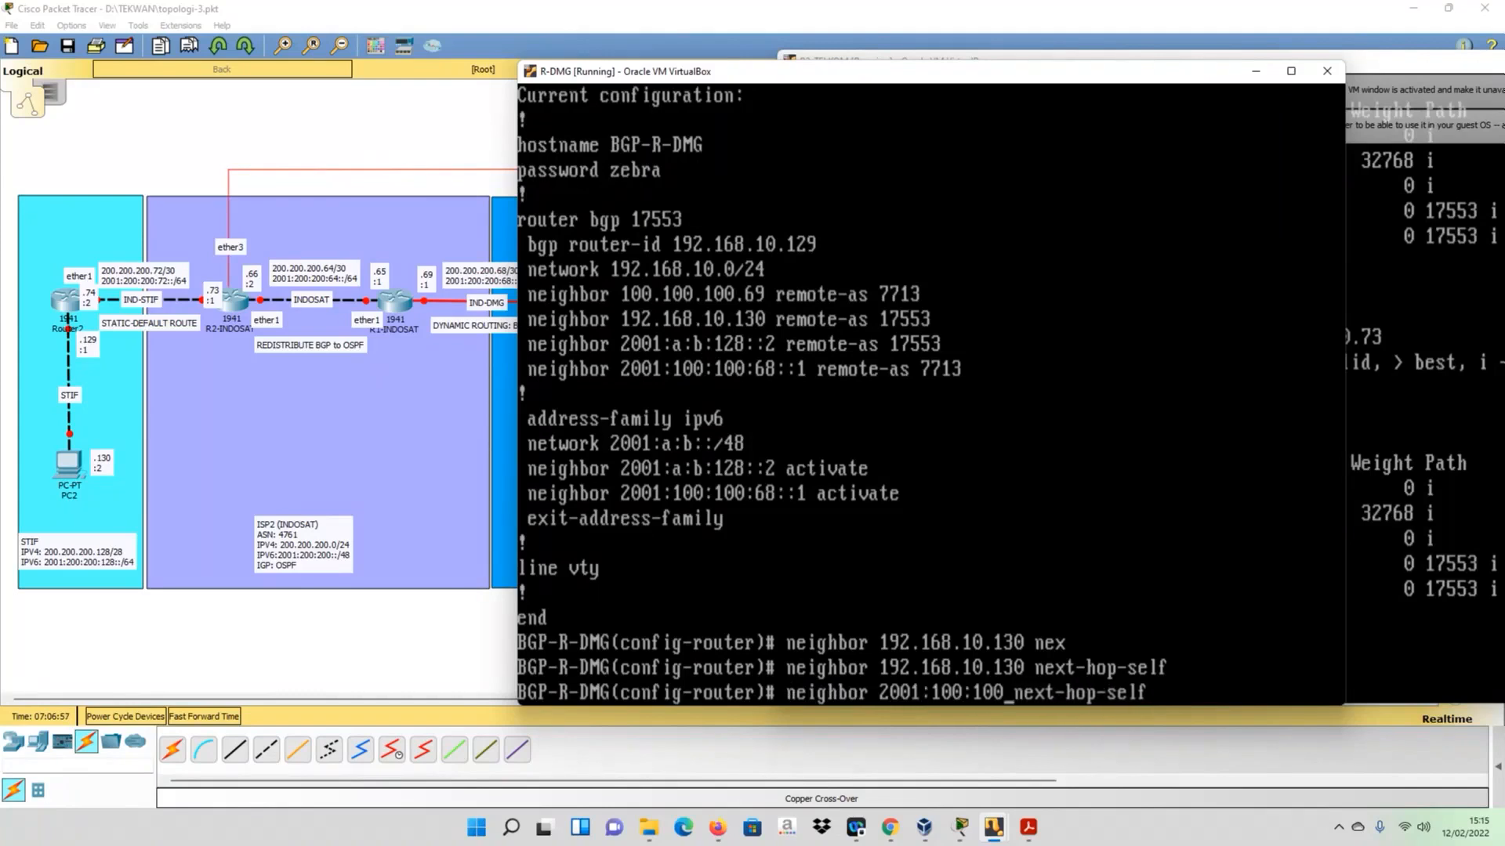
type(":68::1")
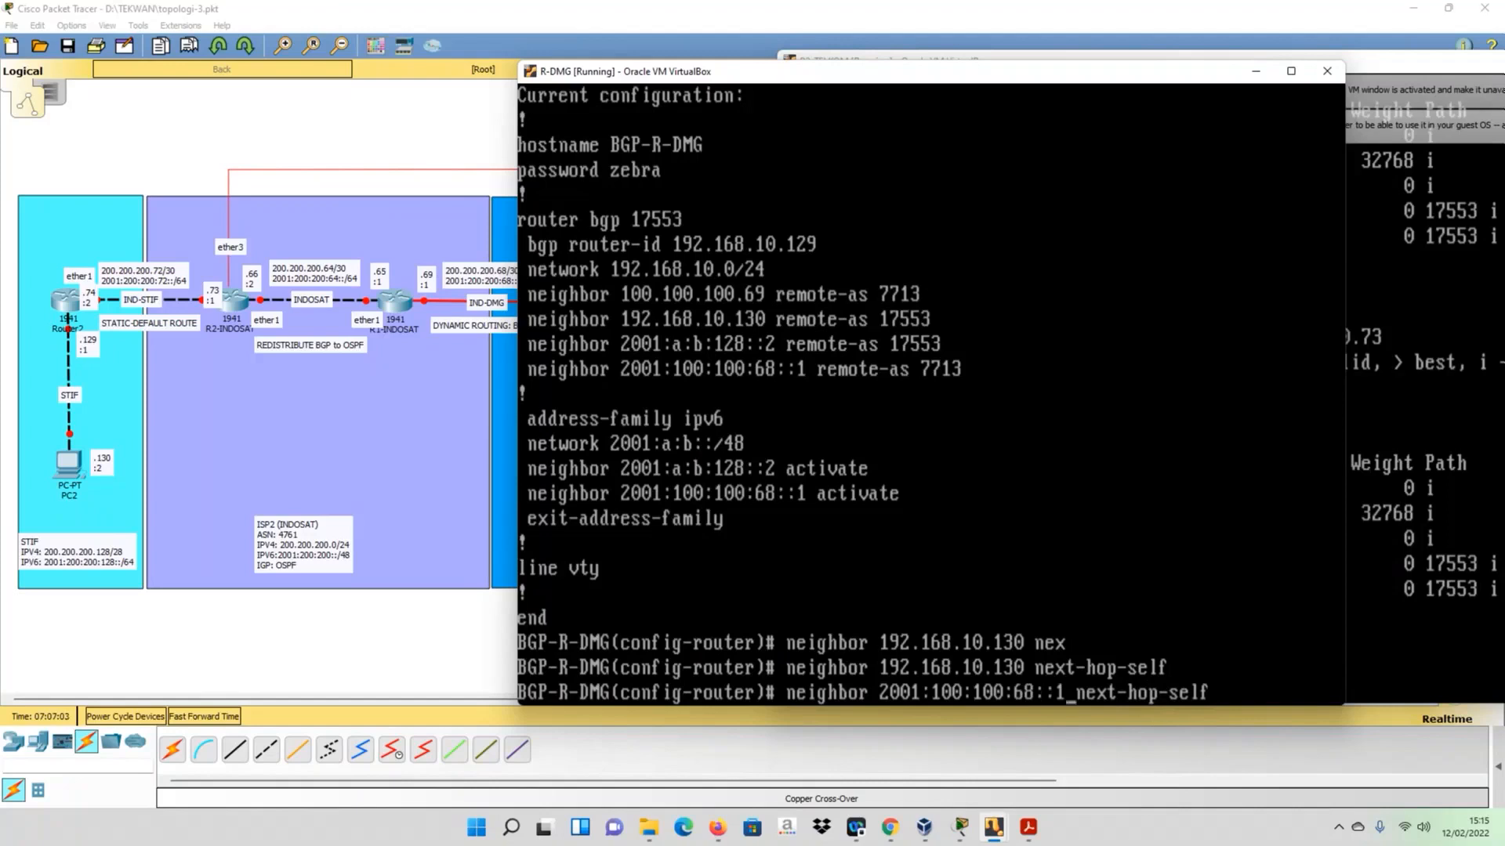
key("Return")
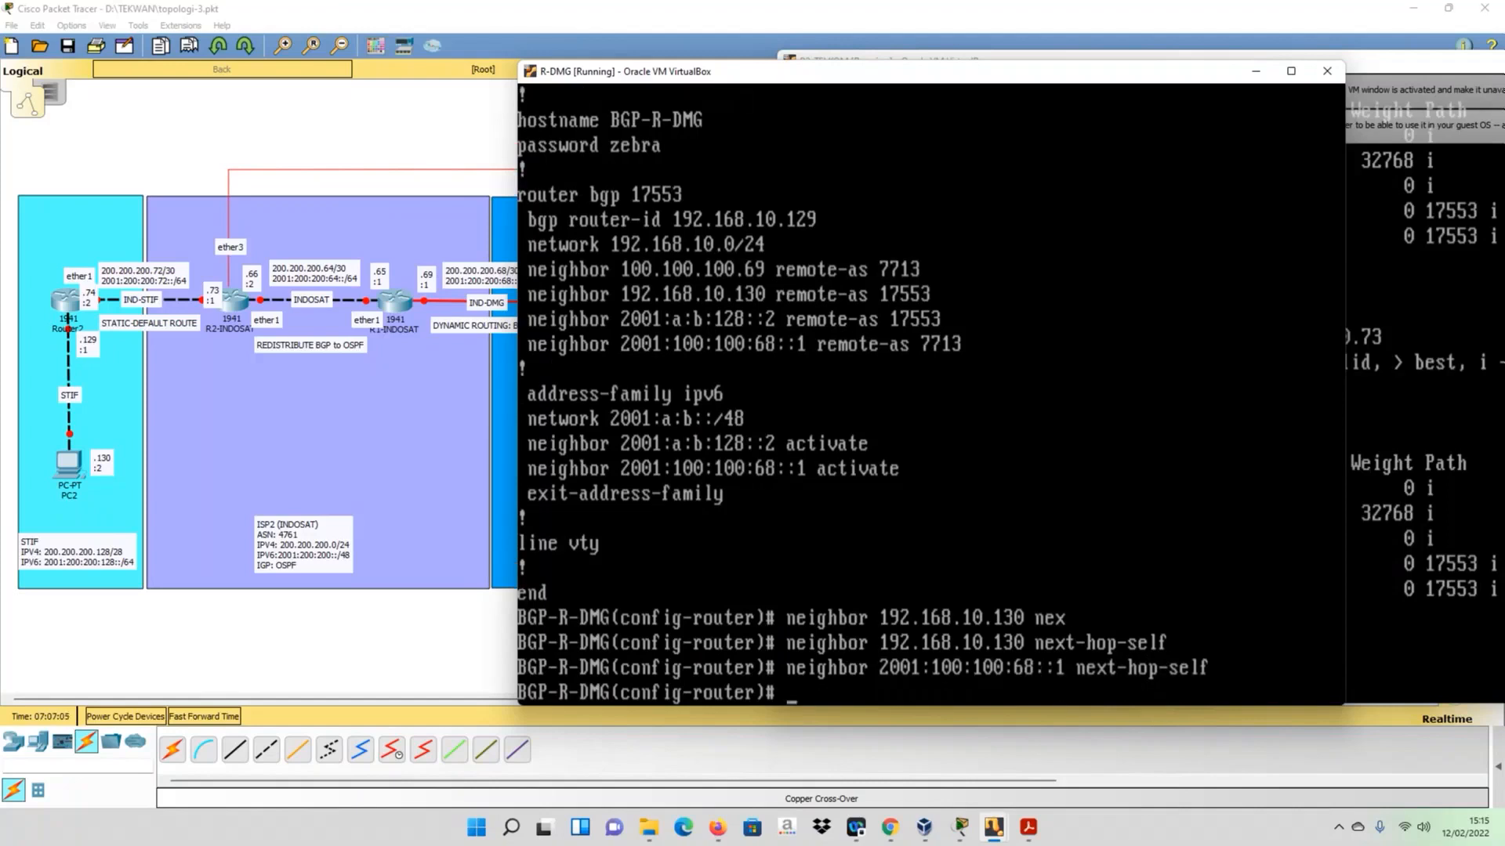
- Save R-DMG's BGP configuration with do write
type("do write")
key("Return")
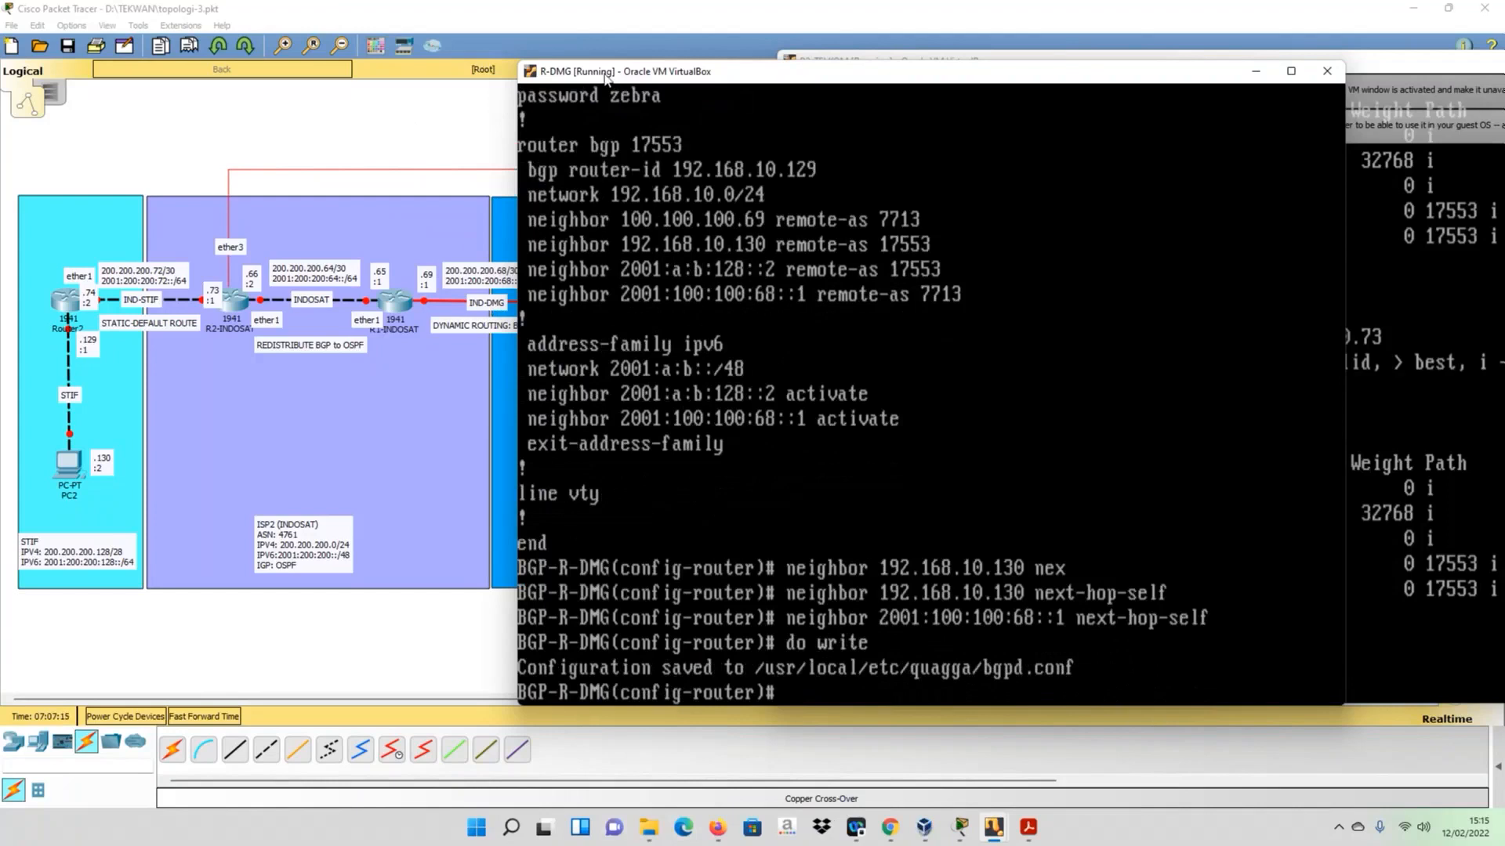
- Switch to the R-CB console and display the detailed settings of its BGP peers with routing bgp peer print detail
left_click_drag(605, 78, 622, 79)
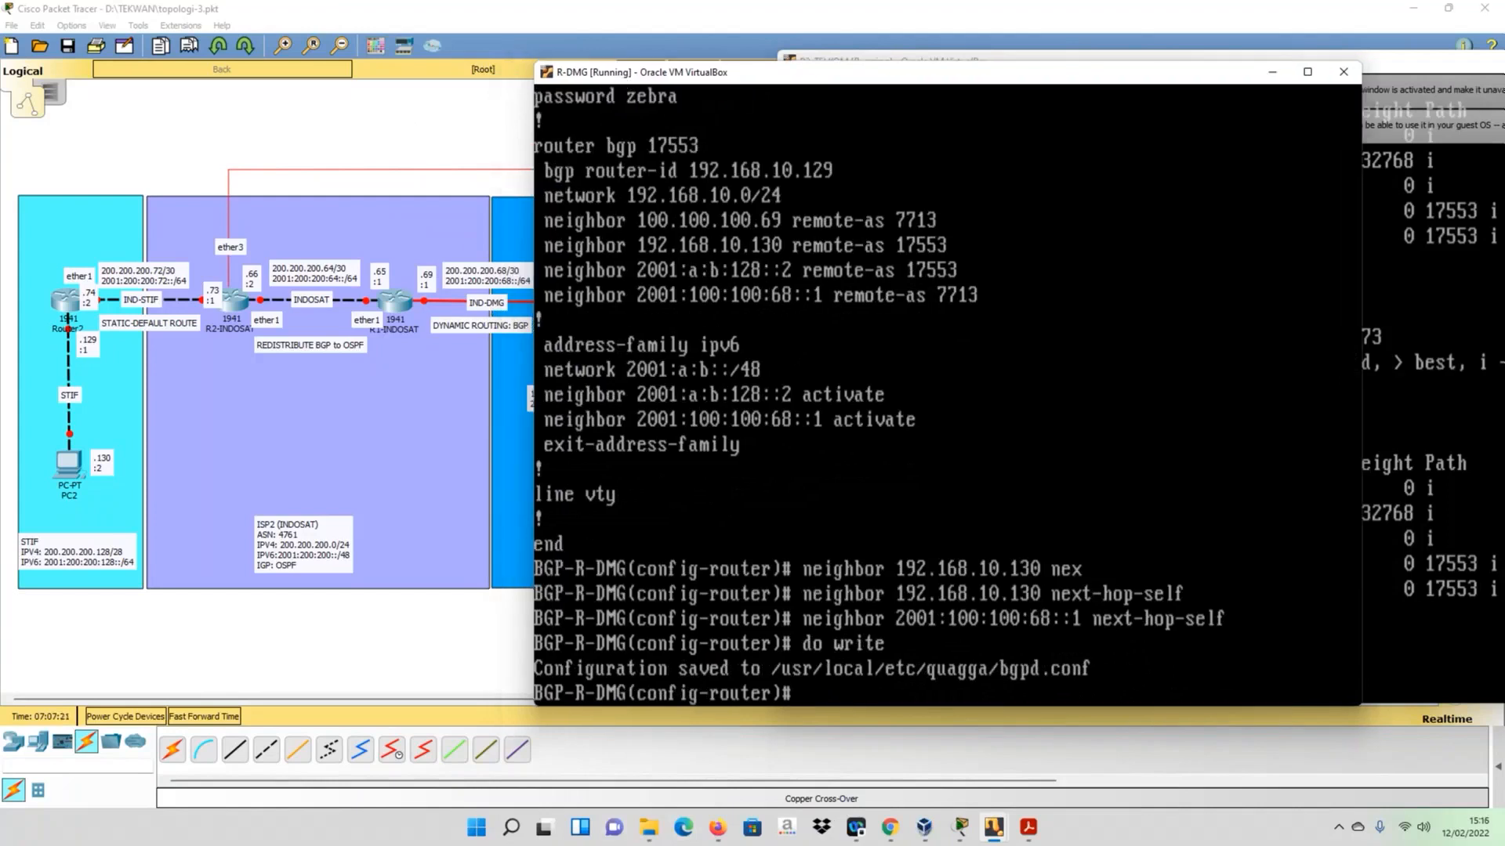
left_click(993, 829)
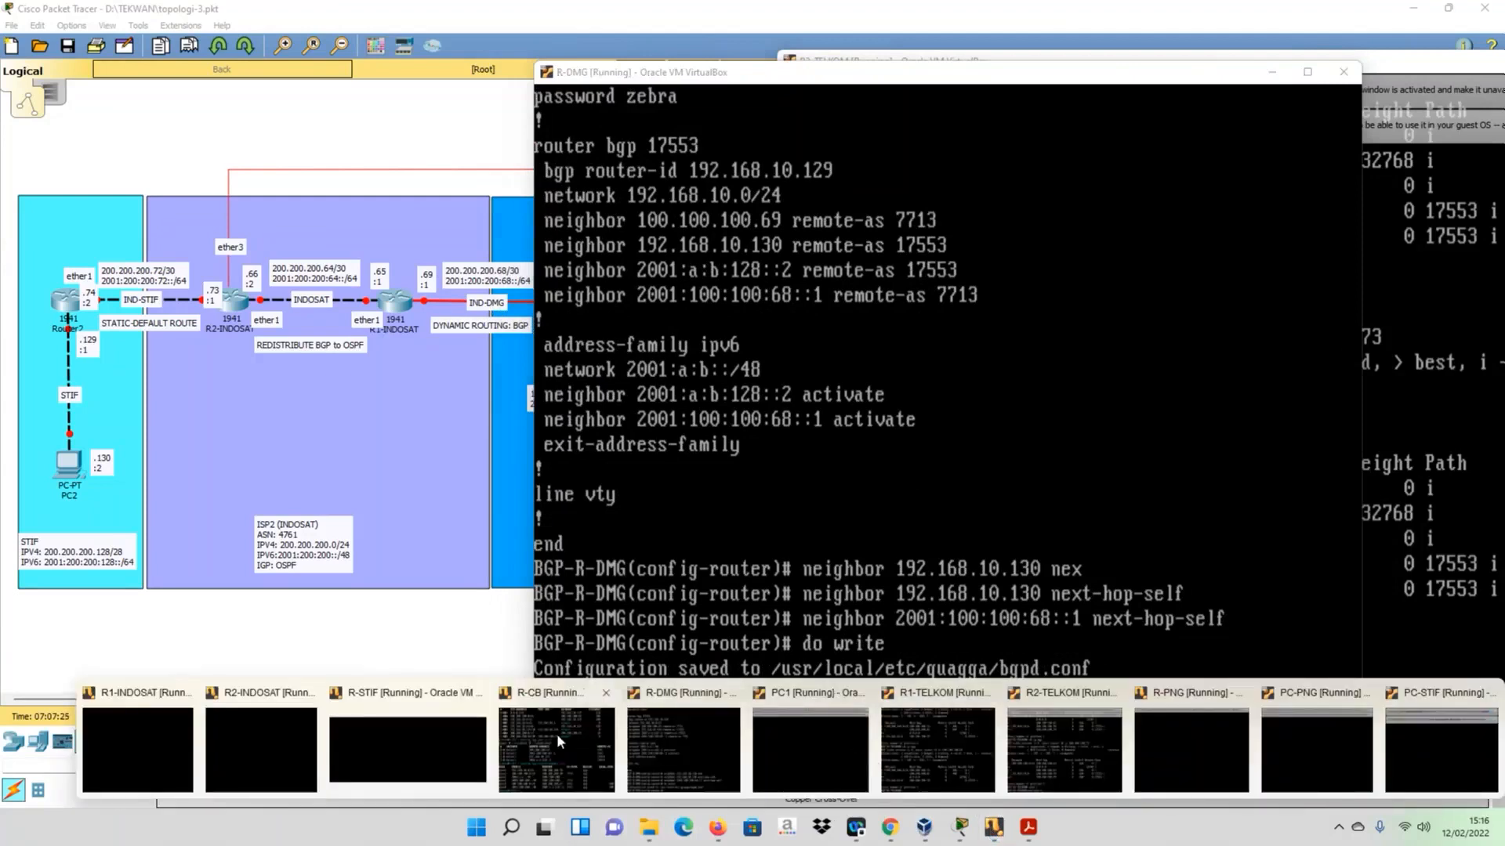
left_click(556, 734)
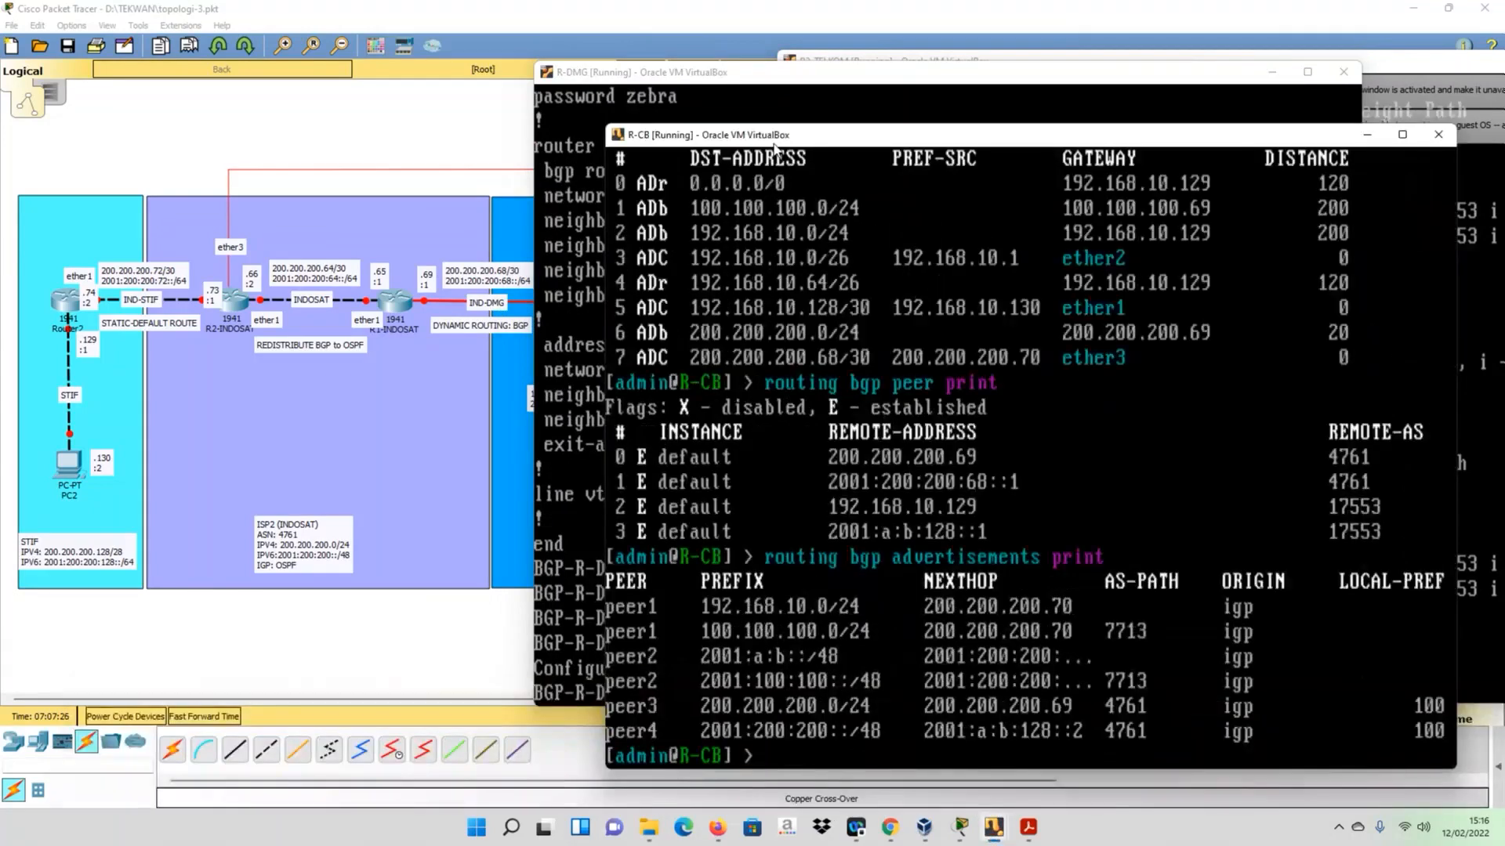
left_click_drag(774, 140, 723, 83)
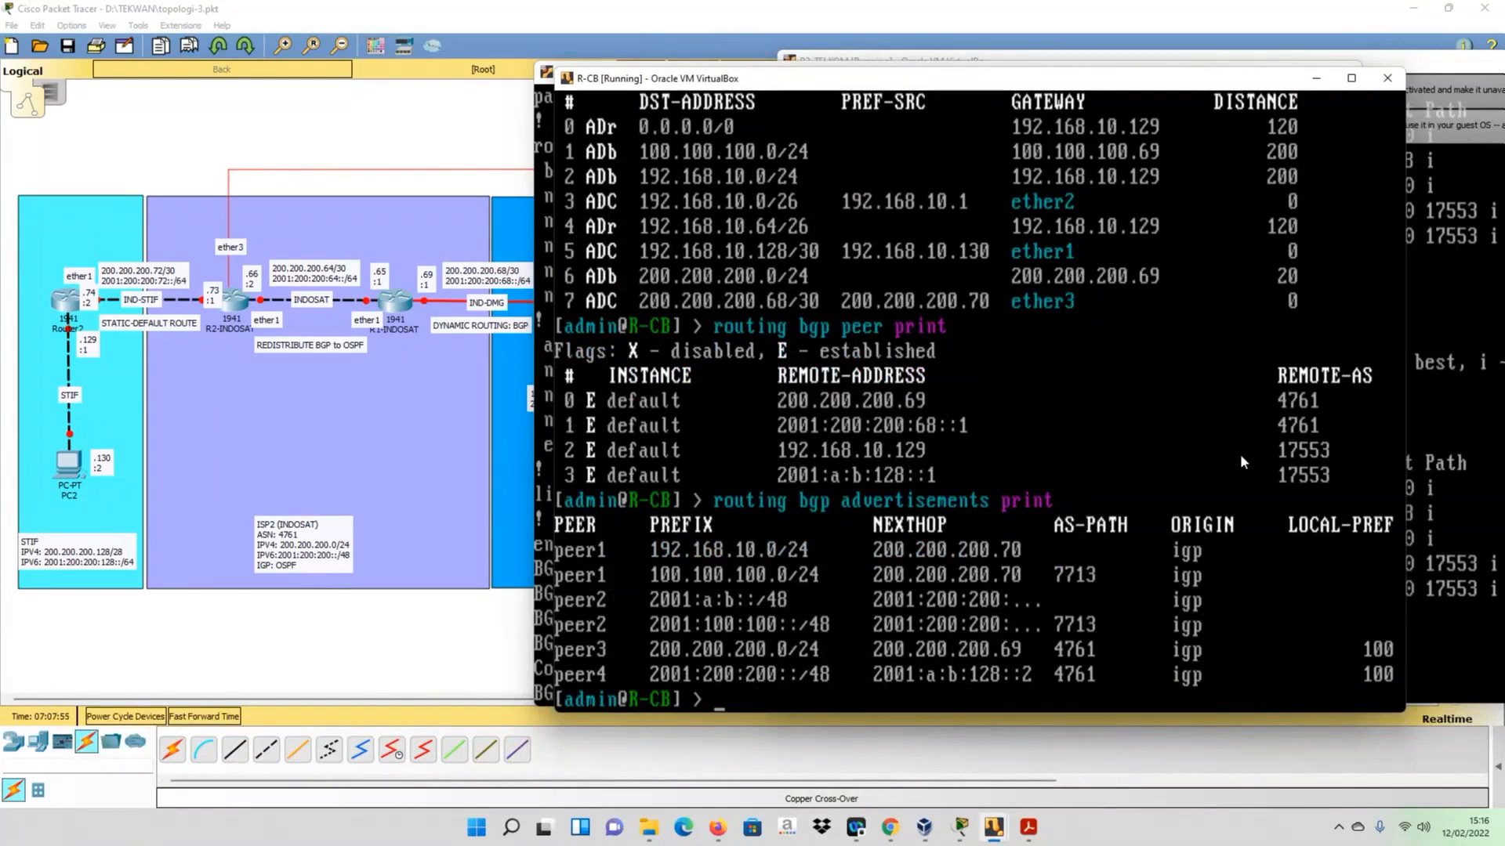
left_click(1033, 396)
key("Return")
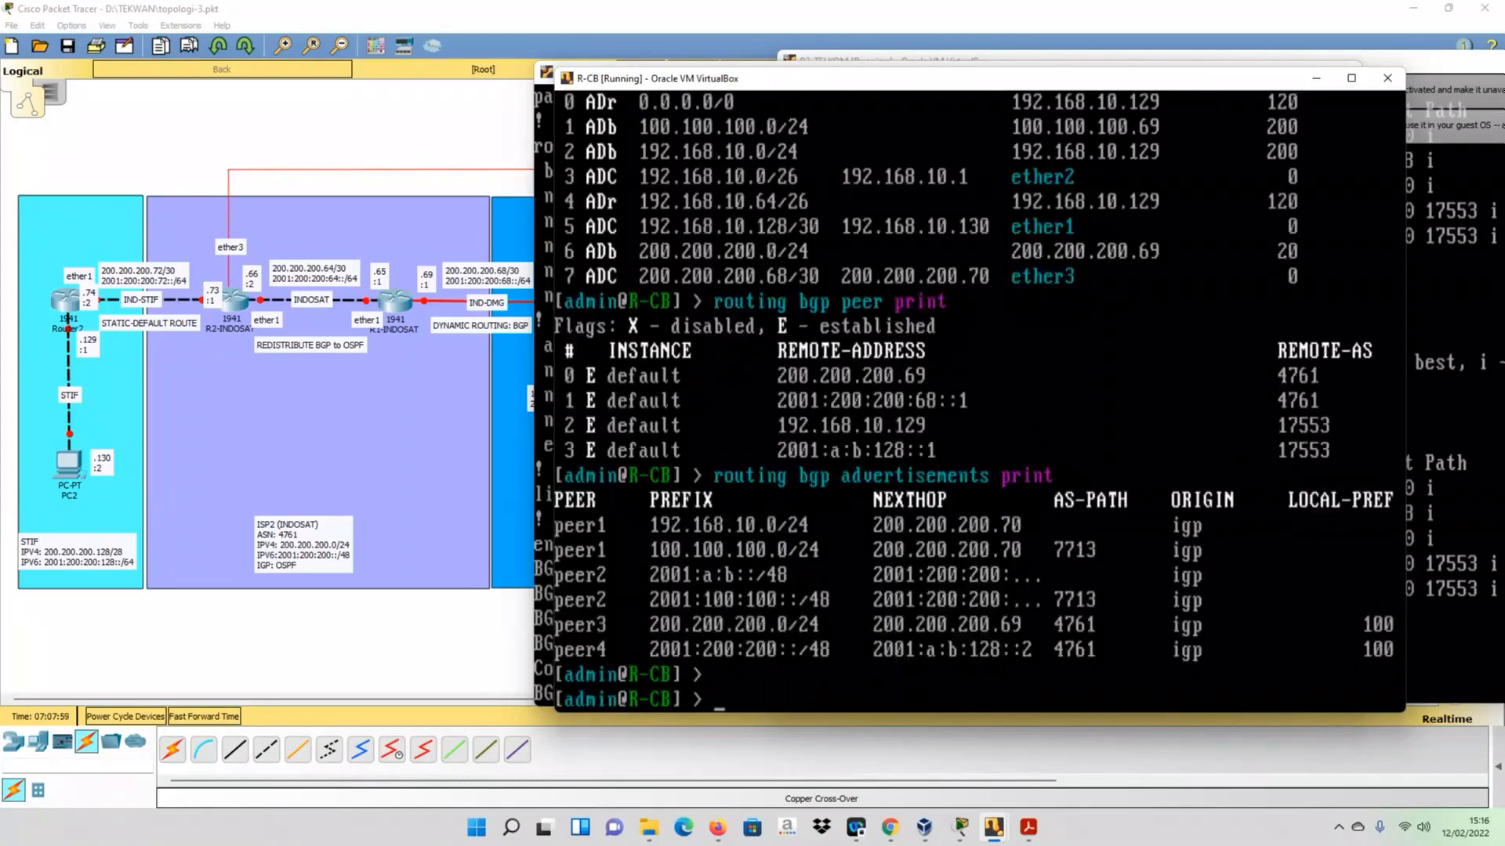
type("routing bgp p")
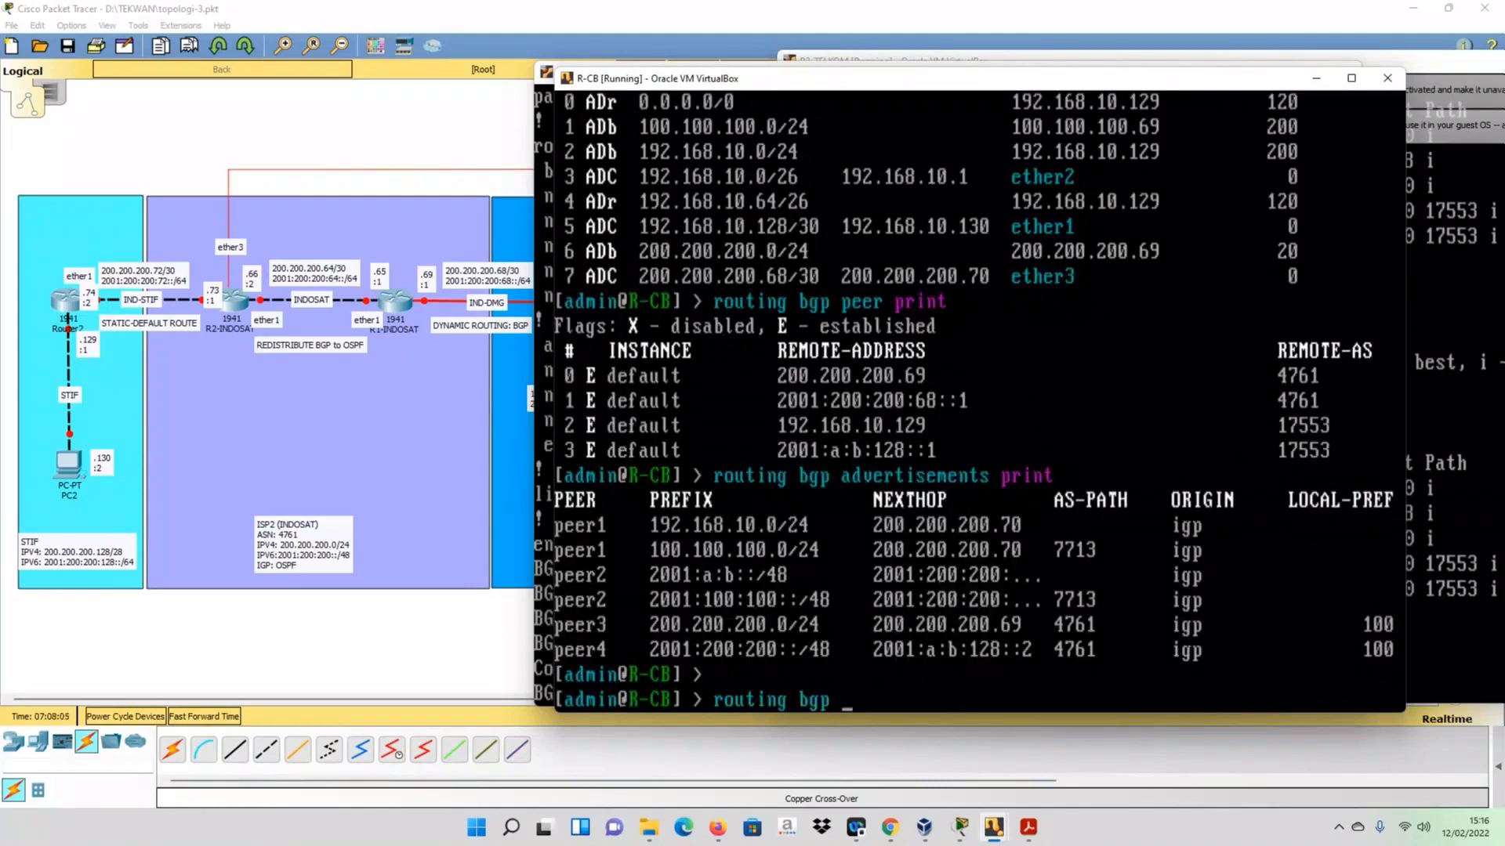
type("eer print detail")
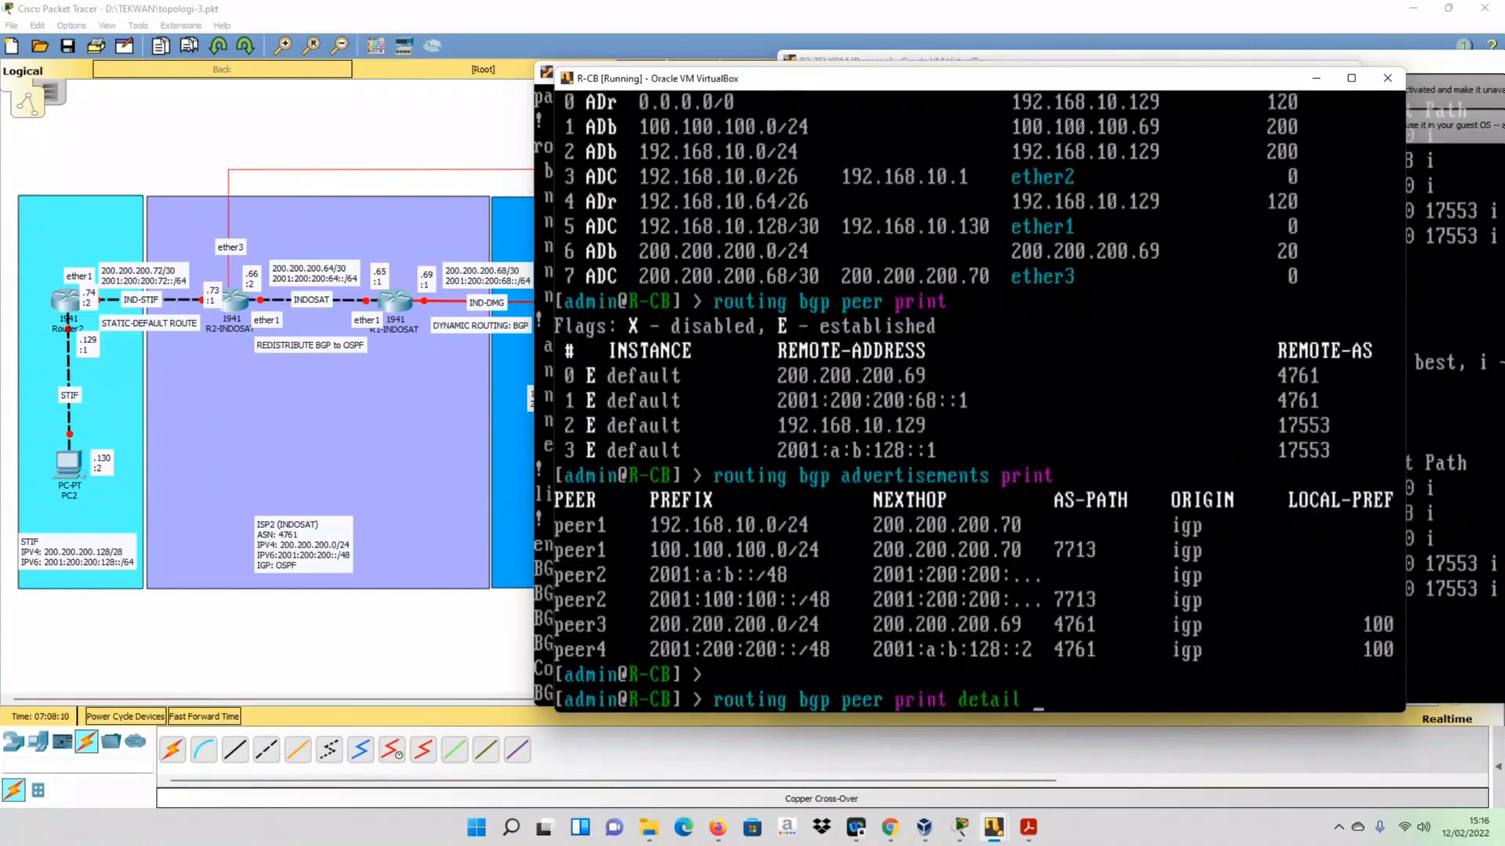
key("Return")
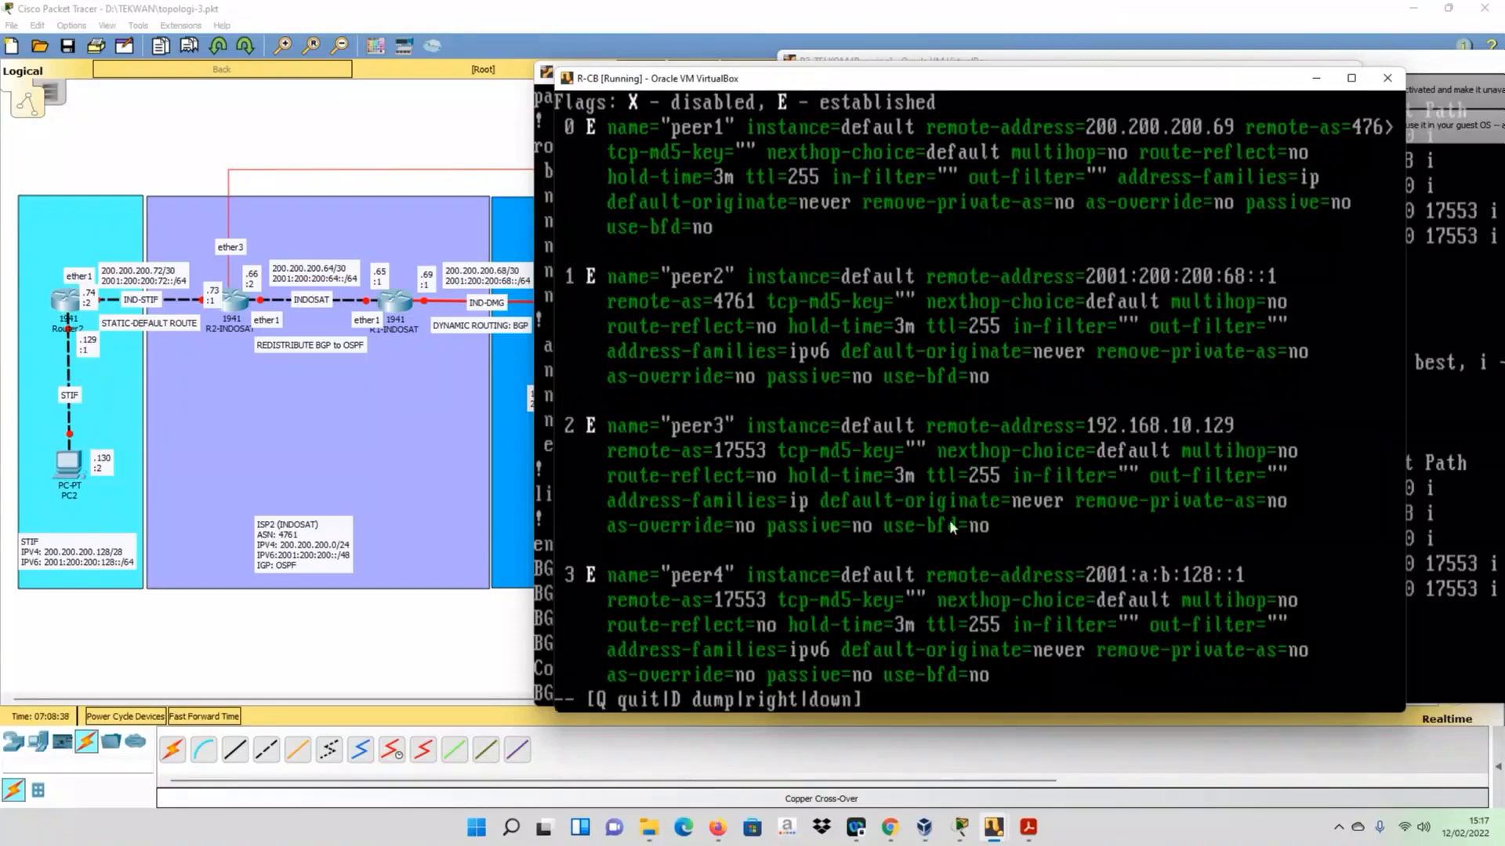
- Set nexthop-choice to force-self for BGP peers 2 and 3 on R-CB using routing bgp peer set
key("q")
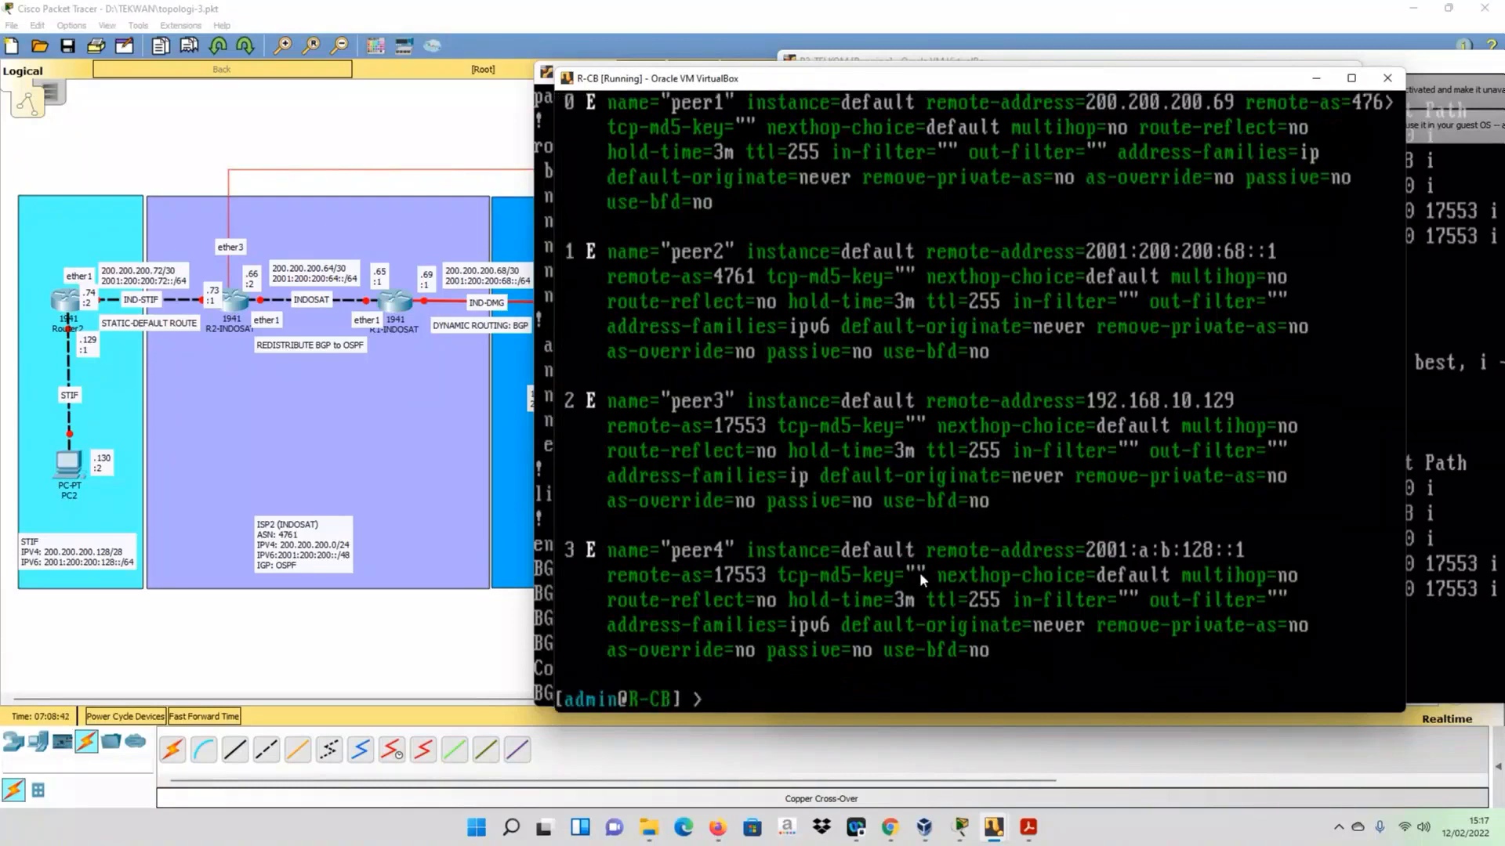
key("Up")
key("BackSpace")
key("BackSpace")
key("BackSpace")
key("BackSpace")
key("BackSpace")
key("BackSpace")
key("BackSpace")
key("BackSpace")
key("BackSpace")
key("BackSpace")
key("BackSpace")
key("BackSpace")
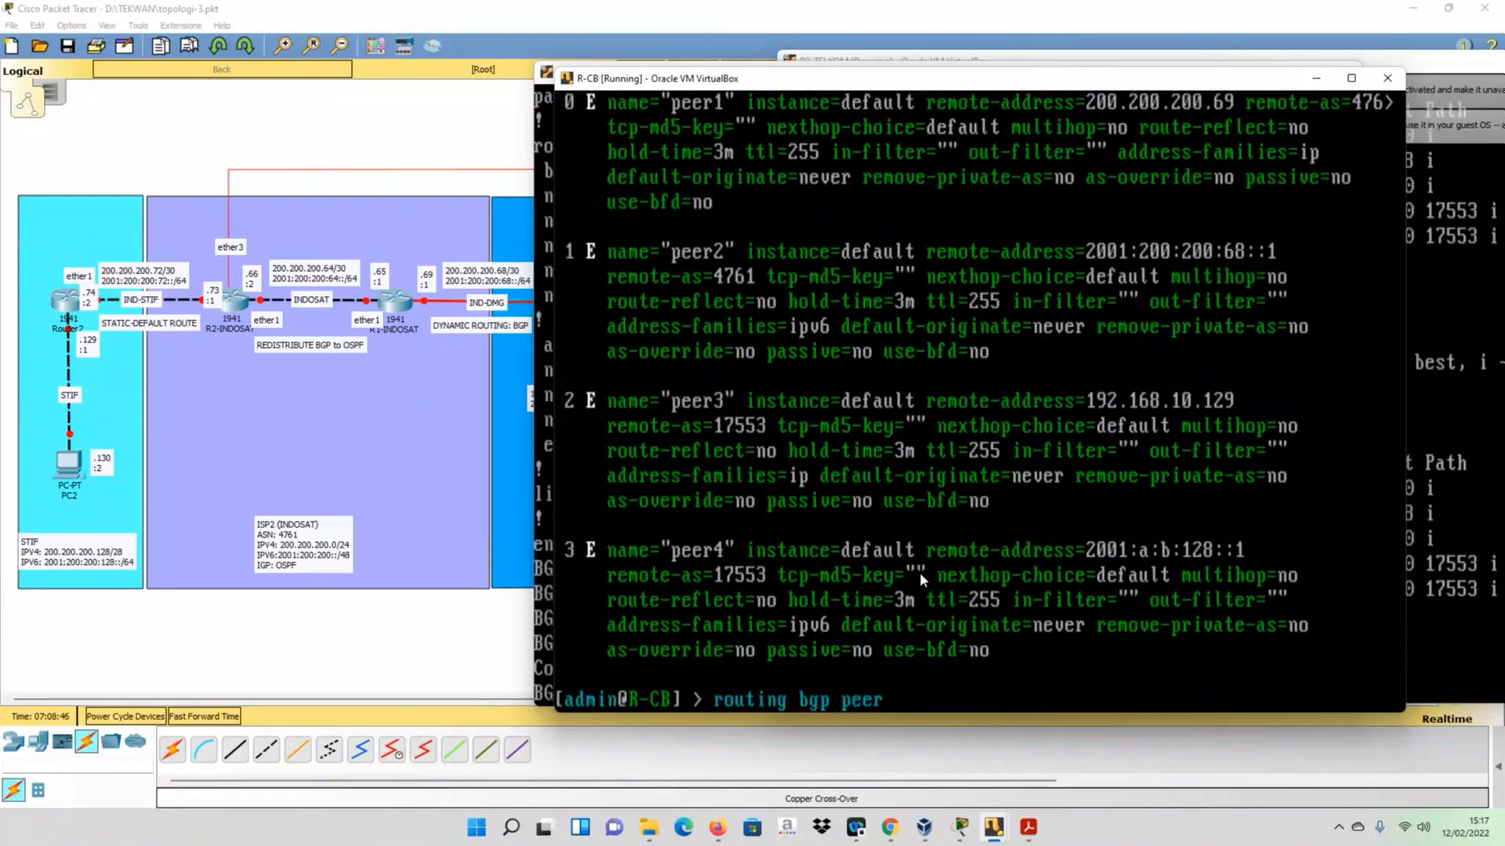
type("set ne")
key("Tab")
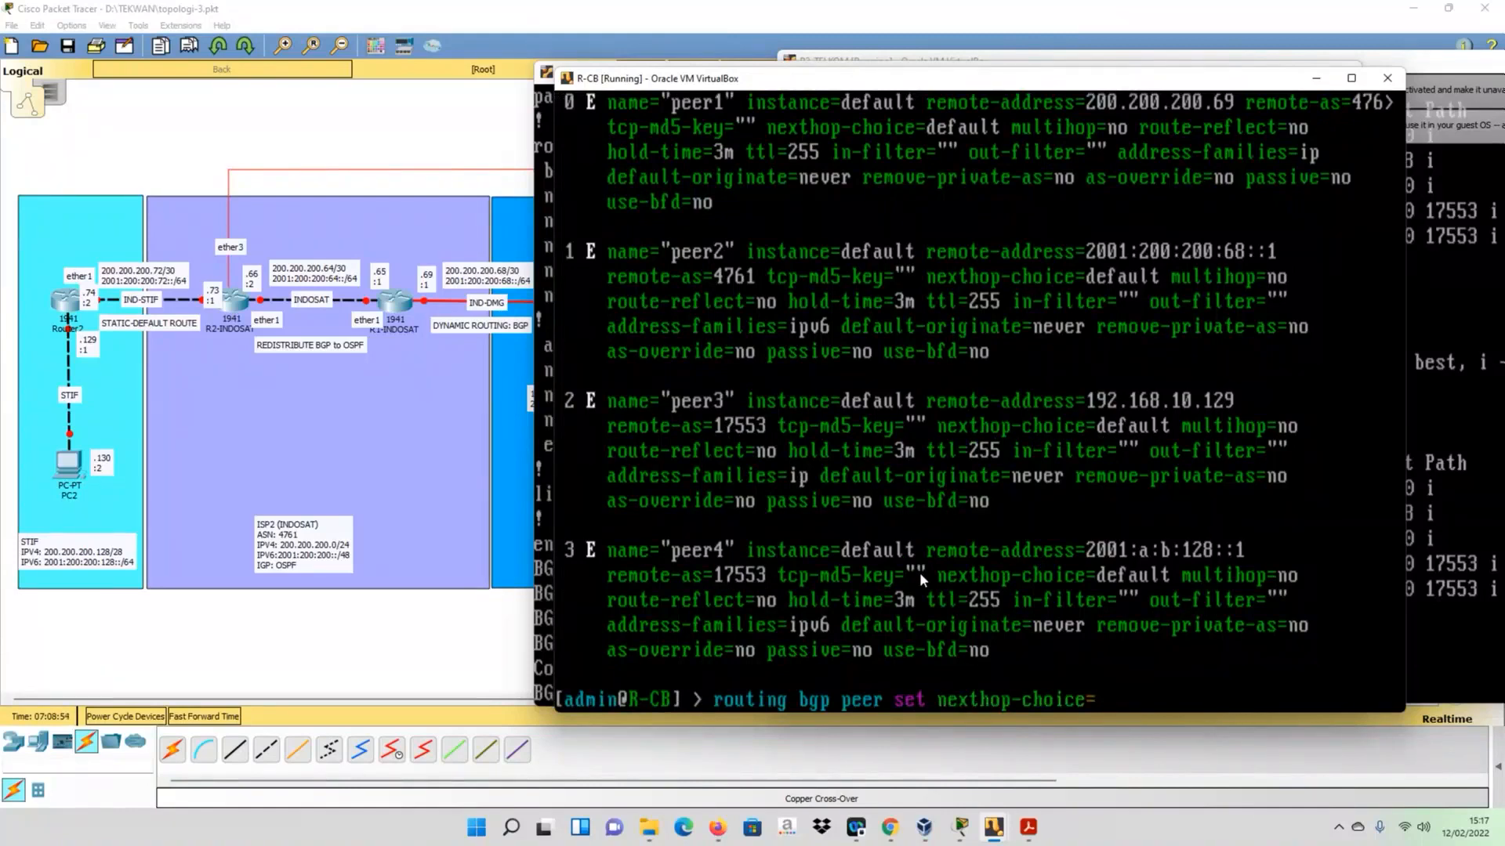
key("Tab")
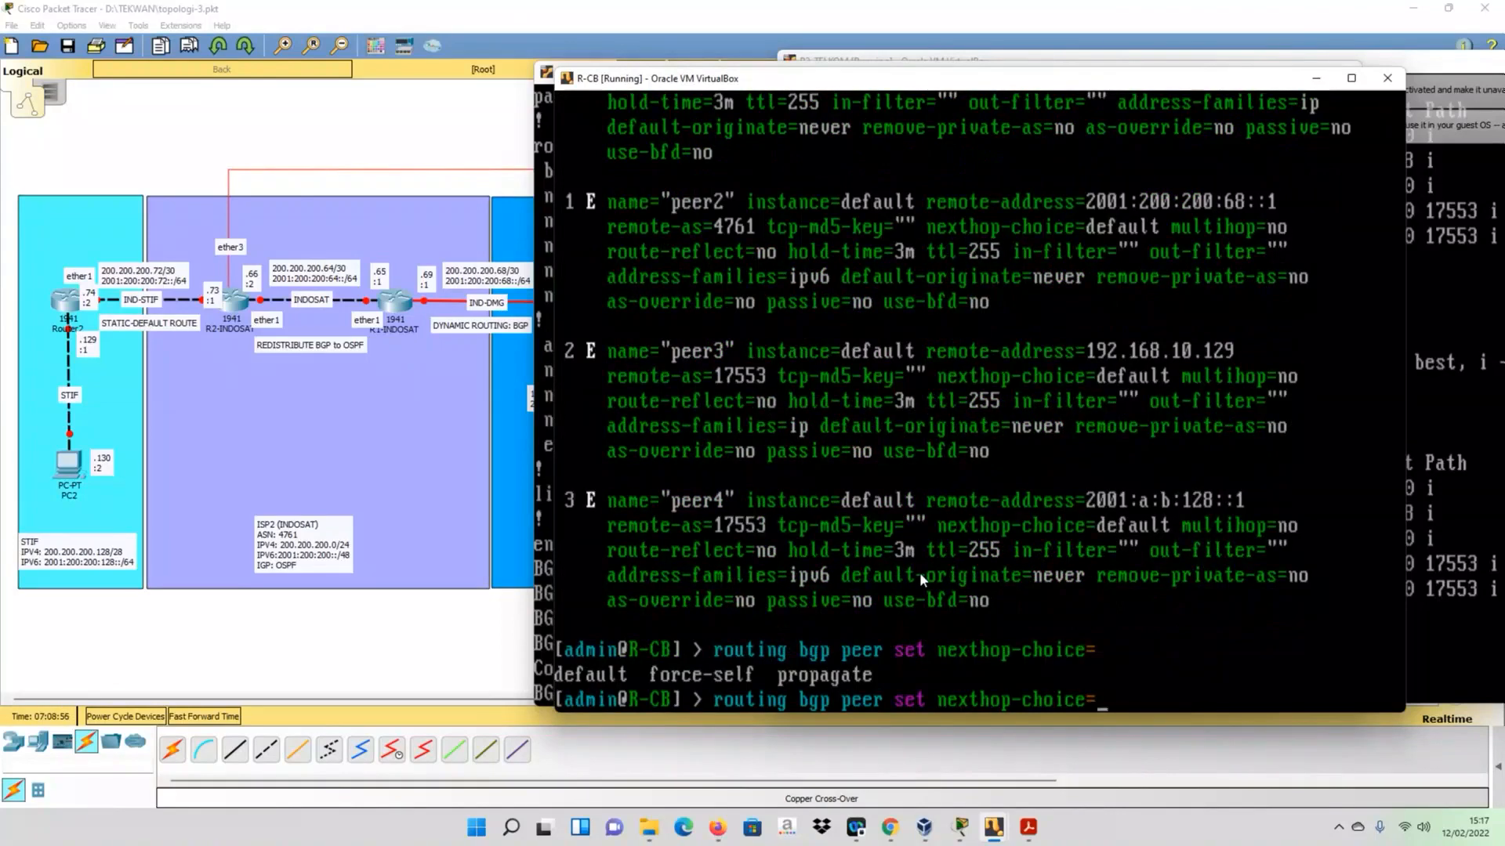
type("fo")
key("Tab")
type("num")
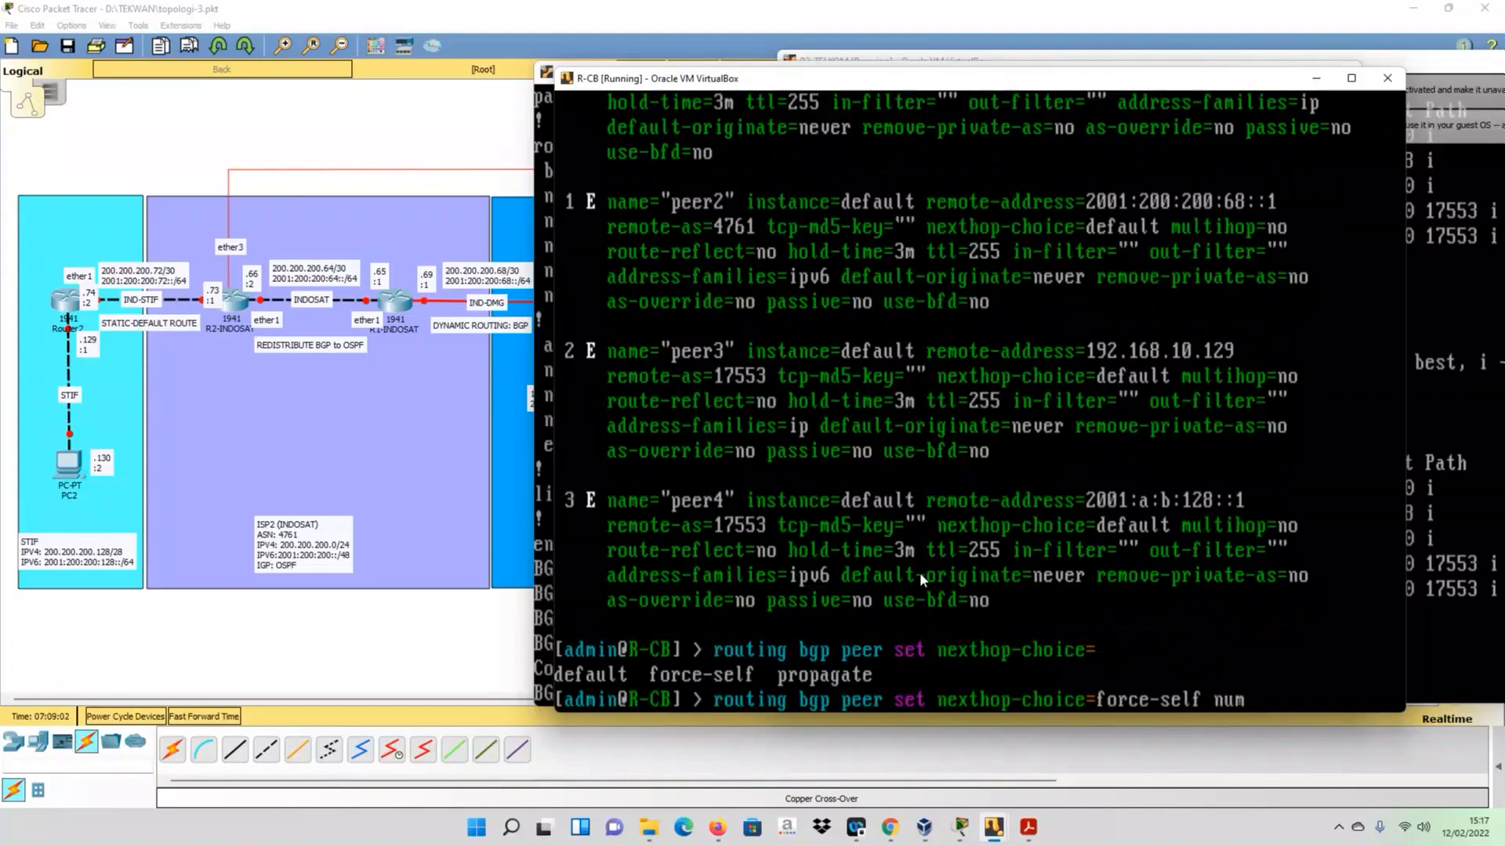
key("Tab")
type("2,3")
key("Return")
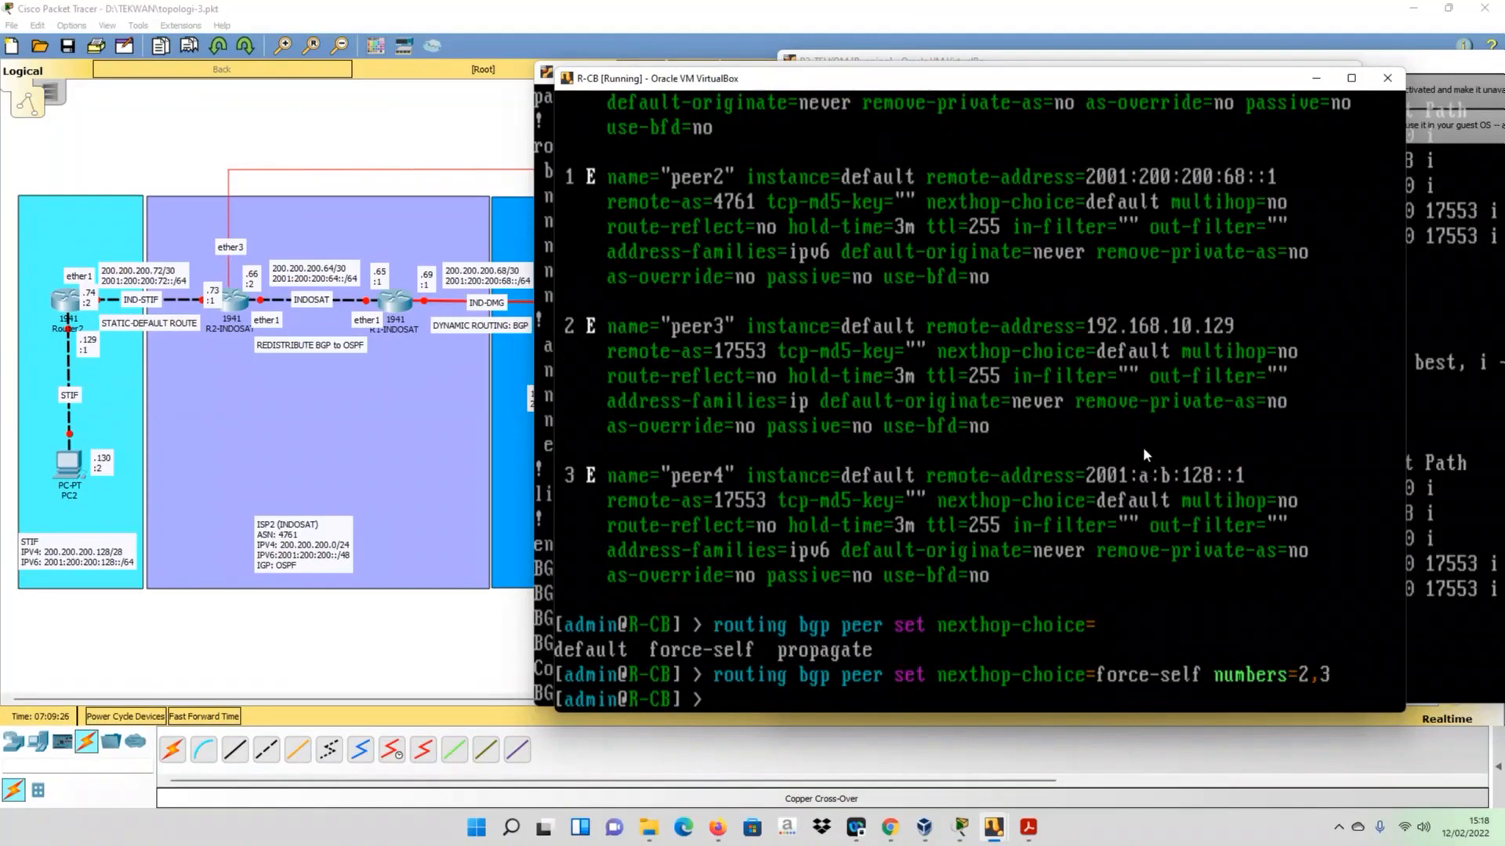
- Display R-CB's BGP peer details again with routing bgp peer print detail to check the nexthop-choice settings
key("Up")
key("Up")
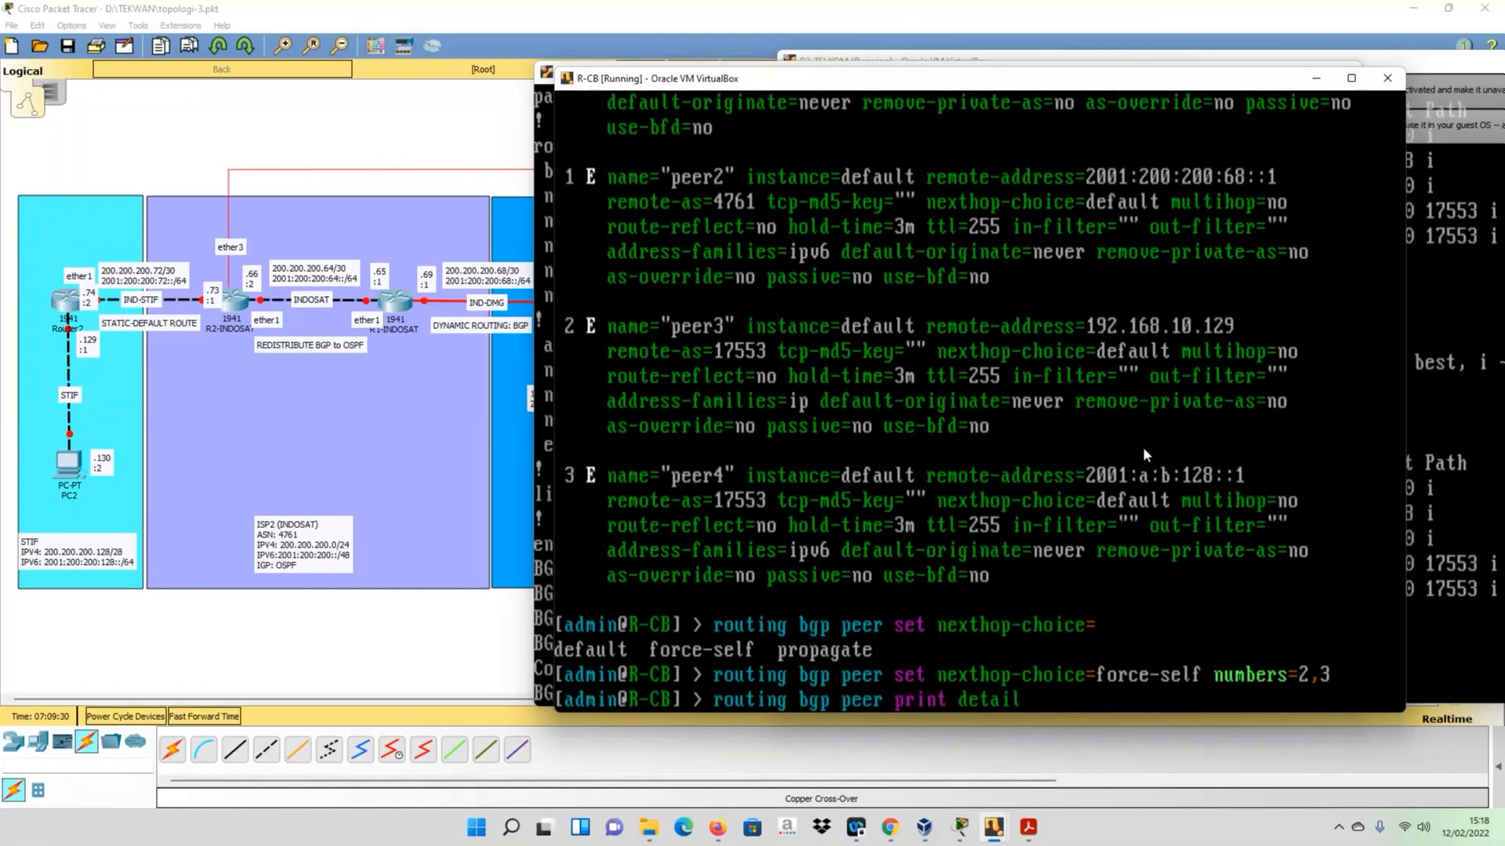
key("Return")
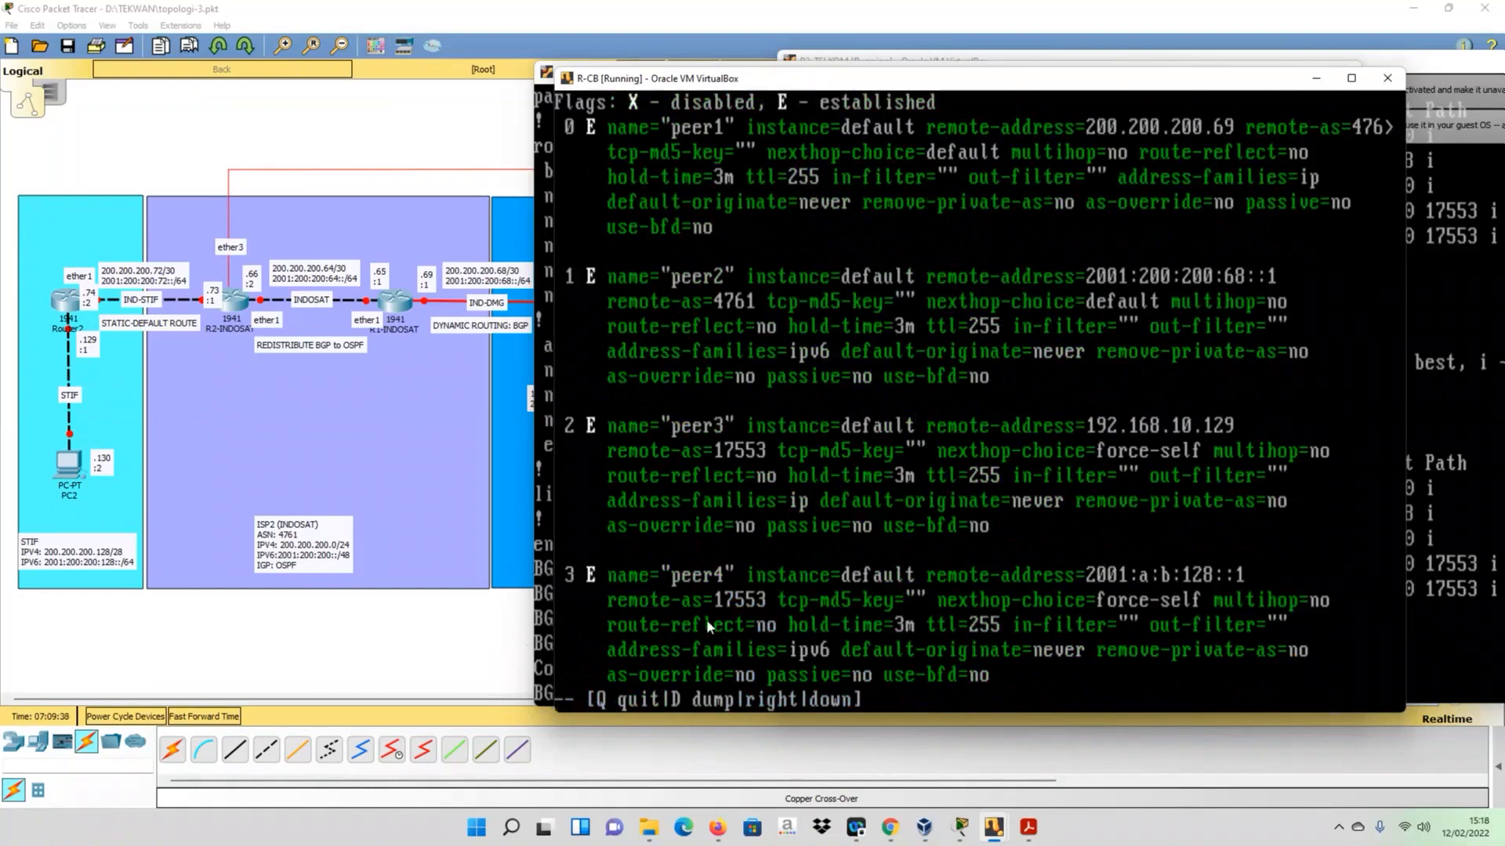
- Switch to the R-DMG console and display its BGP table with do sh ip bgp
left_click(497, 655)
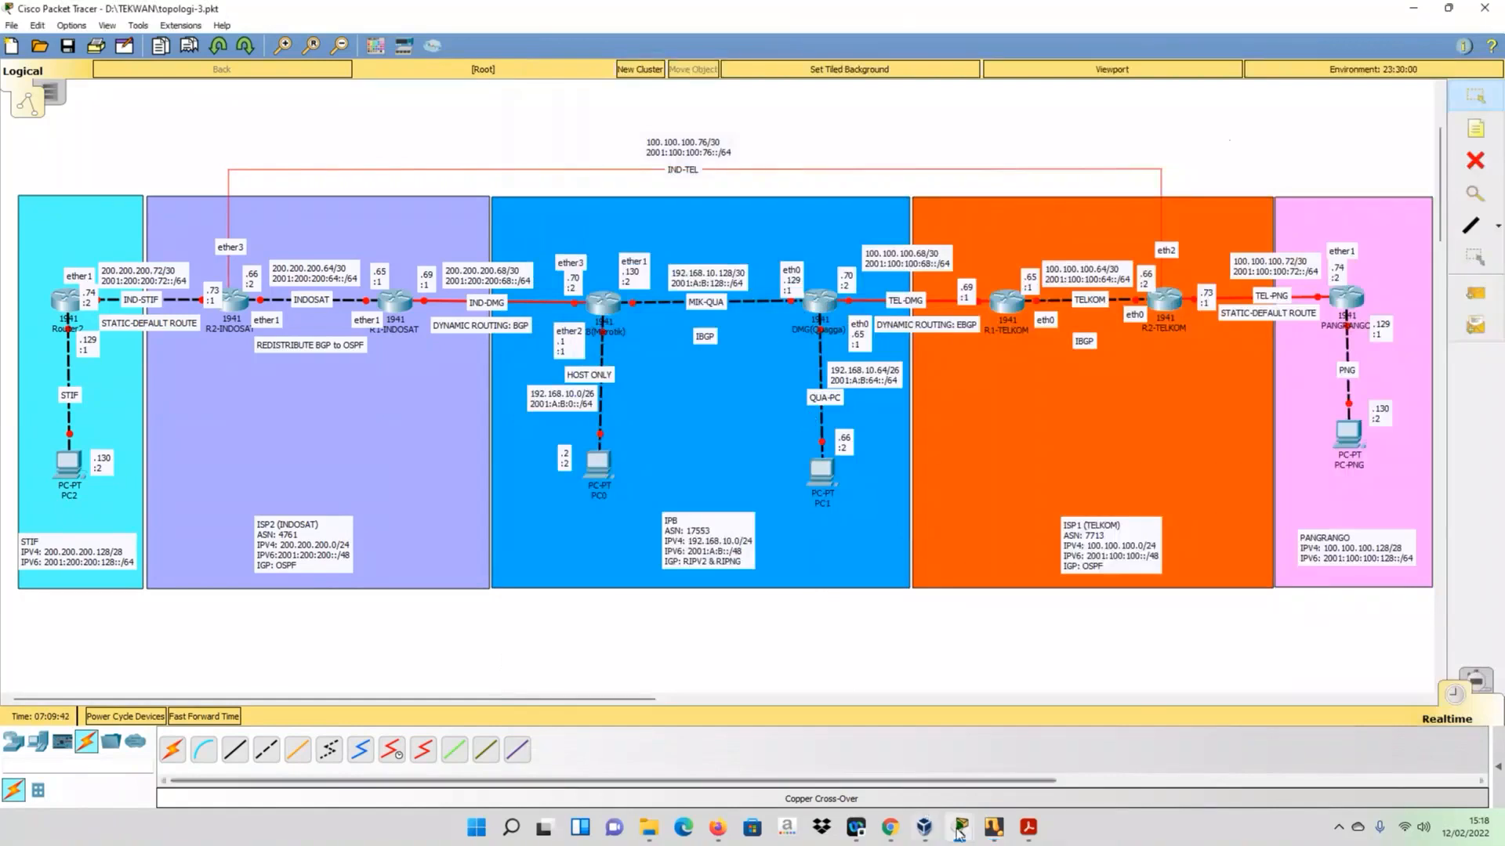
mouse_move(995, 832)
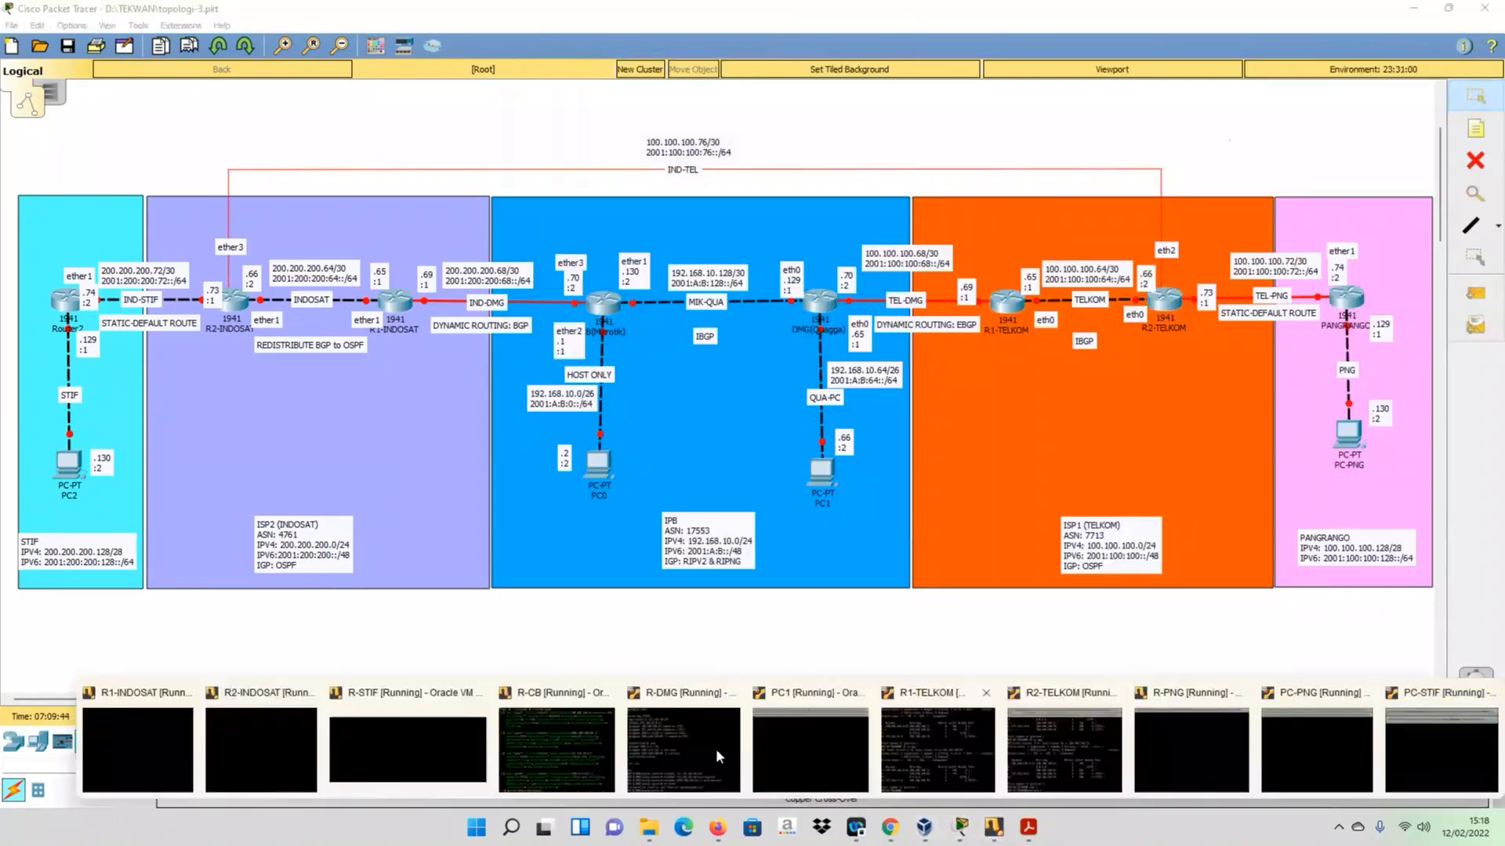
left_click(670, 752)
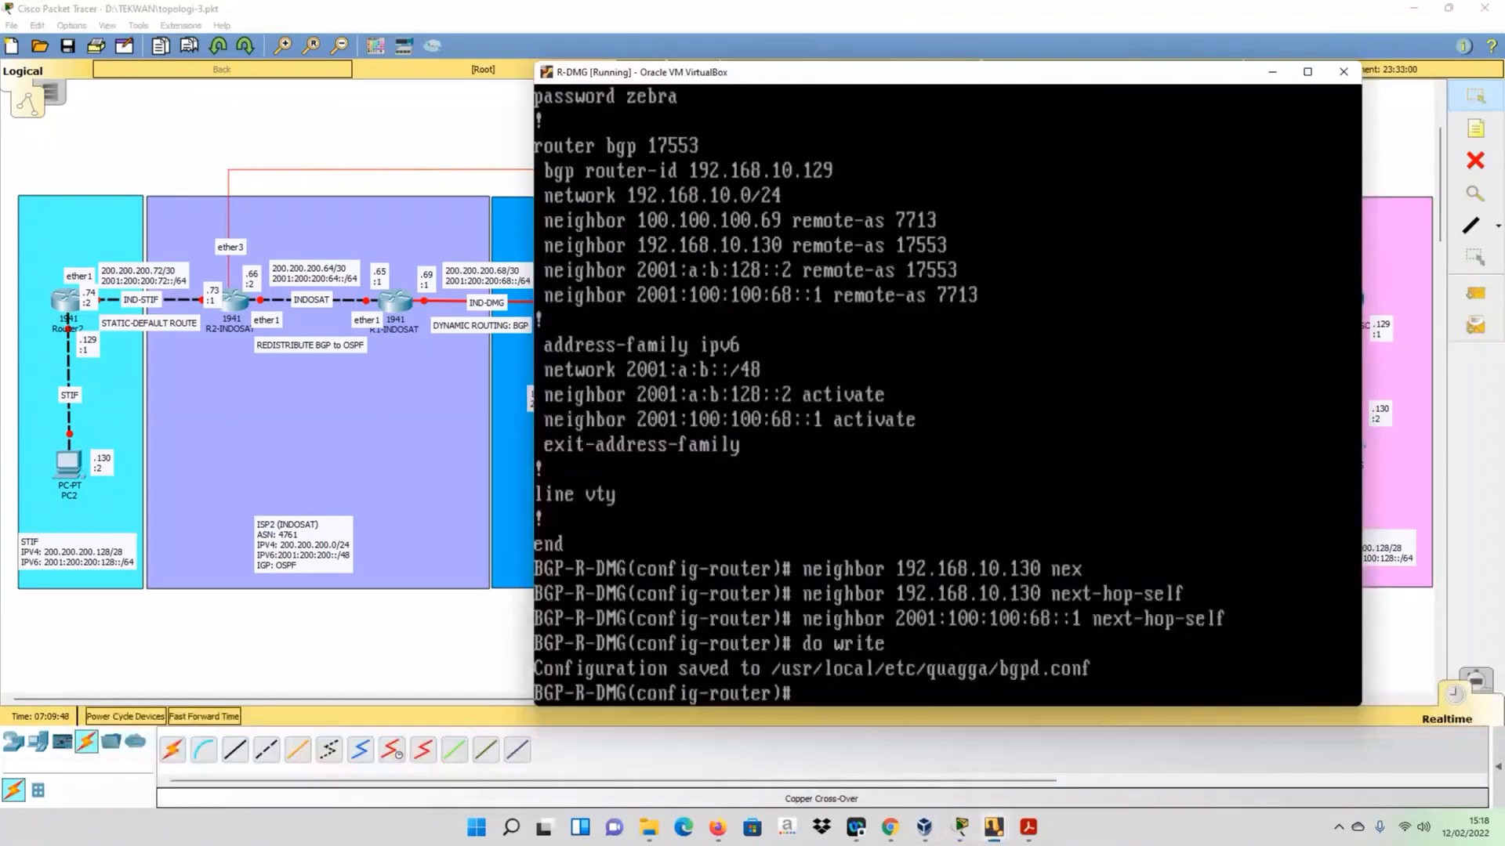
type("do sh i")
type("p")
type(" bg")
key("Tab")
key("Return")
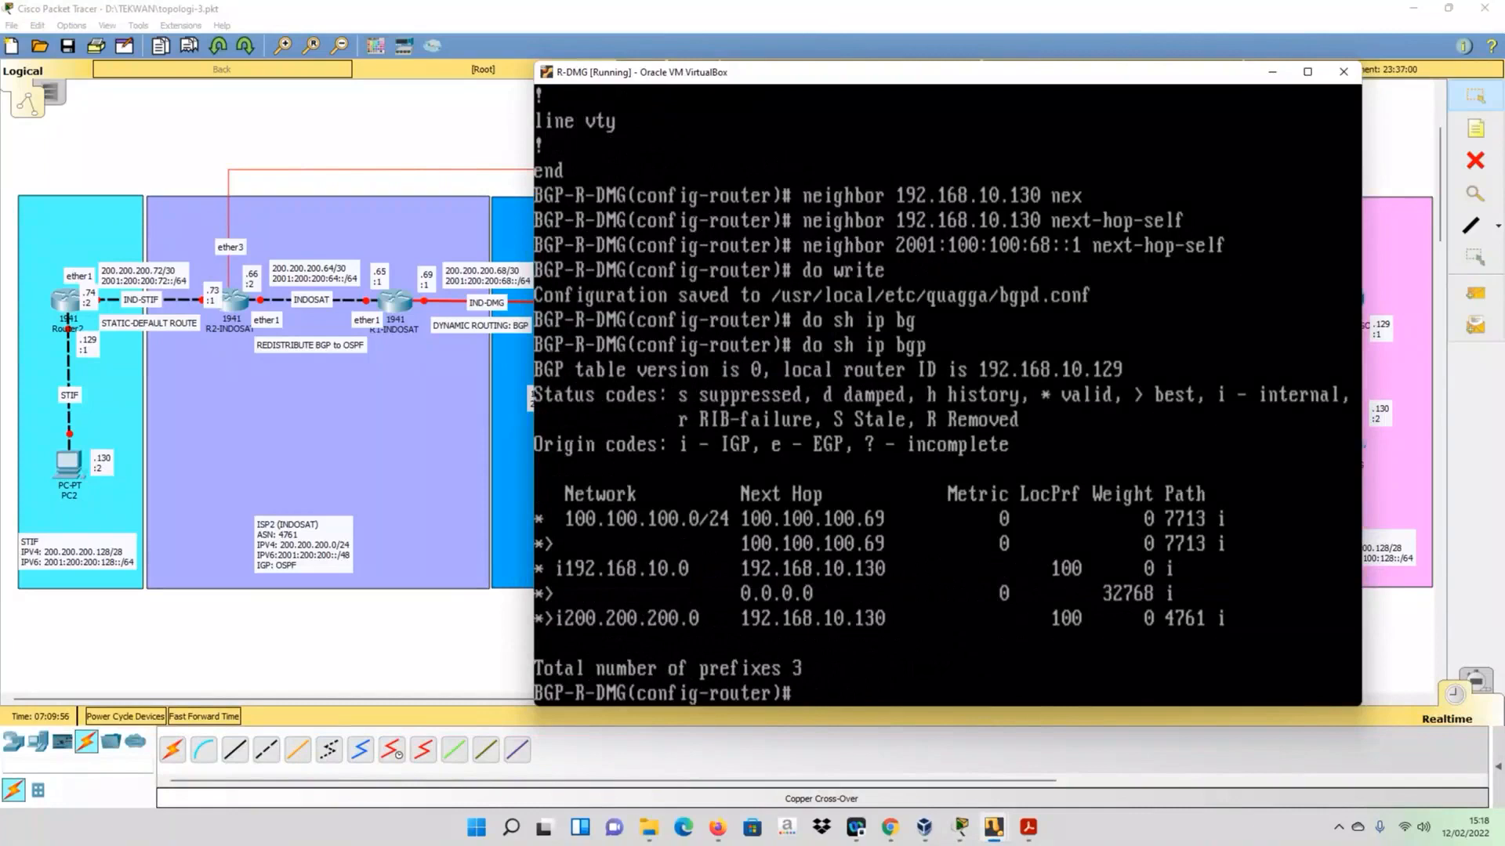
mouse_move(720, 834)
left_click_drag(634, 77, 809, 451)
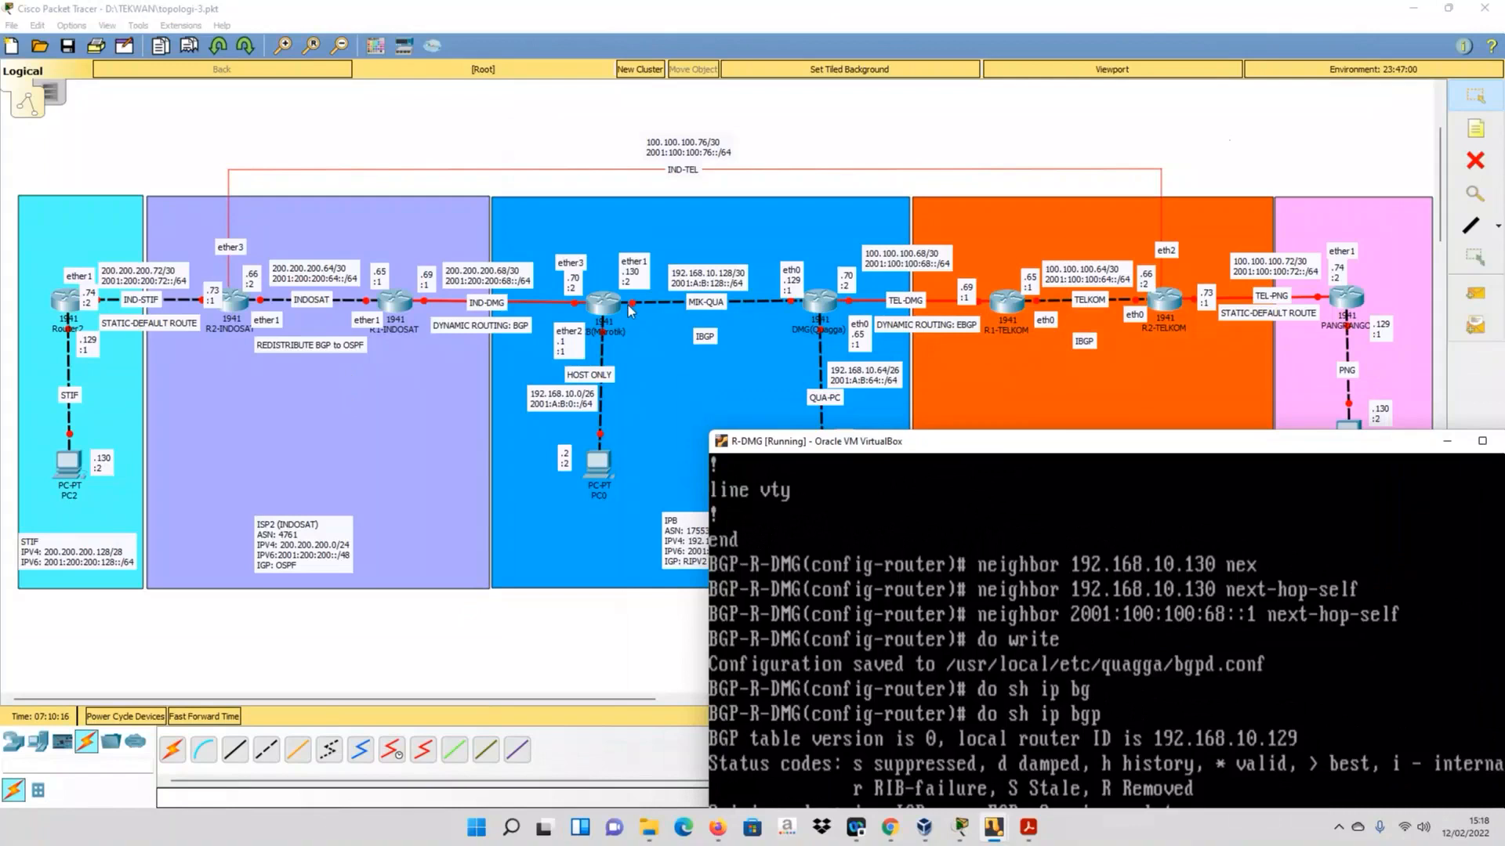
left_click_drag(773, 436, 526, 118)
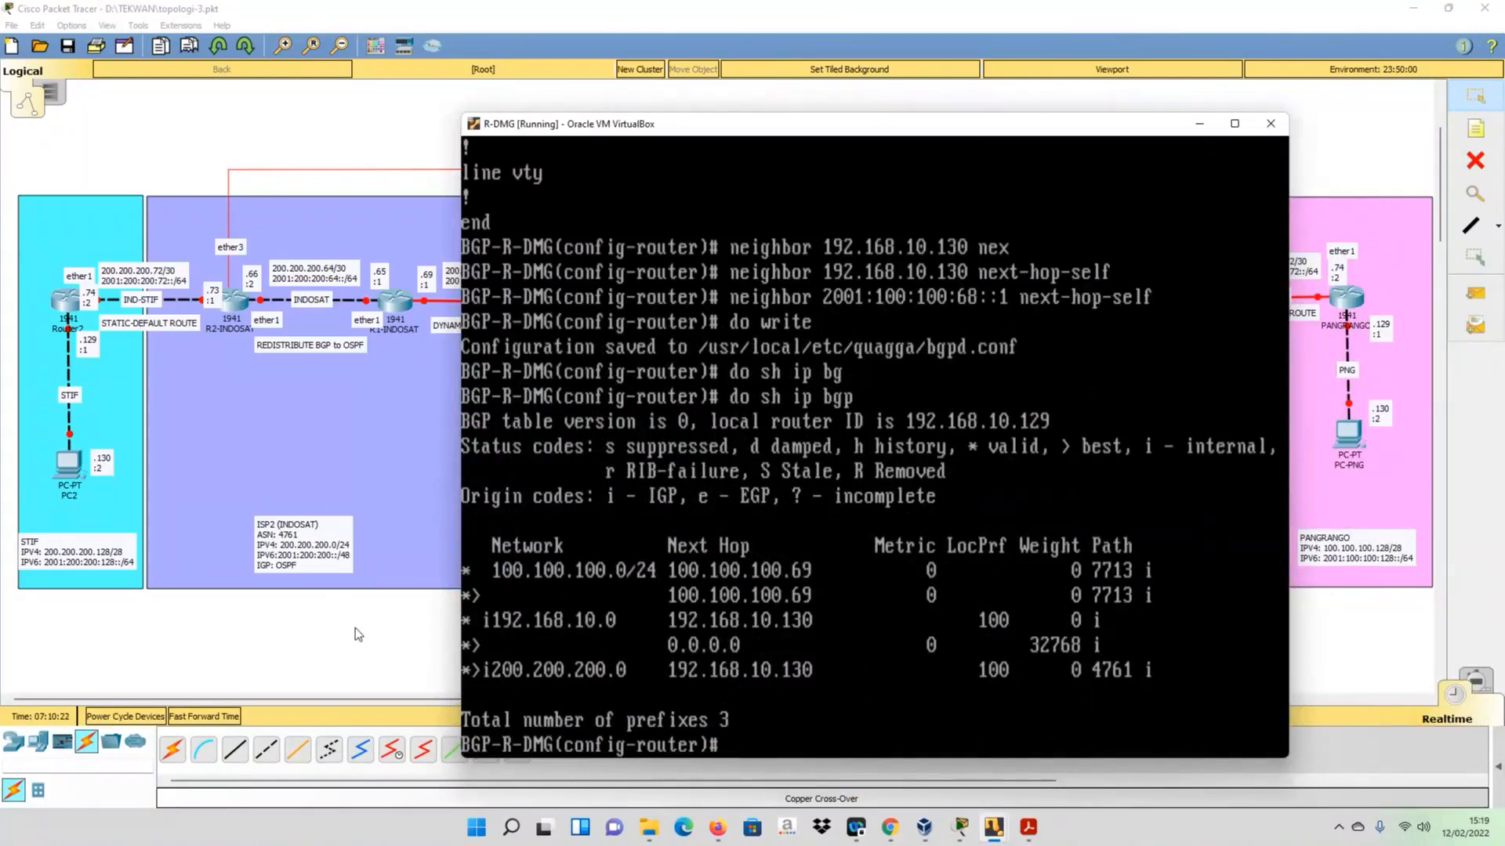
- Switch to the R-STIF console and ping 192.168.10.129
left_click(384, 632)
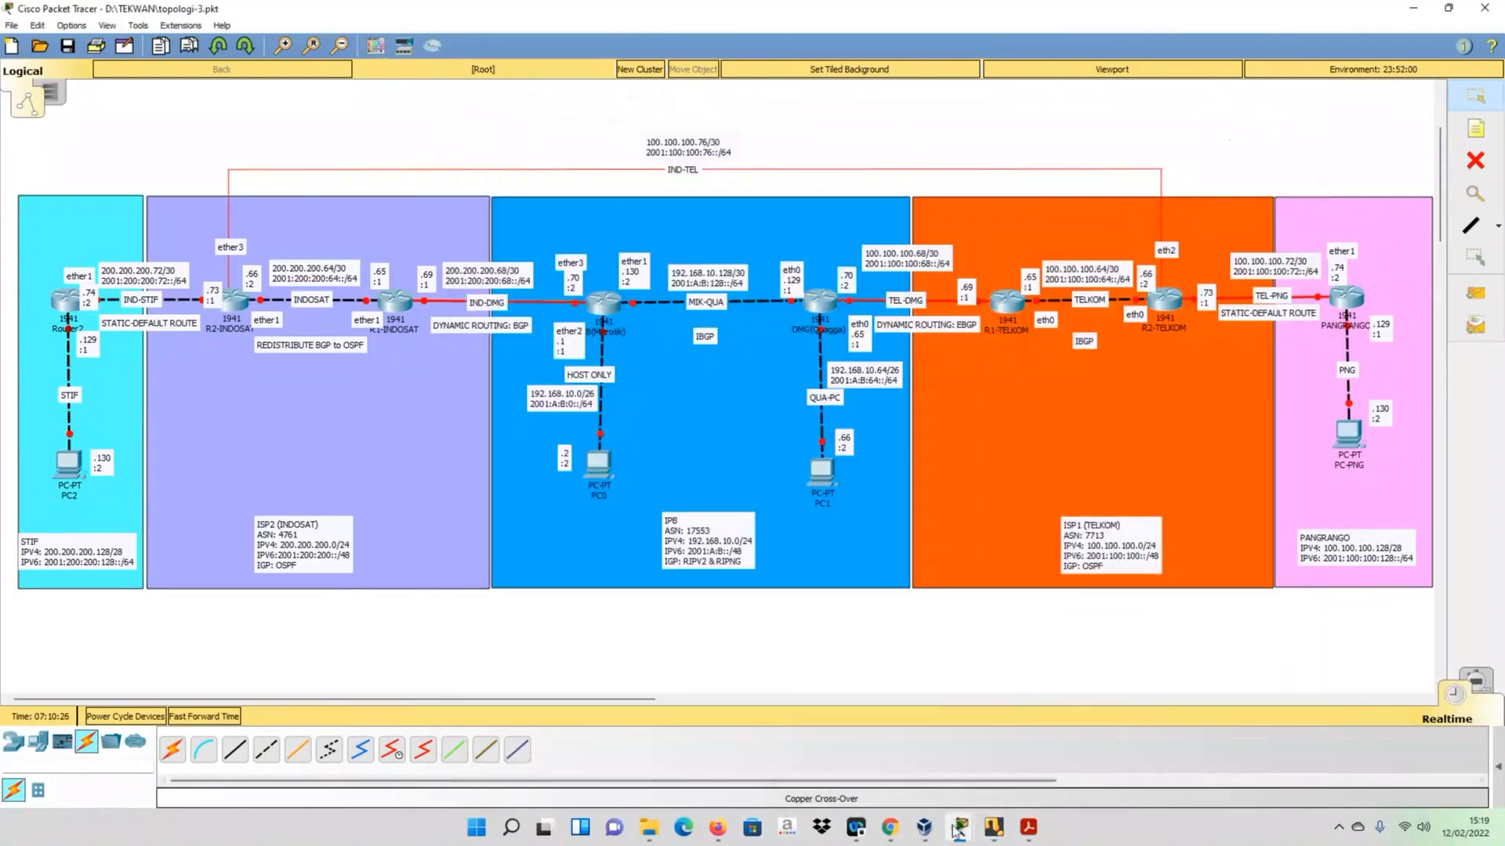
mouse_move(994, 835)
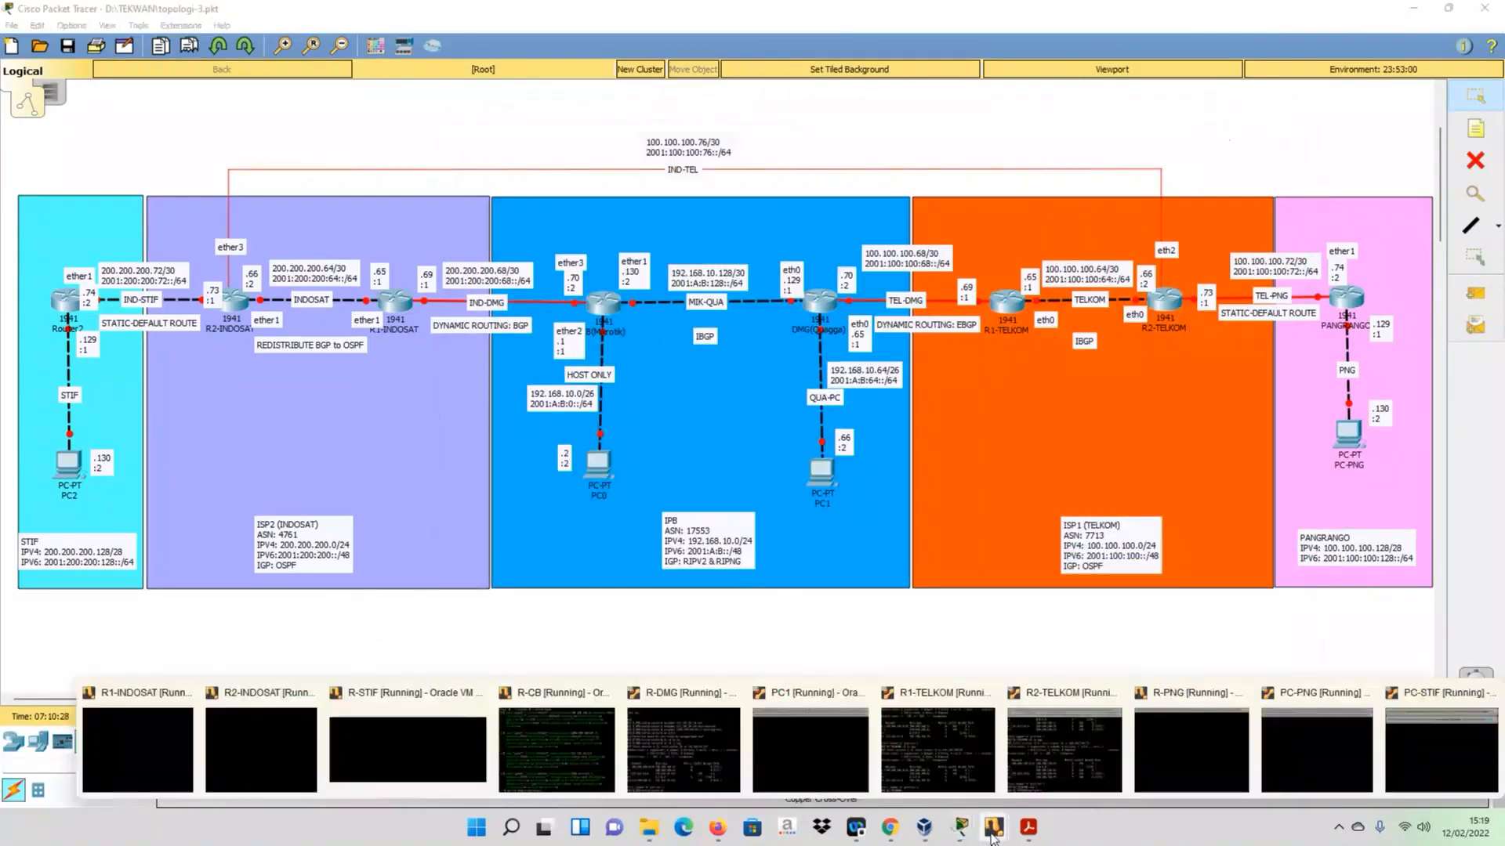
left_click(401, 753)
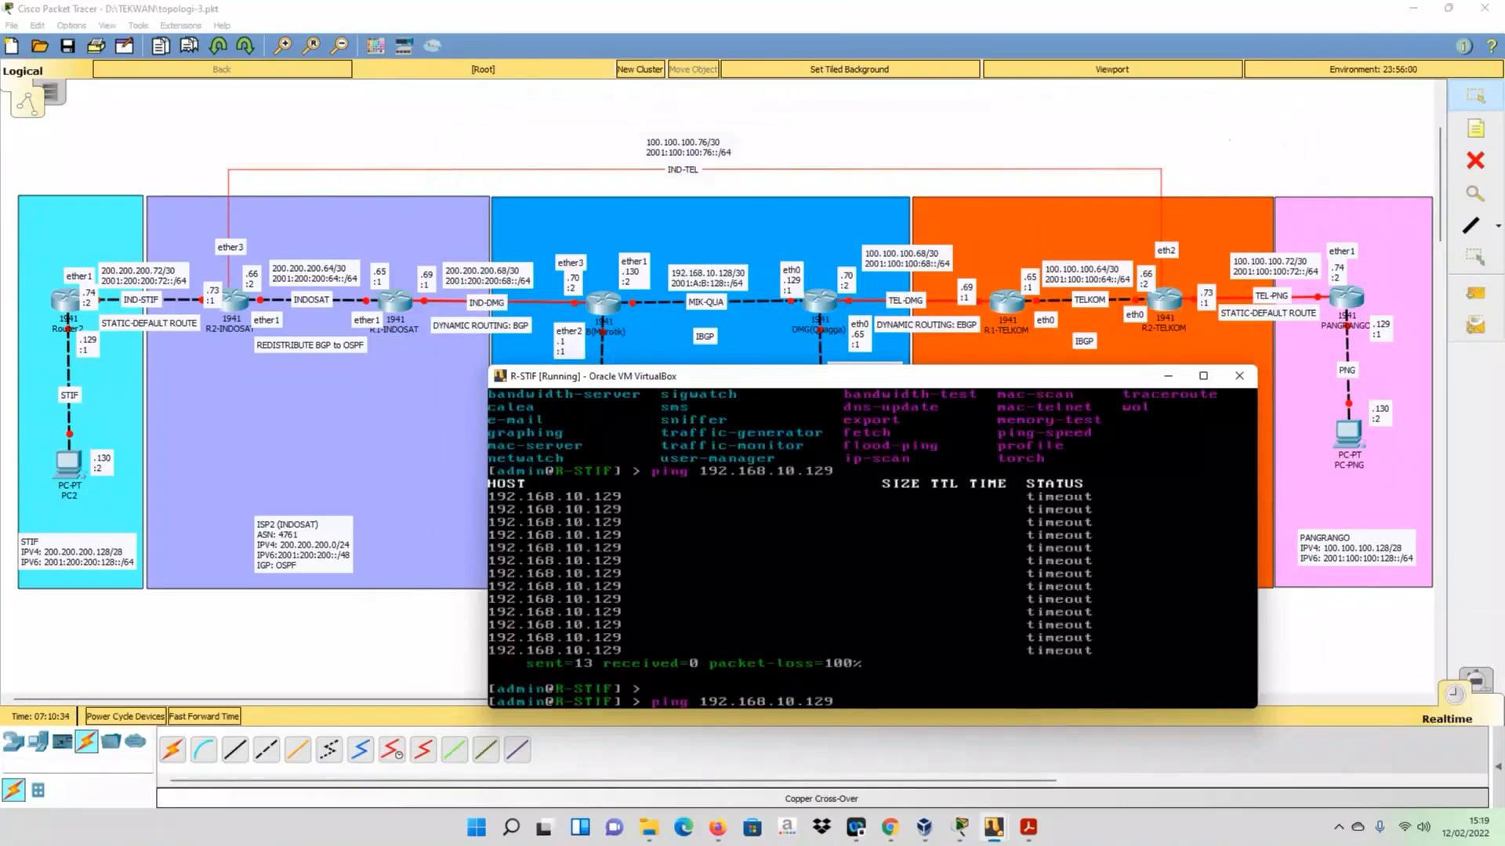
key("Return")
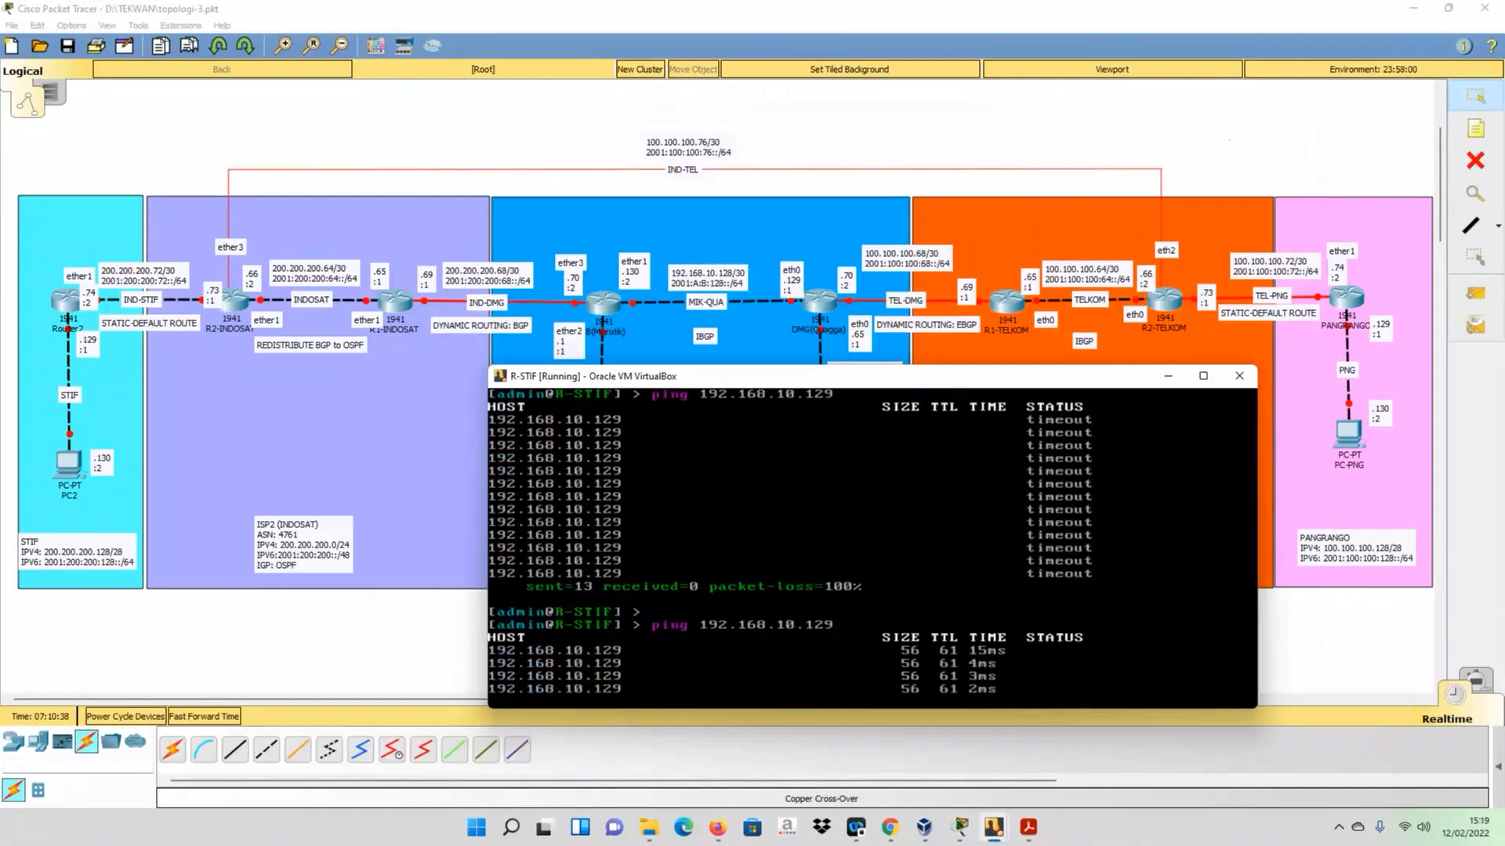
- Ping 192.168.10.130 from R-STIF, stopping the test after a few replies
key("Up")
key("BackSpace")
key("BackSpace")
type("30")
key("Return")
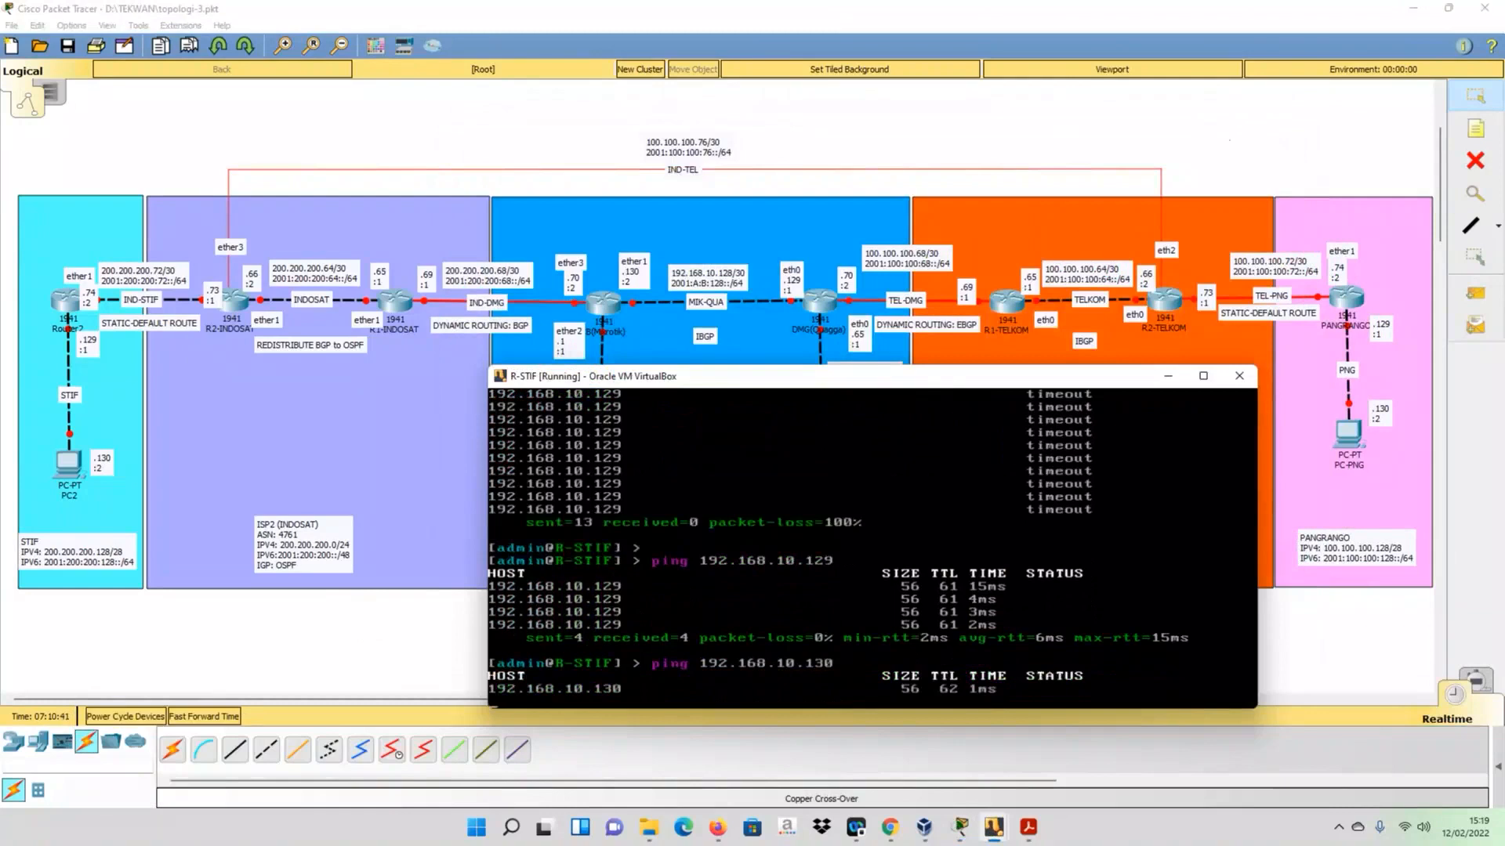
key("ctrl+c")
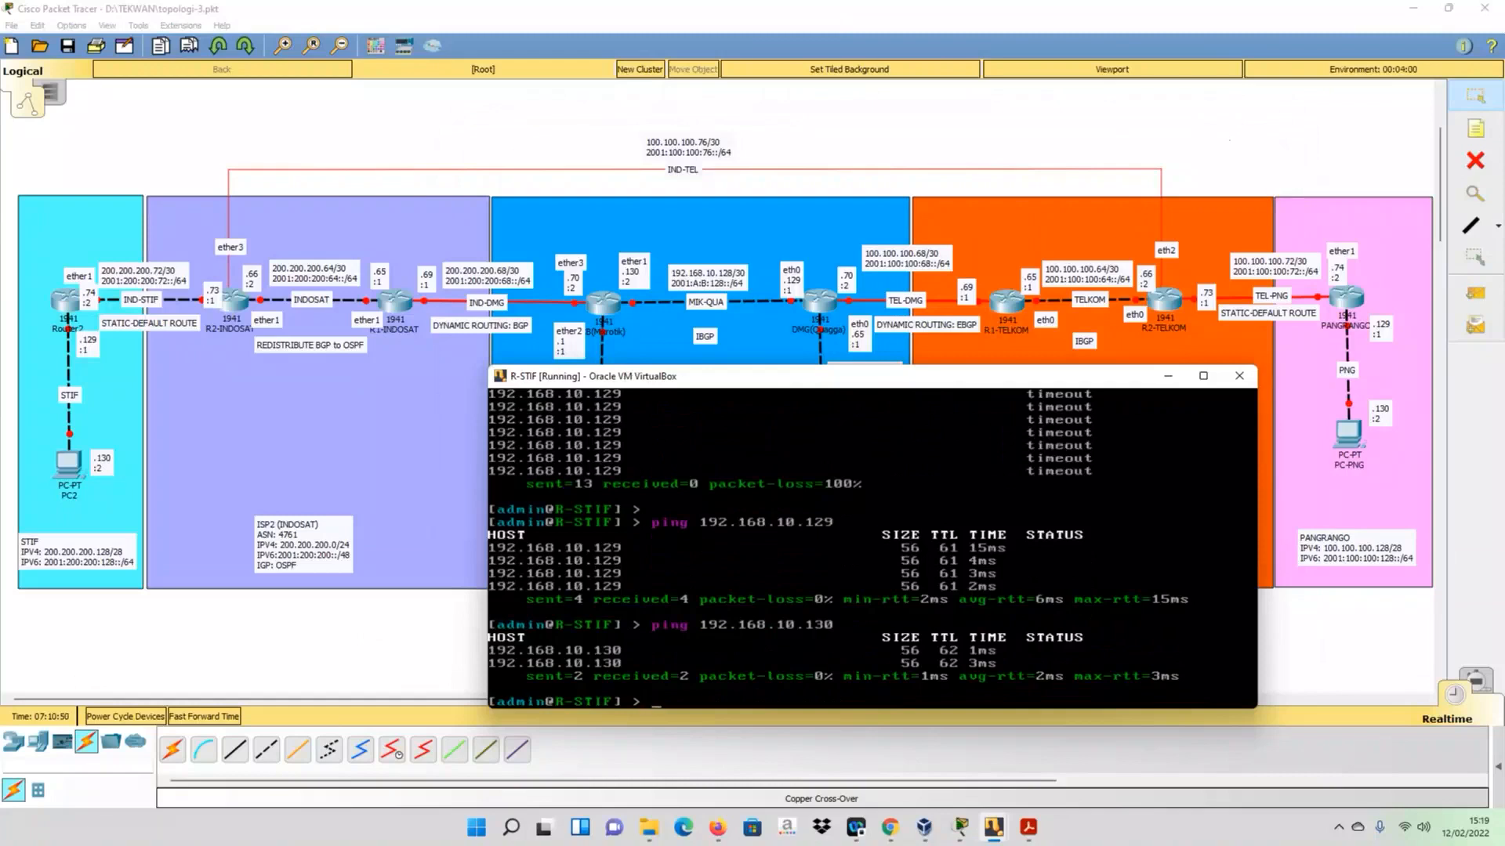
- Switch to the R1-TELKOM console and try to display the running configuration with do sh run
left_click(1064, 127)
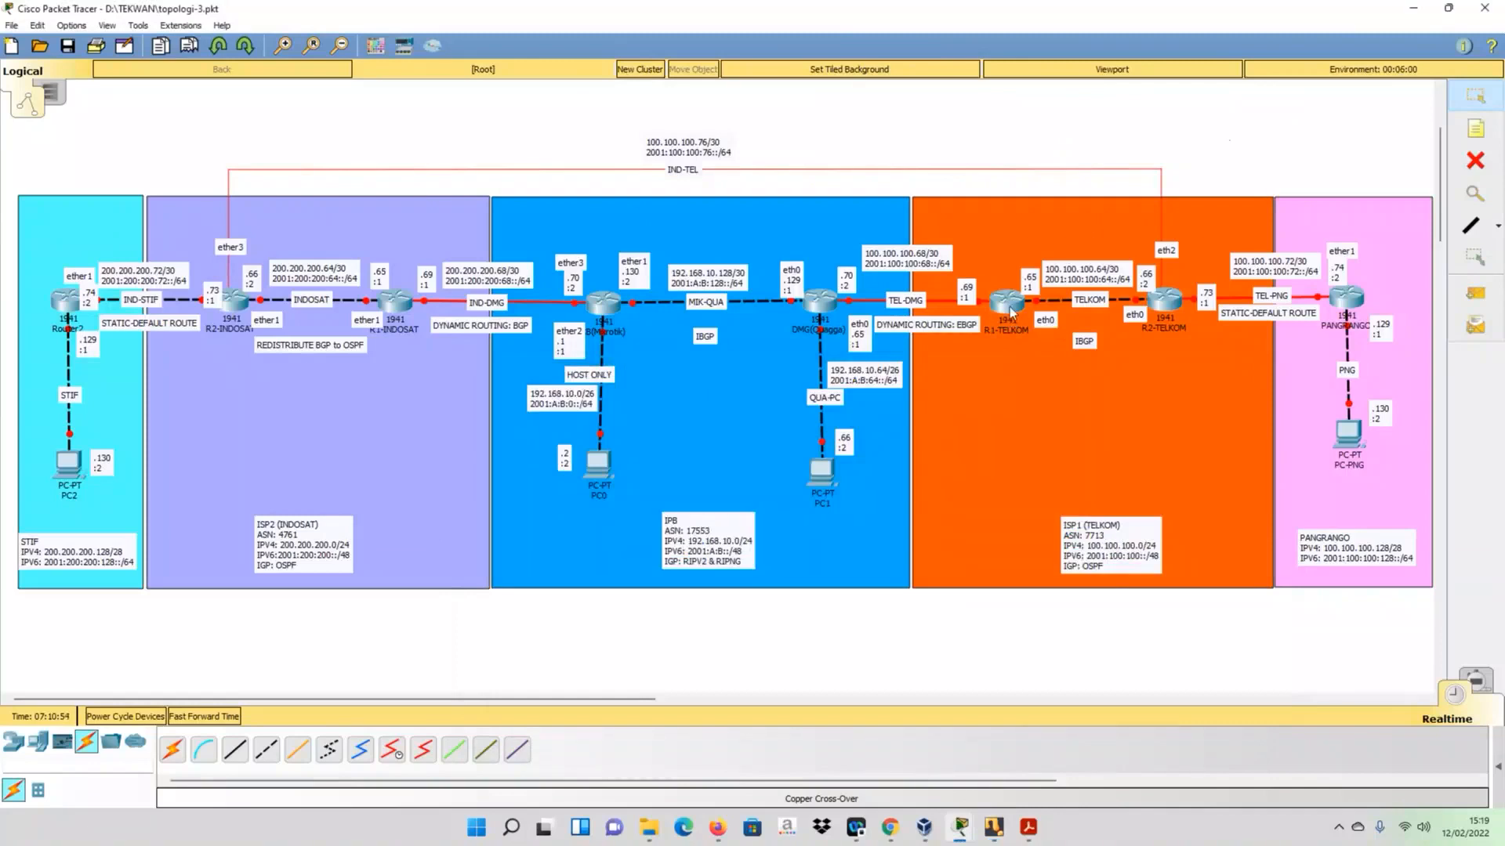
mouse_move(991, 832)
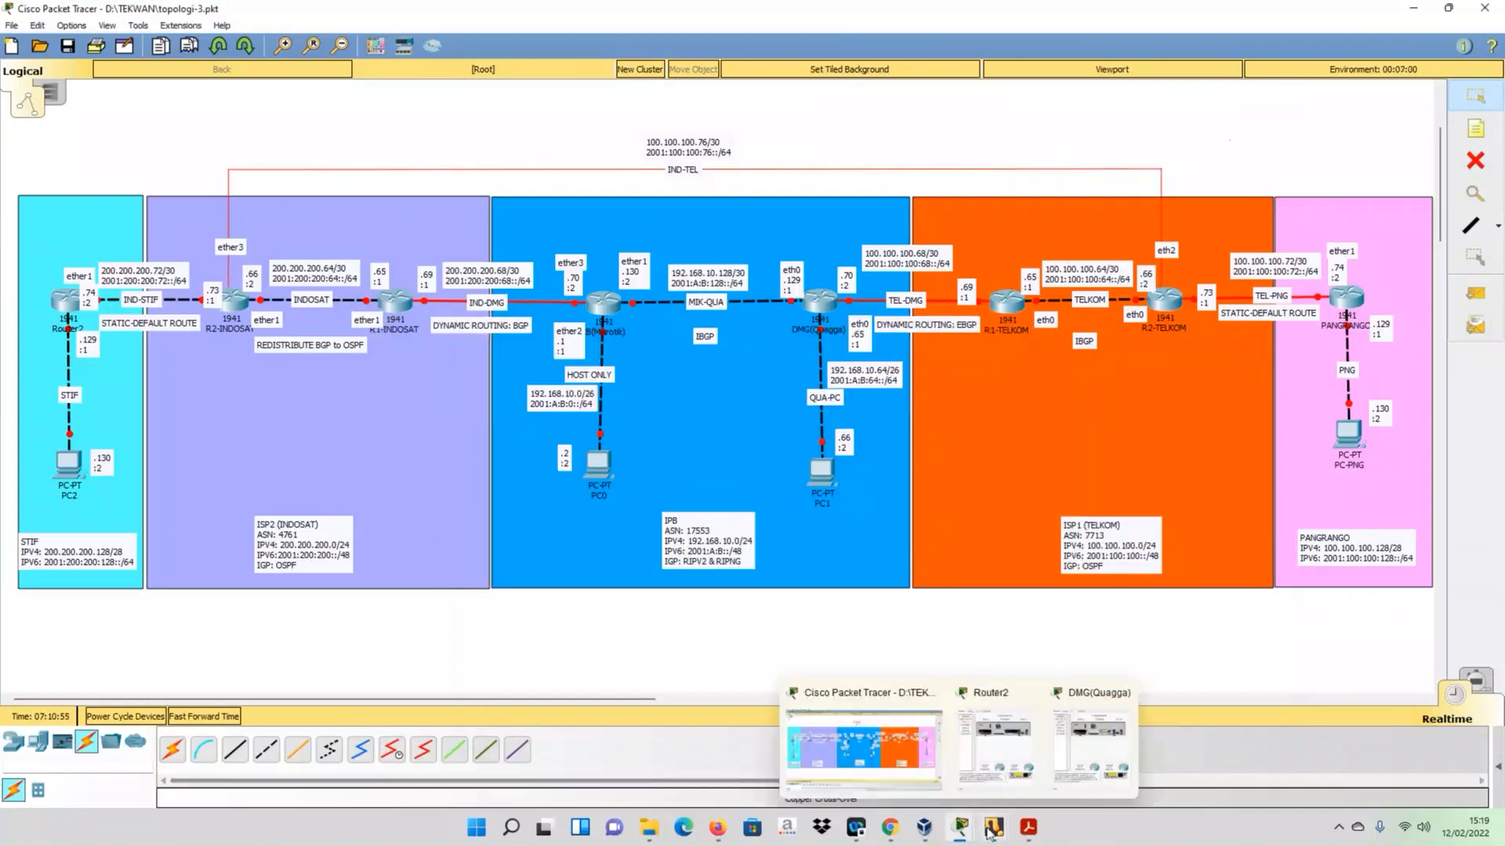
left_click(953, 755)
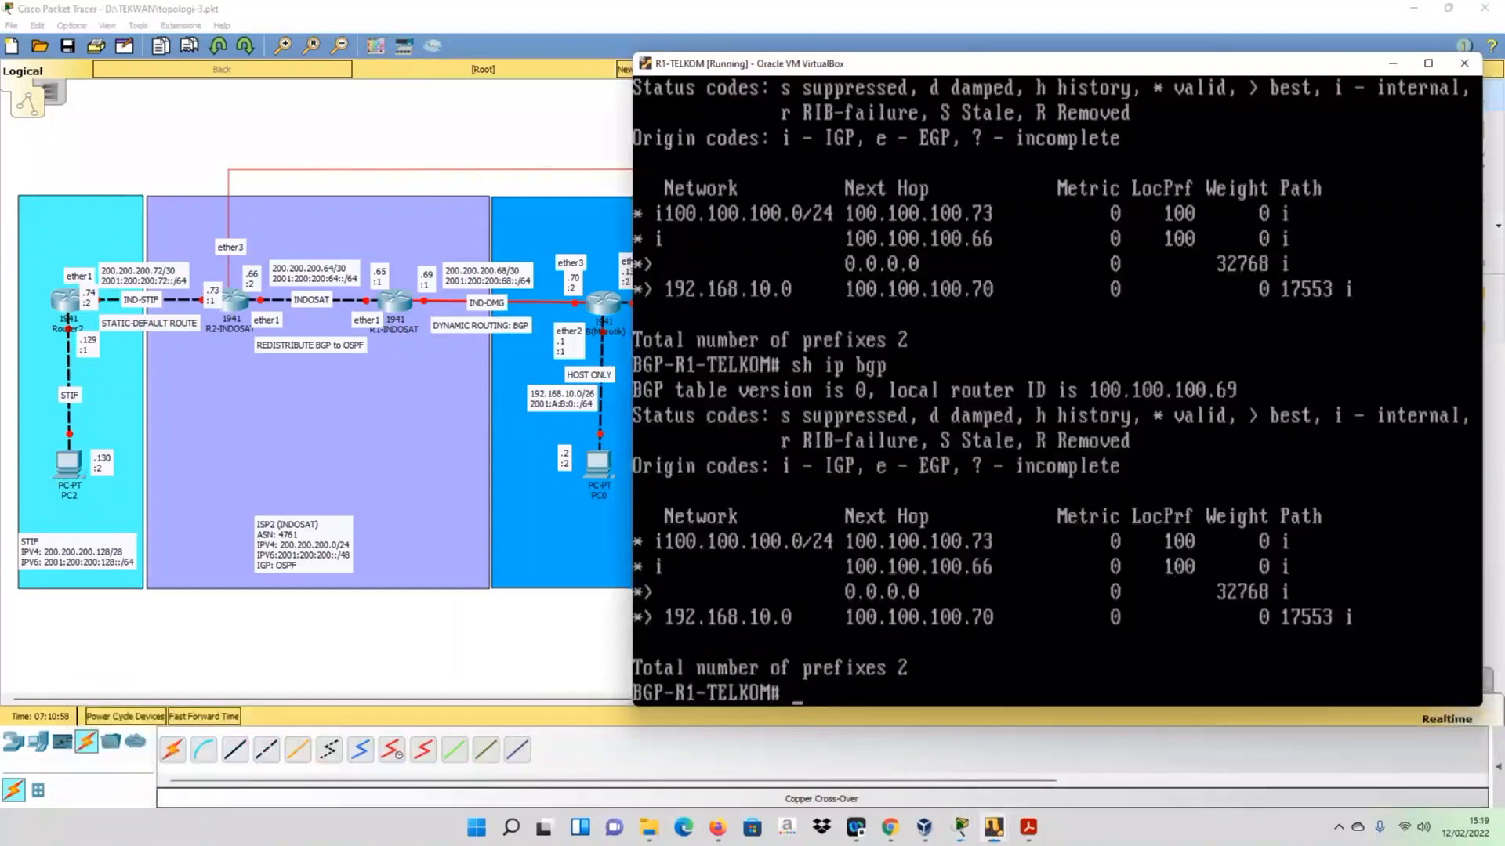
type("do sh run")
key("Return")
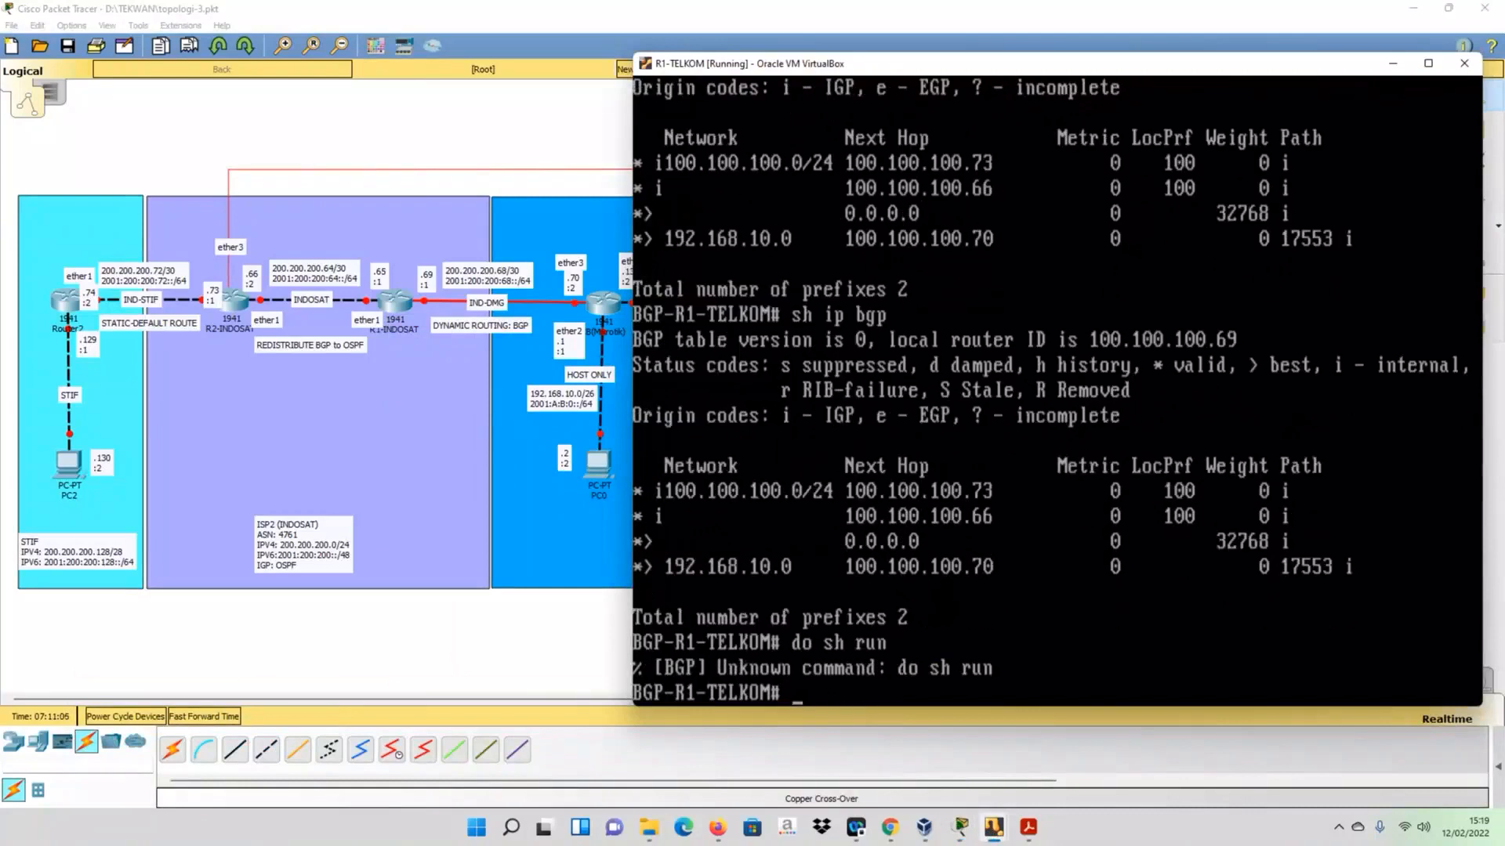
- Display R1-TELKOM's full running configuration with sh run
key("Up")
key("Left")
key("Left")
key("Left")
key("Left")
key("Left")
key("Left")
key("Left")
key("Left")
key("Left")
type("~~~")
key("BackSpace")
key("BackSpace")
key("BackSpace")
key("BackSpace")
key("BackSpace")
key("BackSpace")
key("Return")
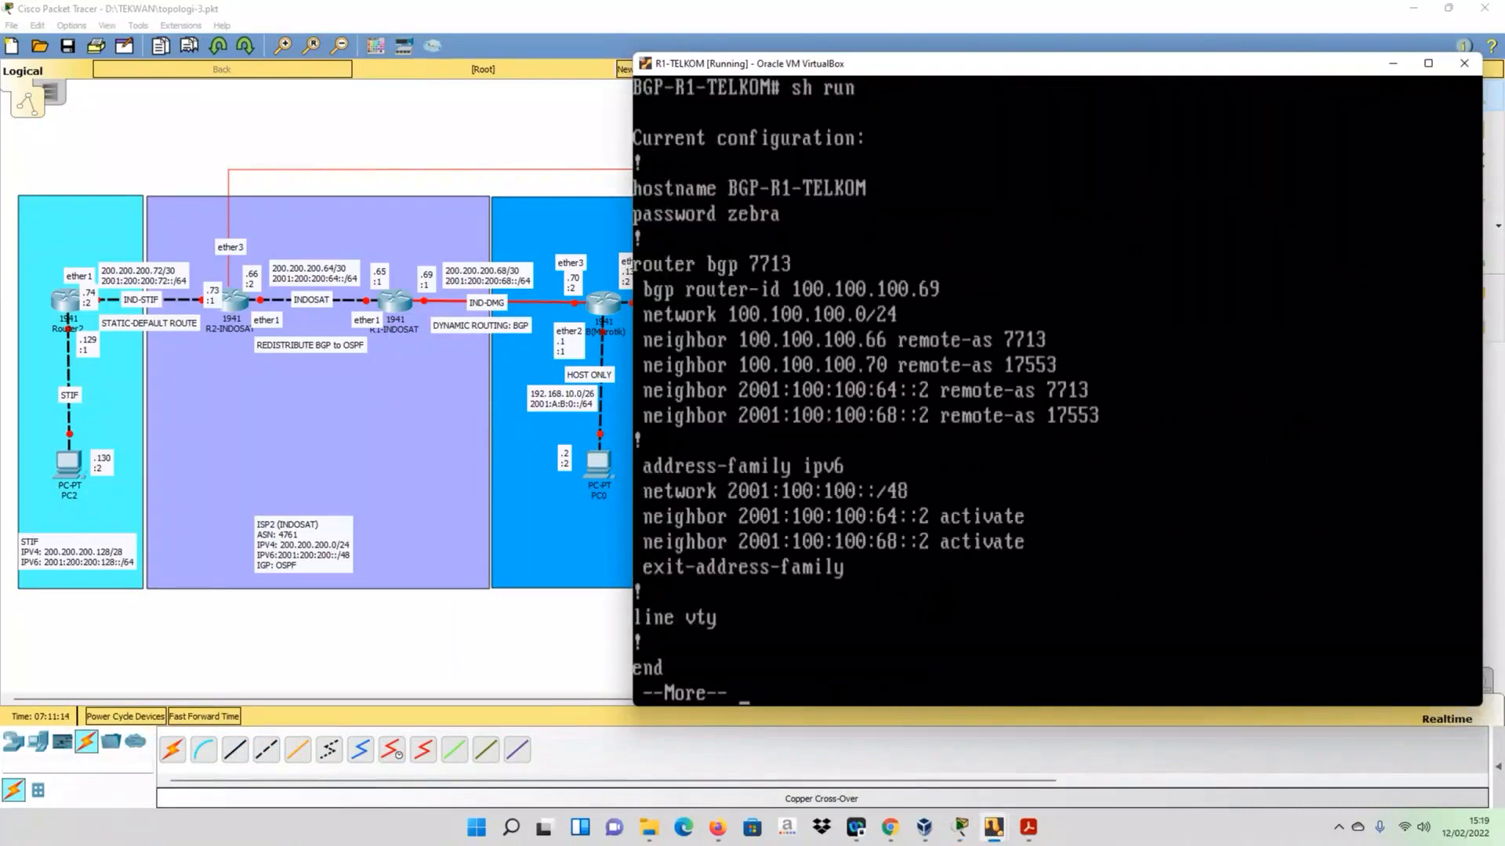
key("space")
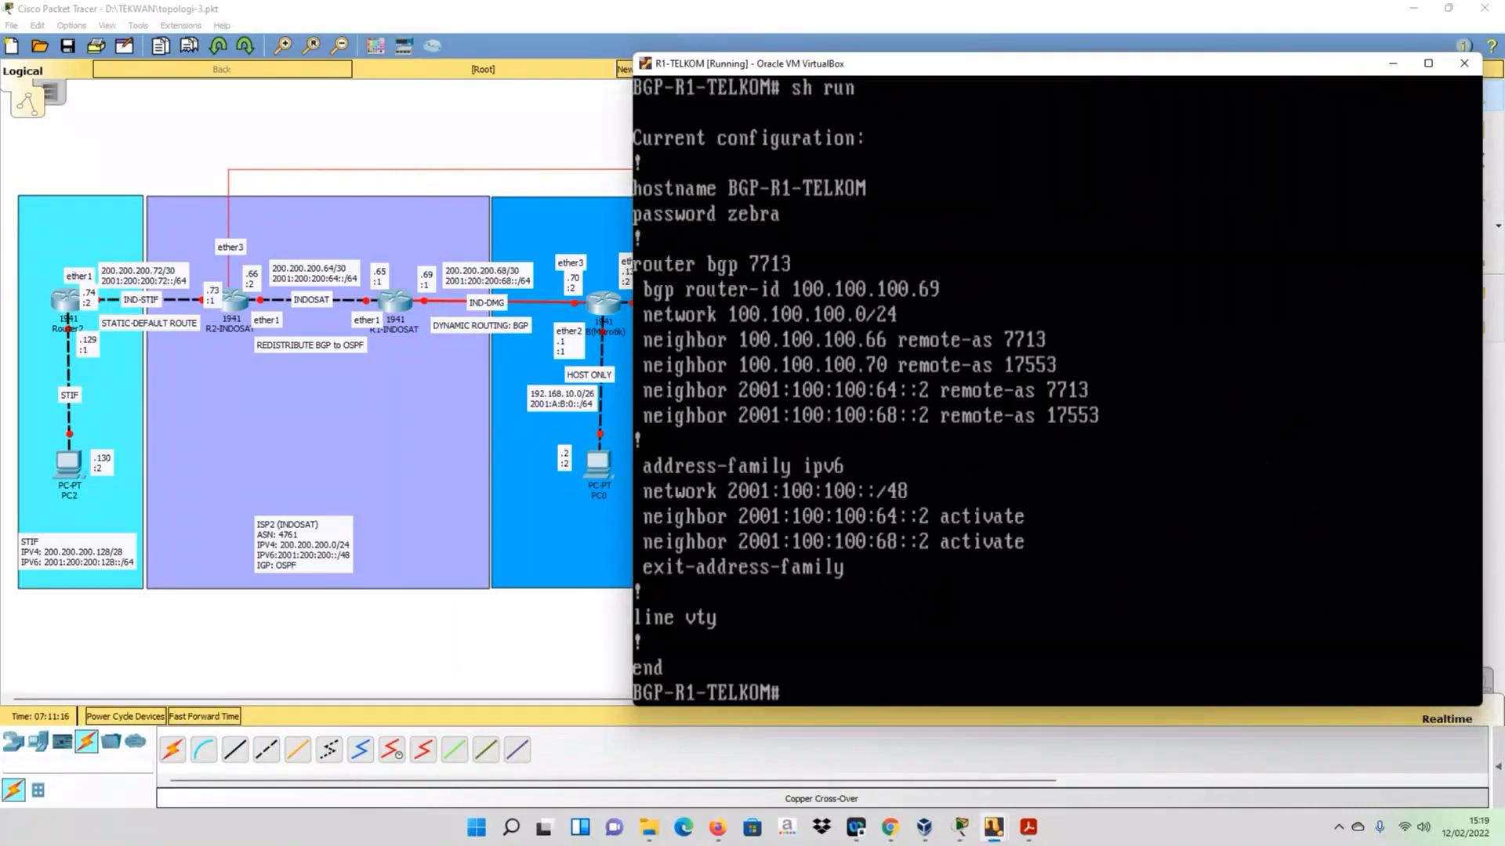
- Try to enter router bgp 7713 directly from R1-TELKOM's privileged prompt
type("router bgp 7713")
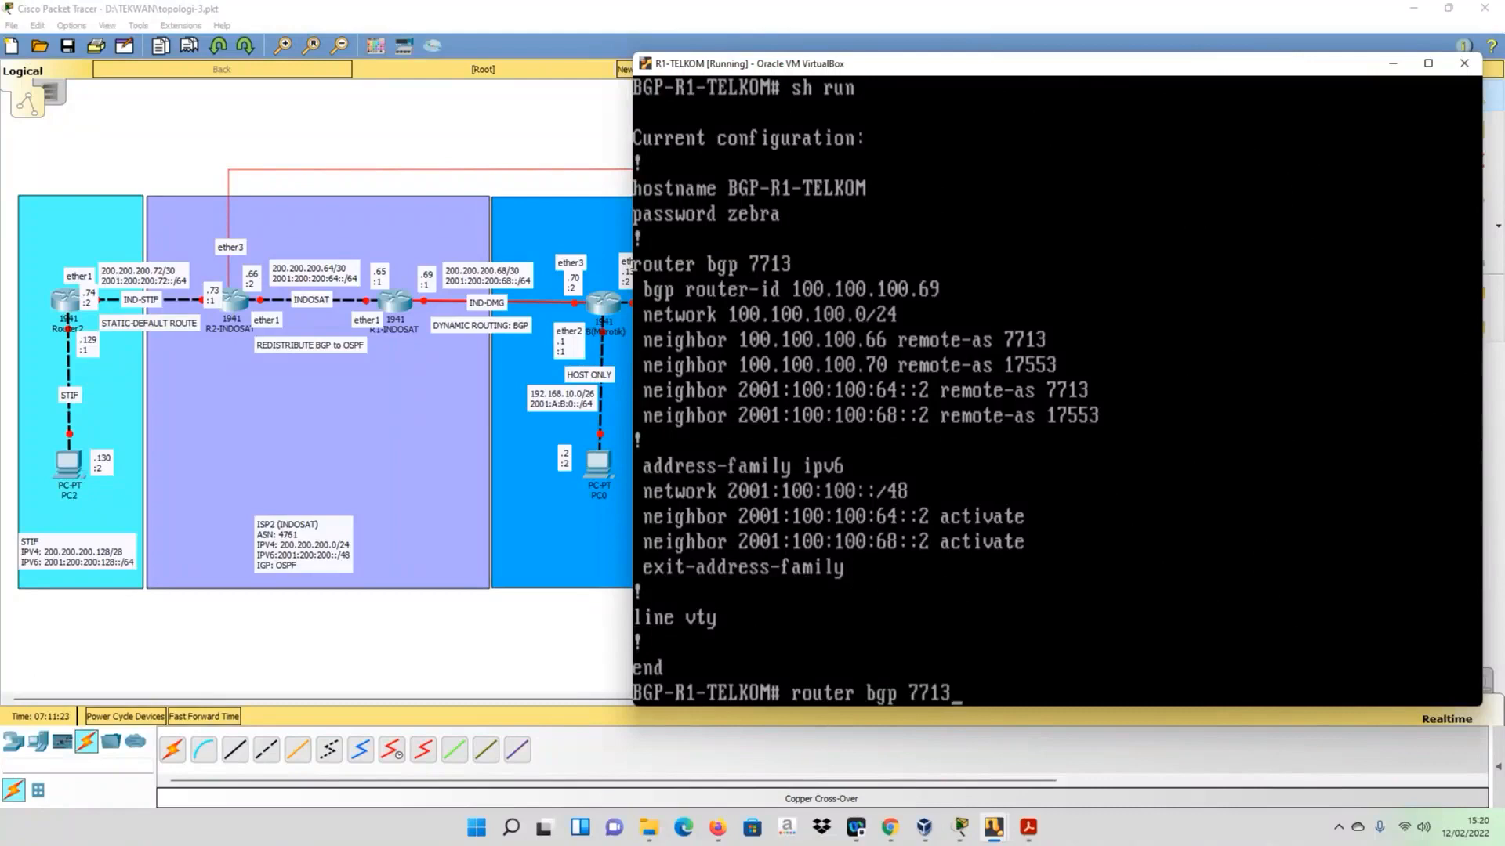
key("Return")
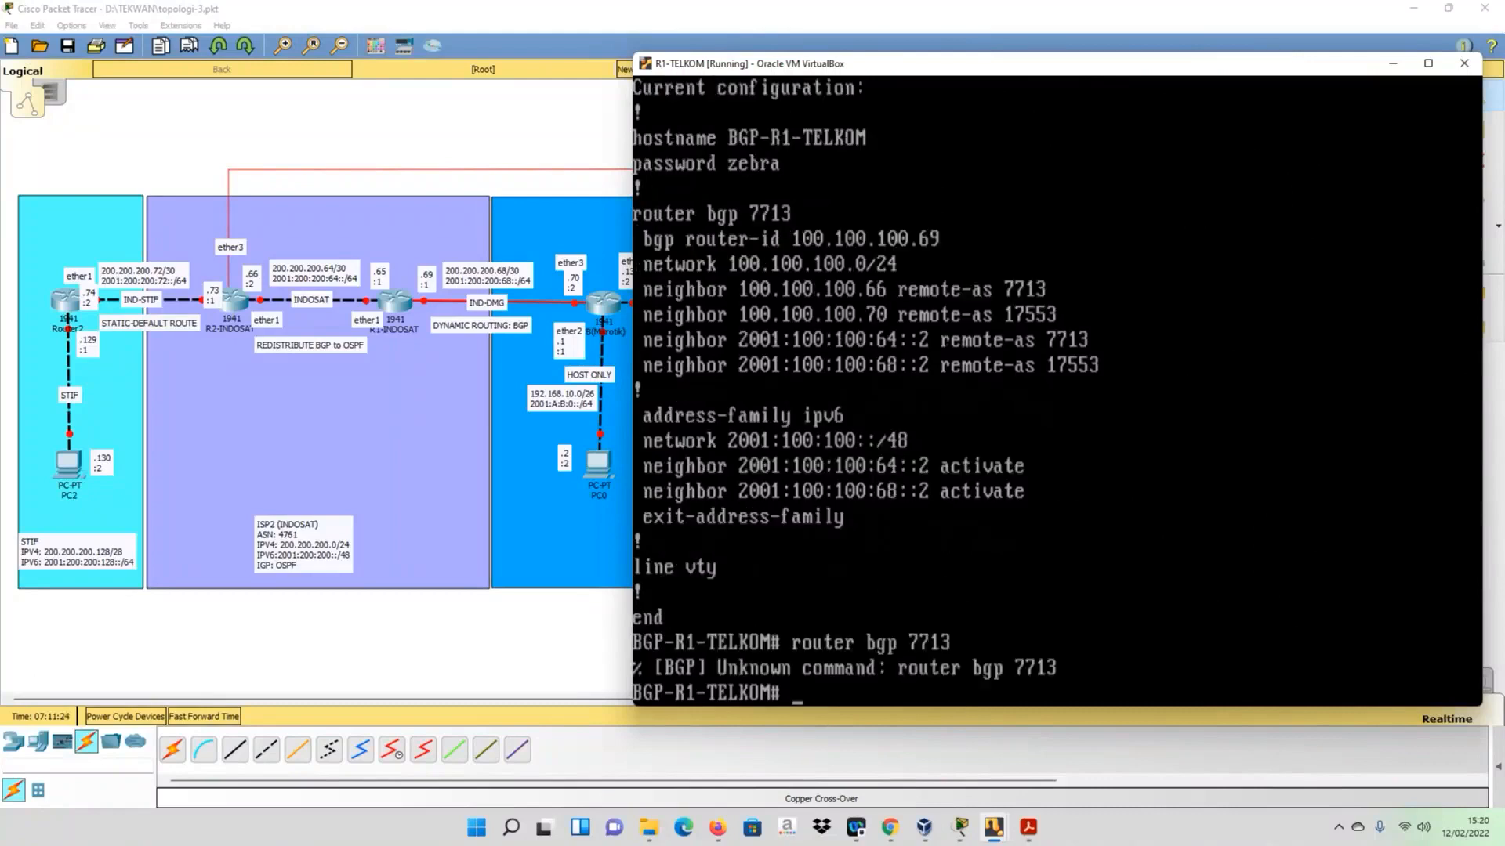
- Enter configuration mode on R1-TELKOM with conf t and open the BGP process with router bgp 7713
type("conf t")
key("Return")
type("rouy")
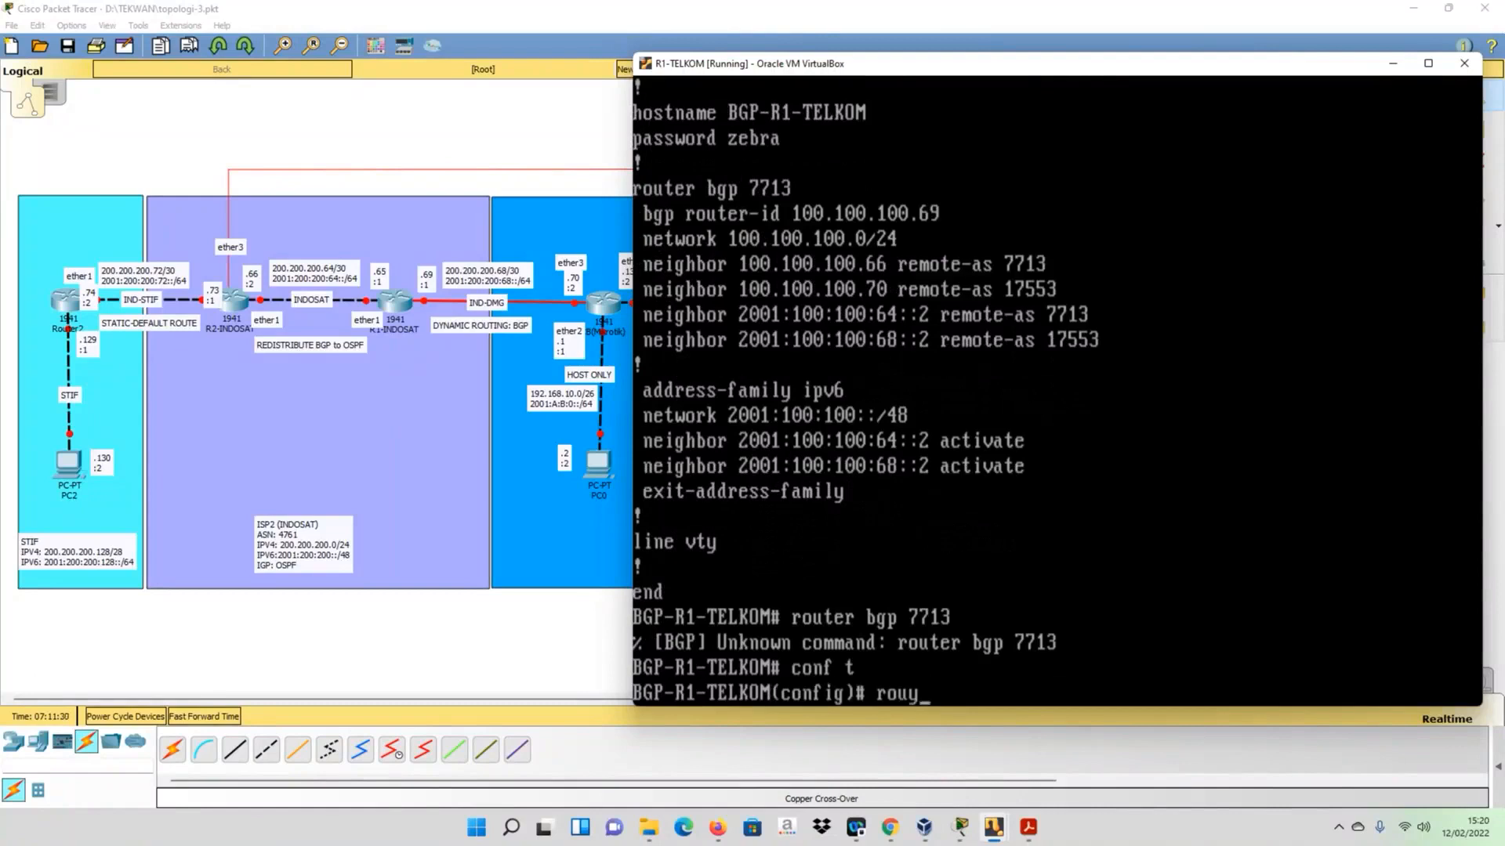
key("BackSpace")
type("ter bgp 7713")
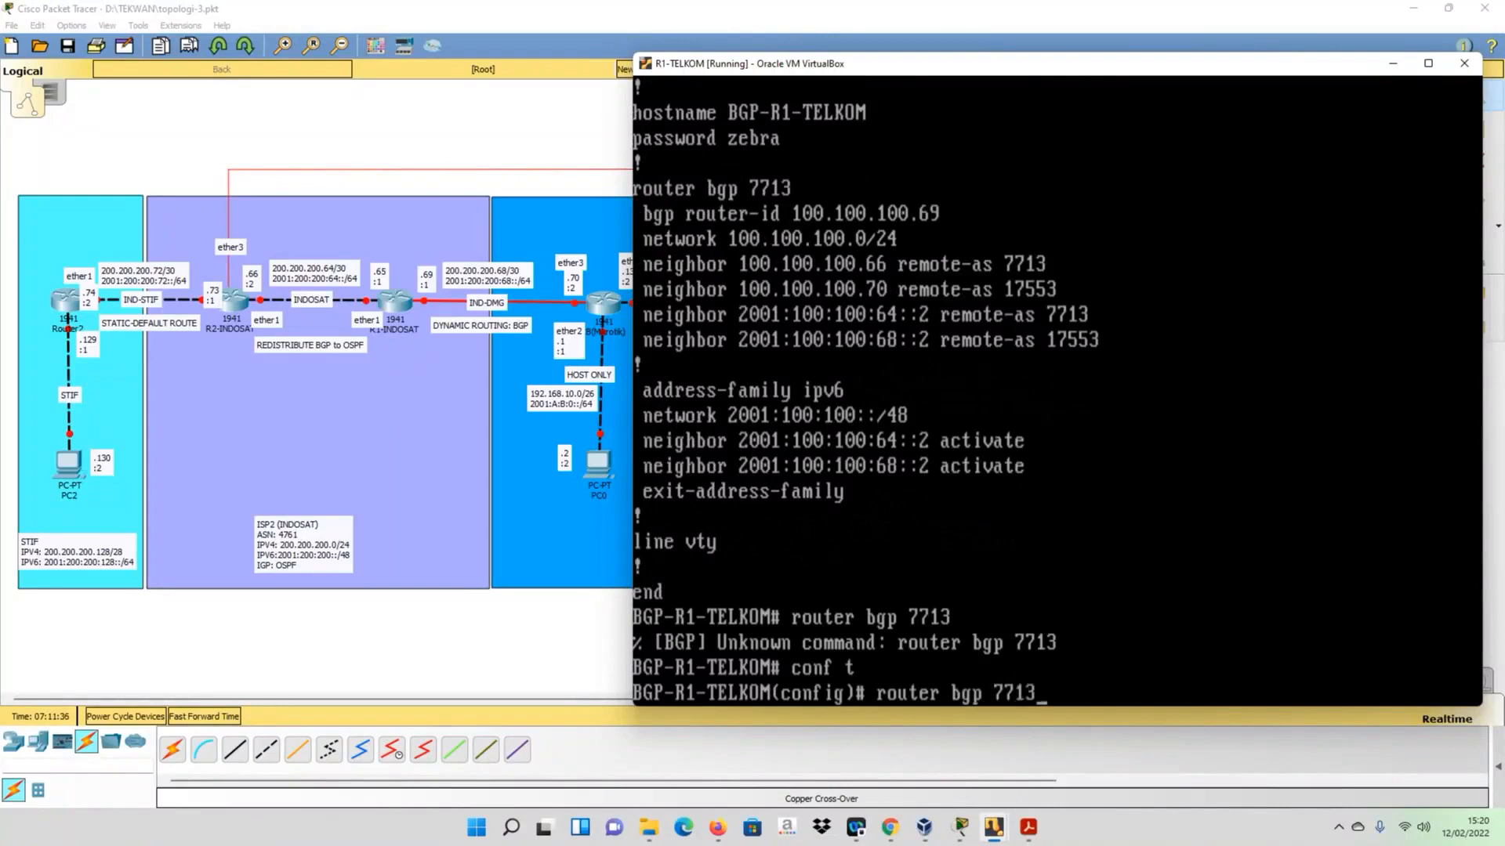
key("Return")
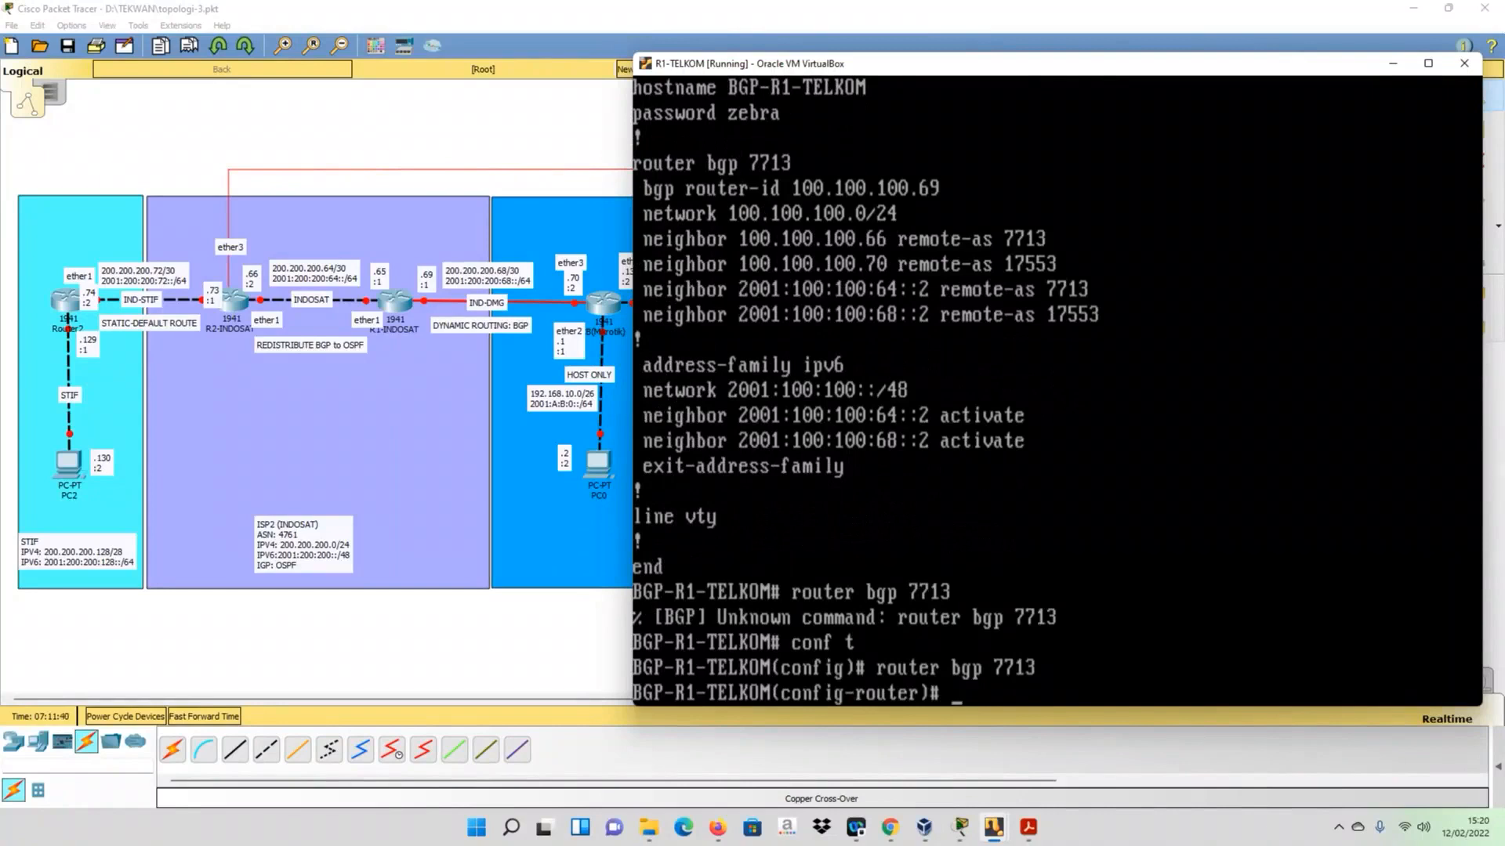
- Enable next-hop-self on R1-TELKOM for the iBGP neighbor 100.100.100.66
type("neig")
key("Tab")
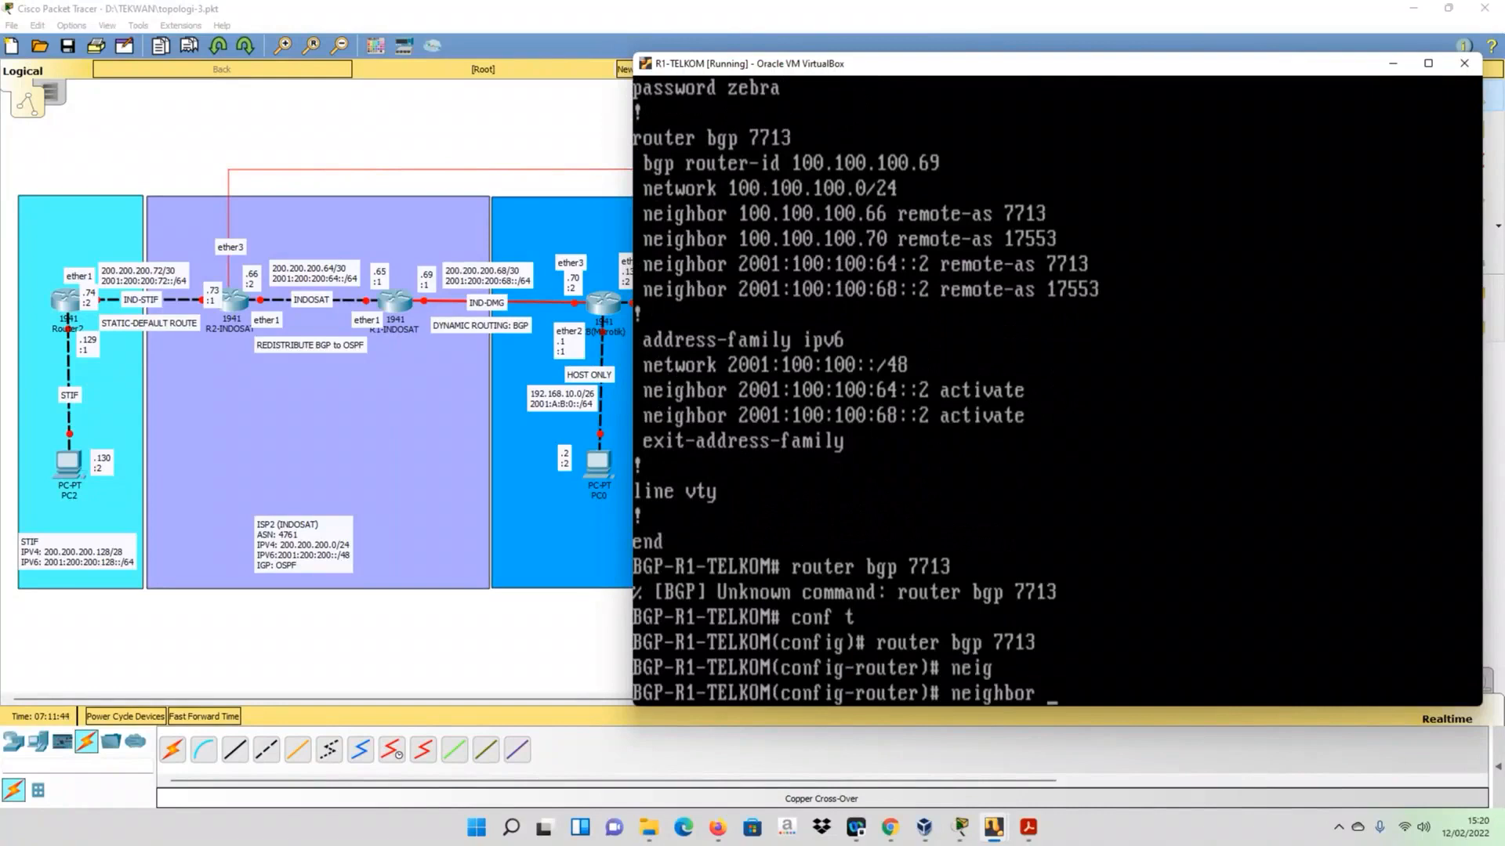
type("100.100.100.66 nex")
key("Tab")
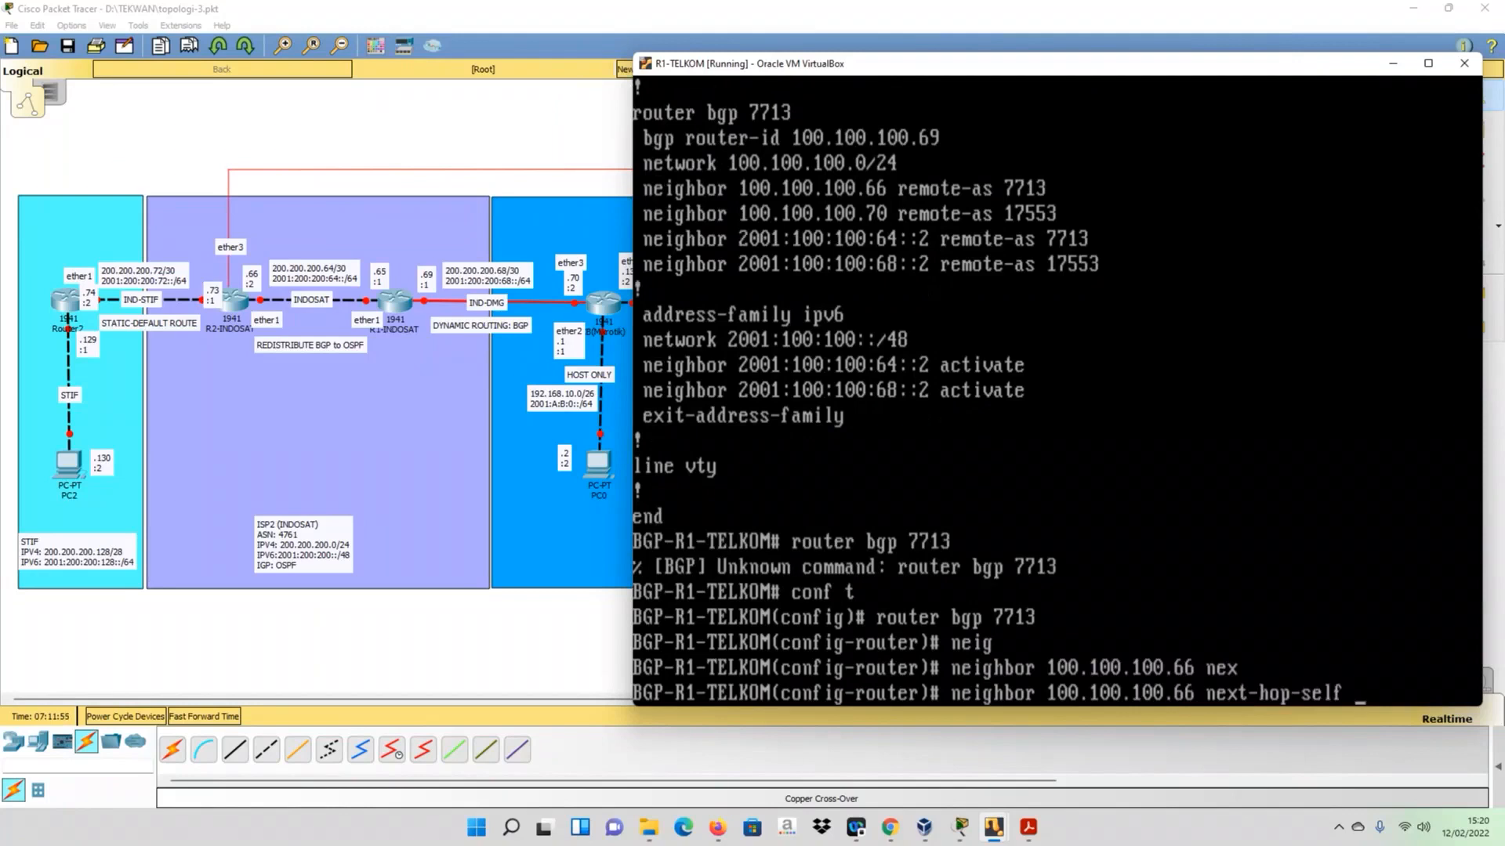
key("Return")
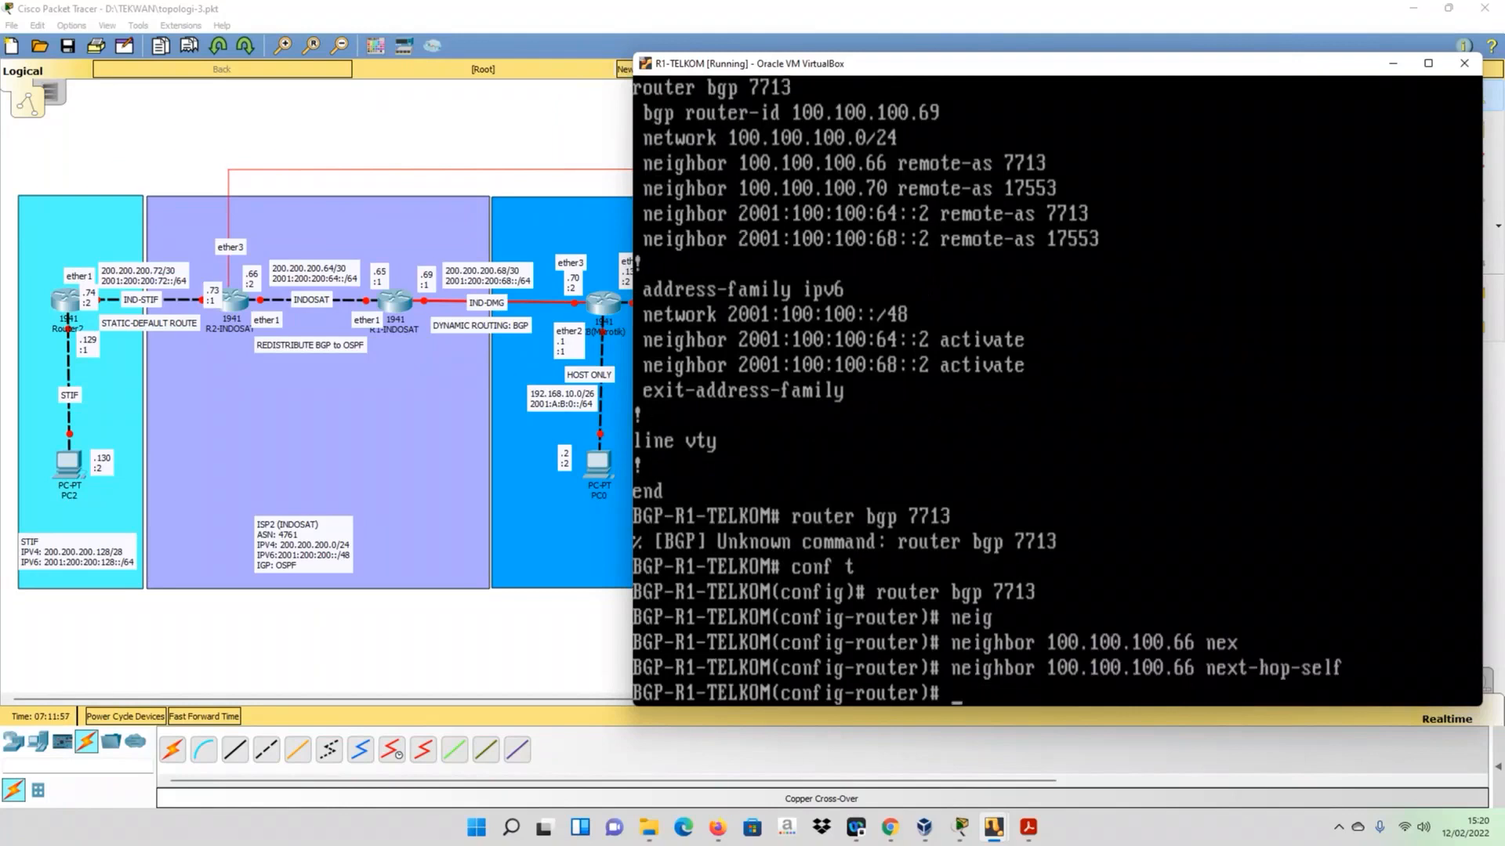
- Recall the last neighbor command on R1-TELKOM and replace its address with the IPv6 prefix 2001:100:100:
key("Up")
key("BackSpace")
key("BackSpace")
key("BackSpace")
key("BackSpace")
key("BackSpace")
key("BackSpace")
key("BackSpace")
key("BackSpace")
key("BackSpace")
key("BackSpace")
key("BackSpace")
key("BackSpace")
key("BackSpace")
key("BackSpace")
key("BackSpace")
key("BackSpace")
key("BackSpace")
key("BackSpace")
key("BackSpace")
key("BackSpace")
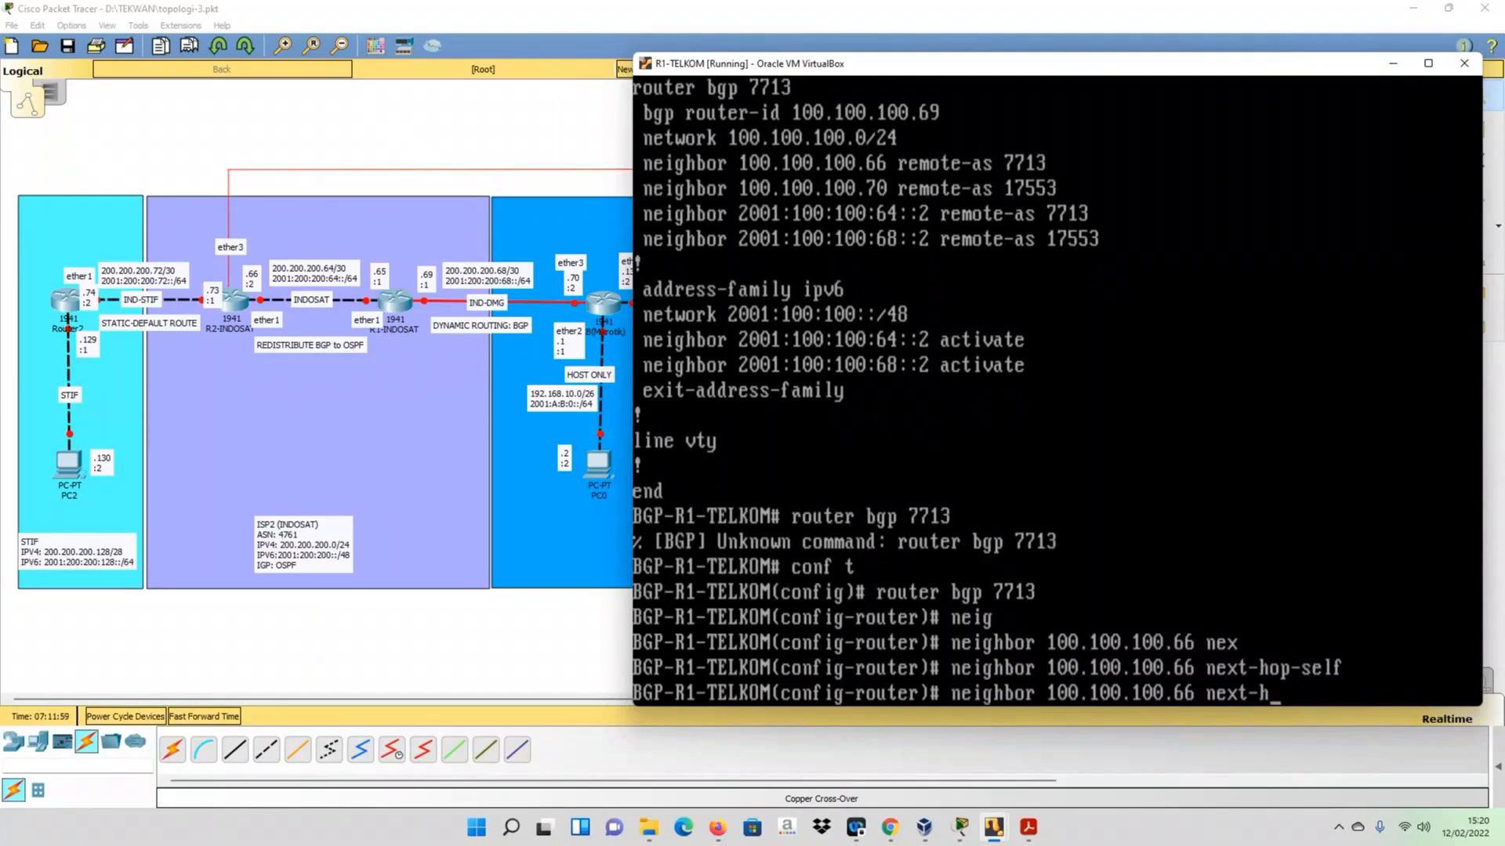
key("BackSpace")
type("2001:10")
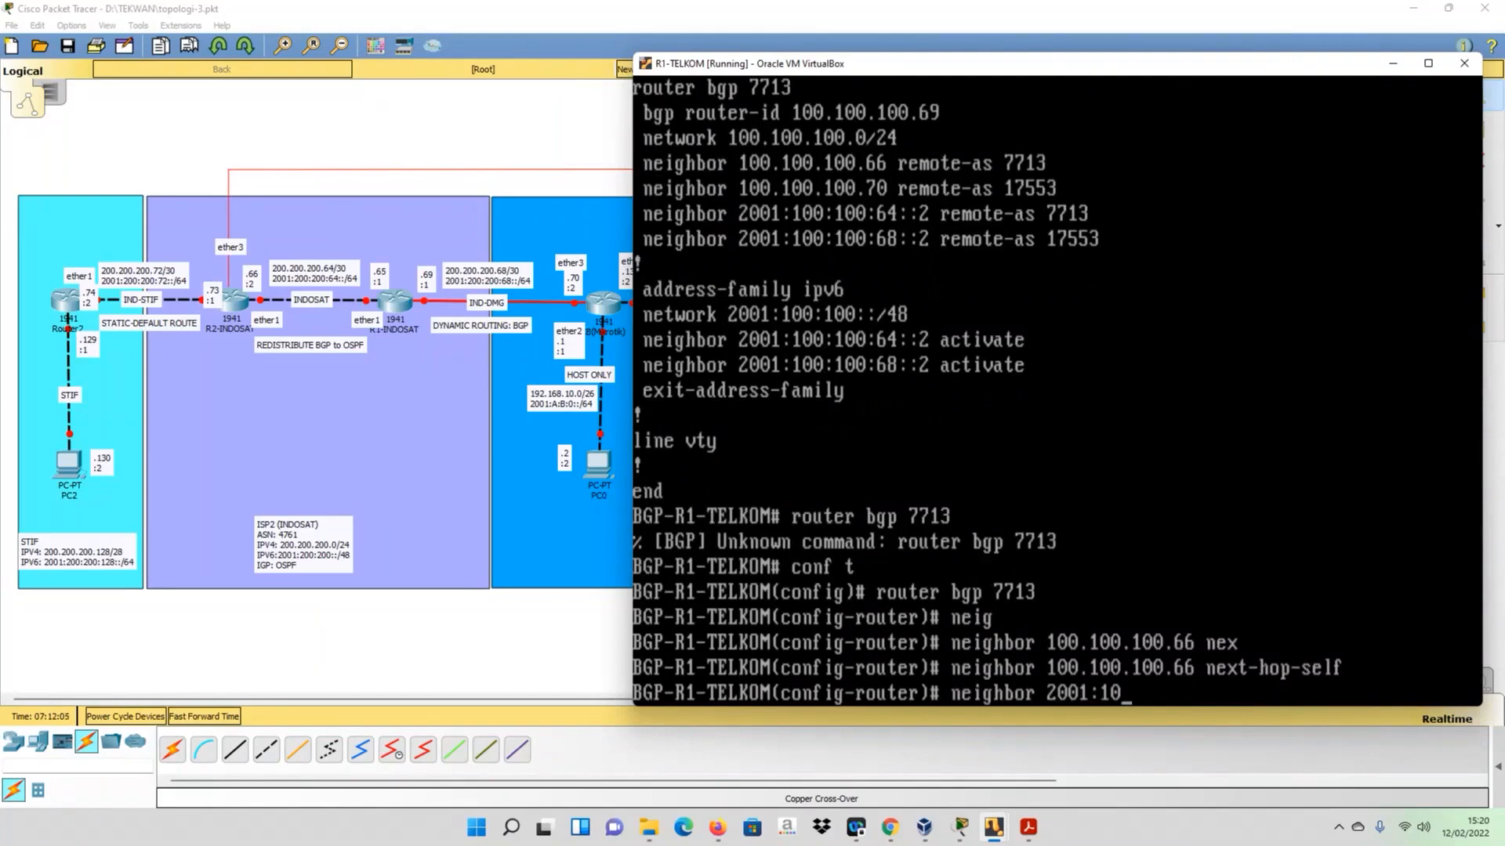
type("0:100:68::2")
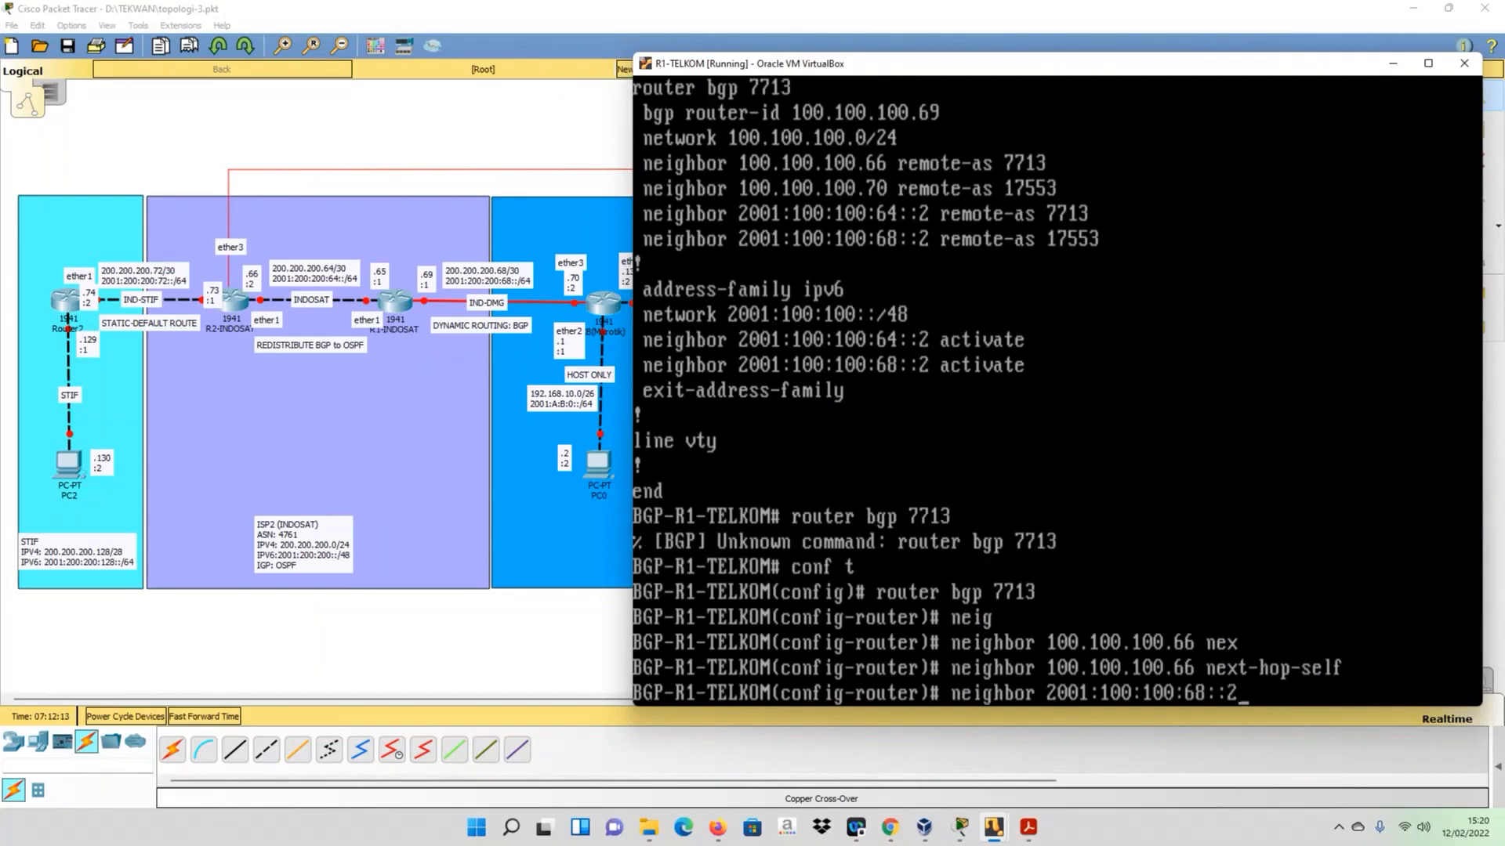
type(" next")
key("Tab")
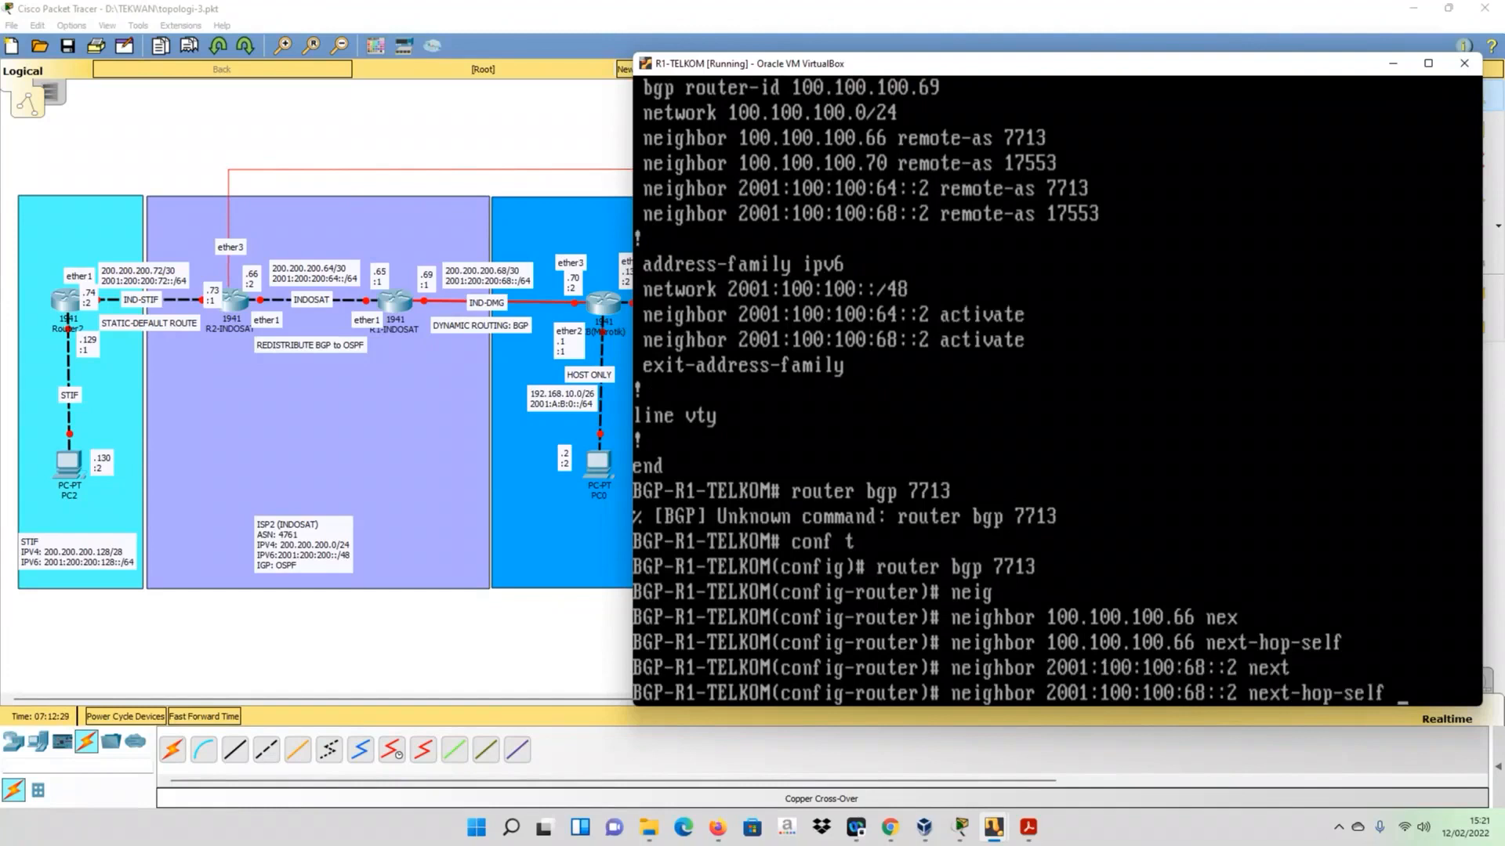
key("BackSpace")
key("BackSpace")
key("BackSpace")
key("BackSpace")
key("BackSpace")
key("BackSpace")
key("BackSpace")
key("BackSpace")
key("BackSpace")
key("BackSpace")
key("BackSpace")
key("BackSpace")
key("BackSpace")
key("BackSpace")
key("BackSpace")
key("BackSpace")
key("BackSpace")
key("BackSpace")
key("BackSpace")
key("BackSpace")
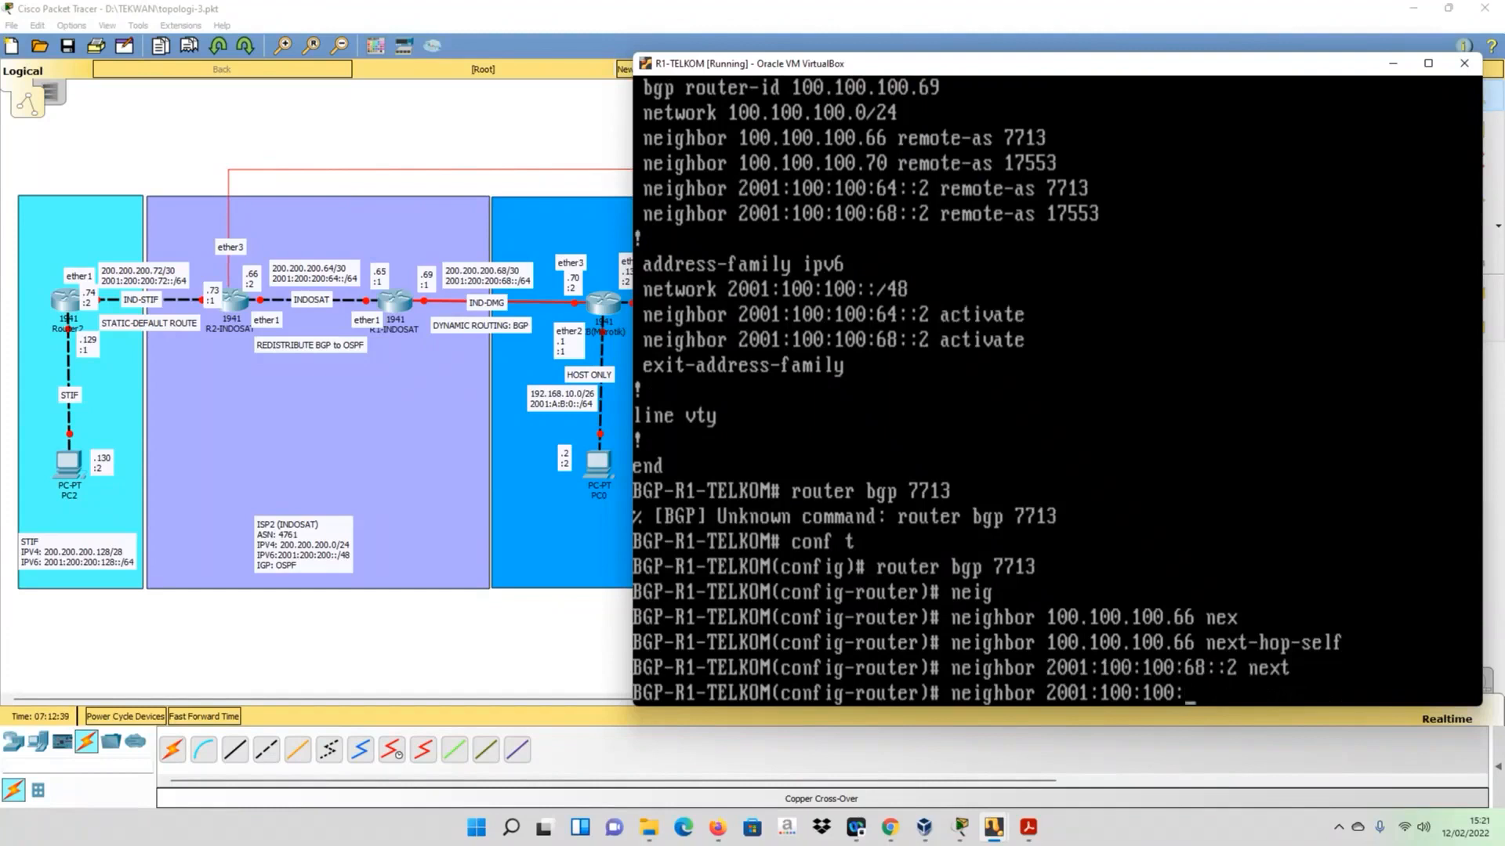
- Enable next-hop-self on R1-TELKOM for the IPv6 iBGP neighbor 2001:100:100:64::2
type("64::2 next")
key("Tab")
key("Return")
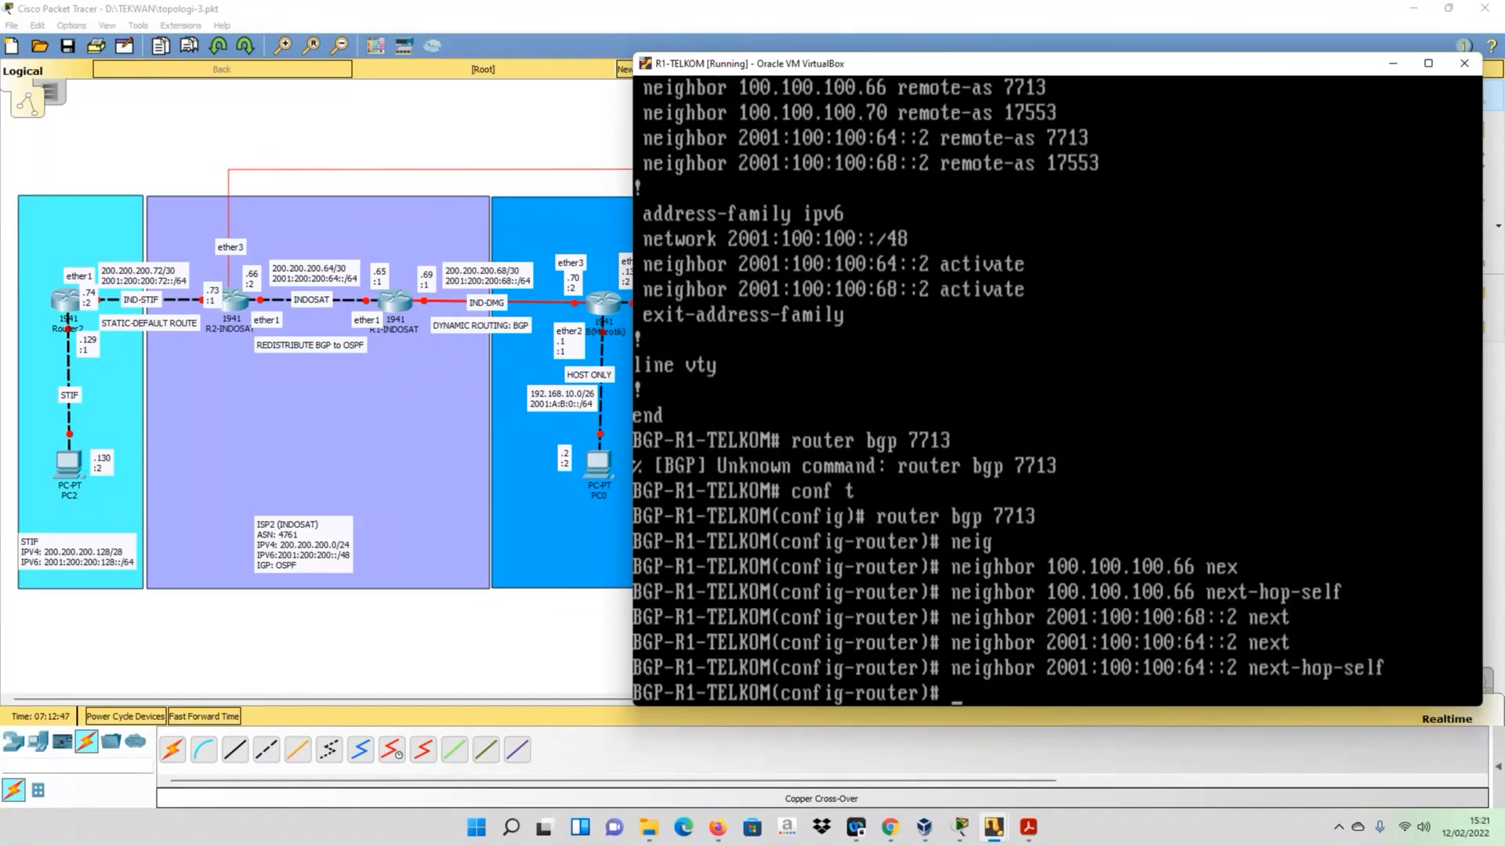
- Display R1-TELKOM's running configuration from router configuration mode with do sh run
type("do sh r")
type("un")
key("Return")
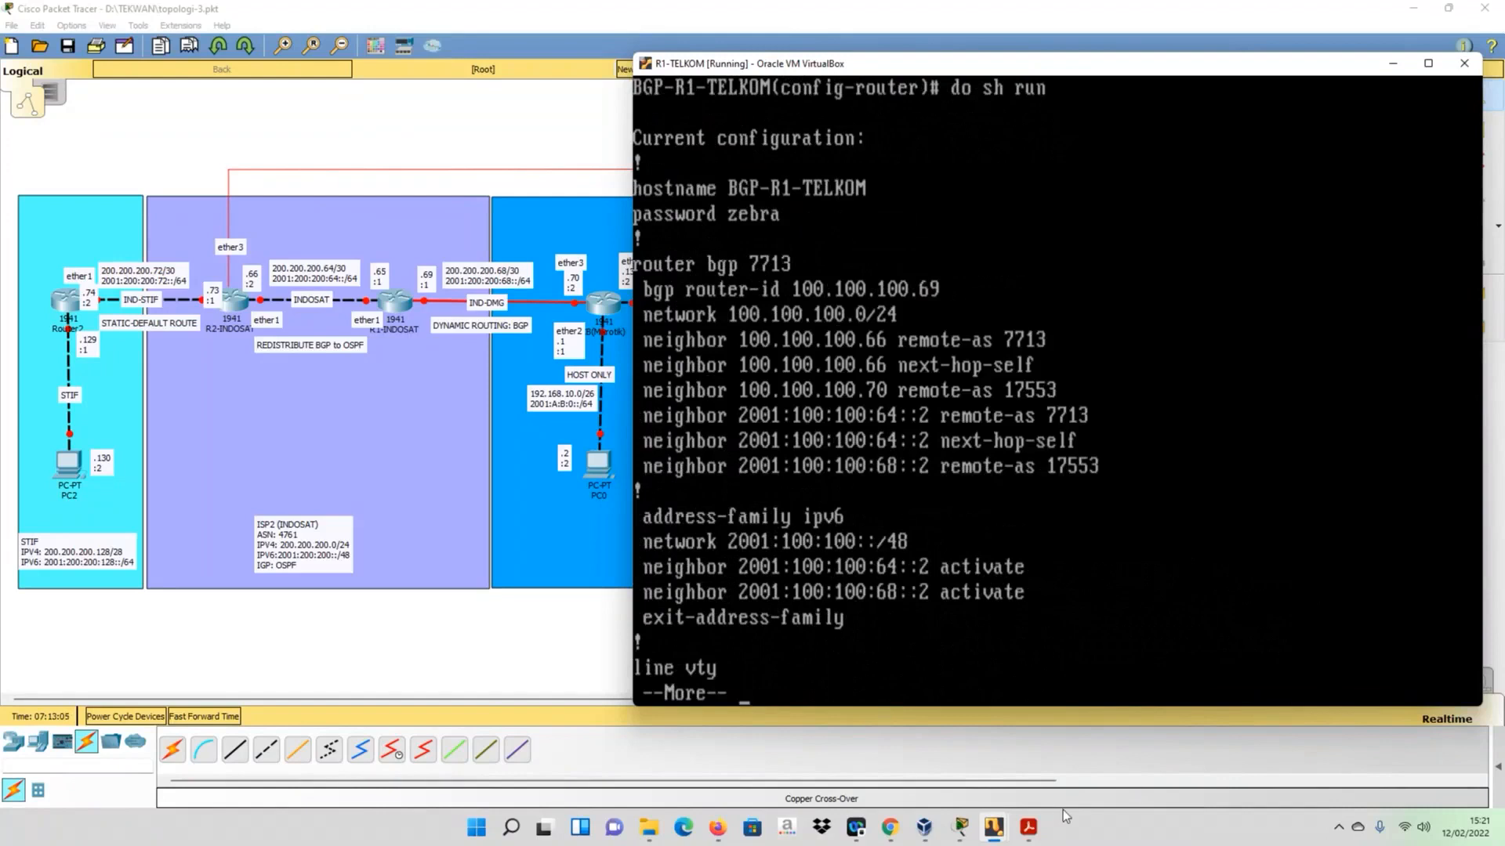
- Switch to the R2-TELKOM virtual machine and dismiss its keyboard capture and mouse integration notices
left_click(993, 827)
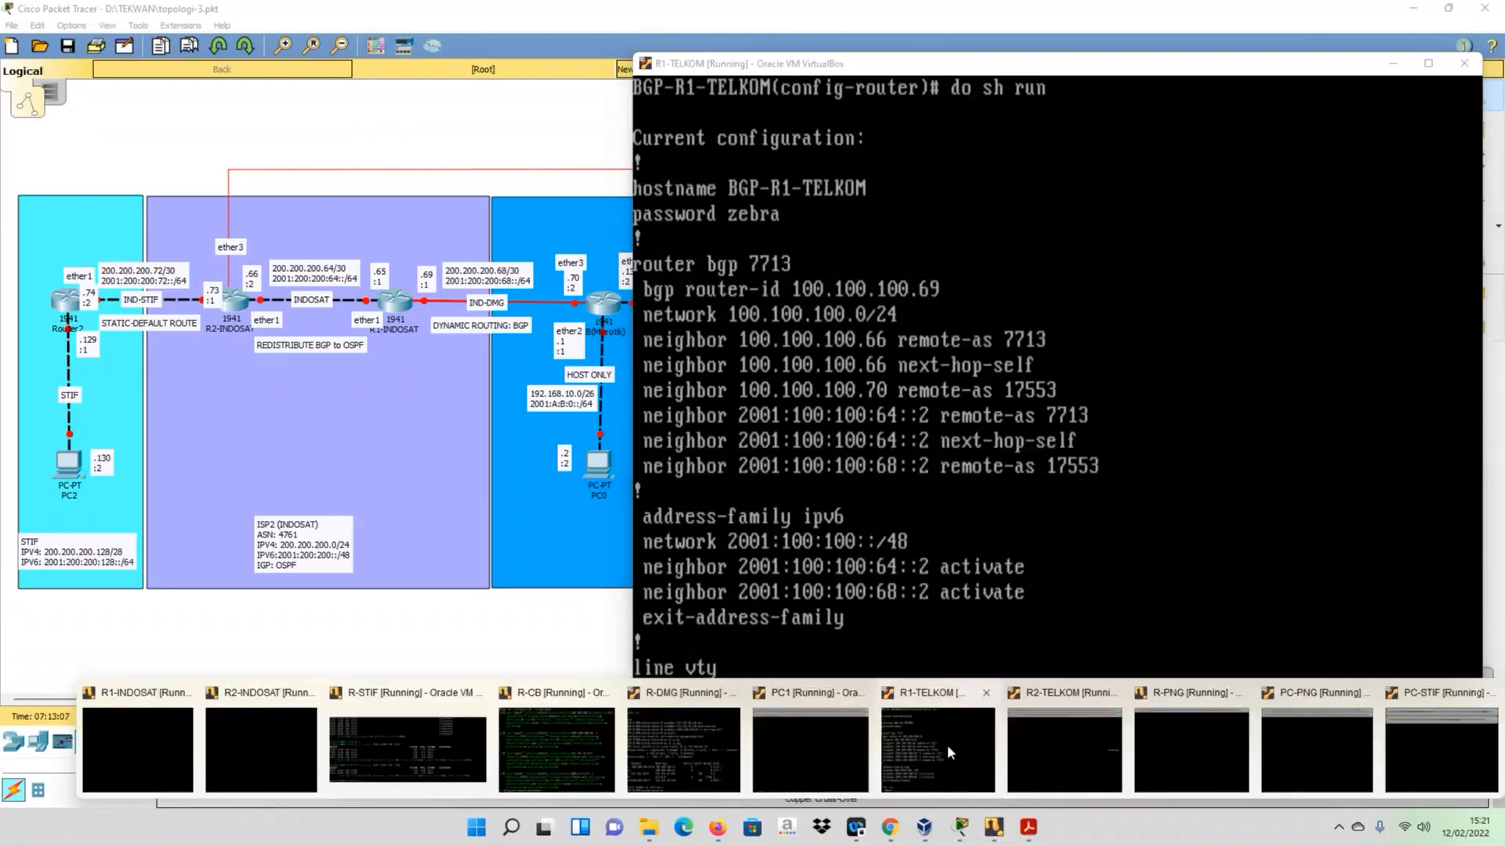
left_click(1064, 750)
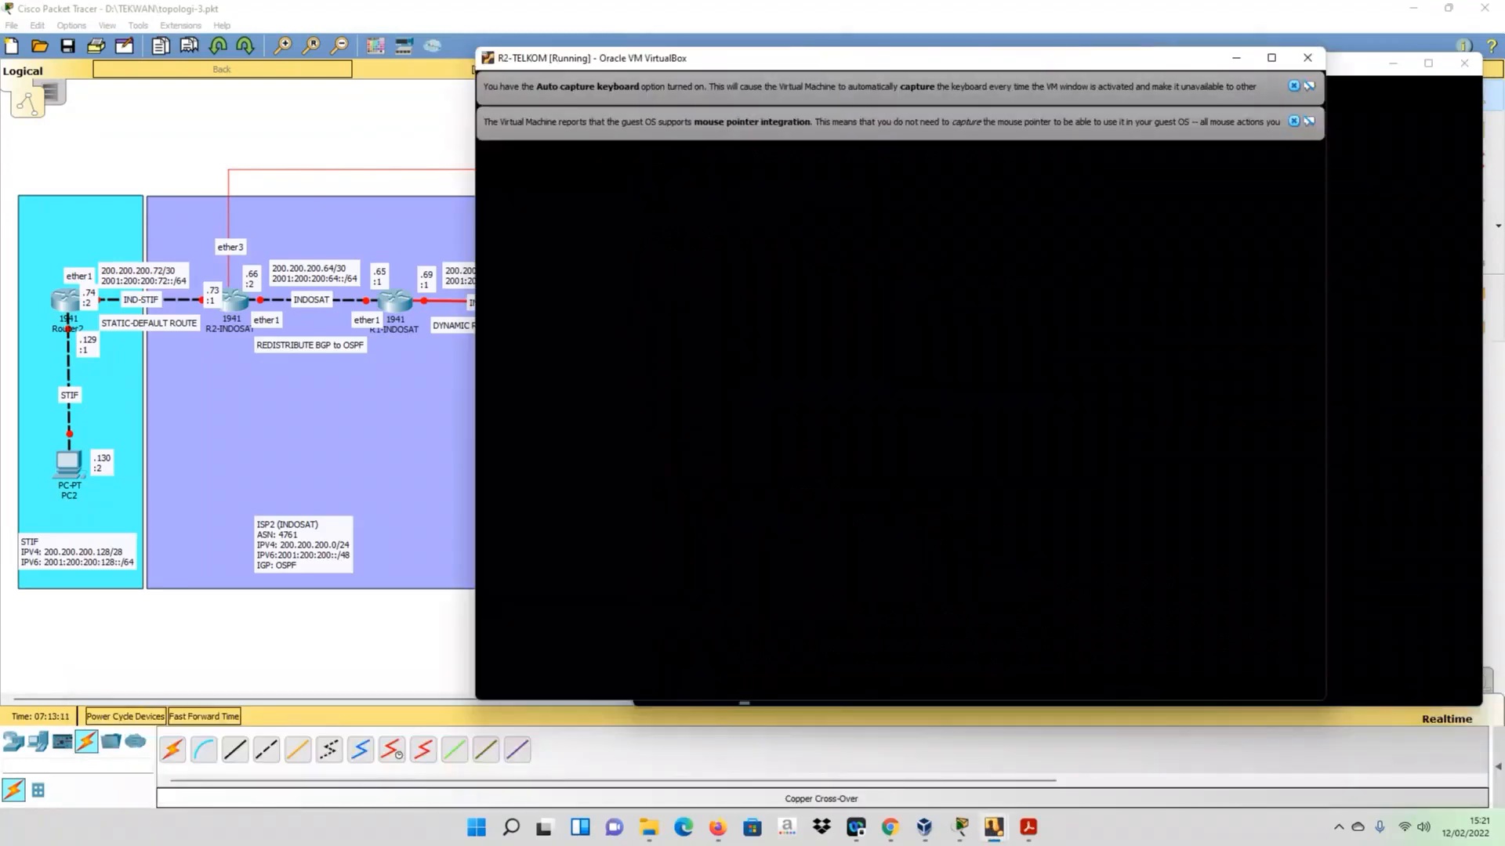
left_click(1294, 121)
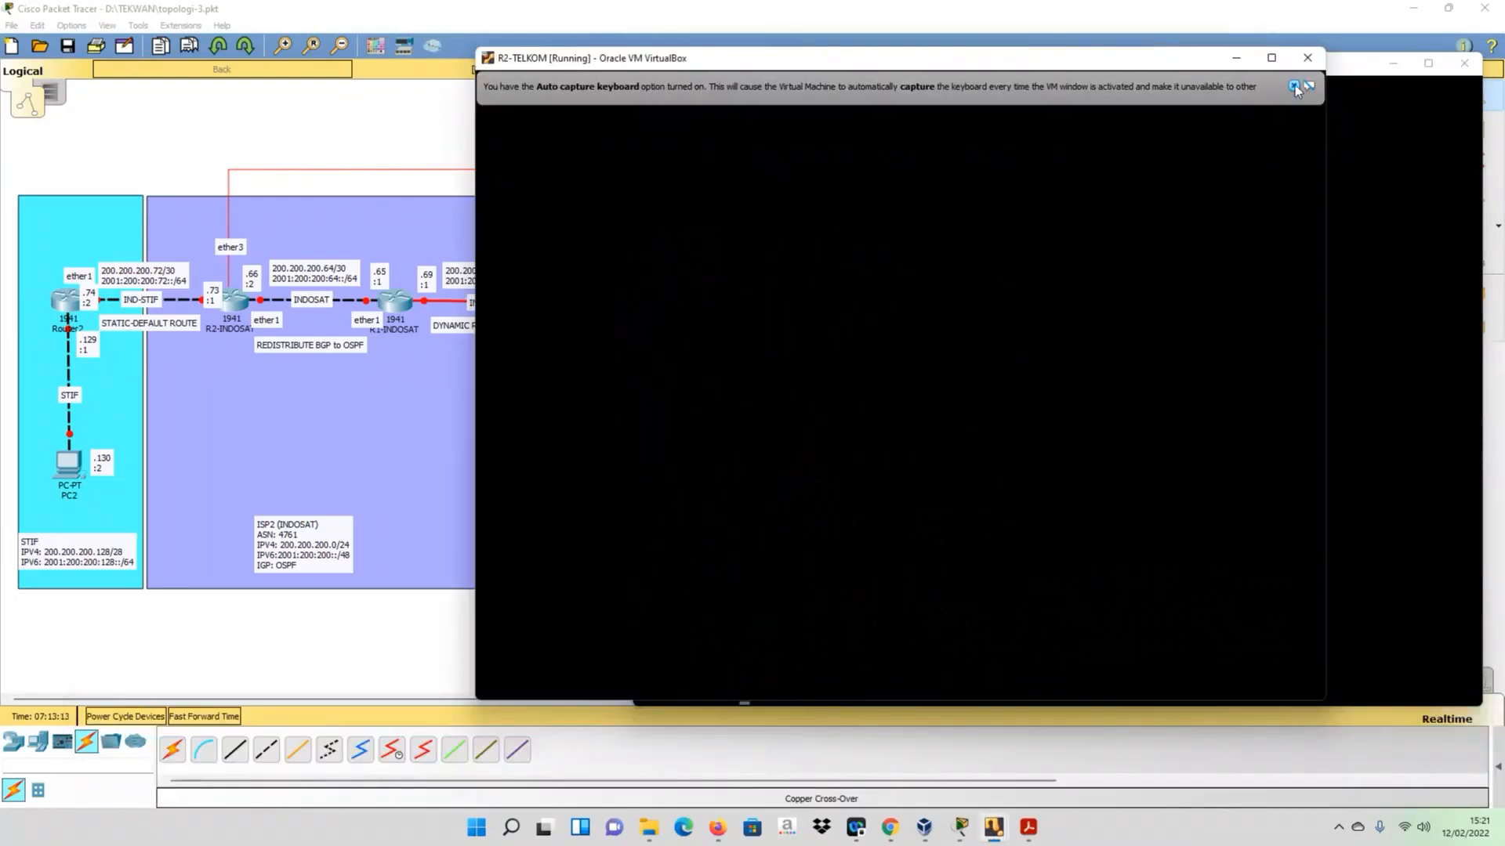
left_click(1293, 87)
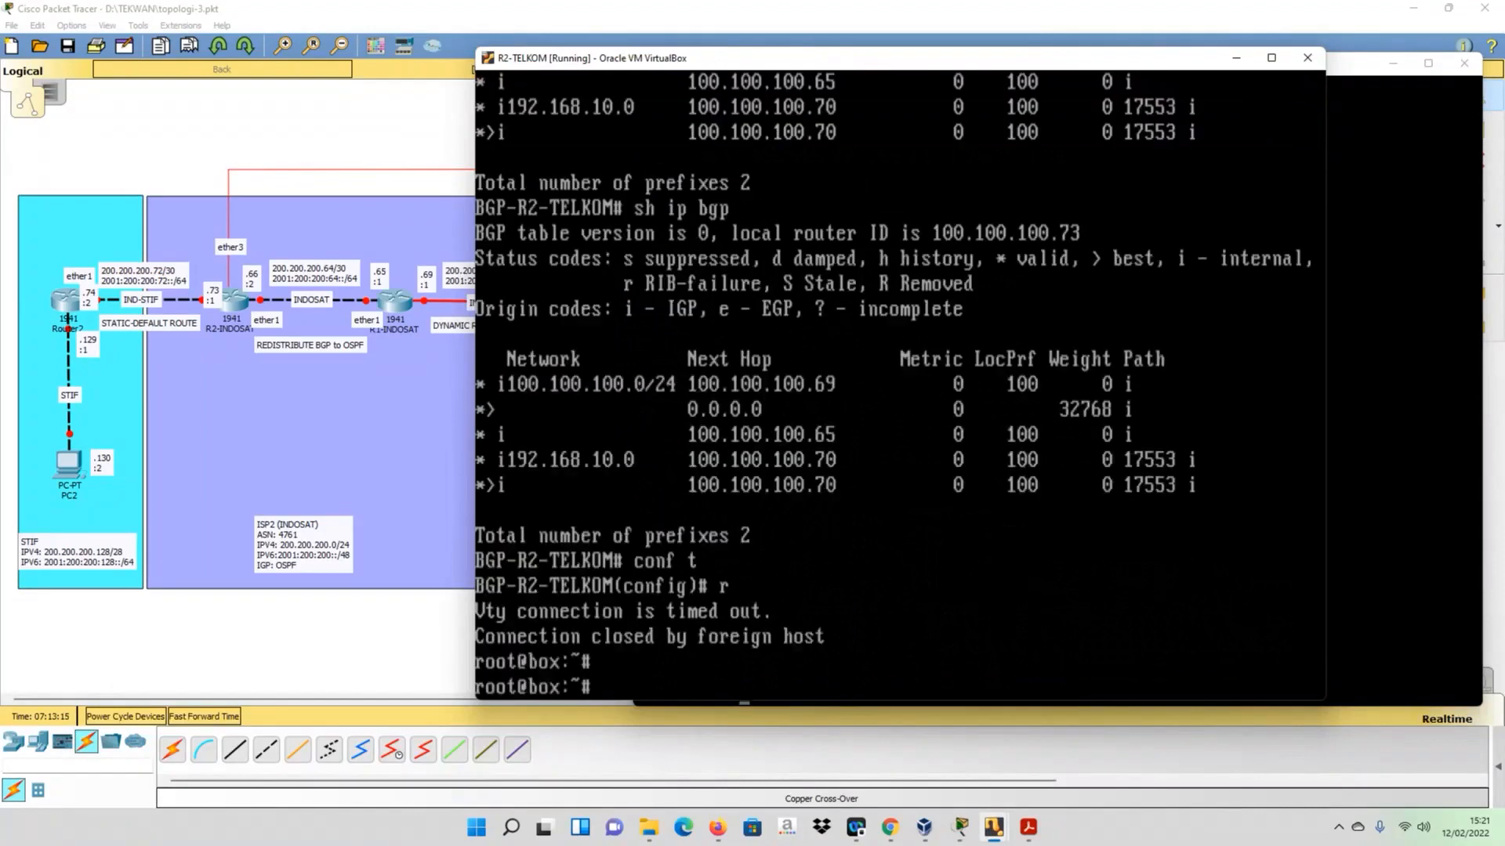
key("Up")
key("ctrl+u")
type("conf")
type(" t")
key("BackSpace")
key("BackSpace")
key("BackSpace")
key("BackSpace")
key("BackSpace")
key("BackSpace")
- Reconnect to R2-TELKOM's BGP daemon with telnet 127.0.0.1 2605 and log in with the access password
key("Up")
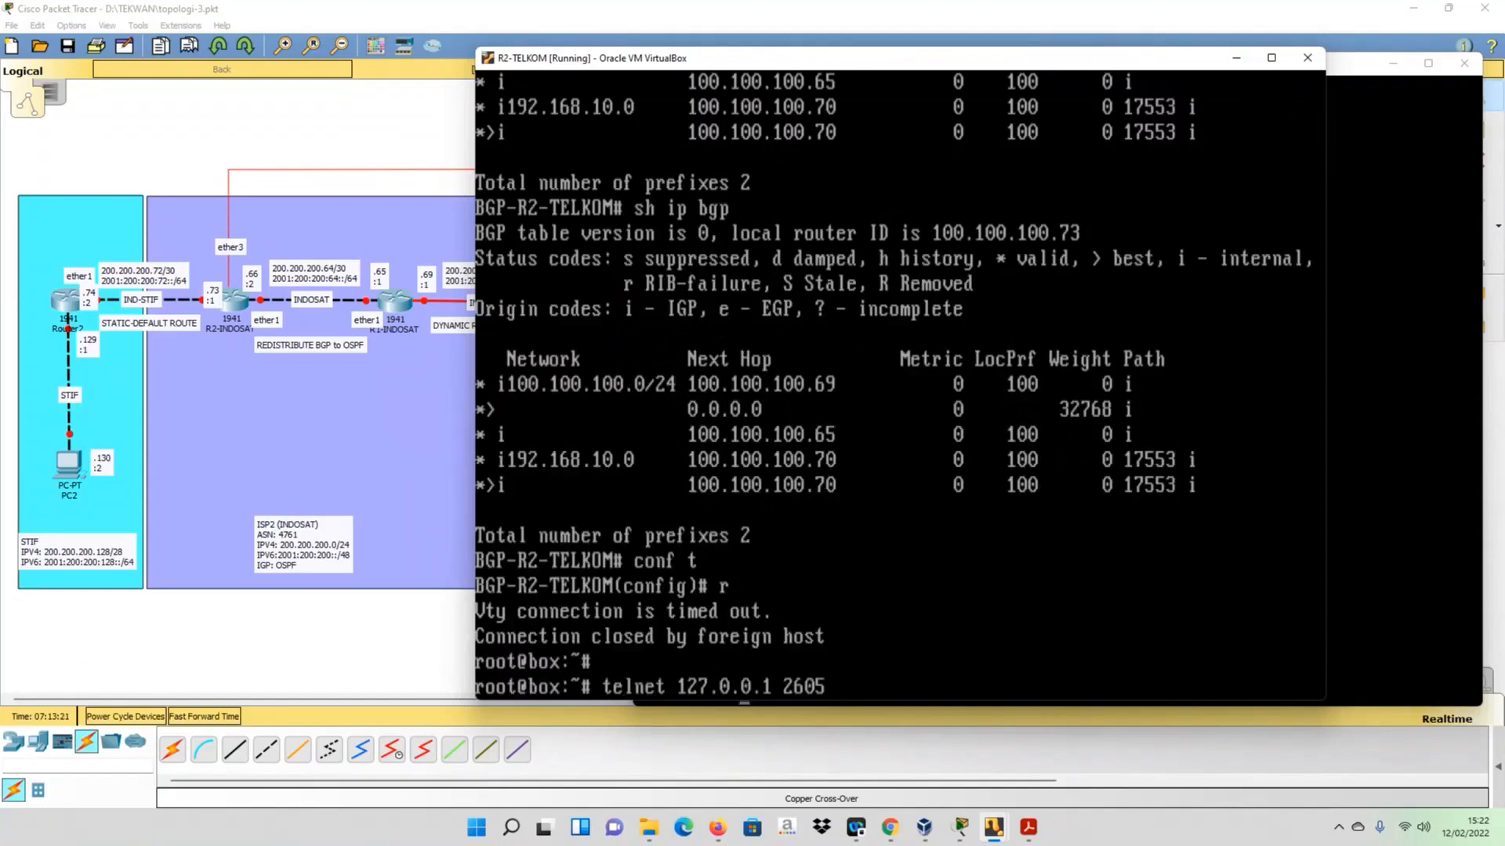
key("Return")
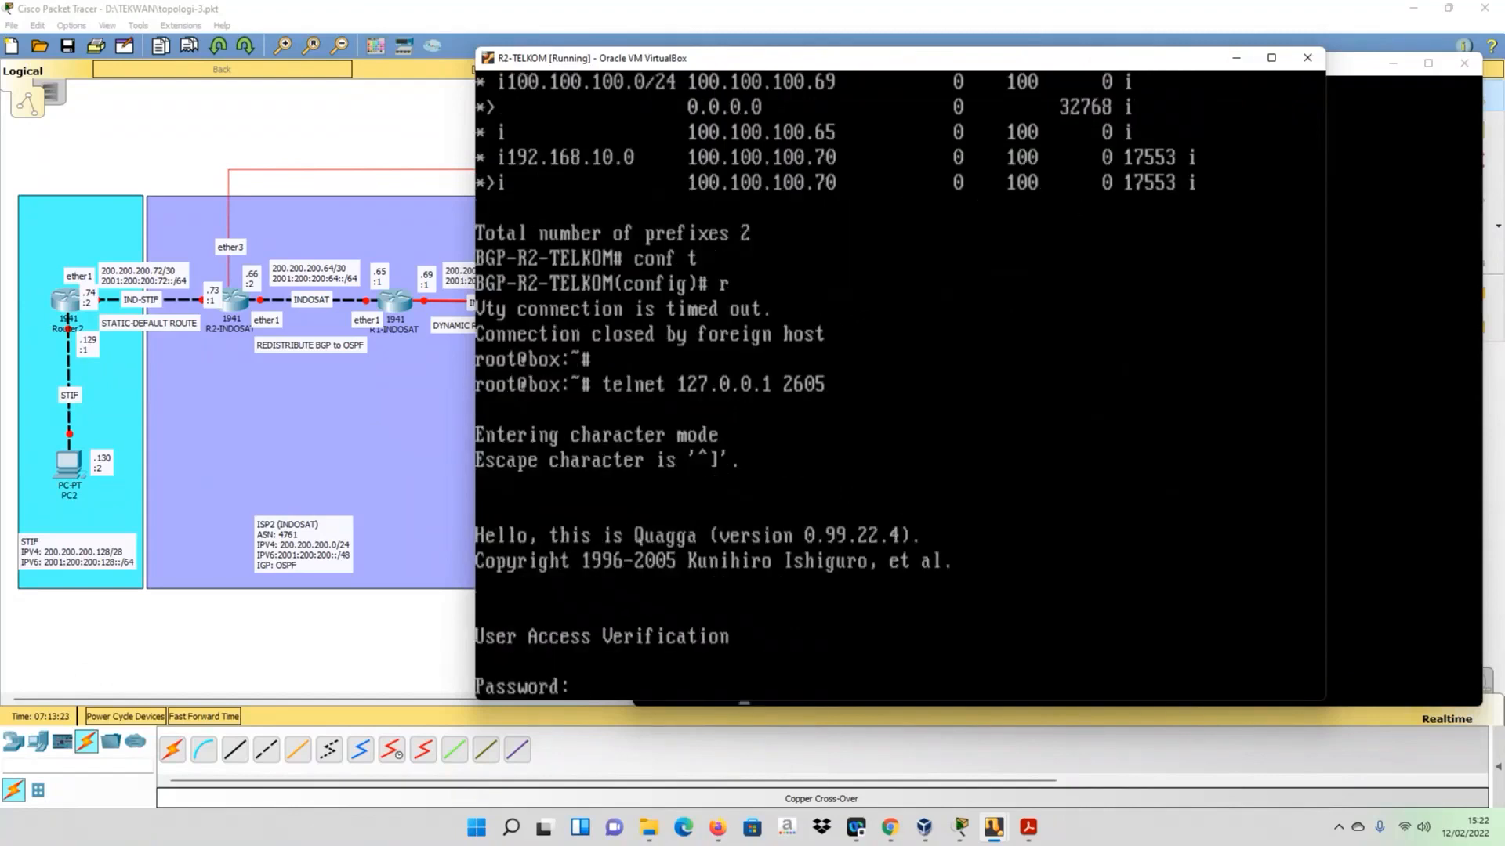
key("Return")
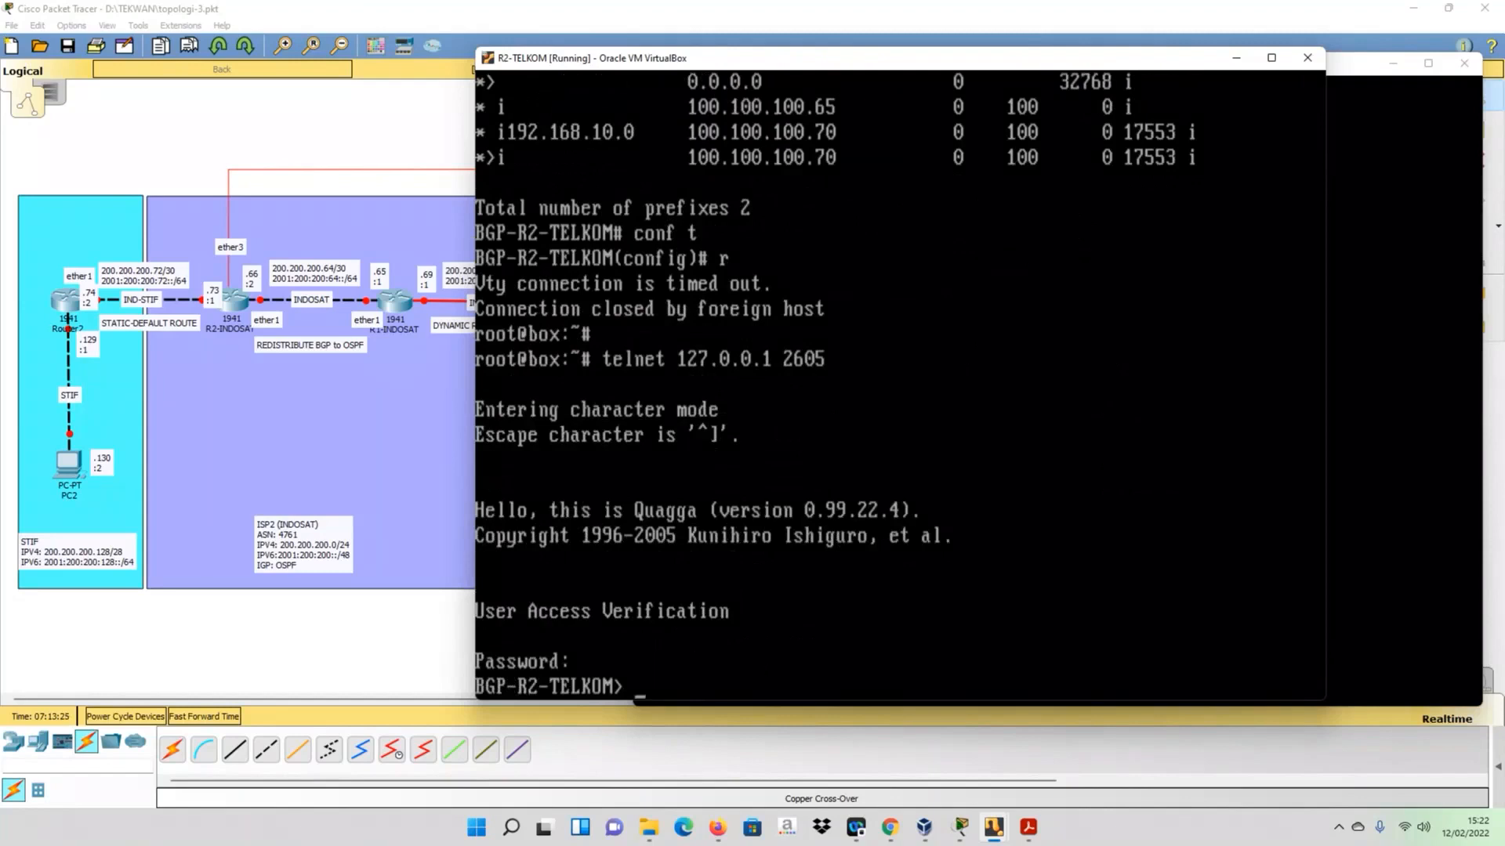
- Enter configuration mode on R2-TELKOM with en and conf t, and display its running configuration with do sh run
type("en")
key("Return")
type("conf t")
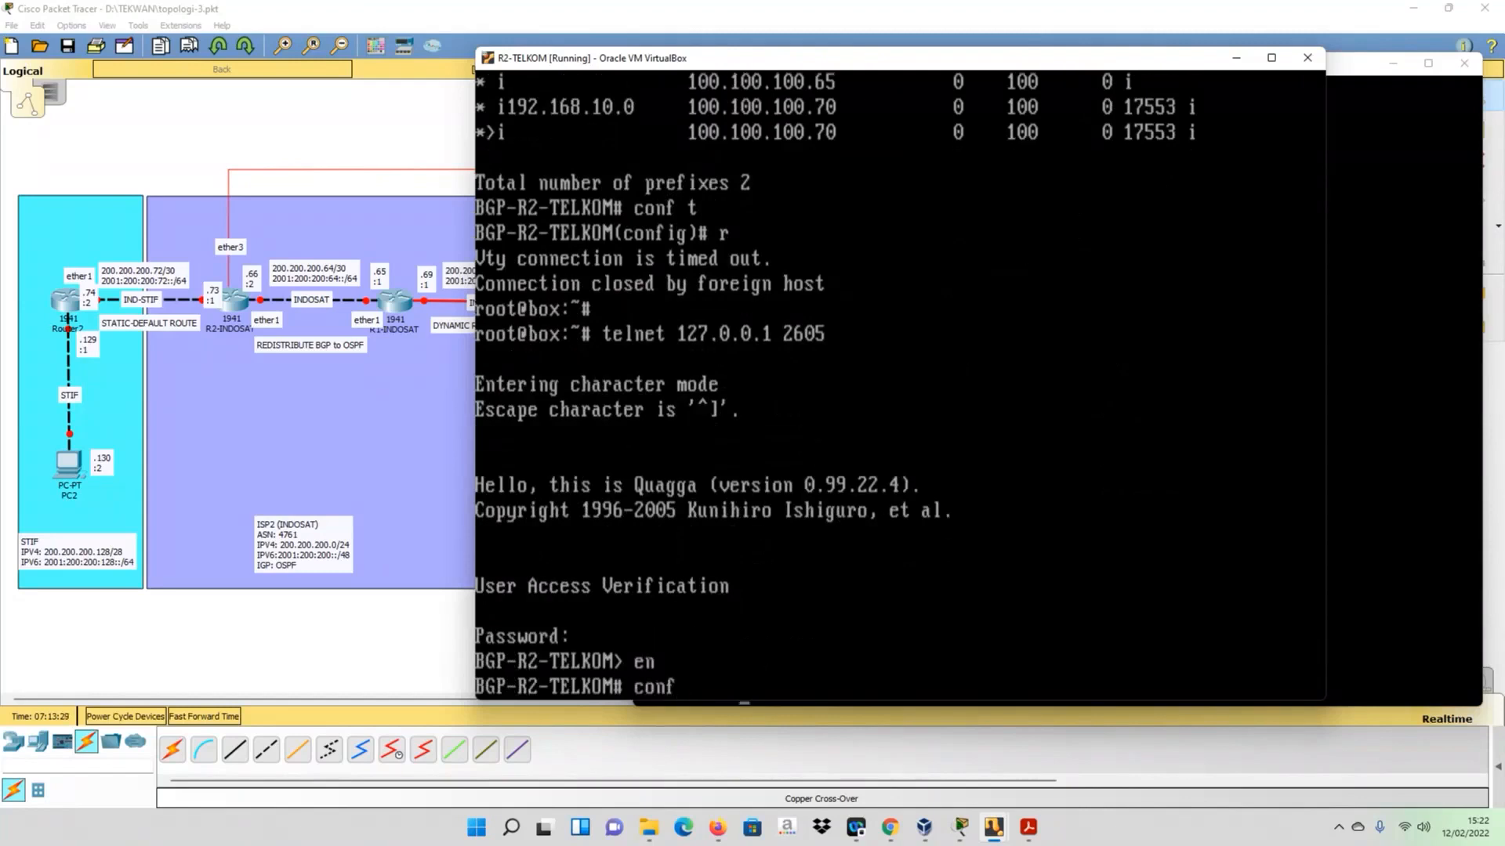
key("Return")
type("do sh run")
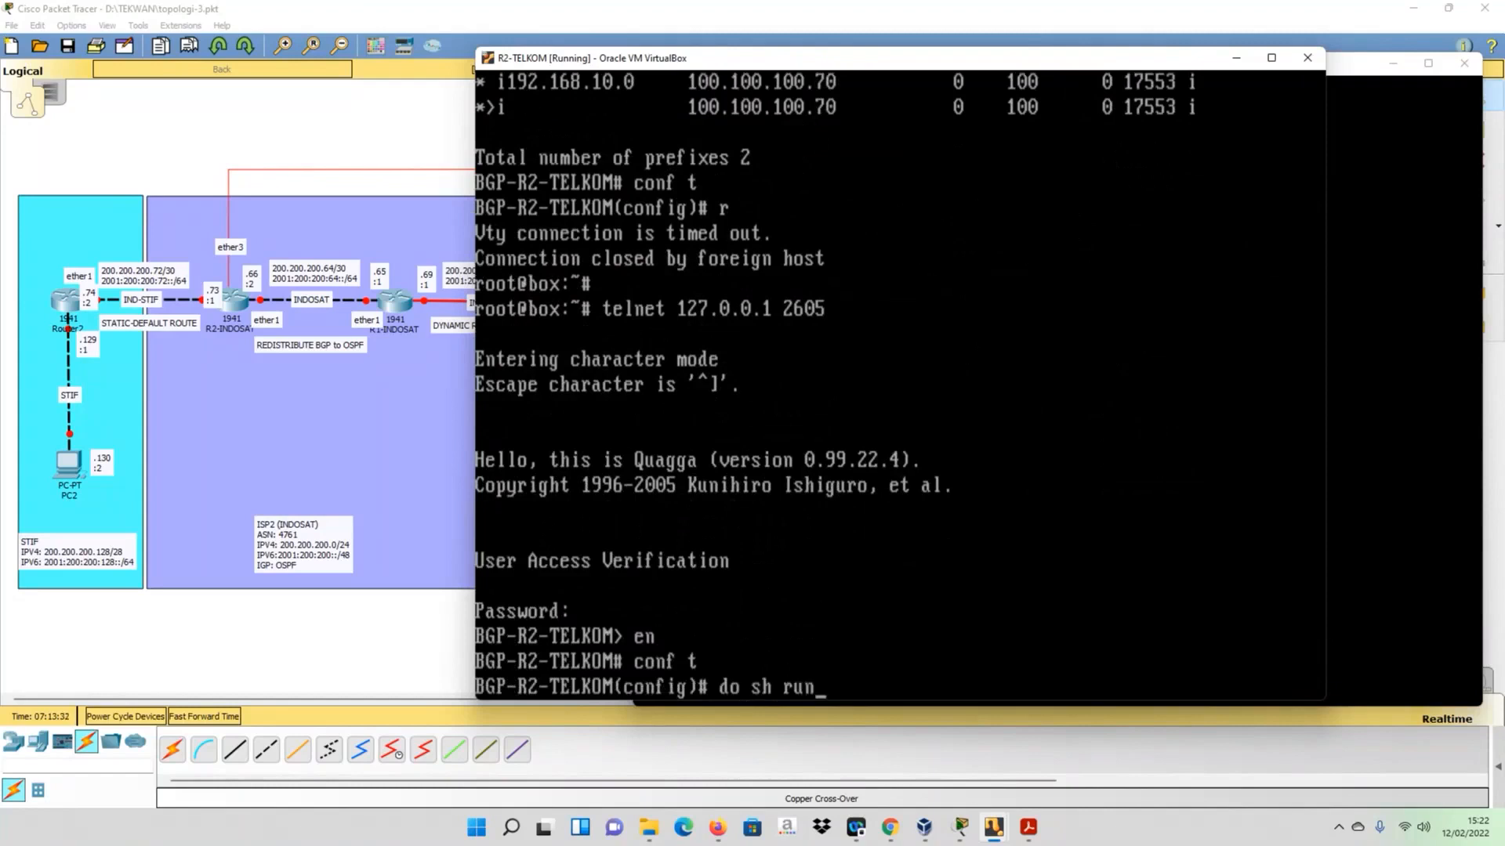
key("Return")
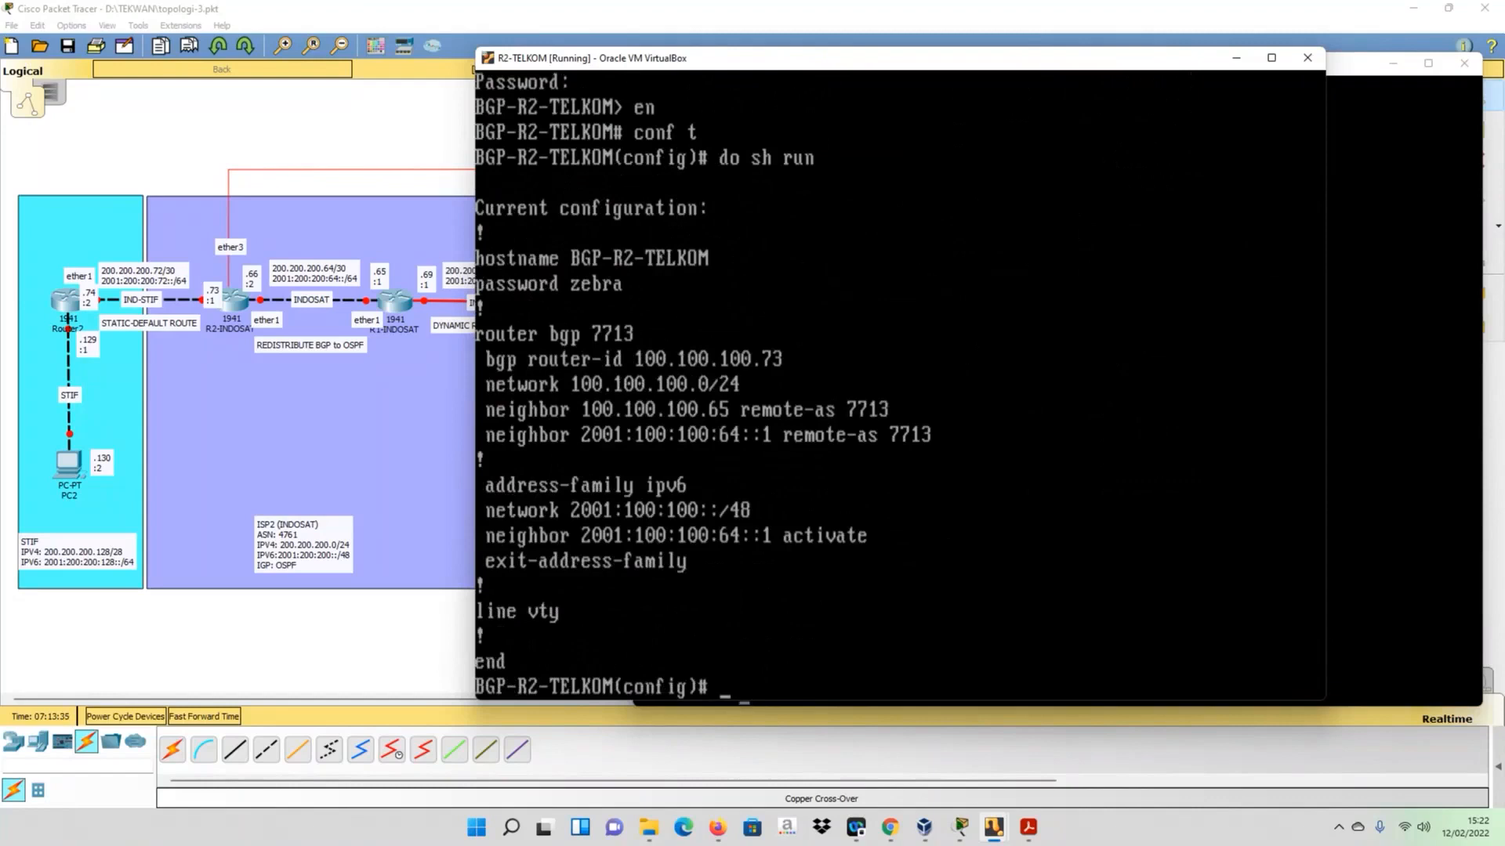
- Open the BGP process on R2-TELKOM with router bgp 7713
type("router bgp 7713")
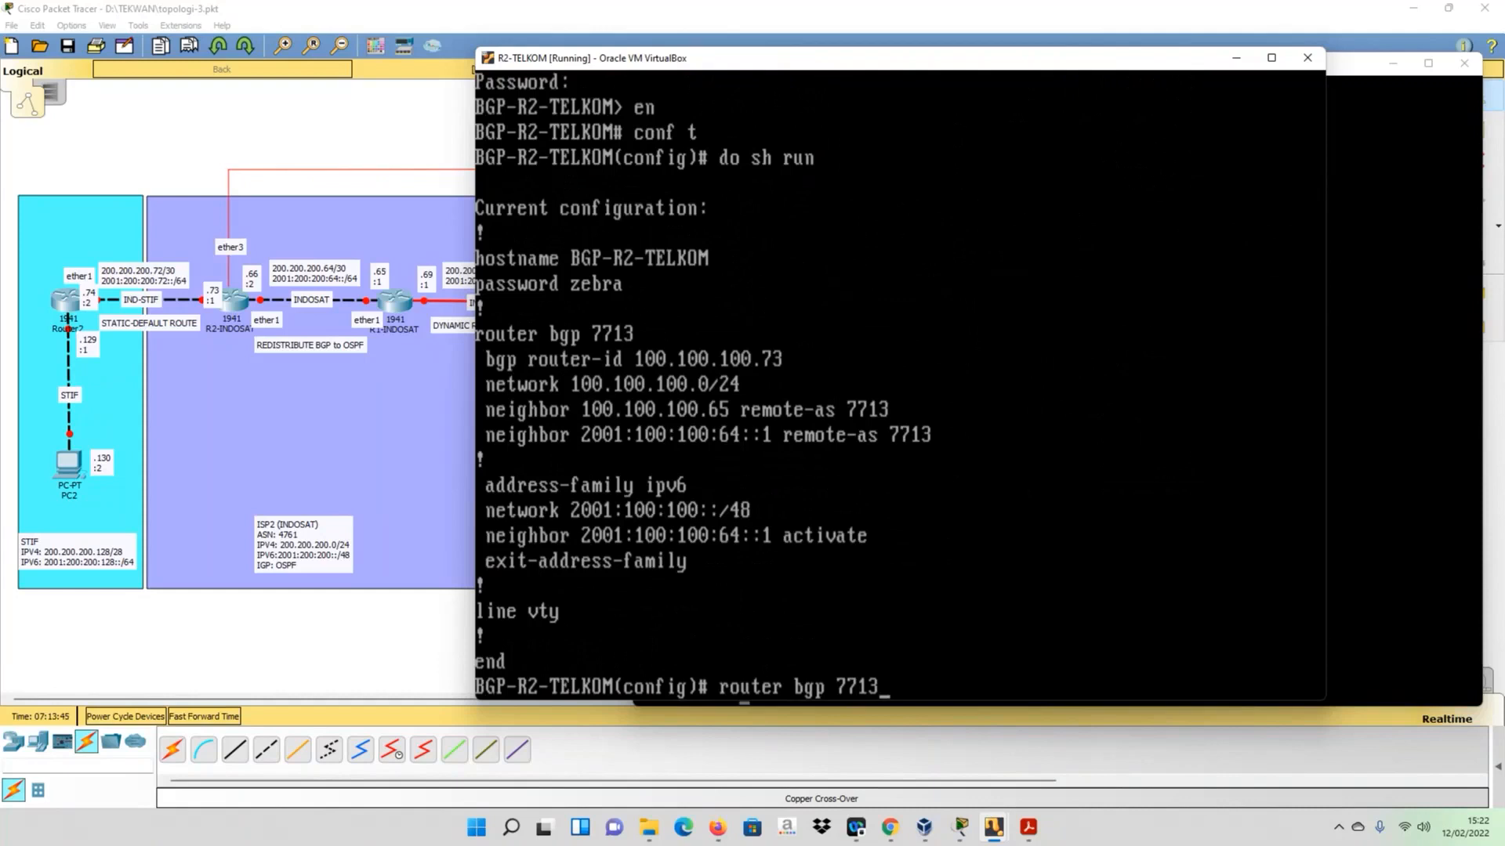
key("Return")
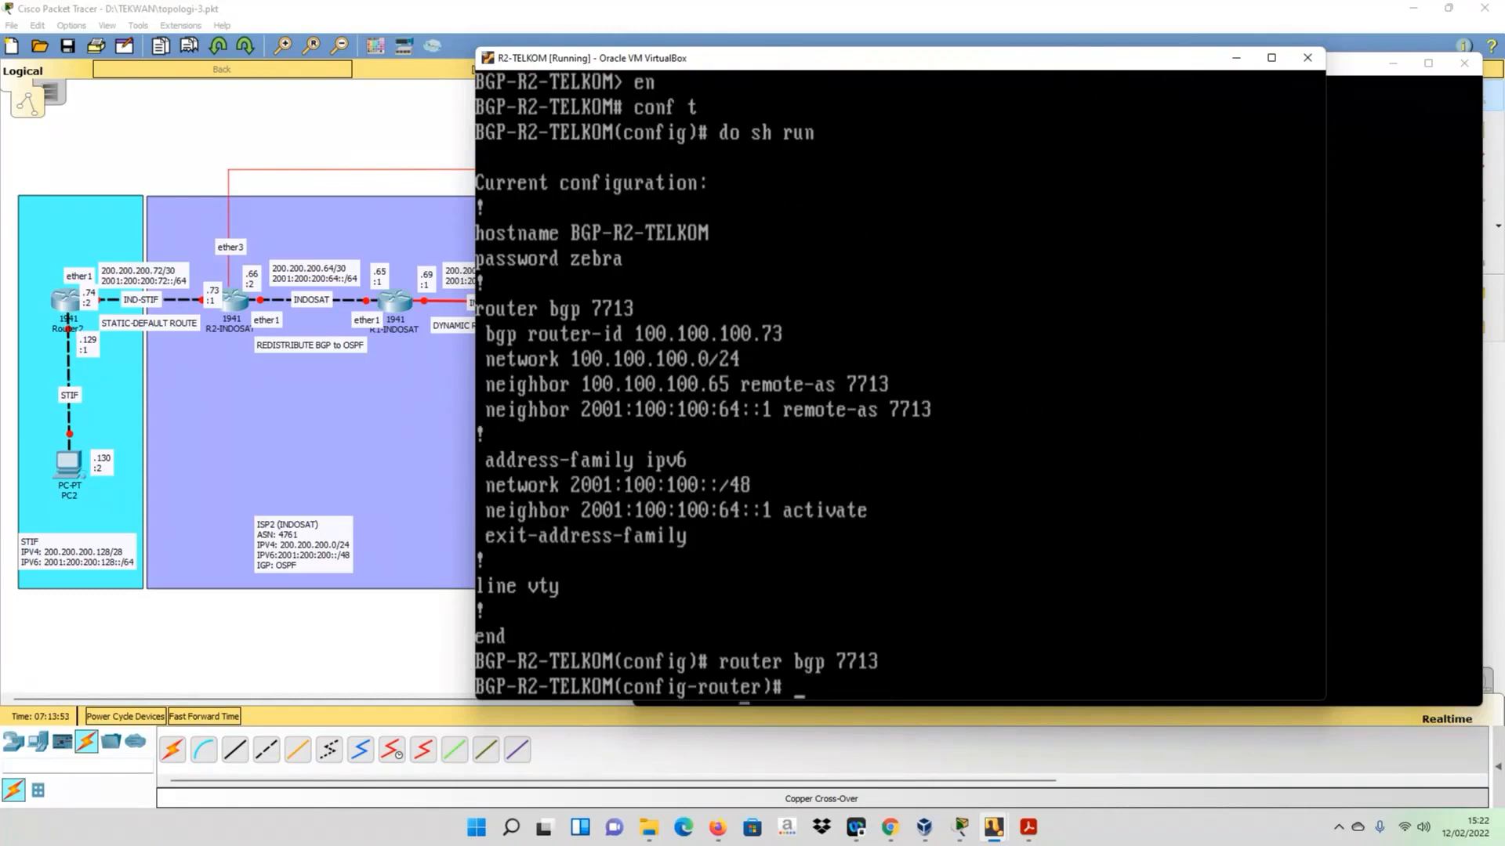
- Enable next-hop-self on R2-TELKOM for the iBGP neighbor 100.100.100.65
type("ne")
type("ig")
key("Tab")
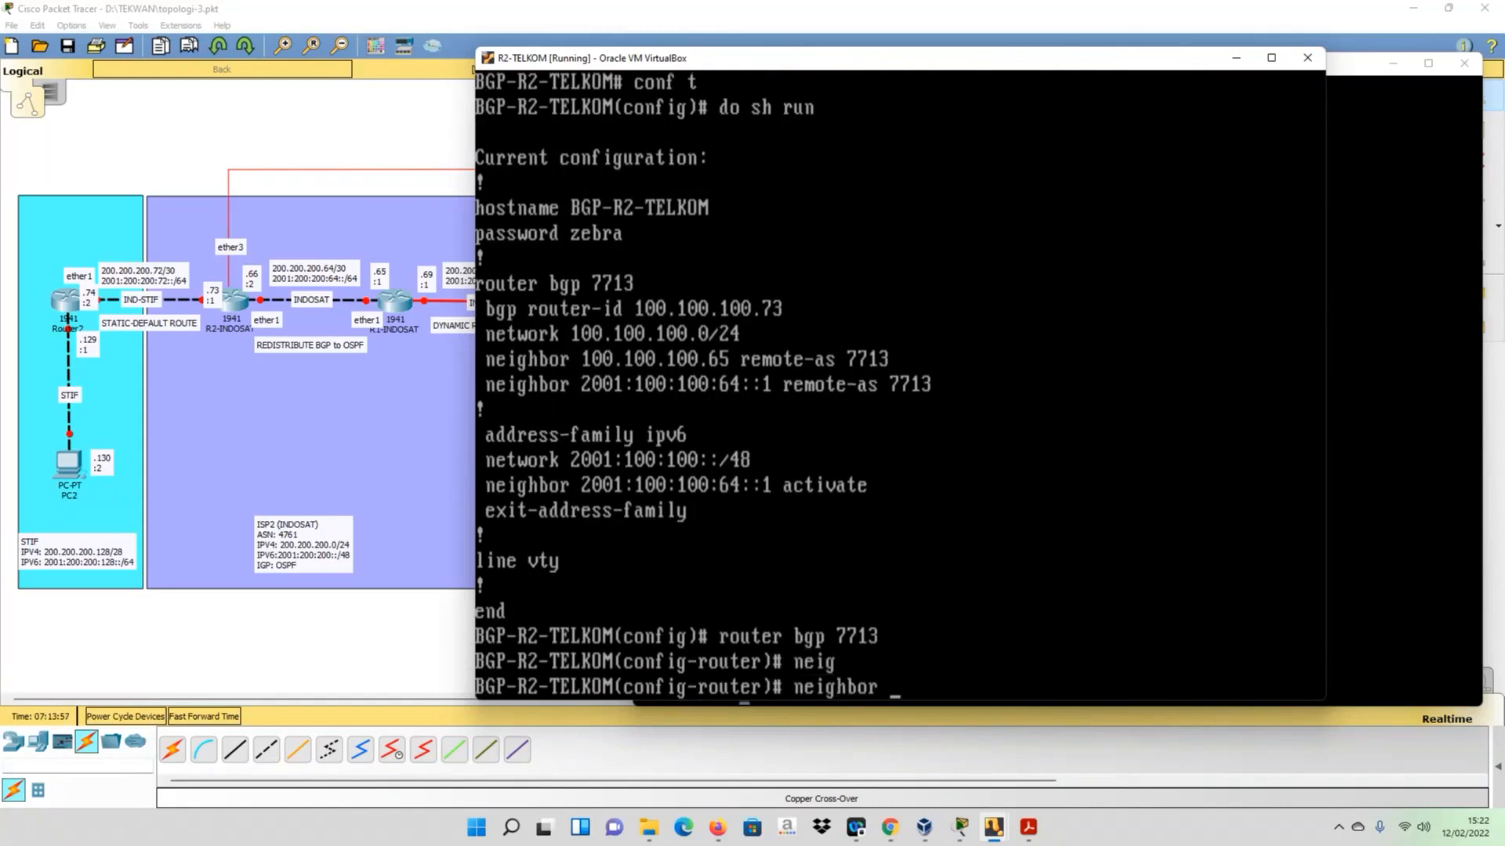
type("100.100.100.")
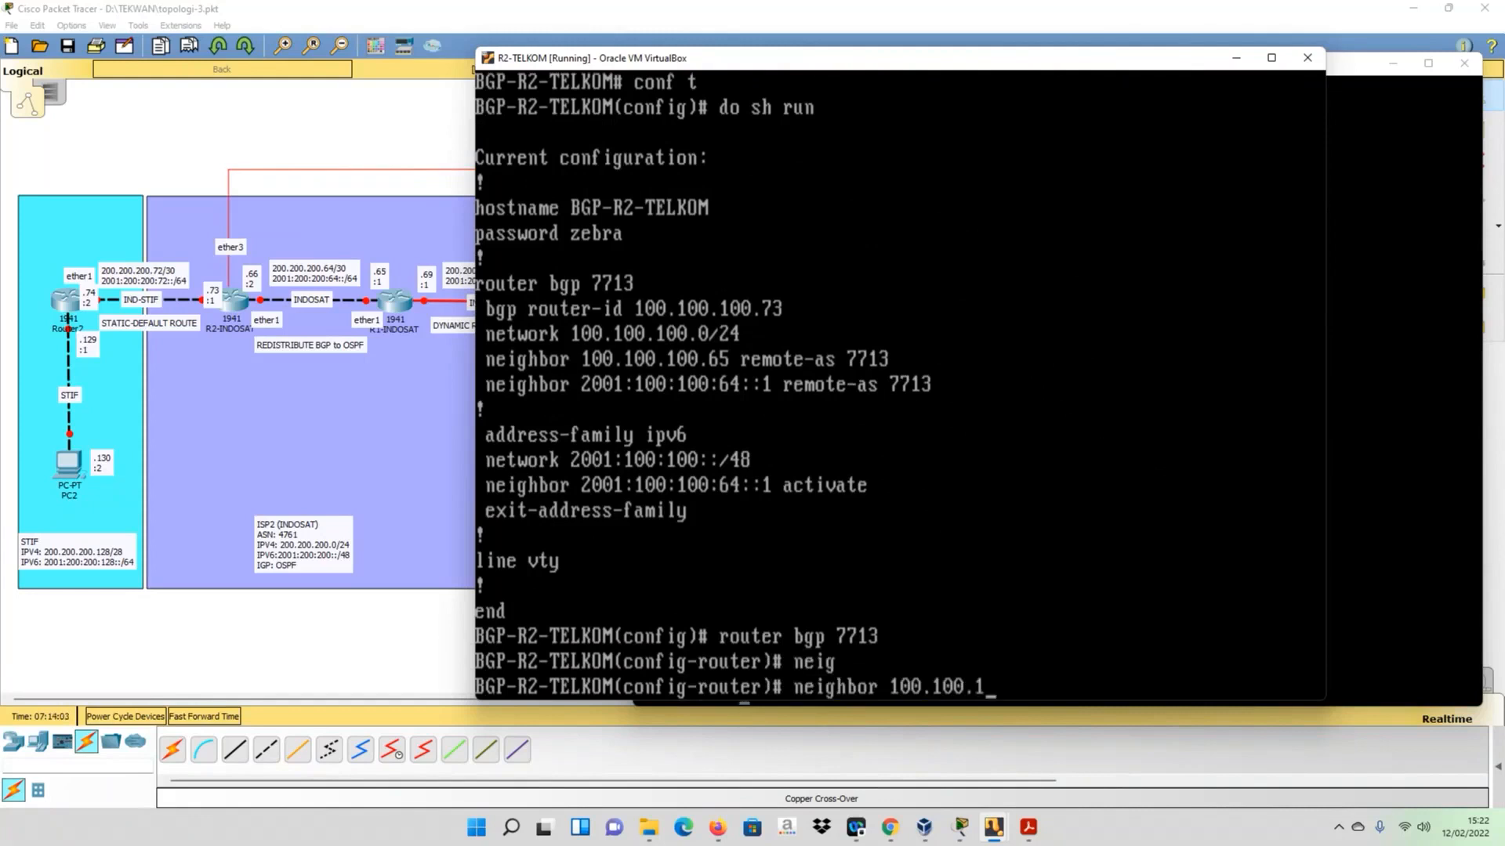
type("65 nex")
key("Tab")
key("Tab")
- Enable next-hop-self on R2-TELKOM for the IPv6 iBGP neighbor 2001:100:100:64::1
key("Left")
key("Left")
key("Left")
key("Left")
key("Left")
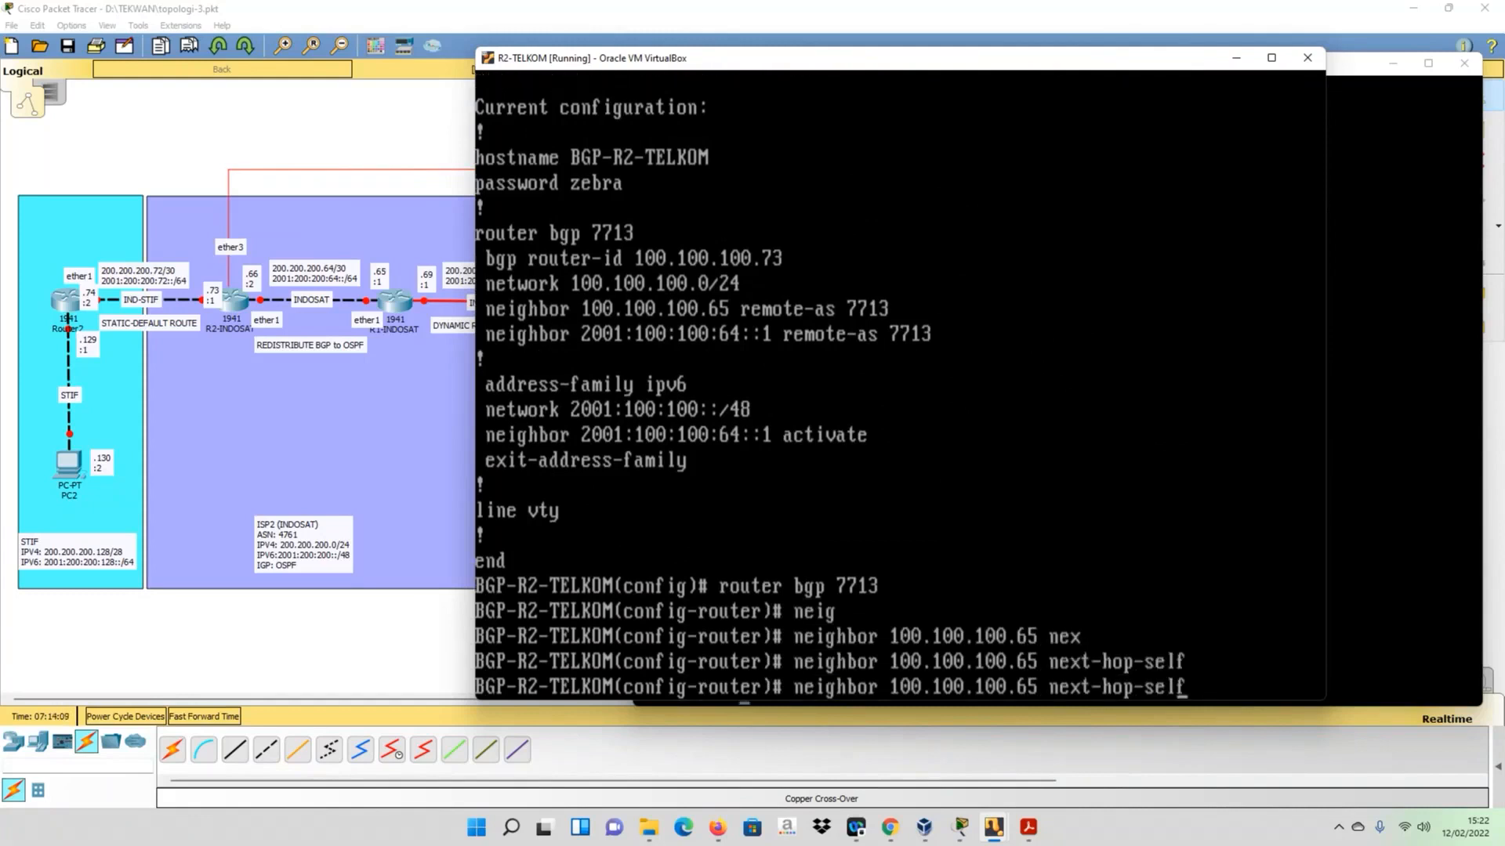
key("BackSpace")
key("BackSpace")
key("BackSpace")
key("BackSpace")
key("BackSpace")
key("BackSpace")
key("BackSpace")
key("BackSpace")
key("BackSpace")
key("BackSpace")
key("BackSpace")
key("BackSpace")
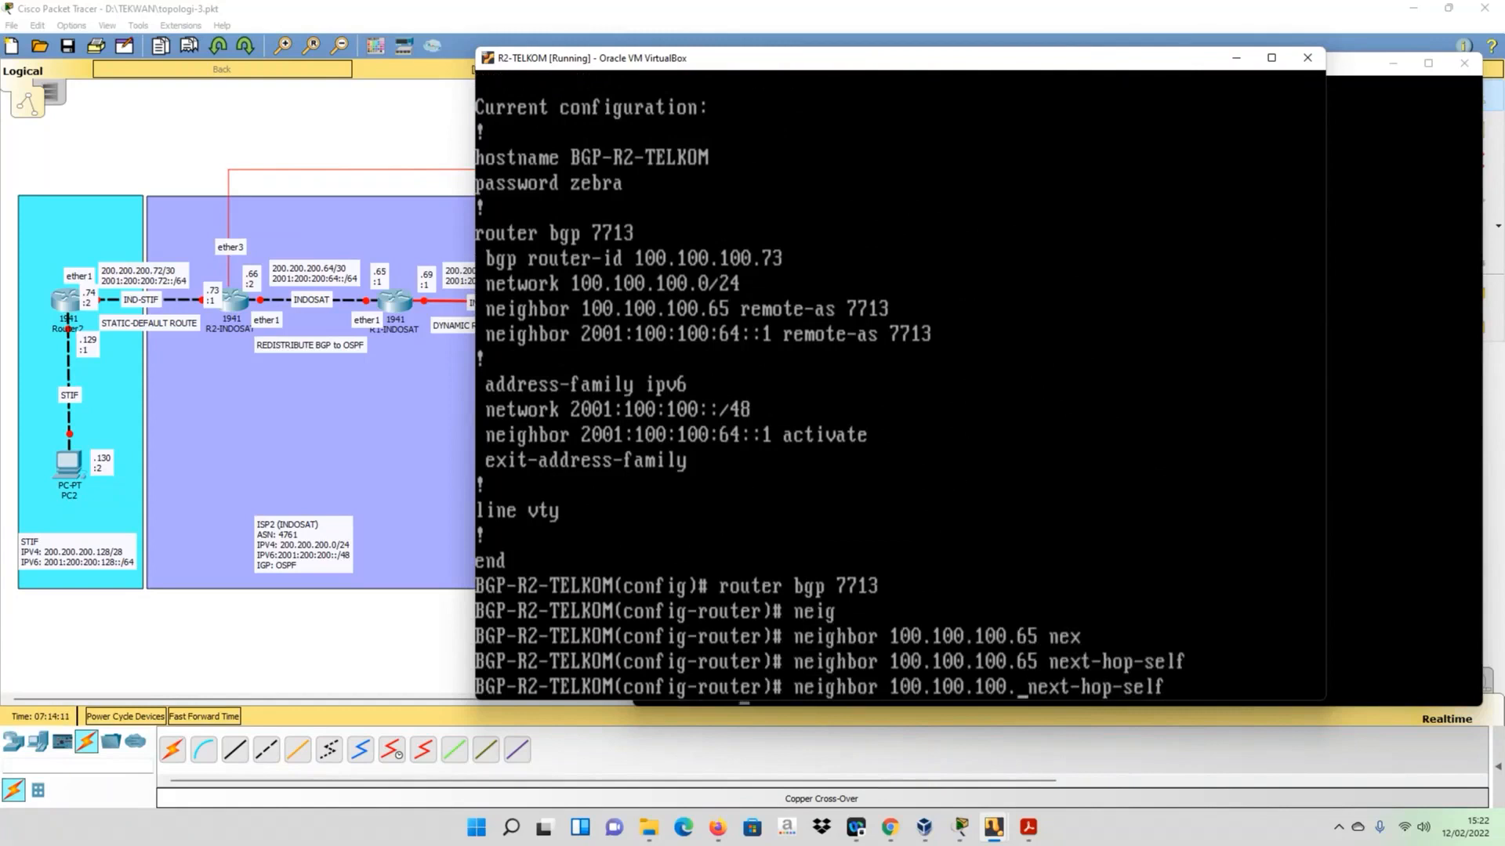
key("BackSpace")
key("BackSpace")
type("2001")
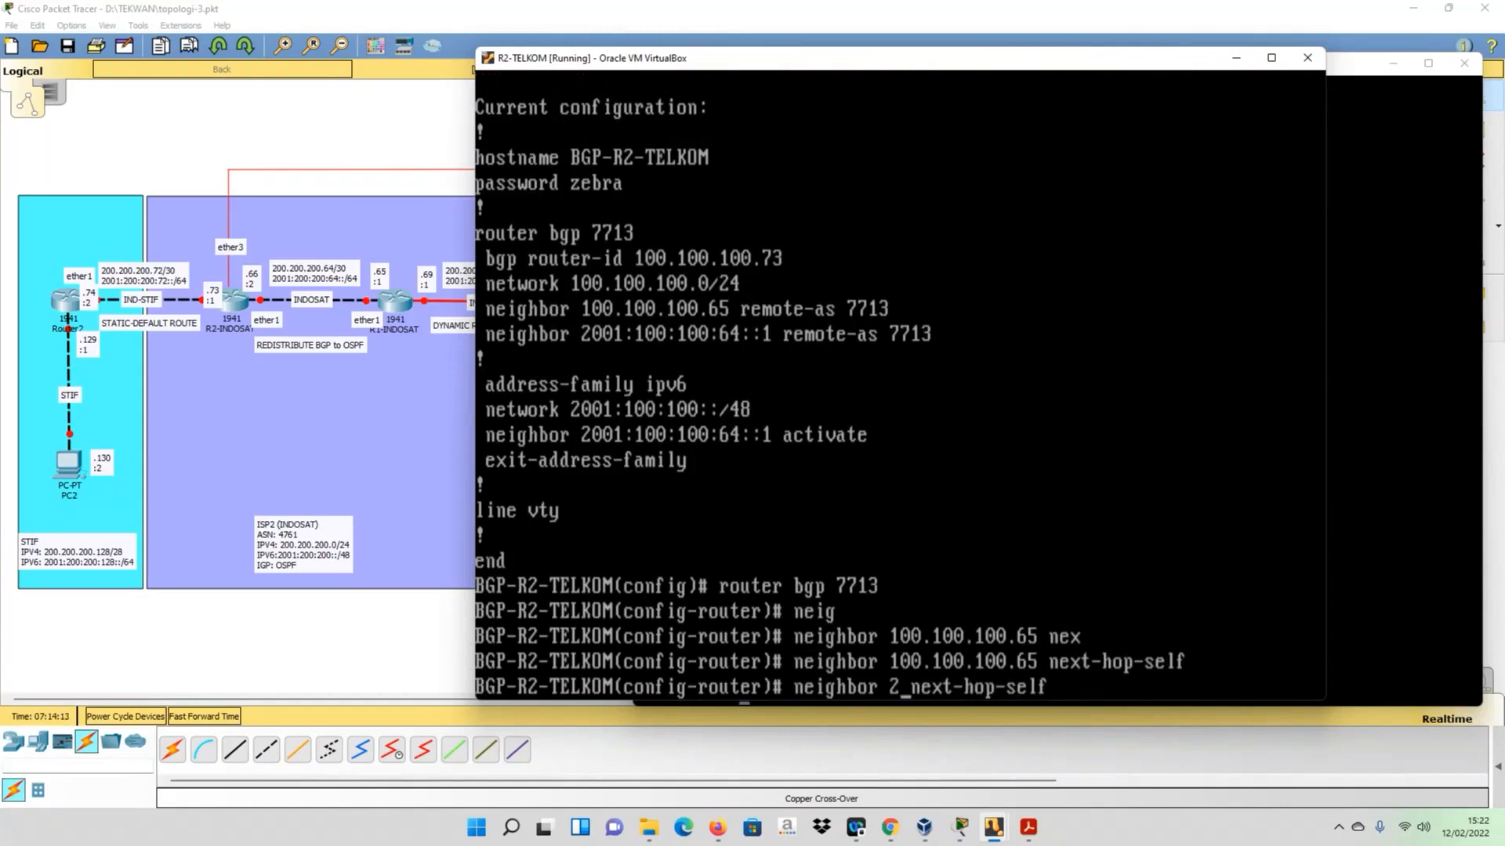
type(":100:100")
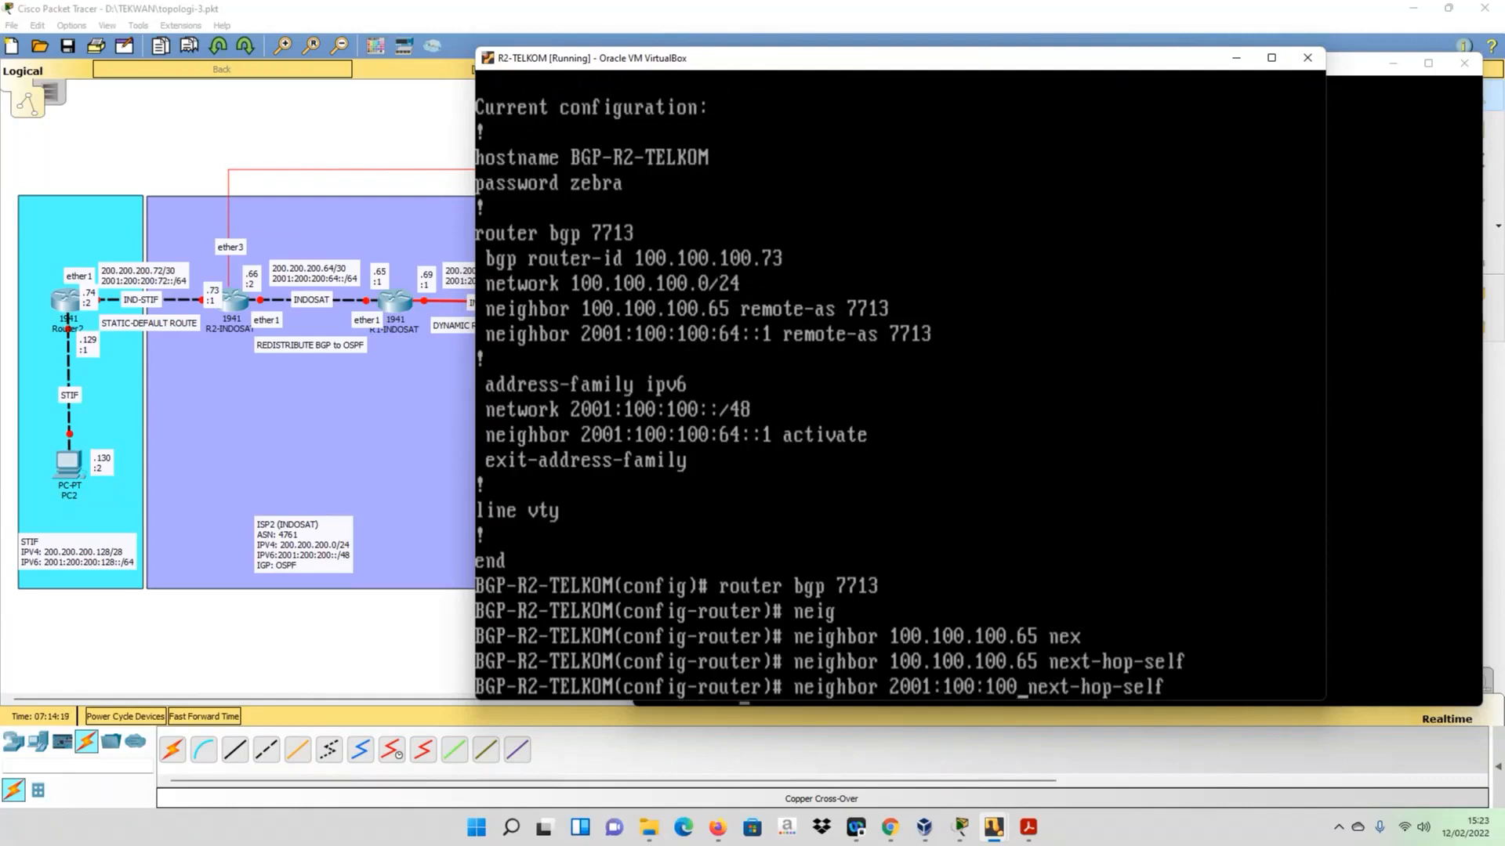
type(":")
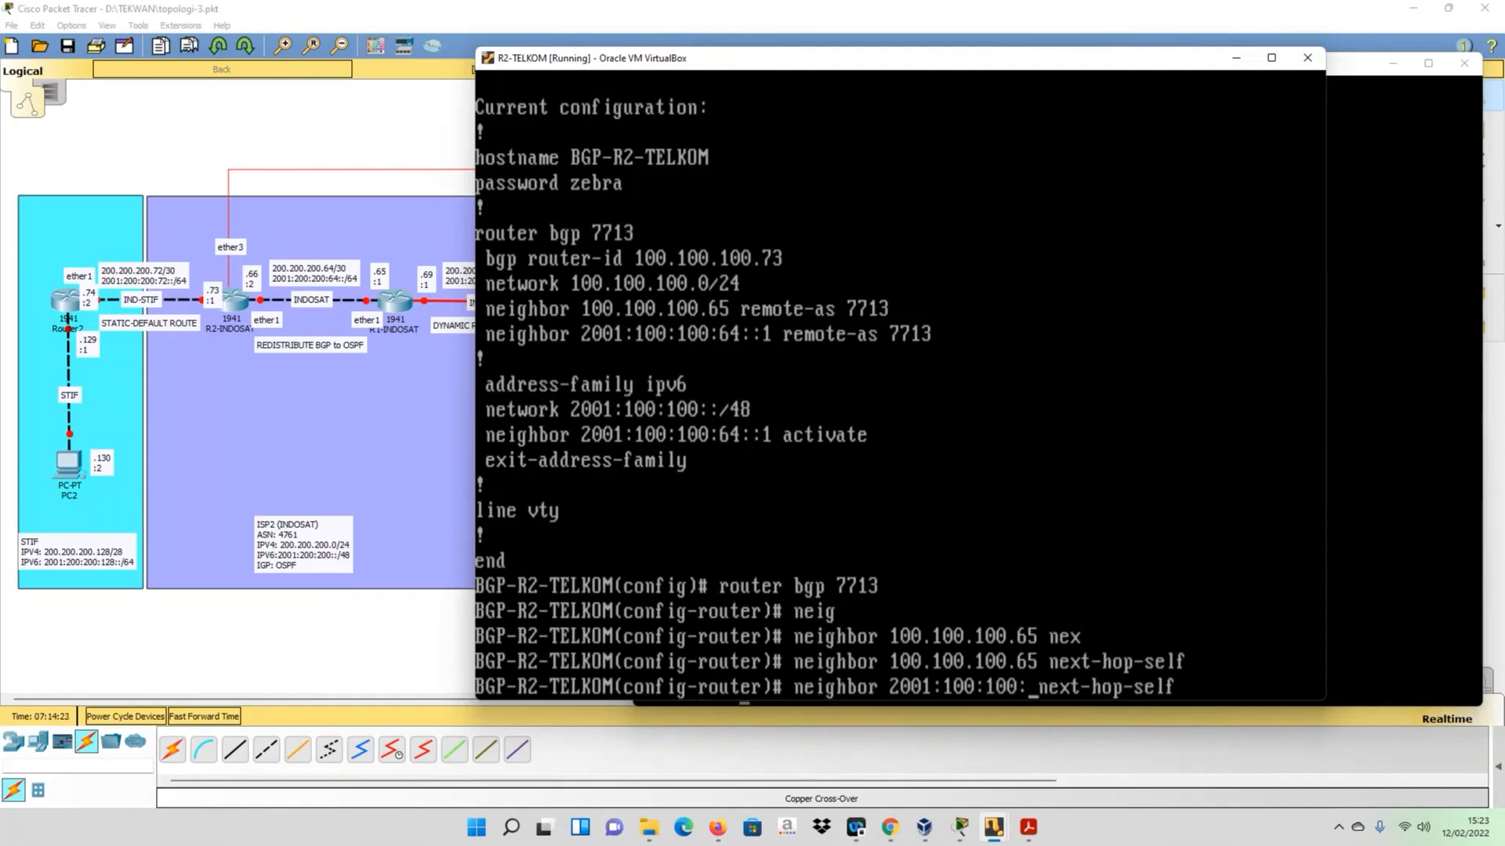
type("64::1")
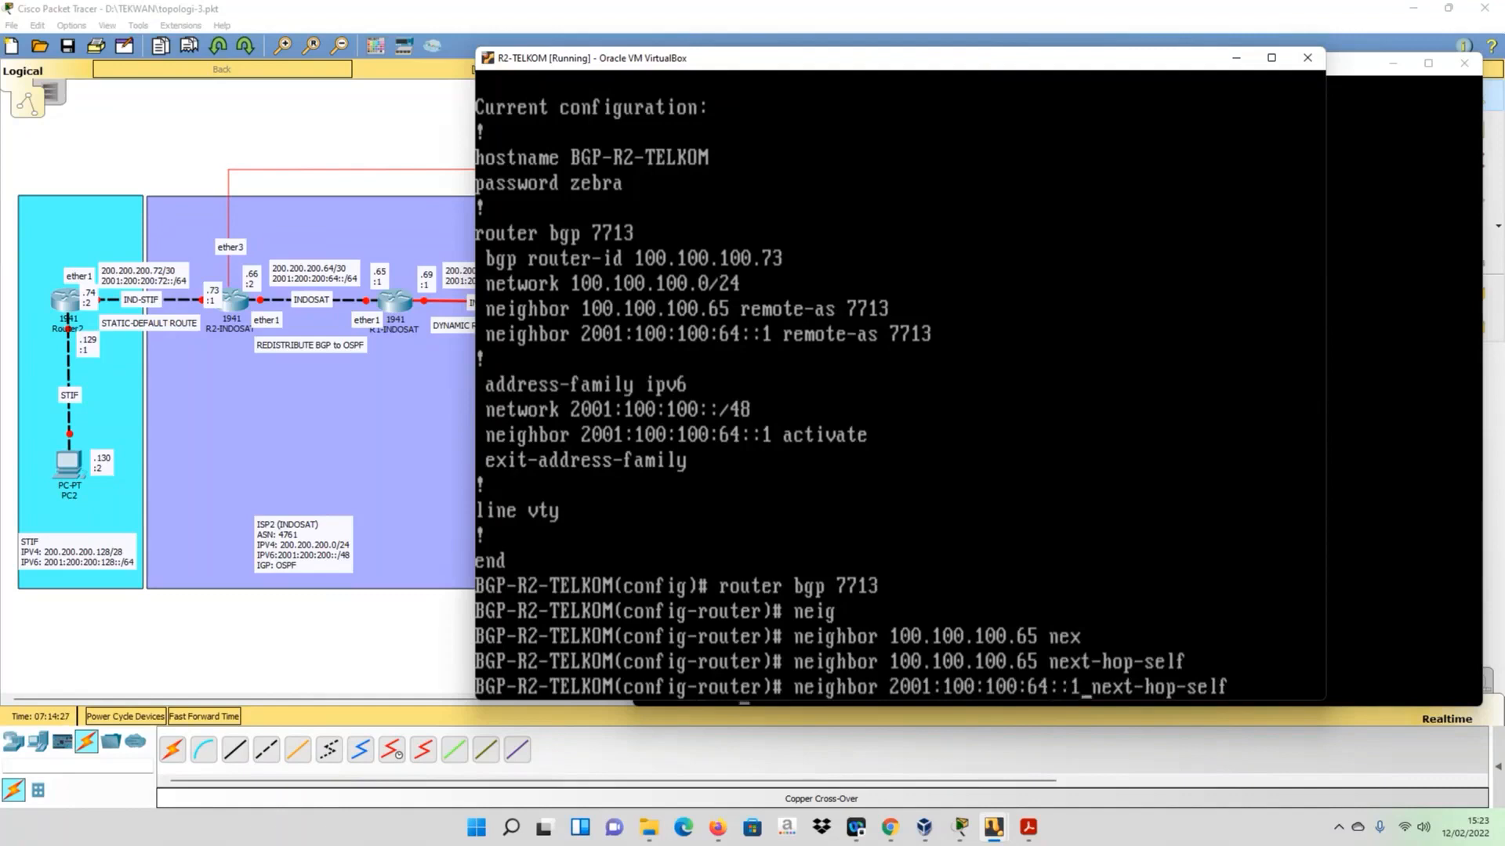
key("Return")
- Display R2-TELKOM's running configuration with do sh run to check the next-hop-self entries
type("do sh run")
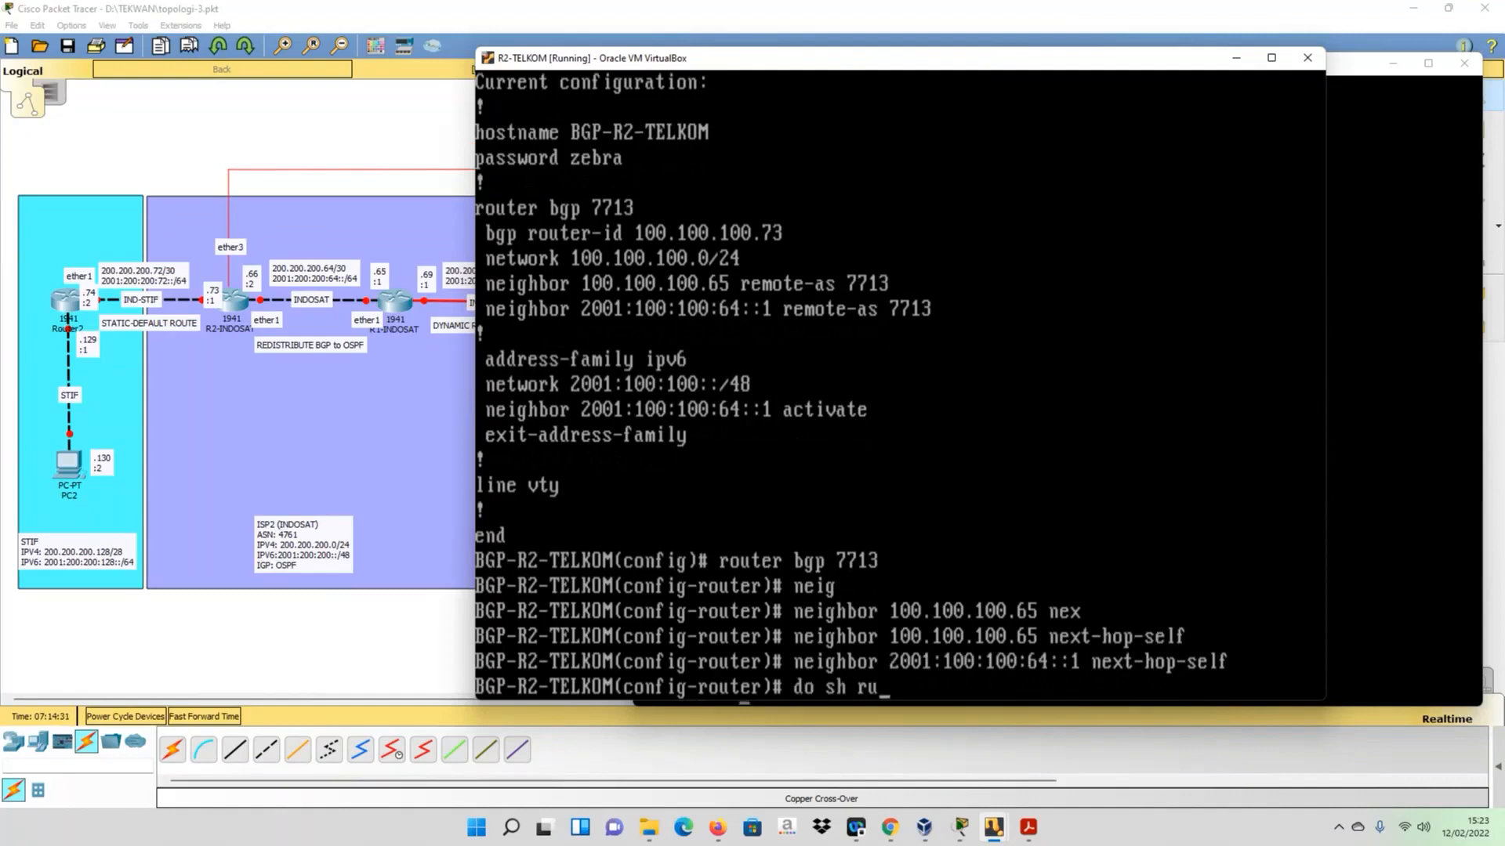
key("Return")
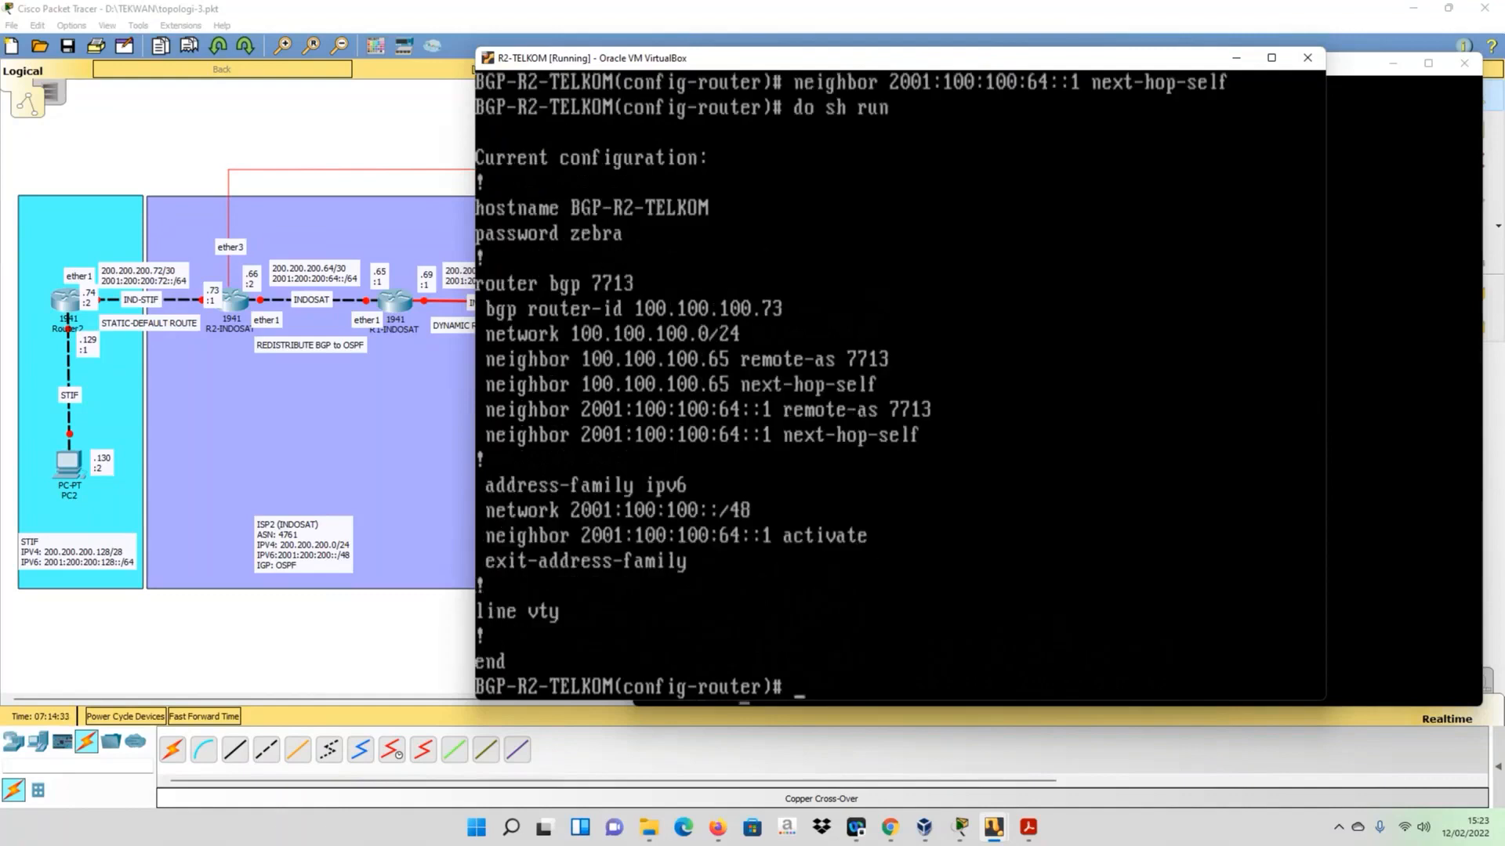
- Display R2-TELKOM's IPv4 BGP table with do sh ip bgp
type("do sh ip bg")
key("Tab")
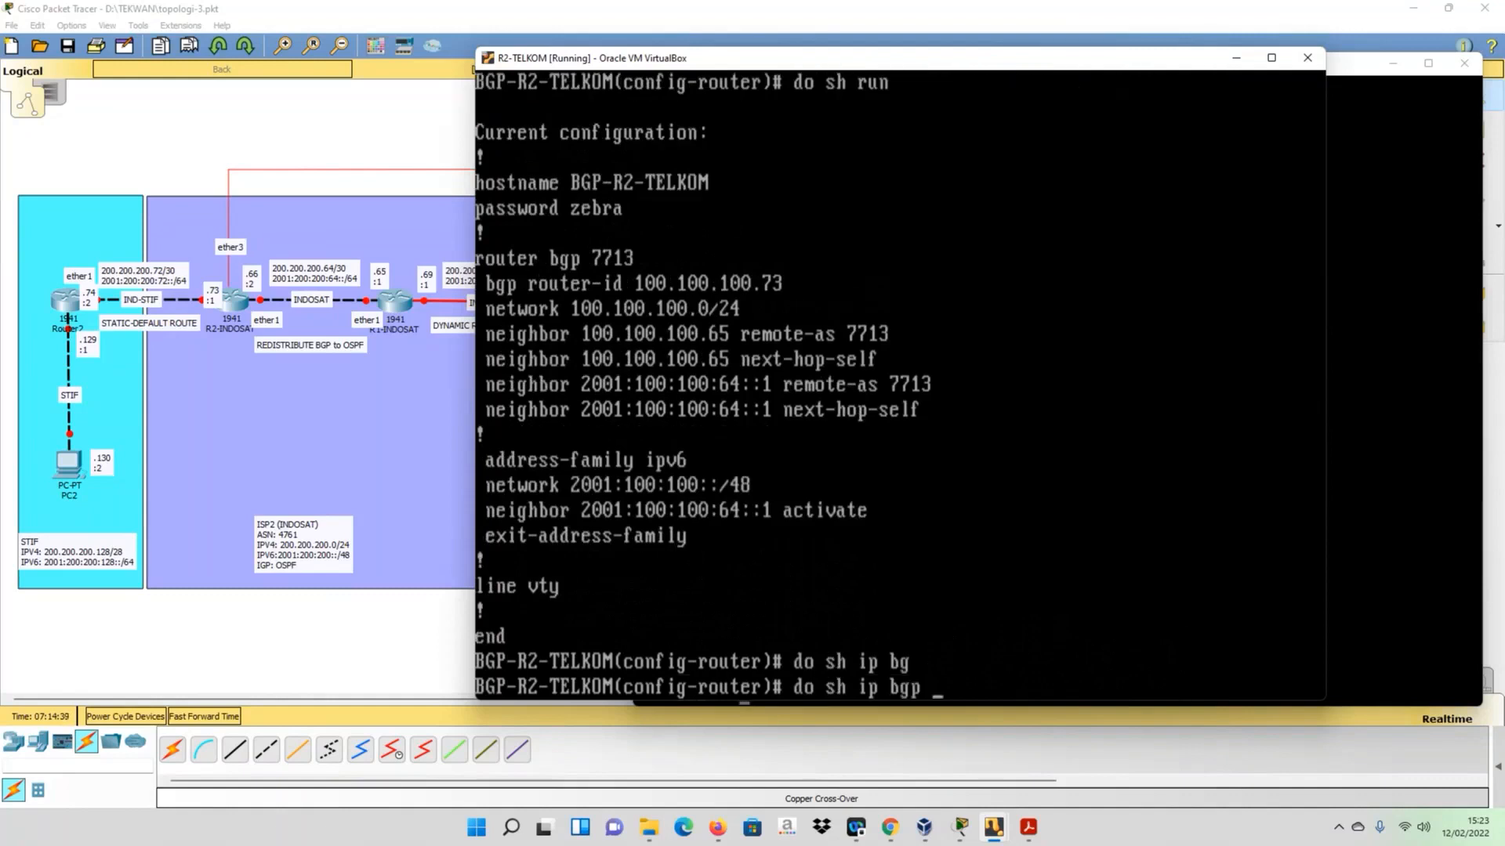
key("Return")
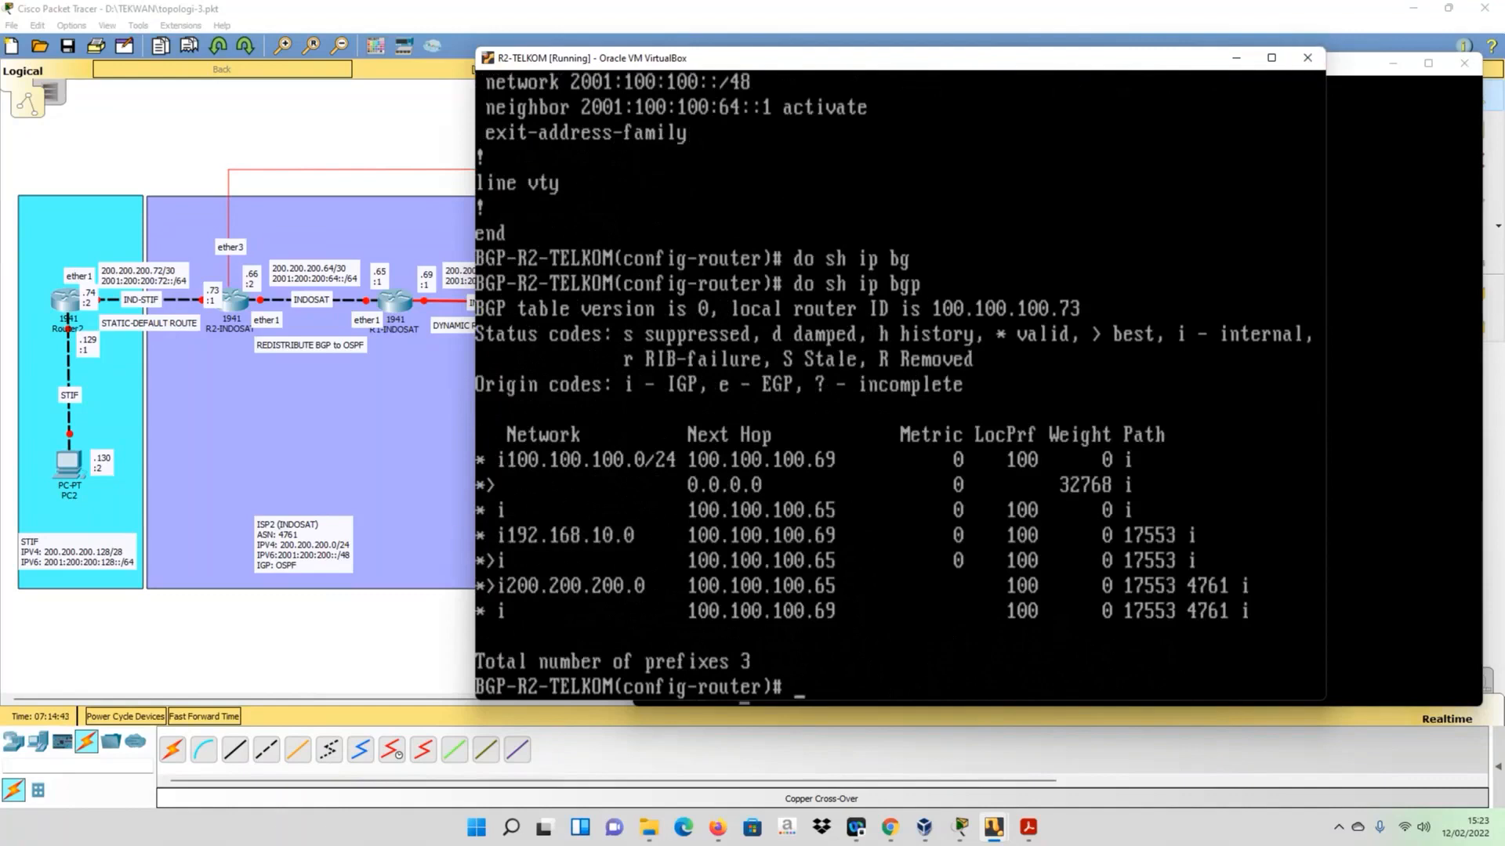
- Bring up the full topology diagram, switch to the R-STIF virtual machine and ping R2-TELKOM at 100.100.100.66
left_click(300, 652)
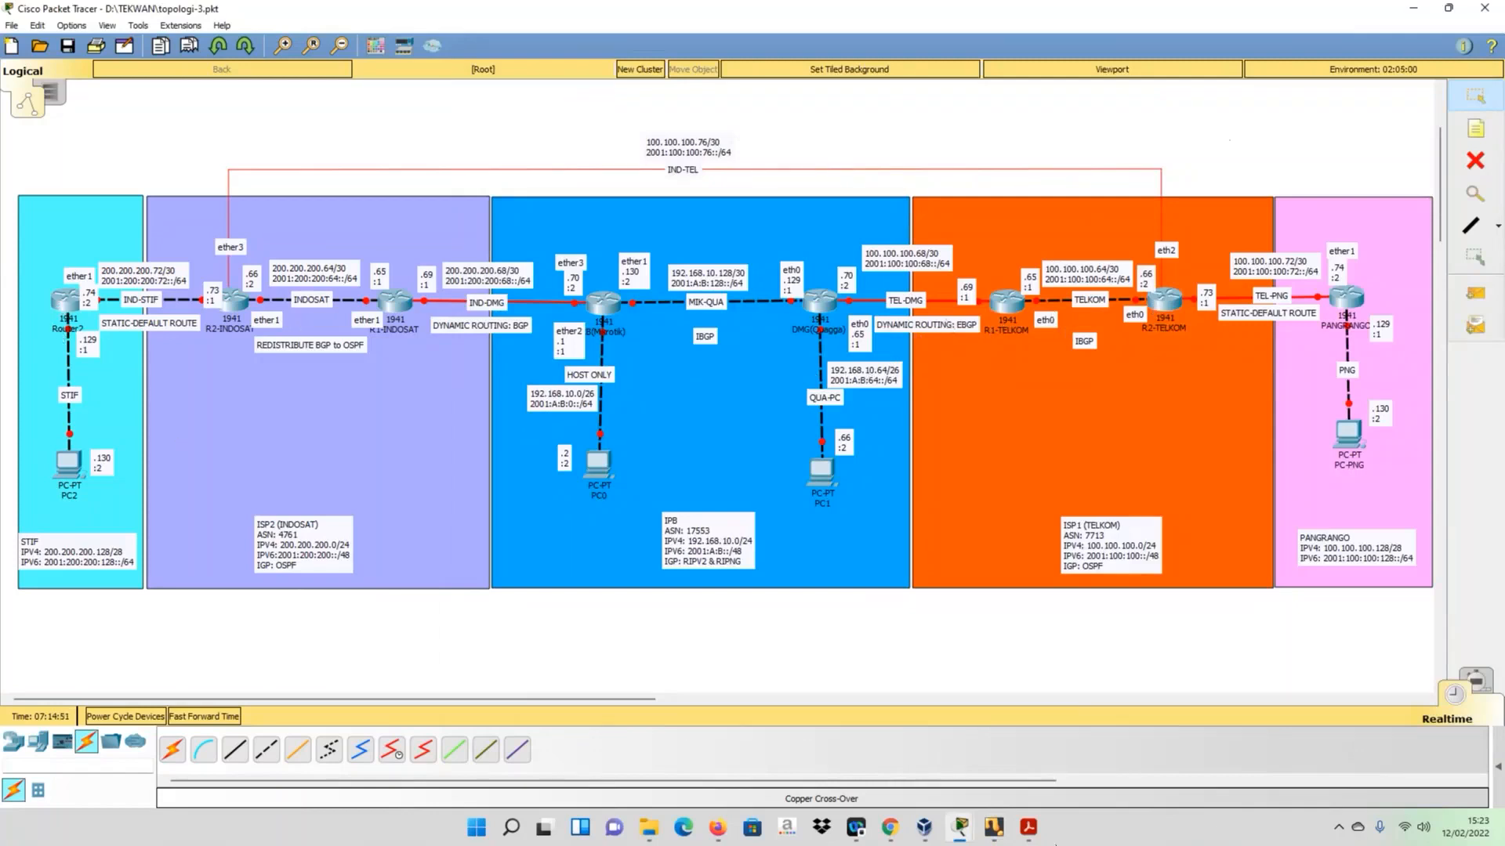
mouse_move(994, 826)
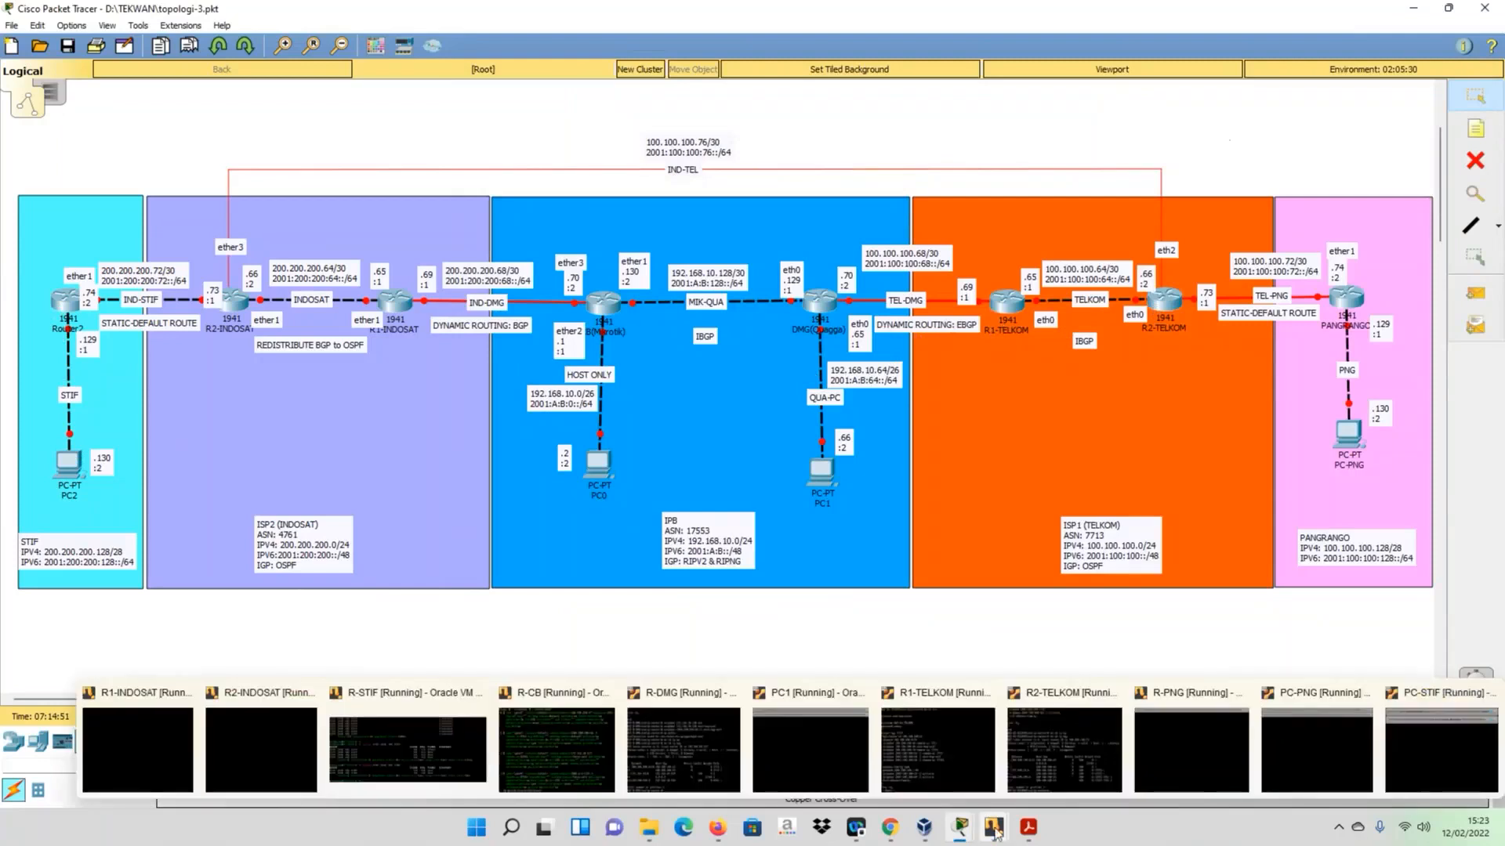
left_click(383, 758)
key("Up")
key("BackSpace")
key("BackSpace")
key("BackSpace")
key("BackSpace")
key("BackSpace")
key("BackSpace")
key("BackSpace")
key("BackSpace")
key("BackSpace")
key("BackSpace")
key("BackSpace")
key("BackSpace")
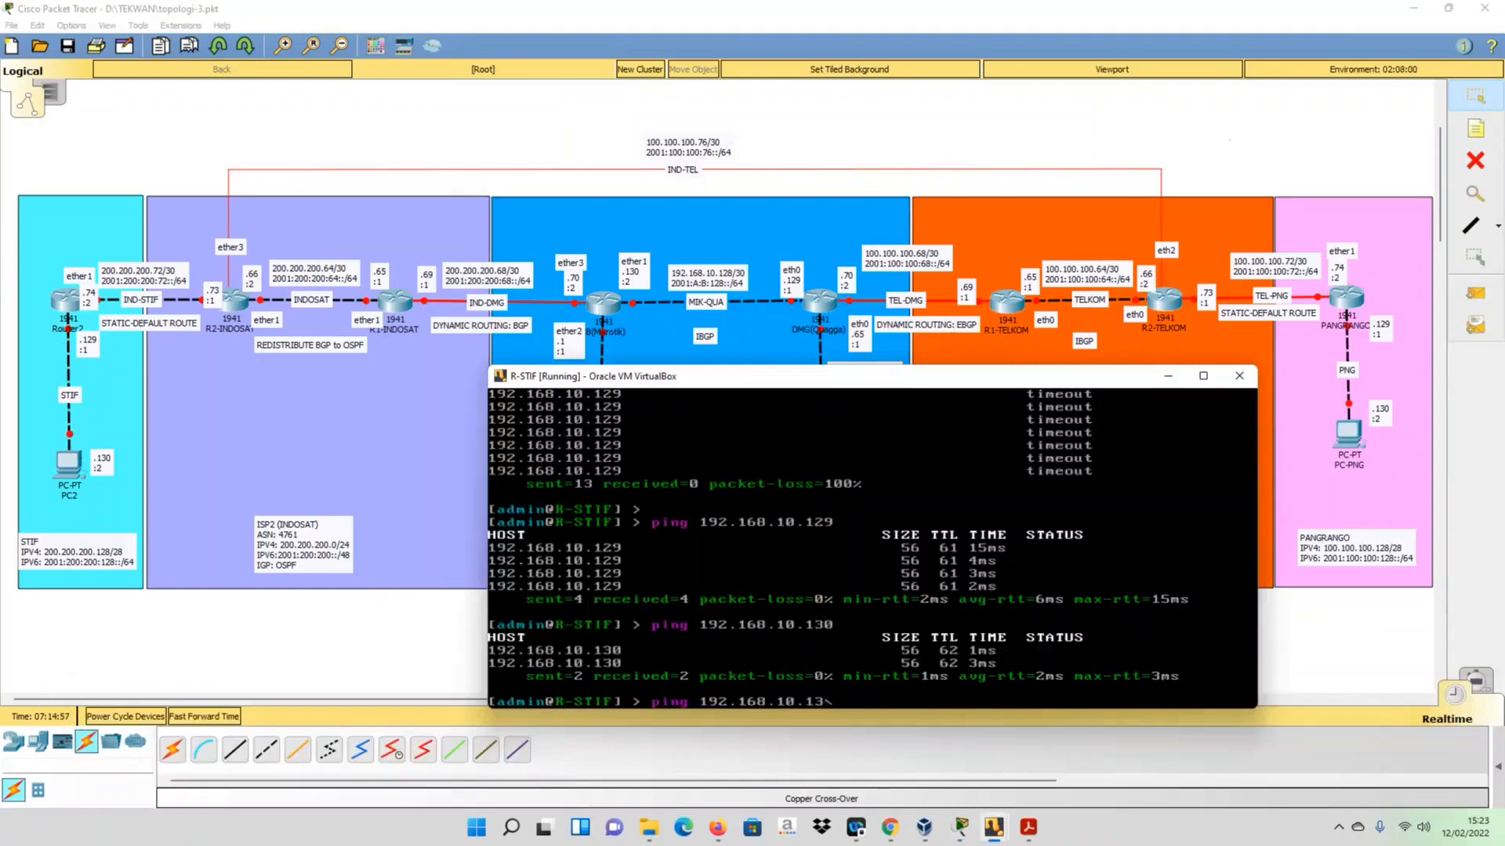
key("BackSpace")
key("BackSpace")
type("100.100.100.66")
key("Return")
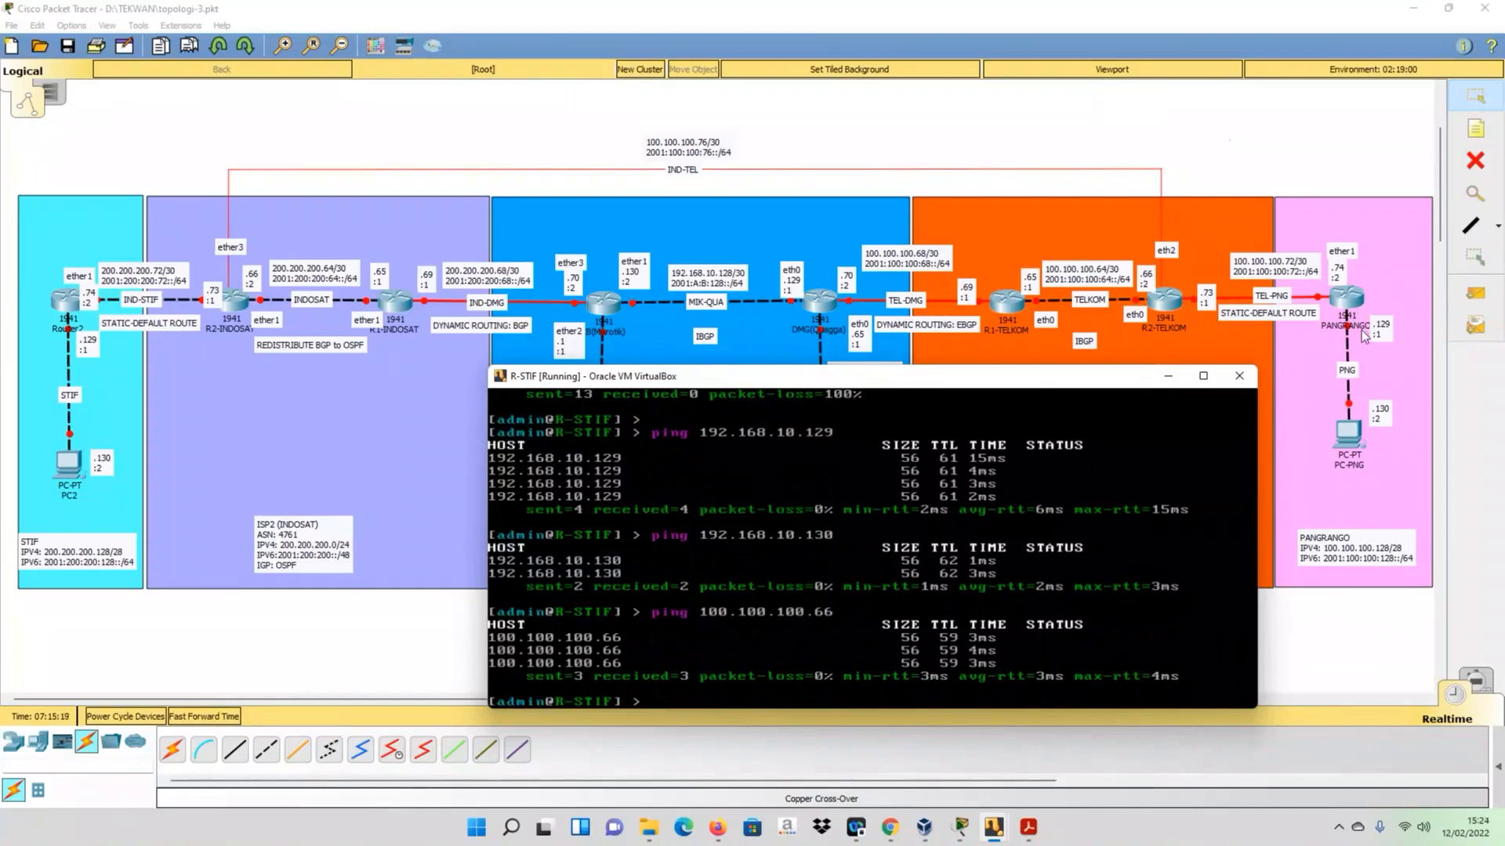
- Ping R-PNG's LAN address 100.100.100.129 from R-STIF
key("Up")
key("BackSpace")
key("BackSpace")
type("129")
key("Return")
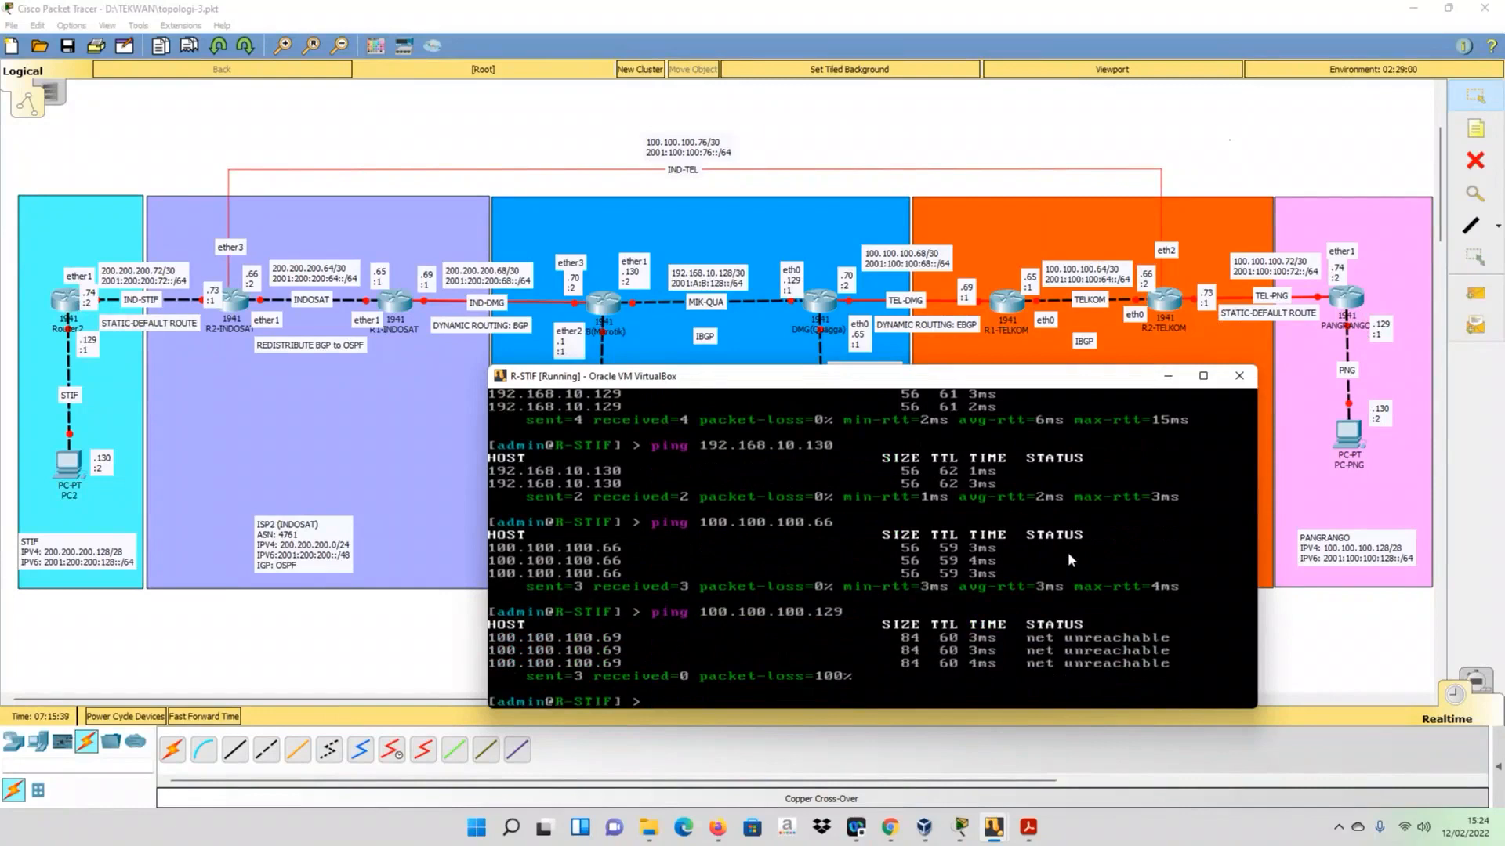
- Ping R2-TELKOM's PANGRANGO-facing address 100.100.100.73 from R-STIF
key("Up")
key("BackSpace")
key("BackSpace")
type("73")
key("Return")
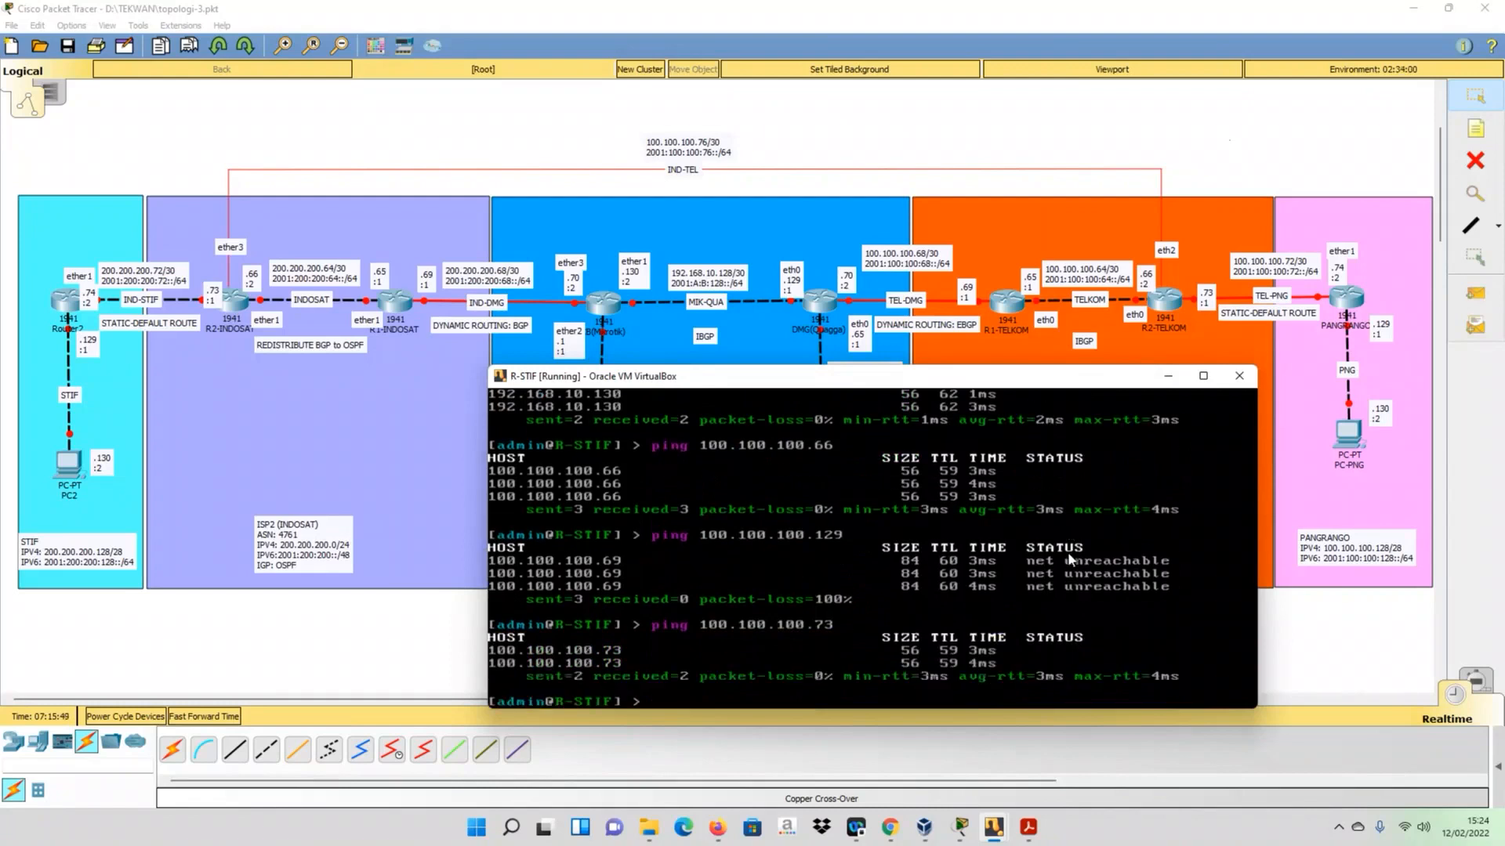
- Switch to the R-PNG virtual machine and list its IPv4 routing table with ip route print
left_click(999, 833)
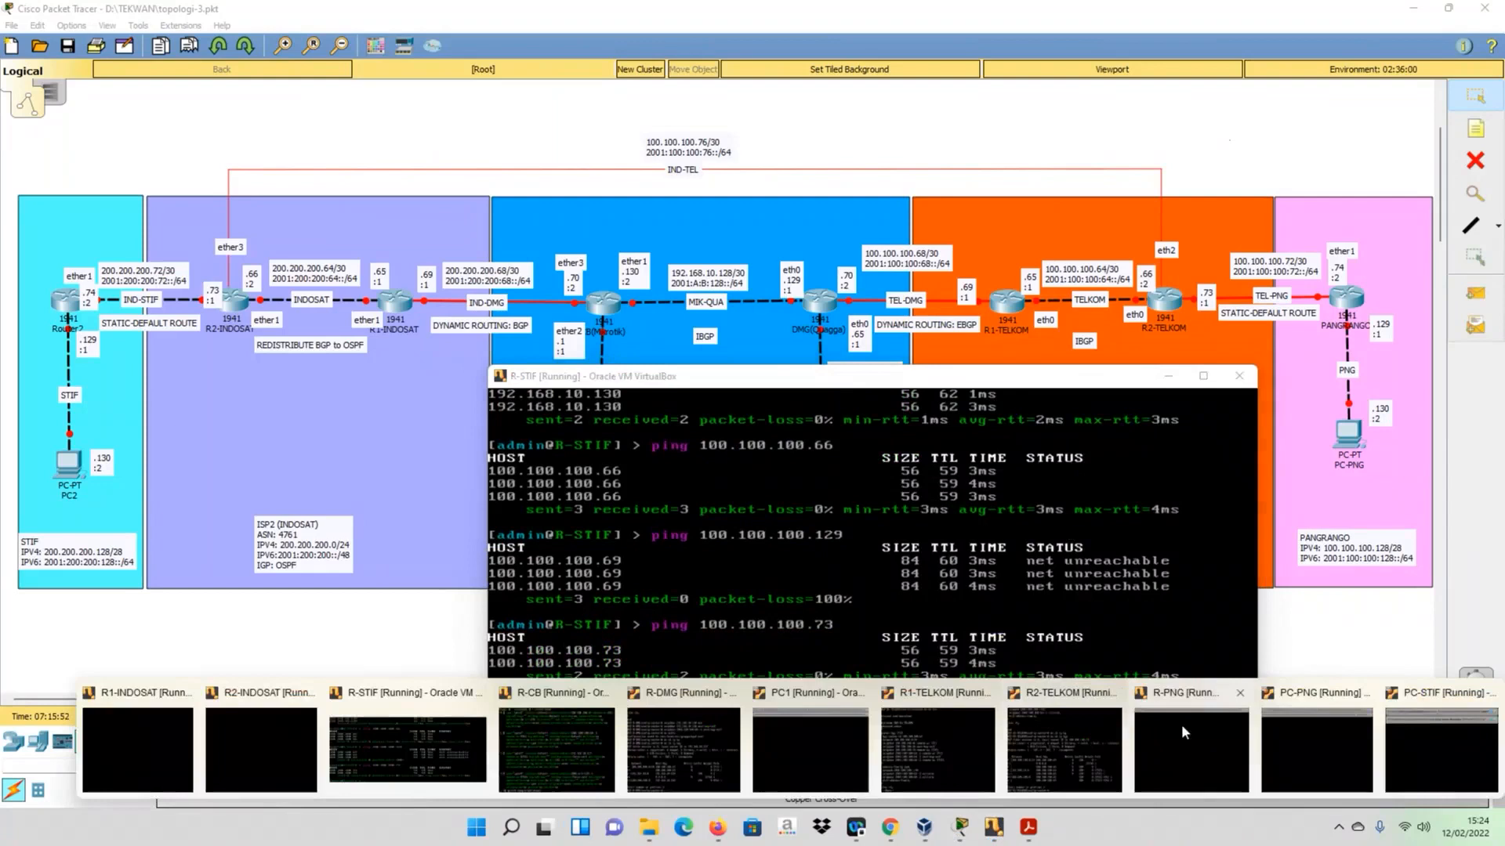
left_click(1182, 723)
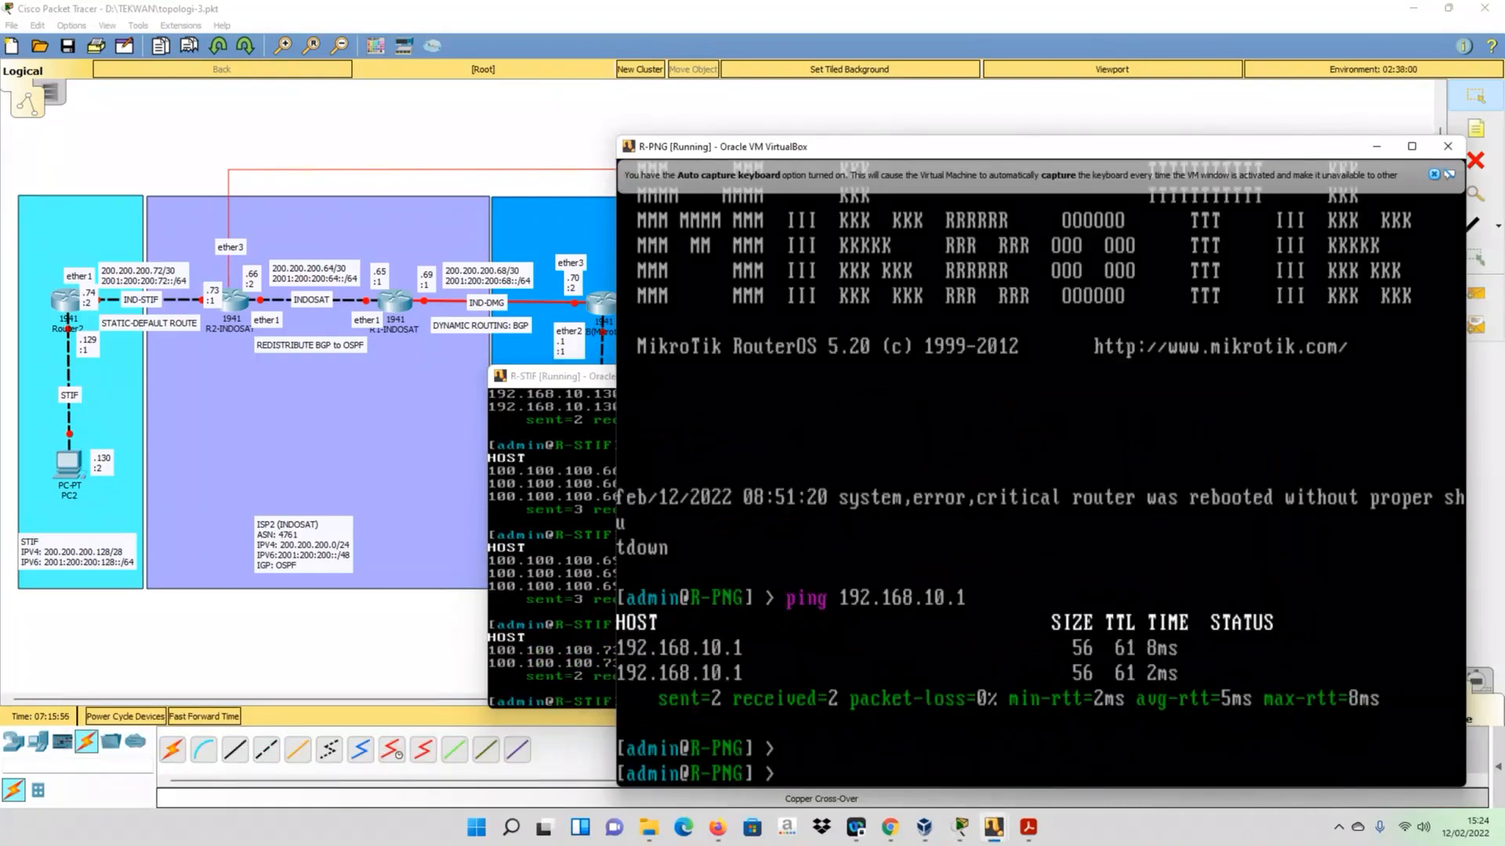
key("Return")
key("Return")
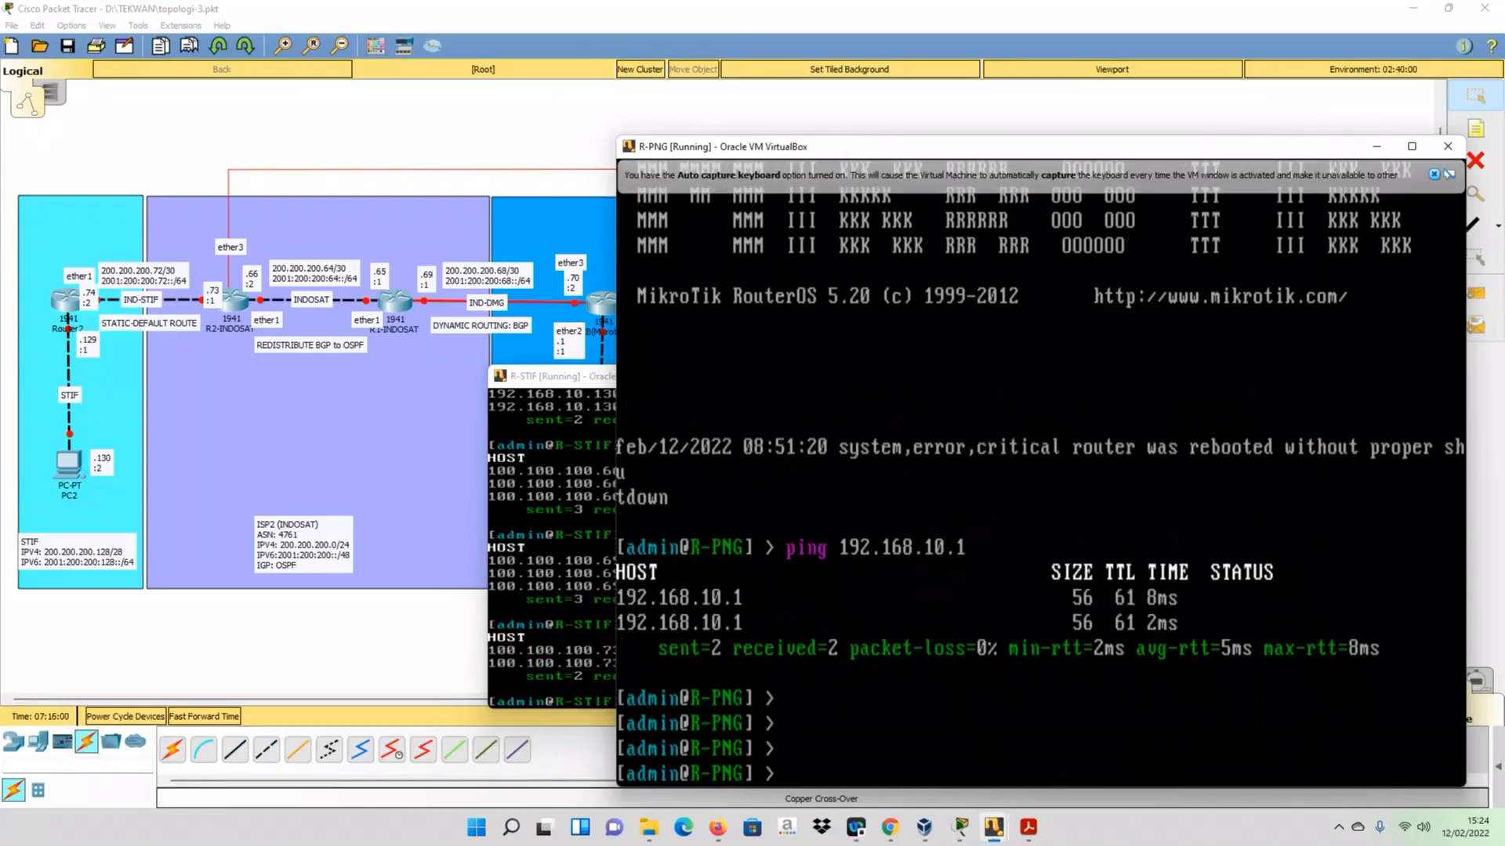
type("ip route print")
key("Return")
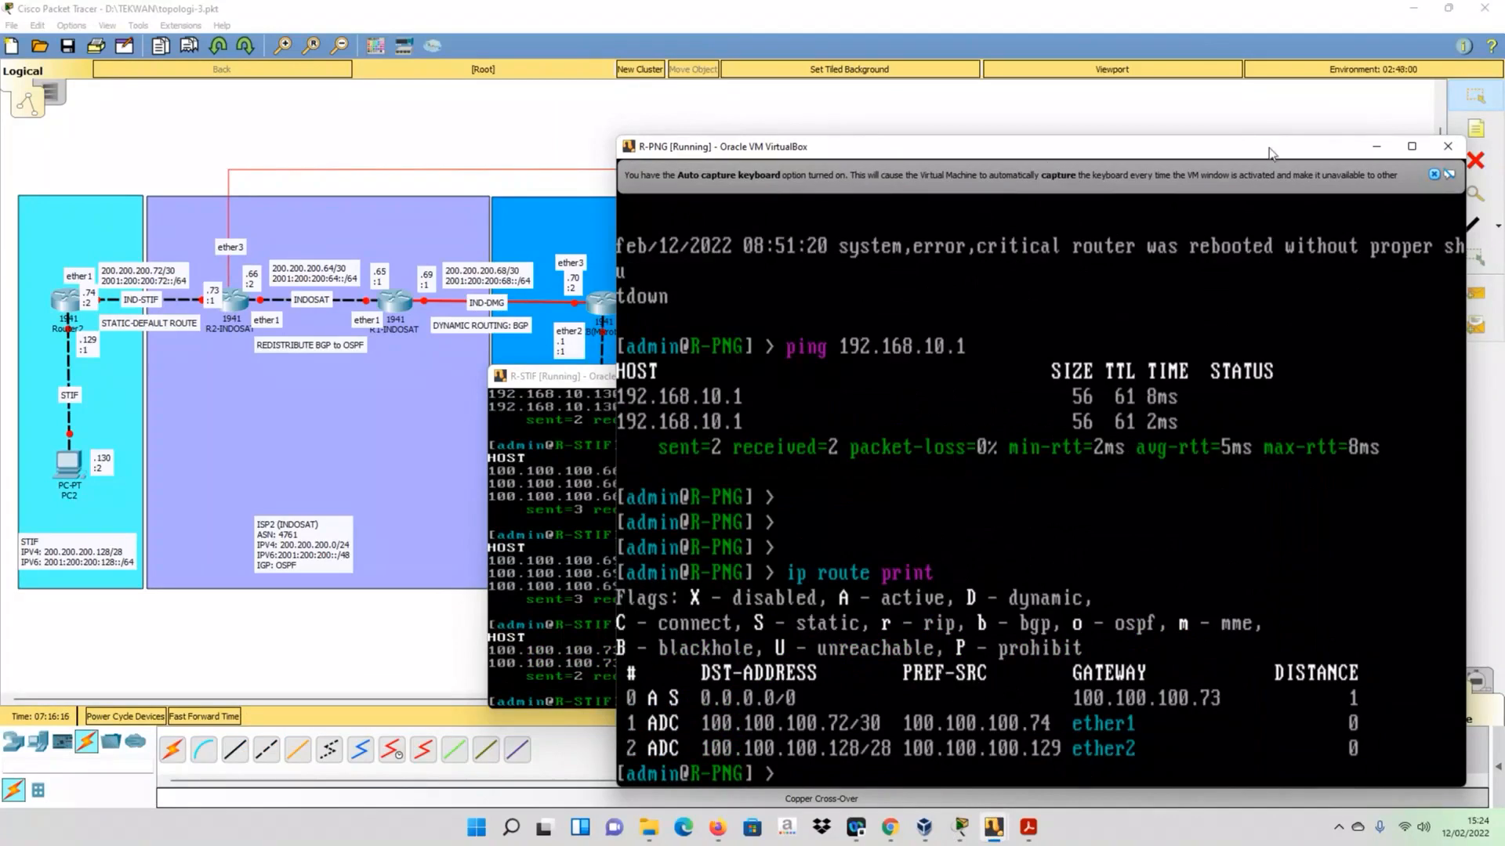
- Minimize the R-PNG window to return to R-STIF and ping R-PNG's uplink address 100.100.100.74
left_click(1377, 148)
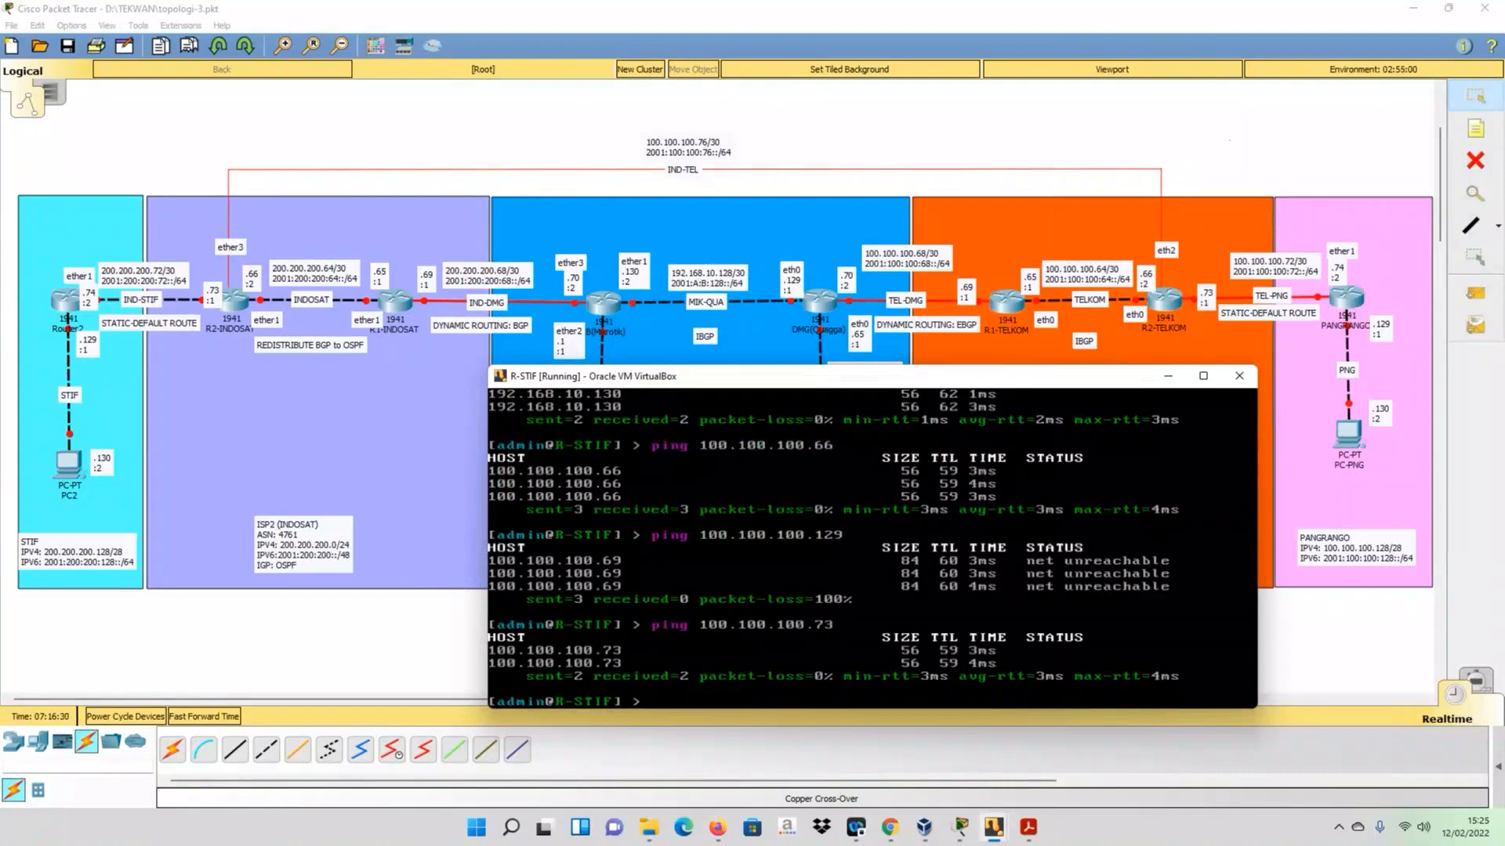
key("Up")
key("BackSpace")
type("4")
key("Return")
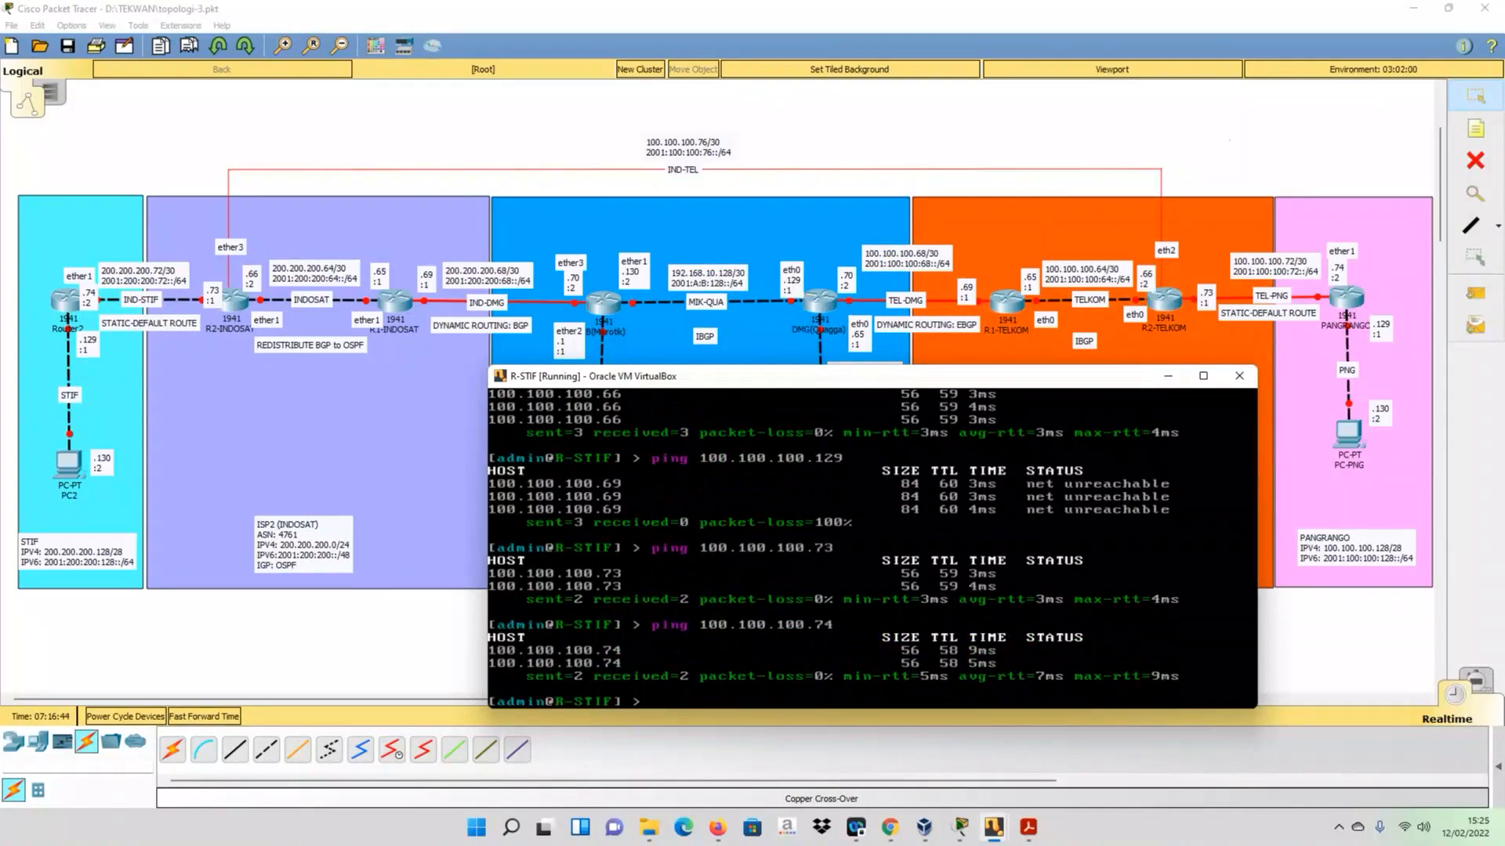
- Repeat the ping from R-STIF to R-PNG's LAN address 100.100.100.129
key("Up")
key("BackSpace")
key("BackSpace")
type("129")
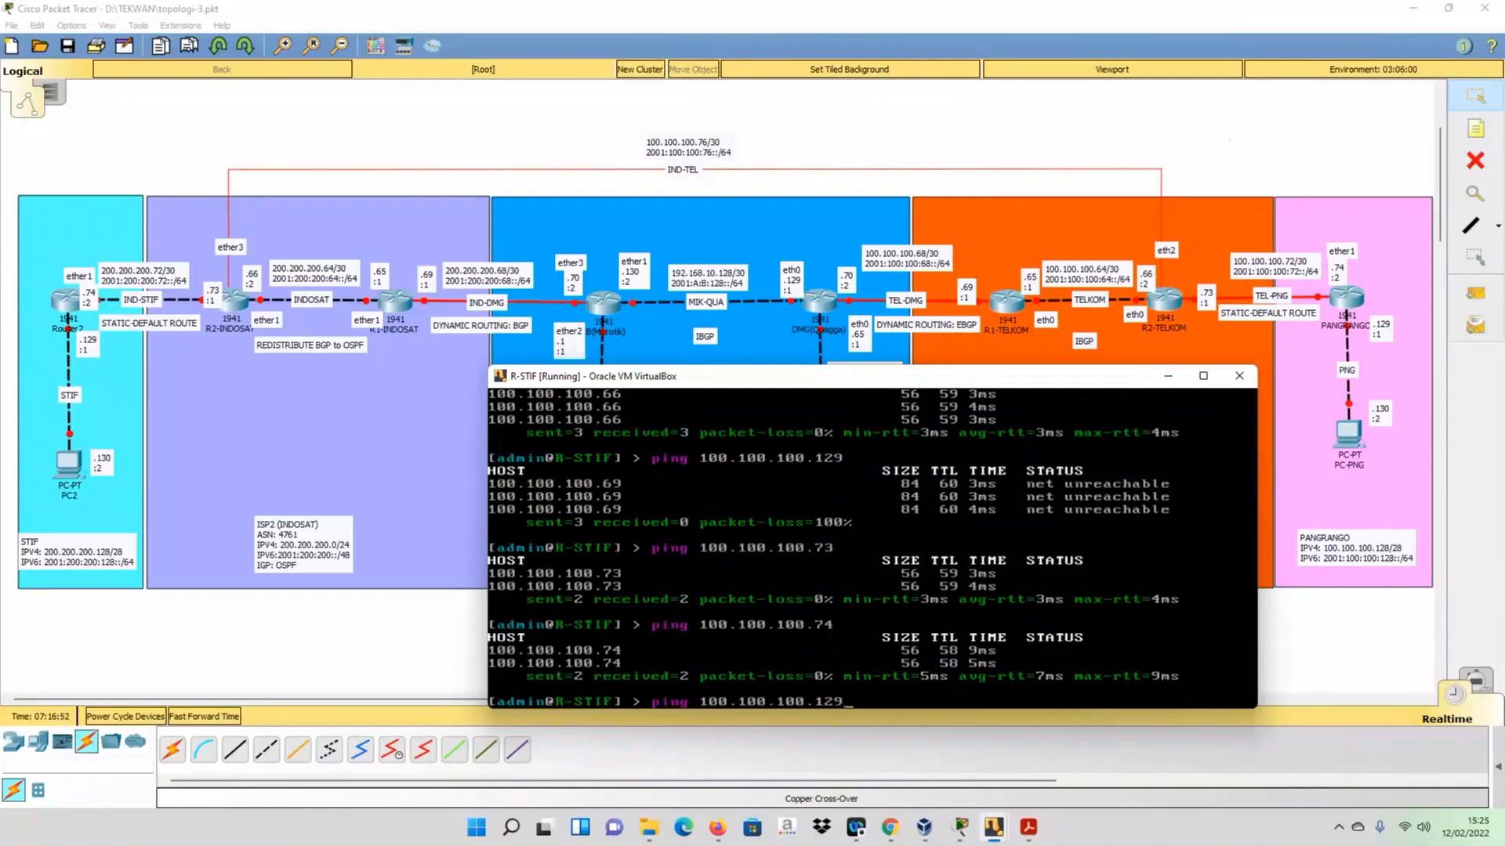
key("Return")
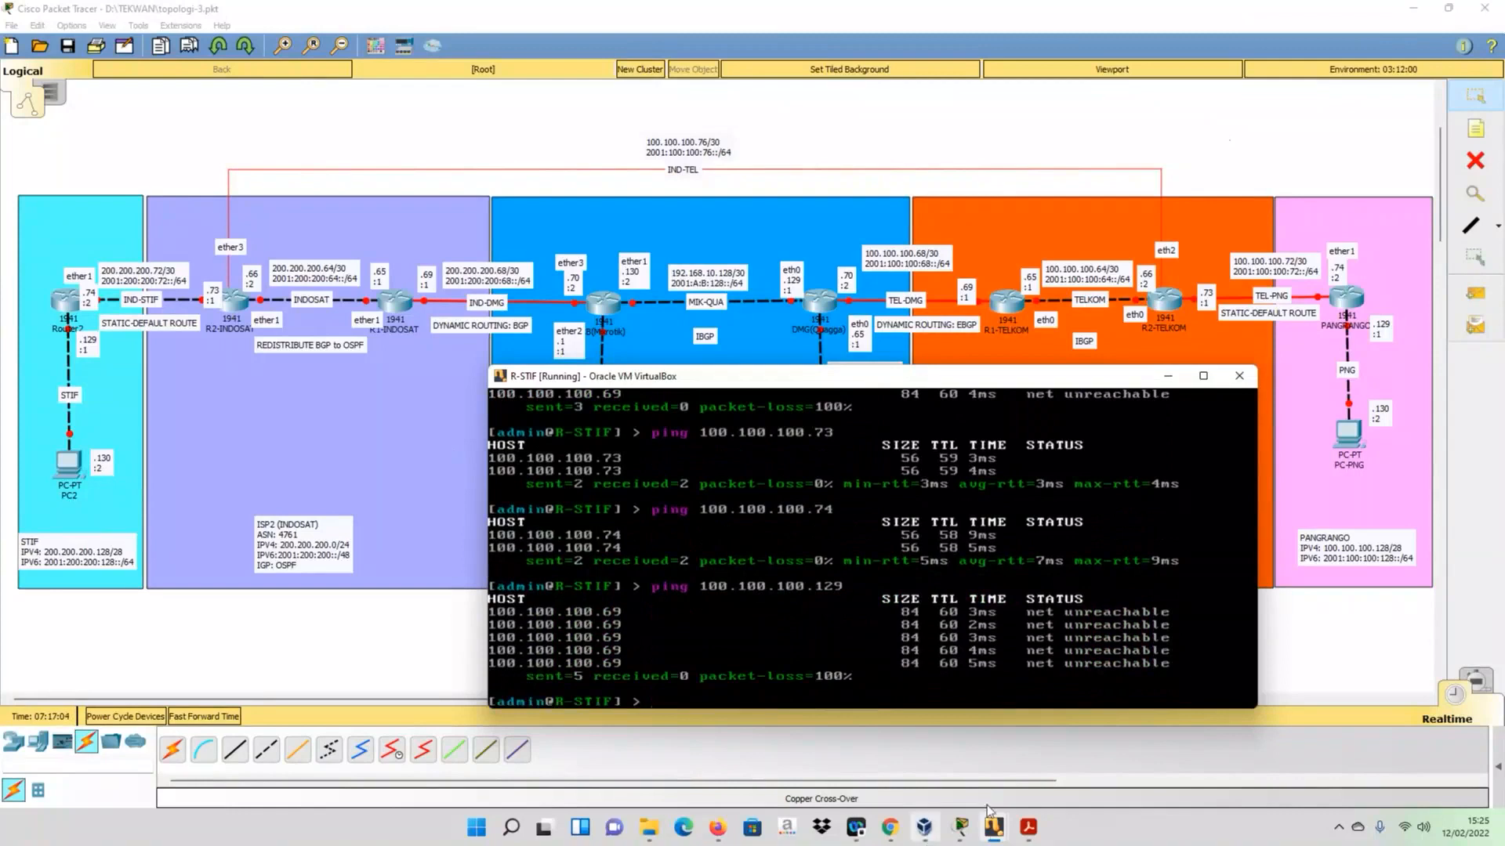
- Switch to the R2-TELKOM virtual machine and save its BGP configuration with do wr
left_click(993, 829)
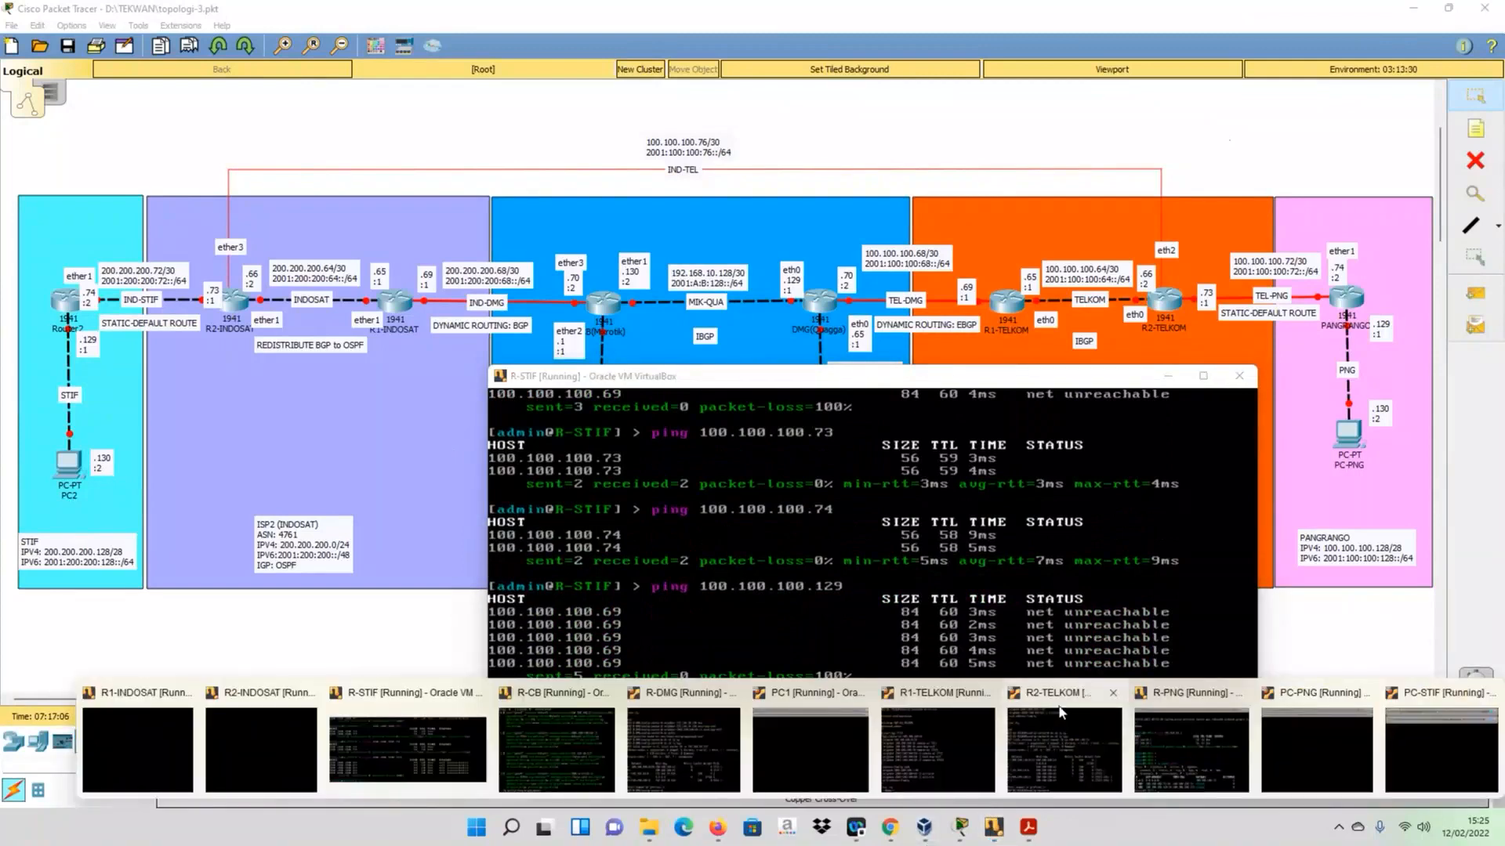
left_click(1061, 711)
type("ex")
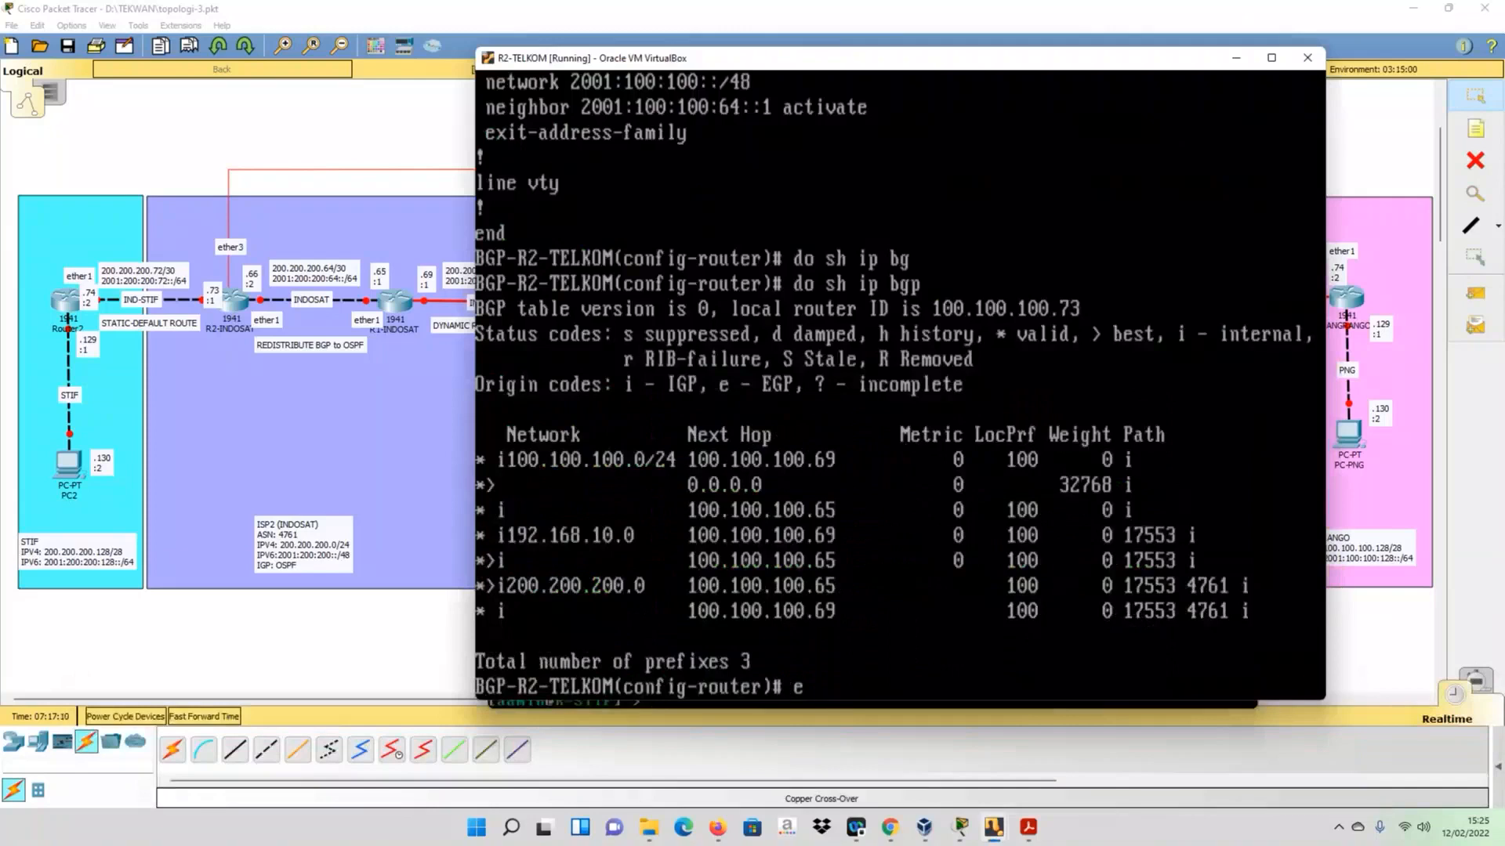
key("BackSpace")
key("BackSpace")
type("do wr")
key("Return")
- Exit R2-TELKOM's BGP configuration modes and close the telnet session back to the root shell
type("exit")
key("Return")
type("exit")
key("Return")
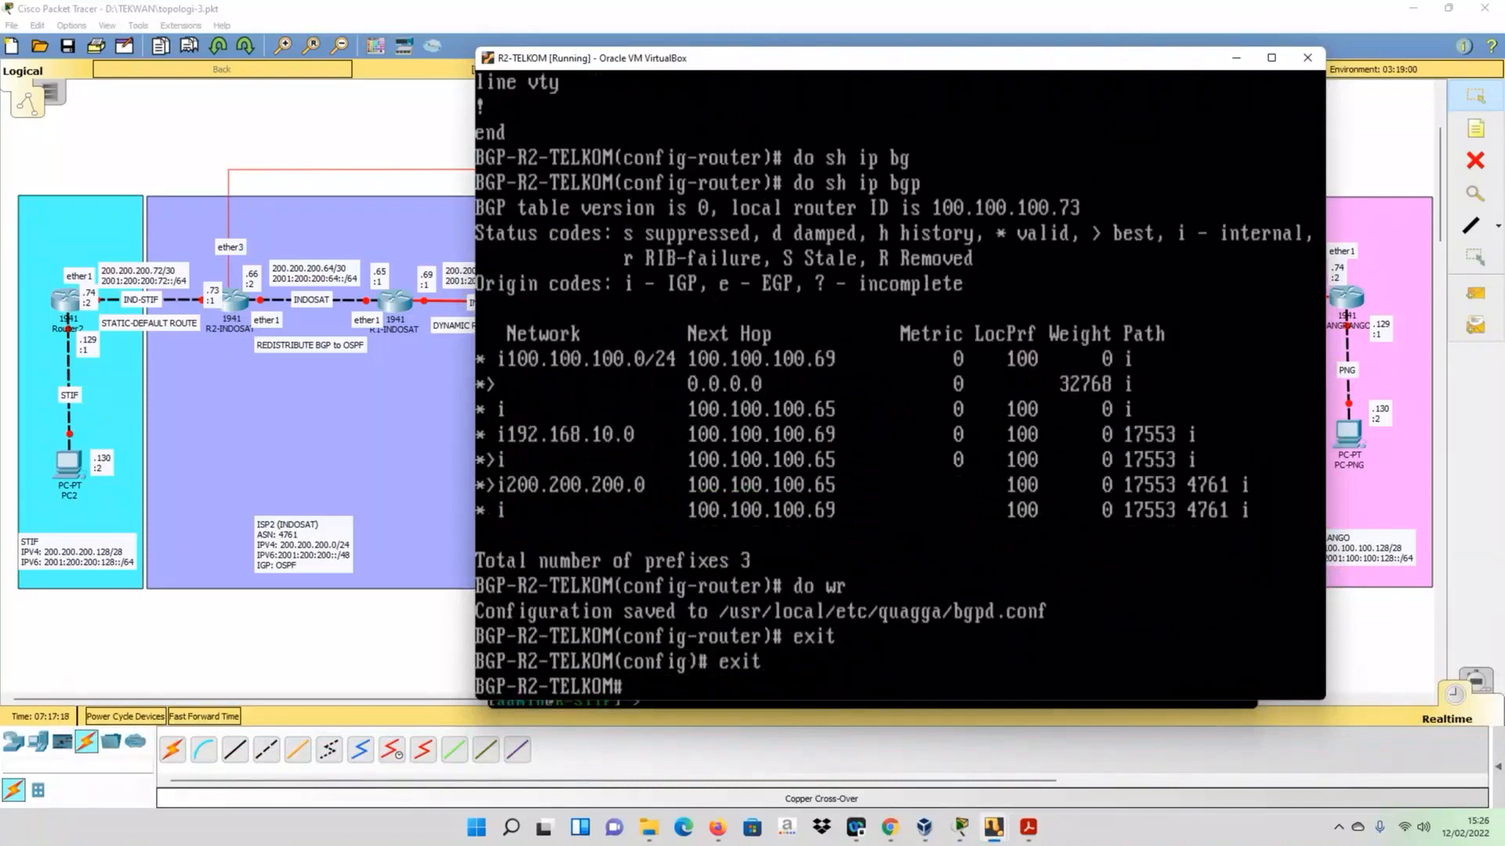
type("exit")
key("Return")
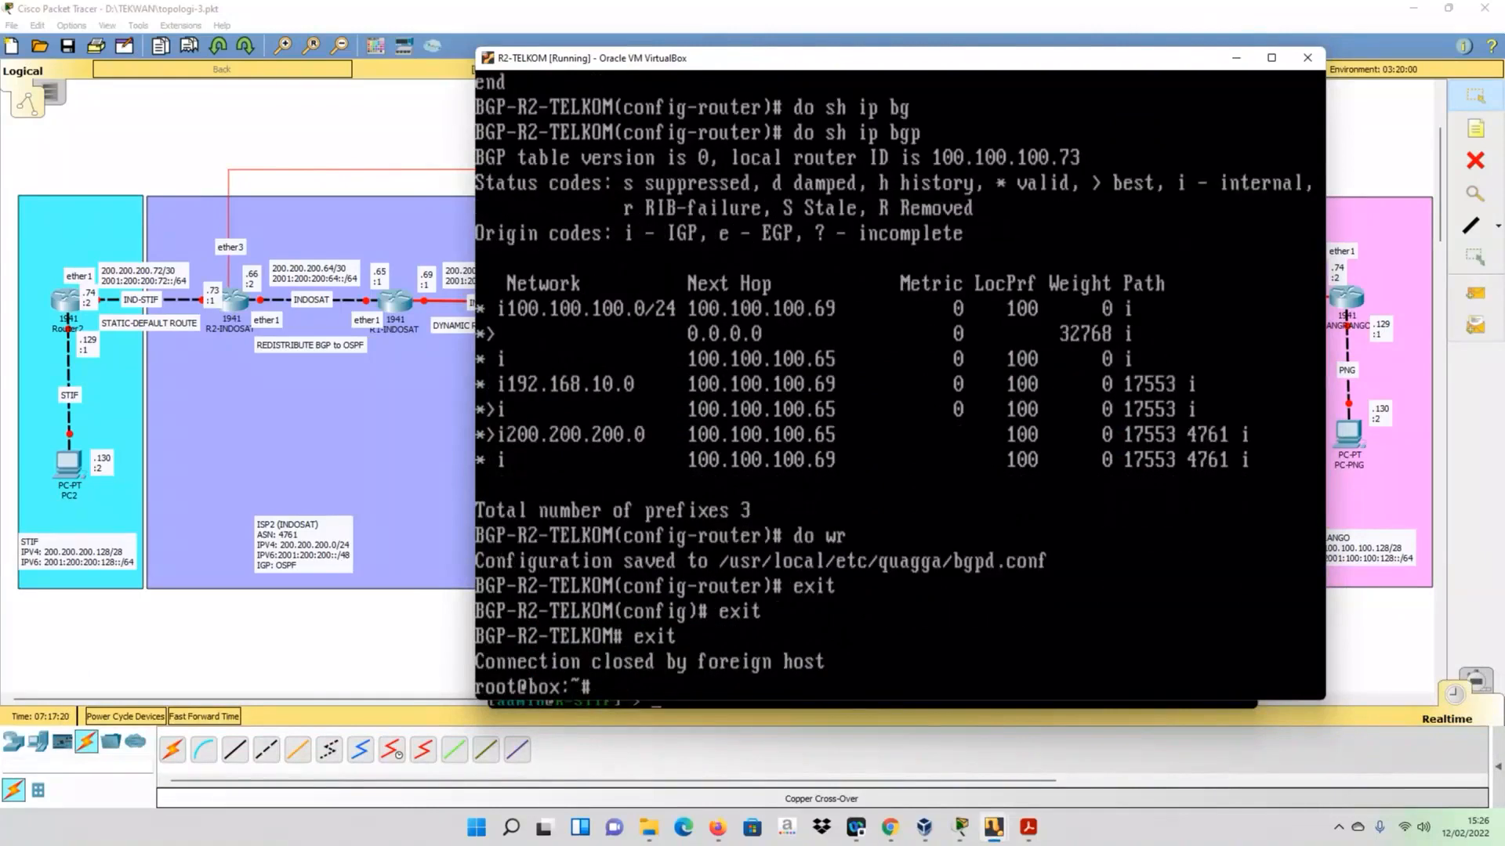
- Telnet to 127.0.0.1 port 2601 on R2-TELKOM, enter the access password and enable privileged mode
key("Up")
key("BackSpace")
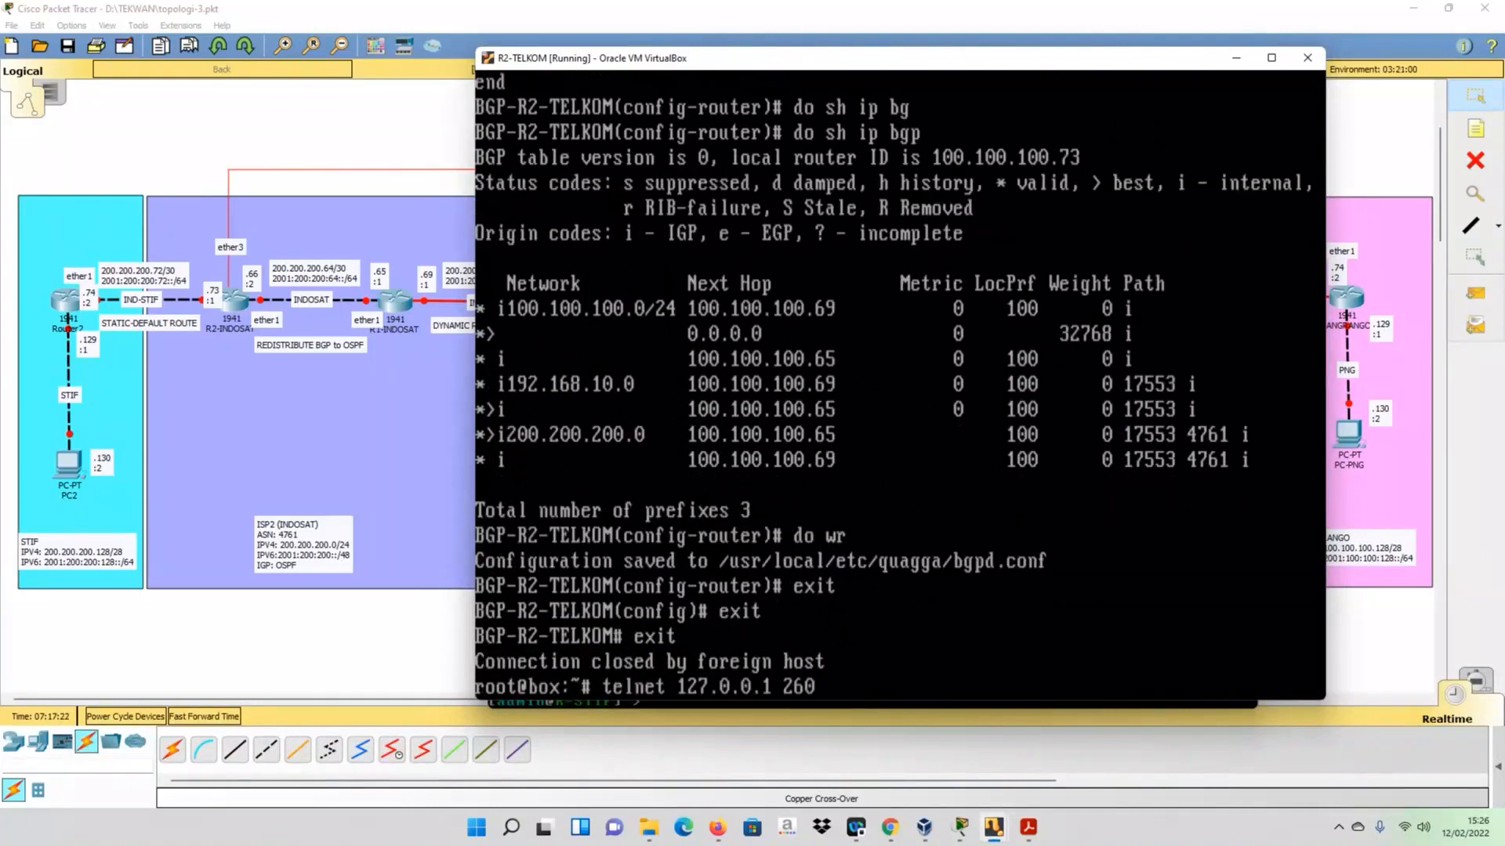
type("1")
key("Return")
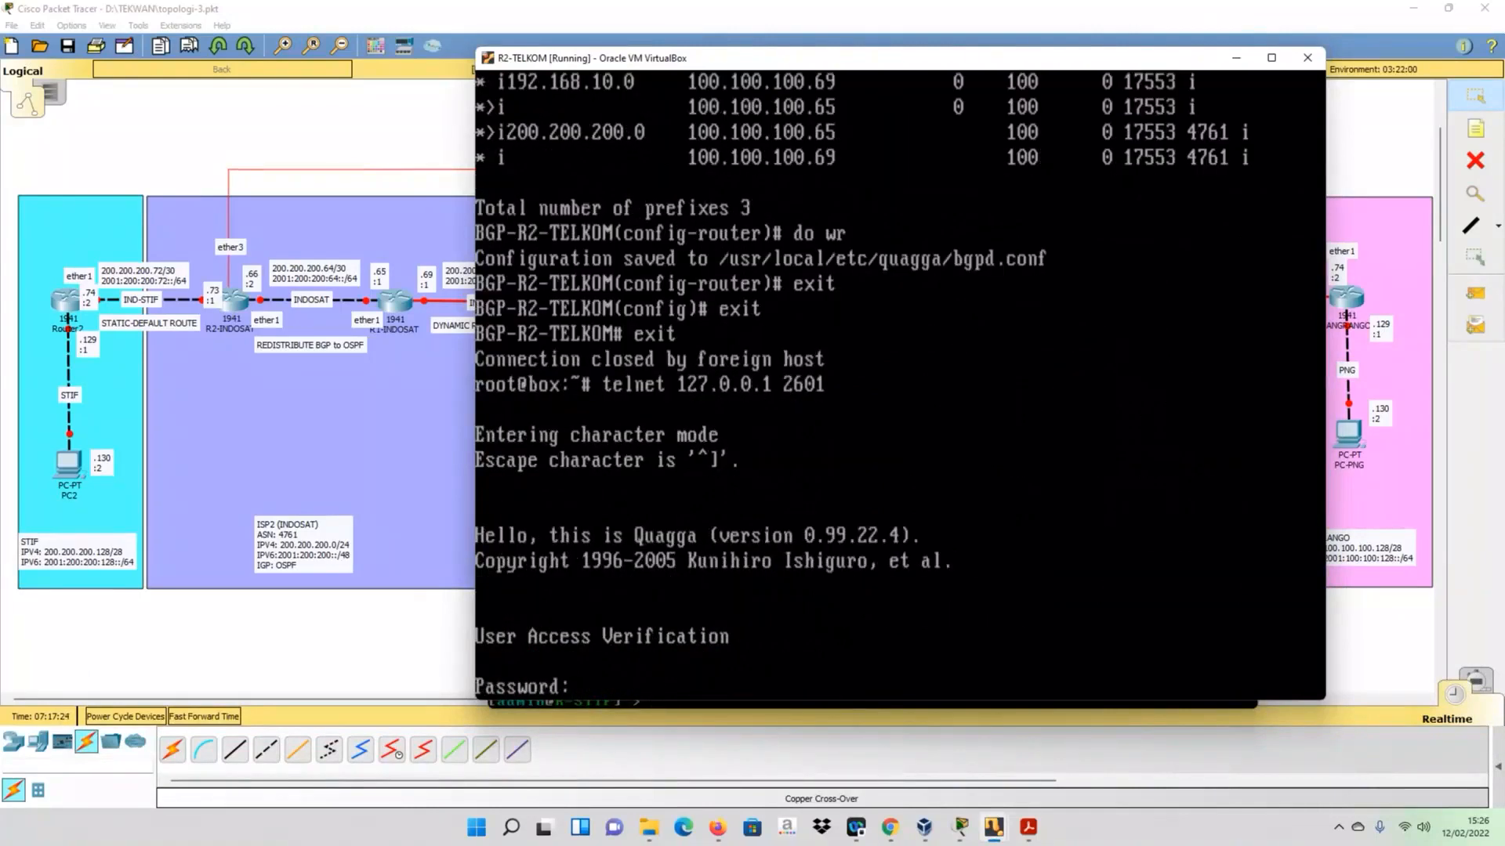
key("Return")
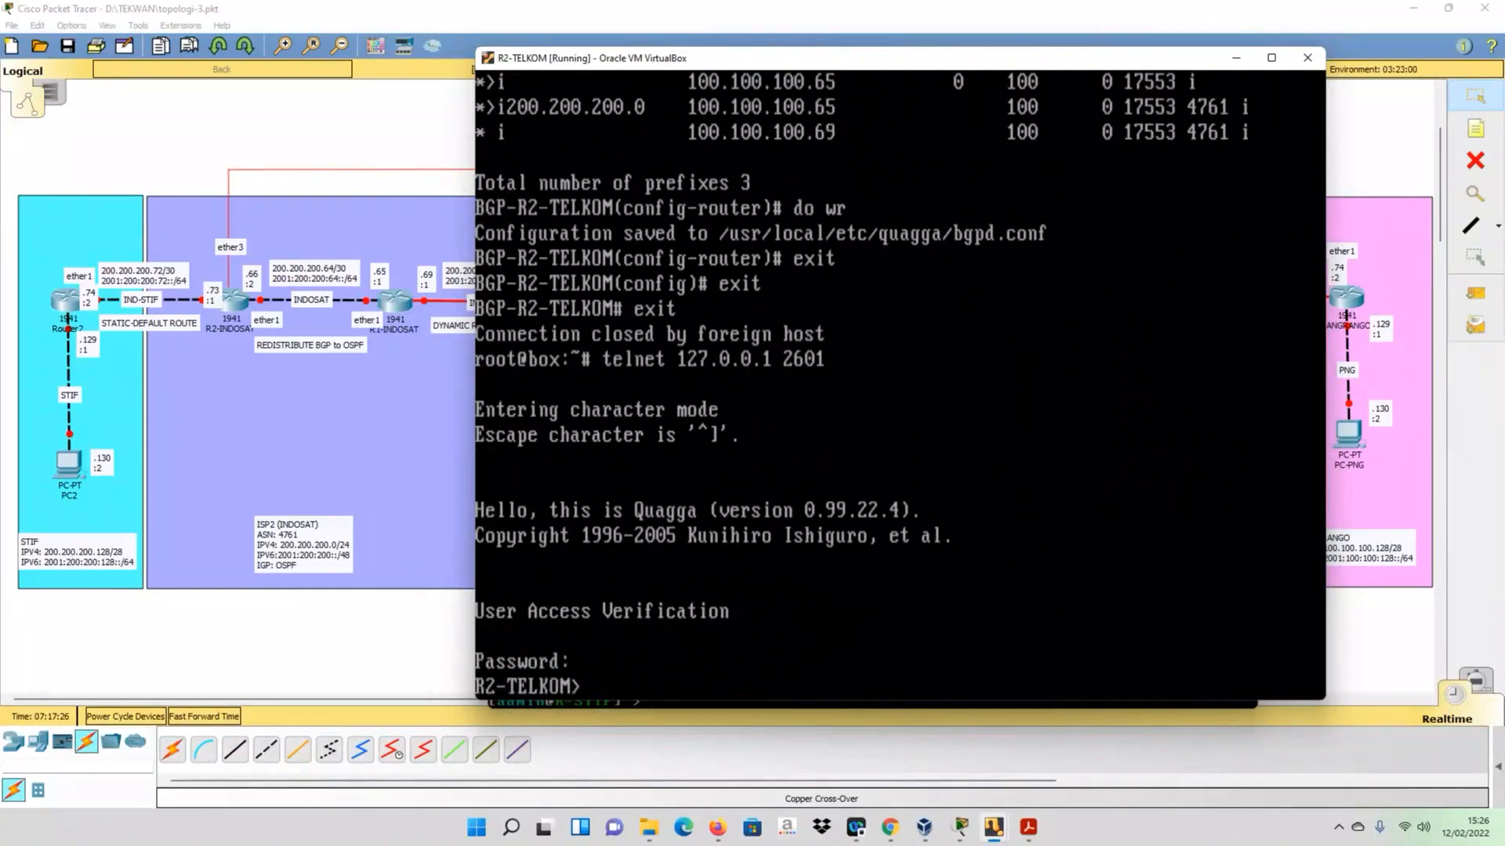
type("en")
key("Return")
- Display R2-TELKOM's IPv4 routing table with sh ip route
type("sh")
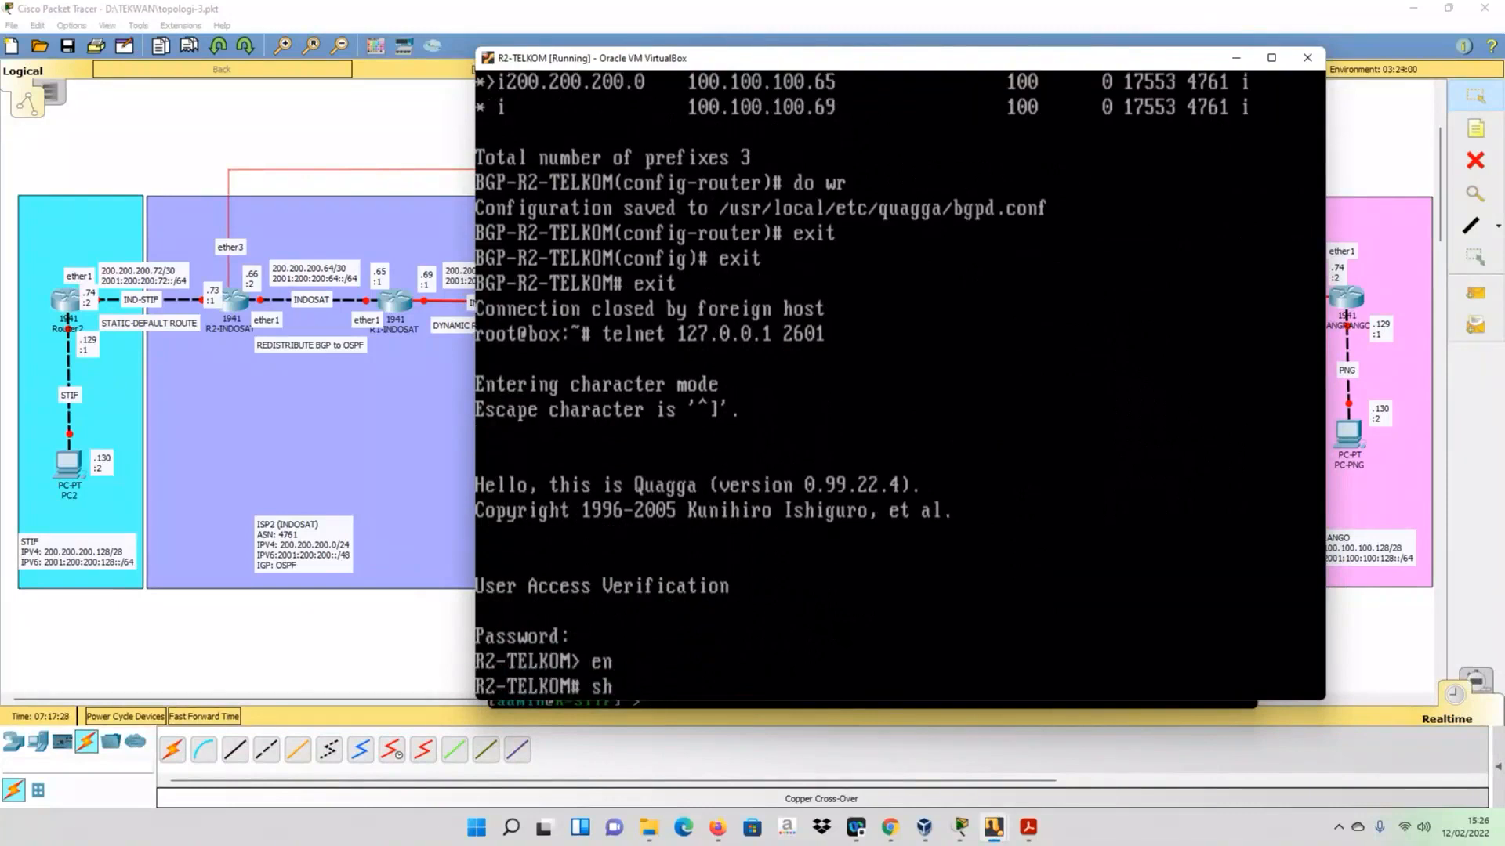
type(" ip rou")
key("Tab")
key("Return")
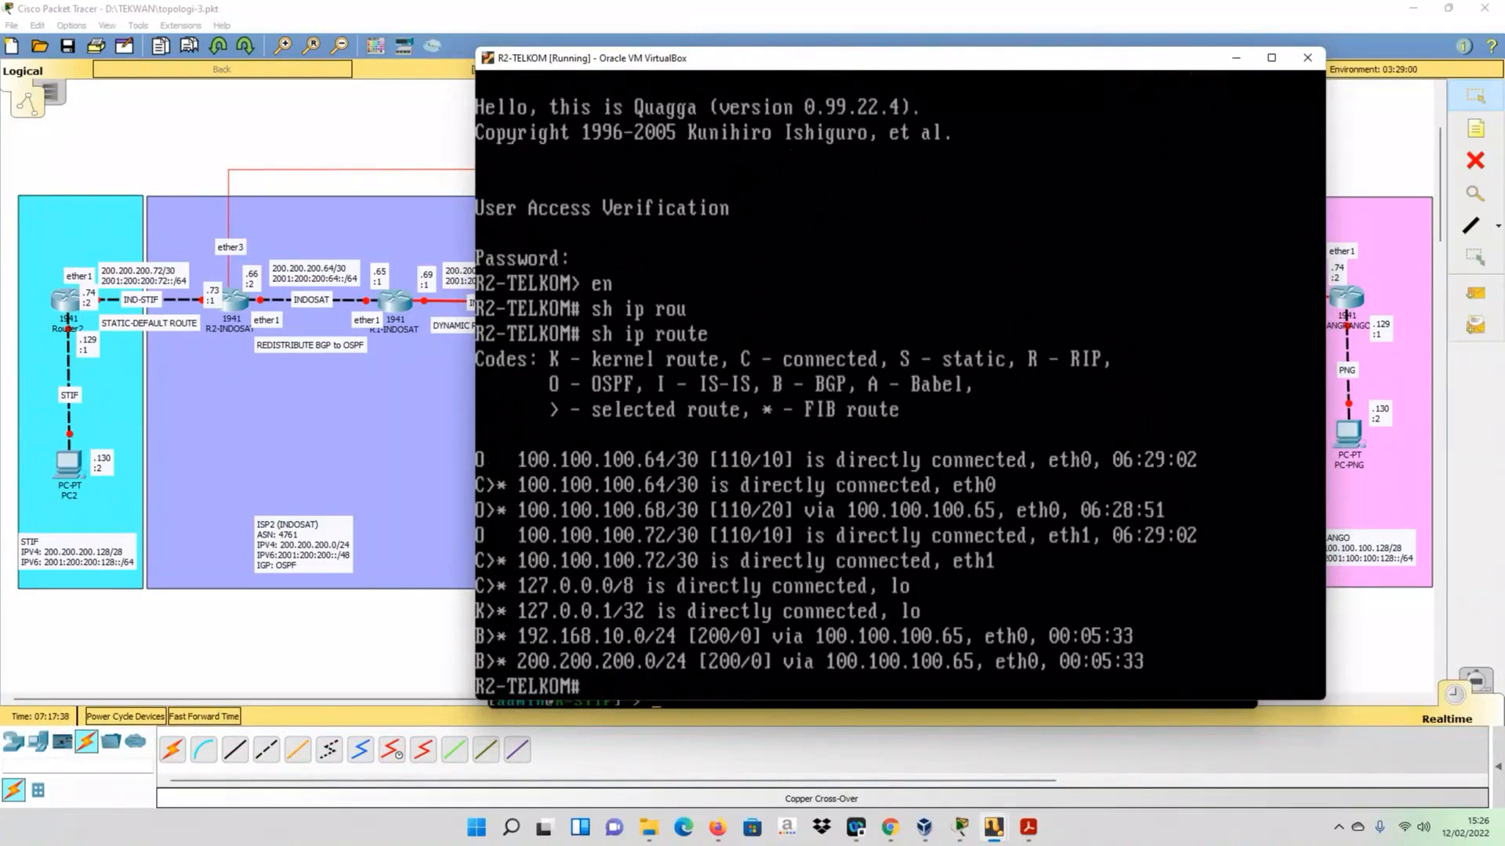
- Display R2-TELKOM's full running configuration with sh run to check for static routes
type("sh run")
key("Return")
key("space")
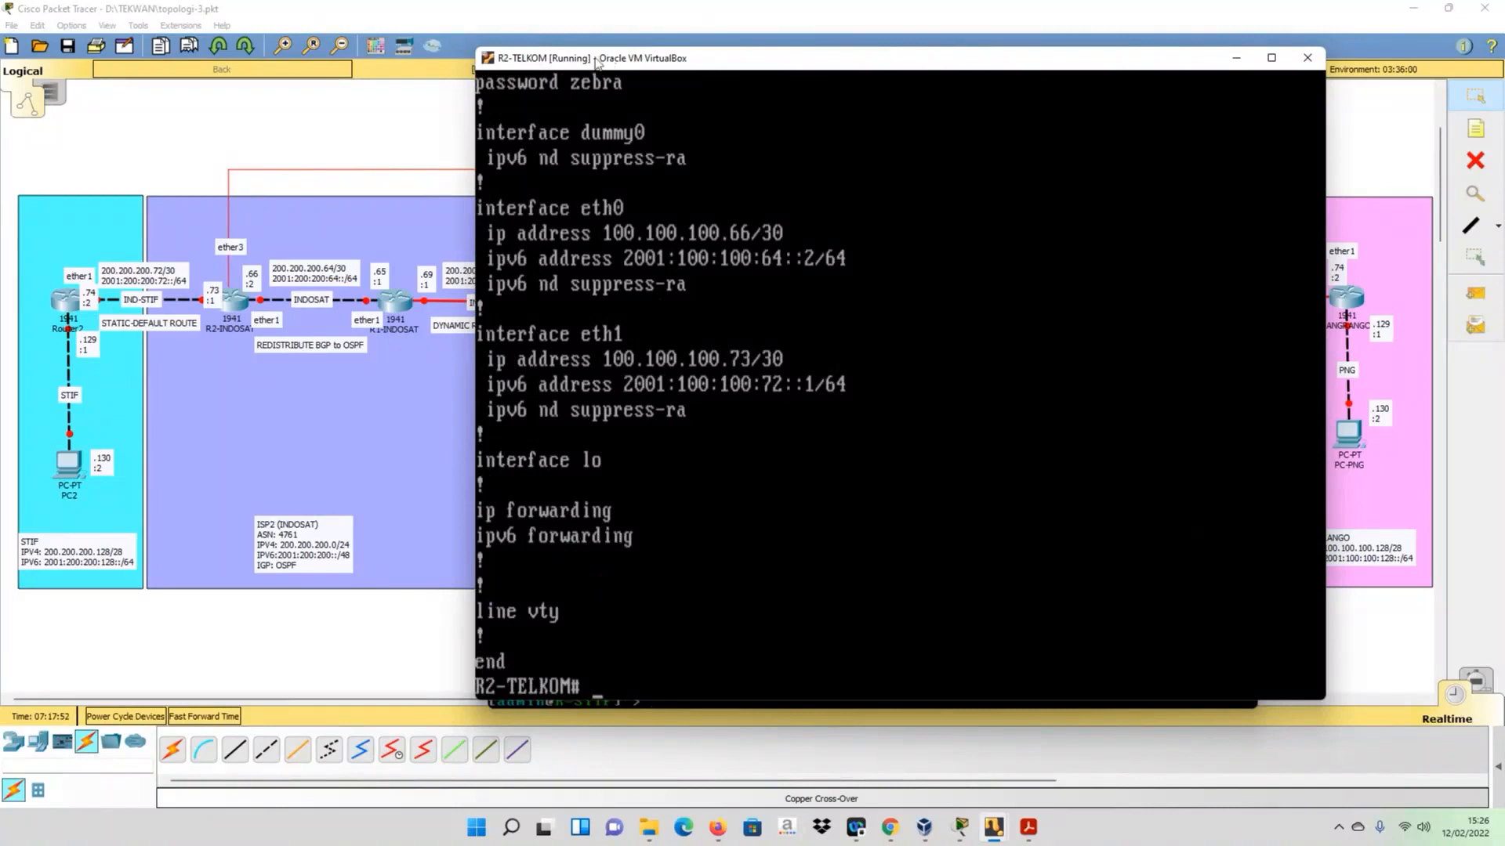
- Move the R2-TELKOM window off the PANGRANGO area and configure a static IPv4 route to 100.100.100.128/28 via 100.100.100.74
left_click_drag(594, 59, 405, 107)
type("config t")
key("Return")
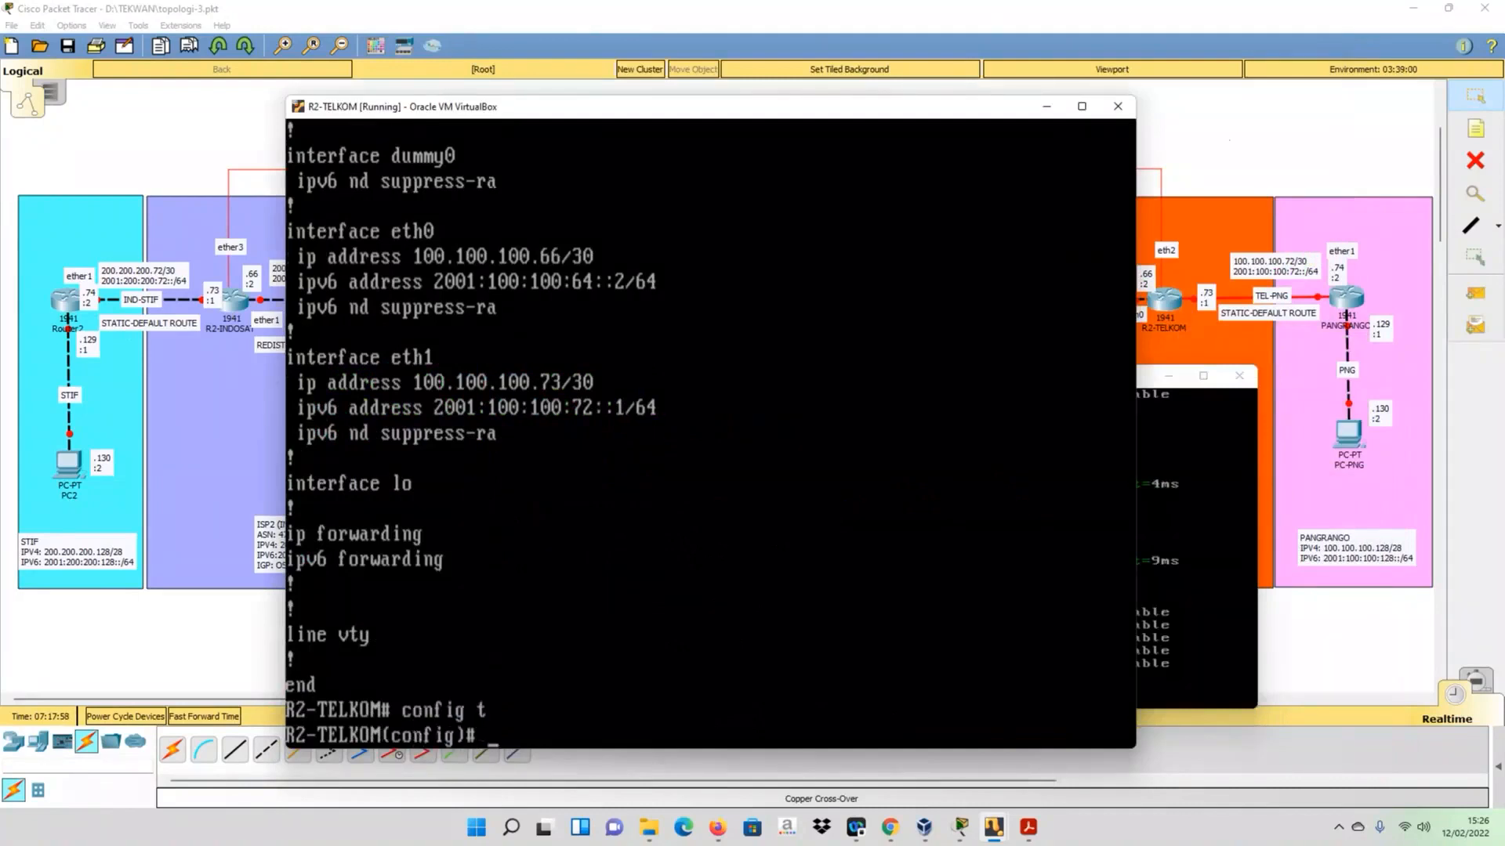
type("i")
key("BackSpace")
type("ip route 10")
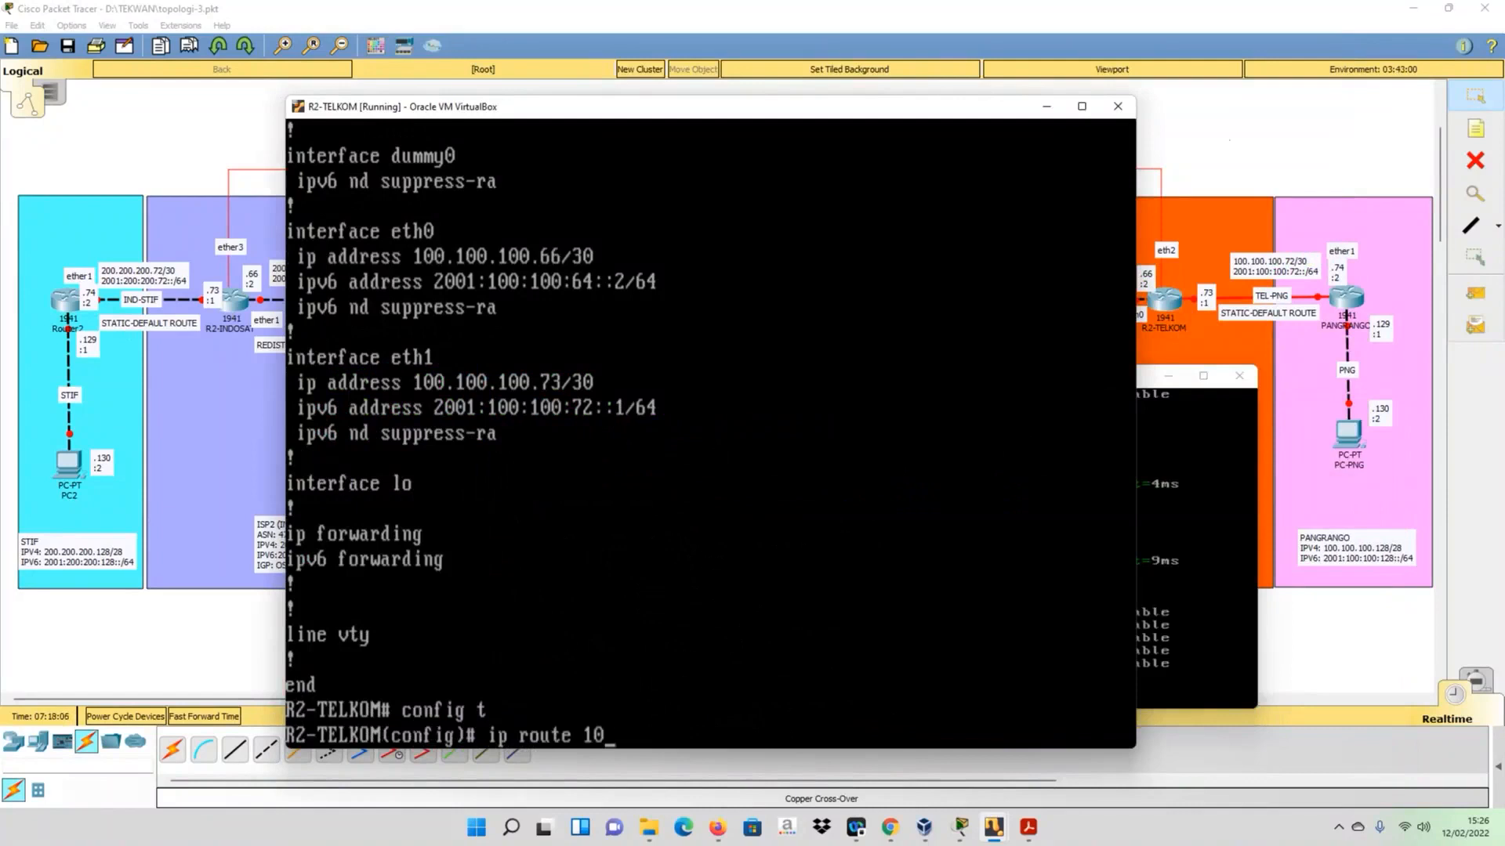
type("0.100.100.128/28")
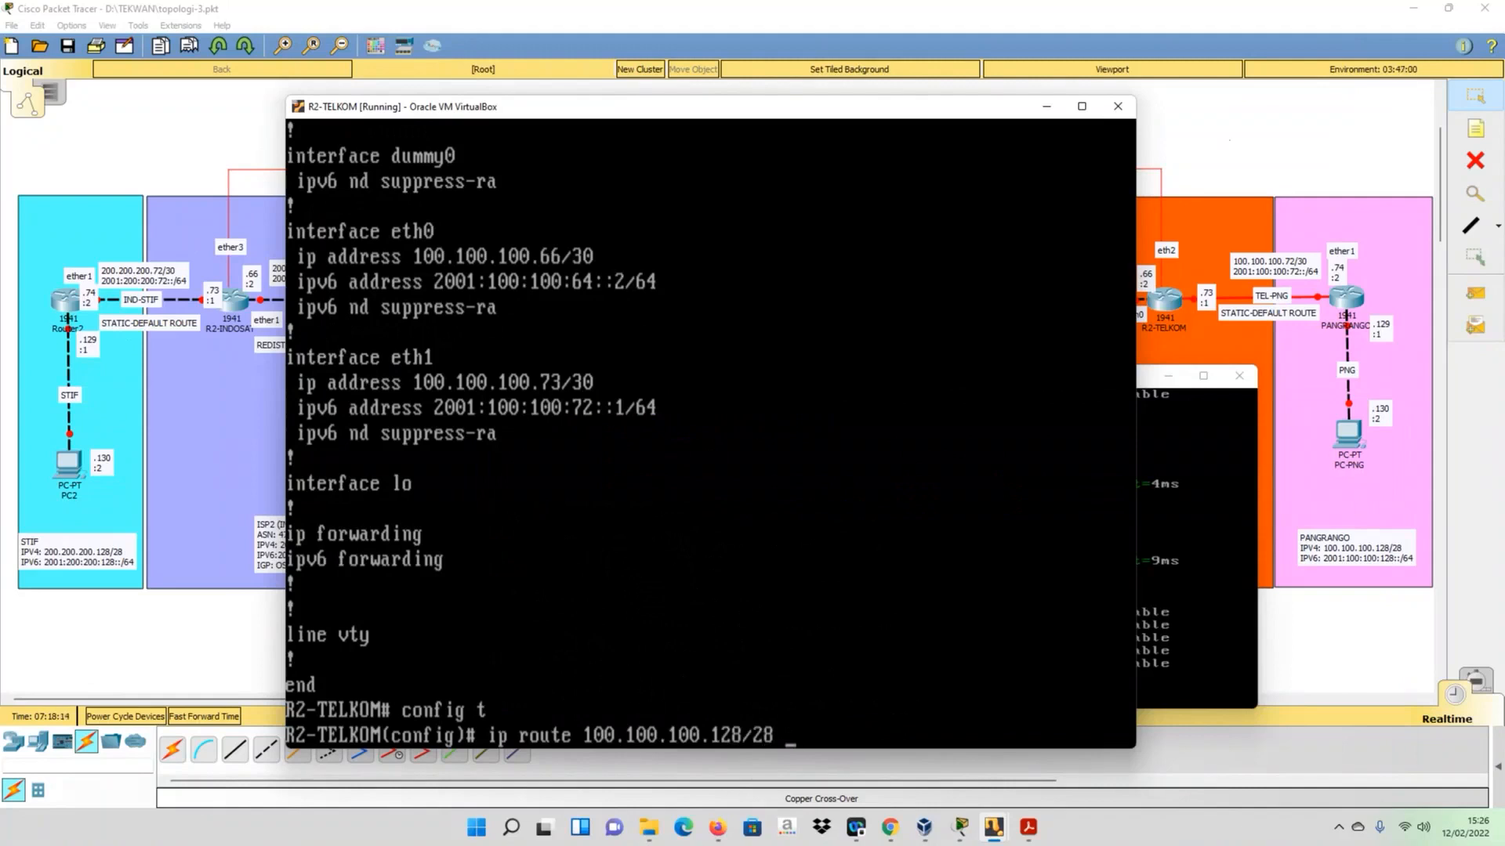
type(" 100.100.100.75")
key("BackSpace")
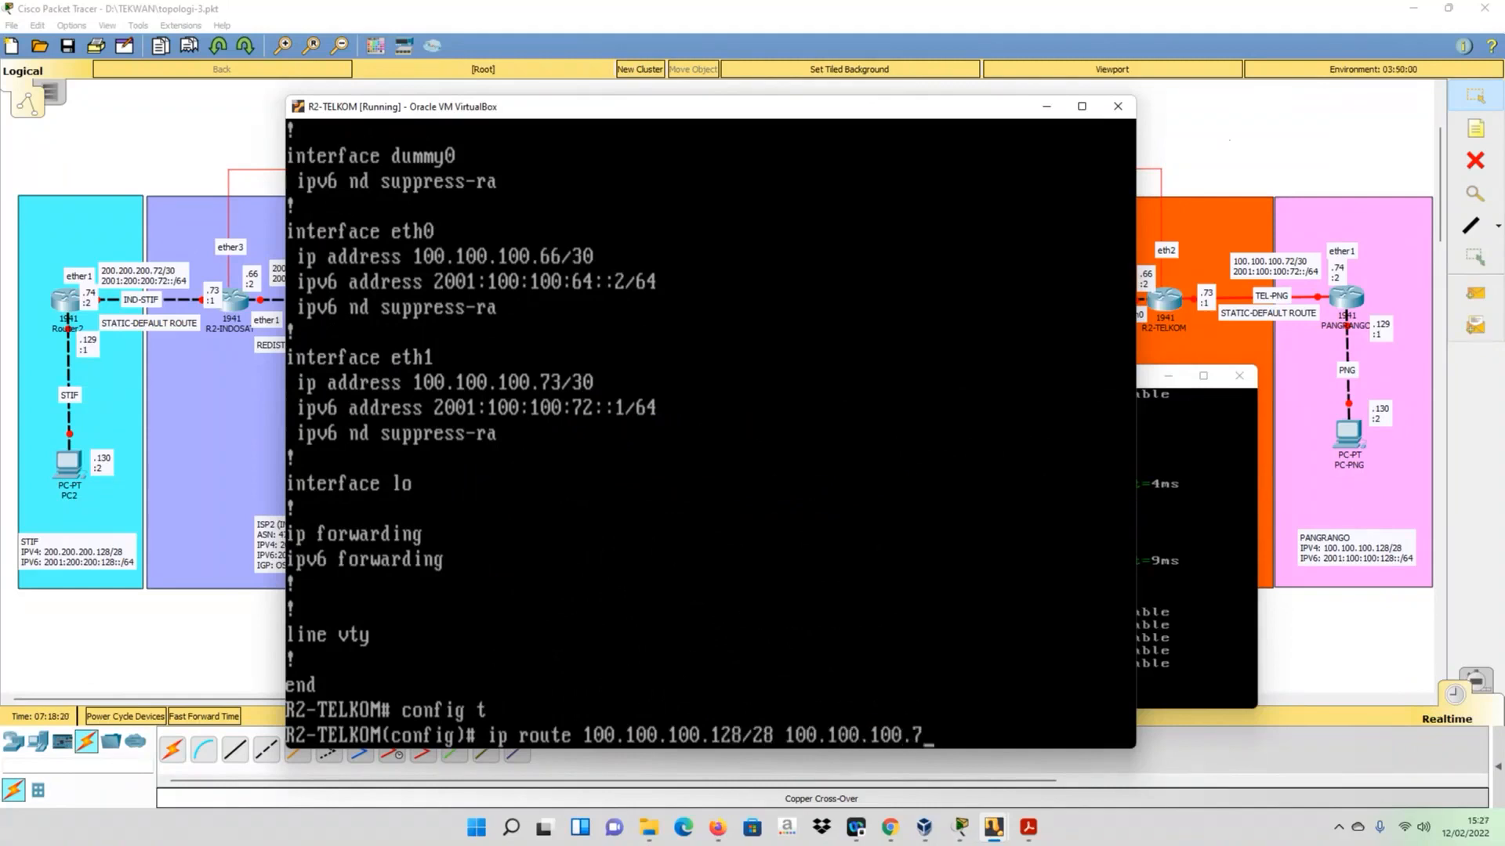
type("4")
key("Return")
- Add a static IPv6 route on R2-TELKOM to 2001:100:100:128::/64 via 2001:100:100:72::2
type("ip route")
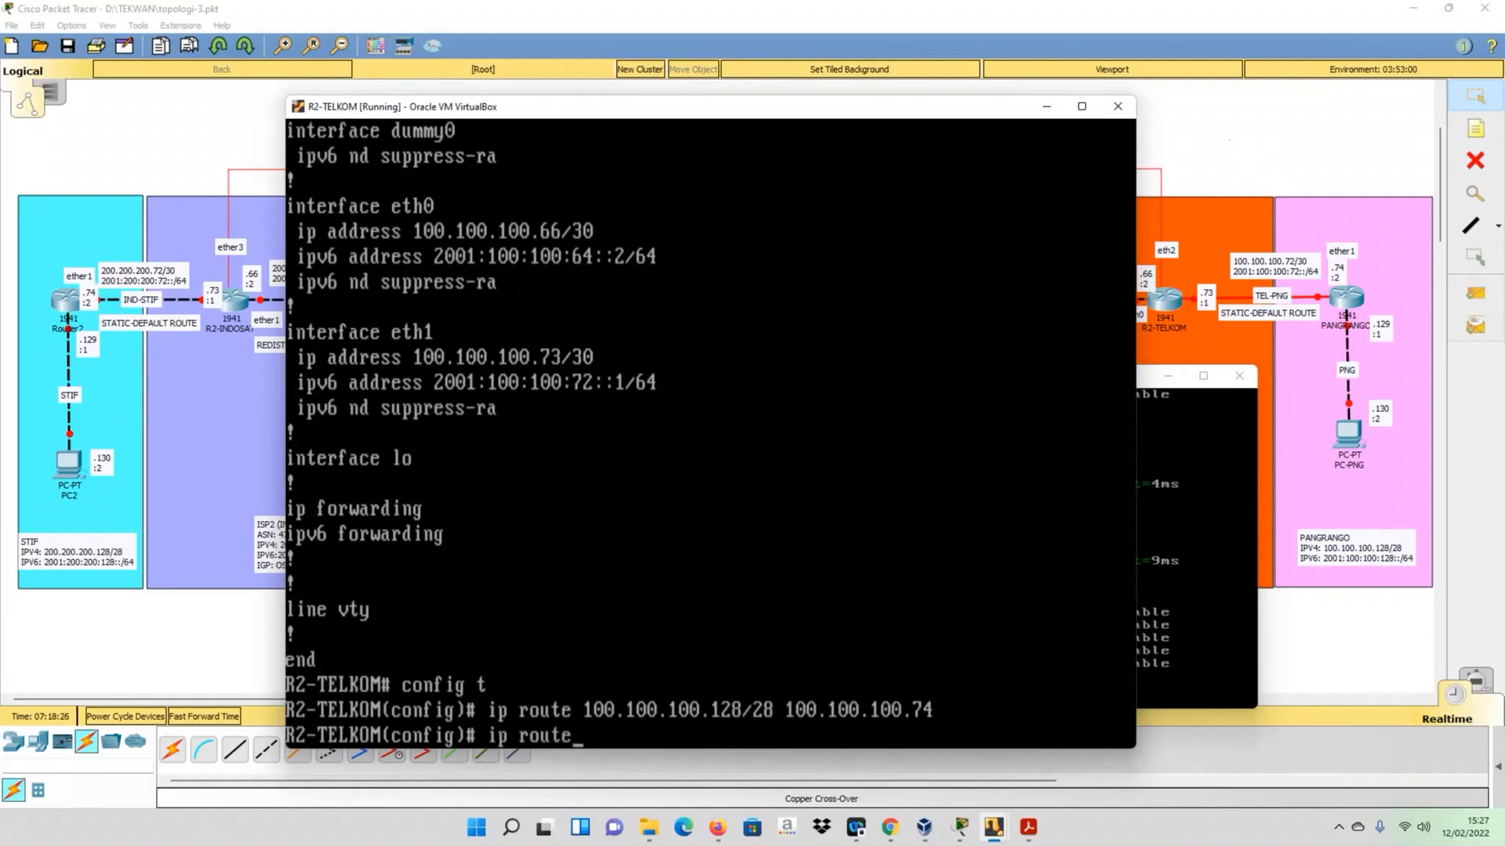
type(" 2001:100:100")
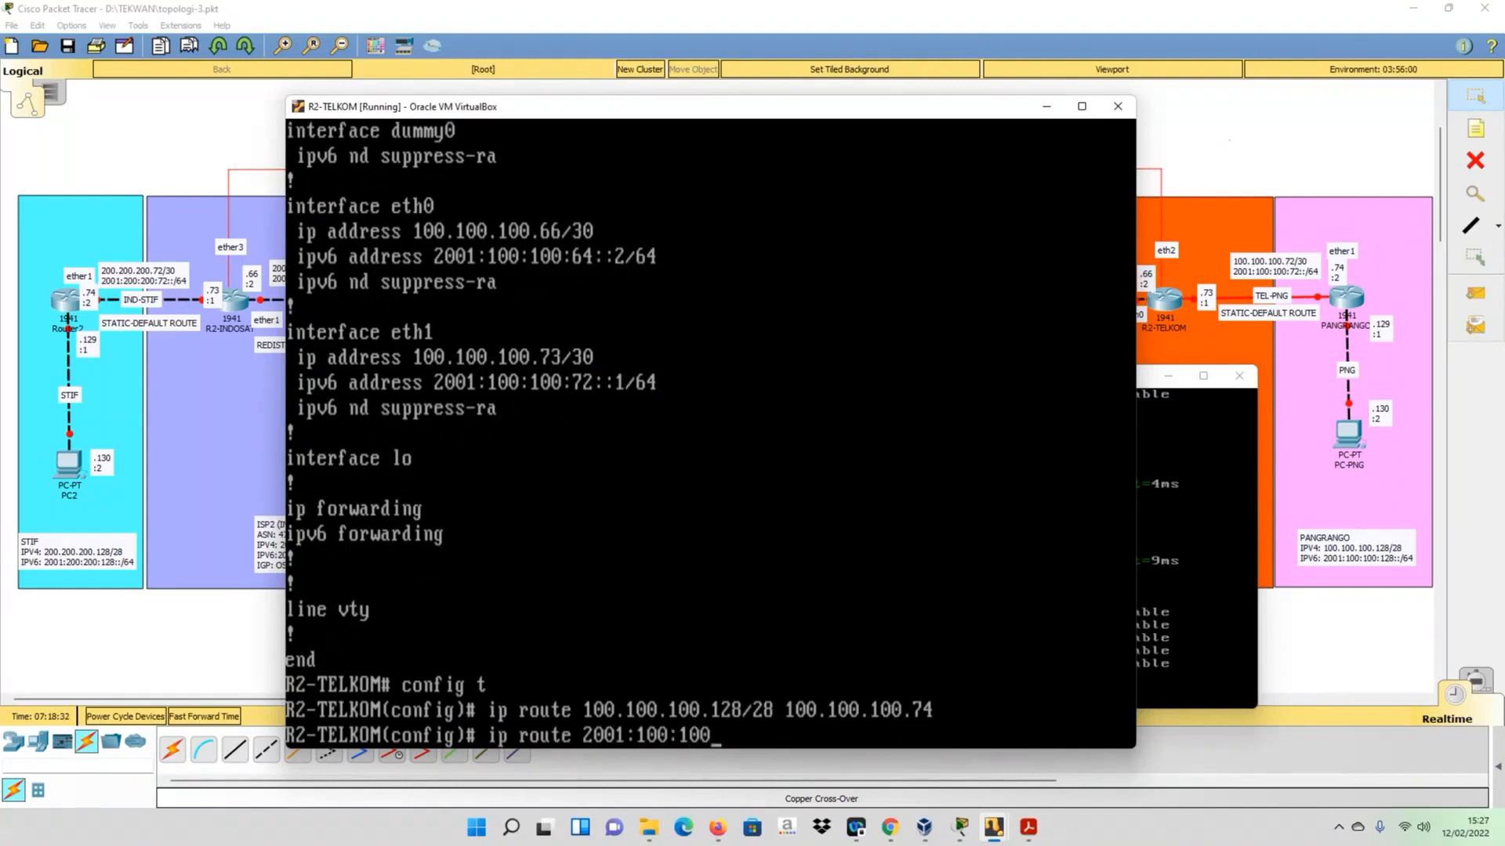
type(":128::/64 2001:100")
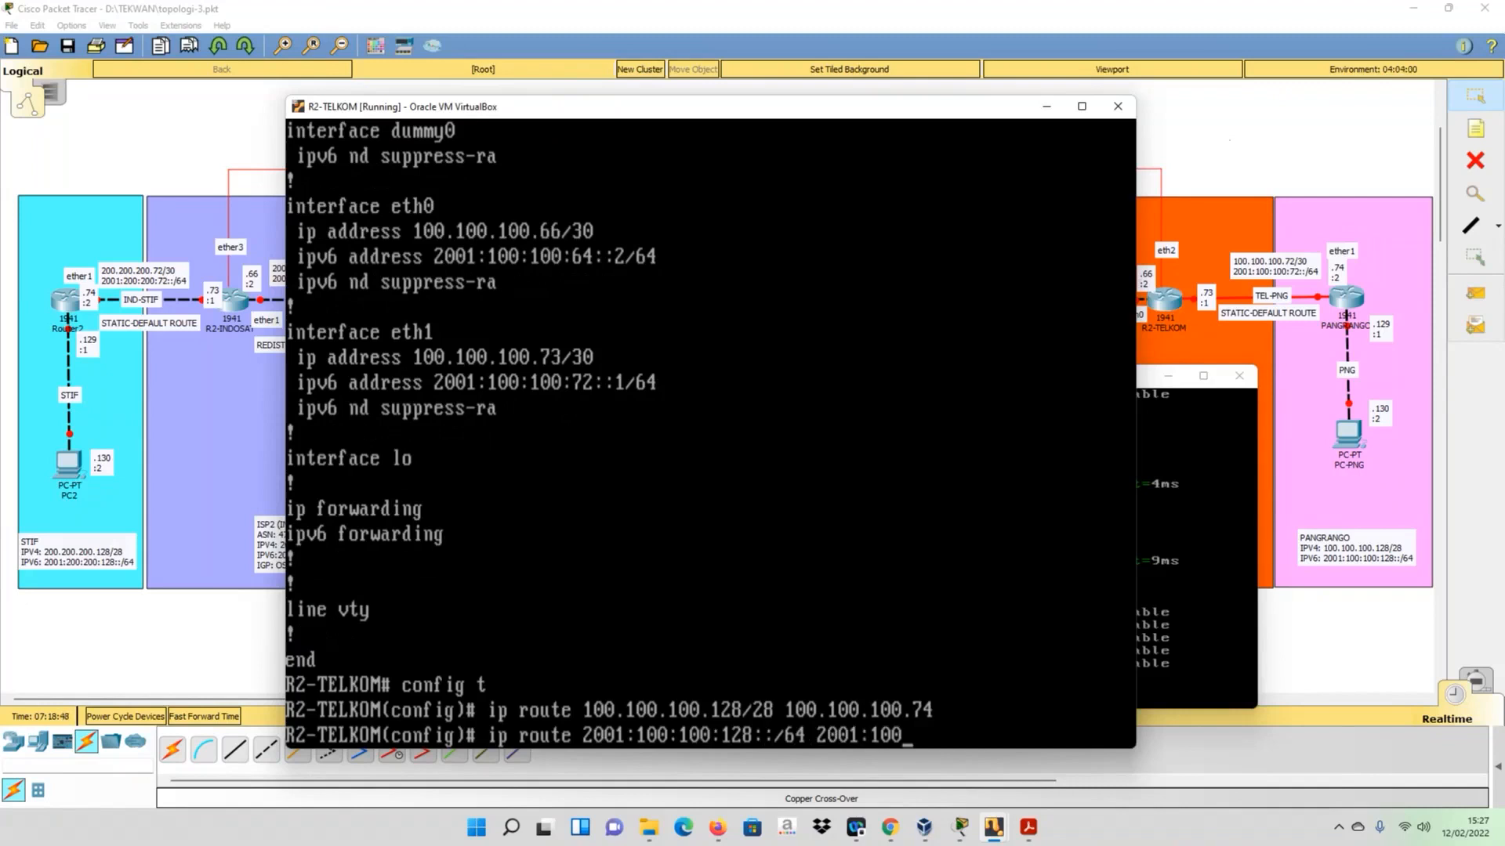
type(":100:72::2")
key("Left")
key("Left")
key("Left")
key("Left")
key("Left")
key("Left")
key("Left")
key("Left")
key("Left")
key("Left")
key("Left")
key("Left")
key("Left")
key("Left")
key("Left")
key("Left")
key("Left")
key("Left")
type("v6")
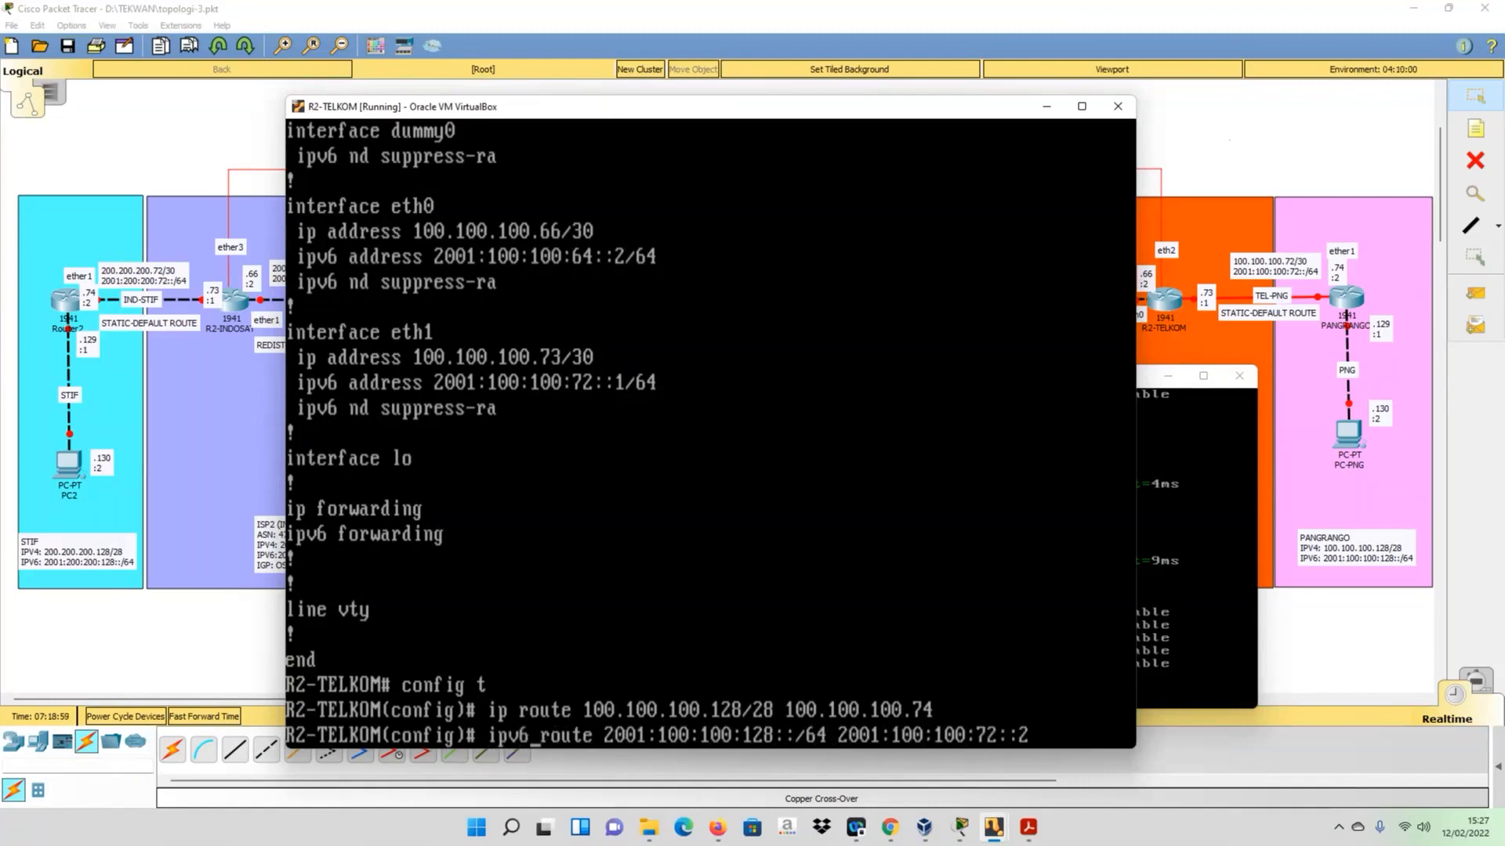
key("Return")
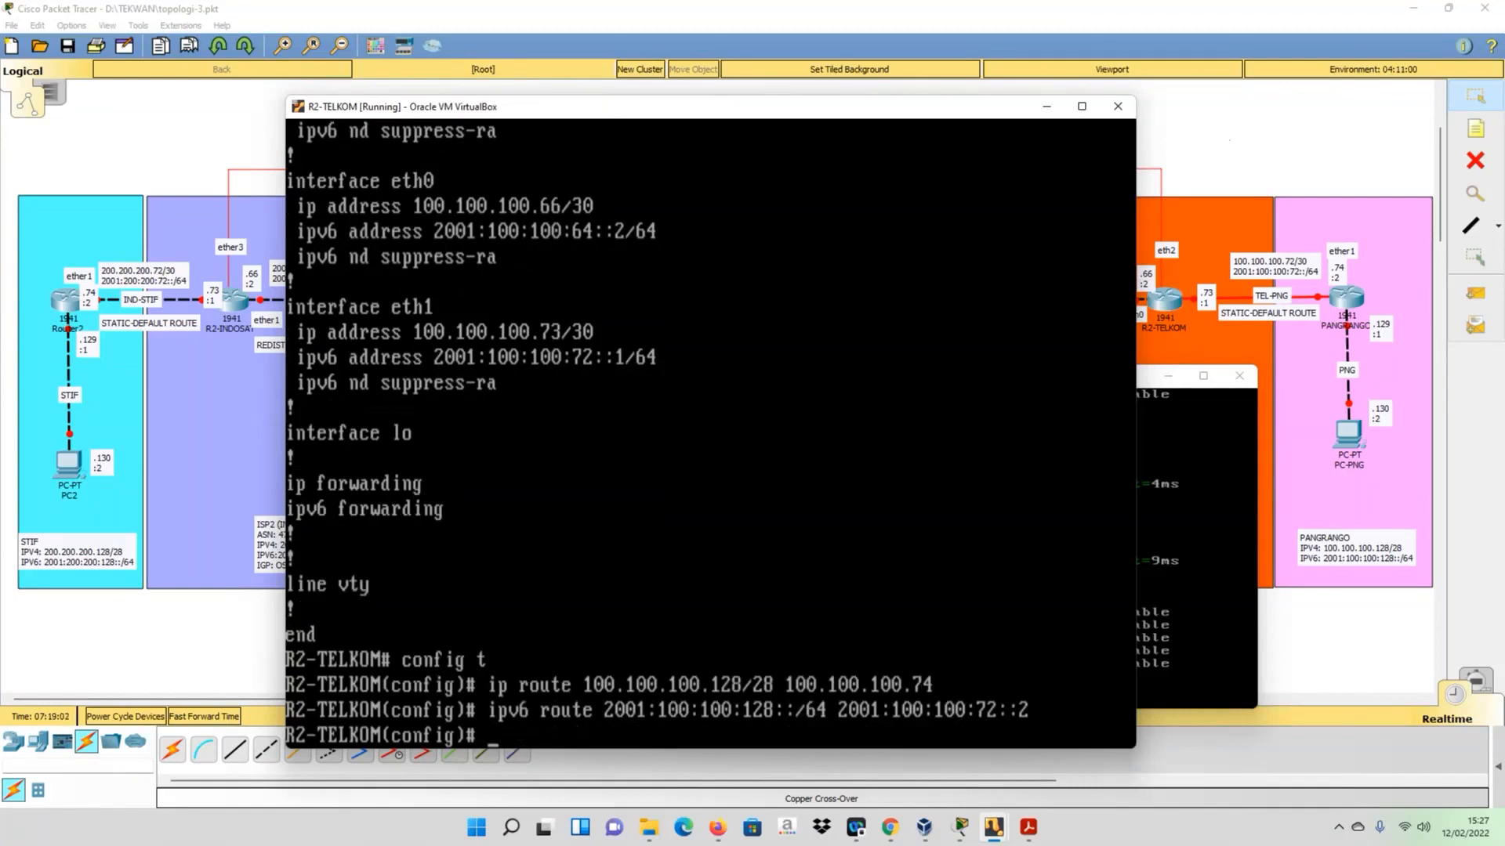
- Display R2-TELKOM's running configuration with do sh run to check the static route entries
type("do sh run")
key("Return")
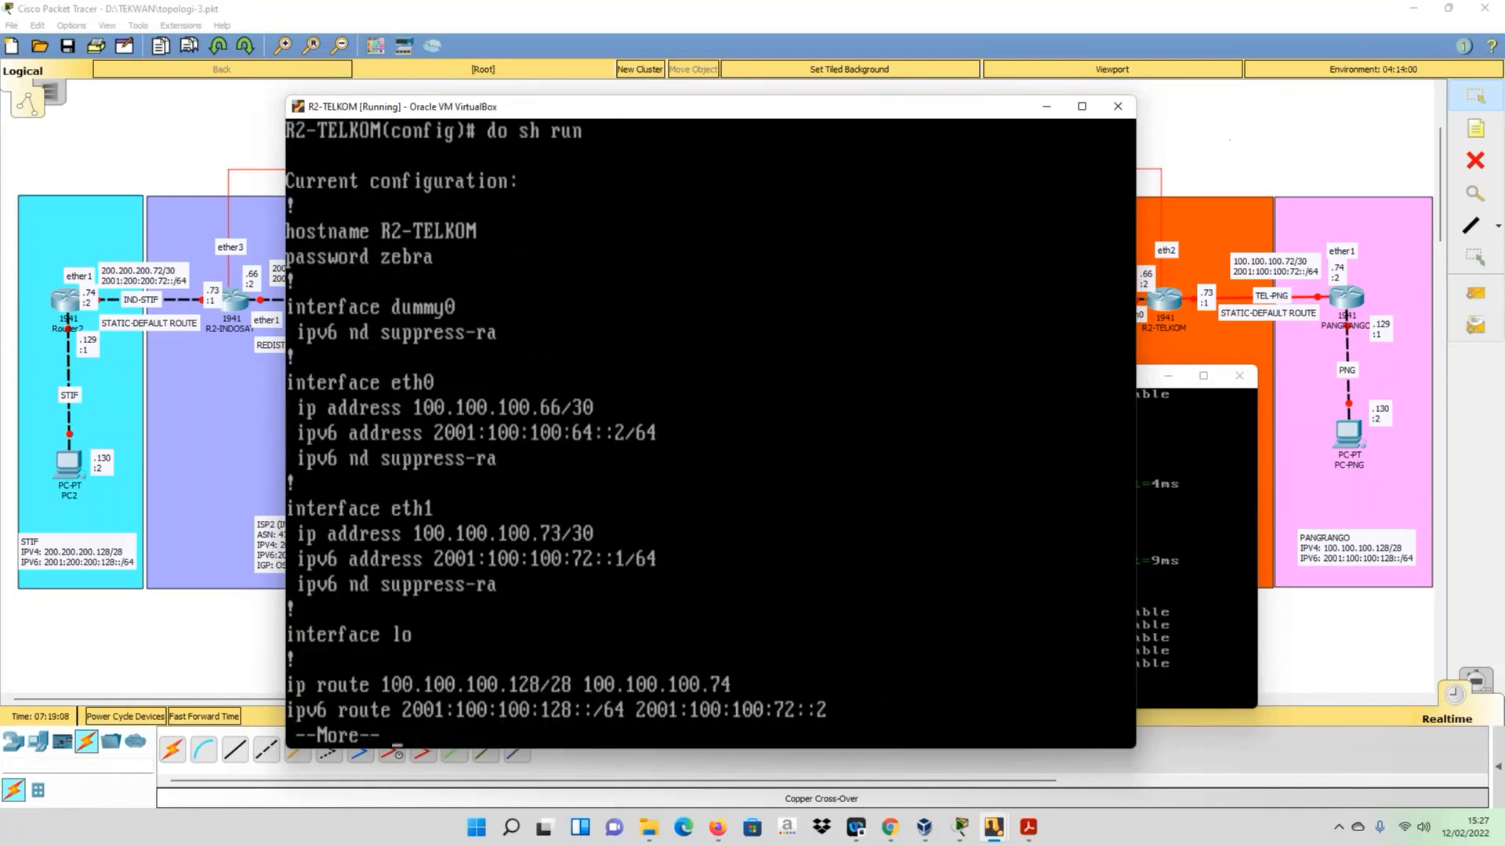
key("space")
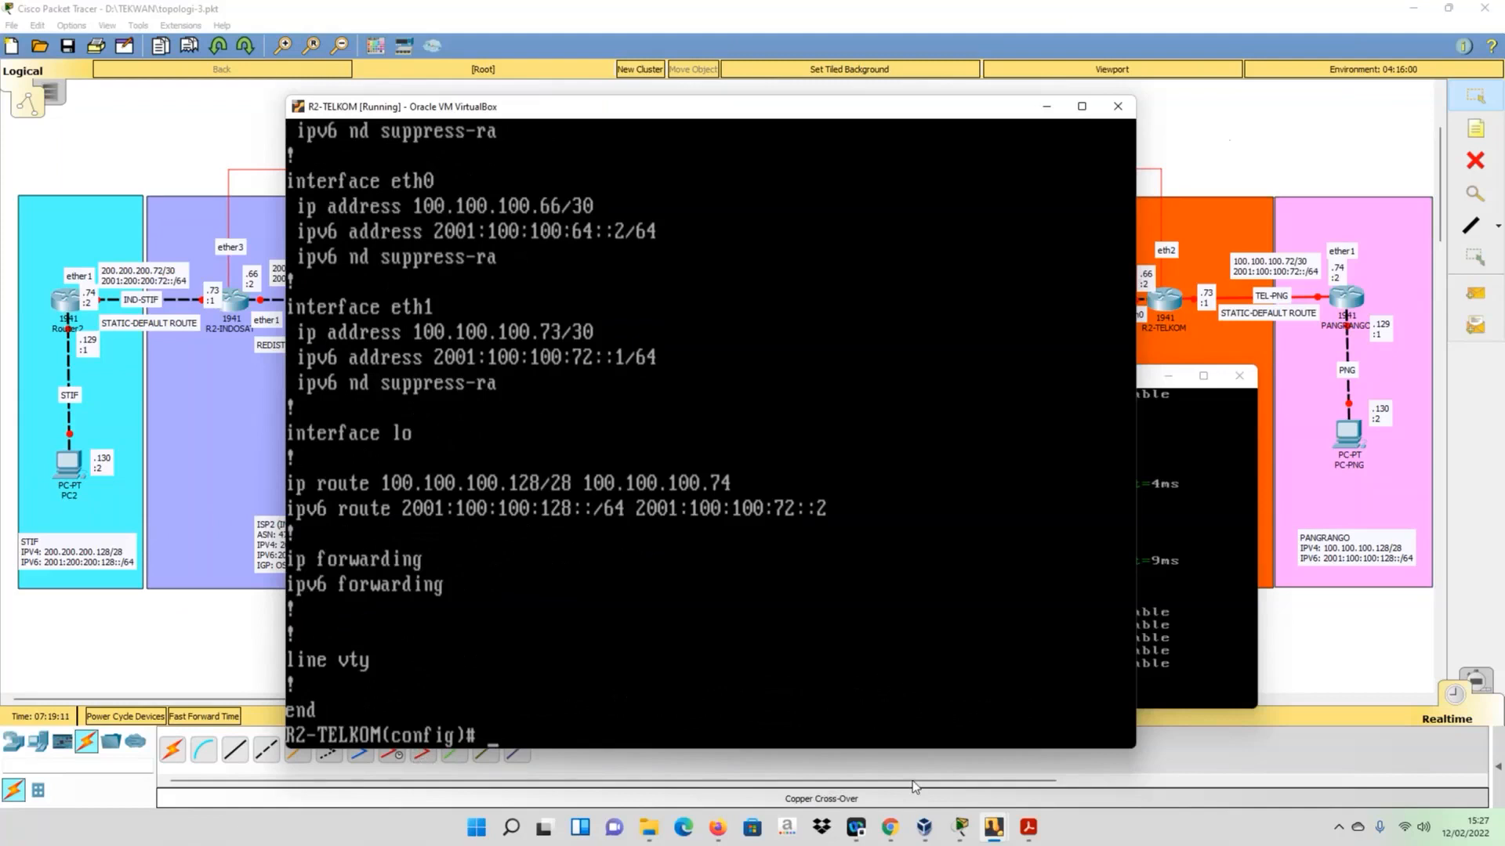
- Switch to the R-STIF virtual machine and rerun the ping to 100.100.100.129
left_click(994, 827)
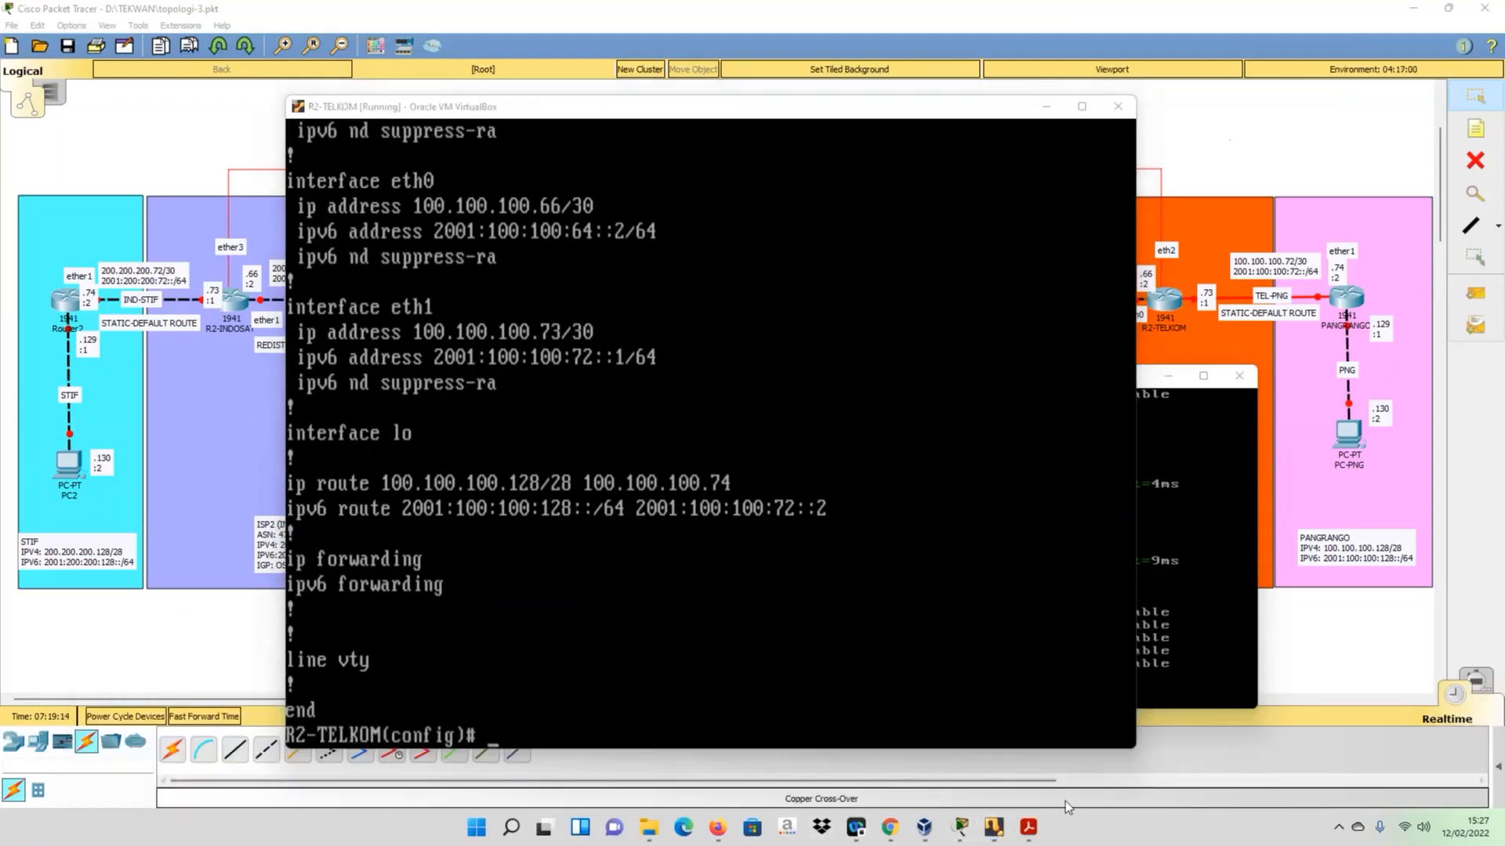
left_click(1000, 833)
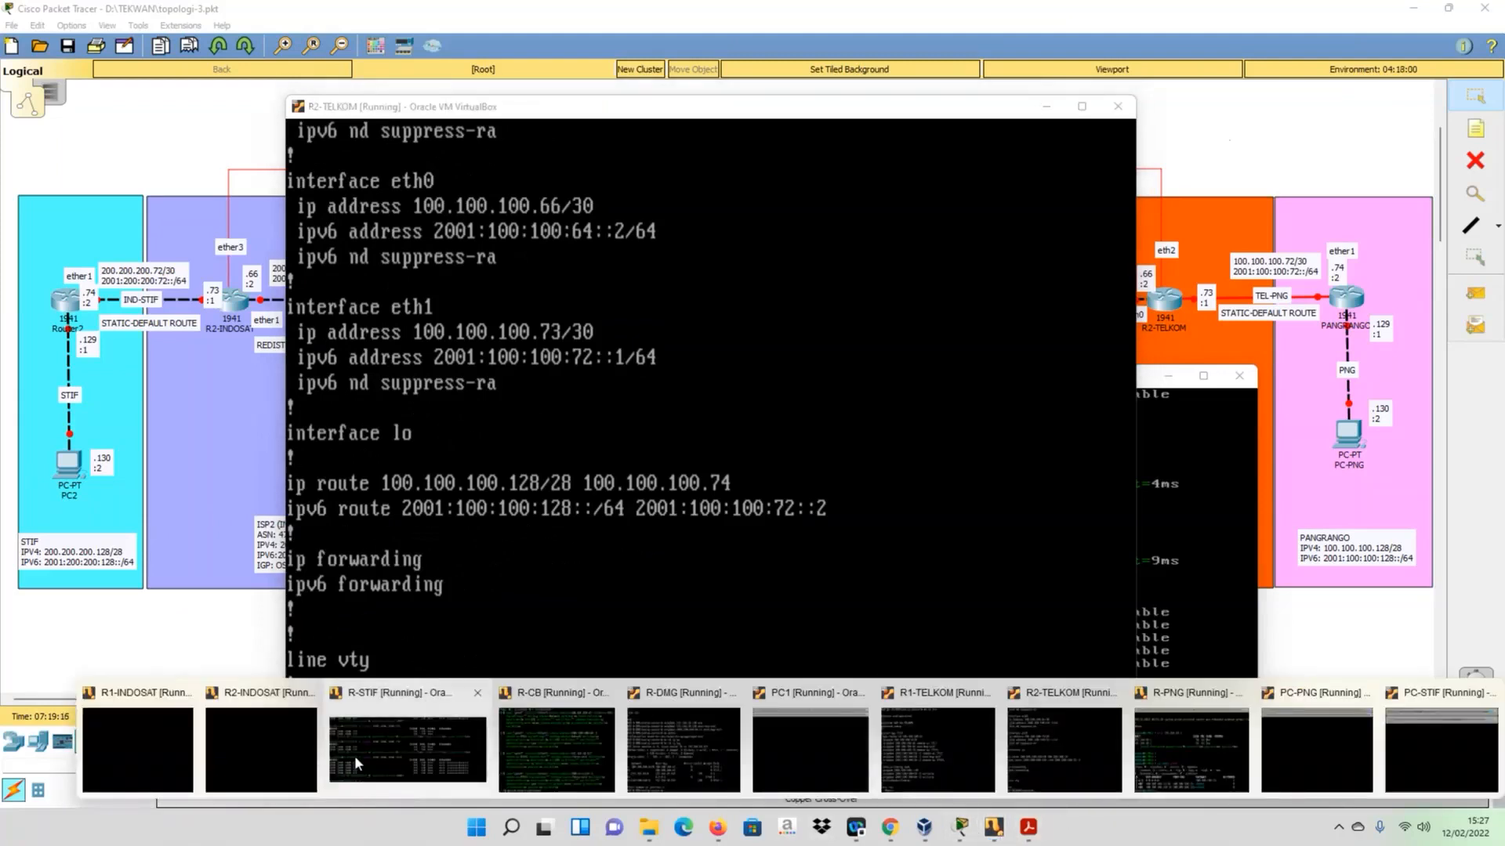
left_click(354, 760)
key("Up")
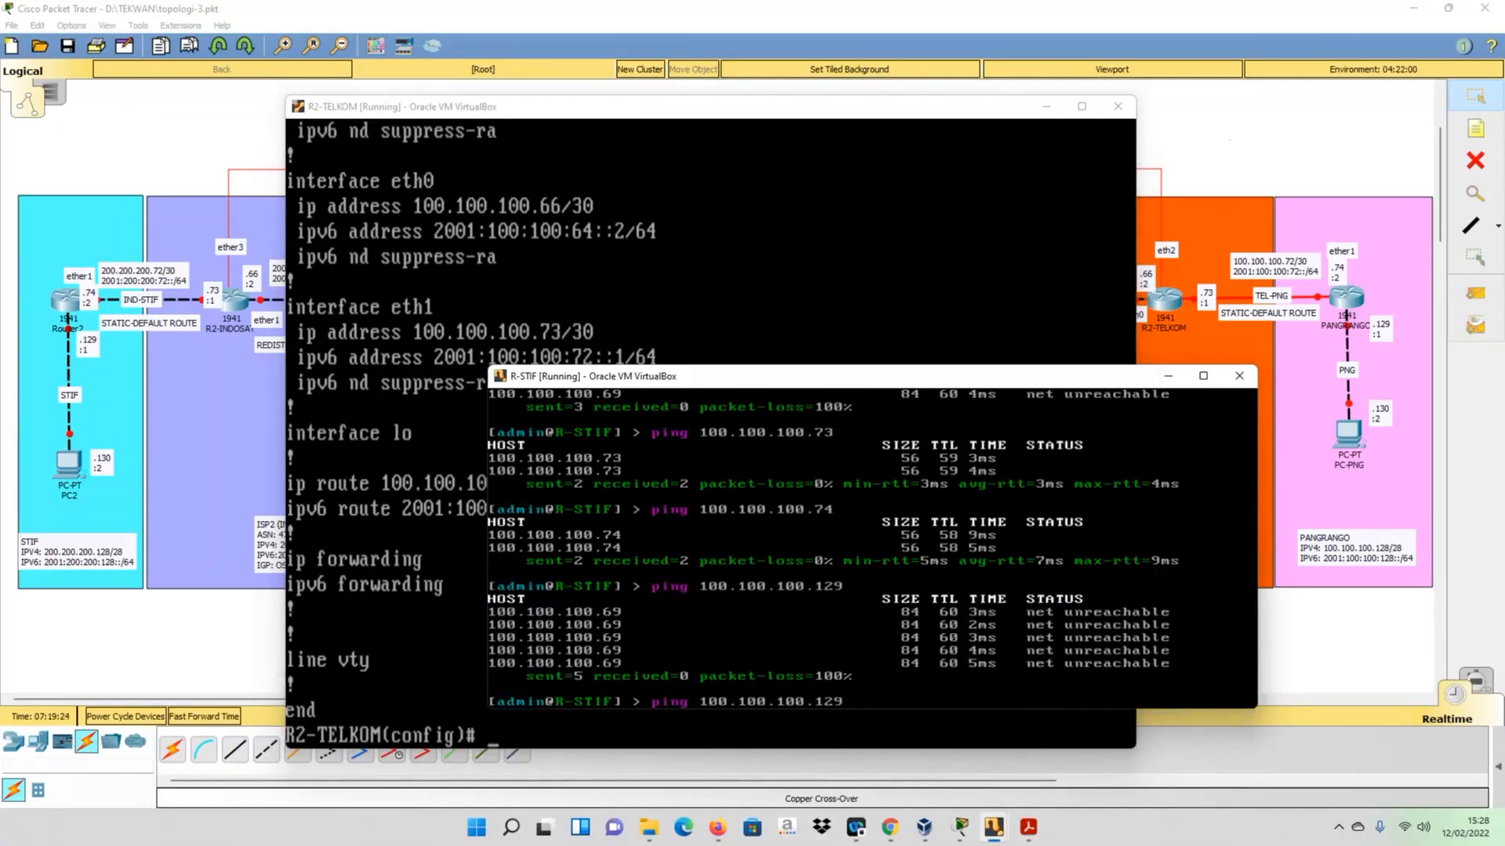
key("Return")
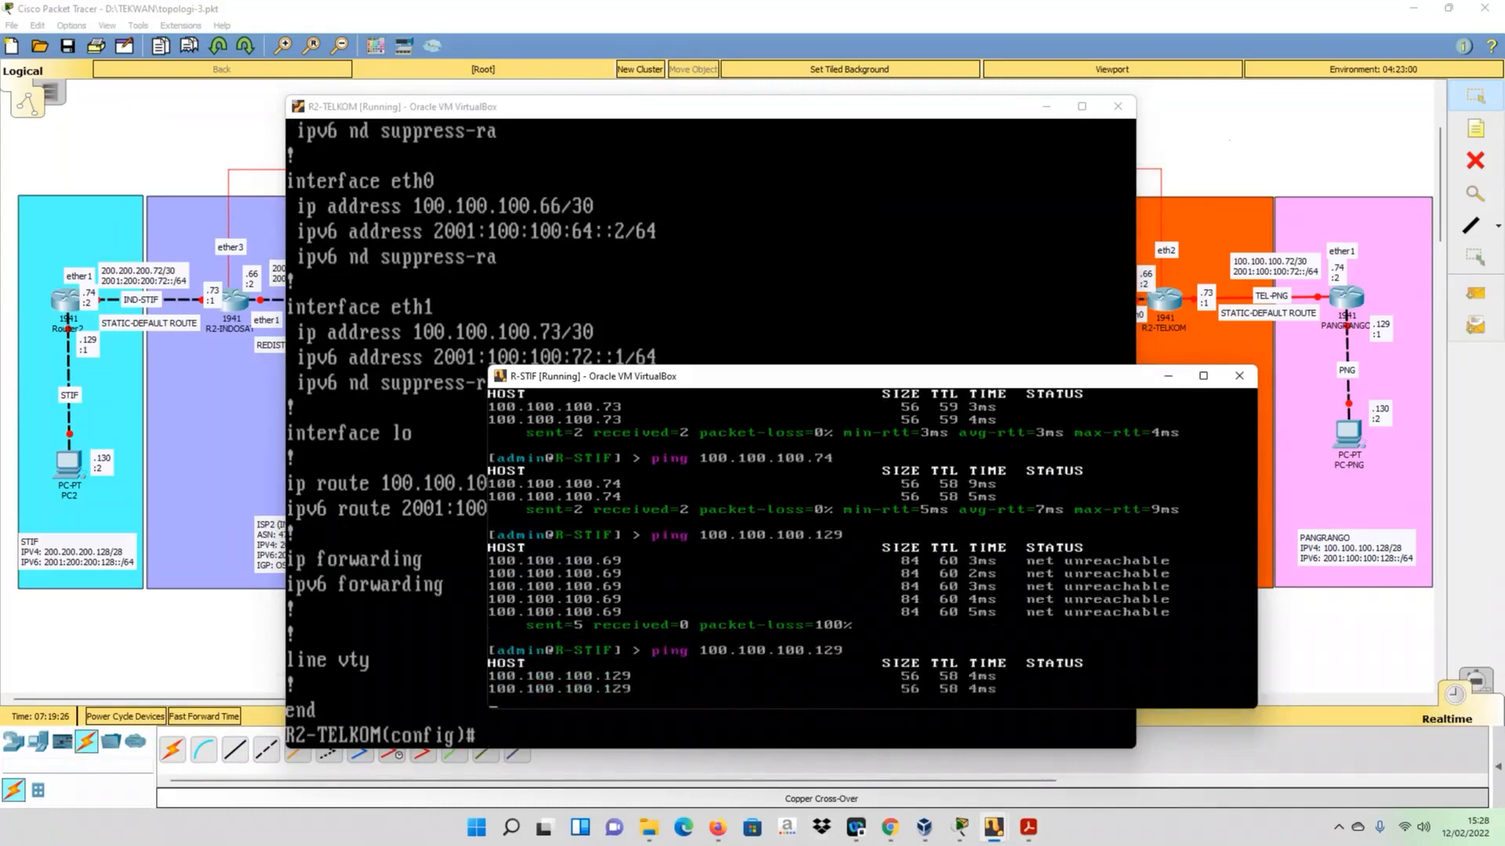
- Bring the full Packet Tracer topology diagram to the front for review
left_click(153, 571)
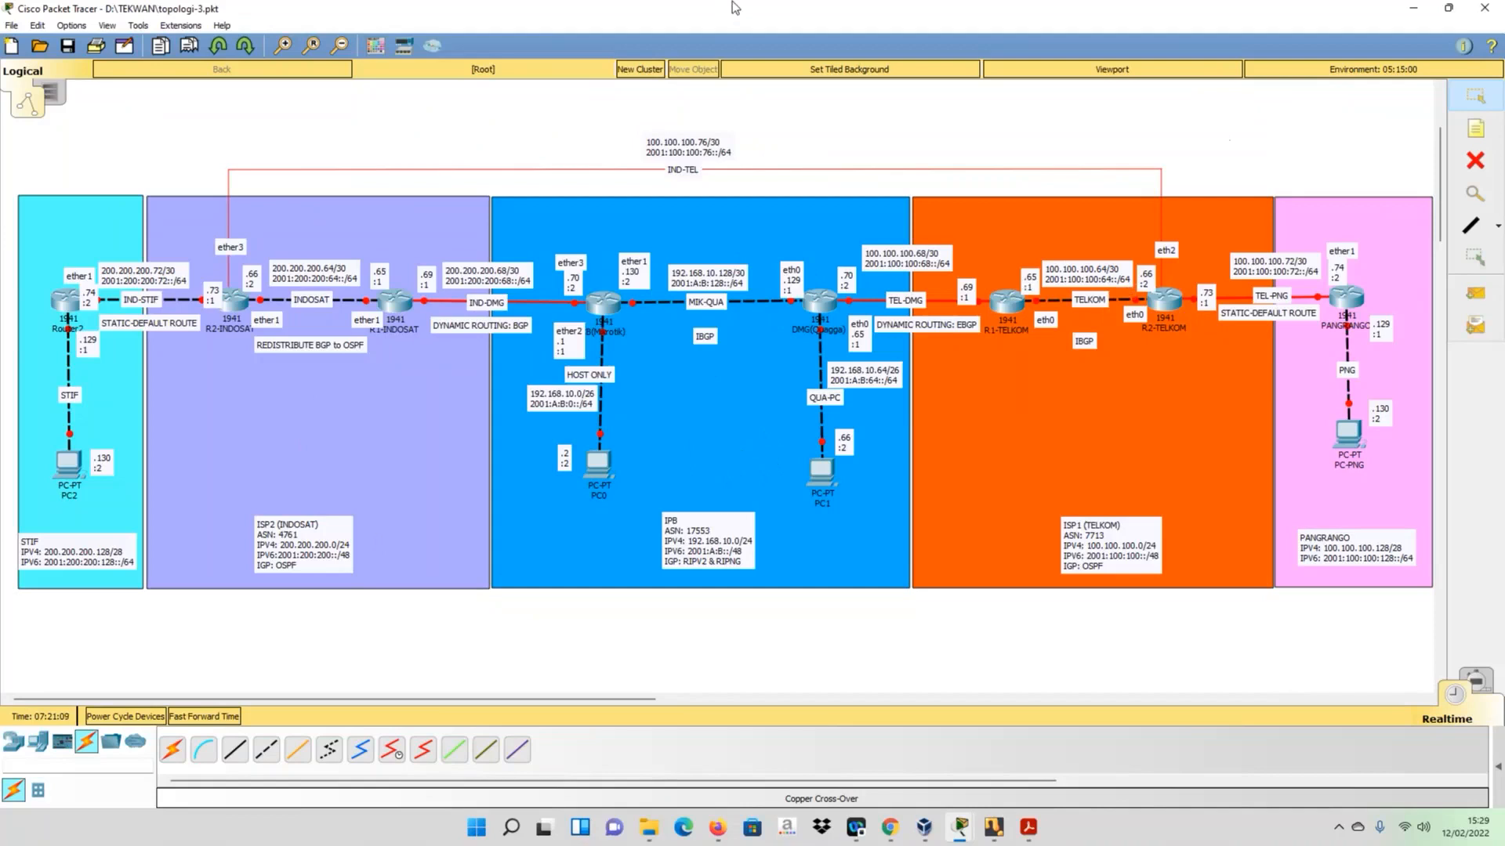
left_click(909, 26)
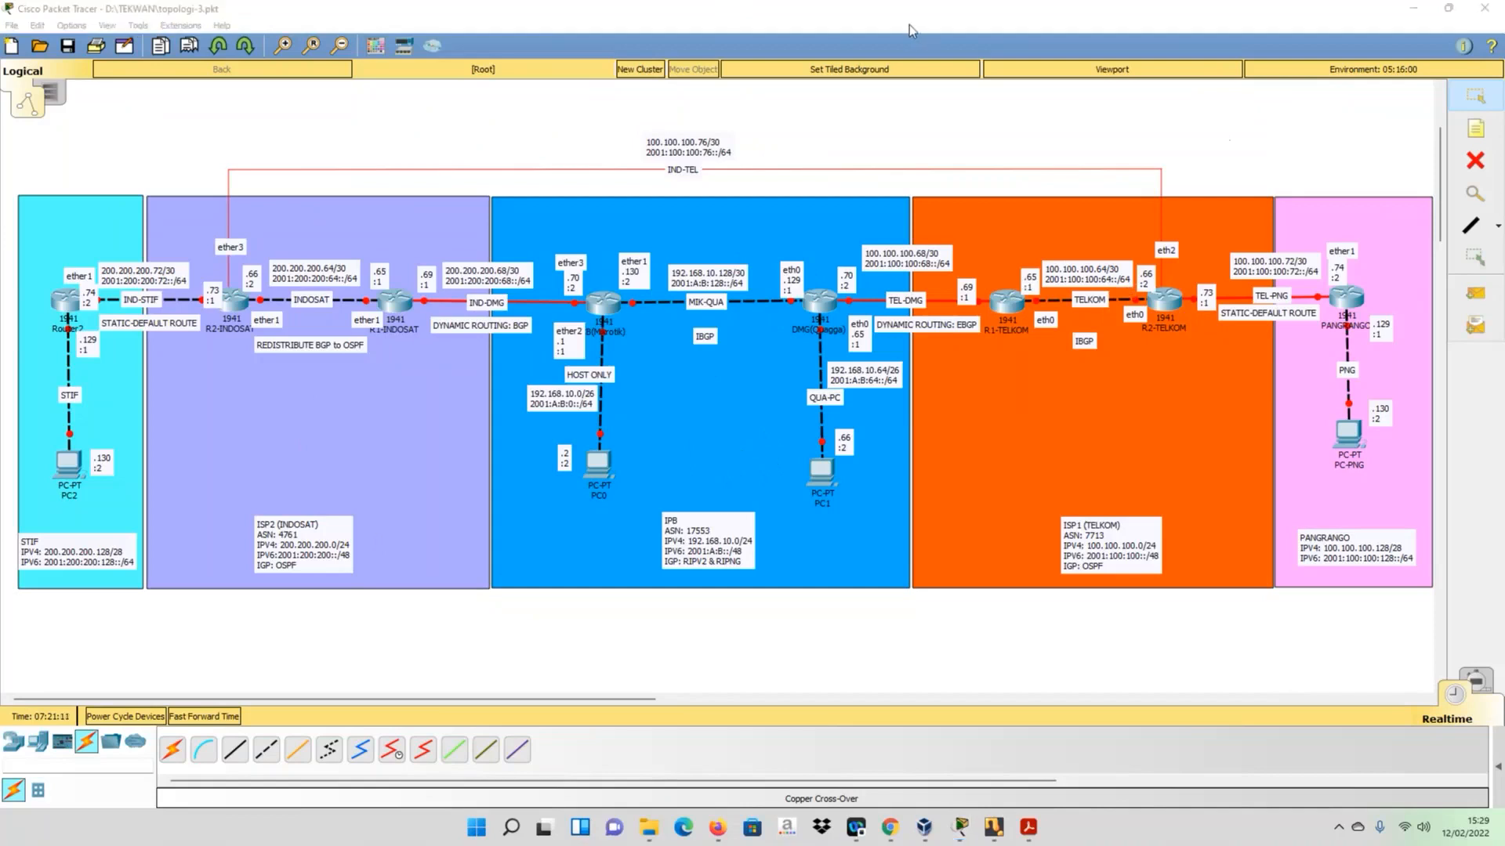